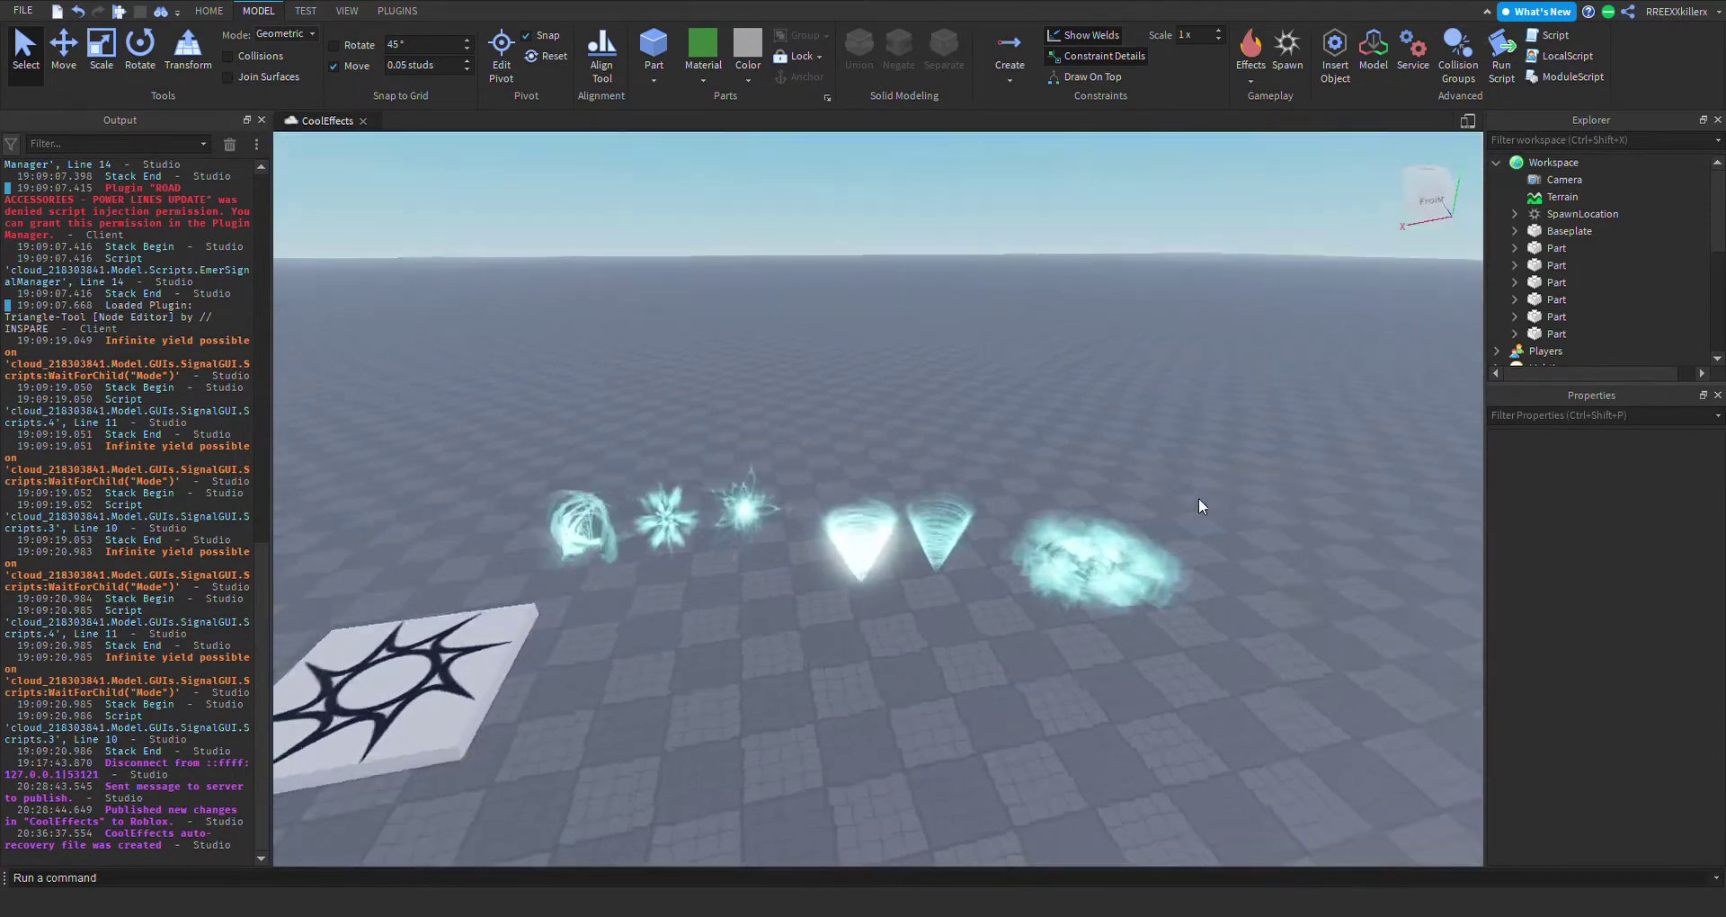
Close the Output window to give the viewport more room.
key("w")
right_click_drag(1137, 423, 950, 353)
key("a")
right_click_drag(1114, 386, 1114, 386)
key("s")
left_click(262, 119)
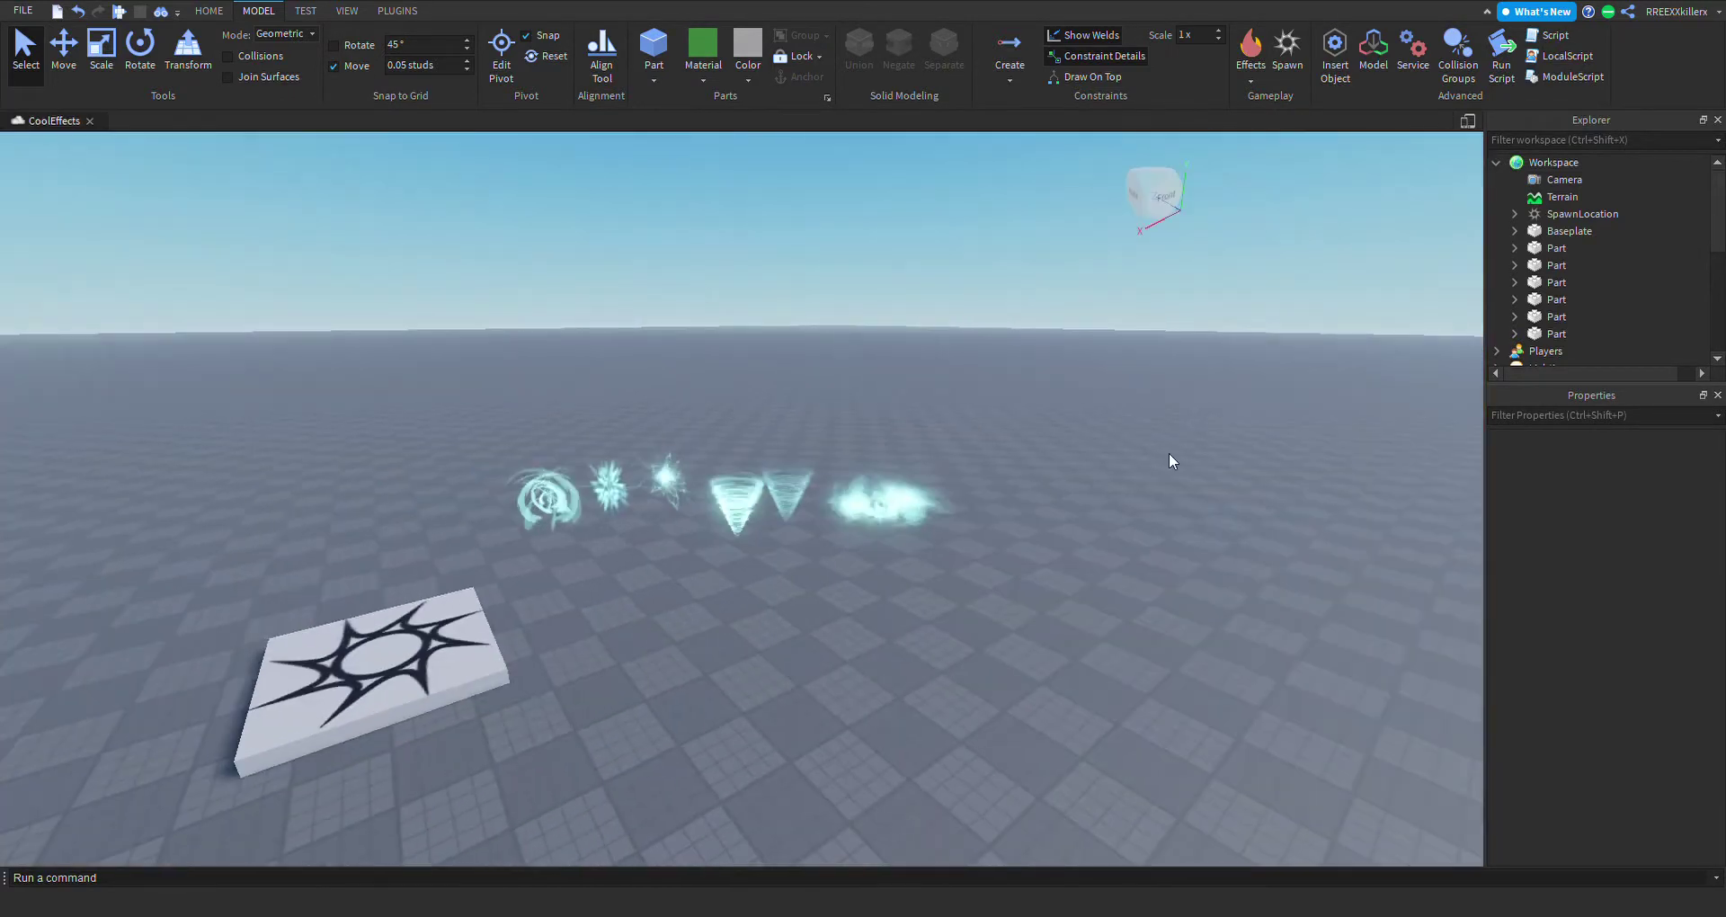
Insert a new block part on the baseplate in front of the existing particle effects.
key("w")
right_click_drag(1195, 473, 1136, 459)
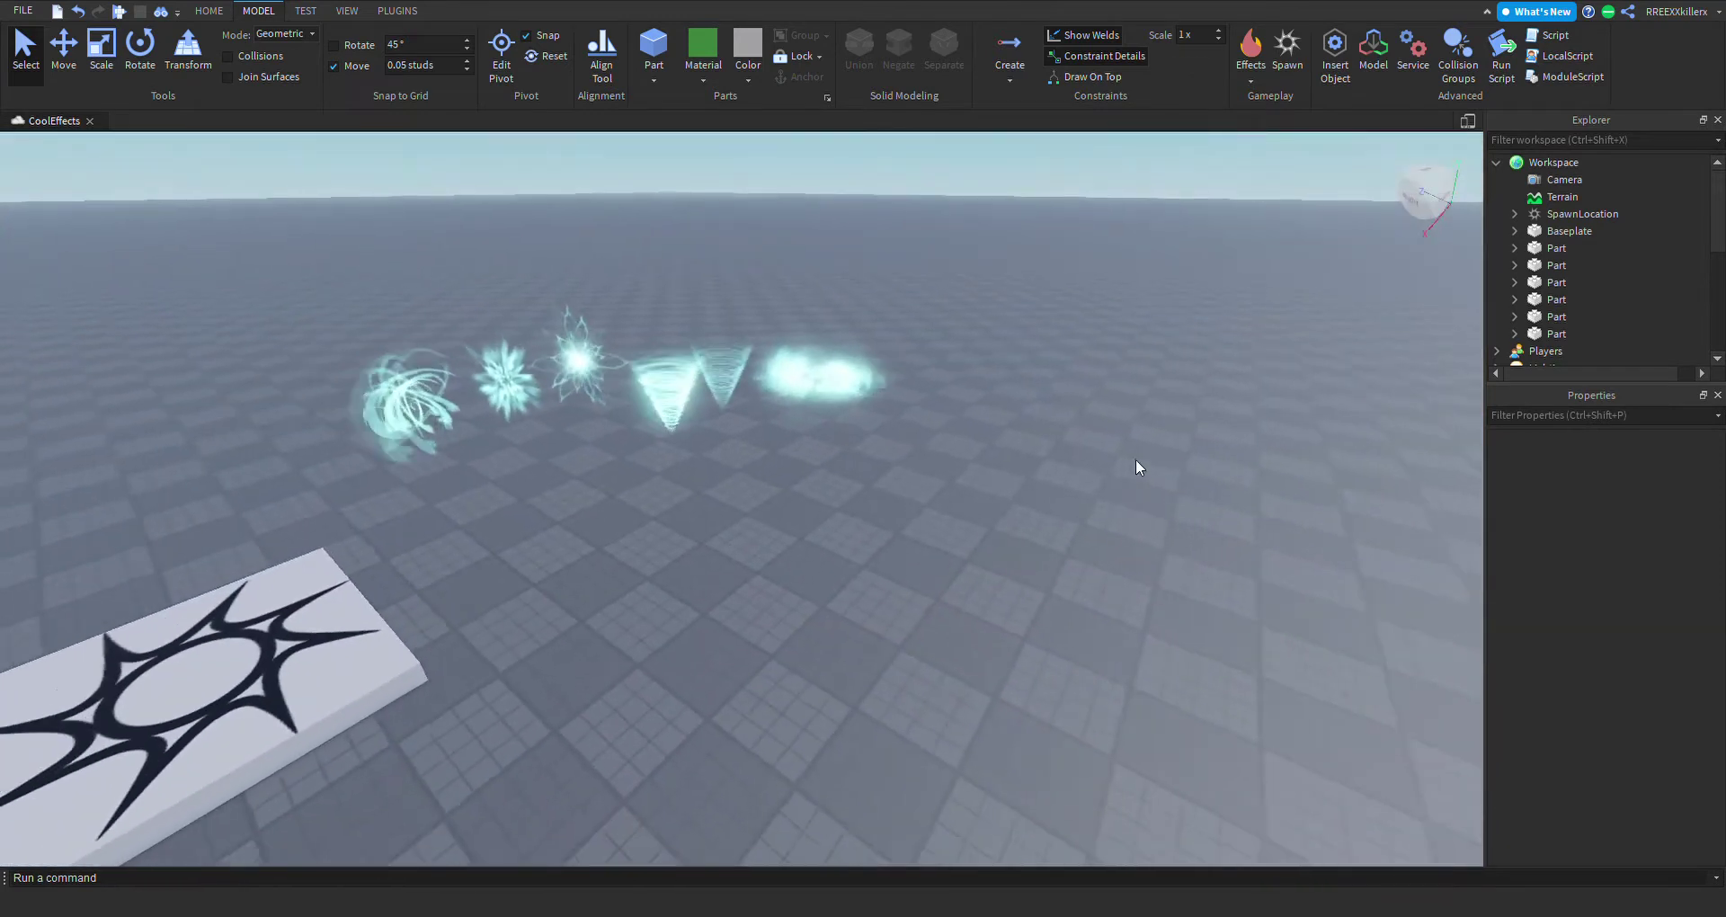
key("w")
key("w")
key("d")
key("s")
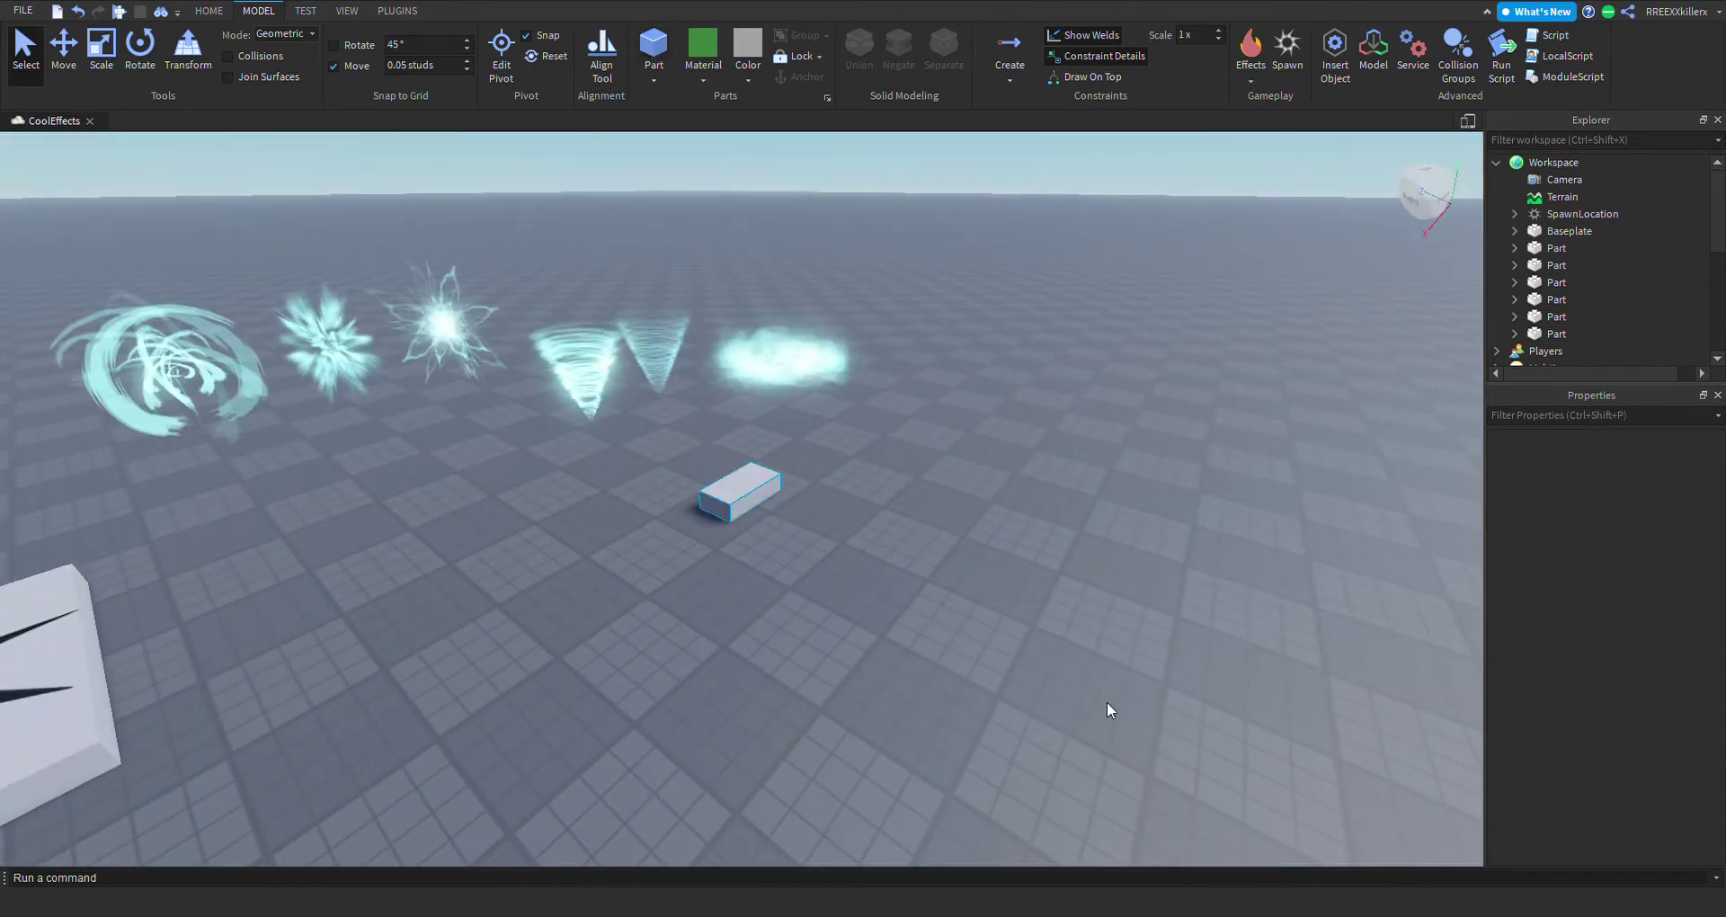
right_click_drag(1098, 612, 1011, 577)
key("w")
key("w")
key("s")
key("d")
scroll(1011, 577, "down", 5)
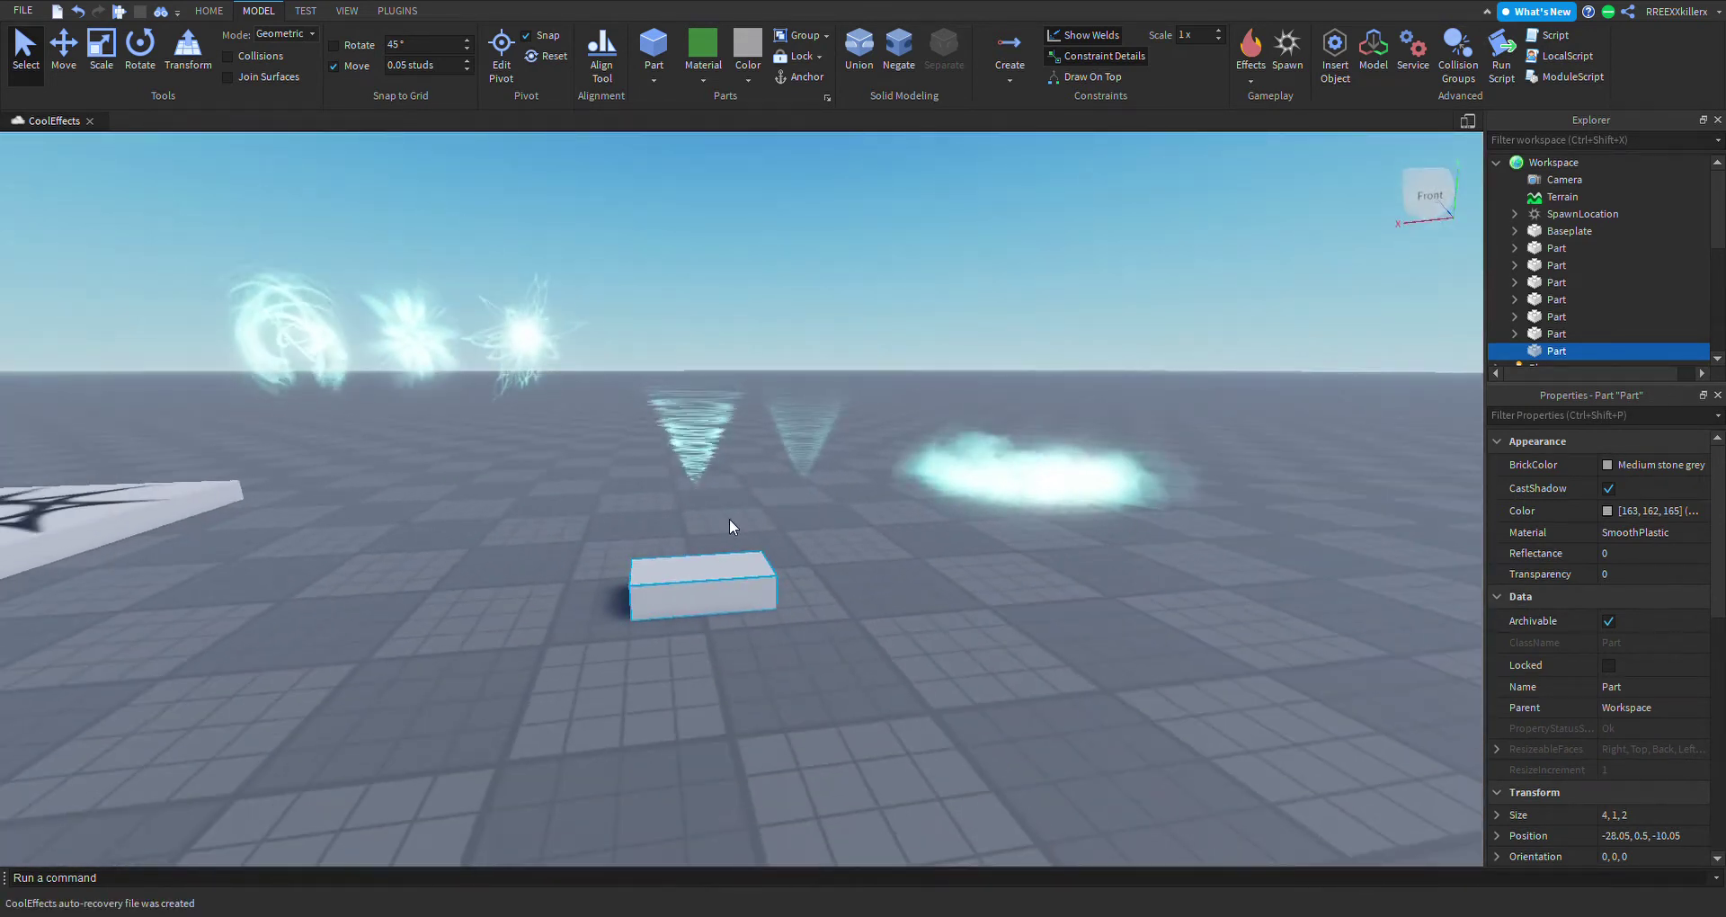
Scale the new part into a large box of about 18 × 8.05 × 10.45 studs.
left_click_drag(722, 392, 769, 310)
left_click_drag(1087, 437, 1155, 445)
right_click_drag(1152, 431, 1142, 422)
key("a")
scroll(877, 478, "down", 1)
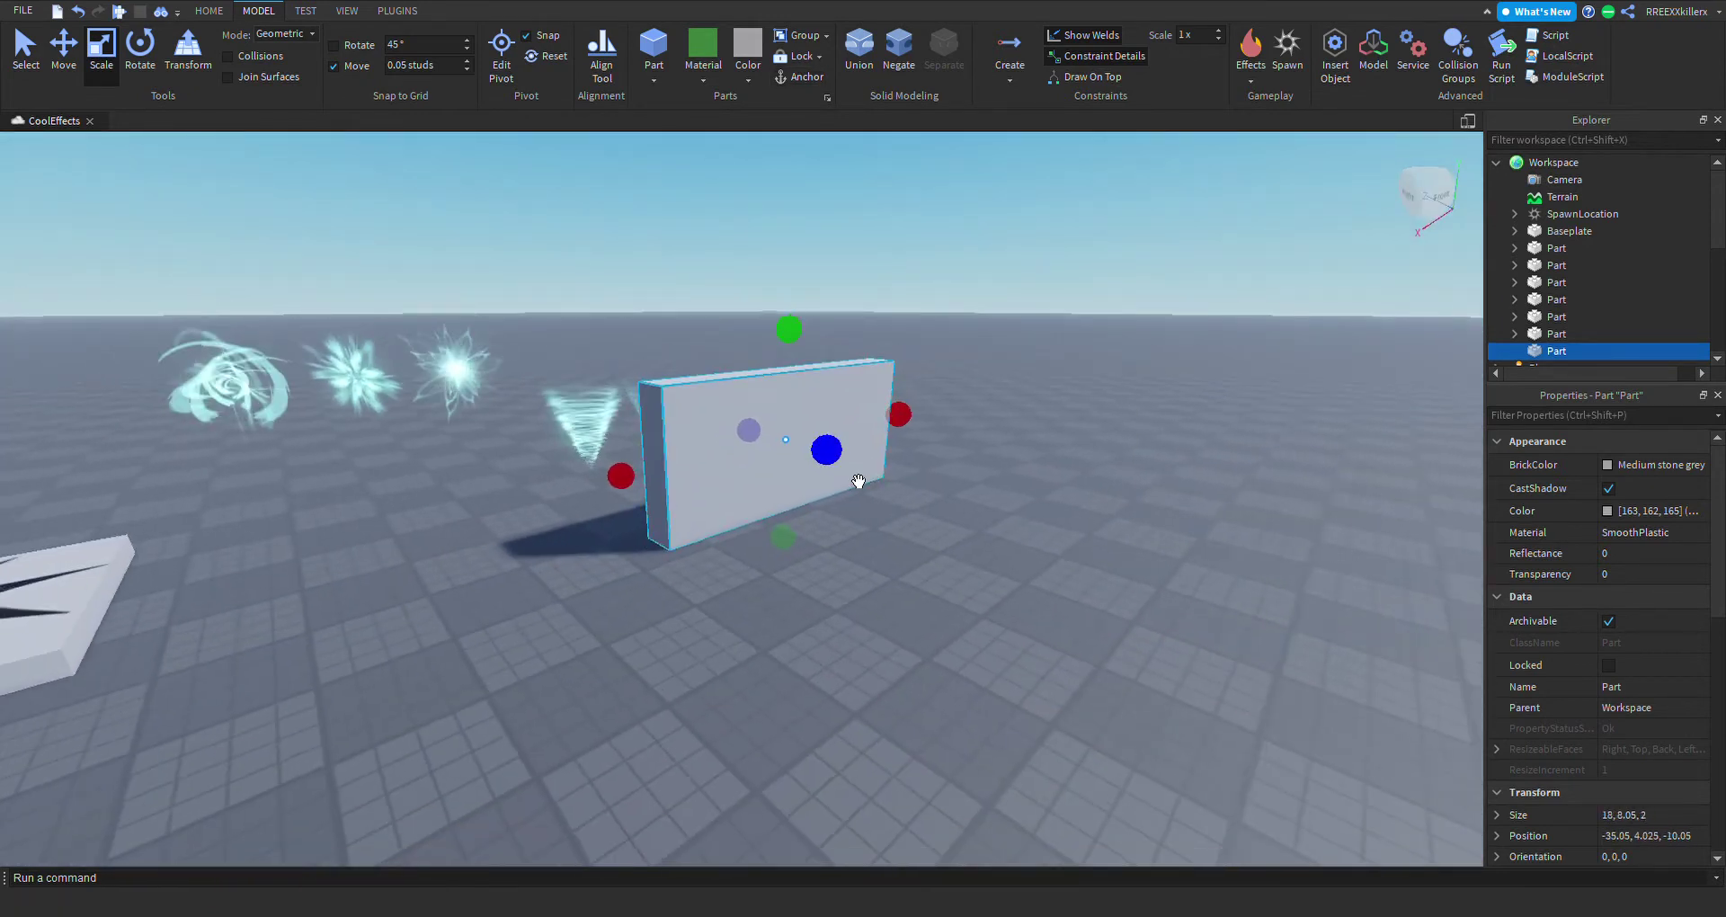
left_click_drag(857, 480, 982, 505)
left_click_drag(1186, 540, 1189, 542)
Set the box part's Transparency to 0.5.
left_click(1615, 575)
type("0.5")
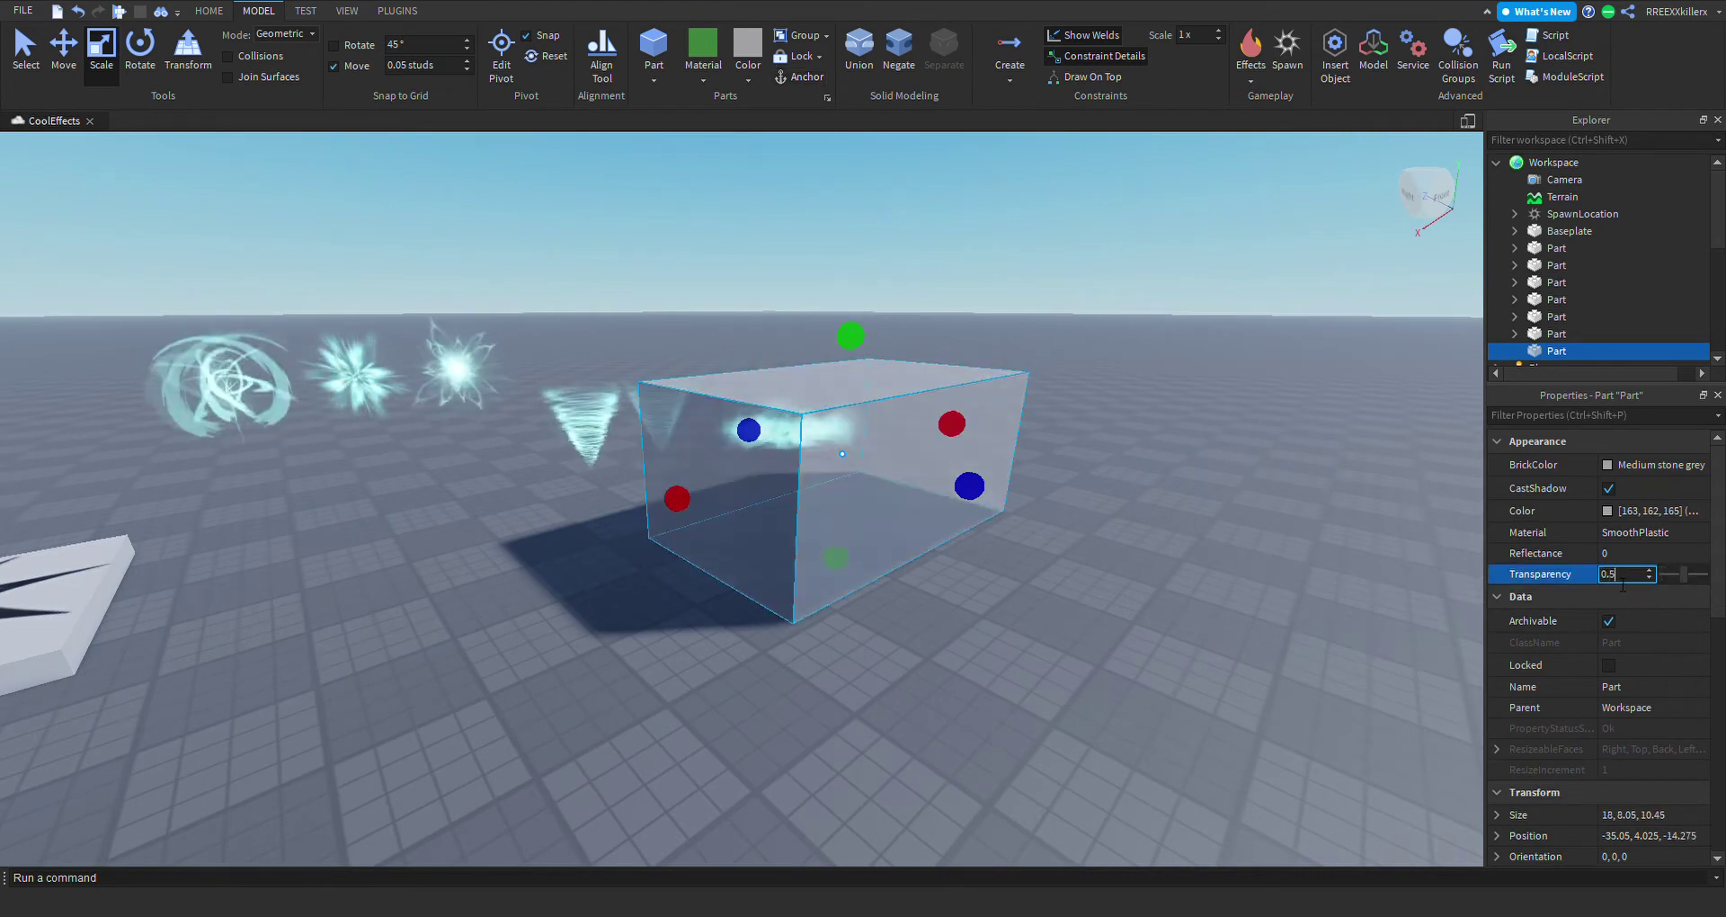
key("Return")
right_click_drag(1225, 457, 1205, 437)
scroll(1225, 456, "up", 3)
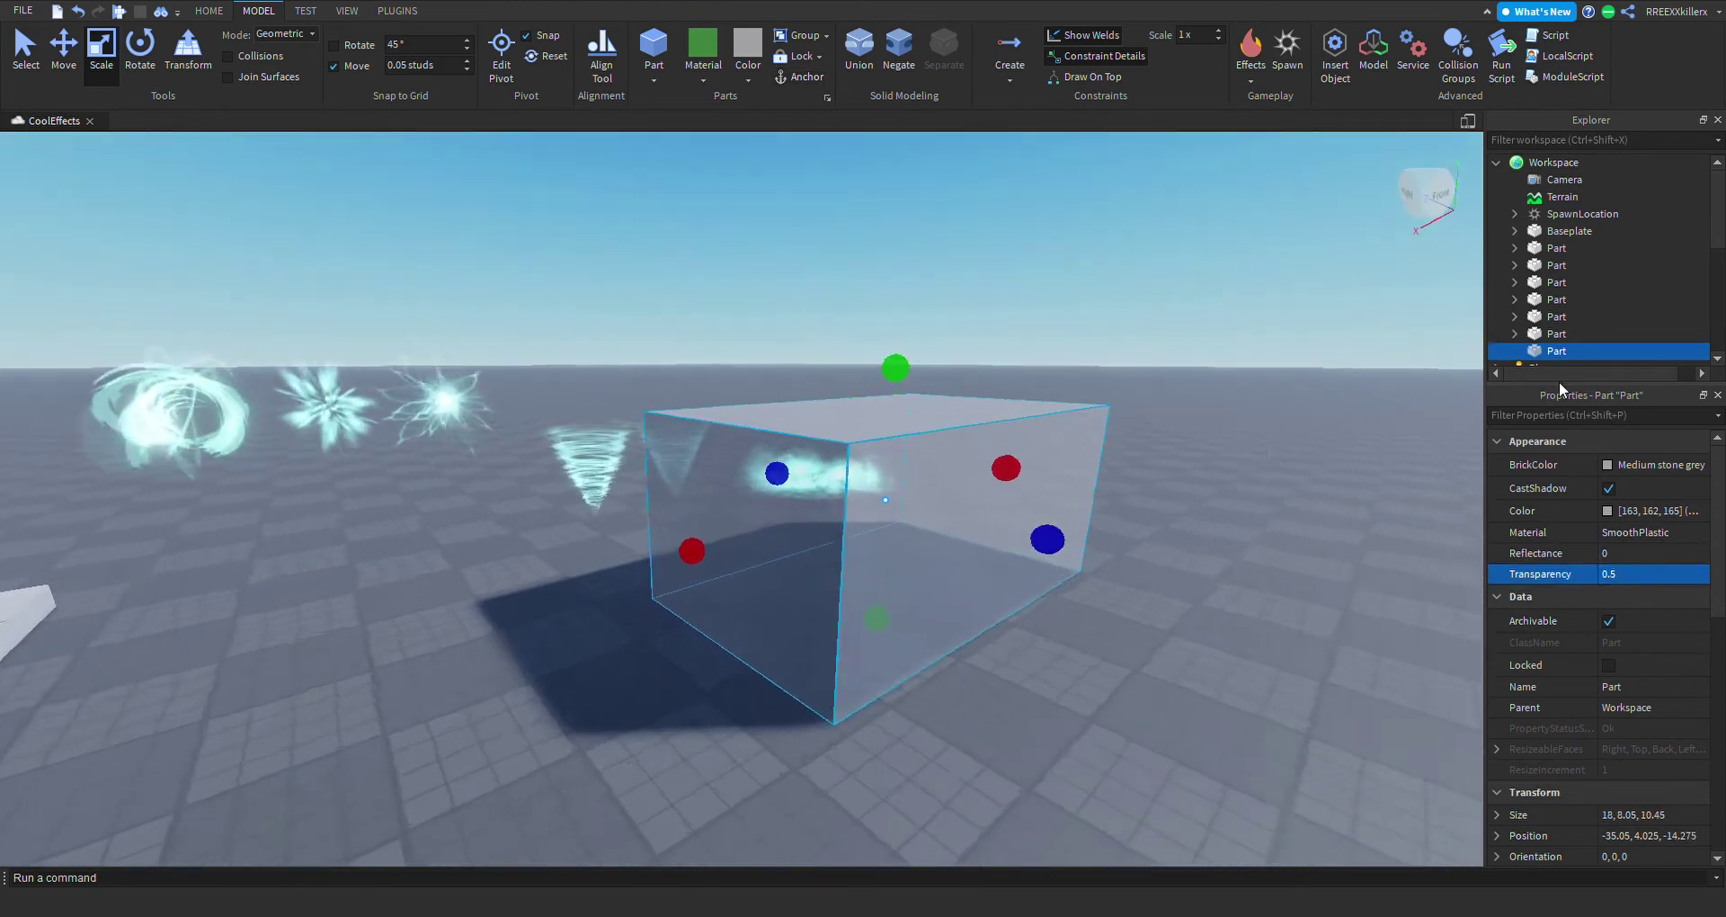
key("s")
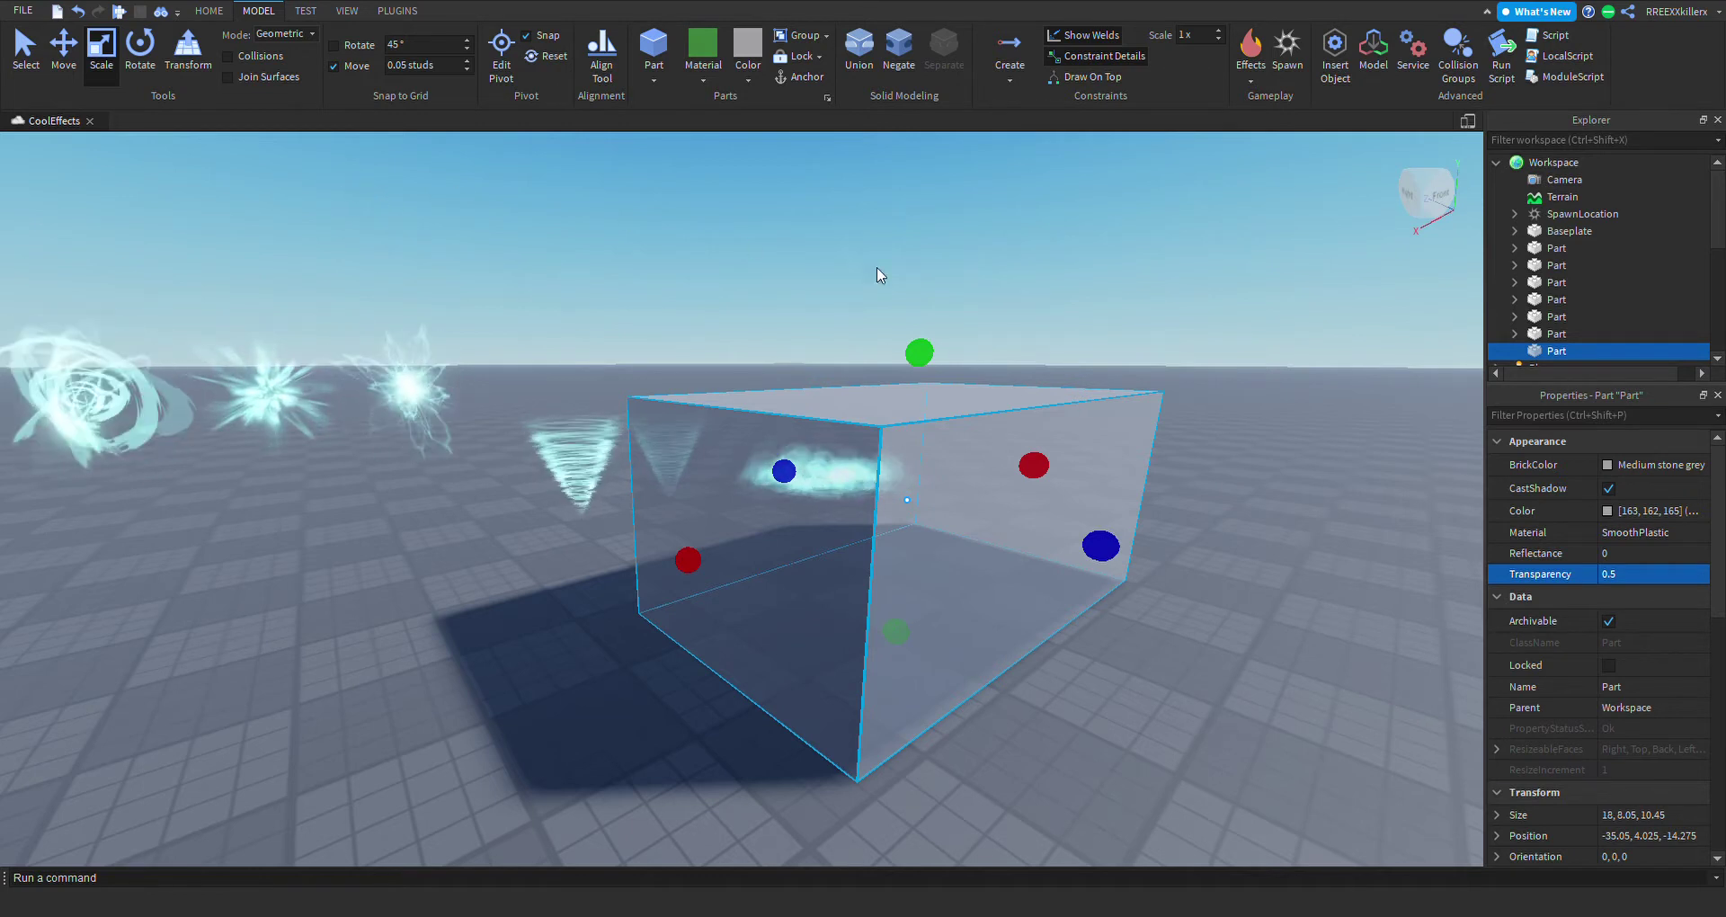
Insert a ParticleEmitter into the translucent part and move the part to about -36.25, 4.025, -30.525, away from the other effects.
right_click_drag(1153, 510, 1158, 512)
key("w")
key("a")
key("d")
left_click_drag(720, 536, 947, 610)
key("d")
right_click_drag(730, 600, 727, 598)
key("d")
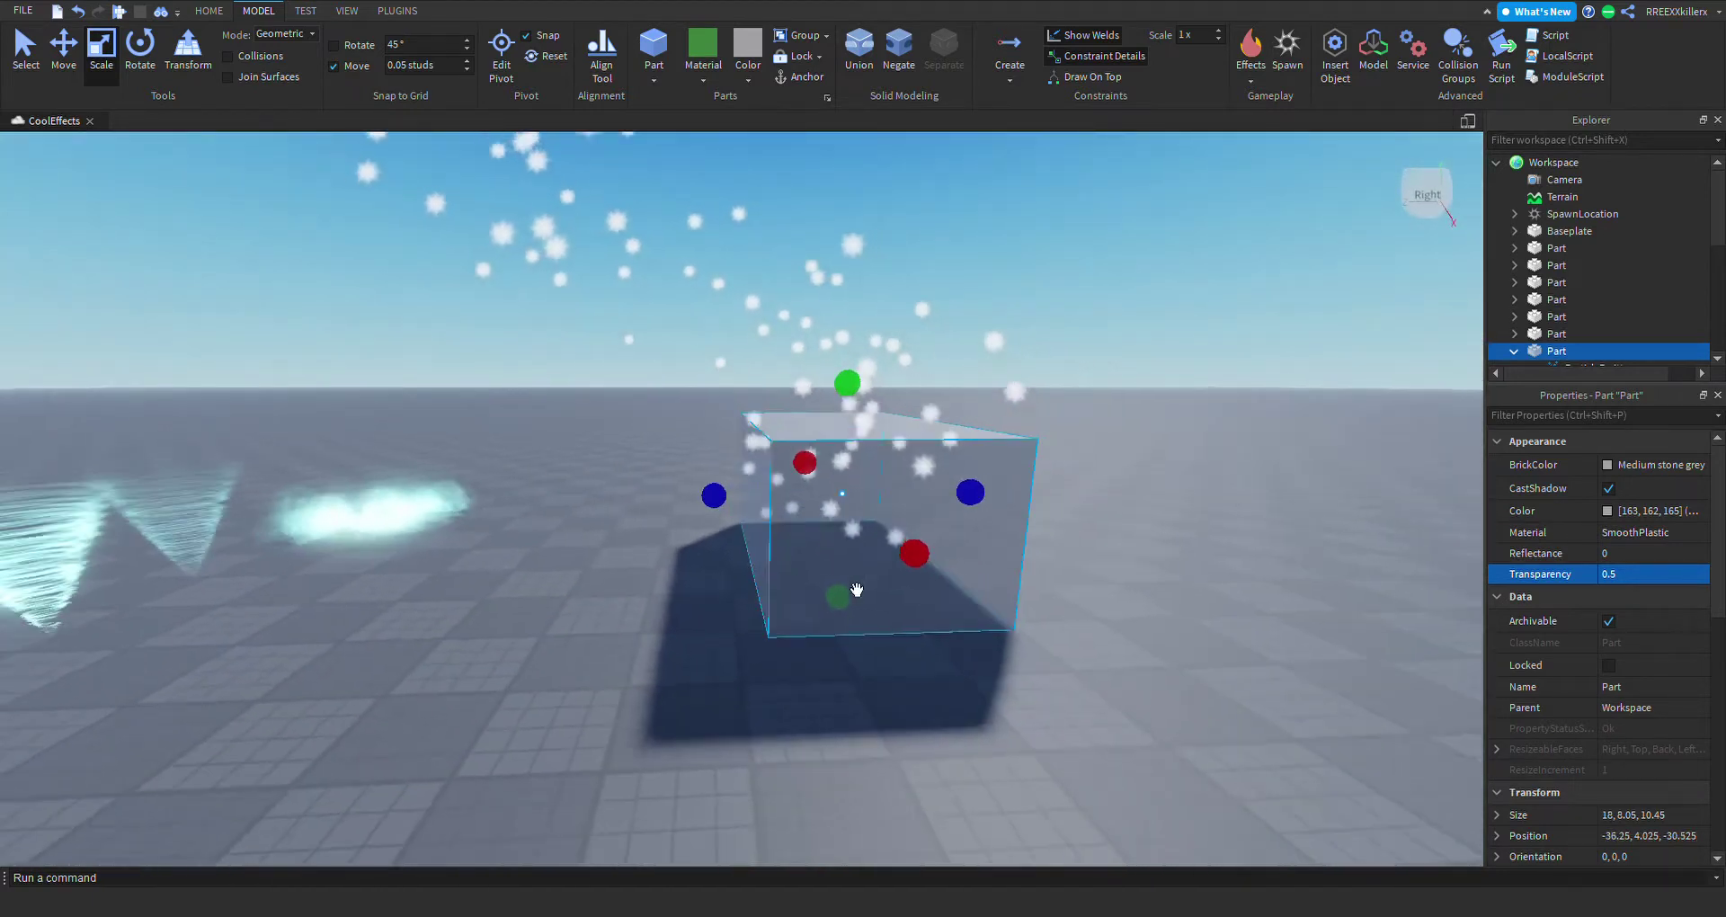
Examine from several sides where the particles spawn within the part and how they travel.
key("d")
right_click_drag(1023, 451, 1052, 480)
key("w")
key("d")
scroll(1050, 479, "down", 5)
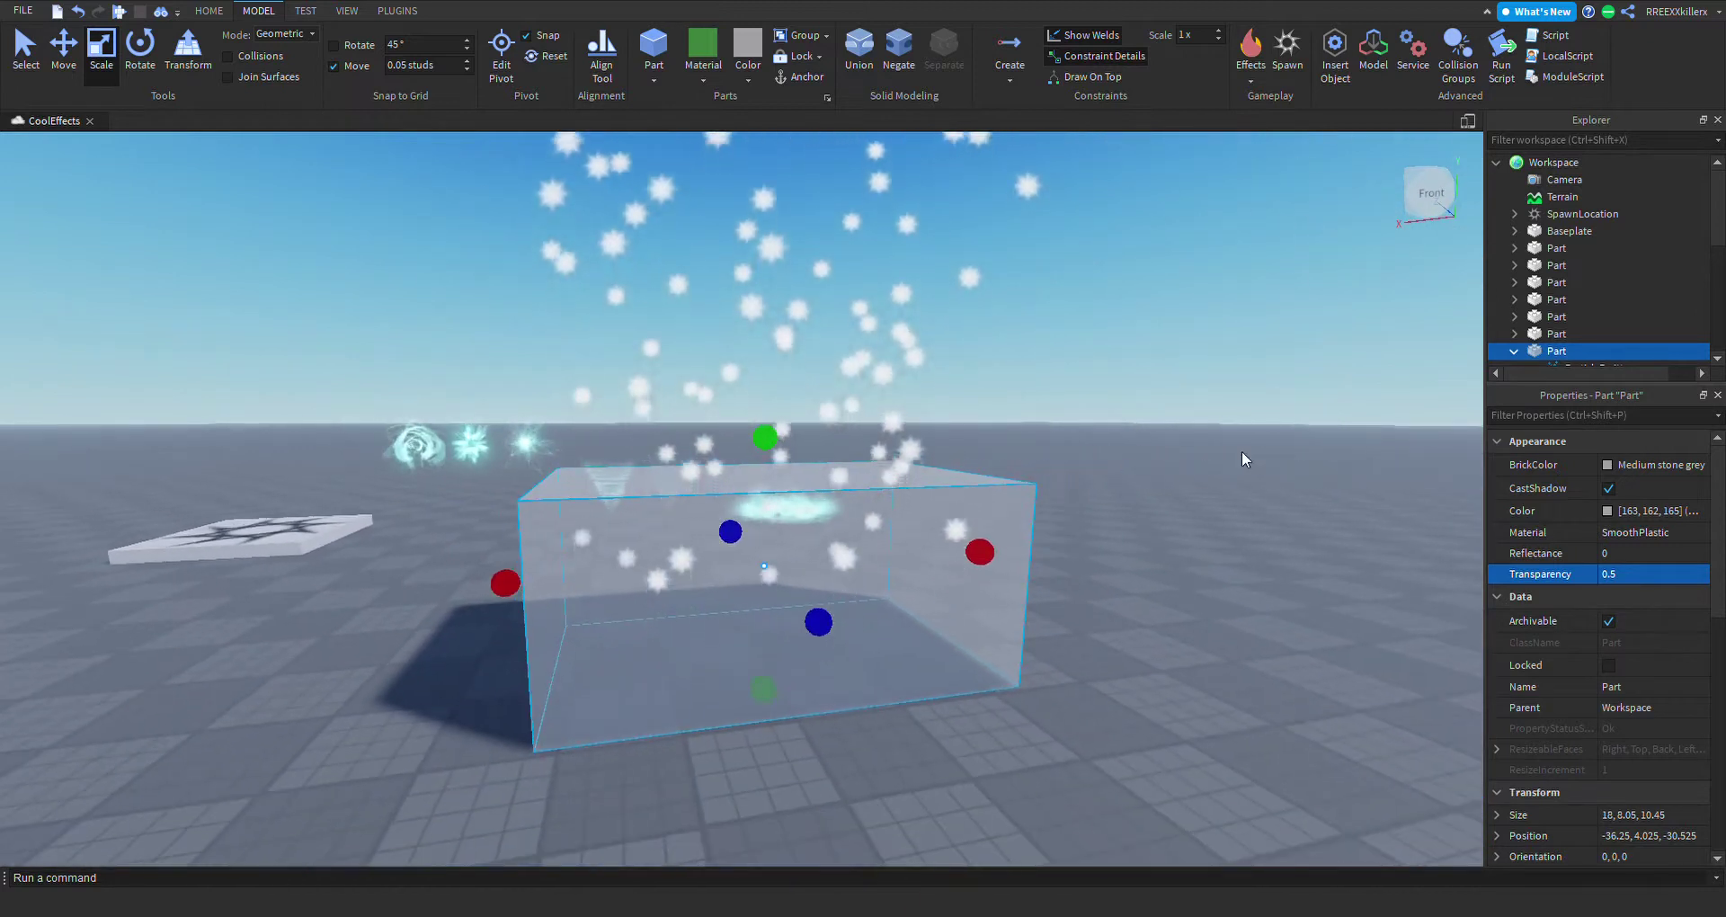
right_click_drag(1228, 448, 1205, 472)
key("d")
key("w")
scroll(1586, 300, "down", 1)
Test the ParticleEmitter inside a new Attachment of the part, and return it directly to the part without the Attachment.
mouse_move(1578, 316)
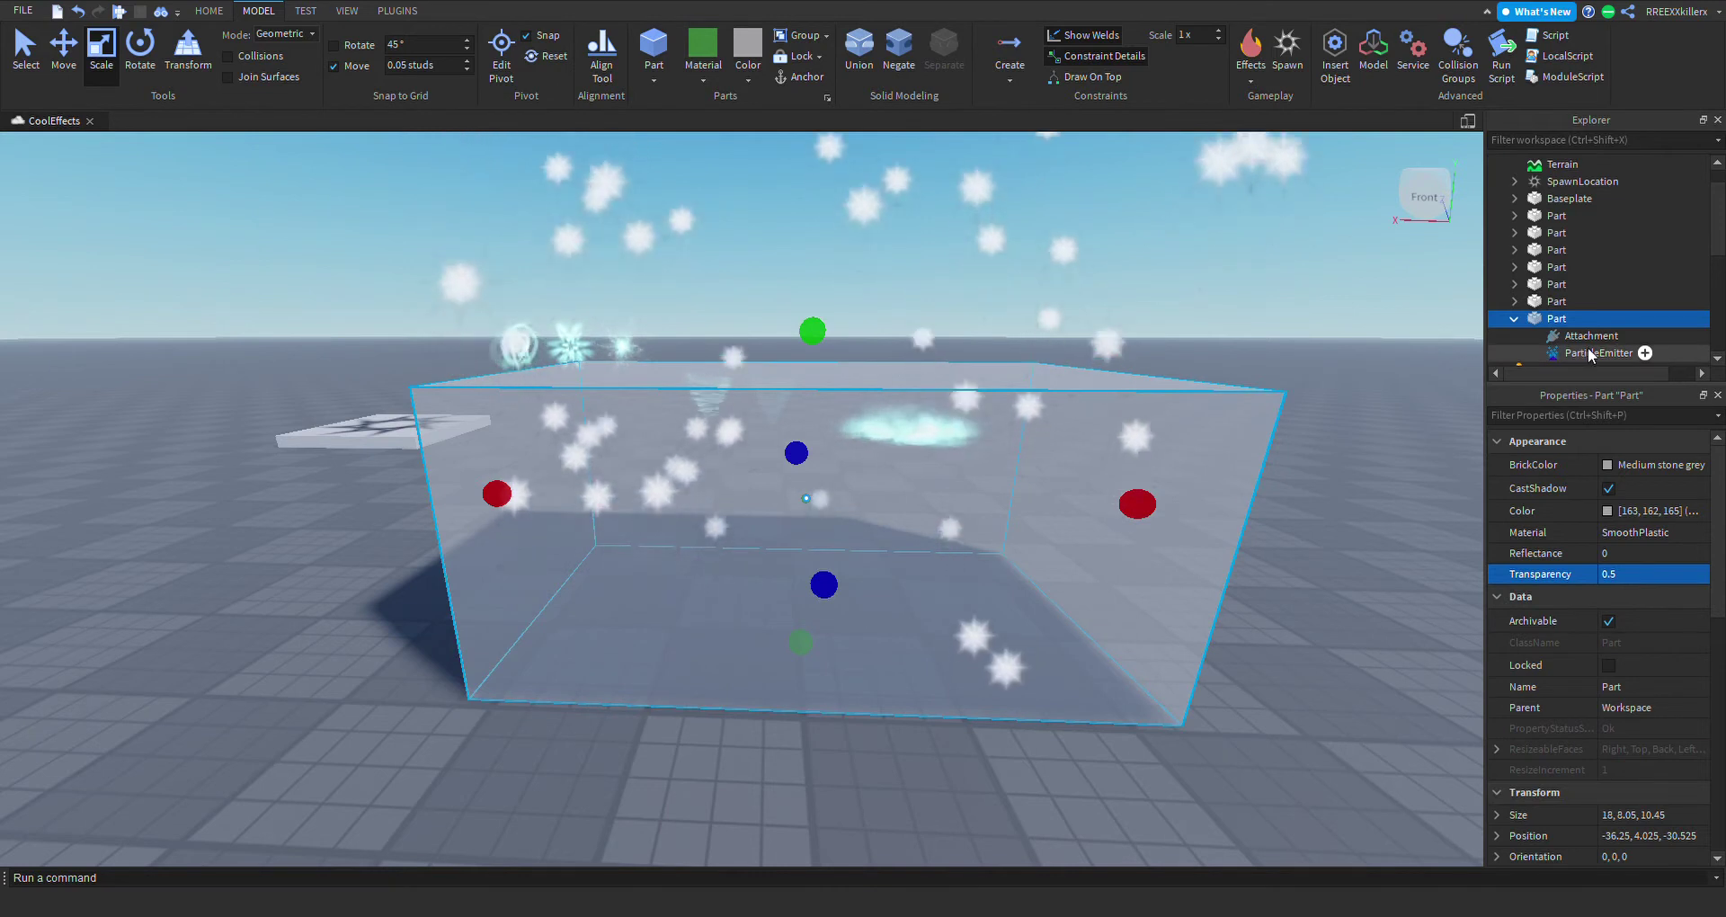
left_click_drag(1588, 349, 1601, 341)
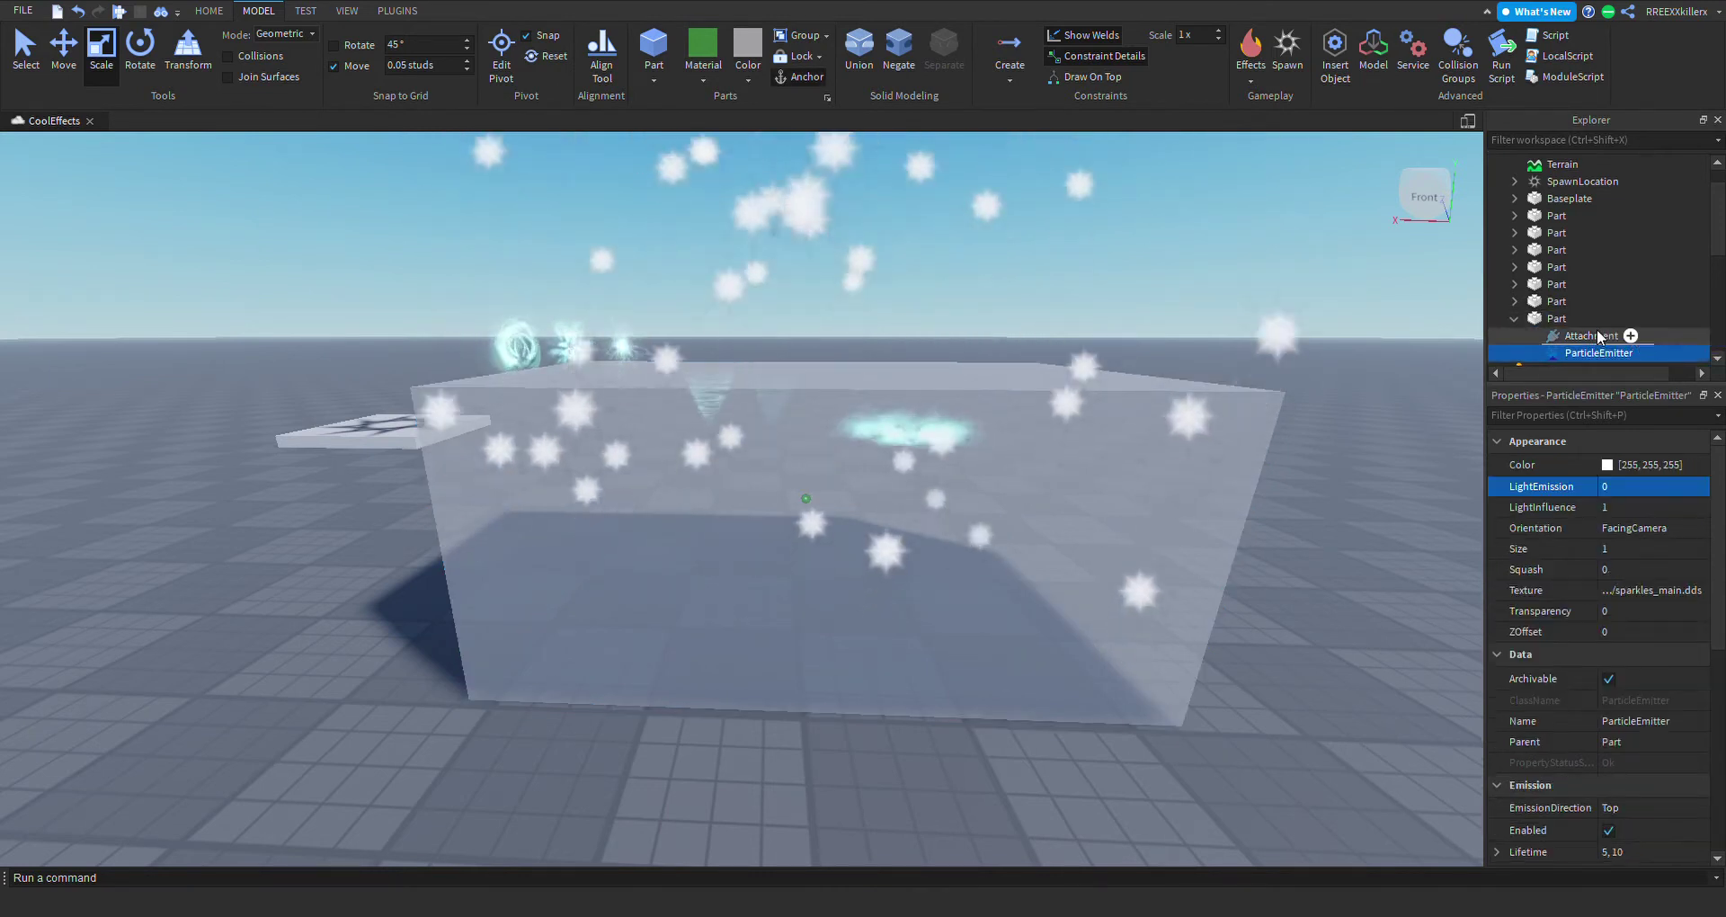
right_click_drag(1174, 432, 793, 668)
scroll(1173, 439, "up", 2)
scroll(1203, 467, "up", 2)
scroll(792, 668, "up", 5)
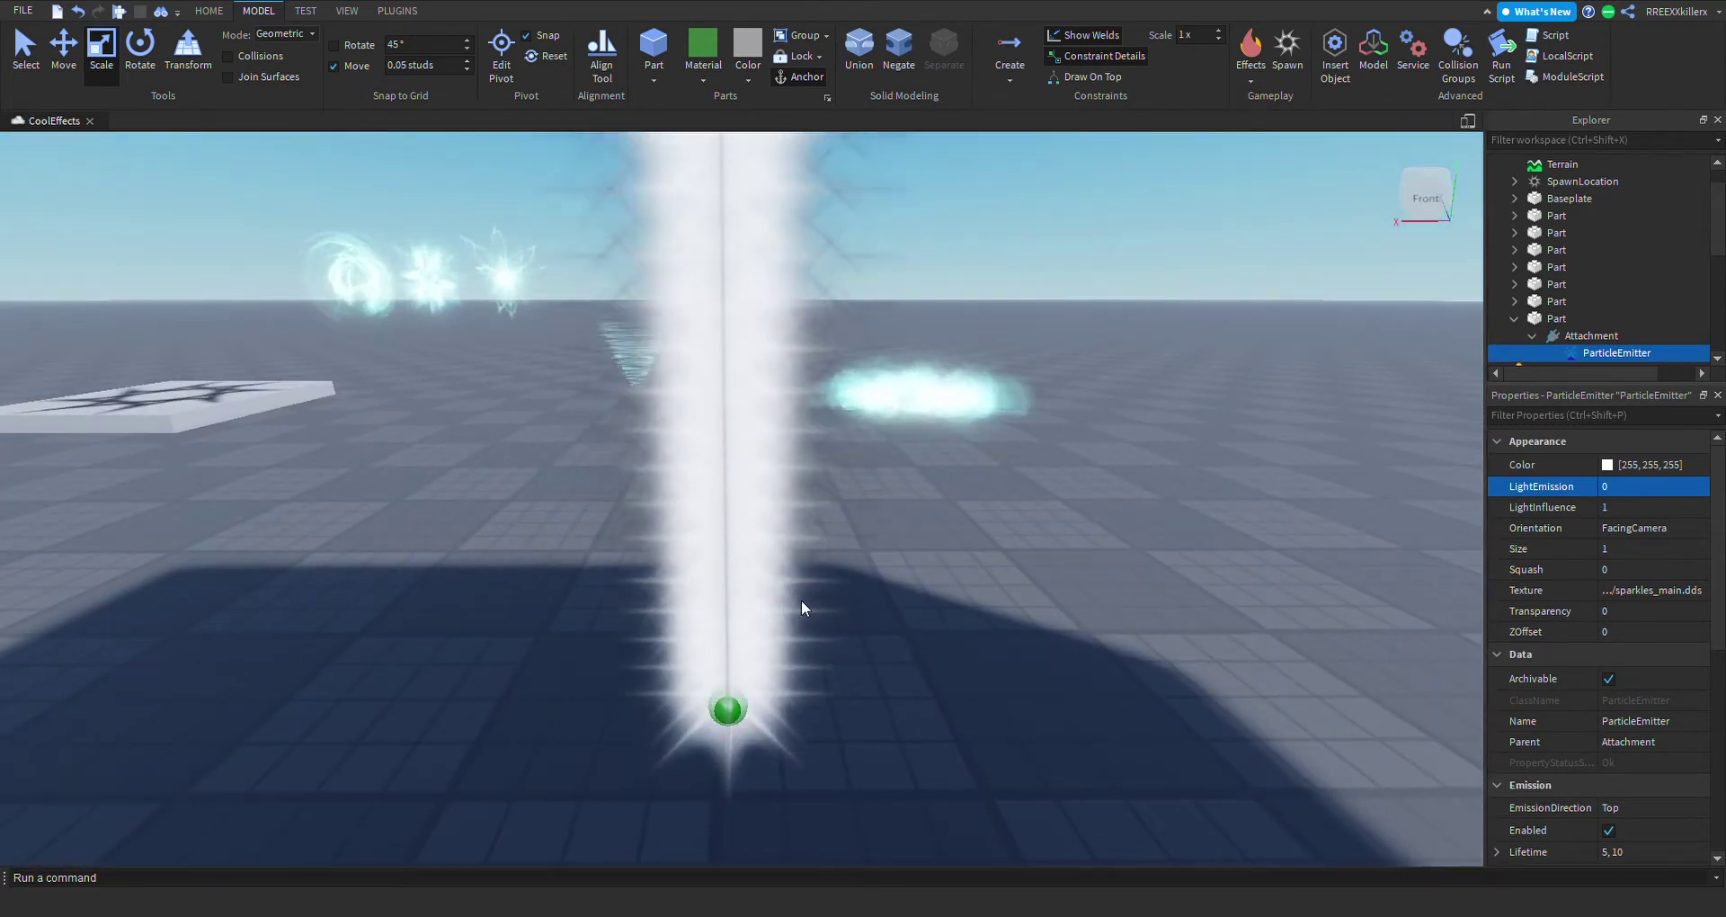
scroll(947, 683, "down", 10)
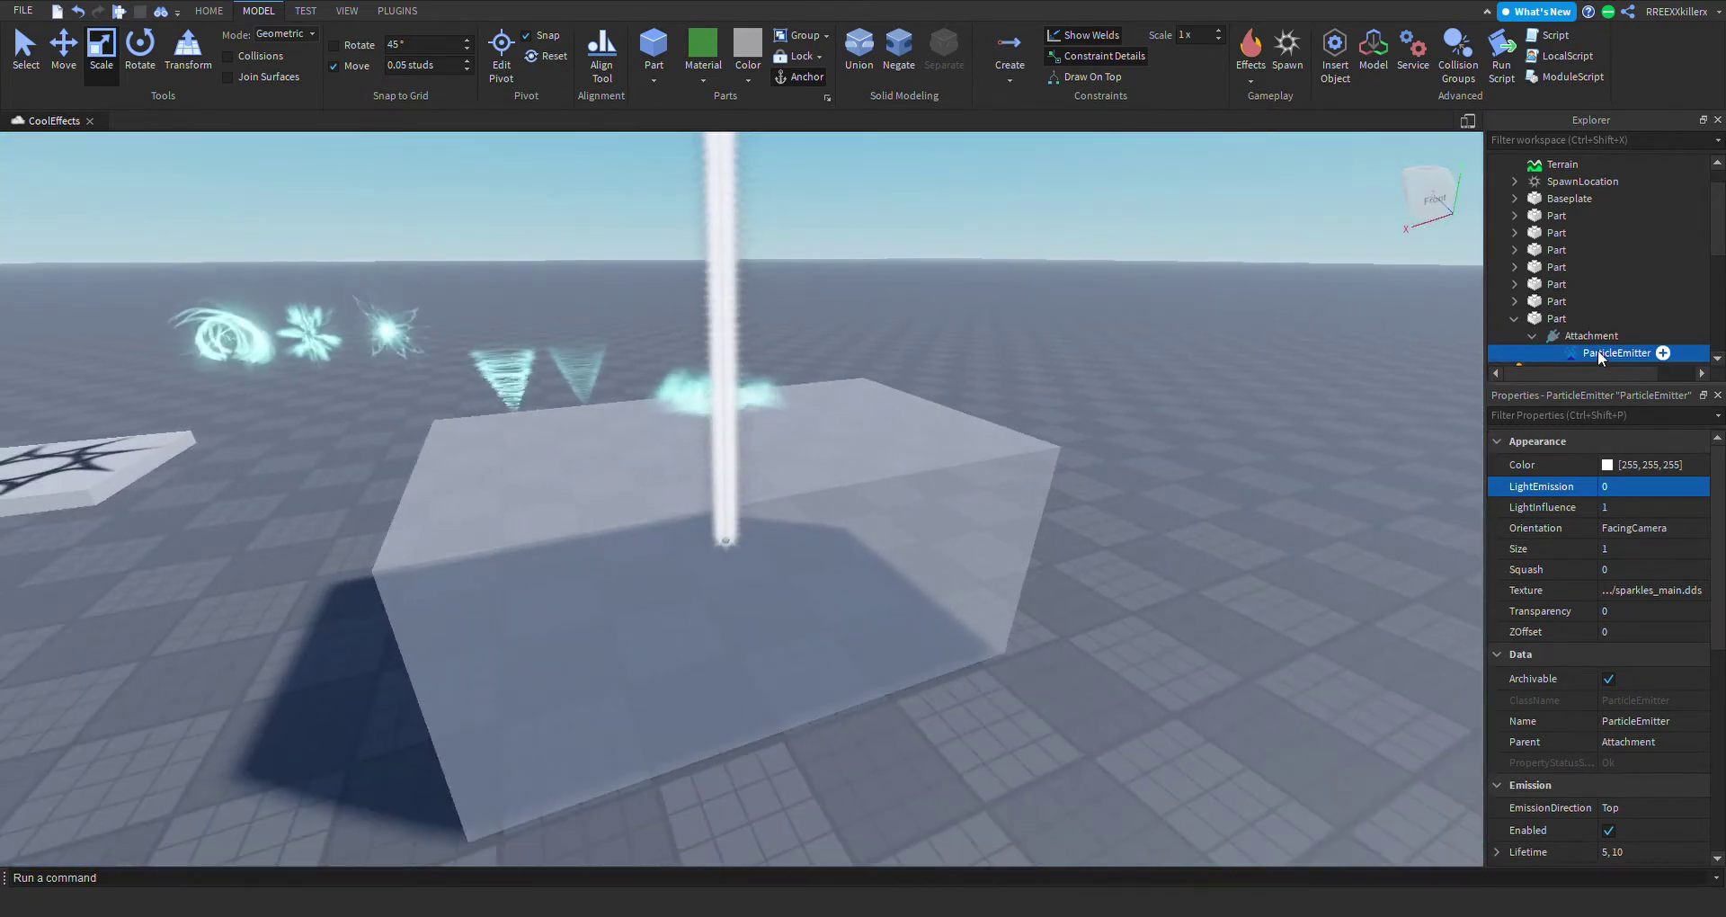
left_click_drag(1642, 325, 1638, 326)
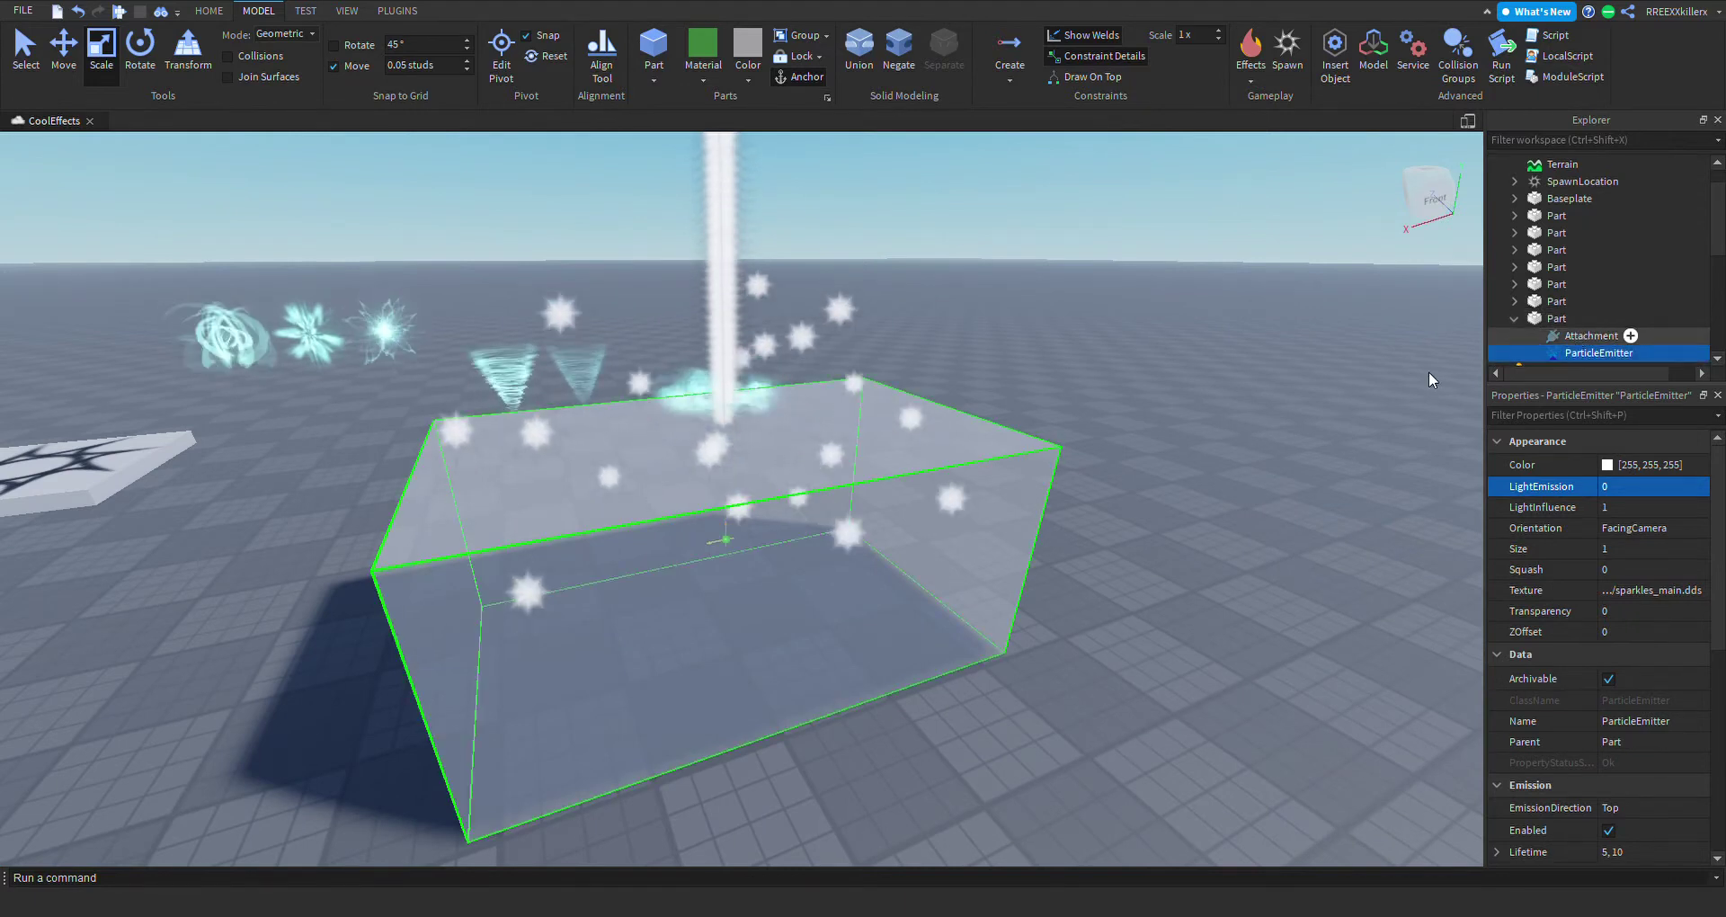
Shrink the emitter's parent part by entering a Size of 0,0,0.
left_click(886, 548)
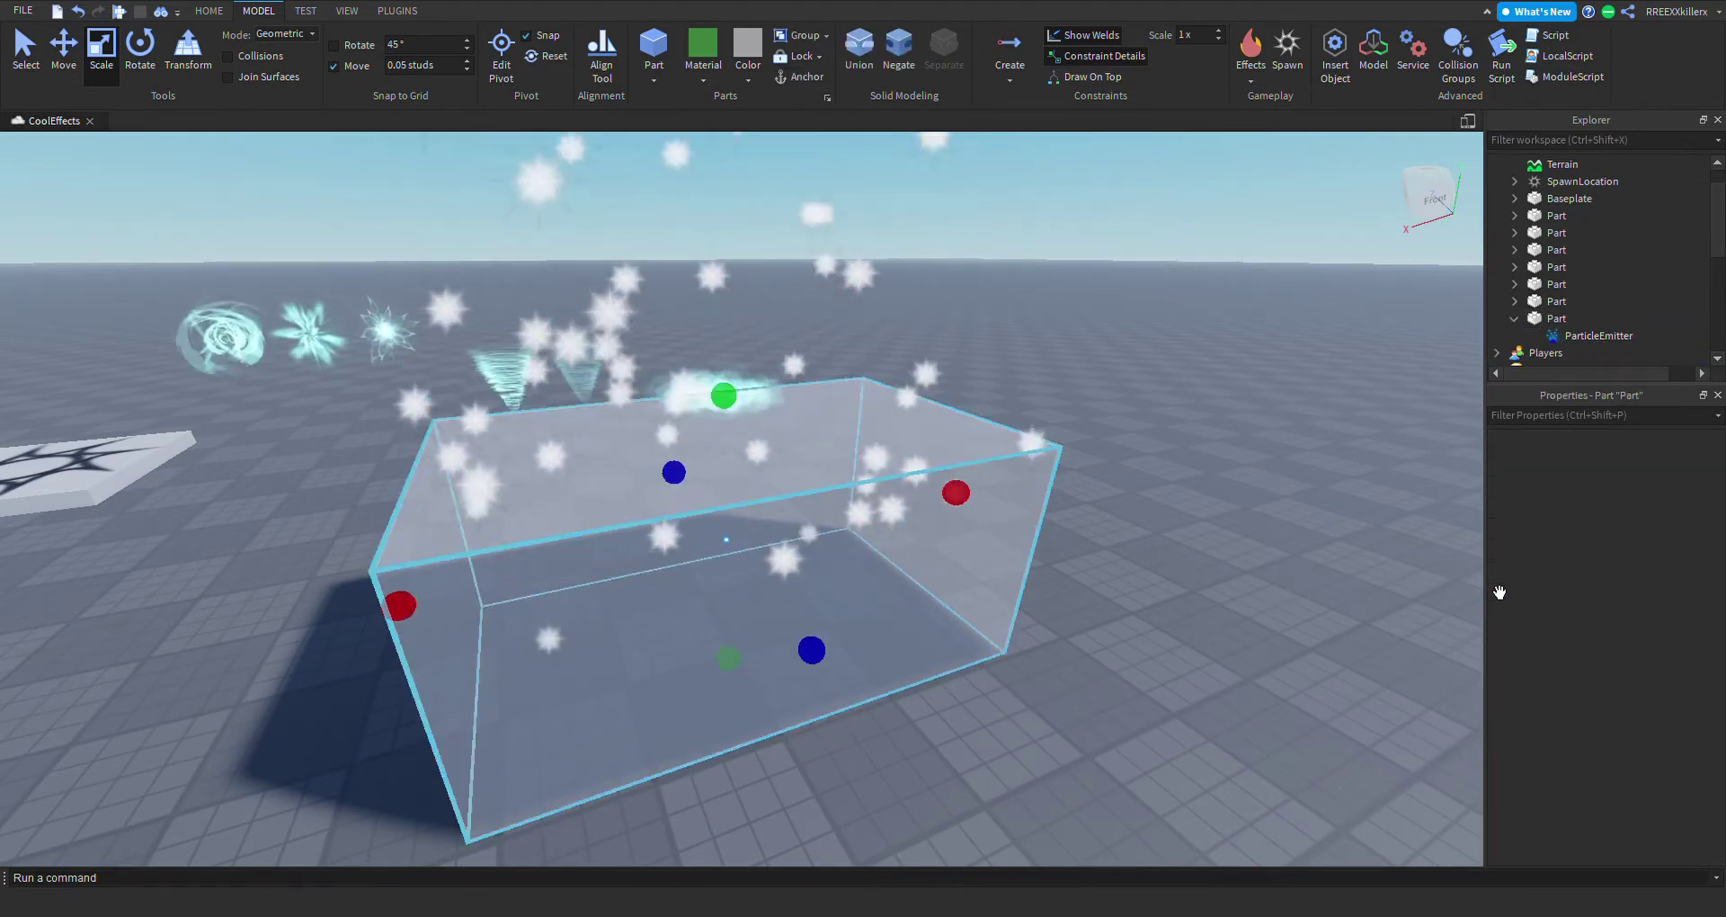
scroll(1612, 599, "down", 5)
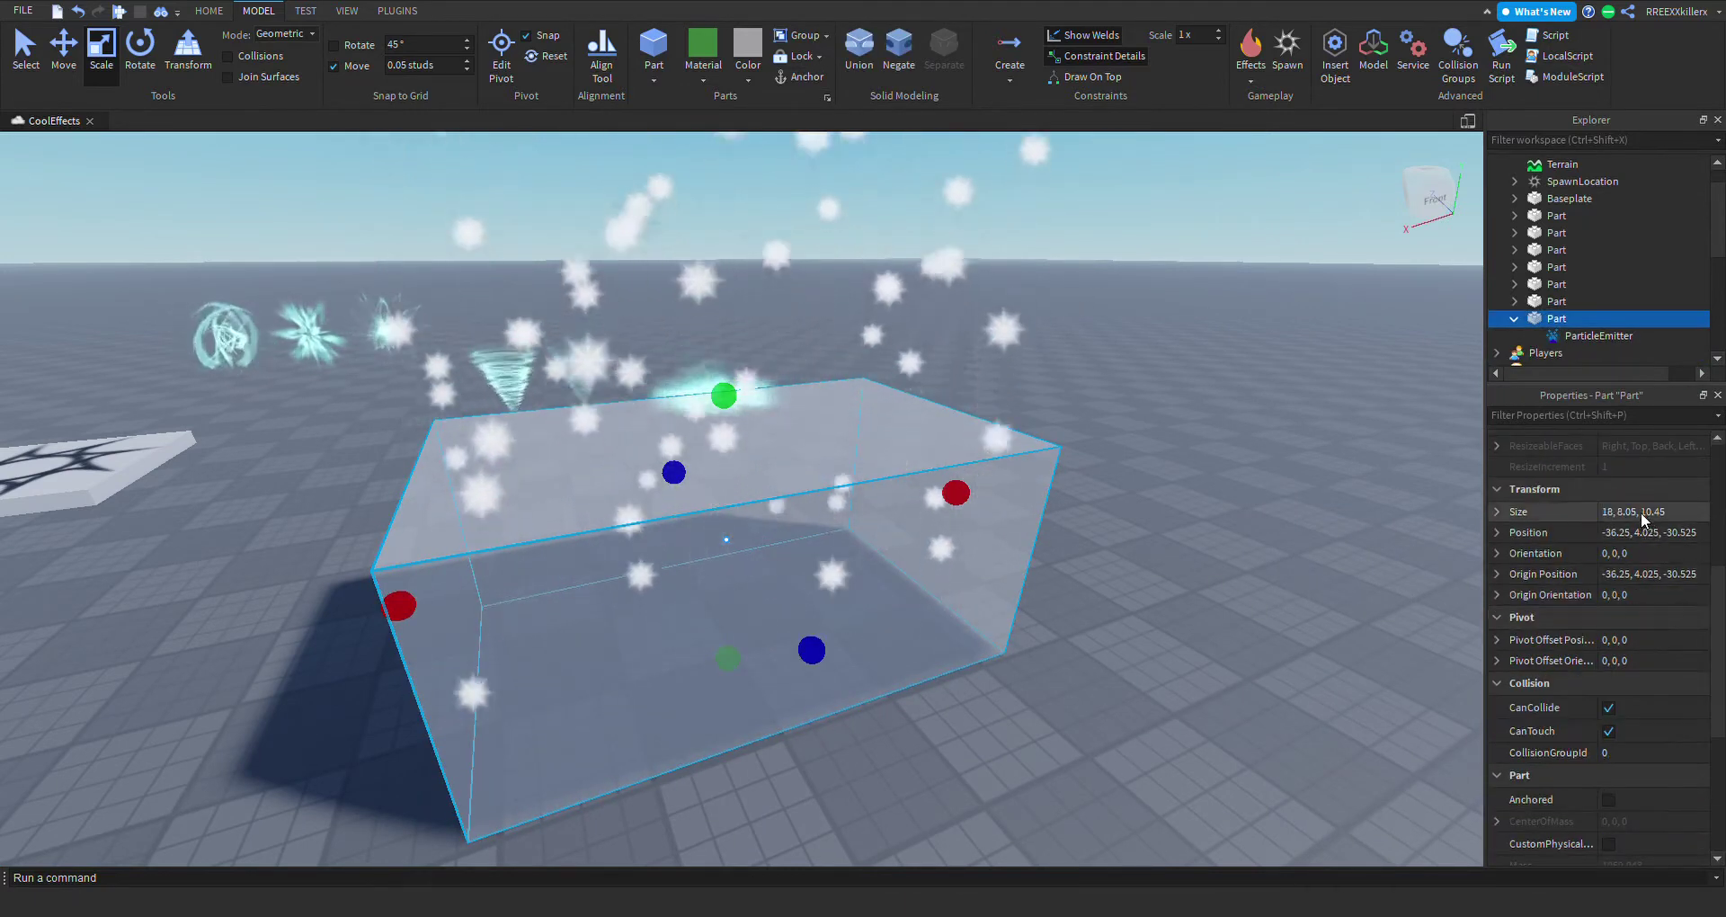
left_click(1642, 512)
type("0,0,0")
key("Return")
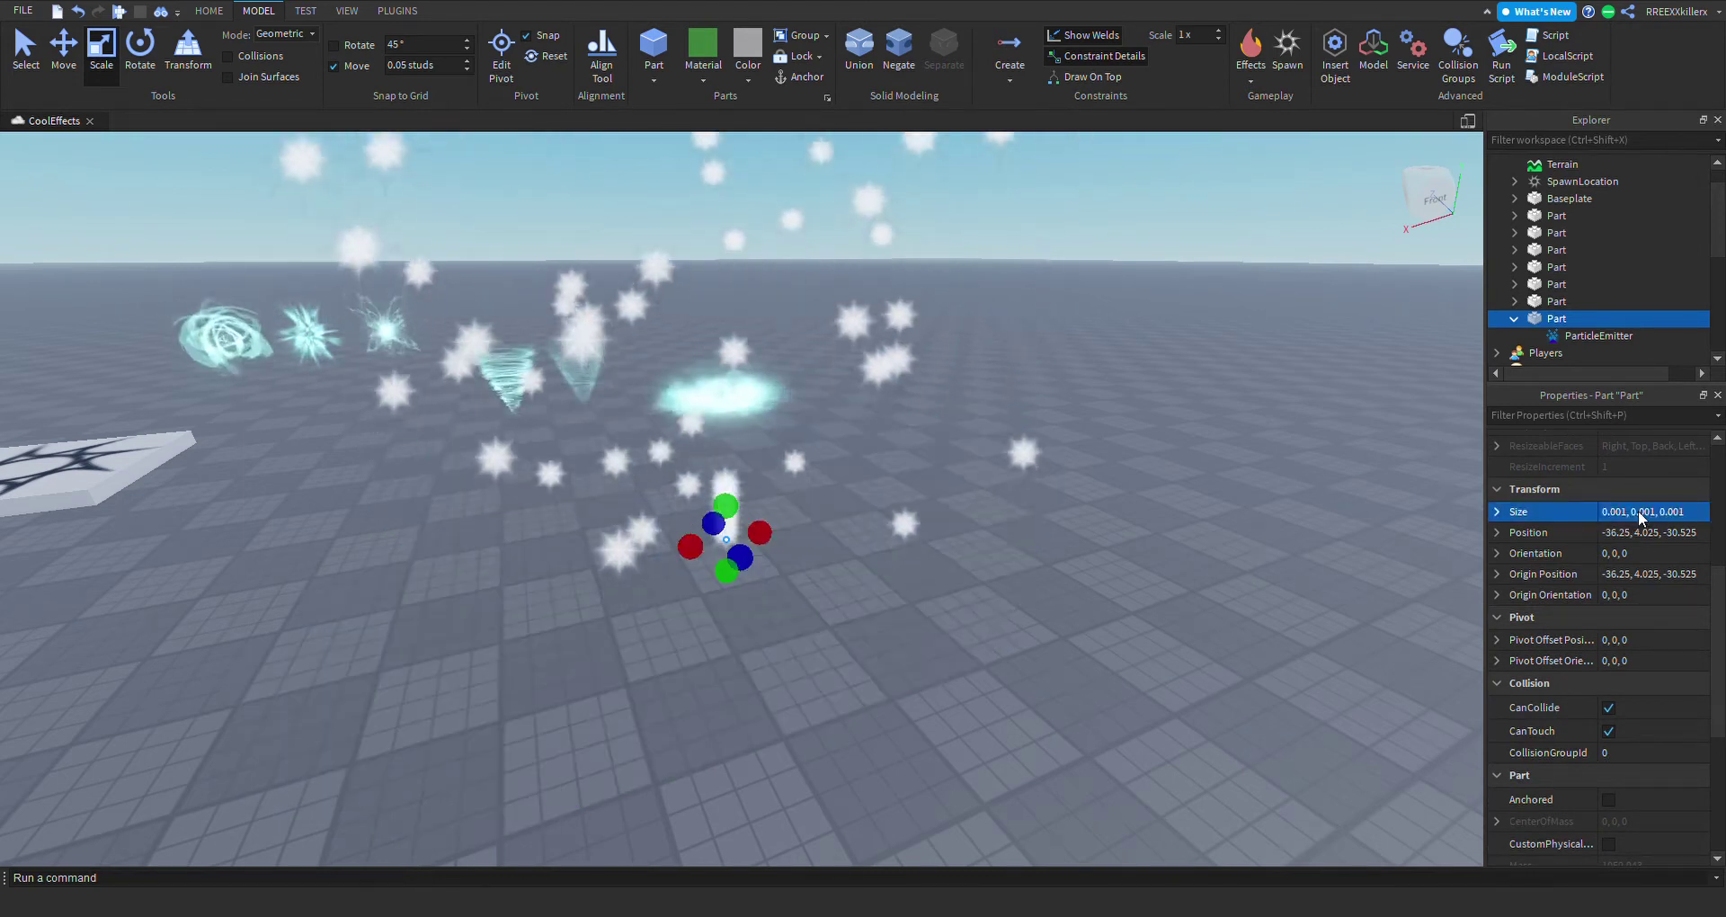
Examine the particle stream of the shrunken part from several sides and distances.
mouse_move(1255, 515)
right_mouse_down()
mouse_move(1277, 526)
mouse_move(1257, 516)
right_mouse_up()
key("w")
left_click(1257, 516)
key("w")
key("s")
key("s")
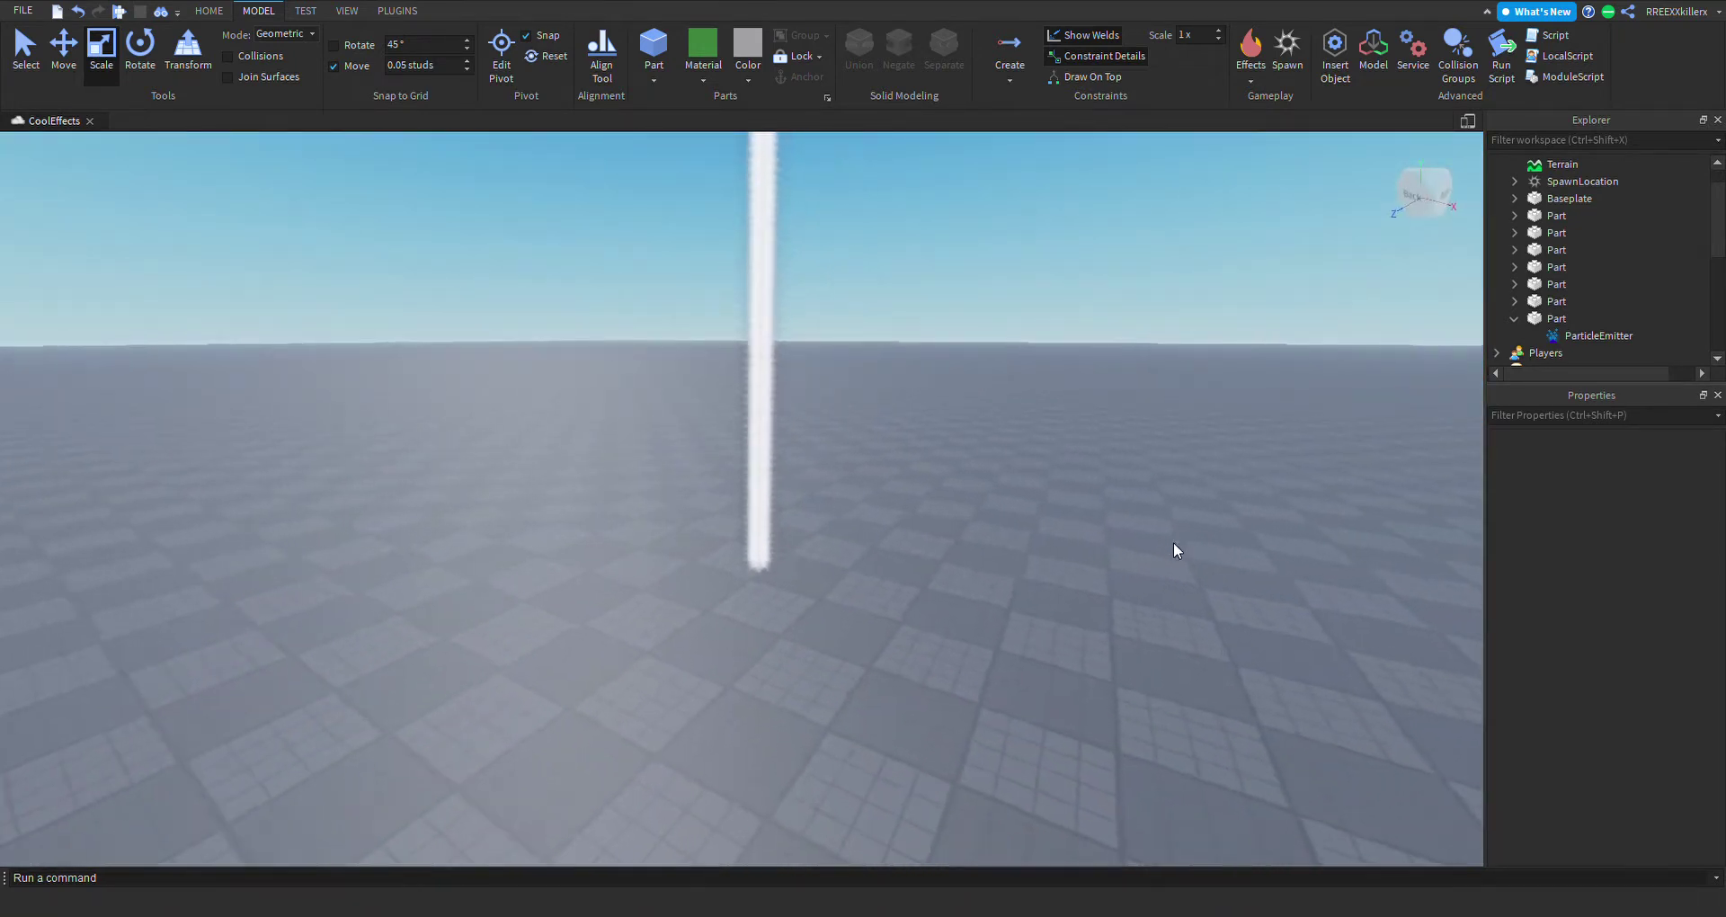
key("w")
key("a")
right_click_drag(855, 579, 855, 579)
key("w")
key("s")
key("s")
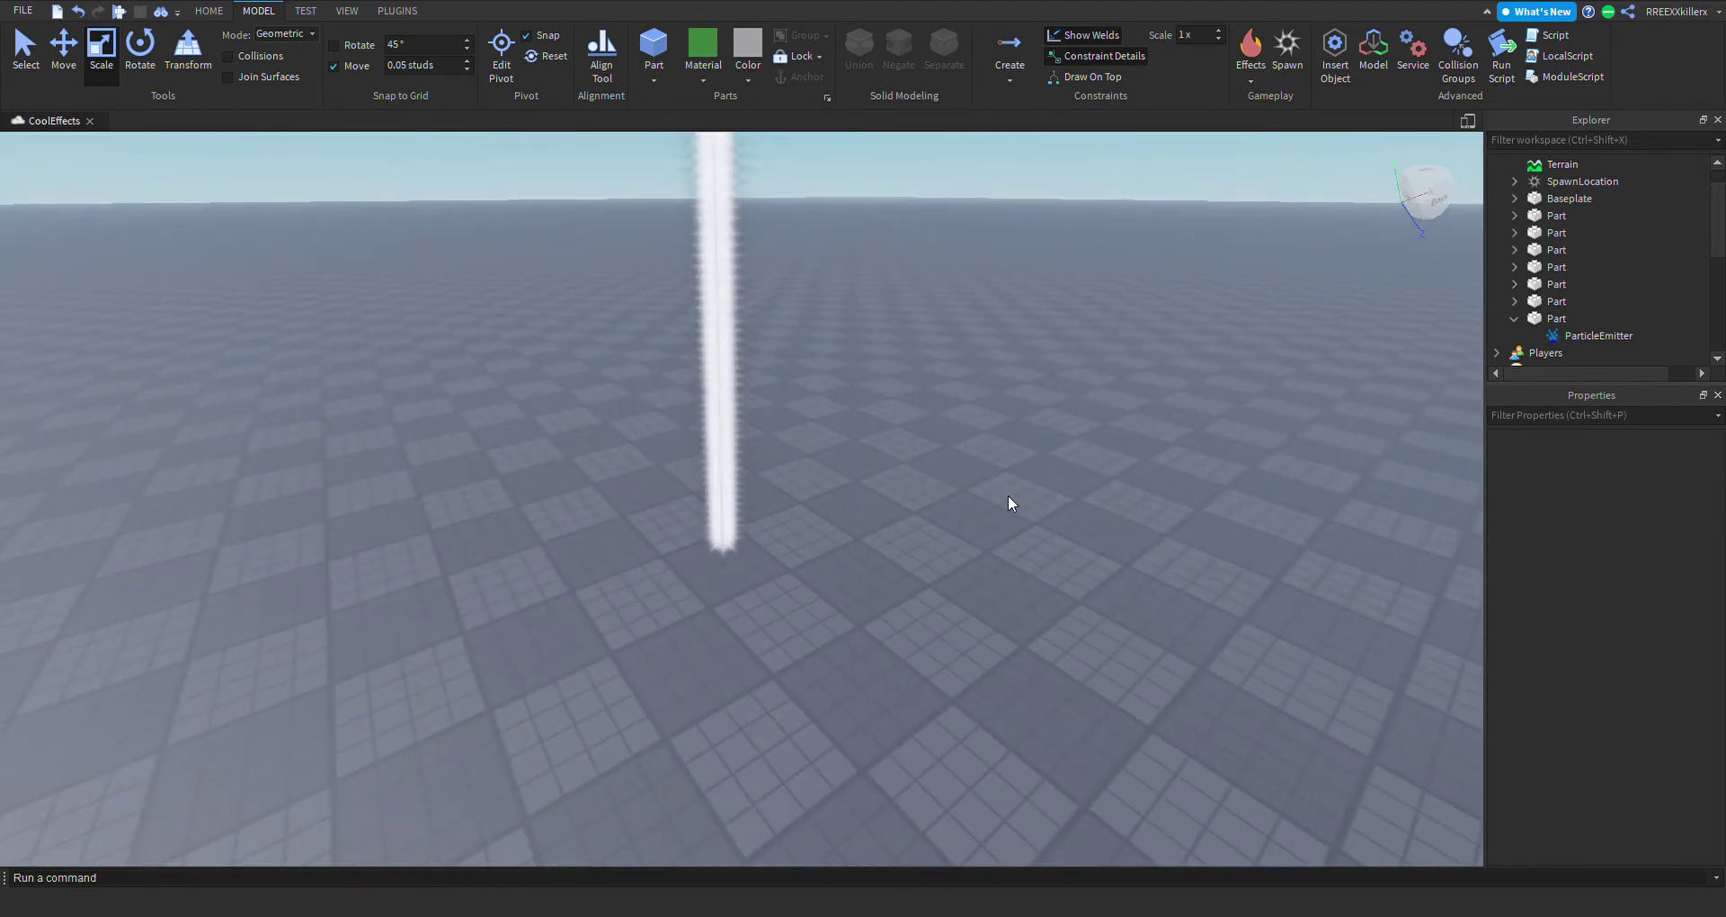
Set the ParticleEmitter's Color to yellow (255, 255, 0).
right_click_drag(992, 494, 979, 494)
key("s")
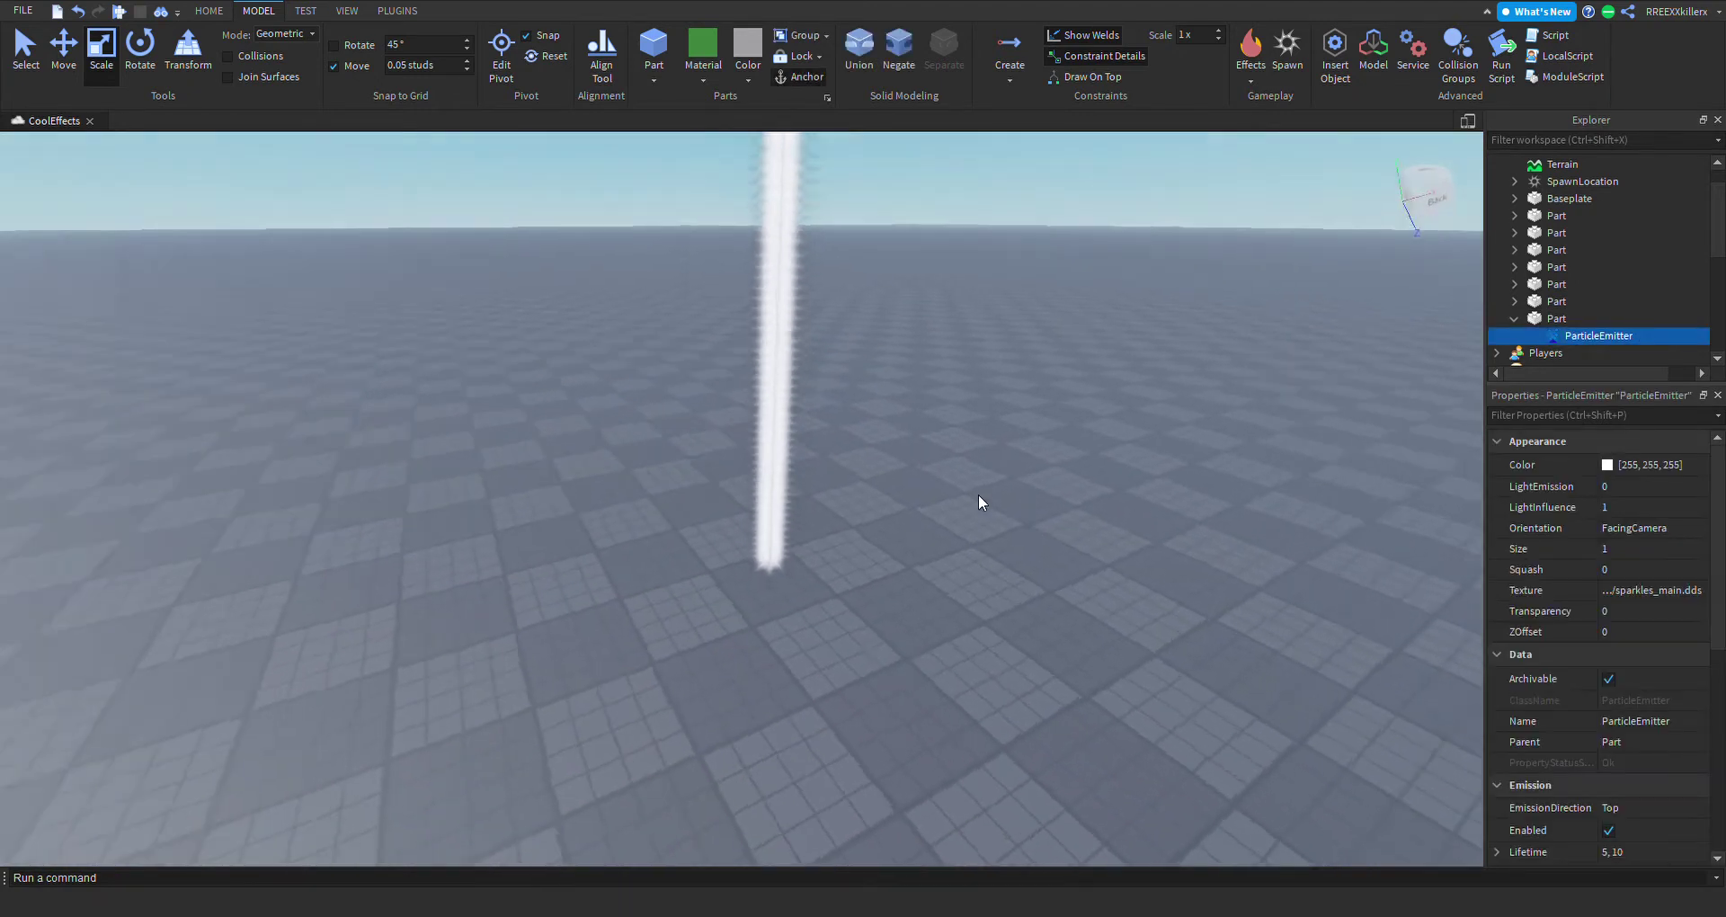
key("w")
key("a")
key("d")
key("s")
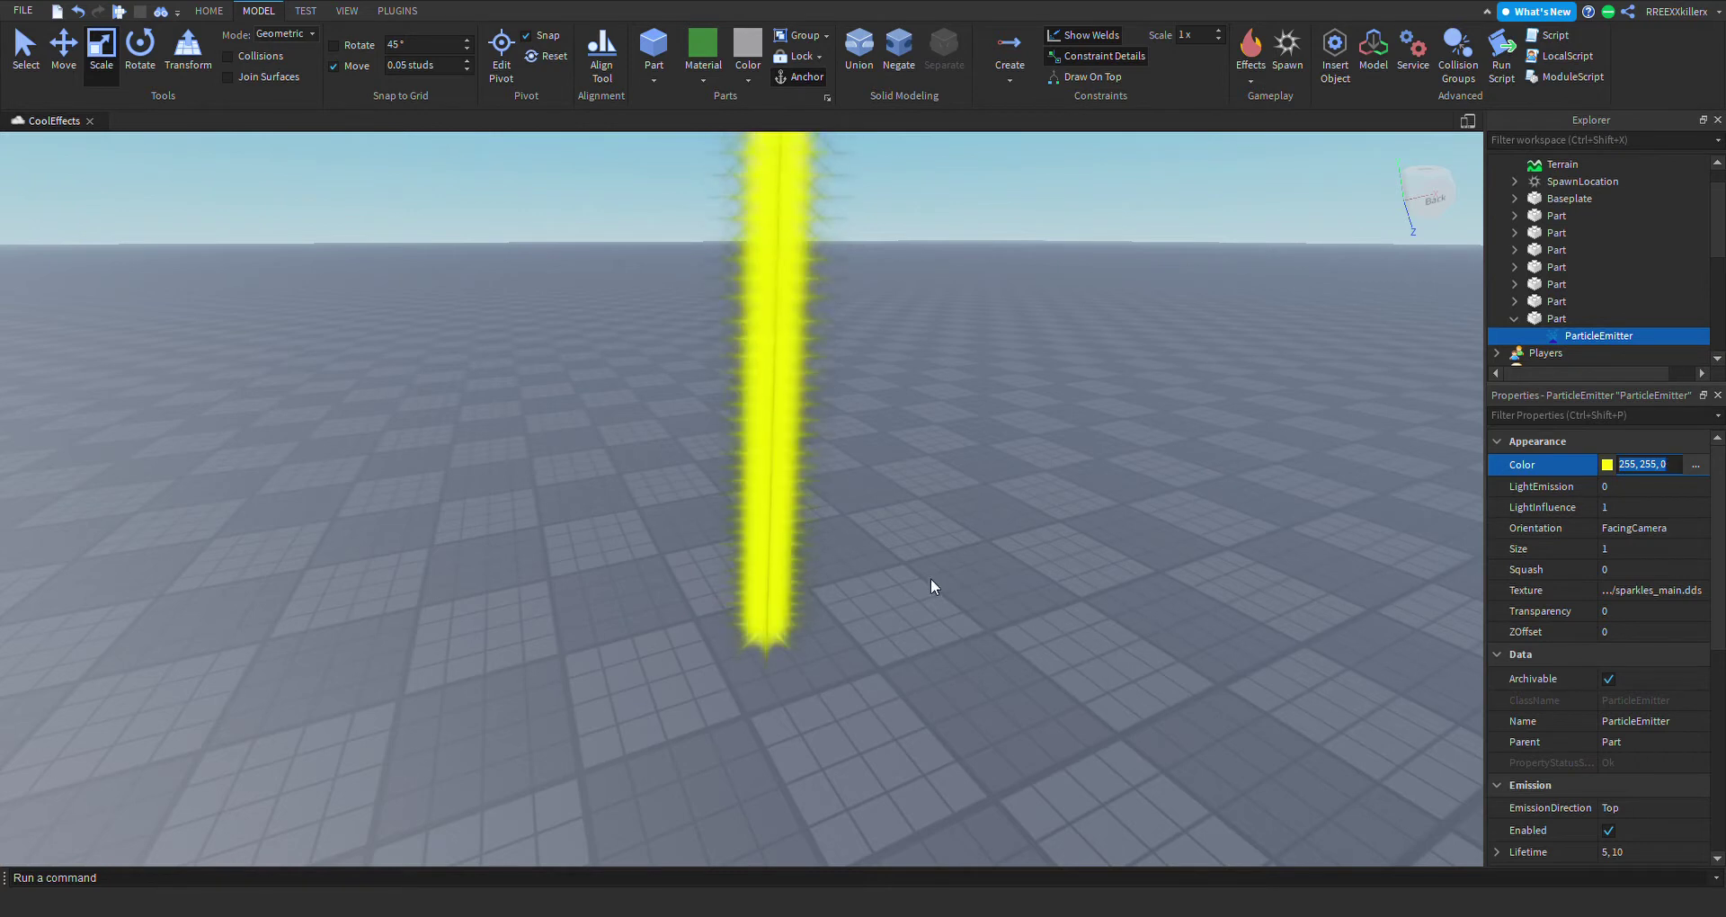
key("a")
right_click_drag(939, 538, 1027, 489)
key("s")
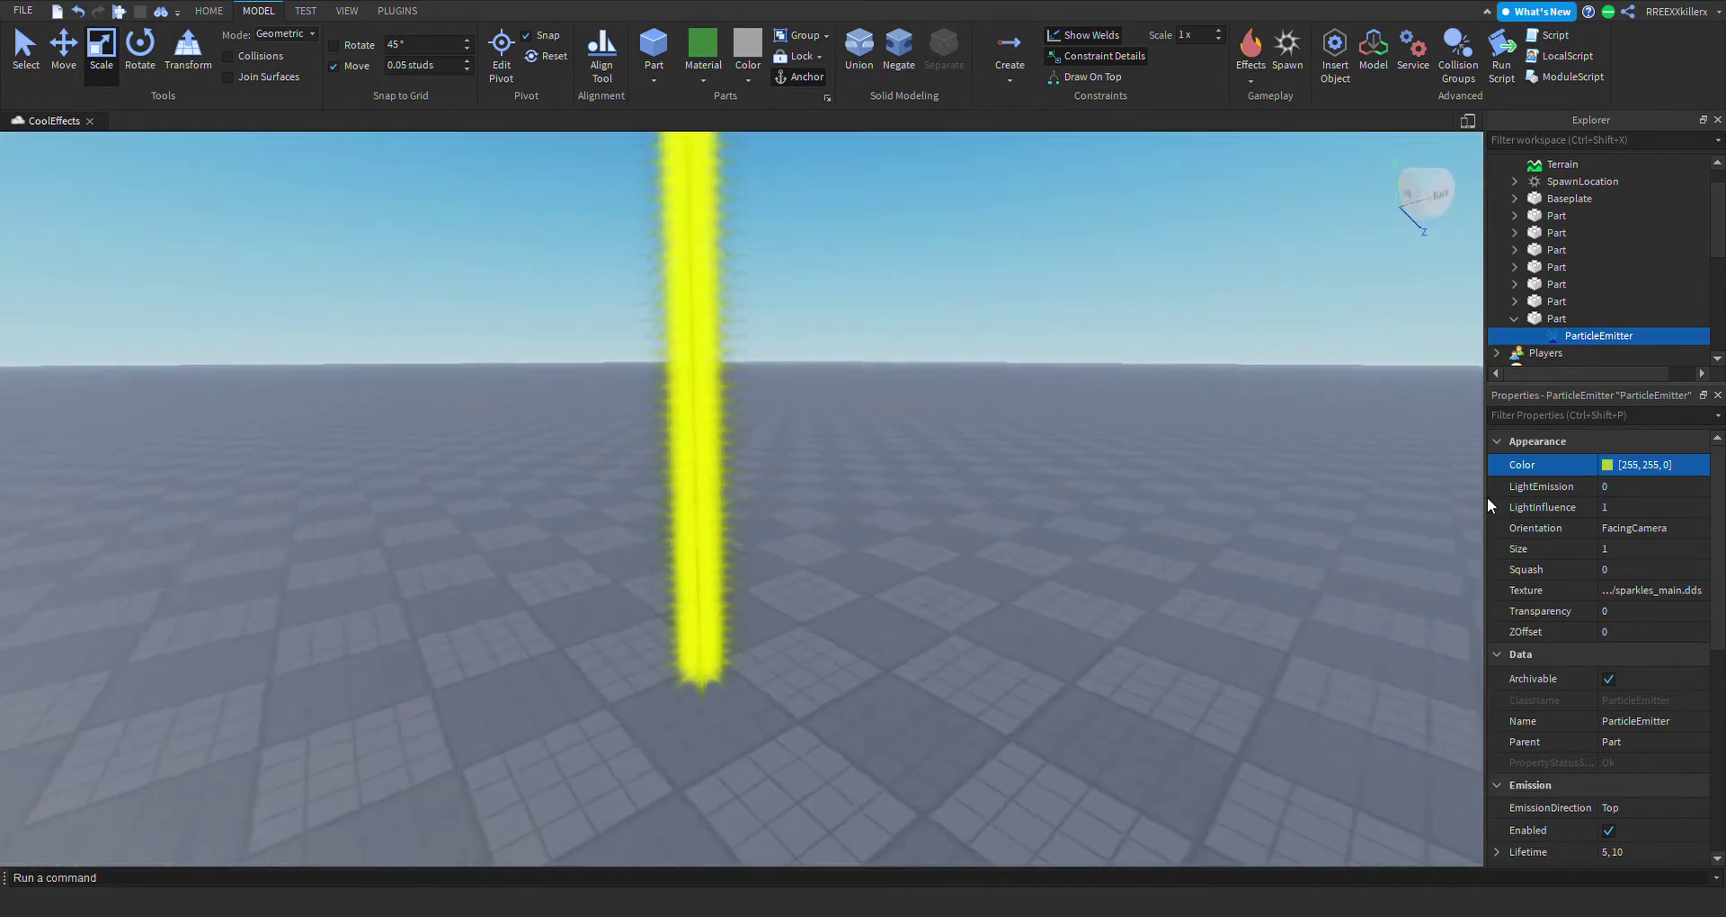
Raise the ParticleEmitter's LightEmission to 1 and view the yellow stream up close.
key("w")
right_click_drag(1202, 532, 1201, 531)
key("s")
key("w")
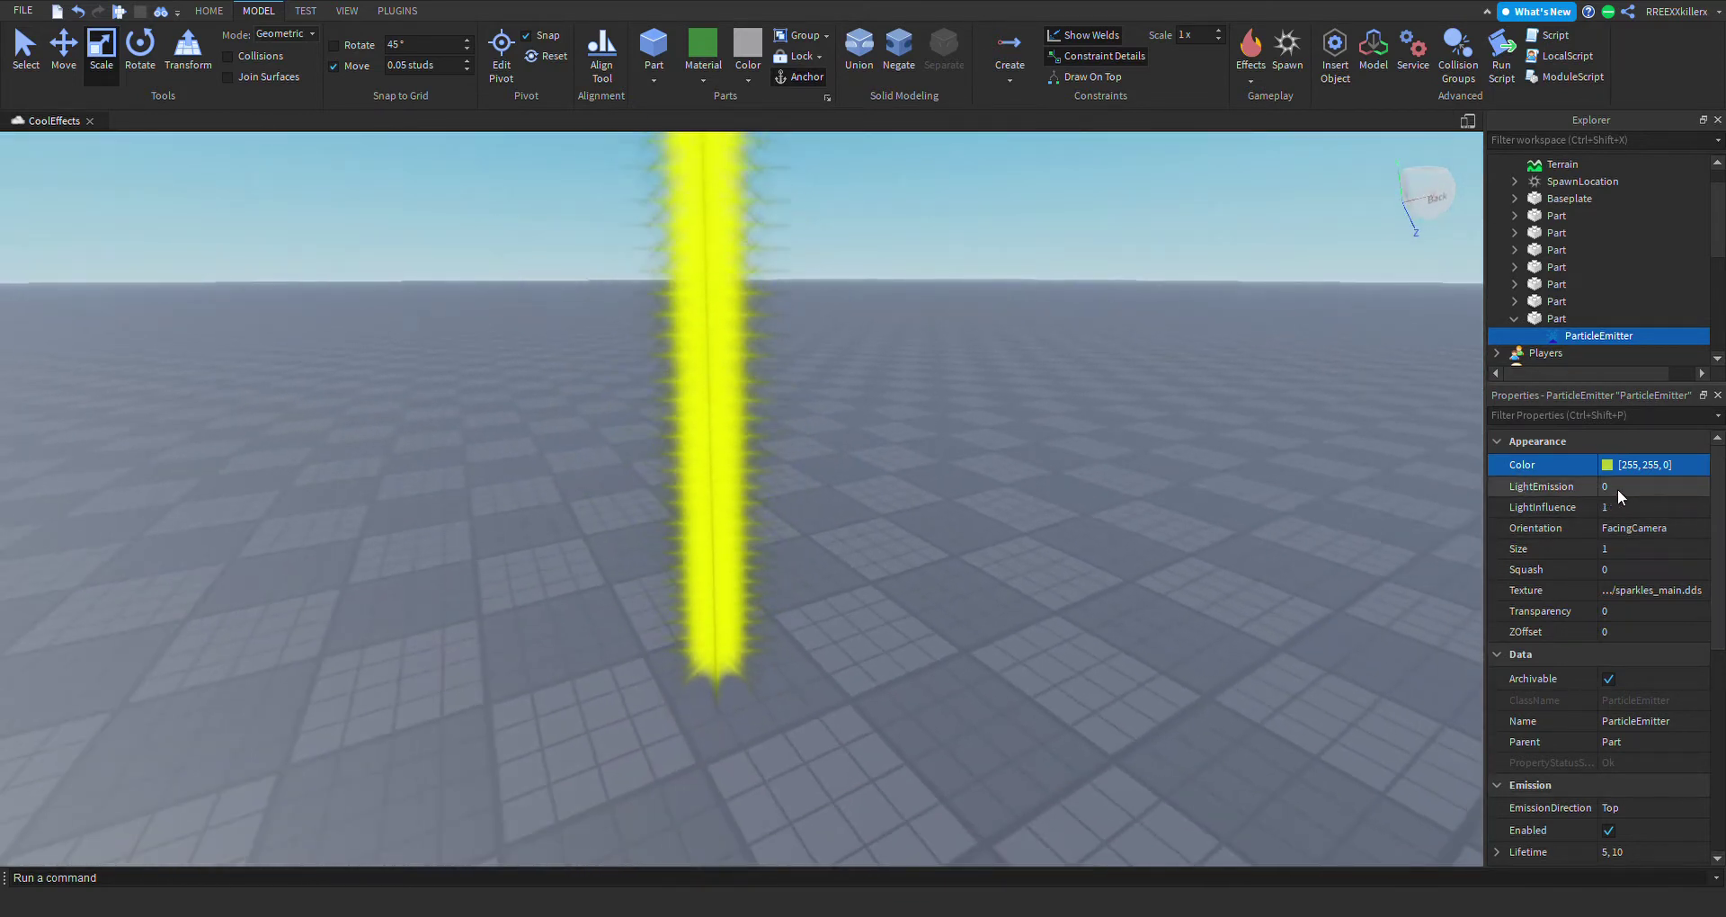
left_click(1617, 487)
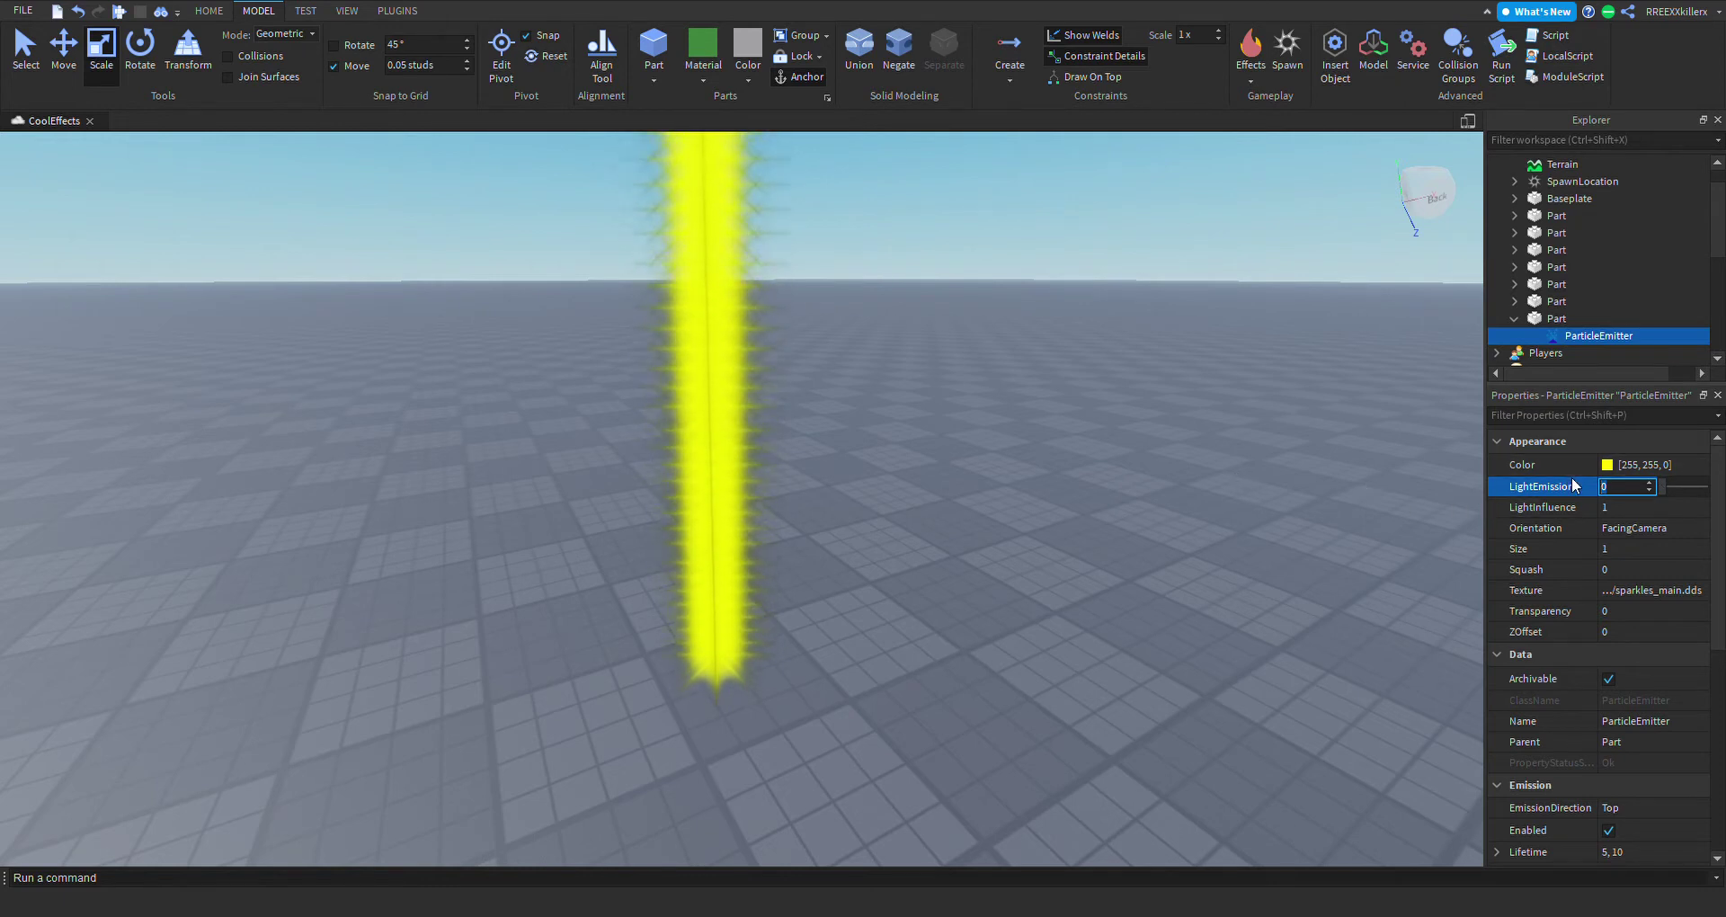
left_click(1662, 486)
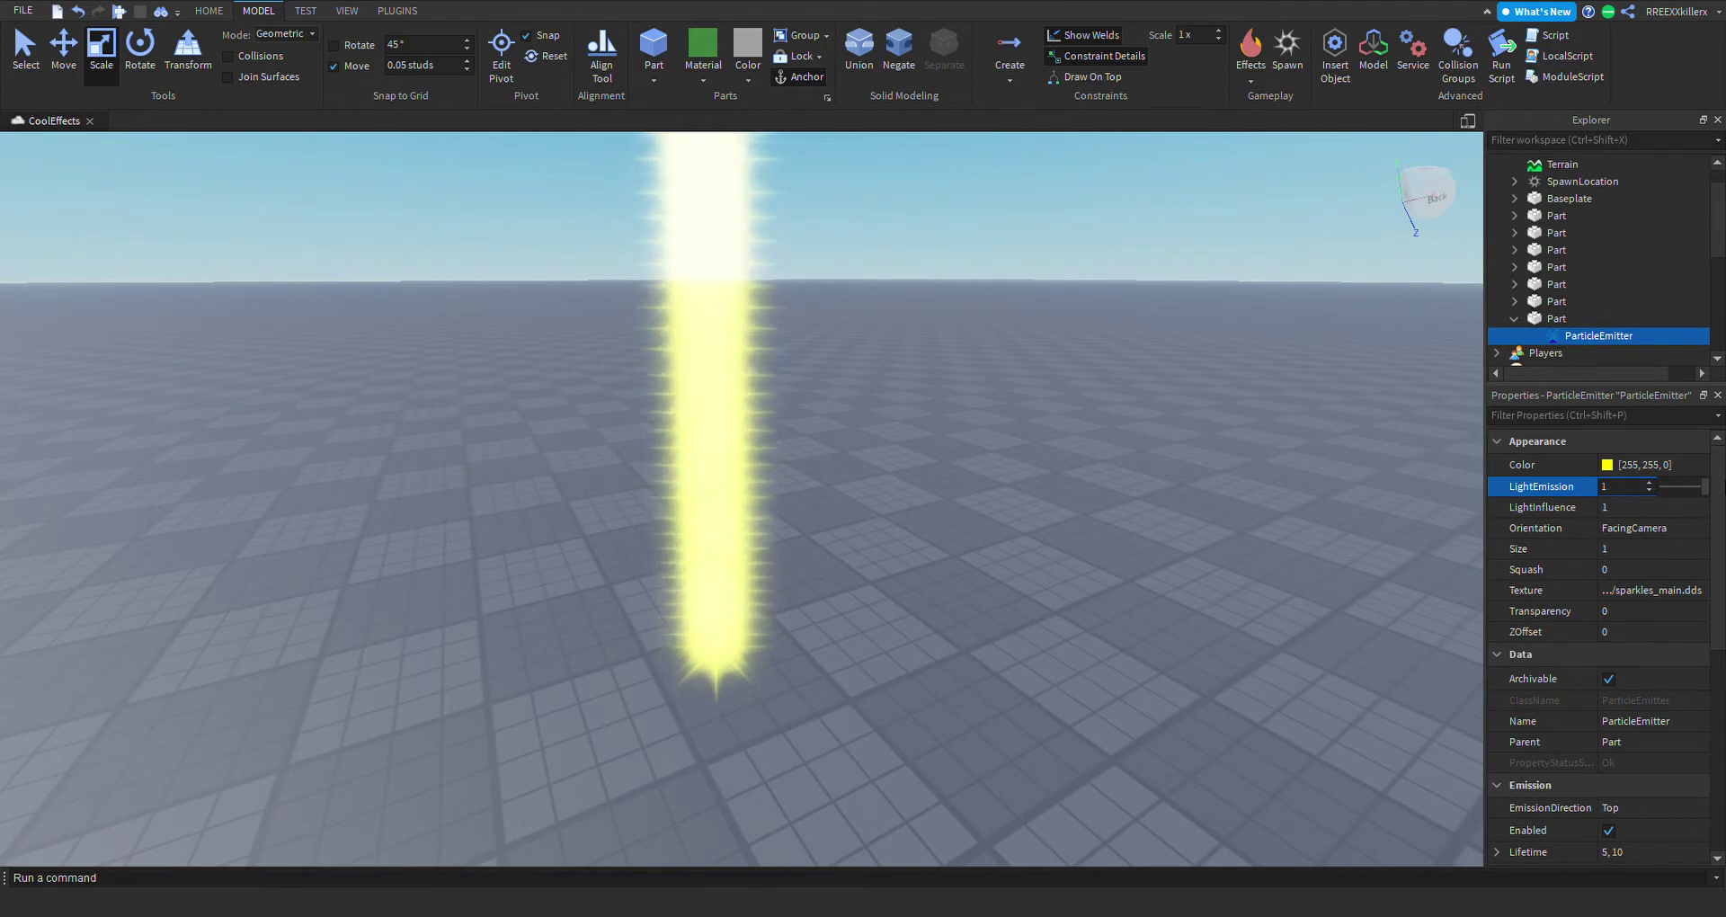
right_click_drag(1086, 468, 1299, 481)
scroll(1300, 474, "up", 1)
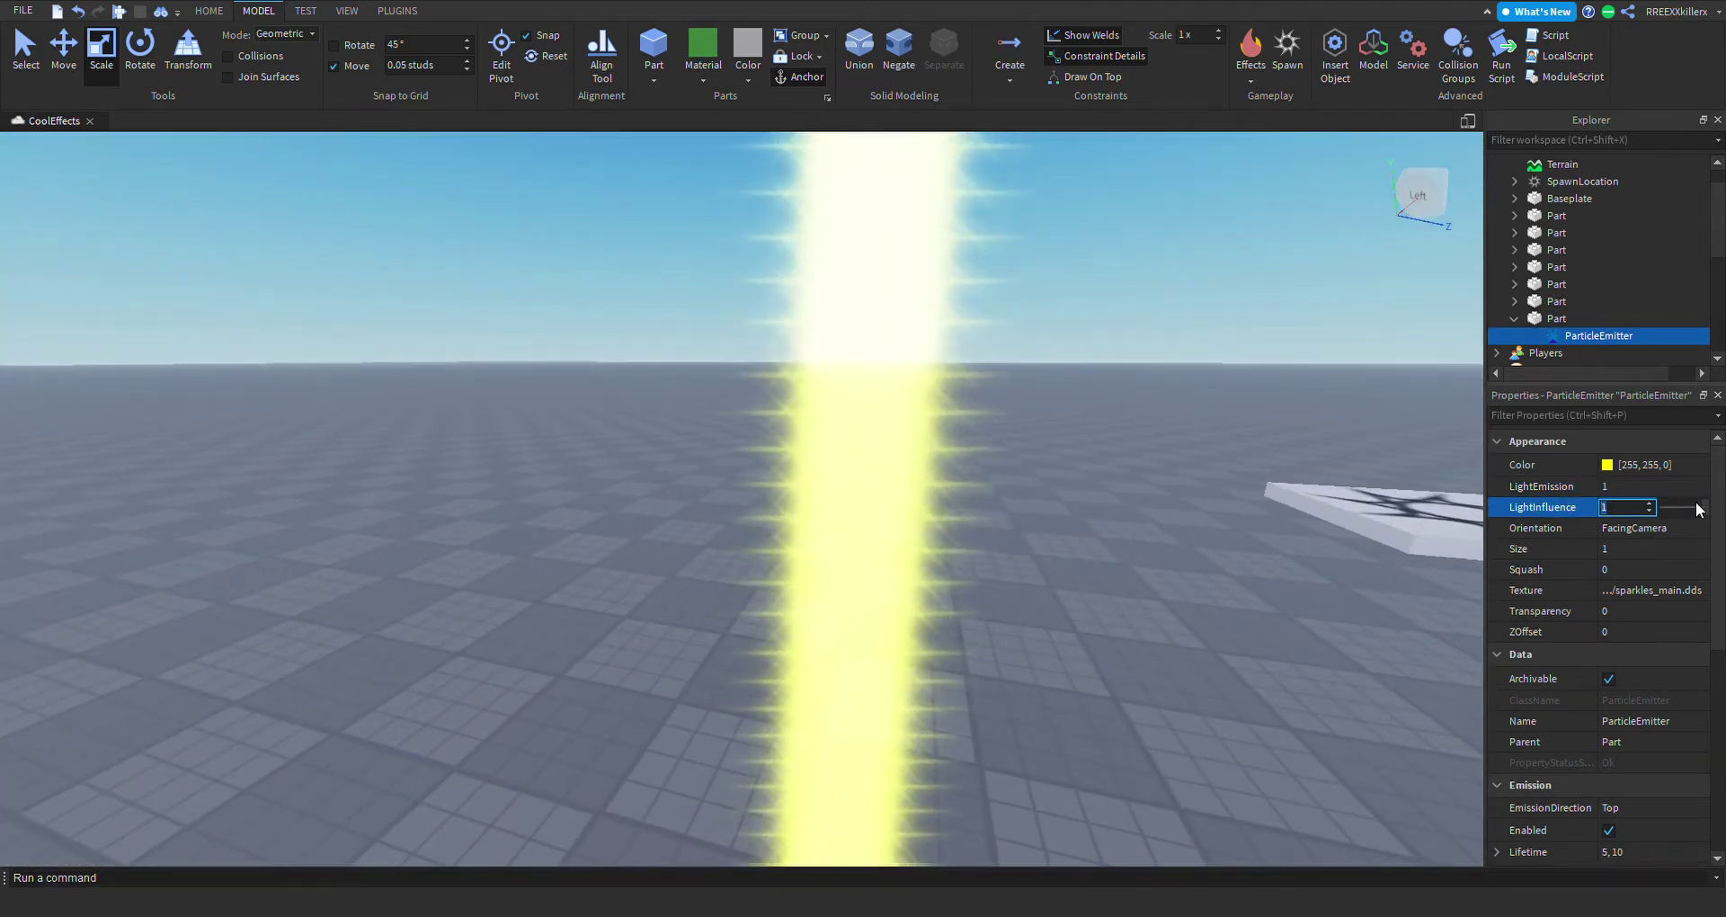
Set the ParticleEmitter's LightInfluence to 0 and its LightEmission to 0.
left_click_drag(1706, 508, 1648, 534)
left_click(1634, 511)
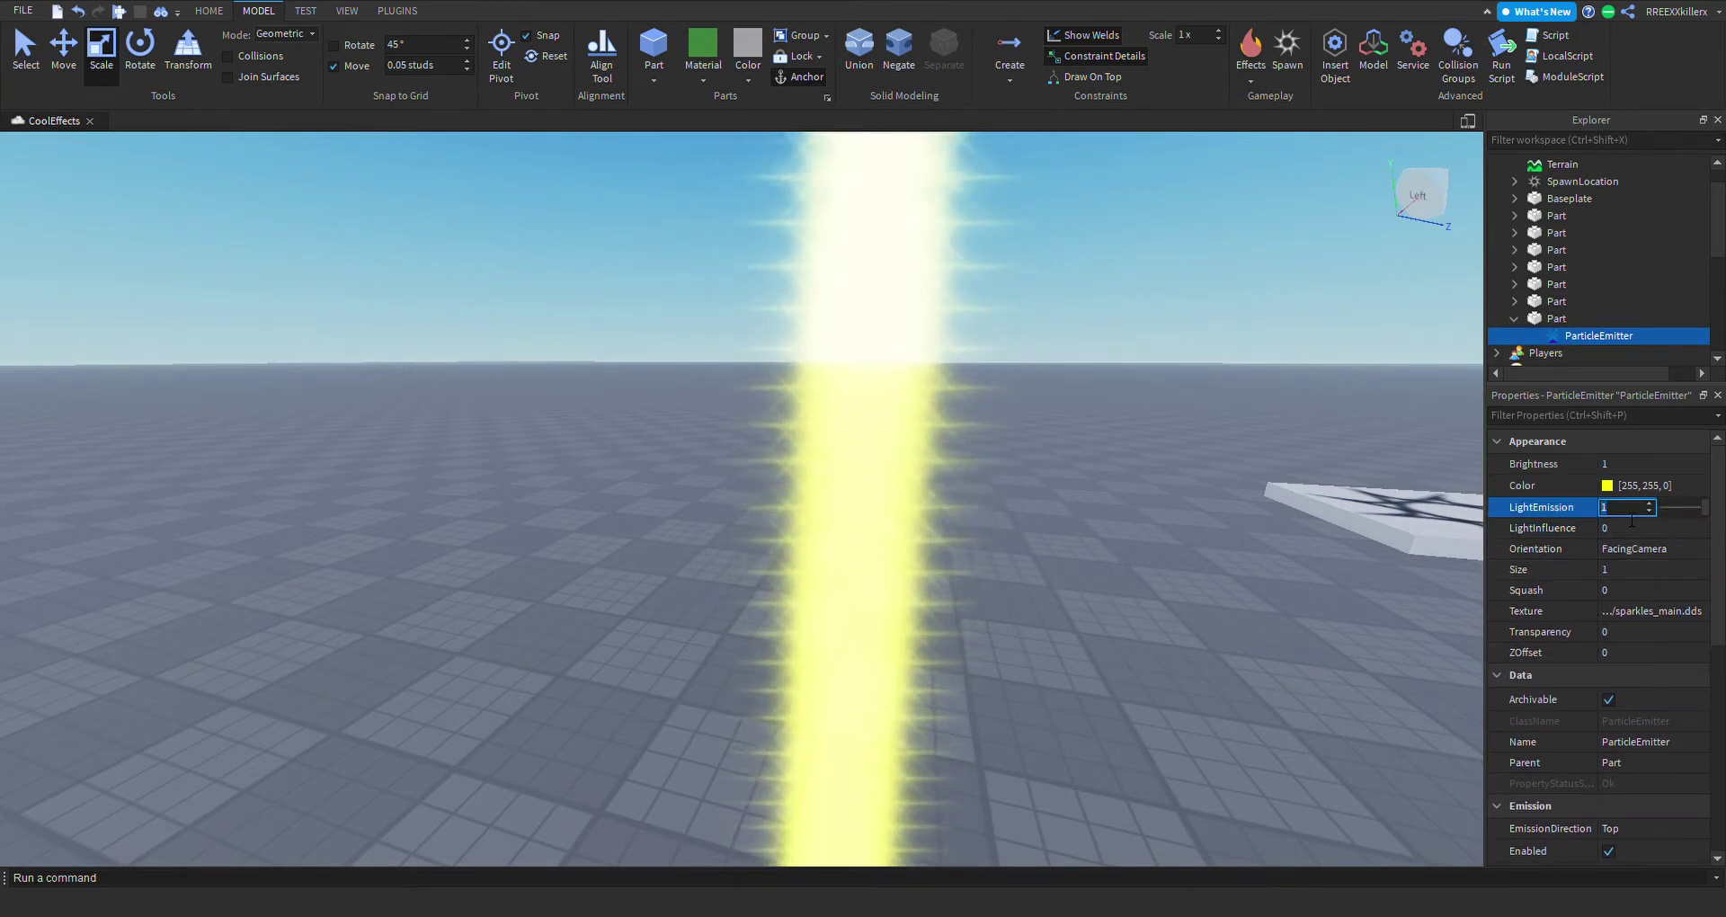
type("0")
Set the ParticleEmitter's LightInfluence to 1.
double_click(1654, 525)
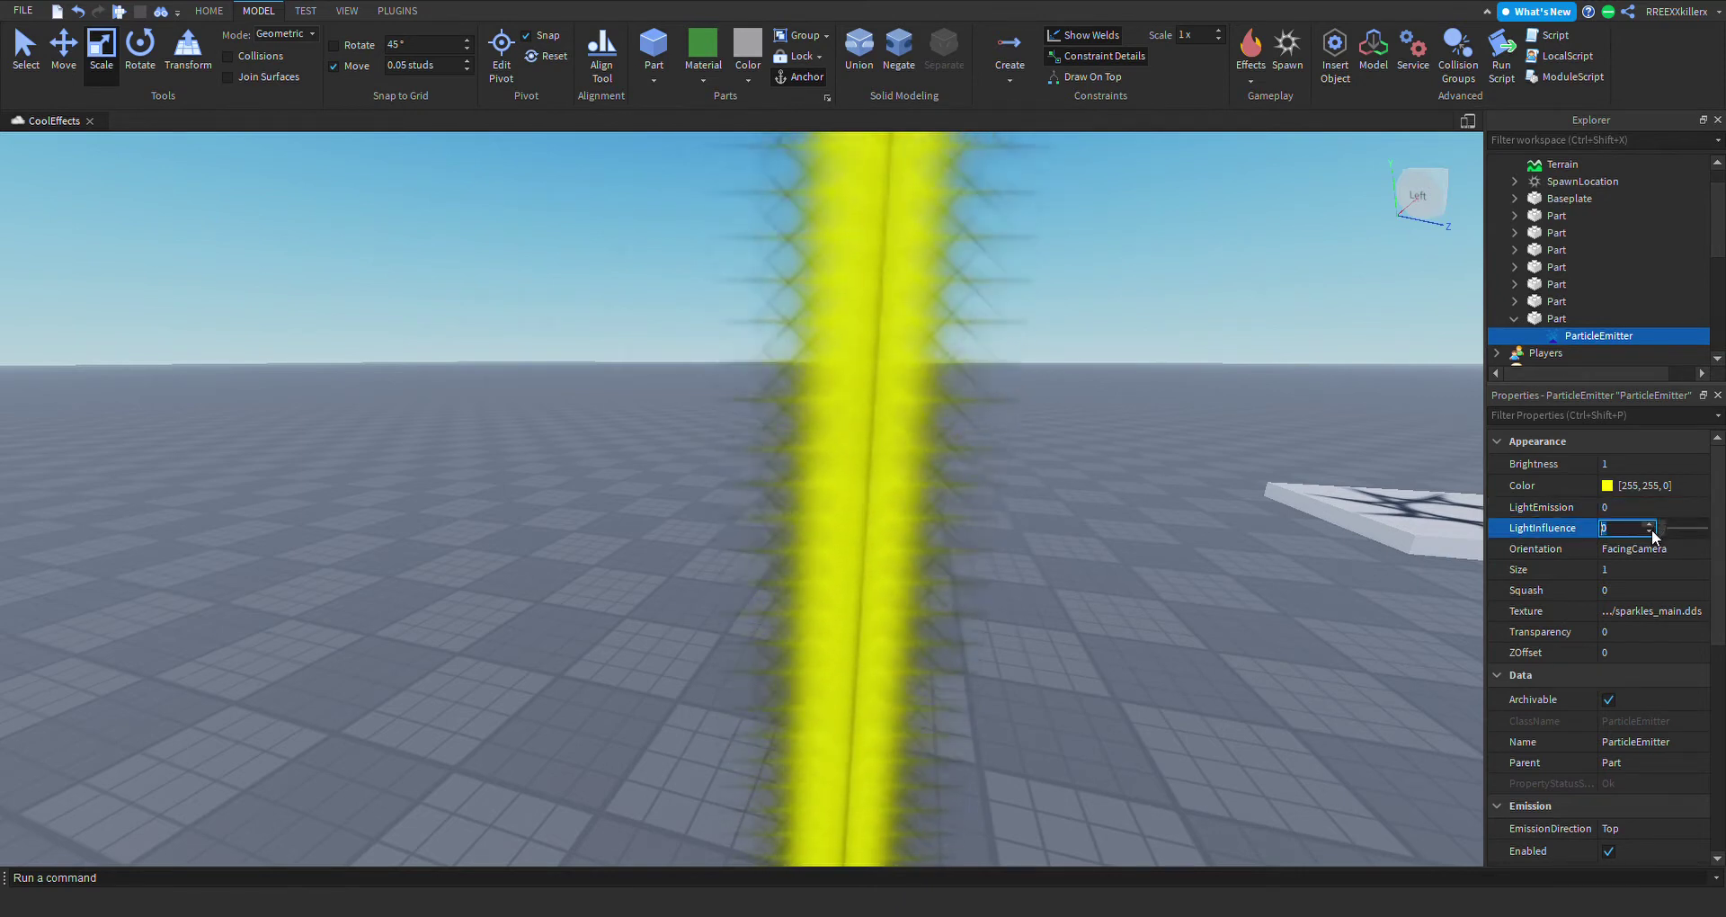
type("1")
key("Return")
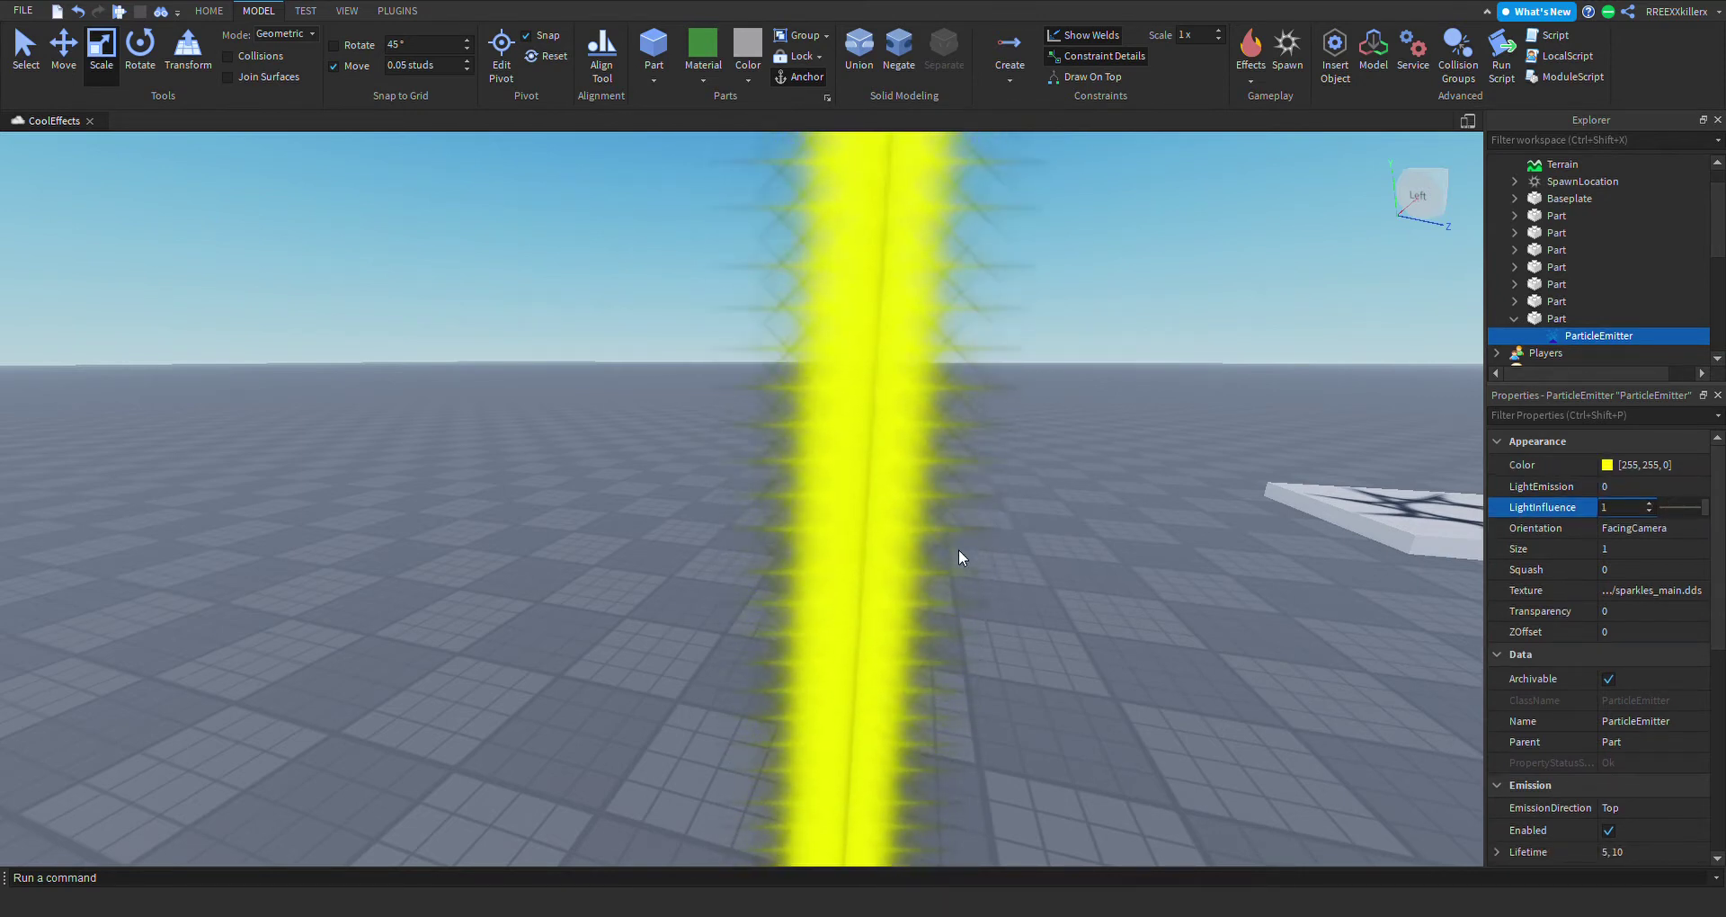
scroll(958, 549, "down", 5)
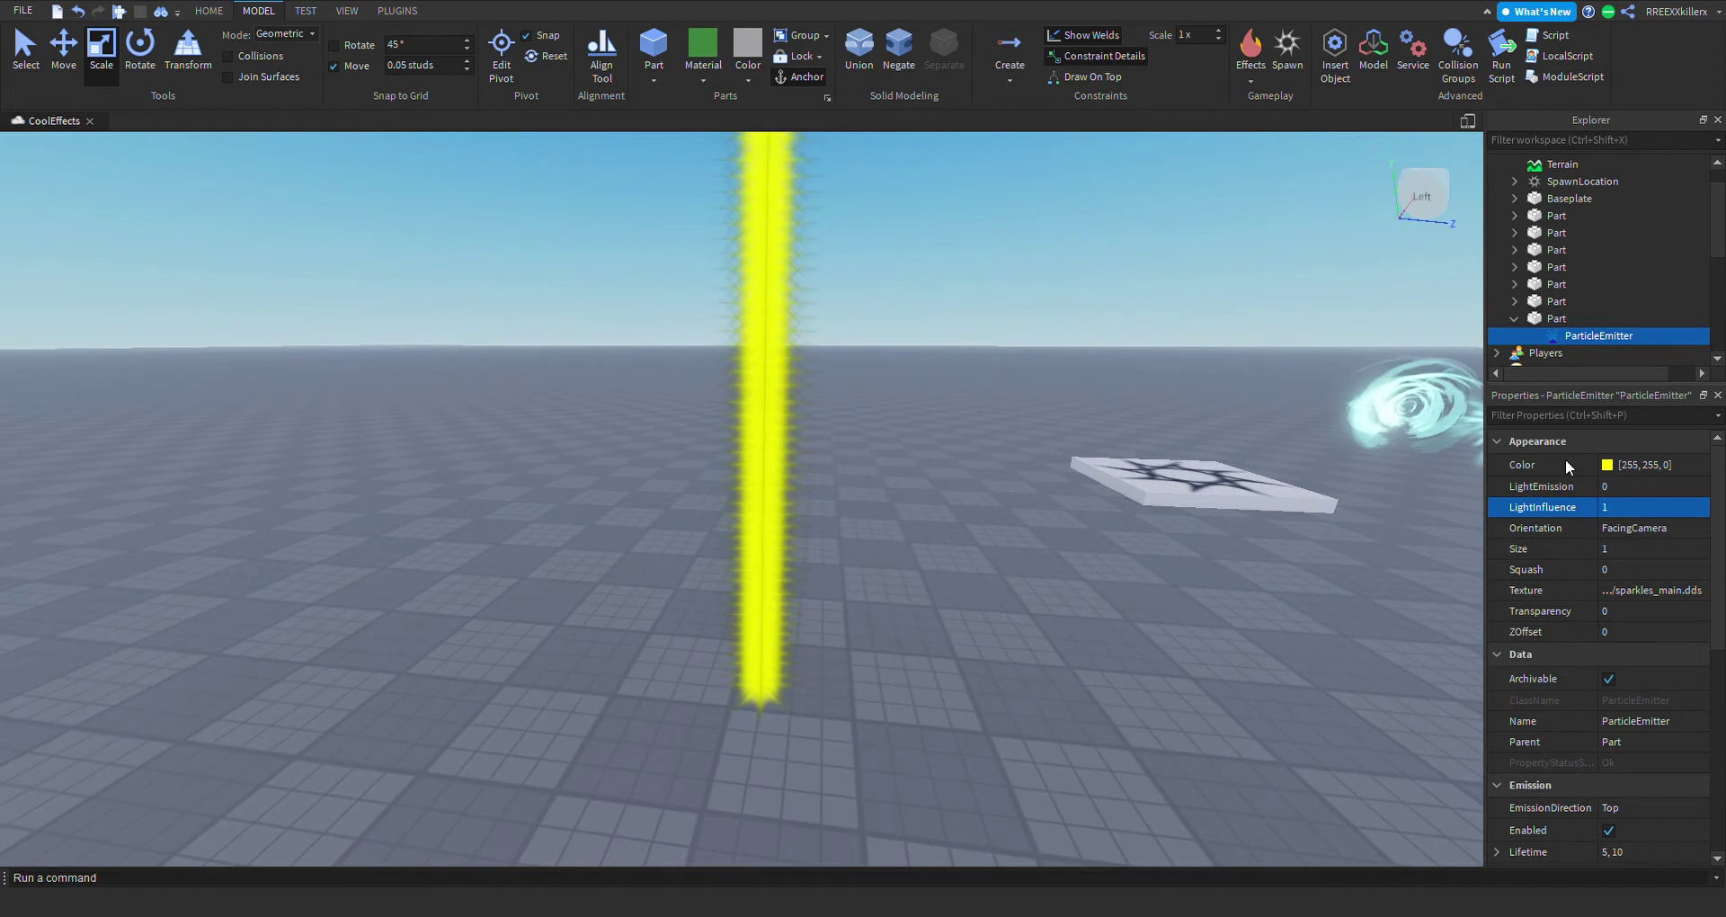
Set the ParticleEmitter's LightInfluence to 0 and adjust its Brightness to 4.375.
left_click_drag(1667, 508, 1689, 467)
left_click(1628, 463)
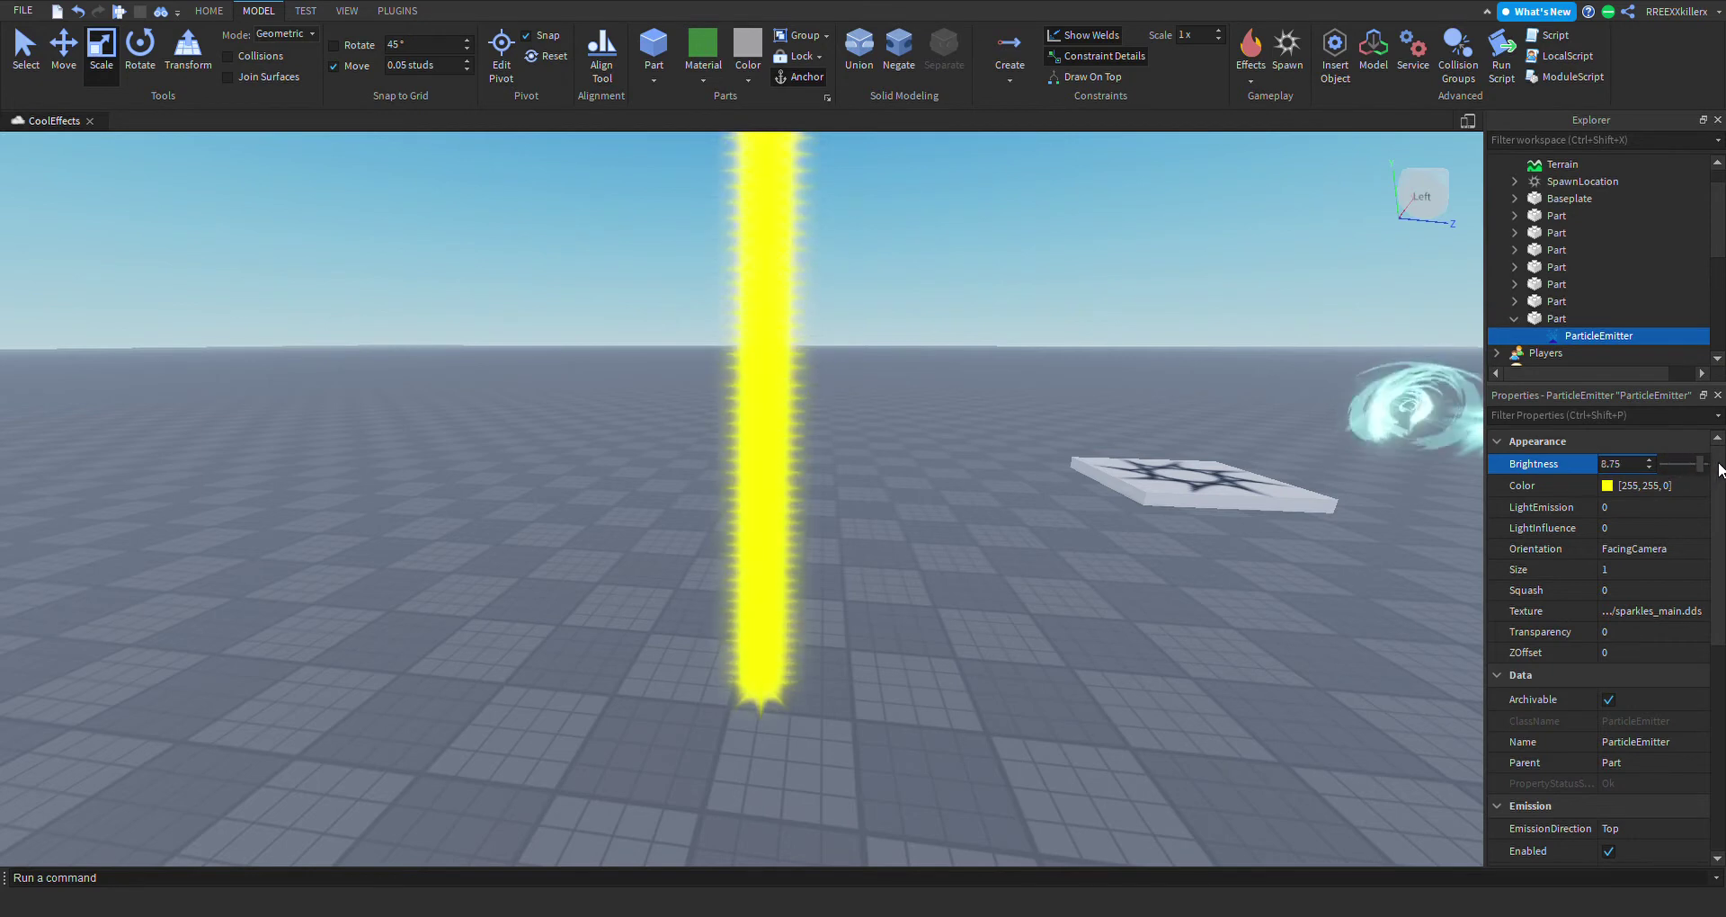
mouse_move(1659, 471)
left_mouse_down()
mouse_move(1585, 467)
mouse_move(1720, 467)
mouse_move(1627, 462)
mouse_move(1686, 462)
mouse_move(1627, 482)
mouse_move(1684, 483)
left_mouse_up()
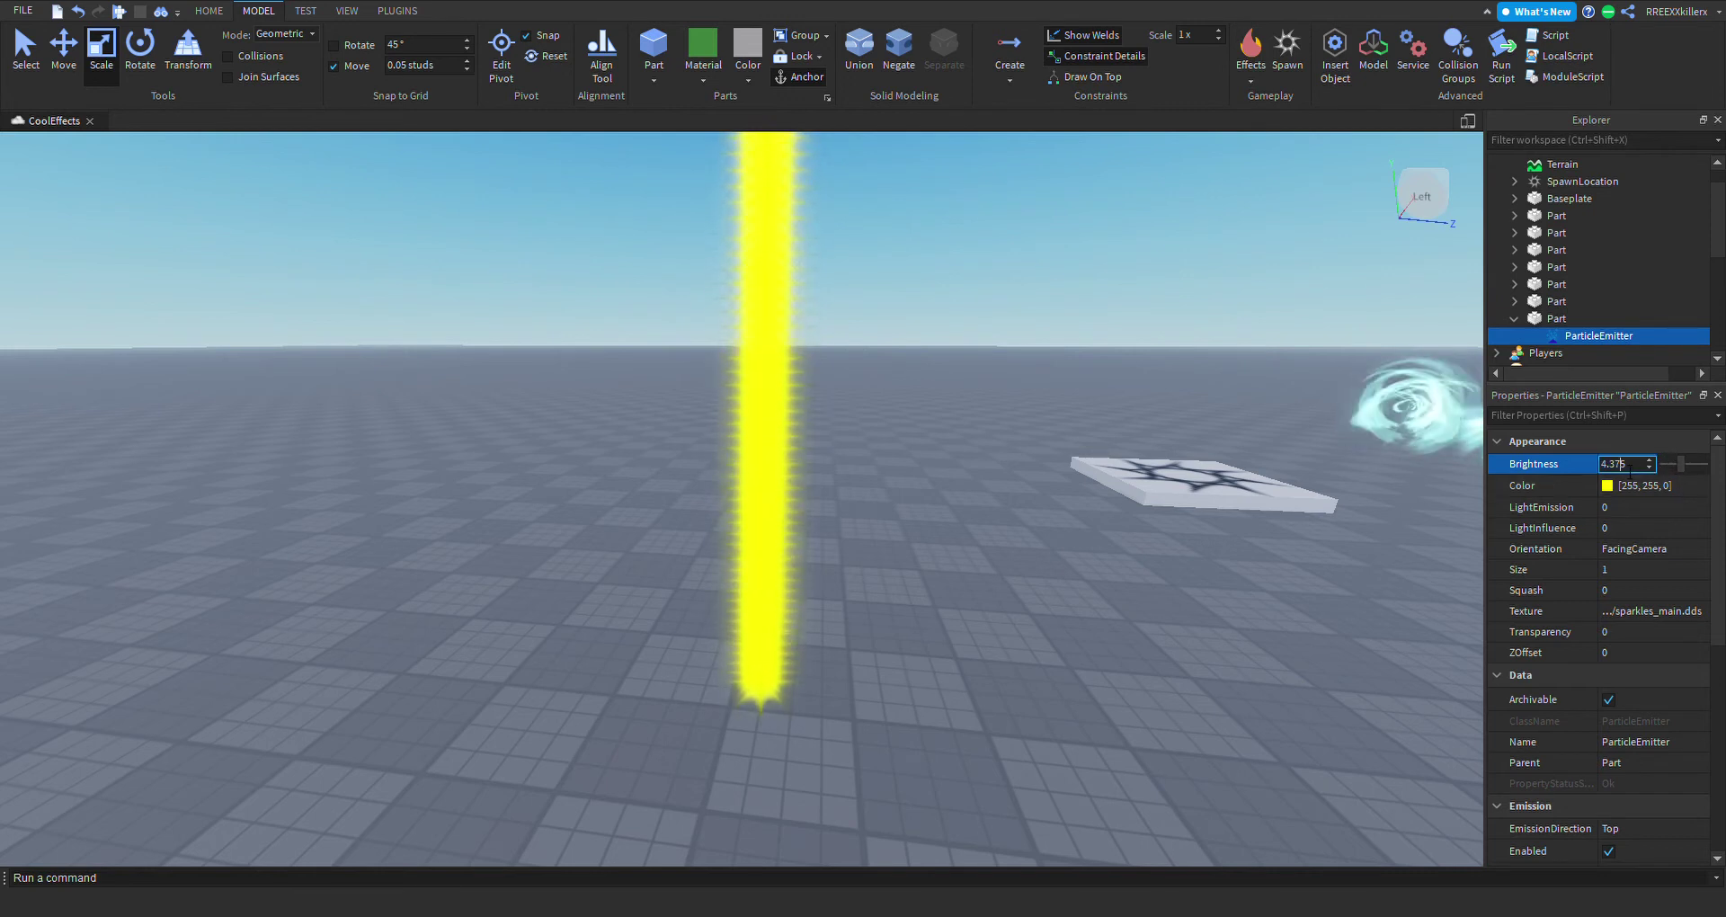
Reset the ParticleEmitter's Brightness to 1.
key("BackSpace")
type("1")
key("Return")
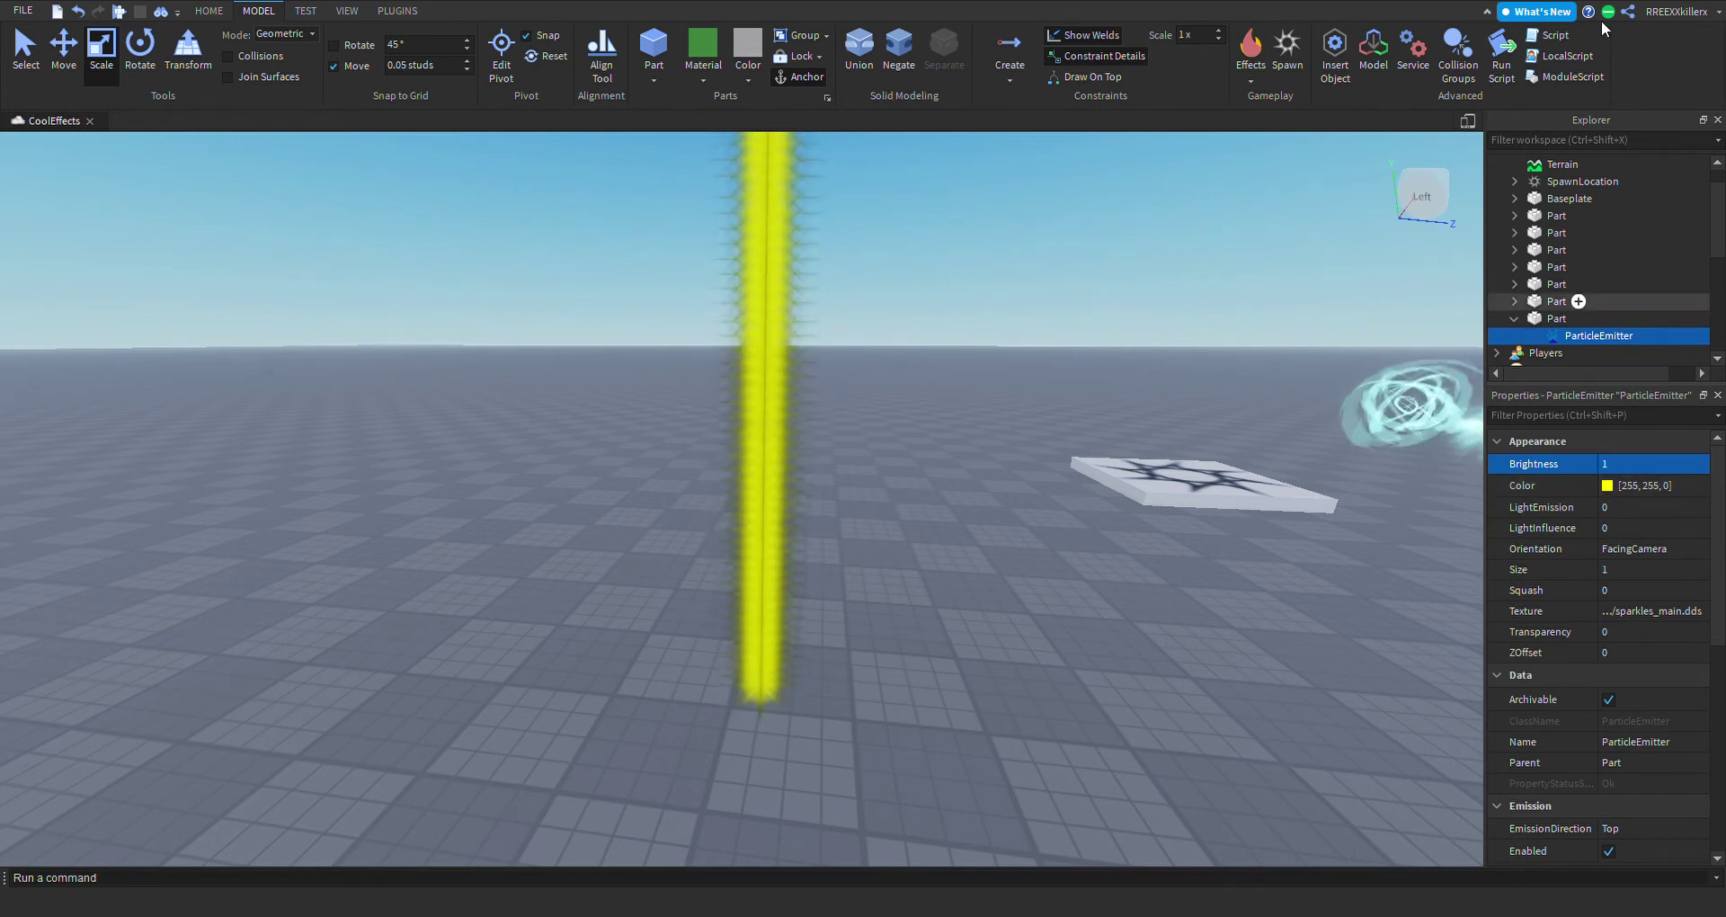
right_click_drag(884, 464, 886, 464)
key("w")
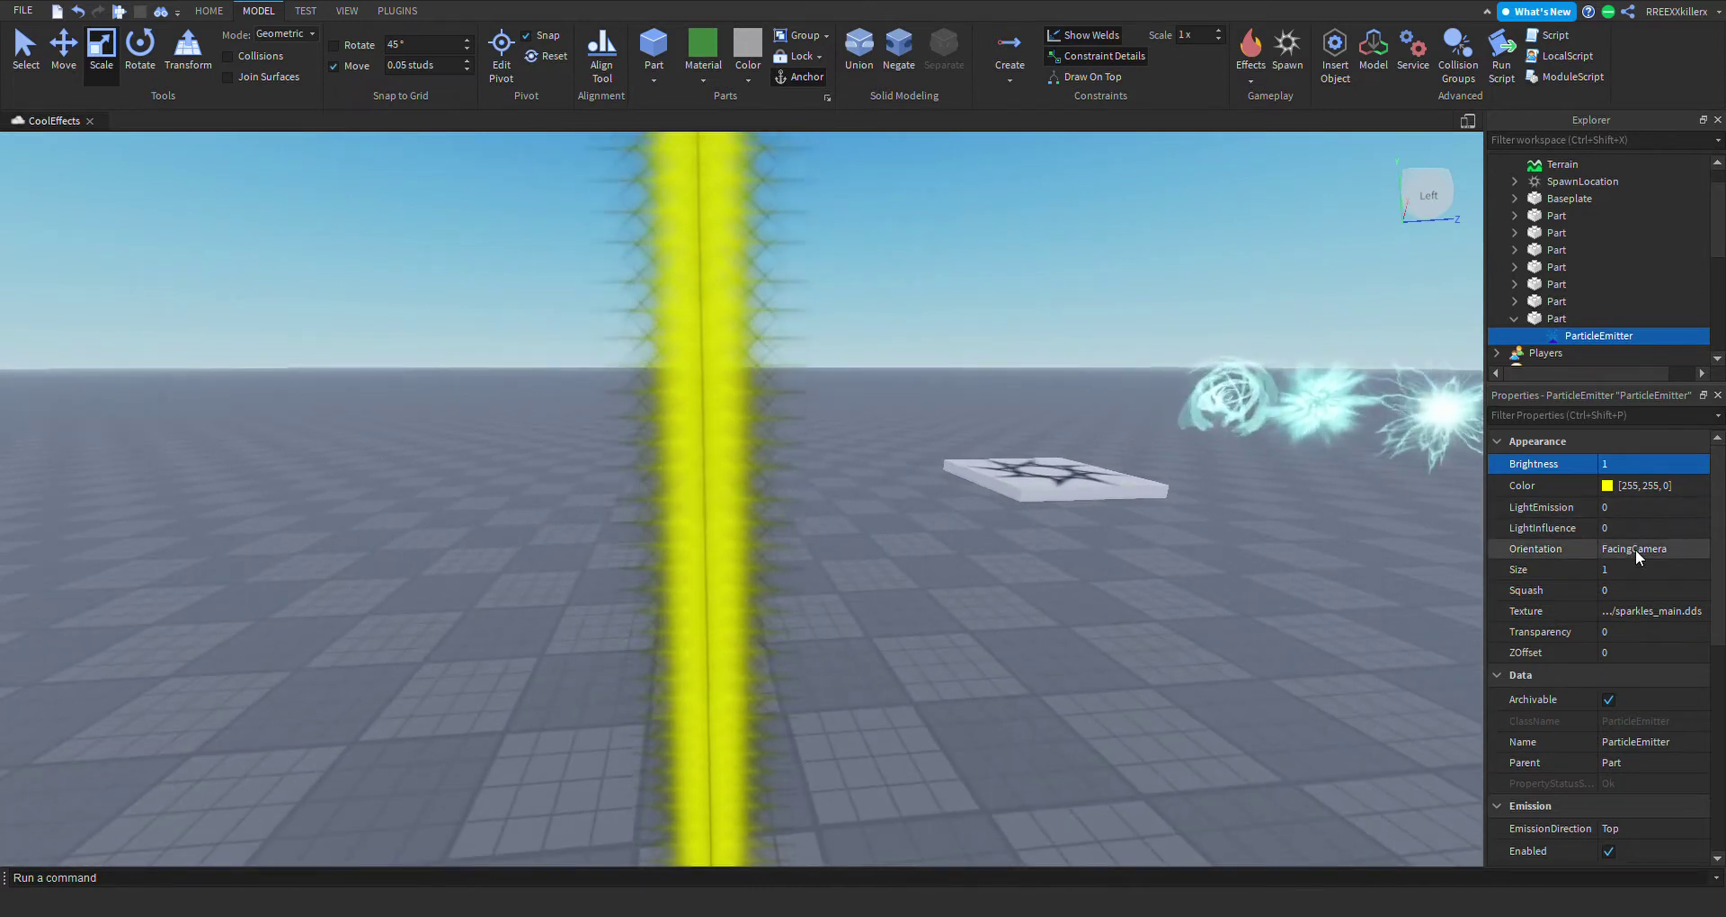
Select the part holding the yellow ParticleEmitter and scale it up uniformly to about 5.3 studs per side.
right_click_drag(1182, 558, 1184, 560)
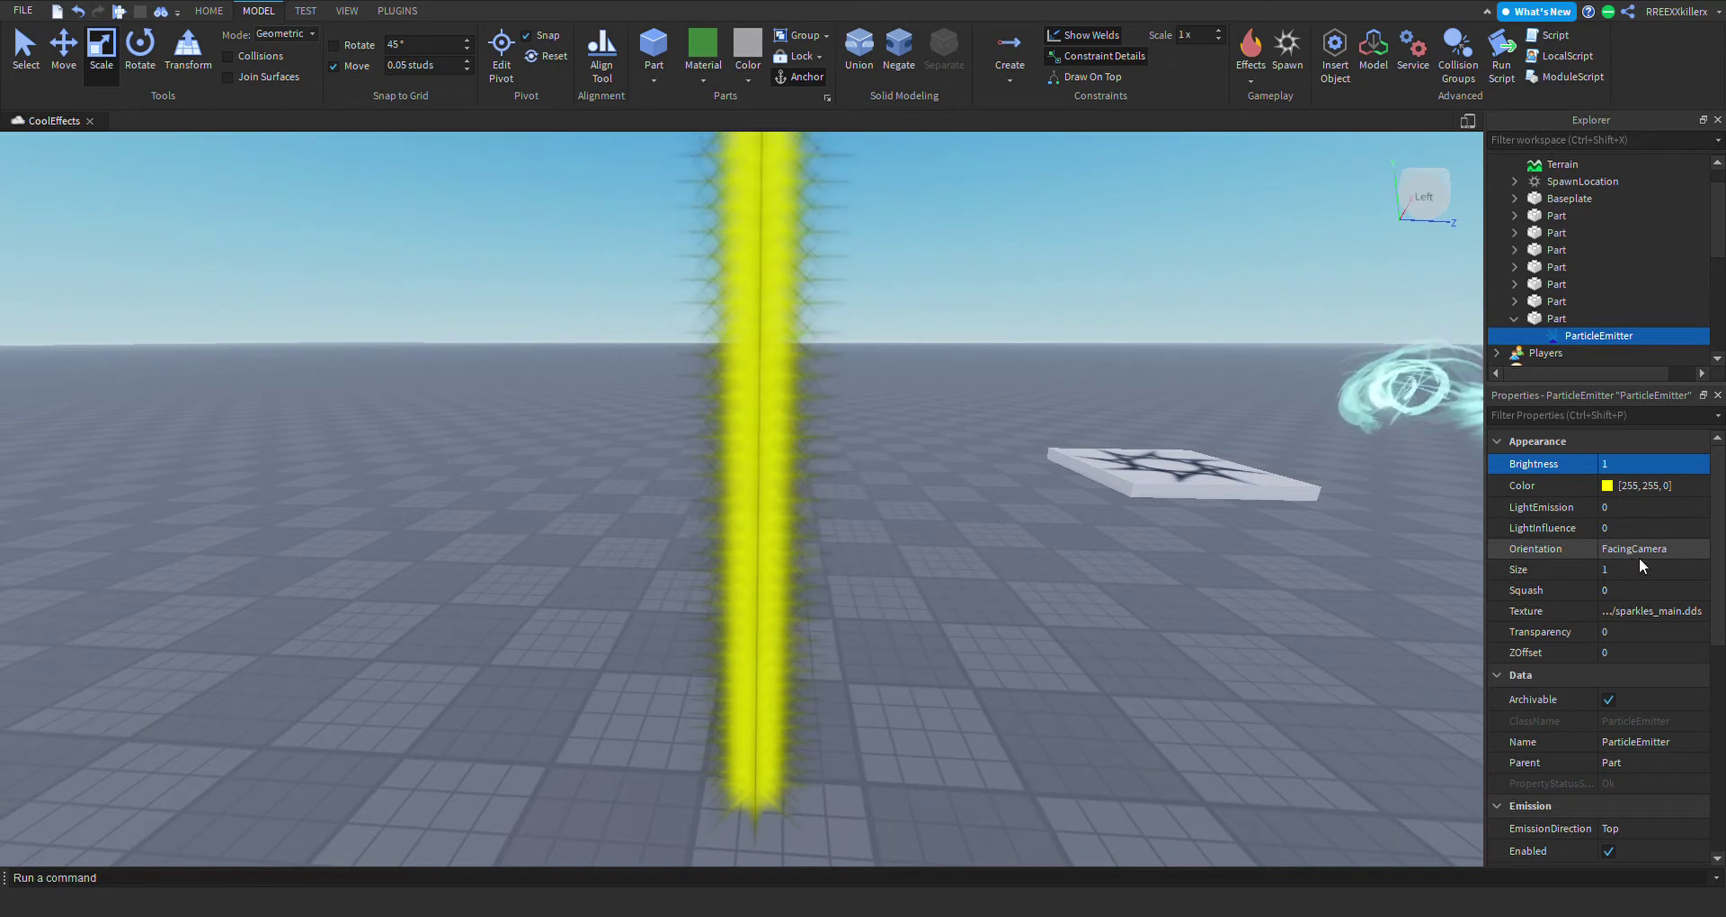
key("a")
right_click_drag(1103, 570, 1097, 569)
left_click_drag(846, 720, 846, 717)
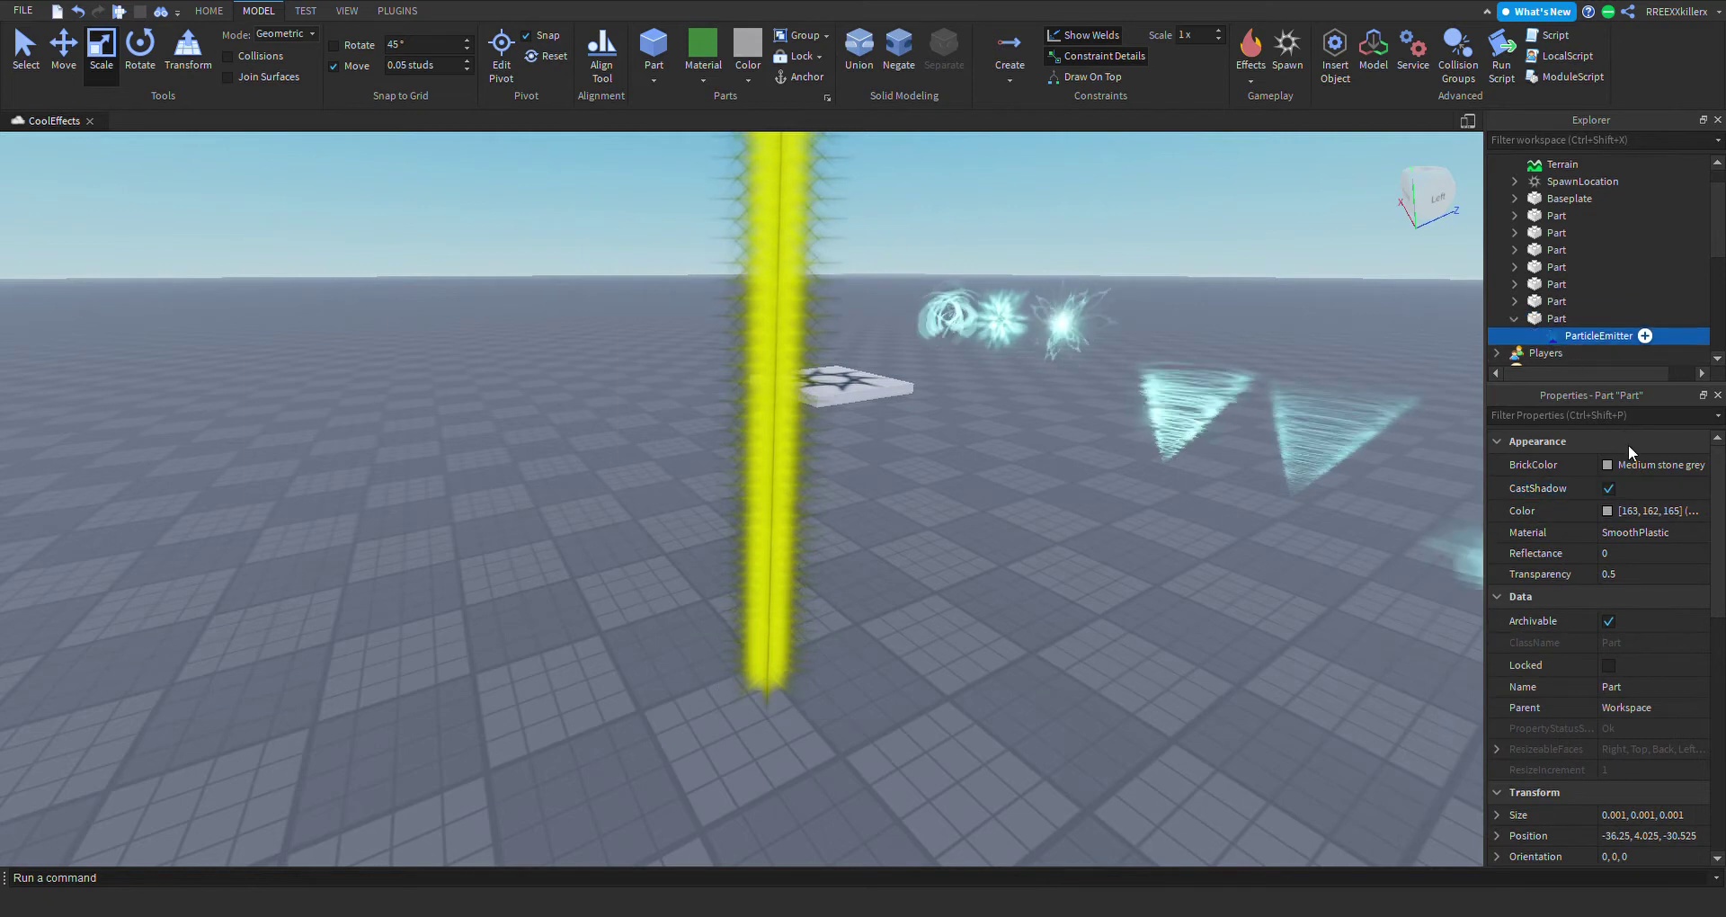
left_click(1513, 487)
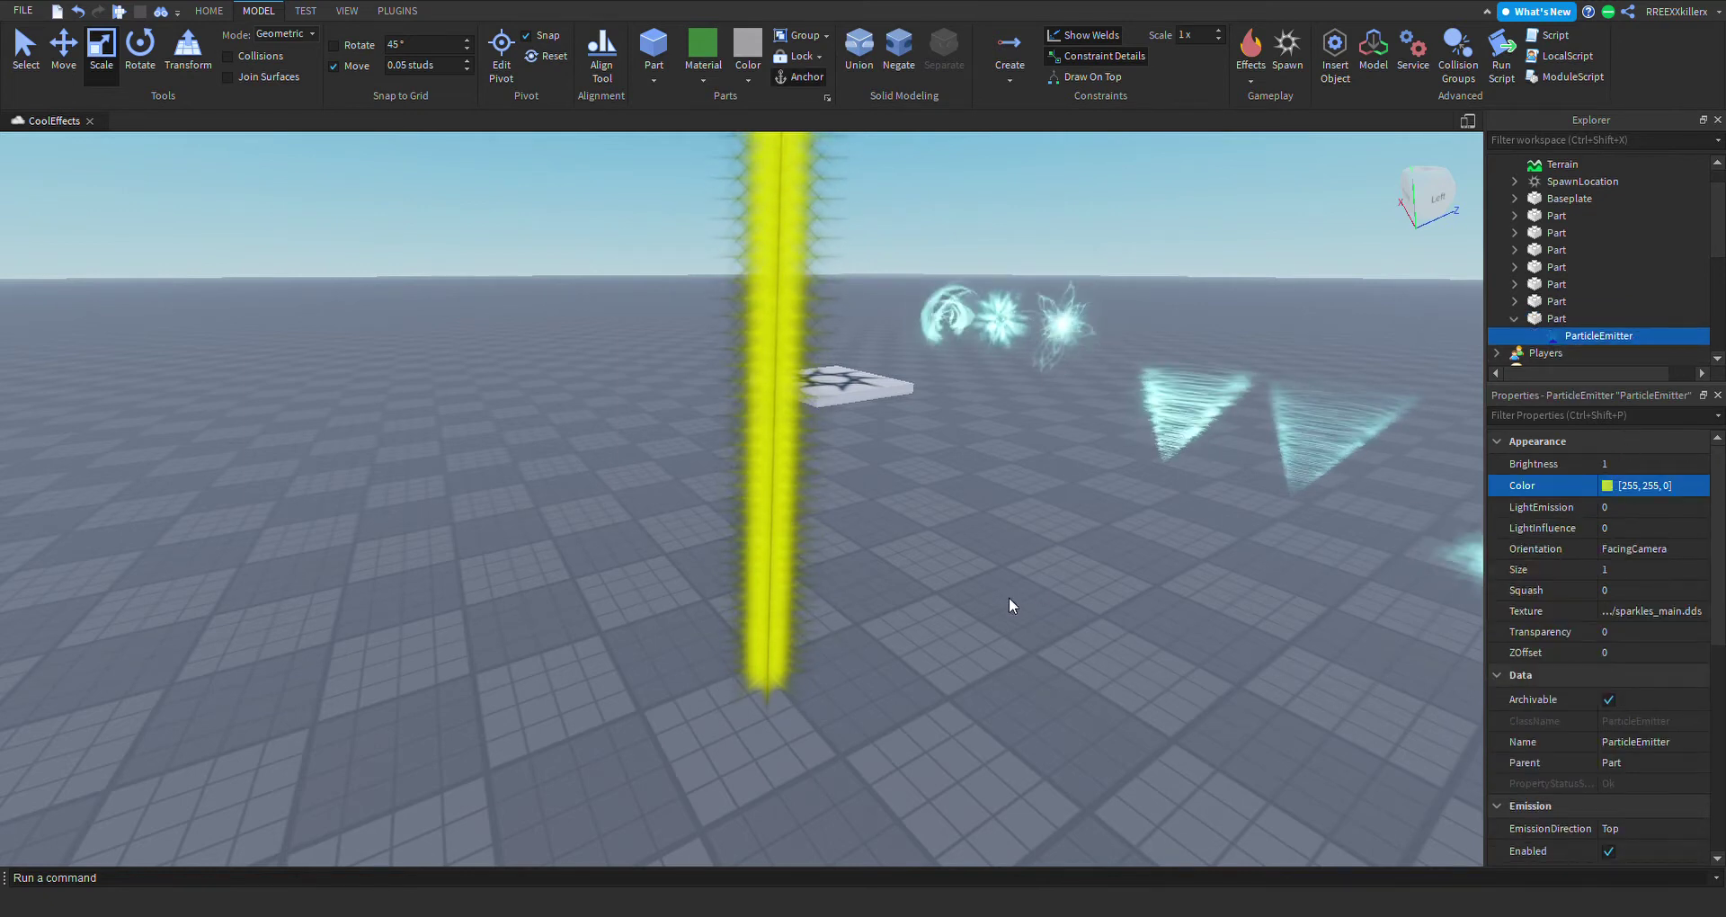
left_click_drag(727, 642, 963, 793)
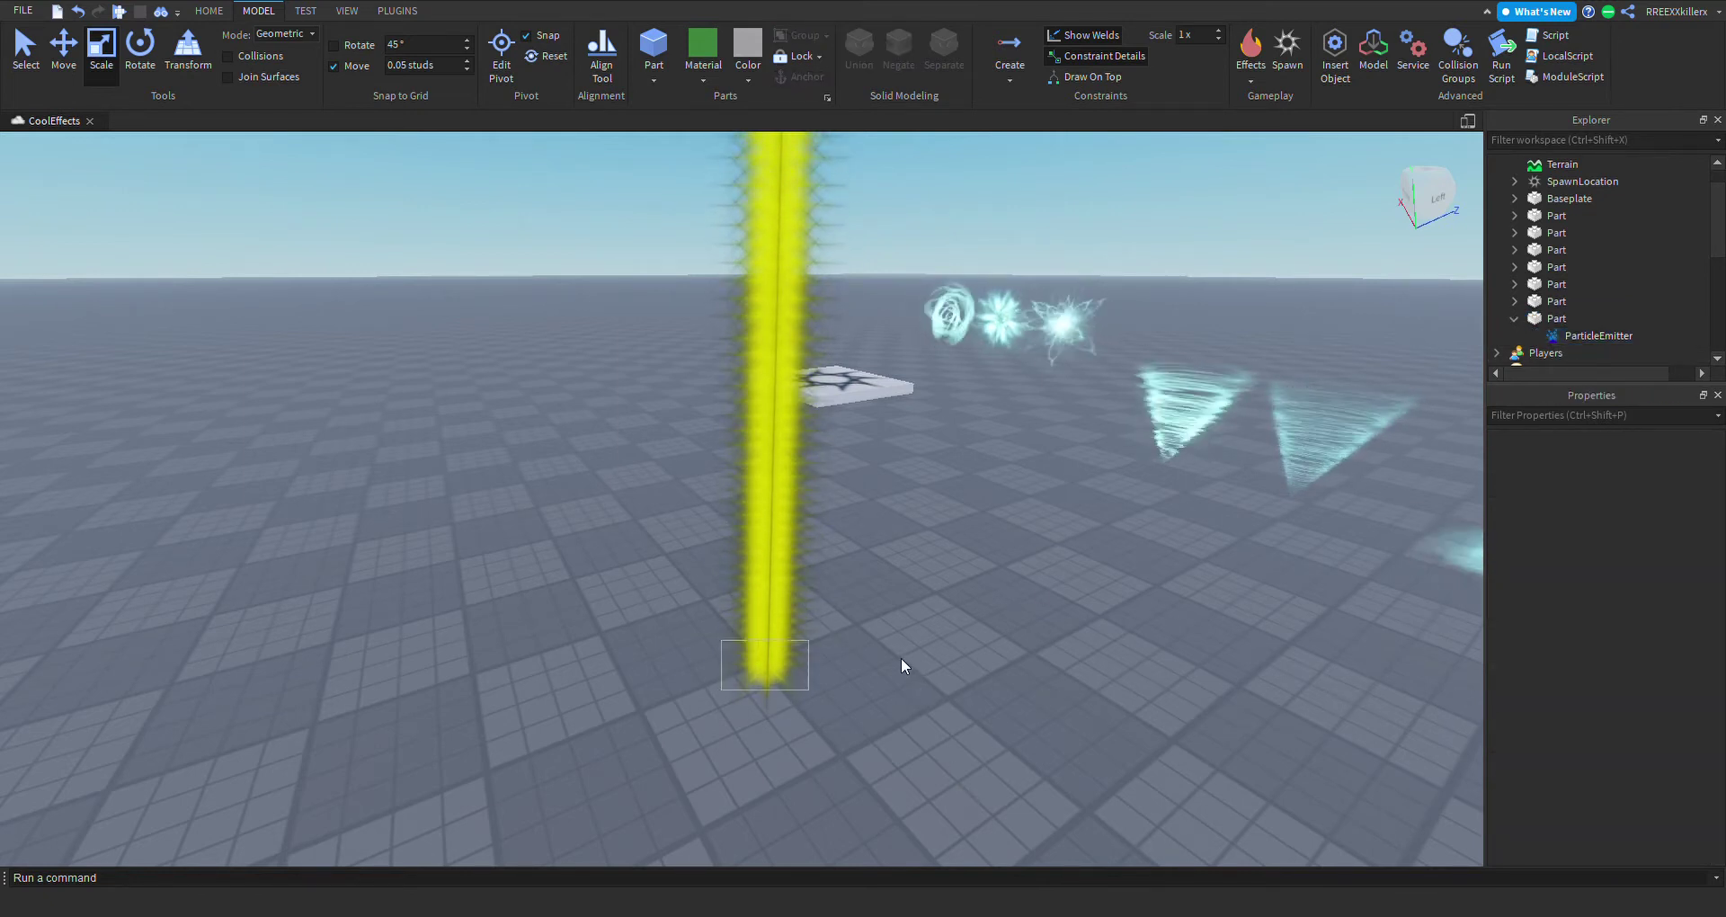
scroll(845, 667, "down", 1)
scroll(846, 667, "down", 2)
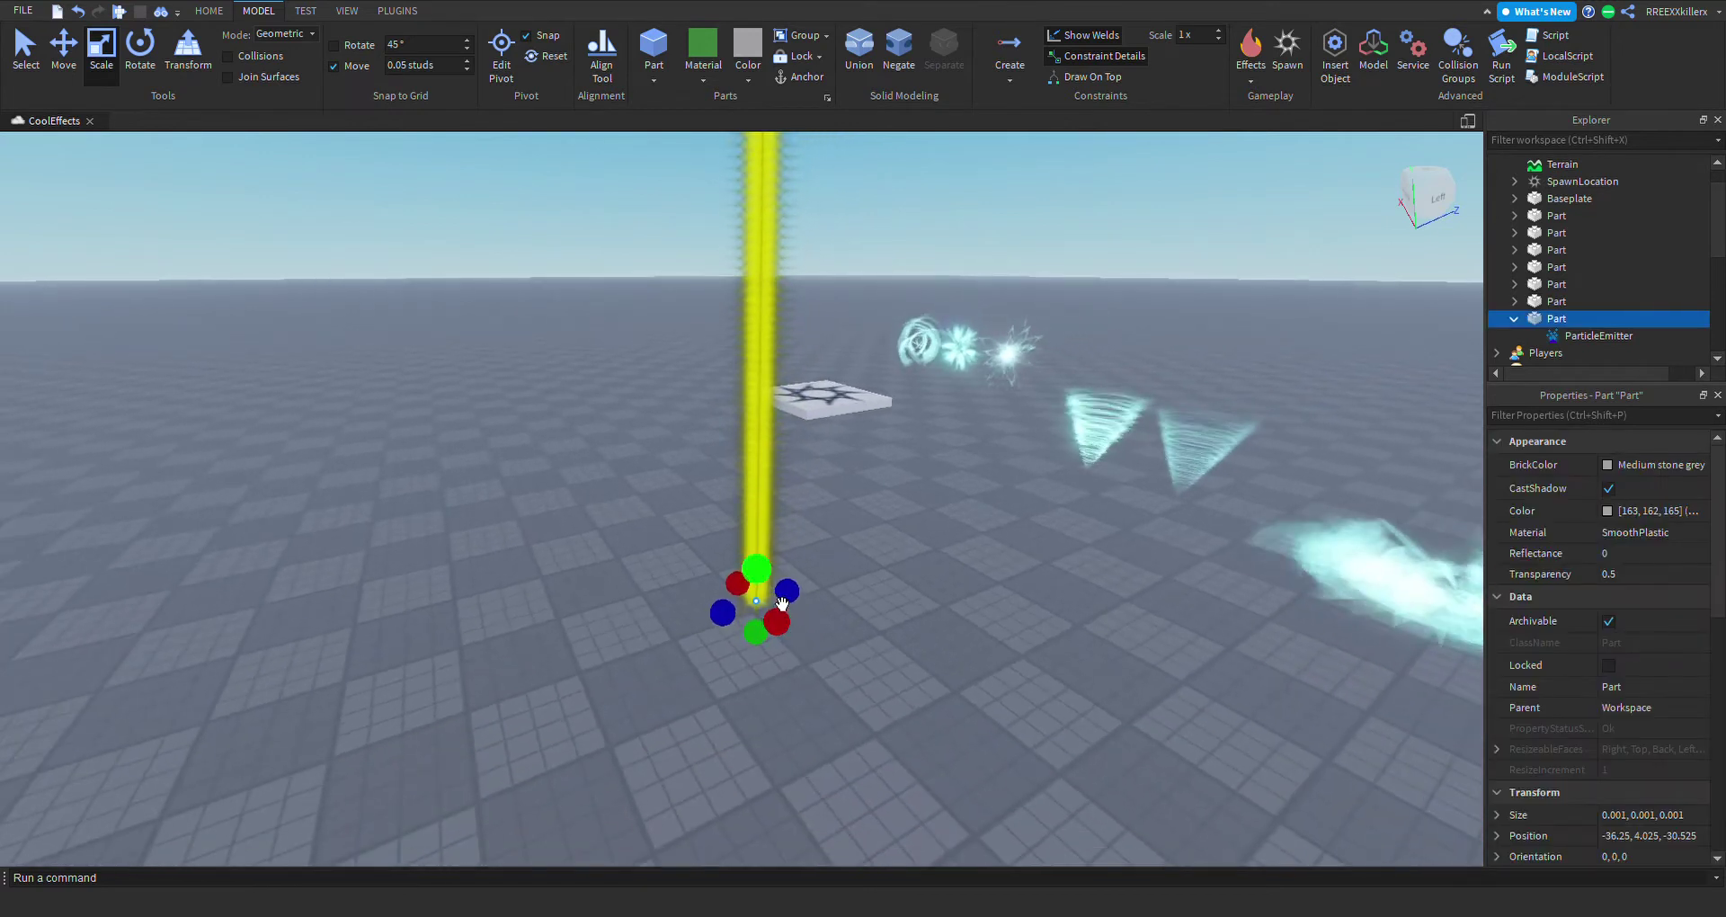
left_click_drag(767, 497, 773, 398)
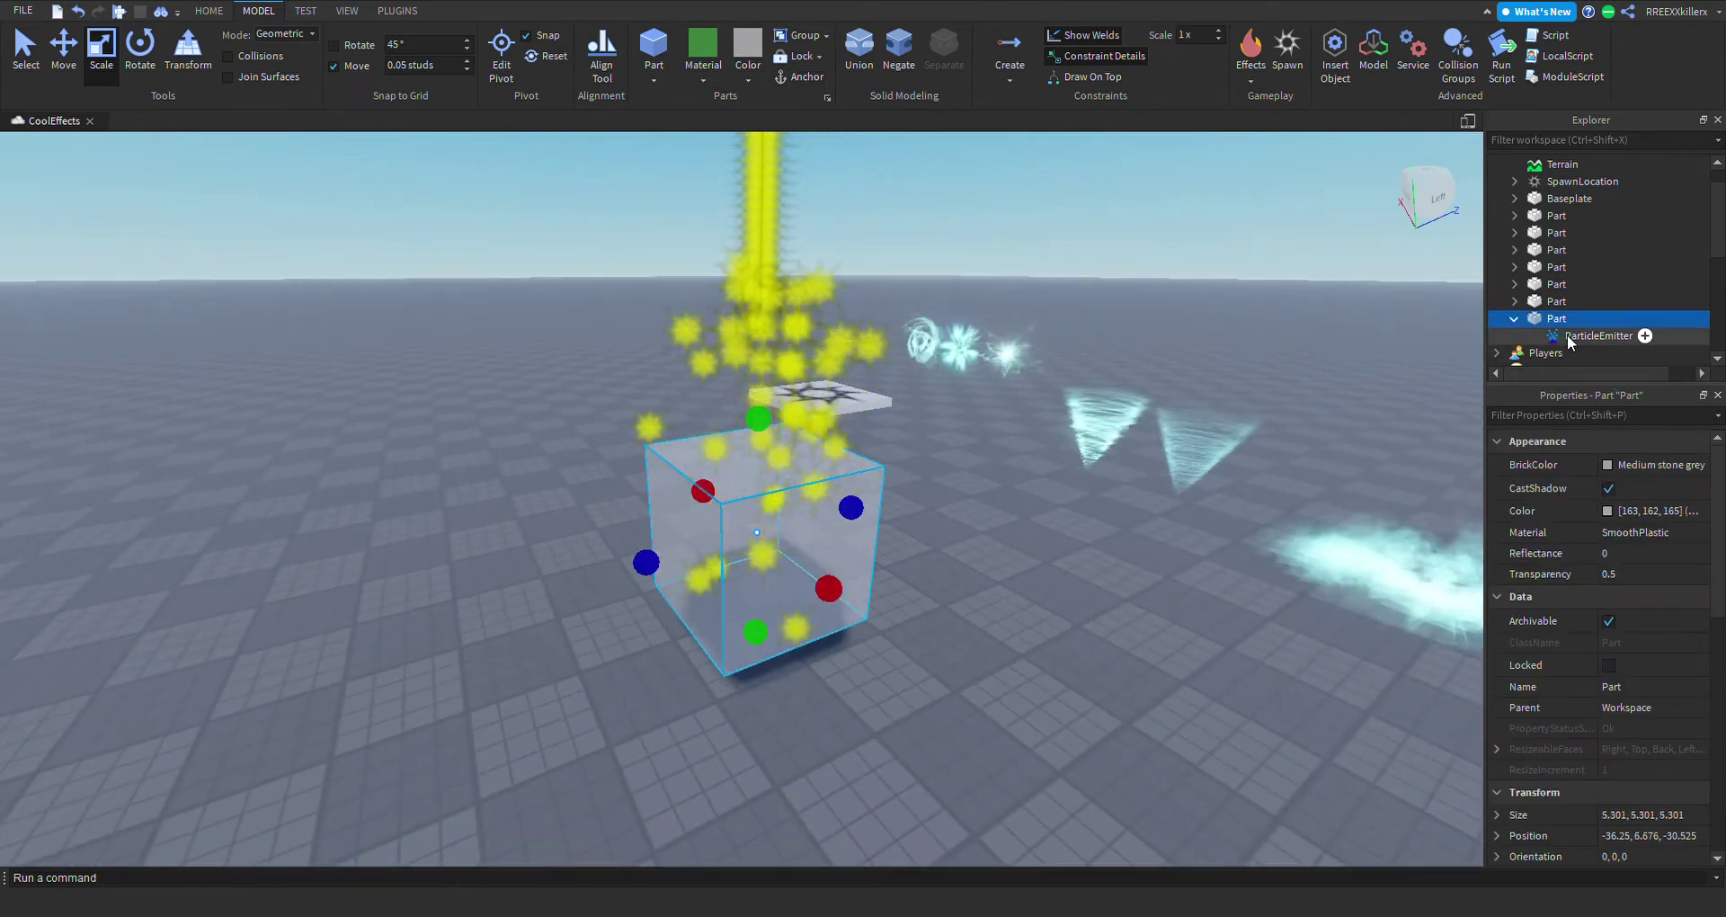
Set the yellow ParticleEmitter's Orientation to FacingCameraWorldUp and view the particles from above.
left_click(1567, 336)
left_click(1568, 334)
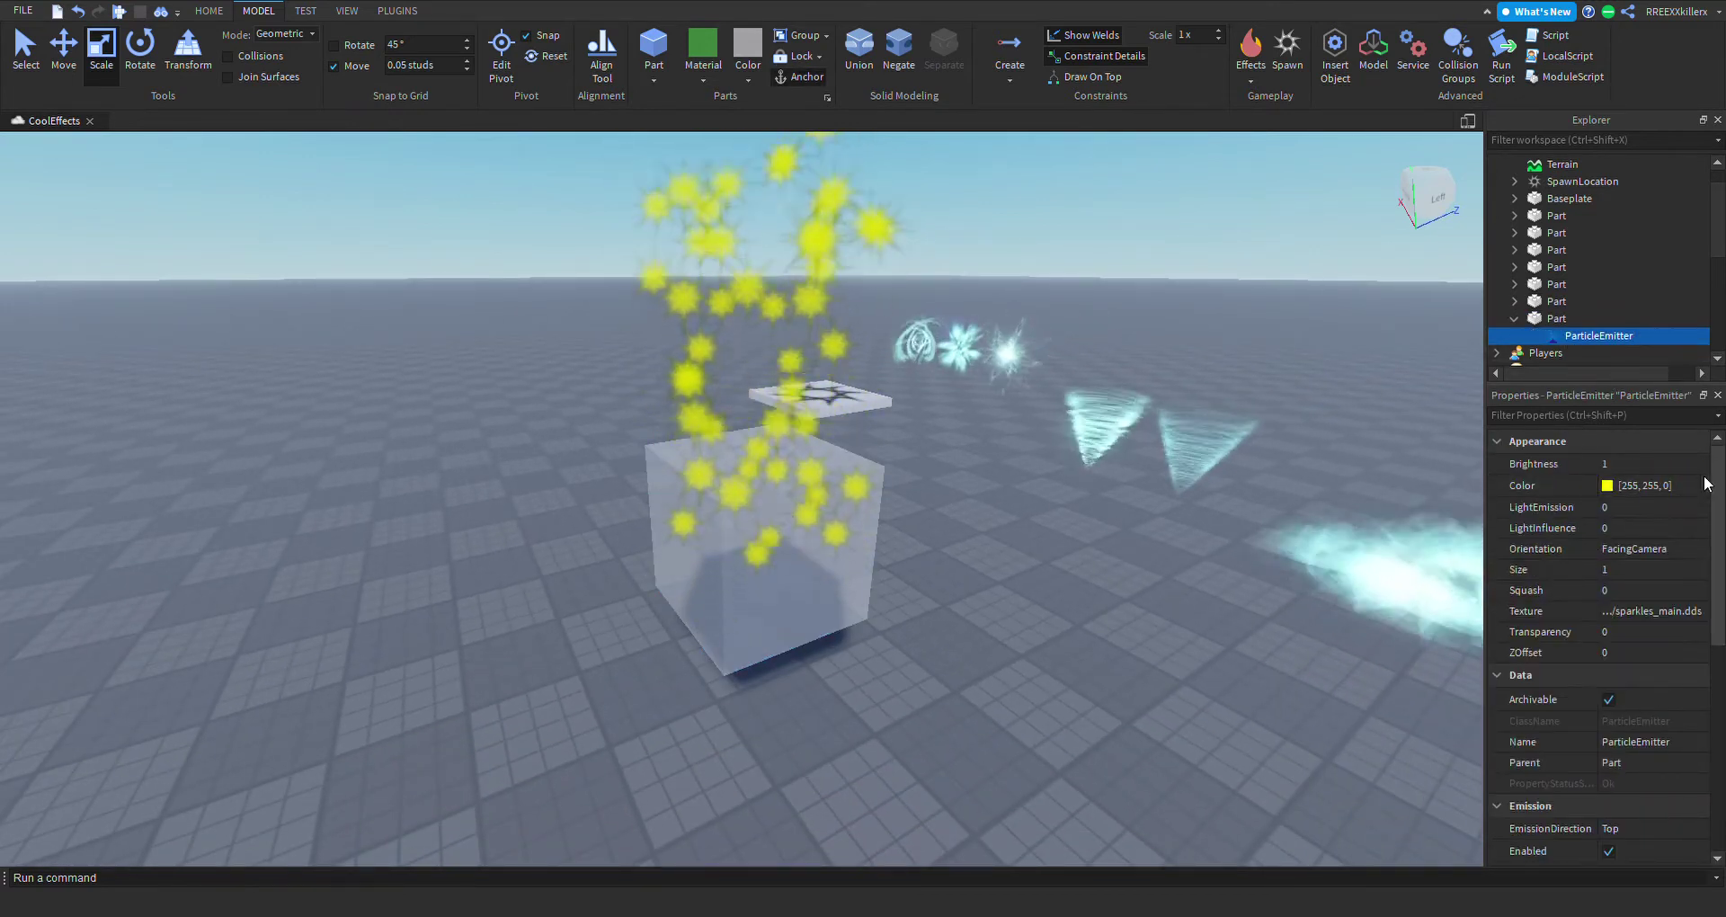
left_click(1654, 549)
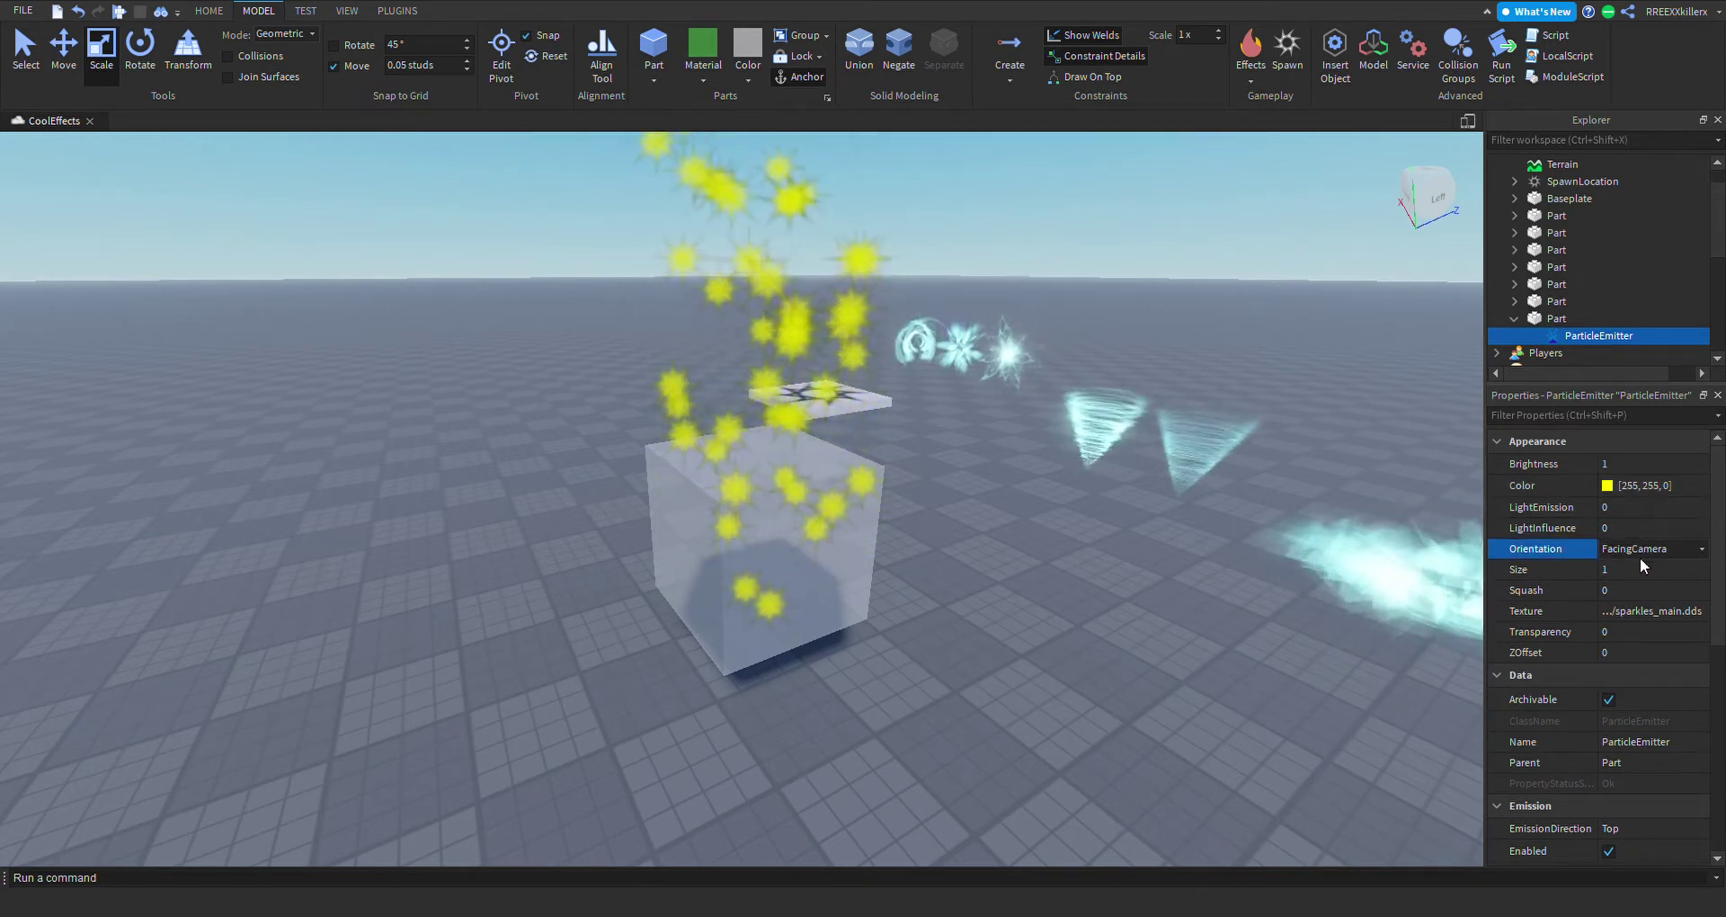
left_click(1649, 583)
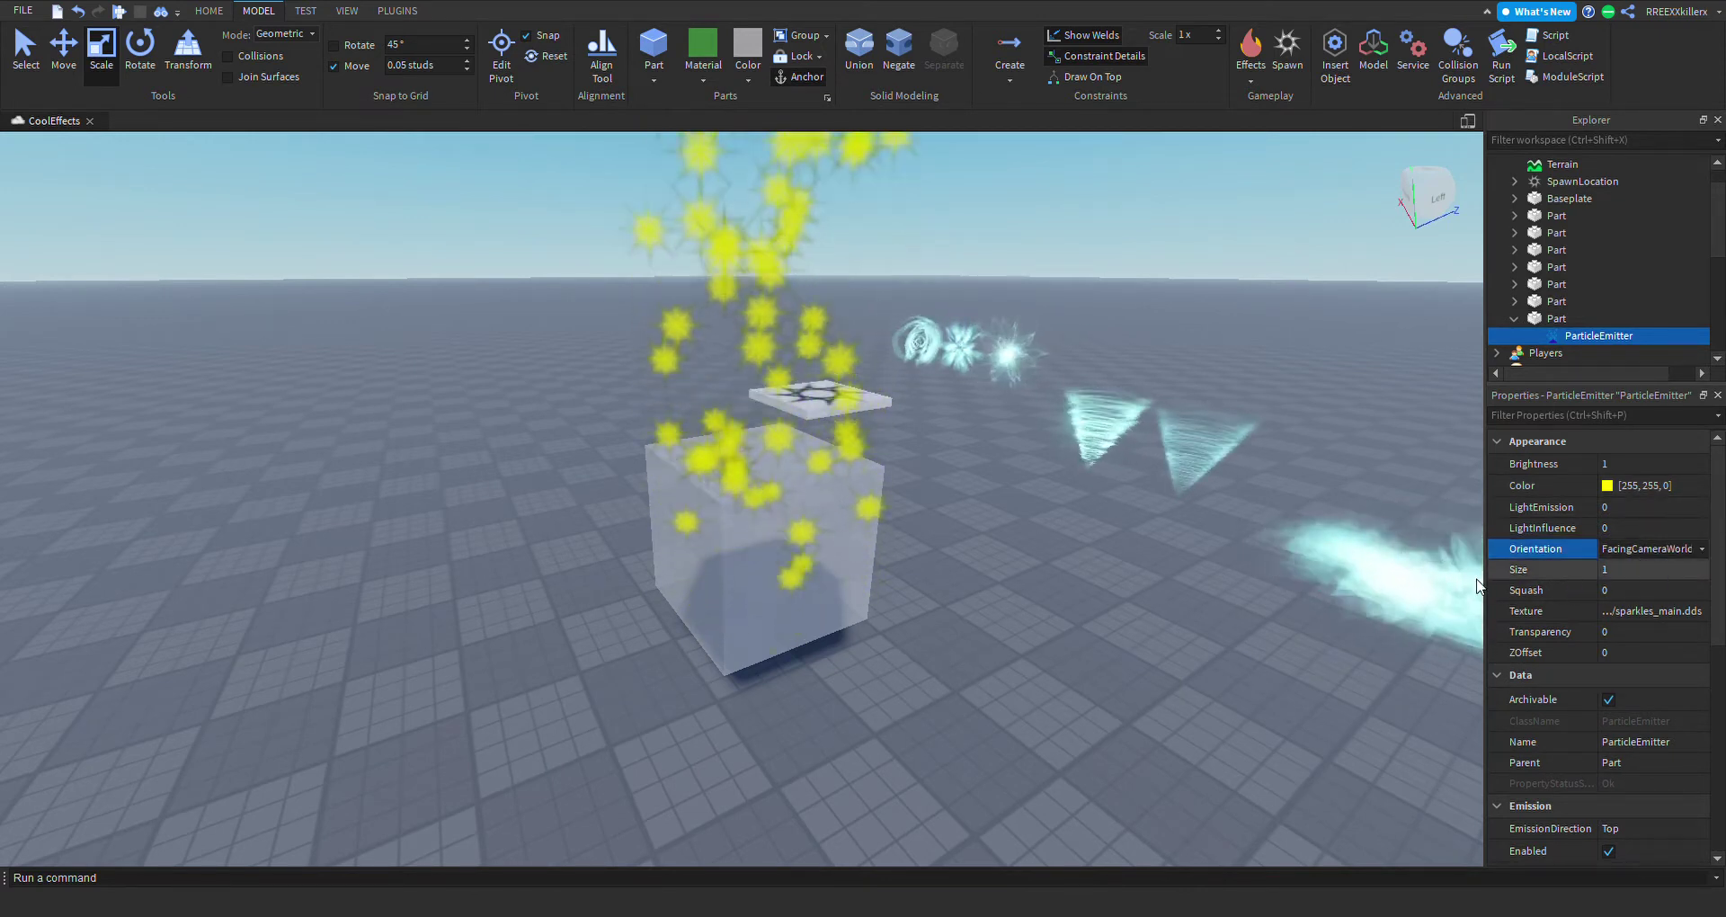
right_click_drag(1113, 592, 1115, 595)
key("w")
key("a")
right_click_drag(793, 415, 835, 410)
Switch the Orientation to FacingCamera and back to FacingCameraWorldUp, comparing how the particles look from above and from the side.
left_click(1681, 550)
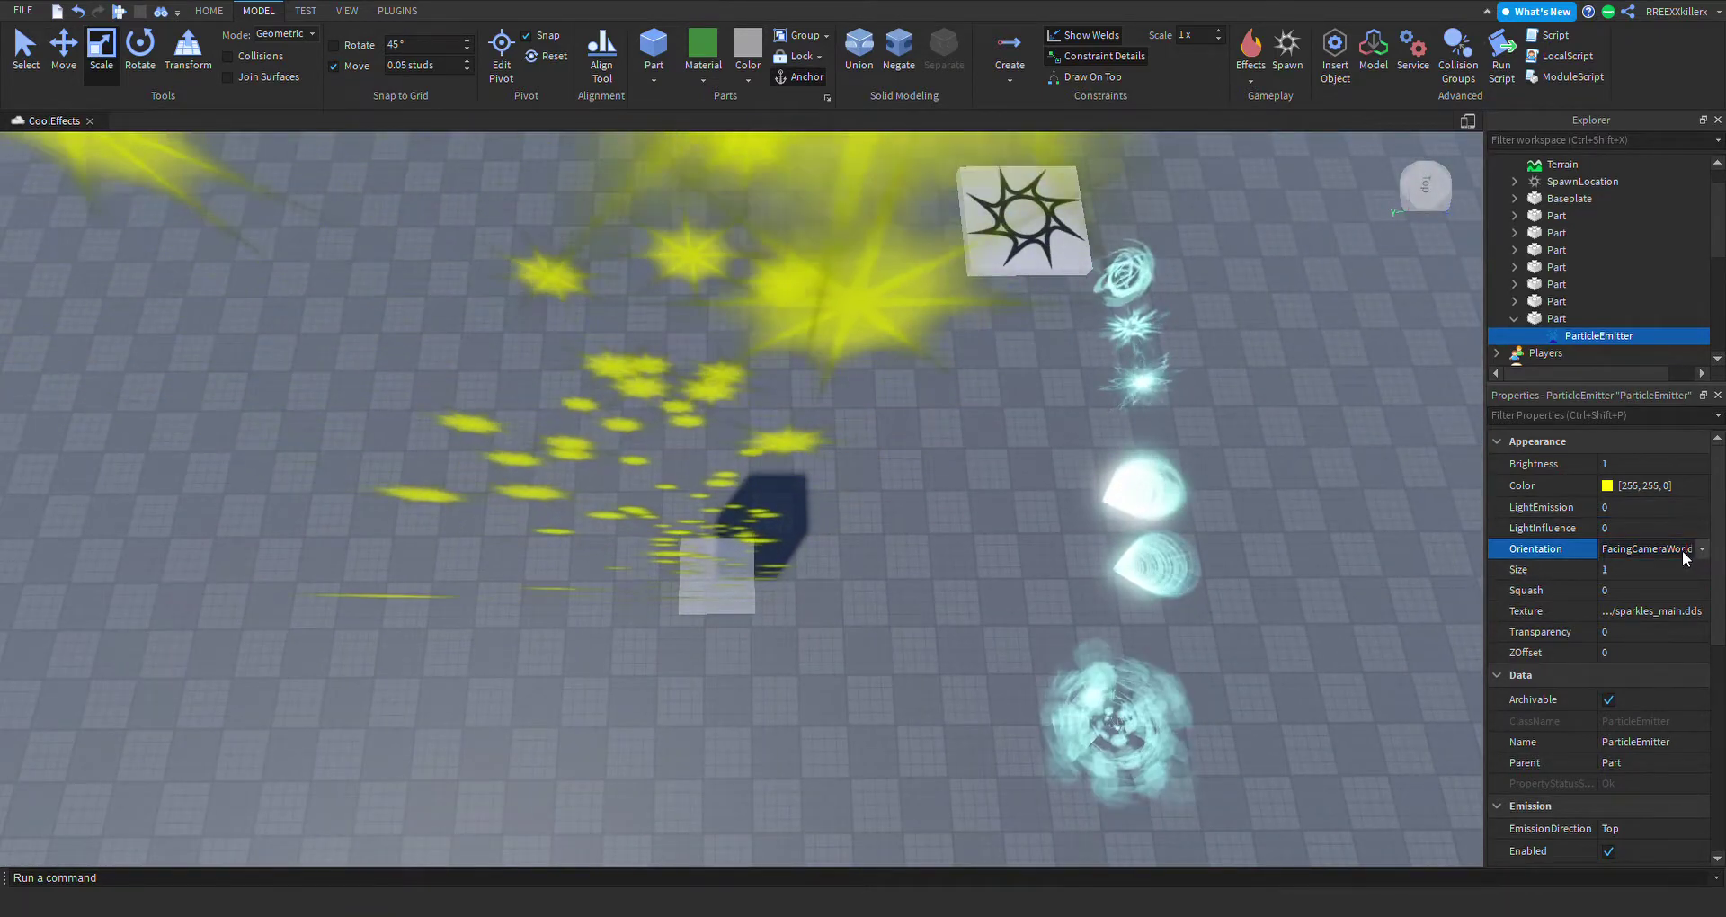
left_click(1633, 567)
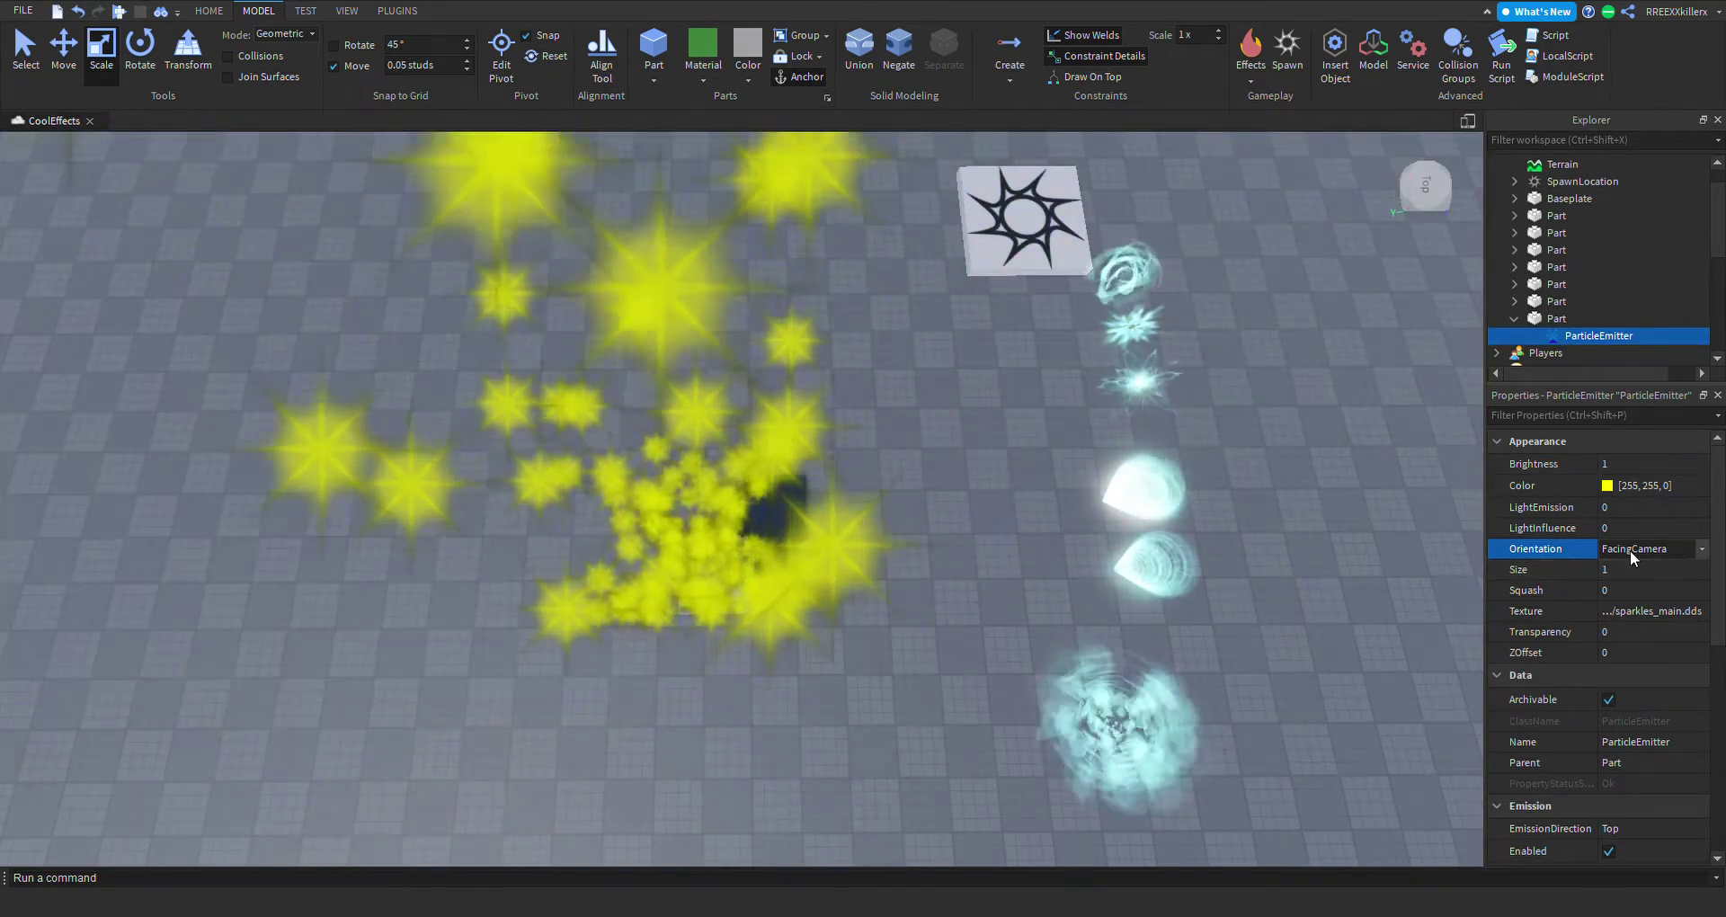
left_click(1631, 550)
left_click(1628, 575)
mouse_move(1007, 498)
right_mouse_down()
mouse_move(980, 484)
mouse_move(994, 476)
right_mouse_up()
right_click_drag(994, 499, 1018, 579)
scroll(1018, 579, "up", 3)
scroll(888, 504, "up", 2)
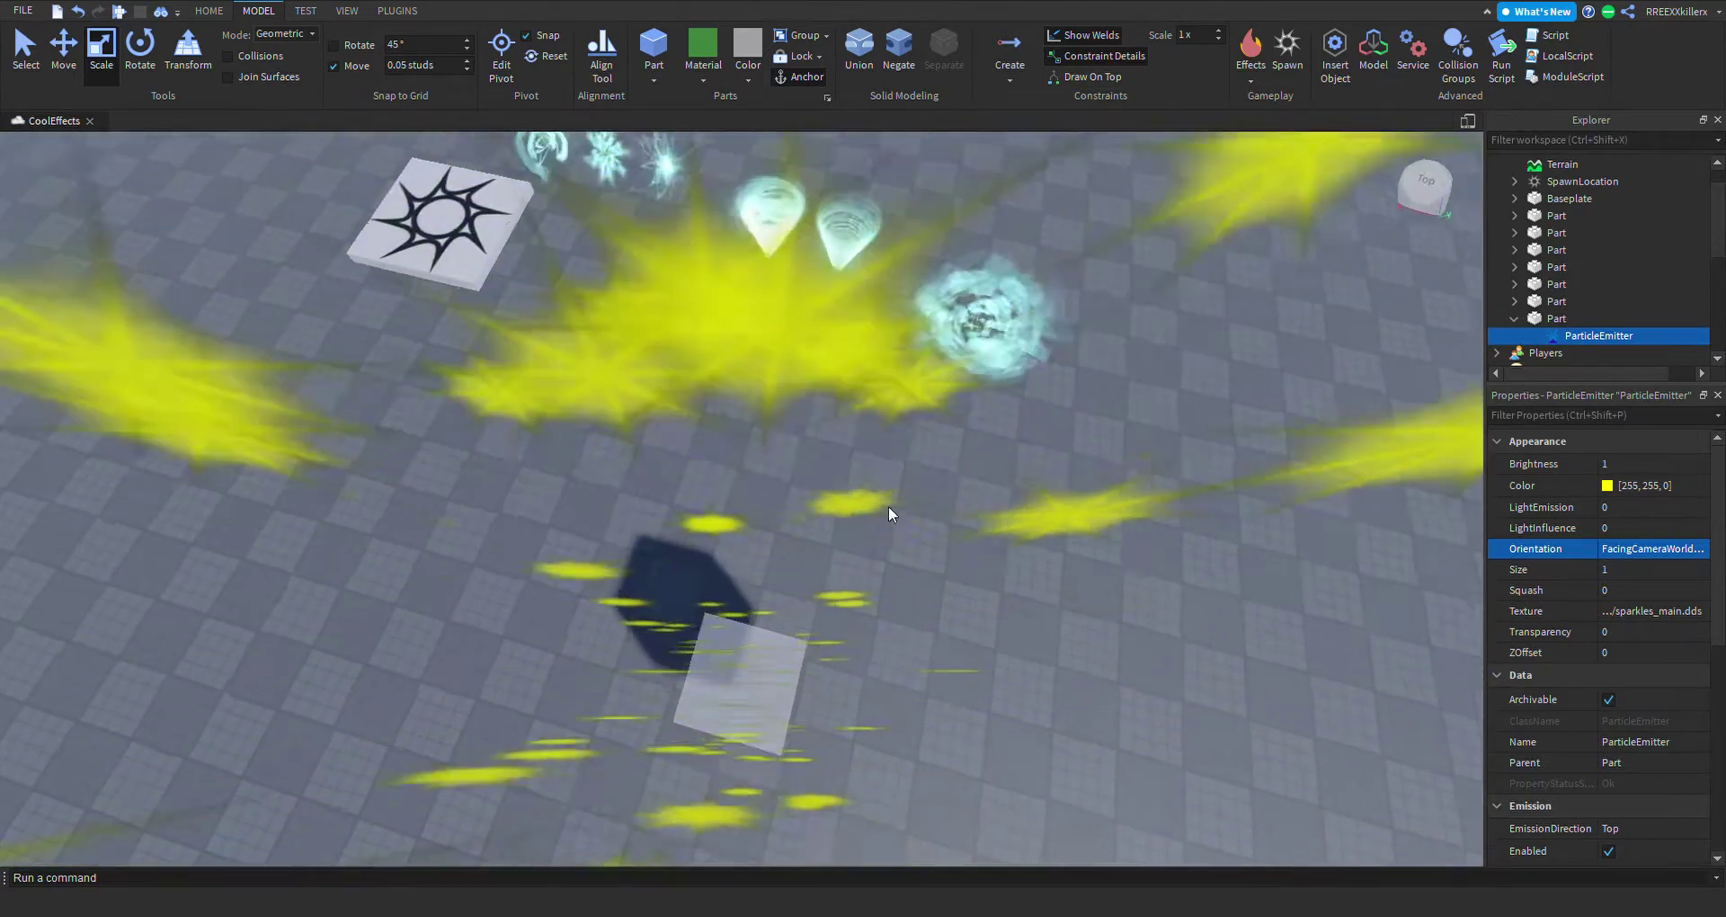
right_click_drag(888, 506, 829, 510)
scroll(888, 504, "down", 3)
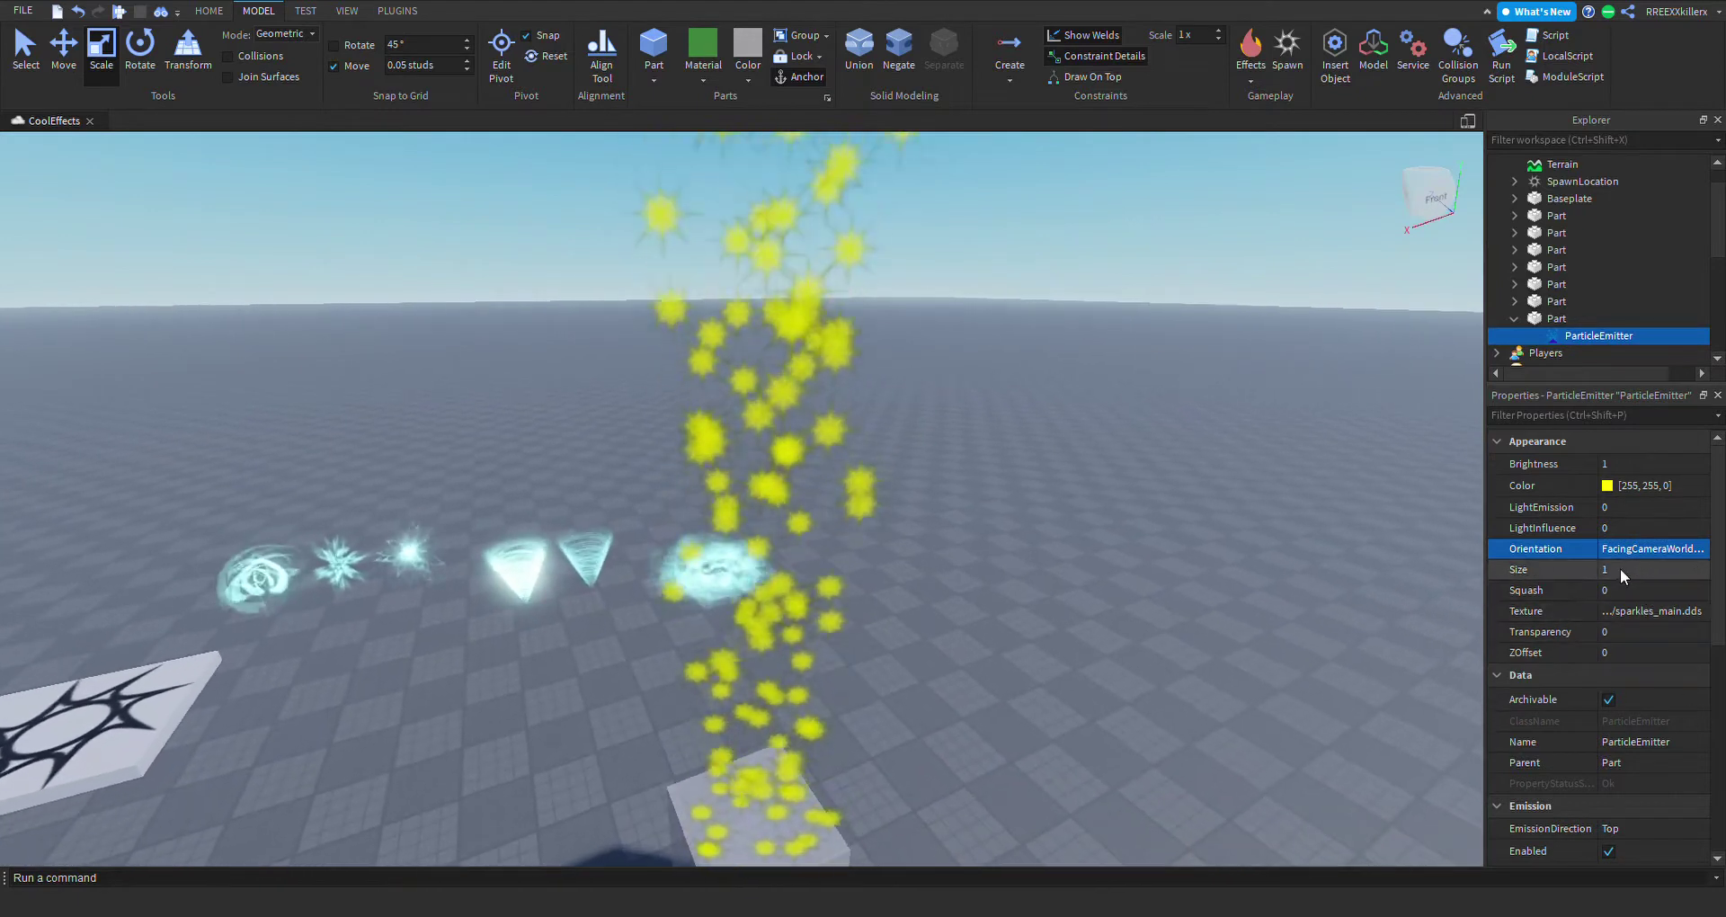
Set the ParticleEmitter's Orientation to VelocityParallel.
left_click(1620, 569)
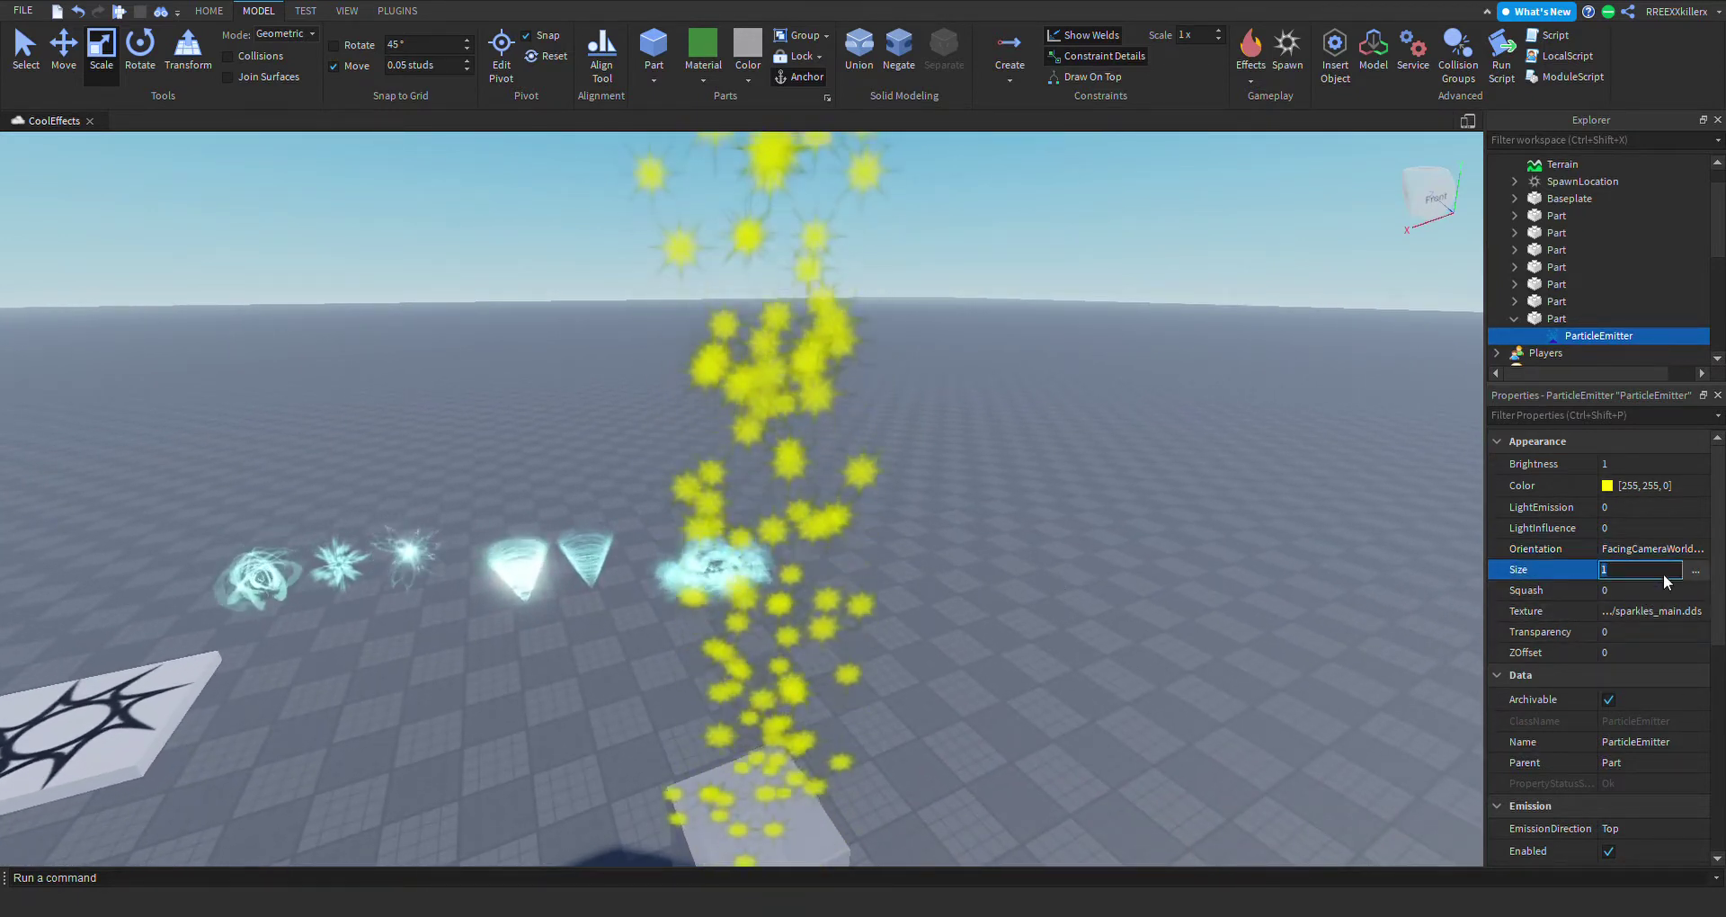
left_click(1638, 547)
left_click(1640, 589)
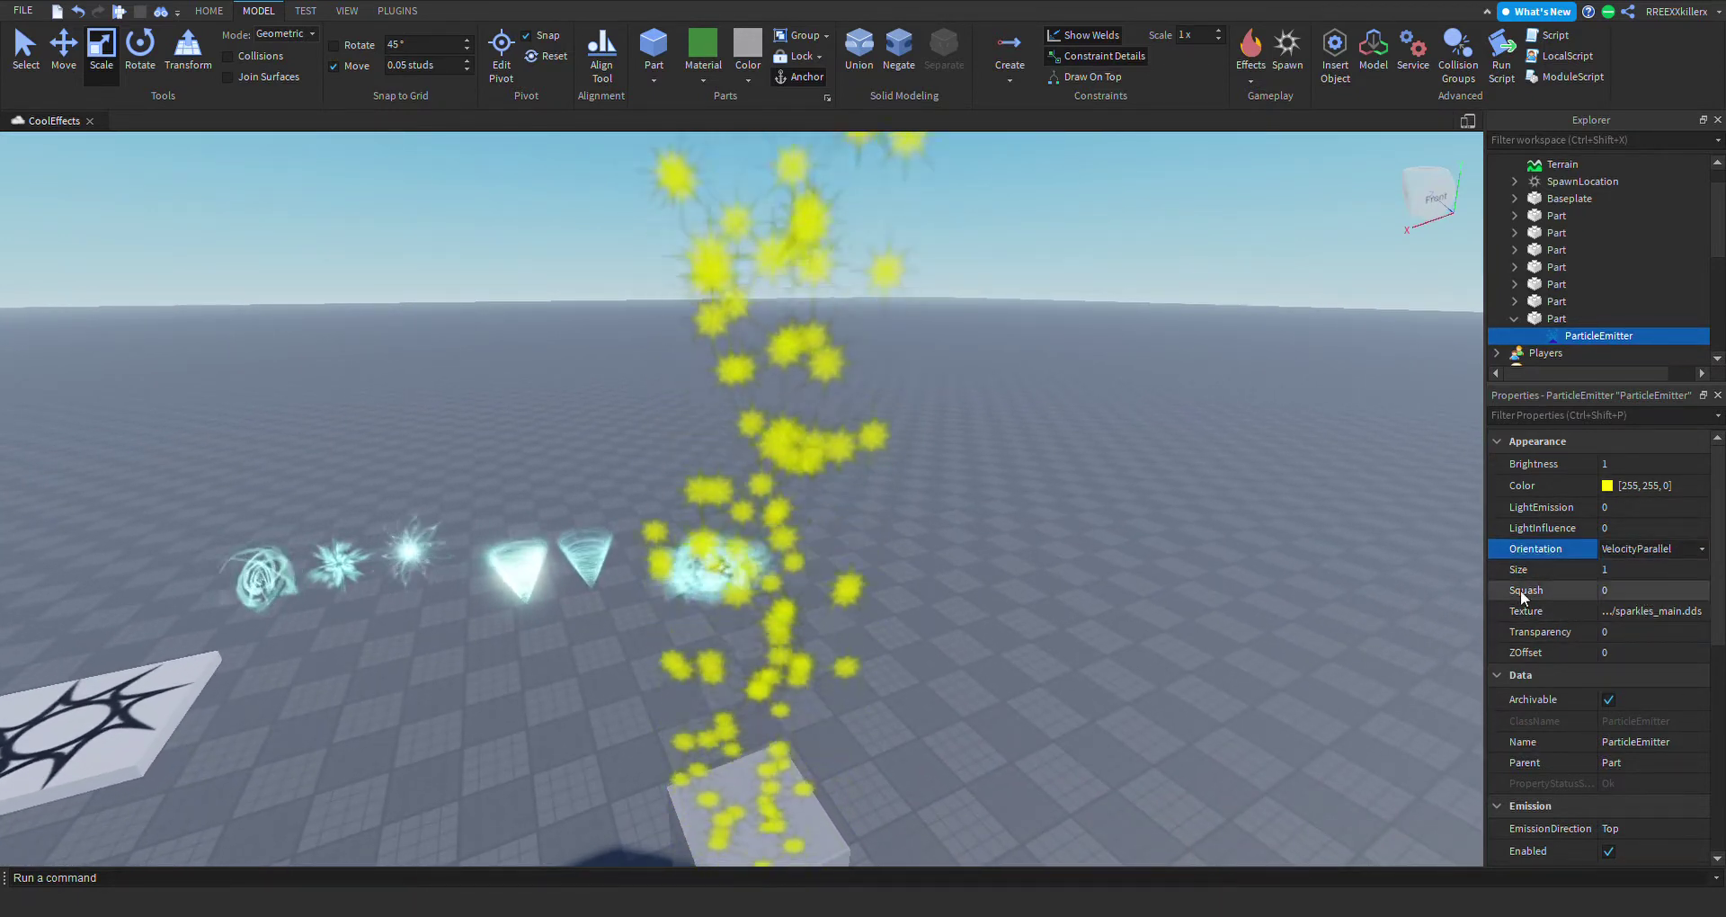
right_click_drag(961, 514, 961, 514)
Set the ParticleEmitter's SpreadAngle to 36, 36 and examine the spreading particles from several angles and distances.
scroll(1650, 730, "down", 4)
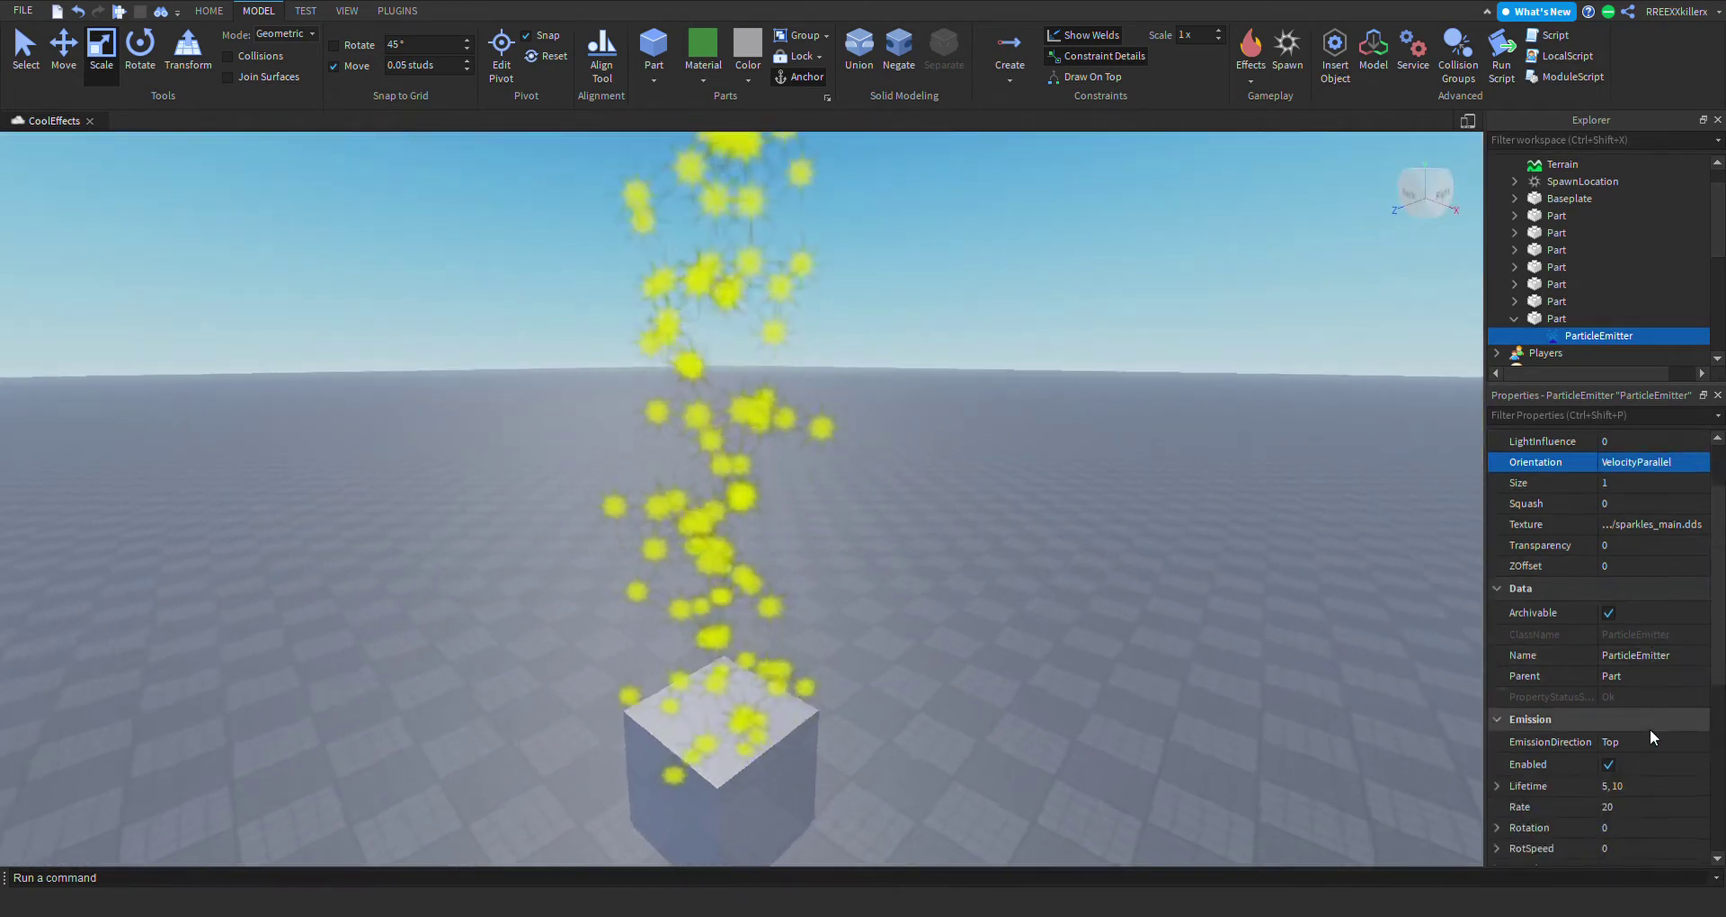
left_click(1623, 764)
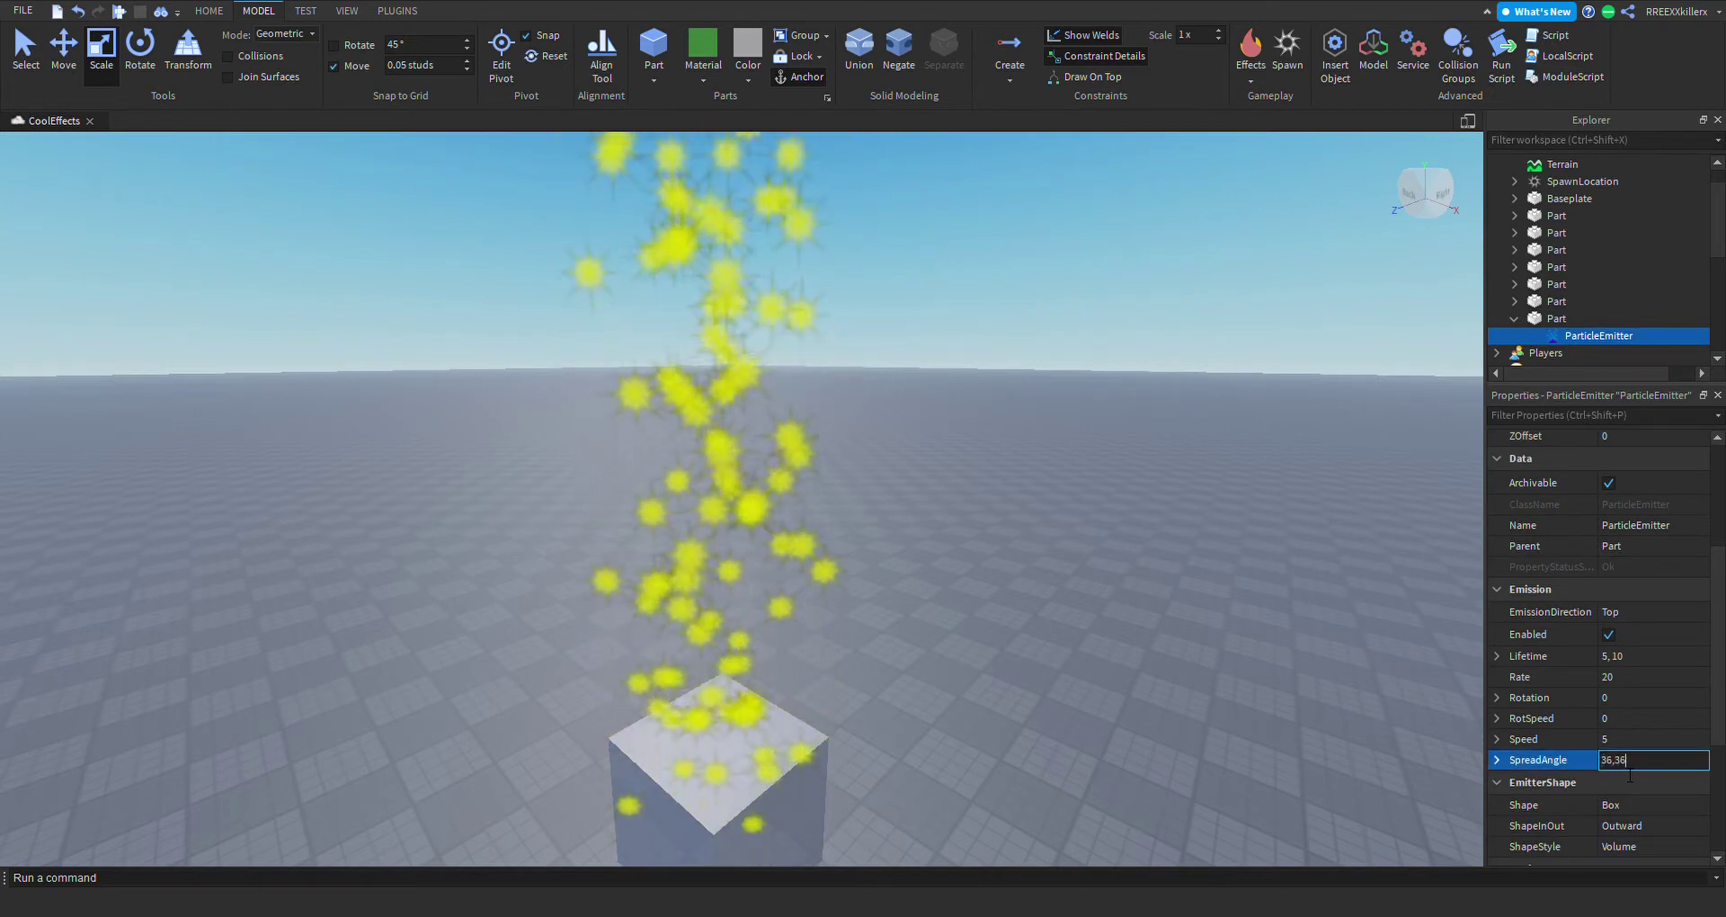
right_click_drag(921, 423, 930, 441)
scroll(919, 419, "down", 3)
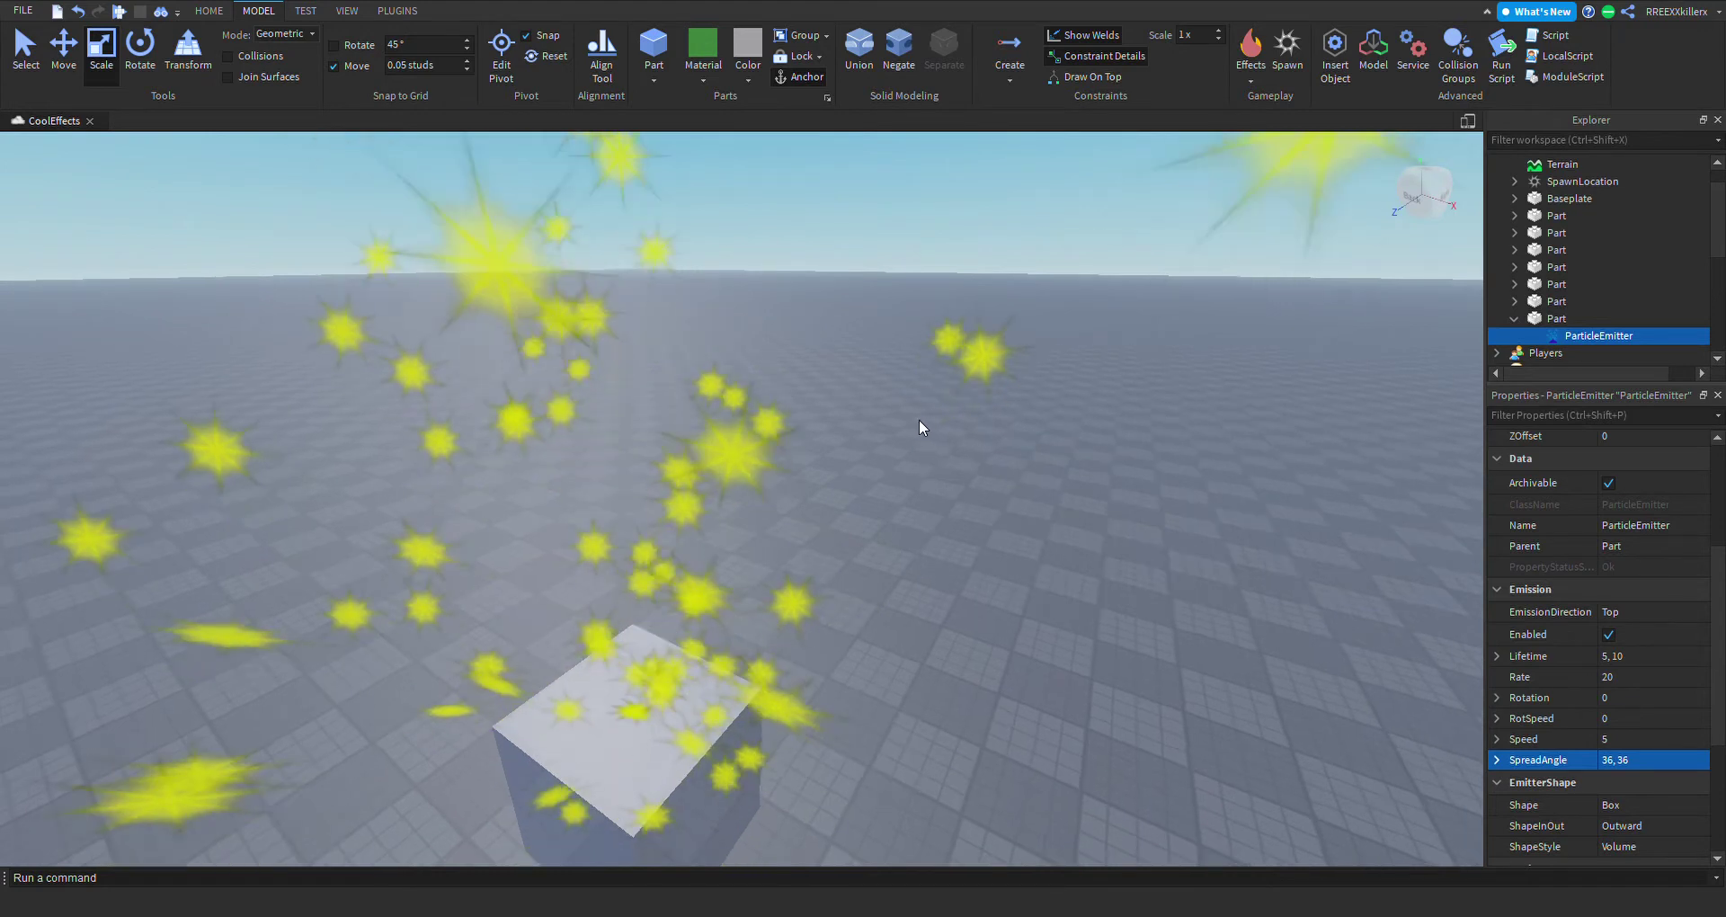
right_click_drag(921, 414, 858, 507)
scroll(917, 414, "down", 4)
mouse_move(825, 414)
right_mouse_down()
mouse_move(835, 393)
mouse_move(859, 417)
right_mouse_up()
scroll(834, 393, "up", 3)
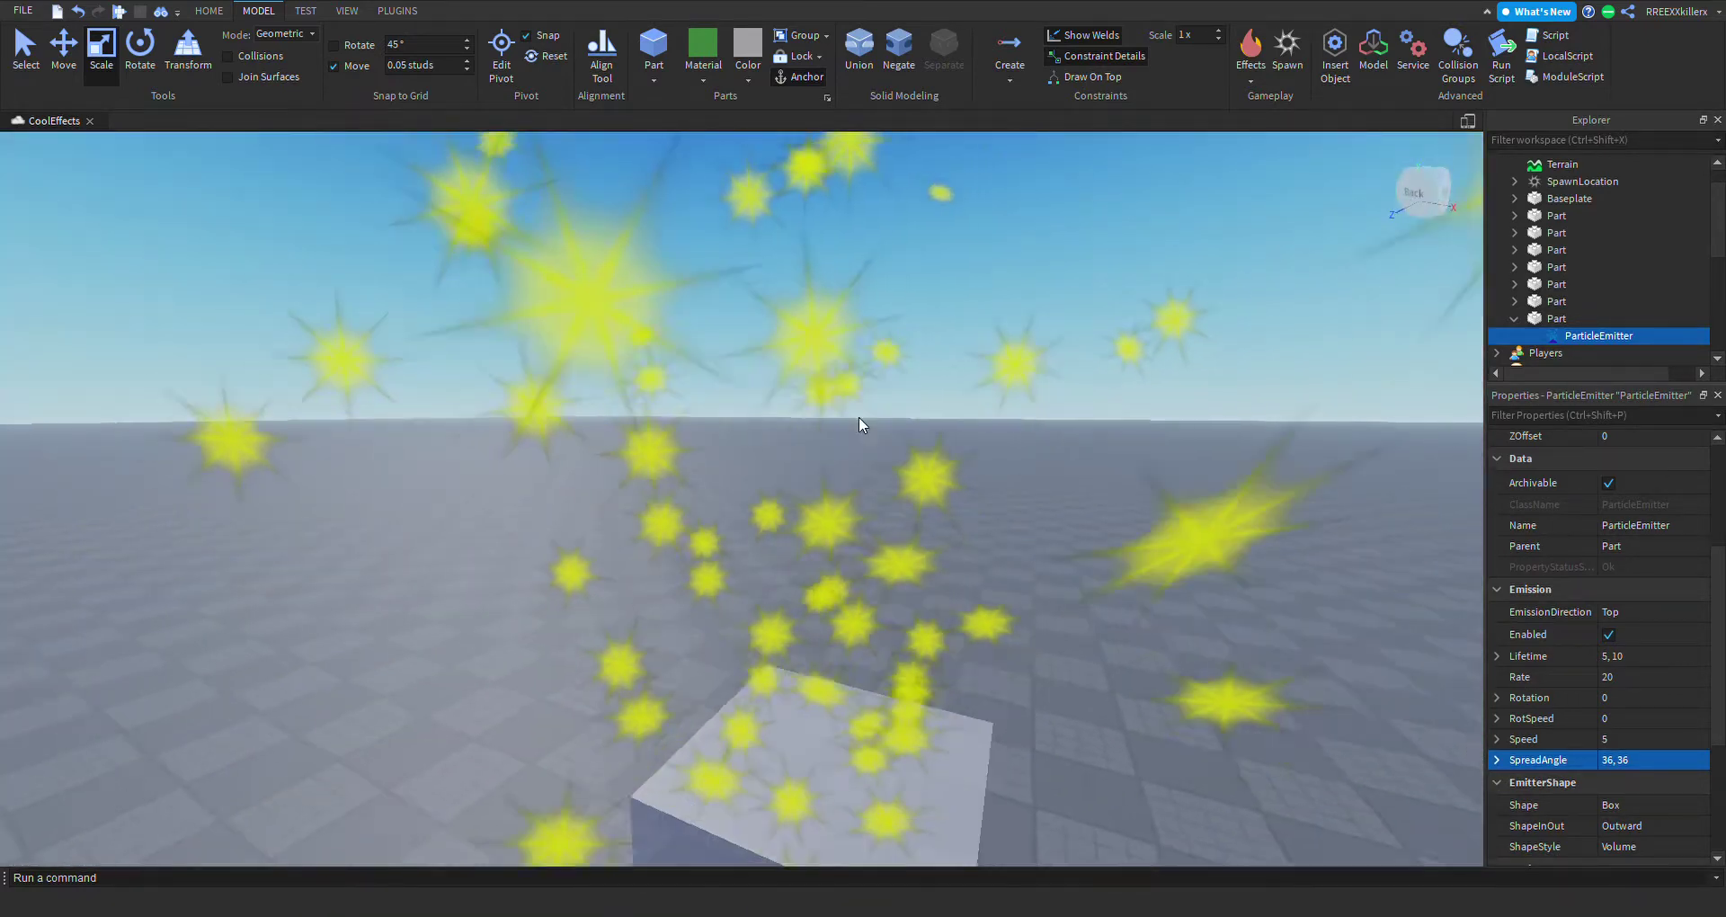
scroll(1114, 532, "down", 4)
scroll(1114, 532, "up", 1)
scroll(1675, 564, "up", 3)
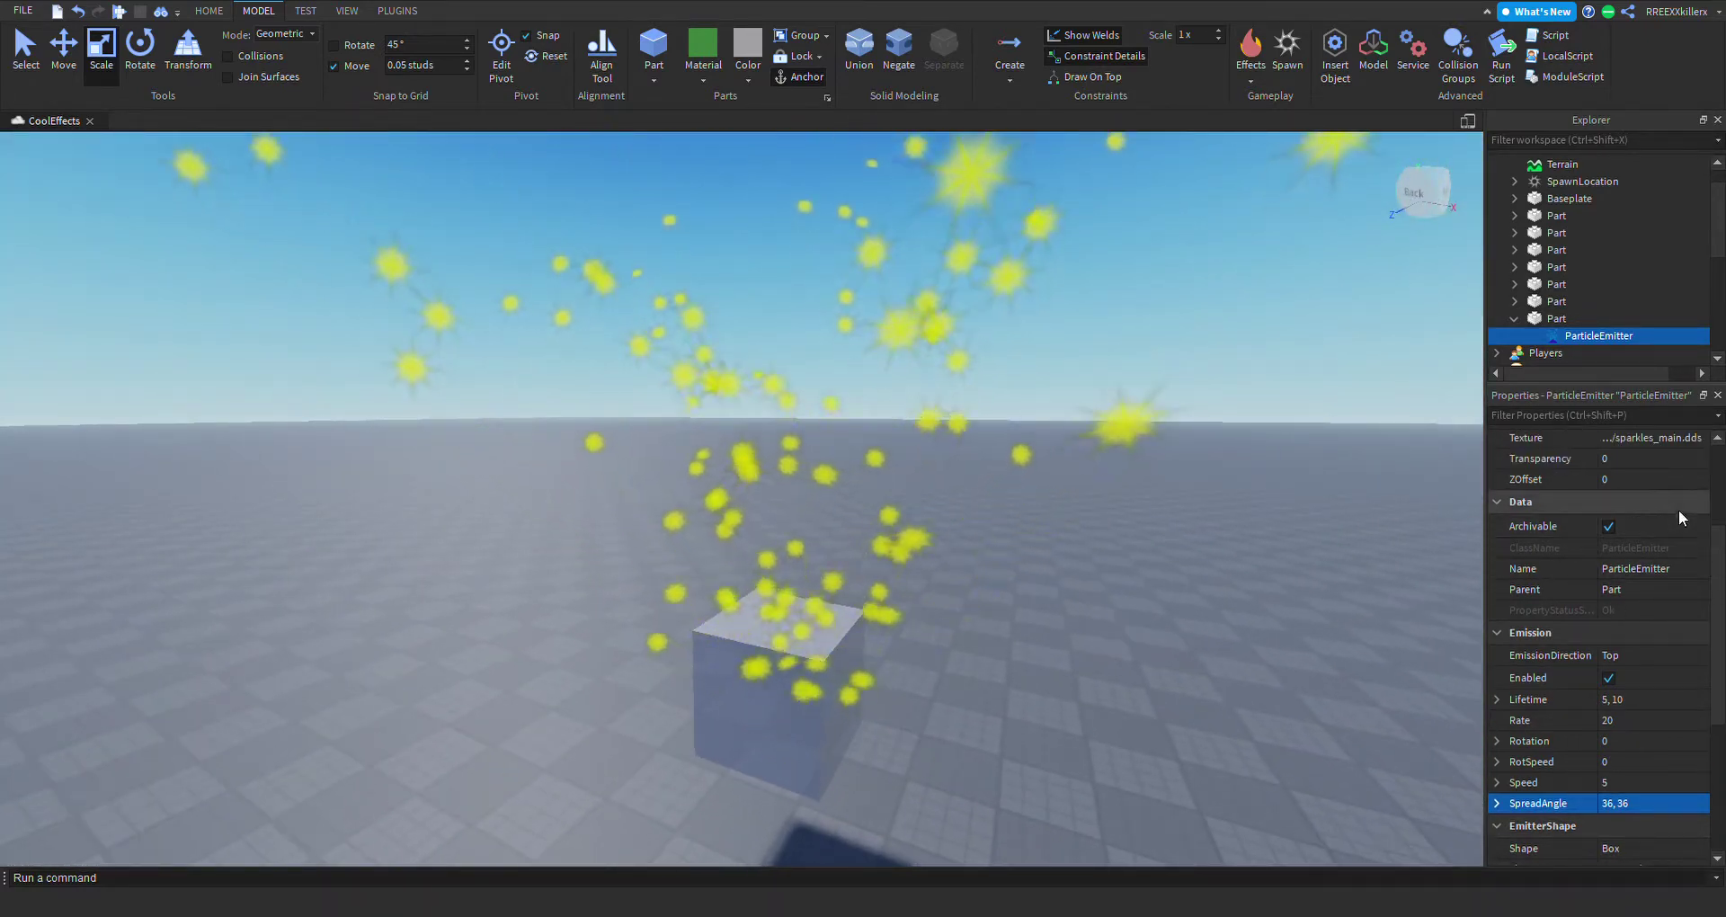
Set the ParticleEmitter's Orientation to VelocityPerpendicular and inspect the particles from another side.
left_click(1655, 463)
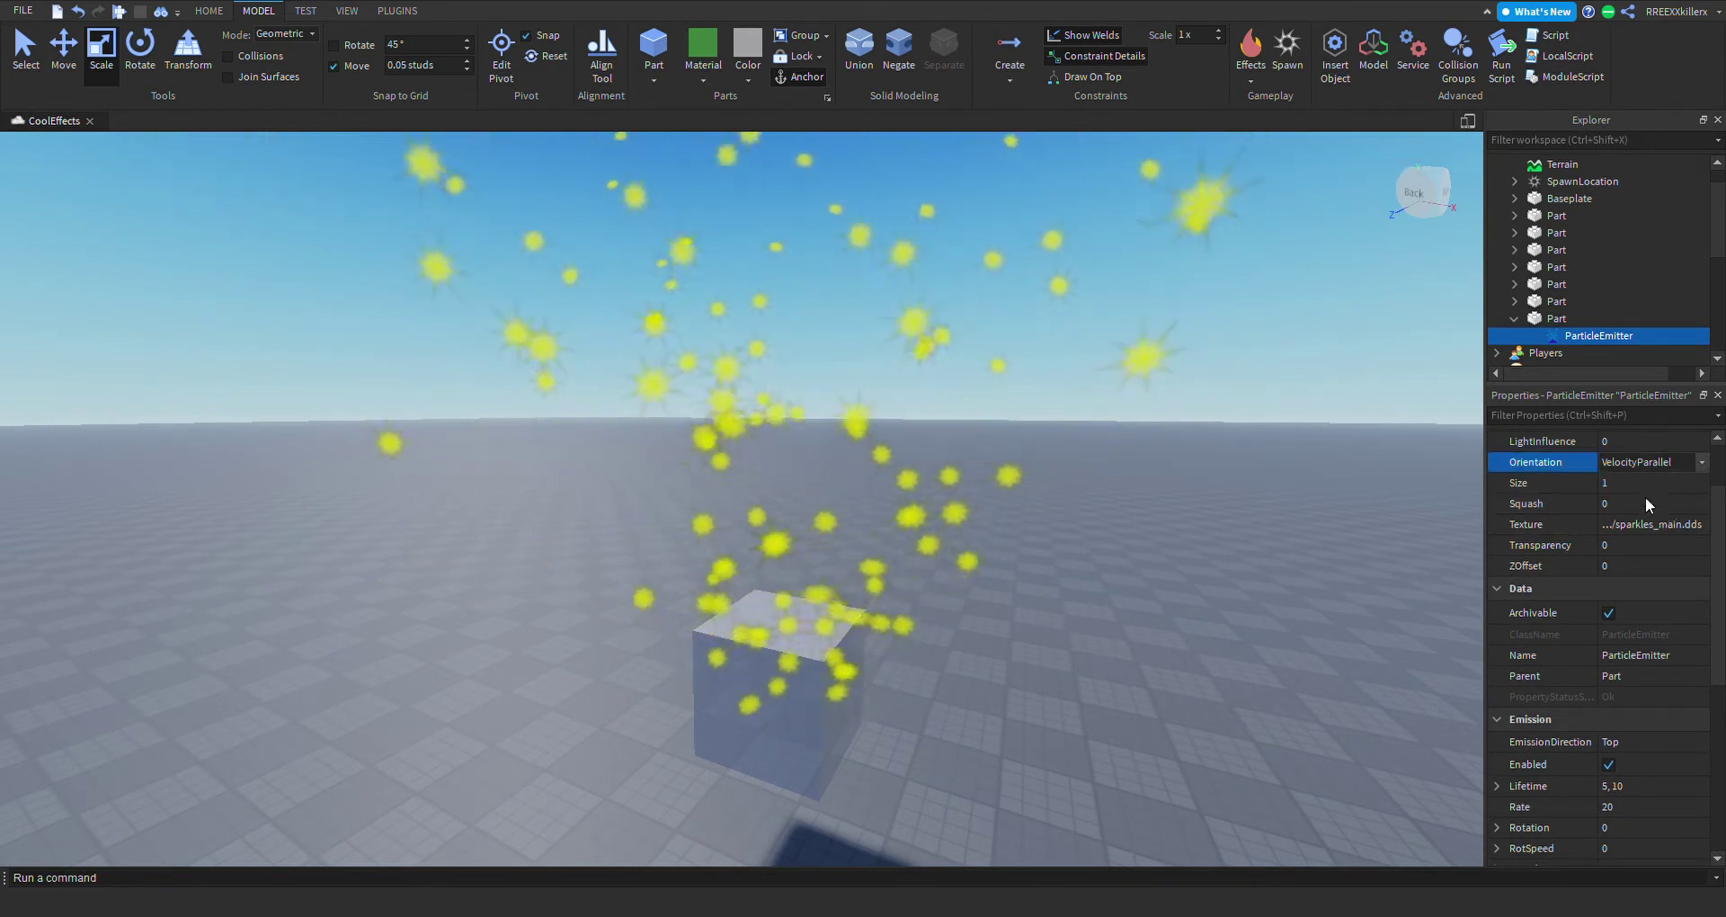
right_click_drag(997, 562, 995, 561)
key("w")
mouse_move(991, 489)
right_mouse_down()
mouse_move(971, 465)
mouse_move(985, 489)
right_mouse_up()
key("d")
key("d")
key("q")
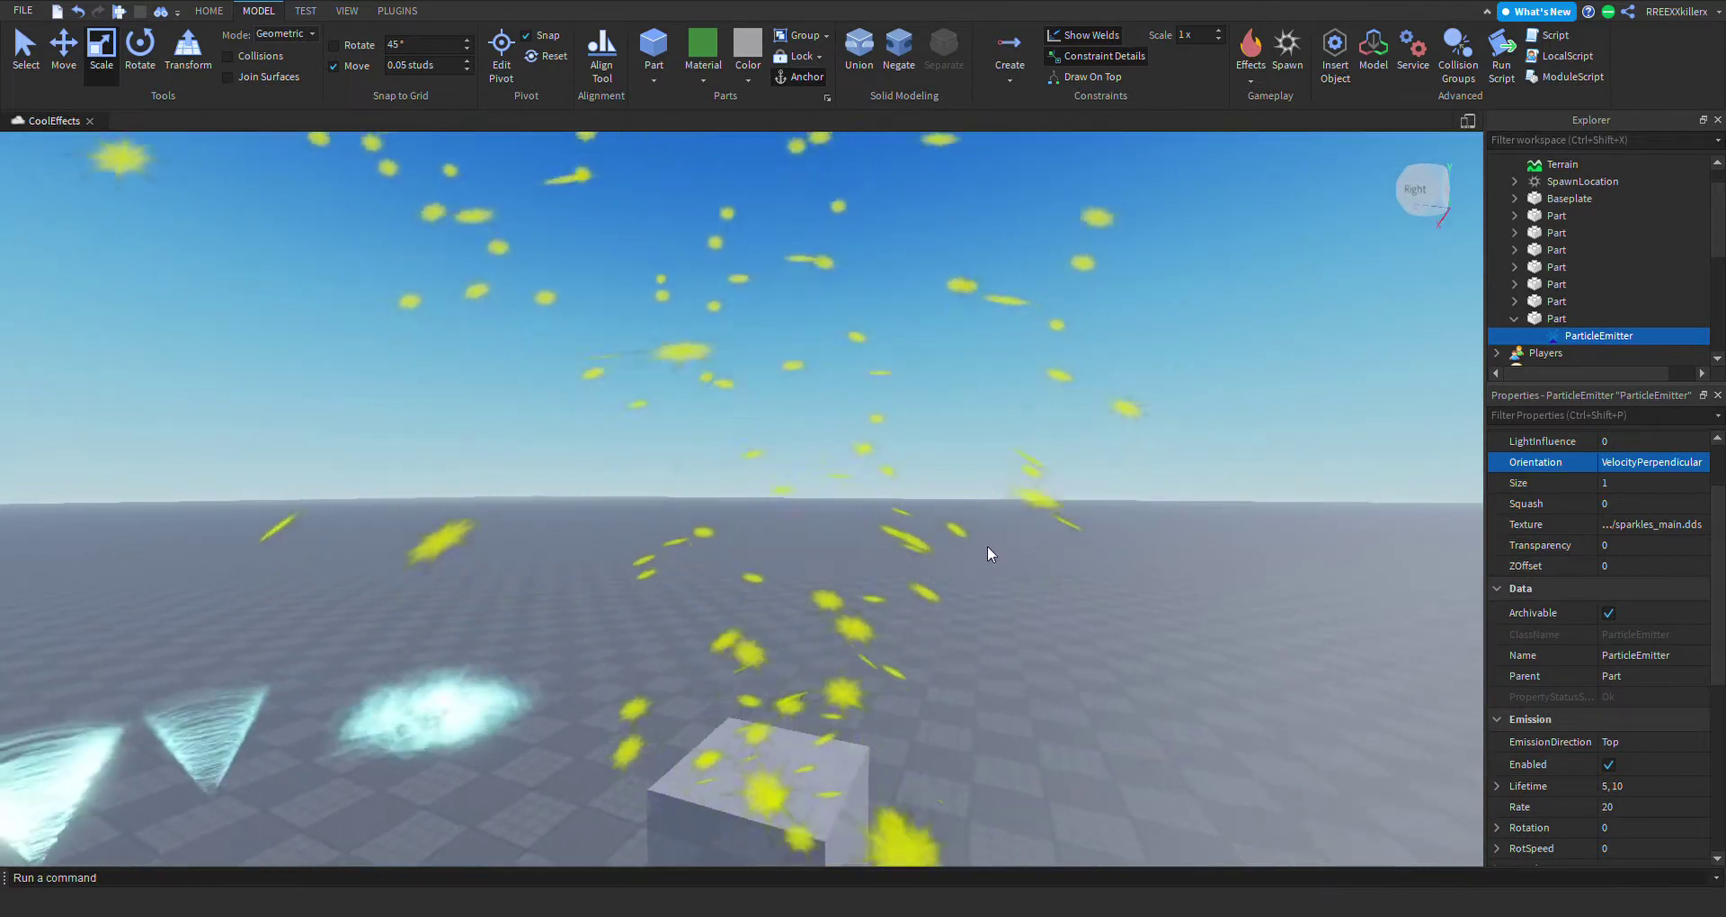
Restore the ParticleEmitter's Orientation to FacingCamera and its SpreadAngle to 0, 0.
key("w")
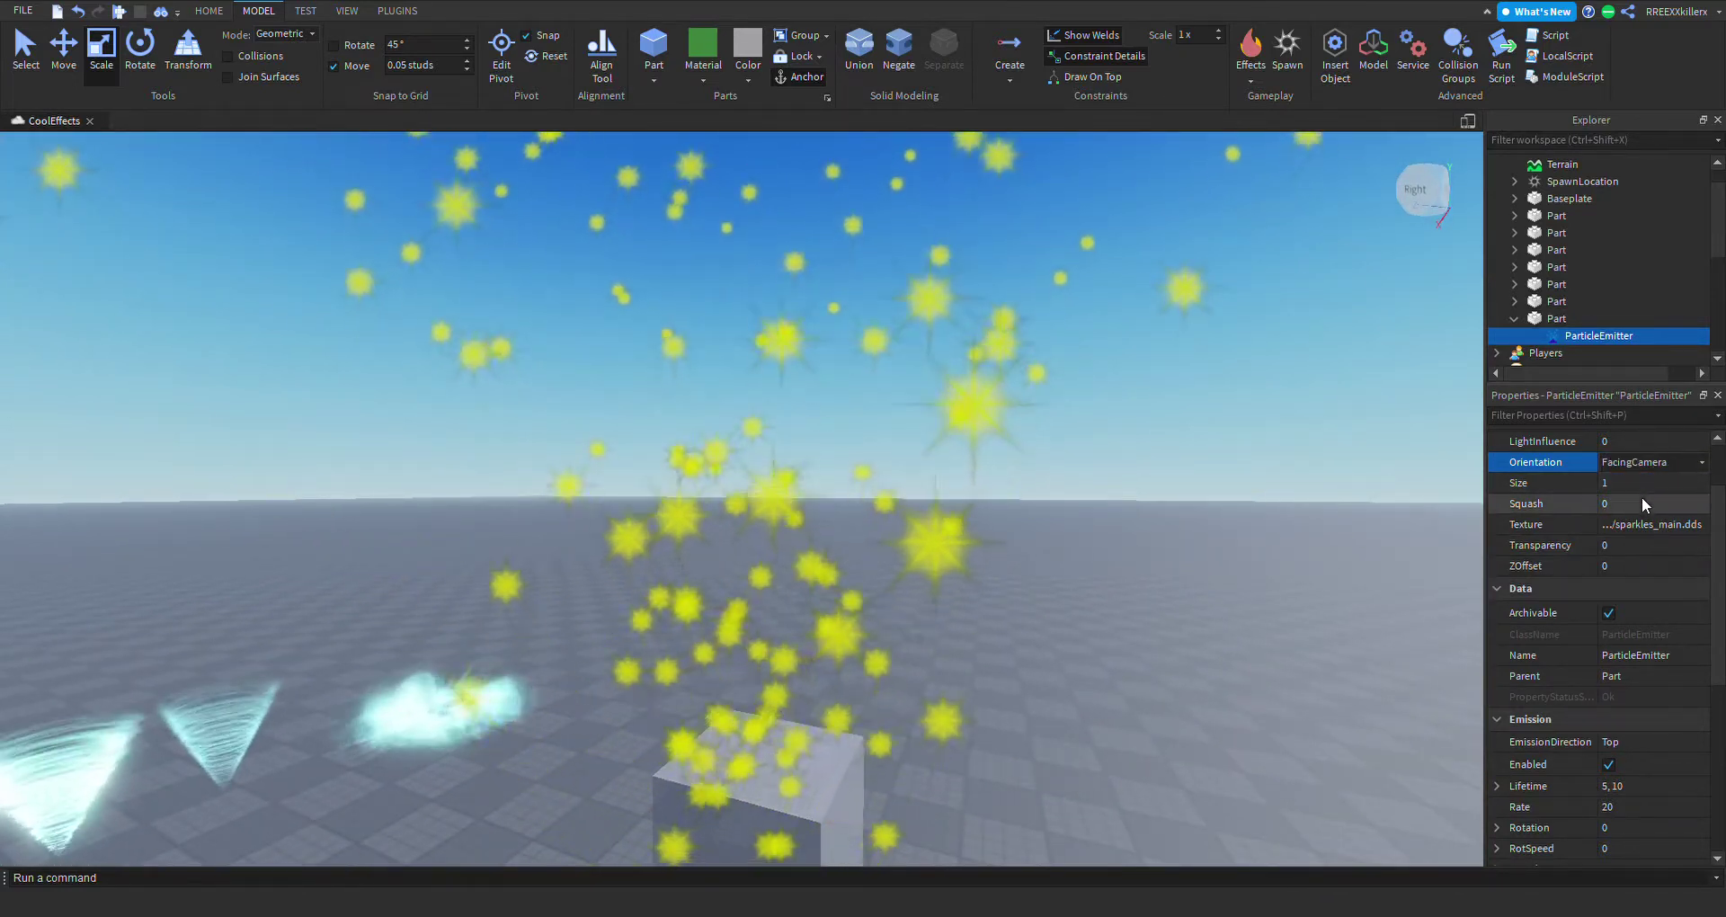
scroll(1642, 496, "down", 4)
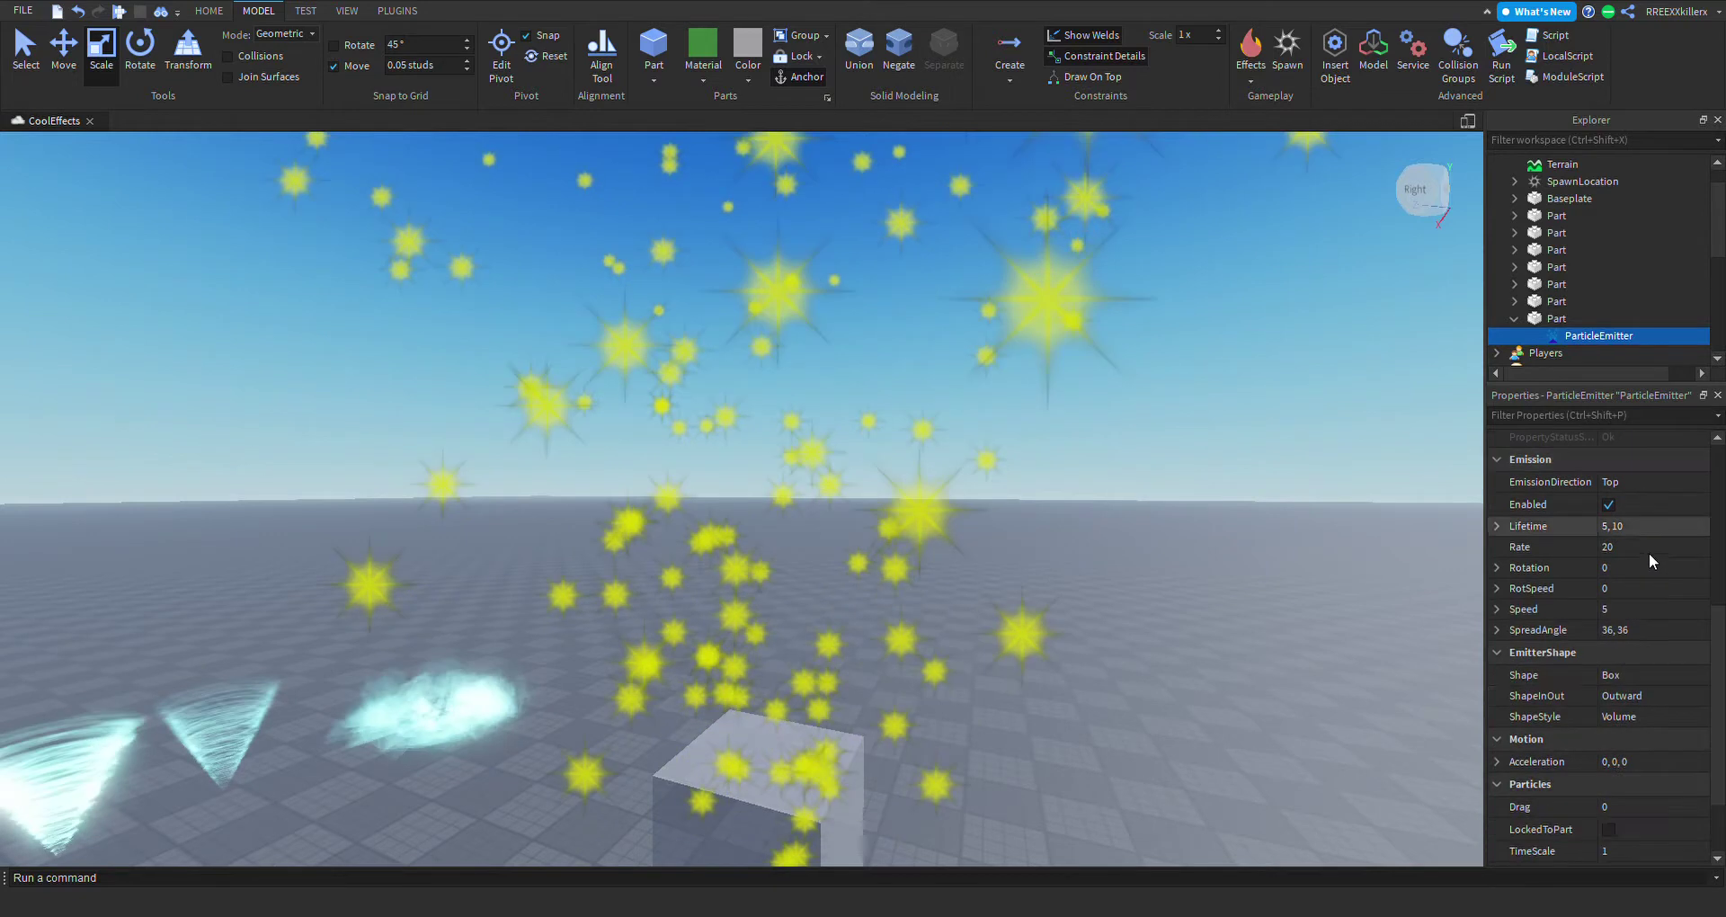
left_click(1632, 631)
type("0,0")
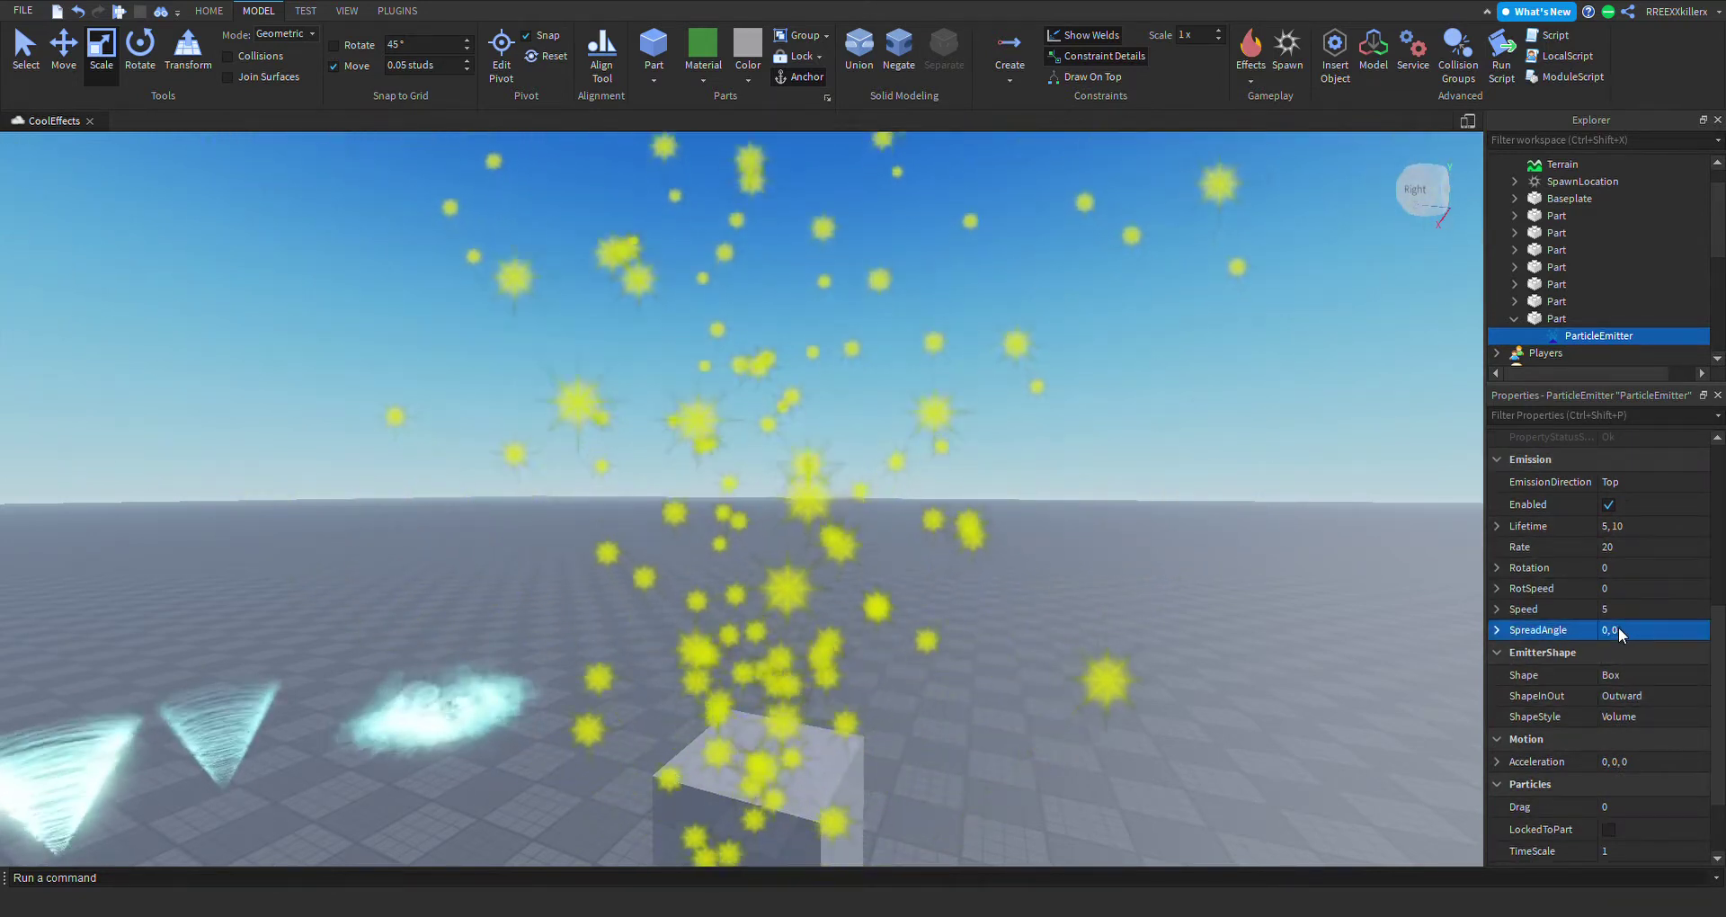
Try a Size of 5 on the ParticleEmitter and return it to 1.
scroll(1618, 627, "up", 4)
scroll(1633, 586, "up", 2)
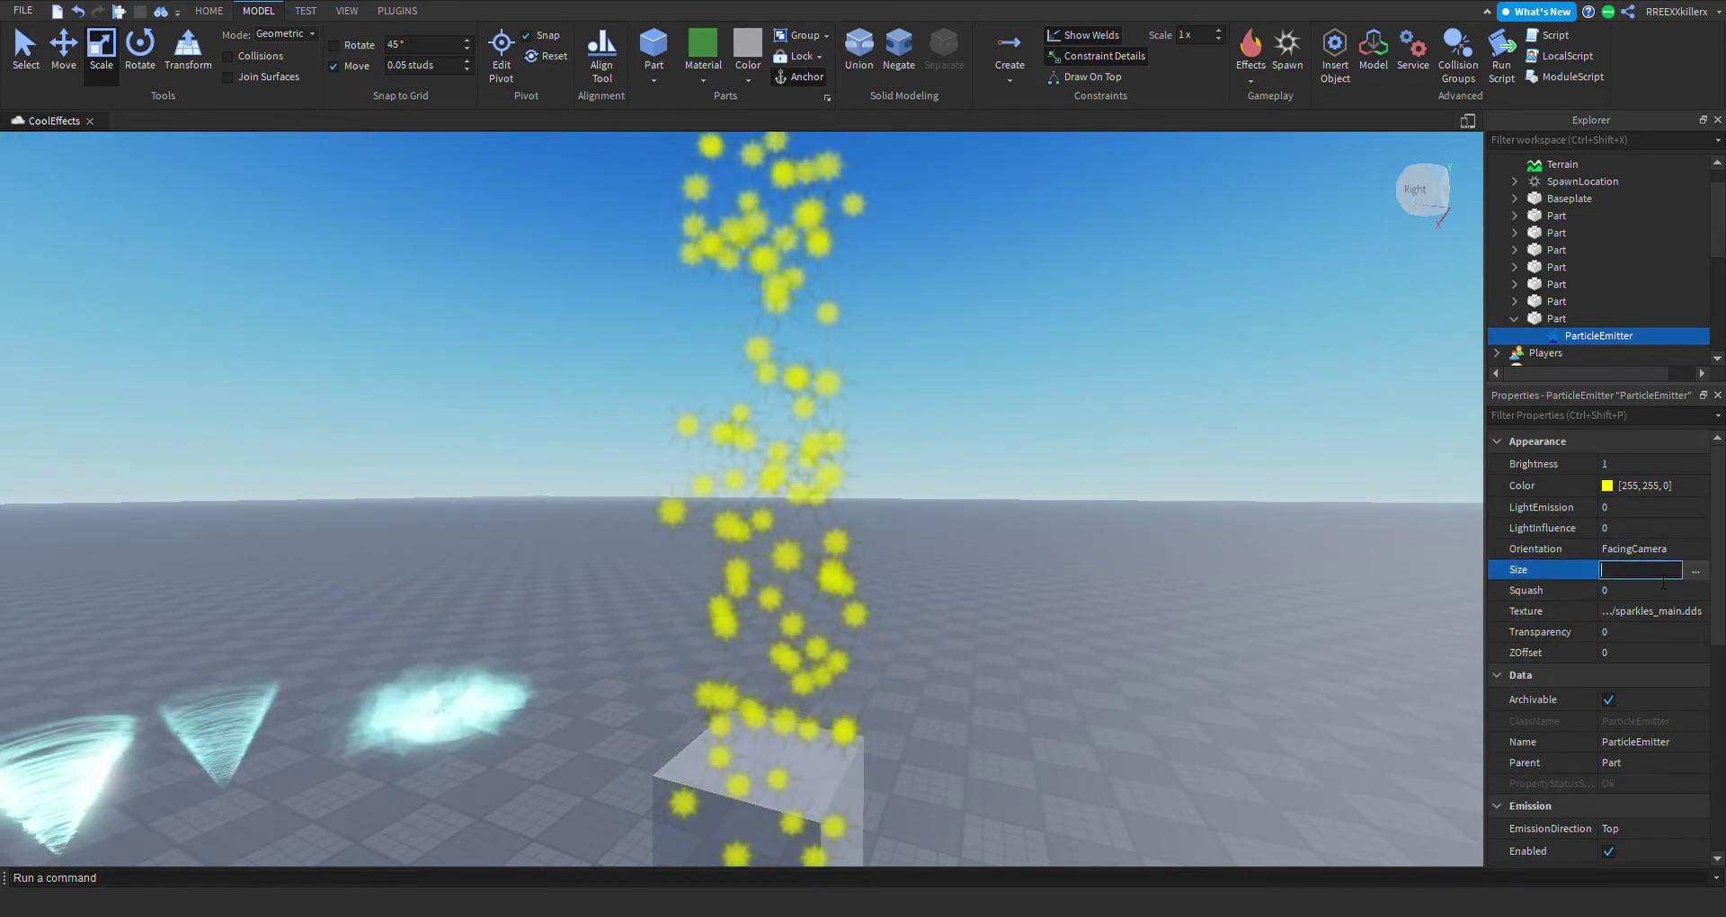
type("5")
key("Return")
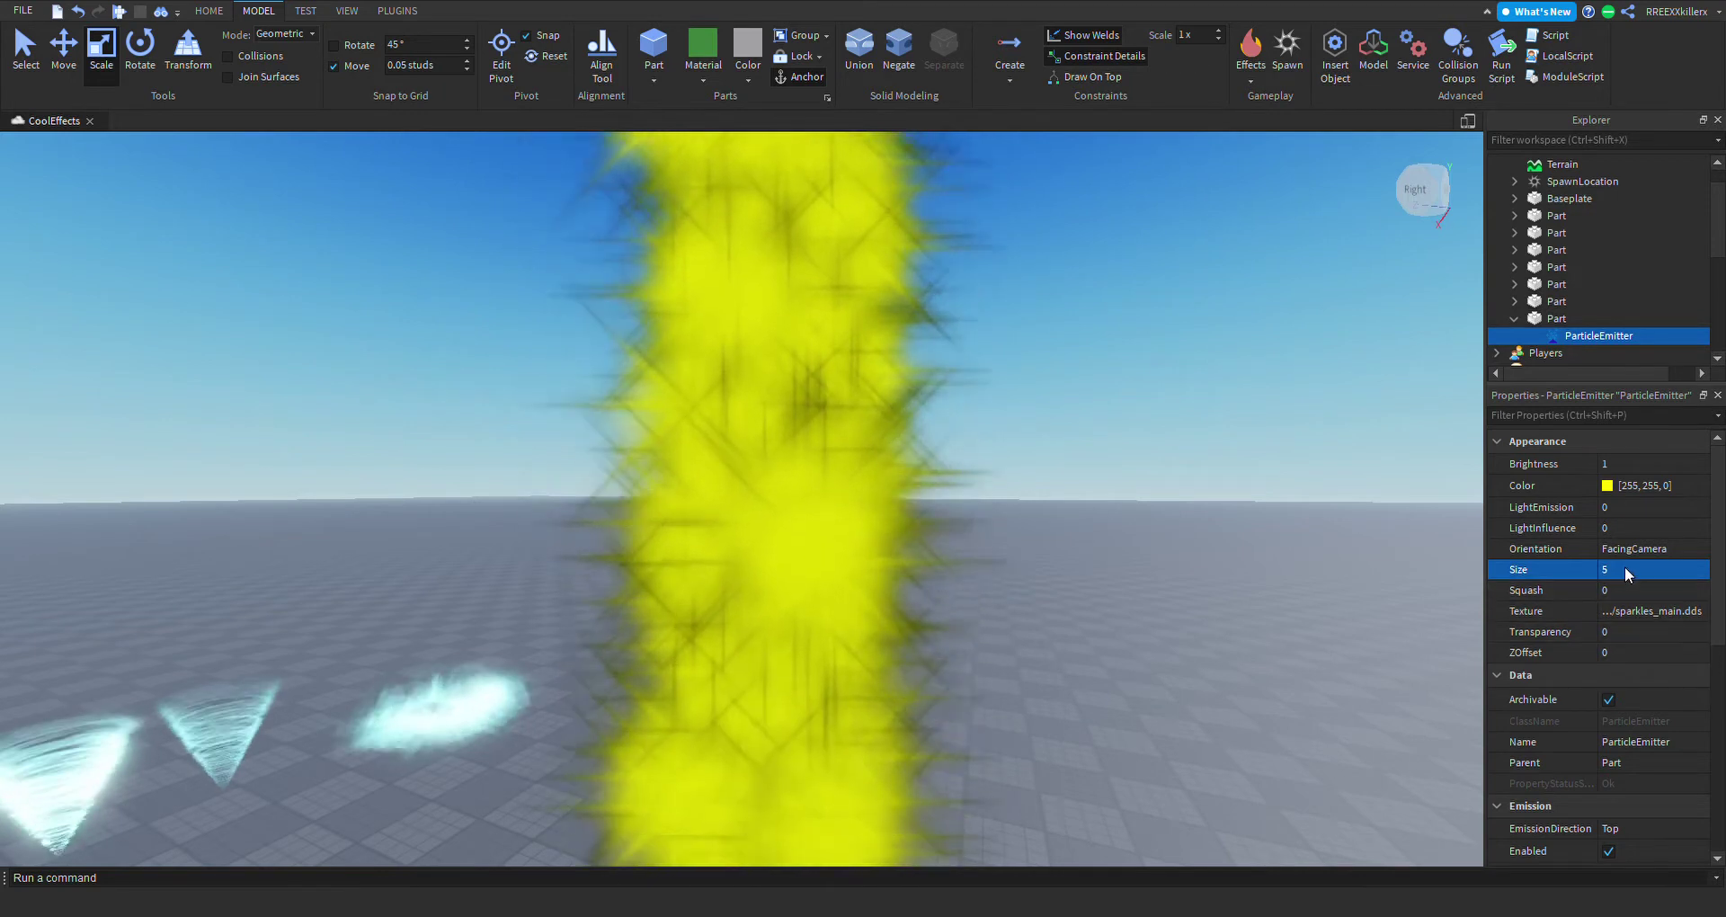
left_click(1622, 569)
type("1")
key("Return")
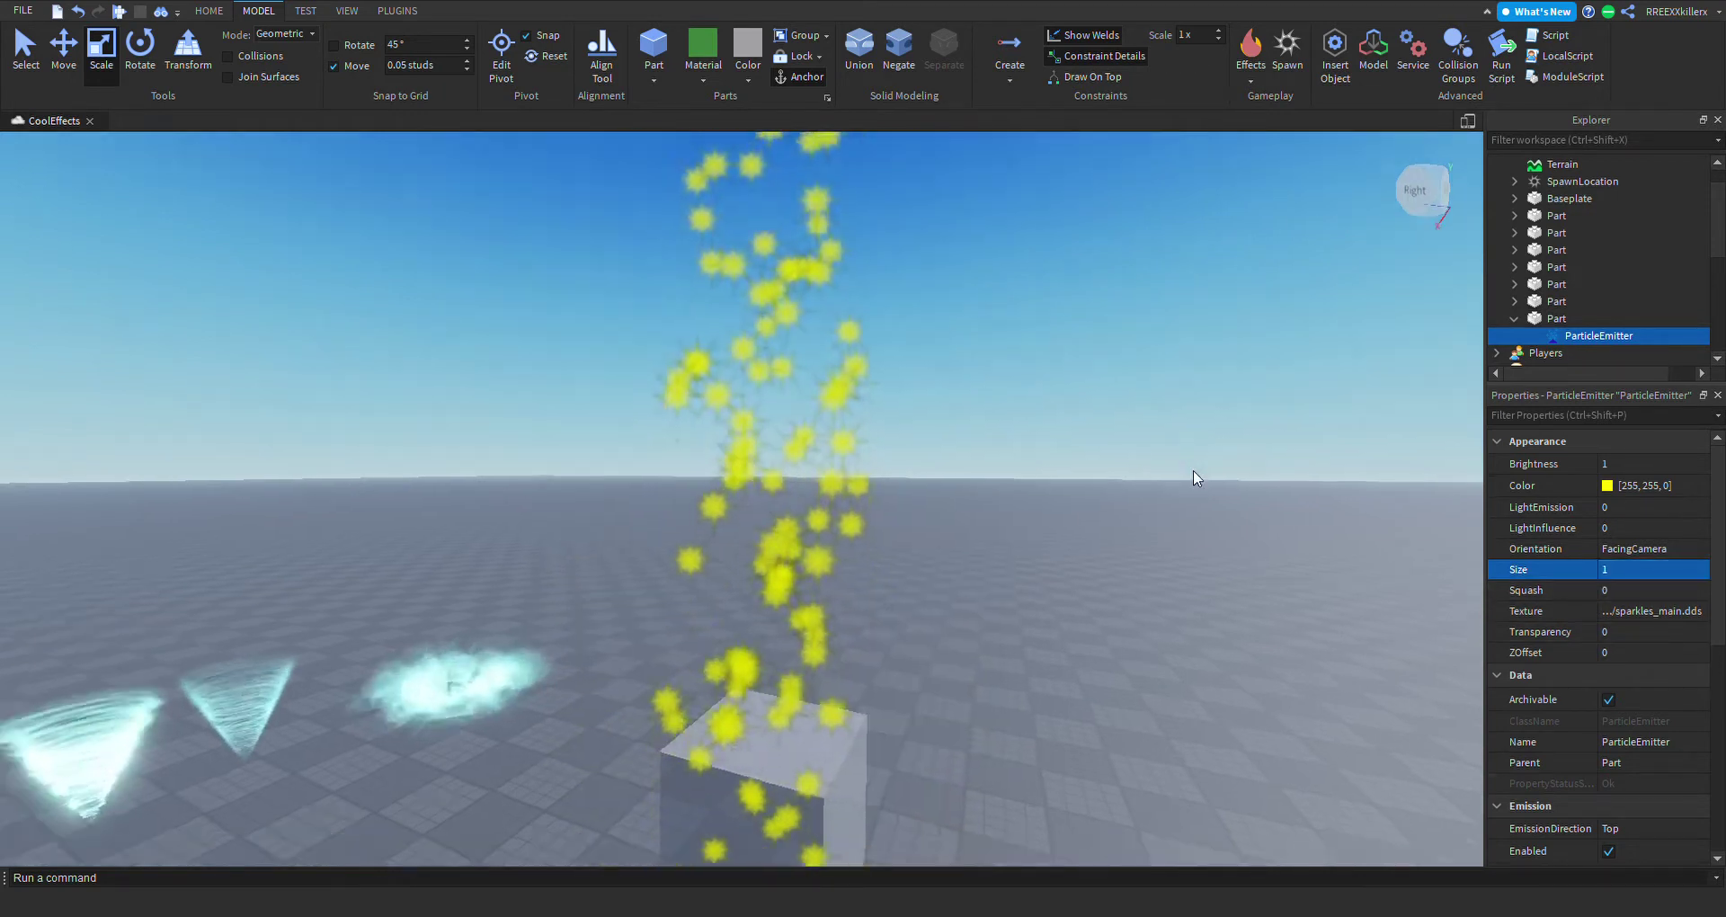
Set the ParticleEmitter's Squash to 5 and examine the stretched particles up close.
right_click_drag(1196, 478, 1196, 549)
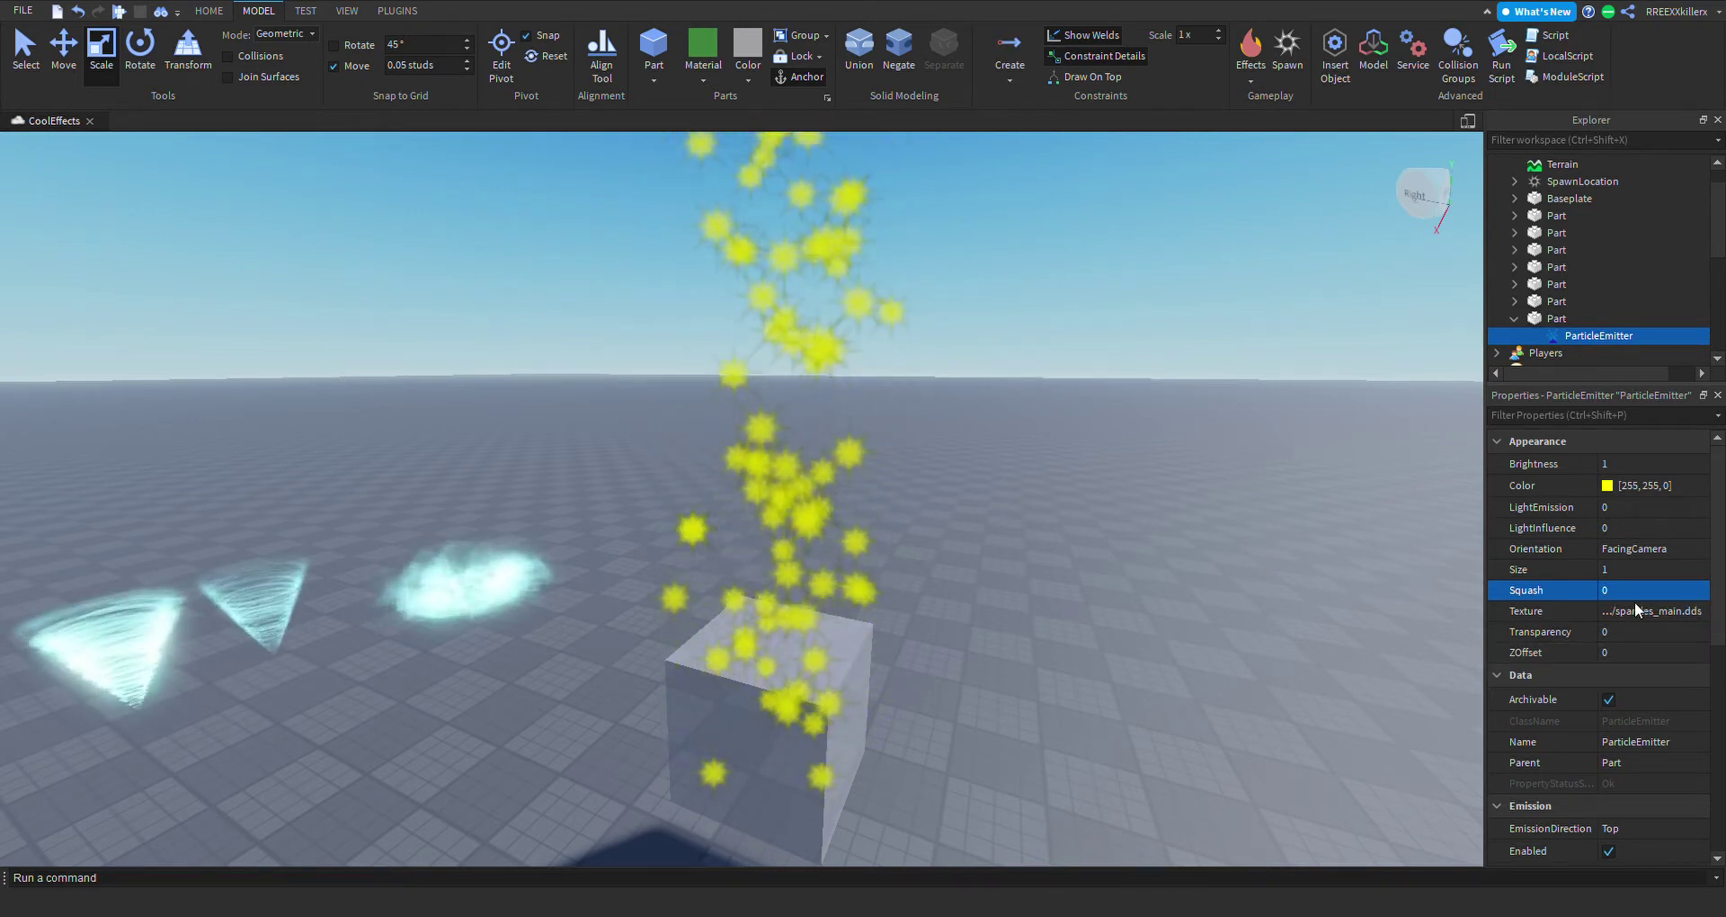
right_click_drag(919, 465, 919, 466)
key("a")
key("s")
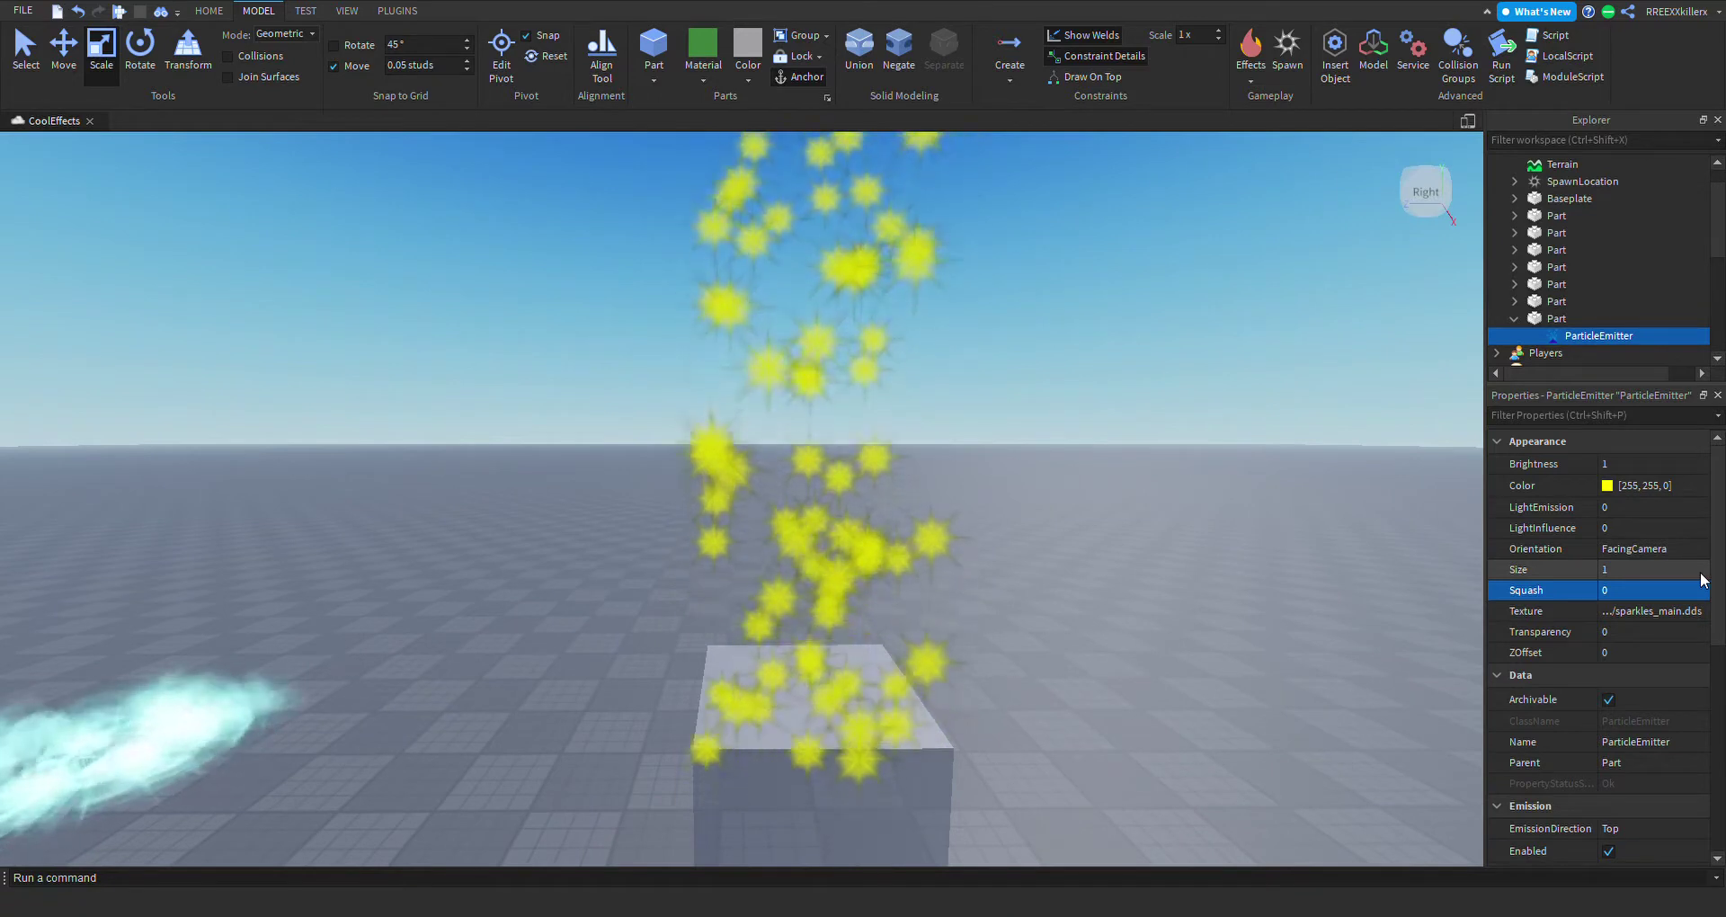
left_click(1703, 573)
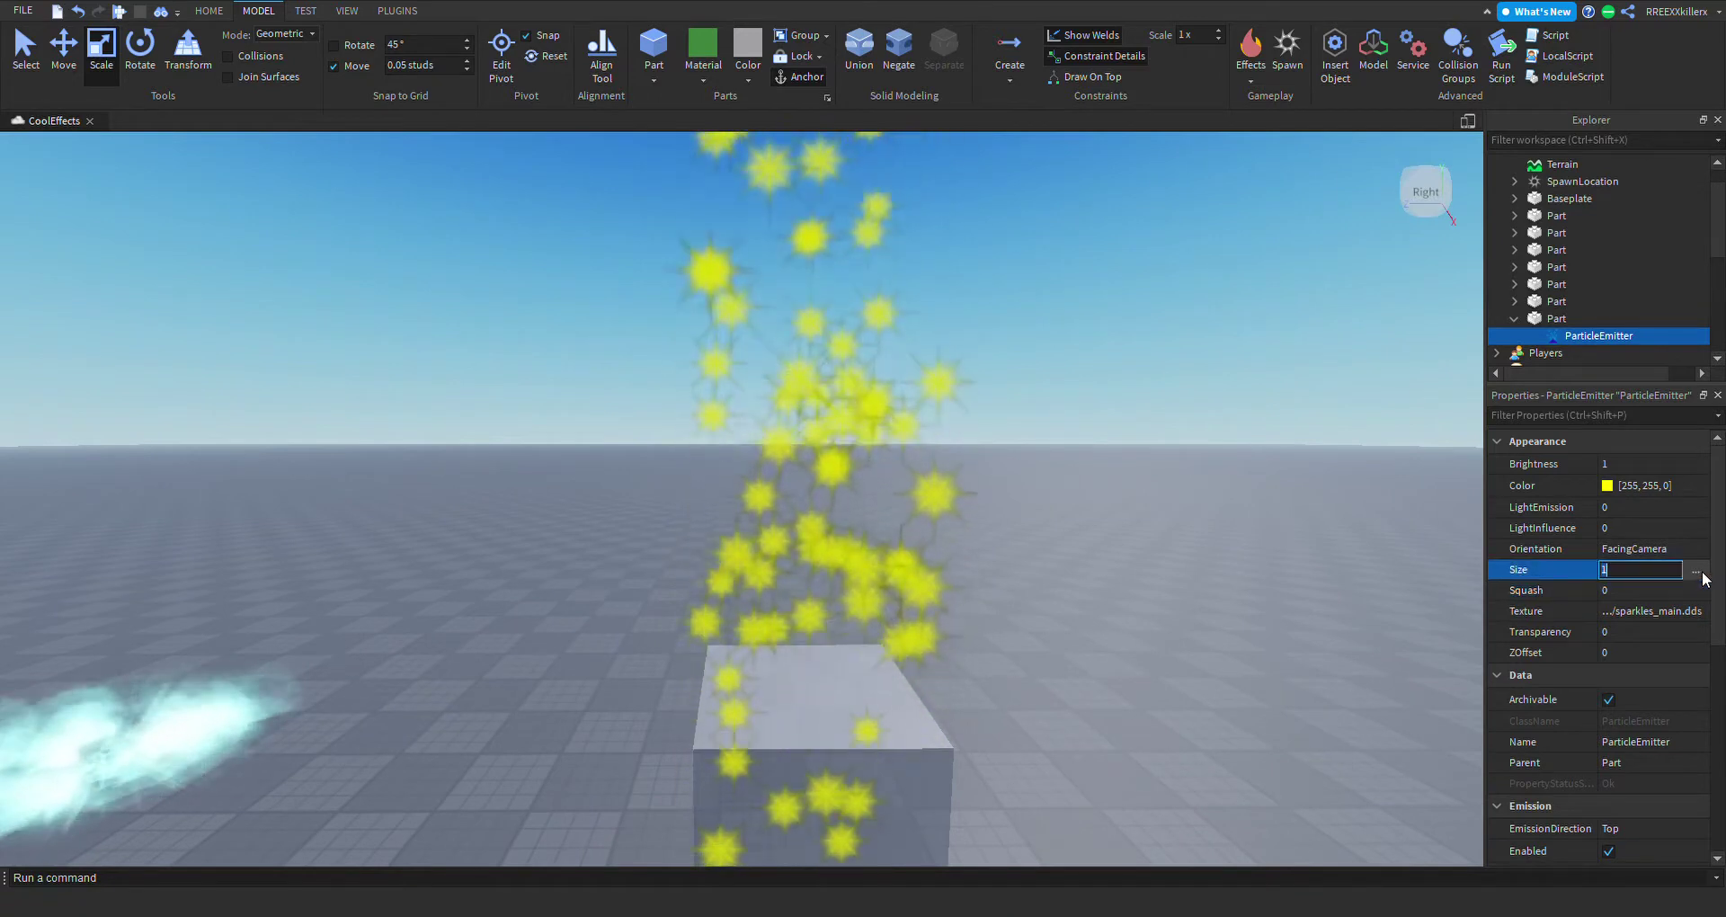
left_click(1638, 590)
type("5")
key("Return")
right_click_drag(990, 554, 980, 557)
scroll(989, 554, "down", 2)
scroll(989, 554, "up", 4)
Reset the ParticleEmitter's Squash to 0.
left_click(1624, 591)
type("0")
key("Return")
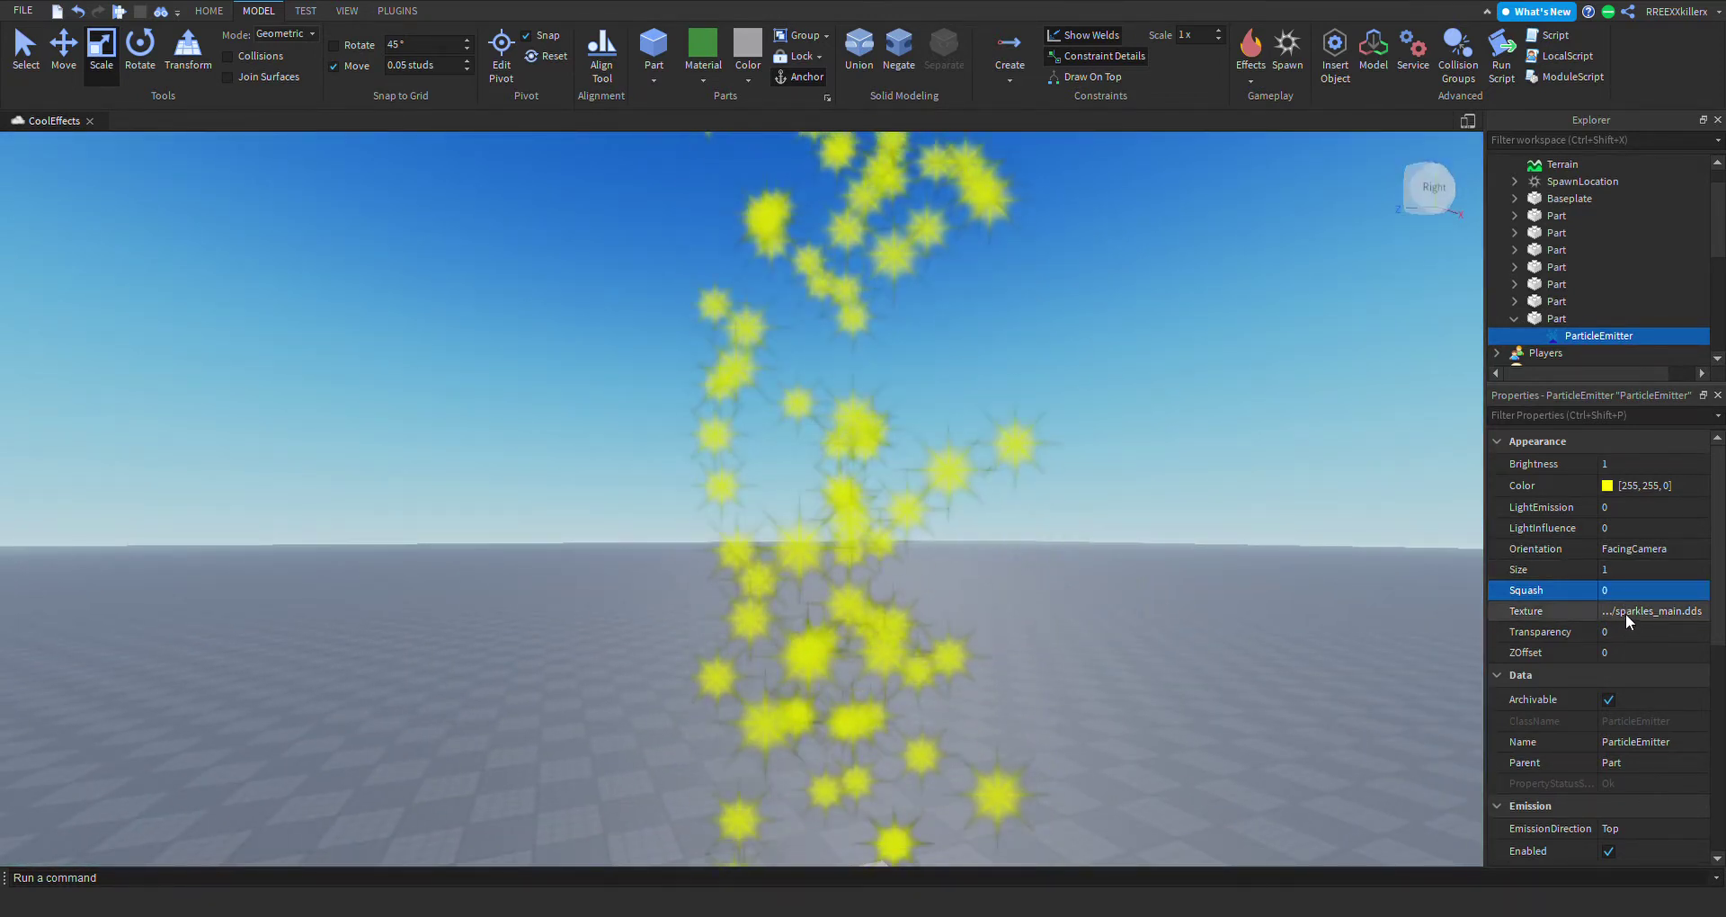
Expand the part of the cyan cloud effect and select its first ParticleEmitter to view its properties.
left_click(1626, 612)
key("s")
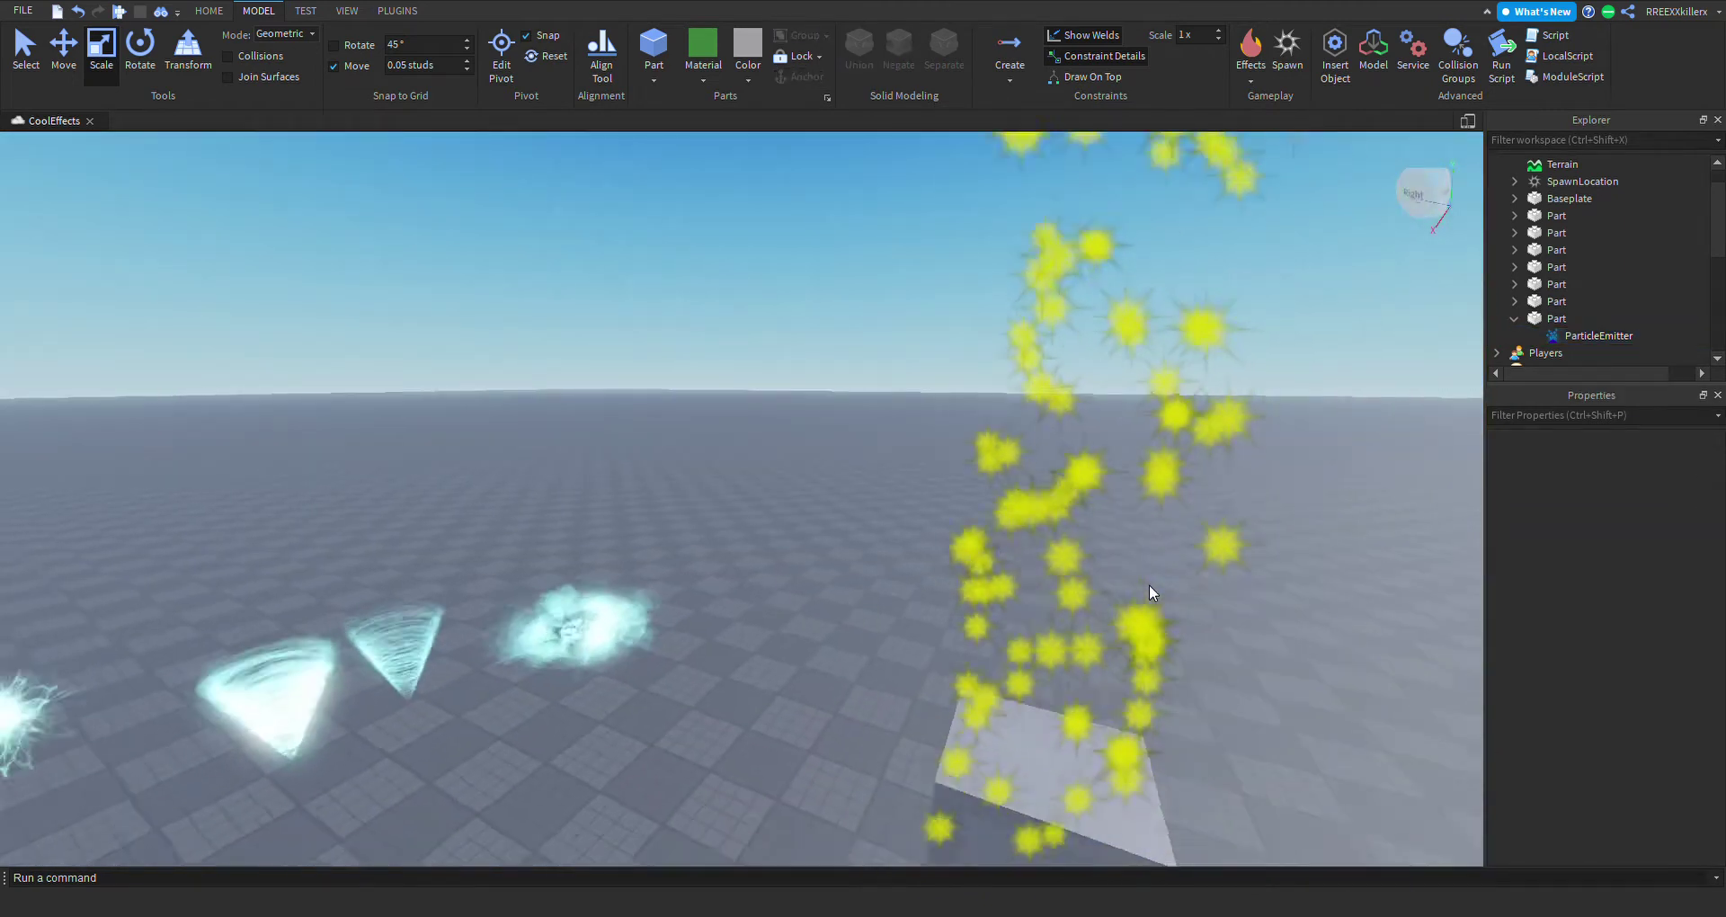
key("a")
left_click(707, 630)
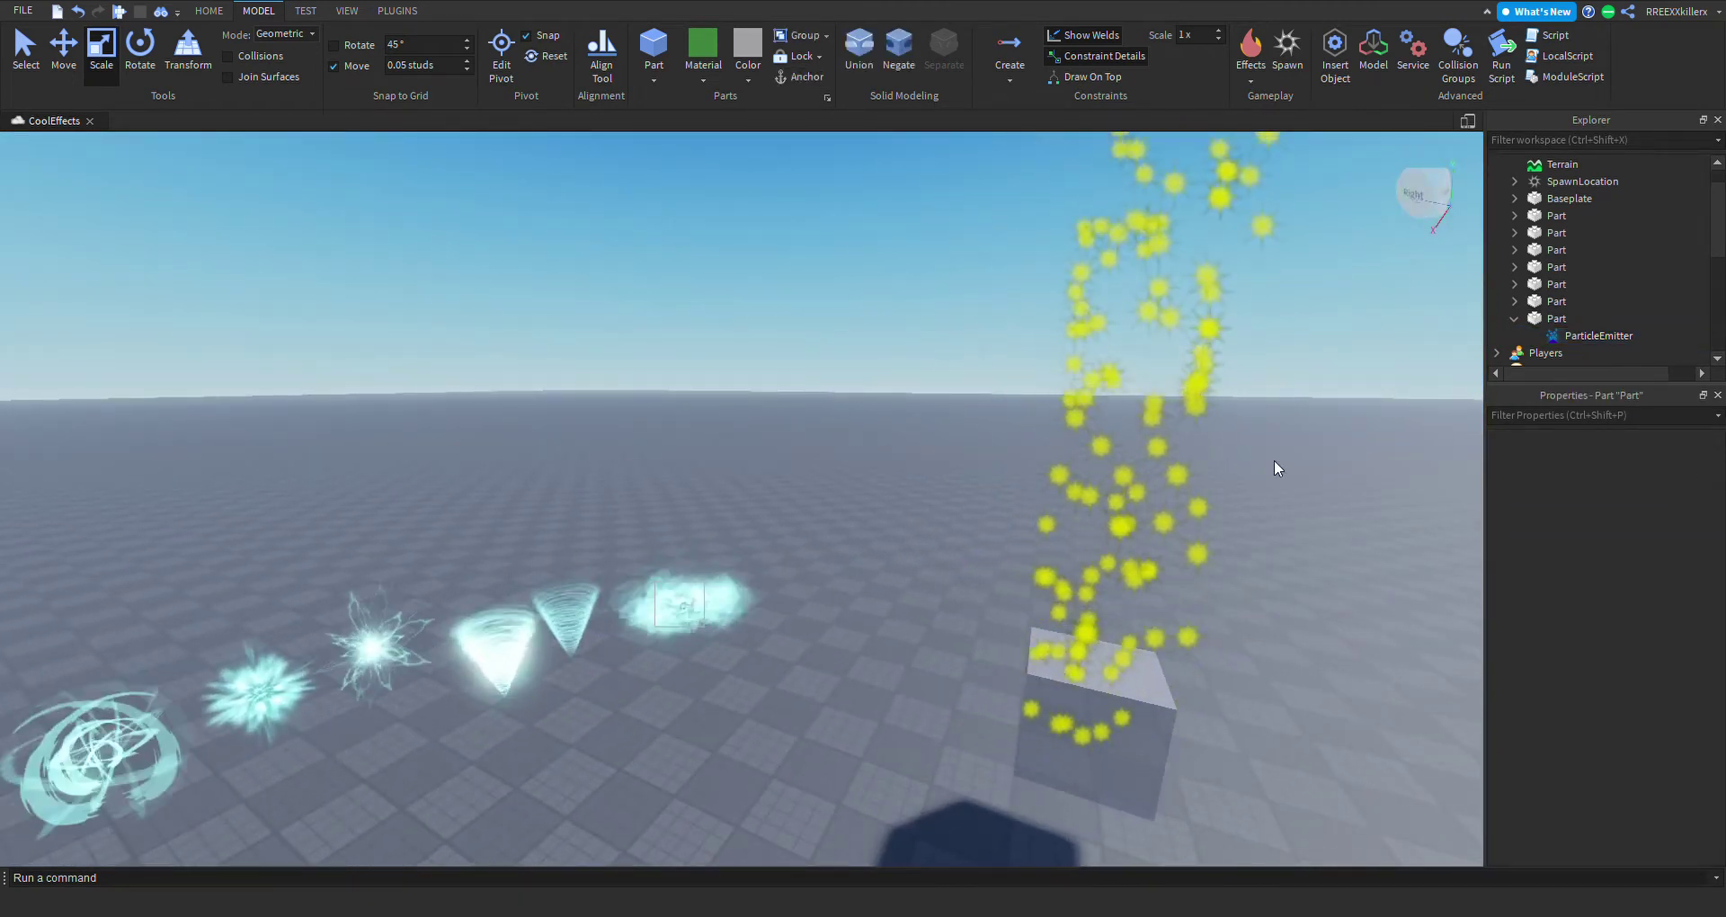
left_click(1515, 284)
left_click(1596, 301)
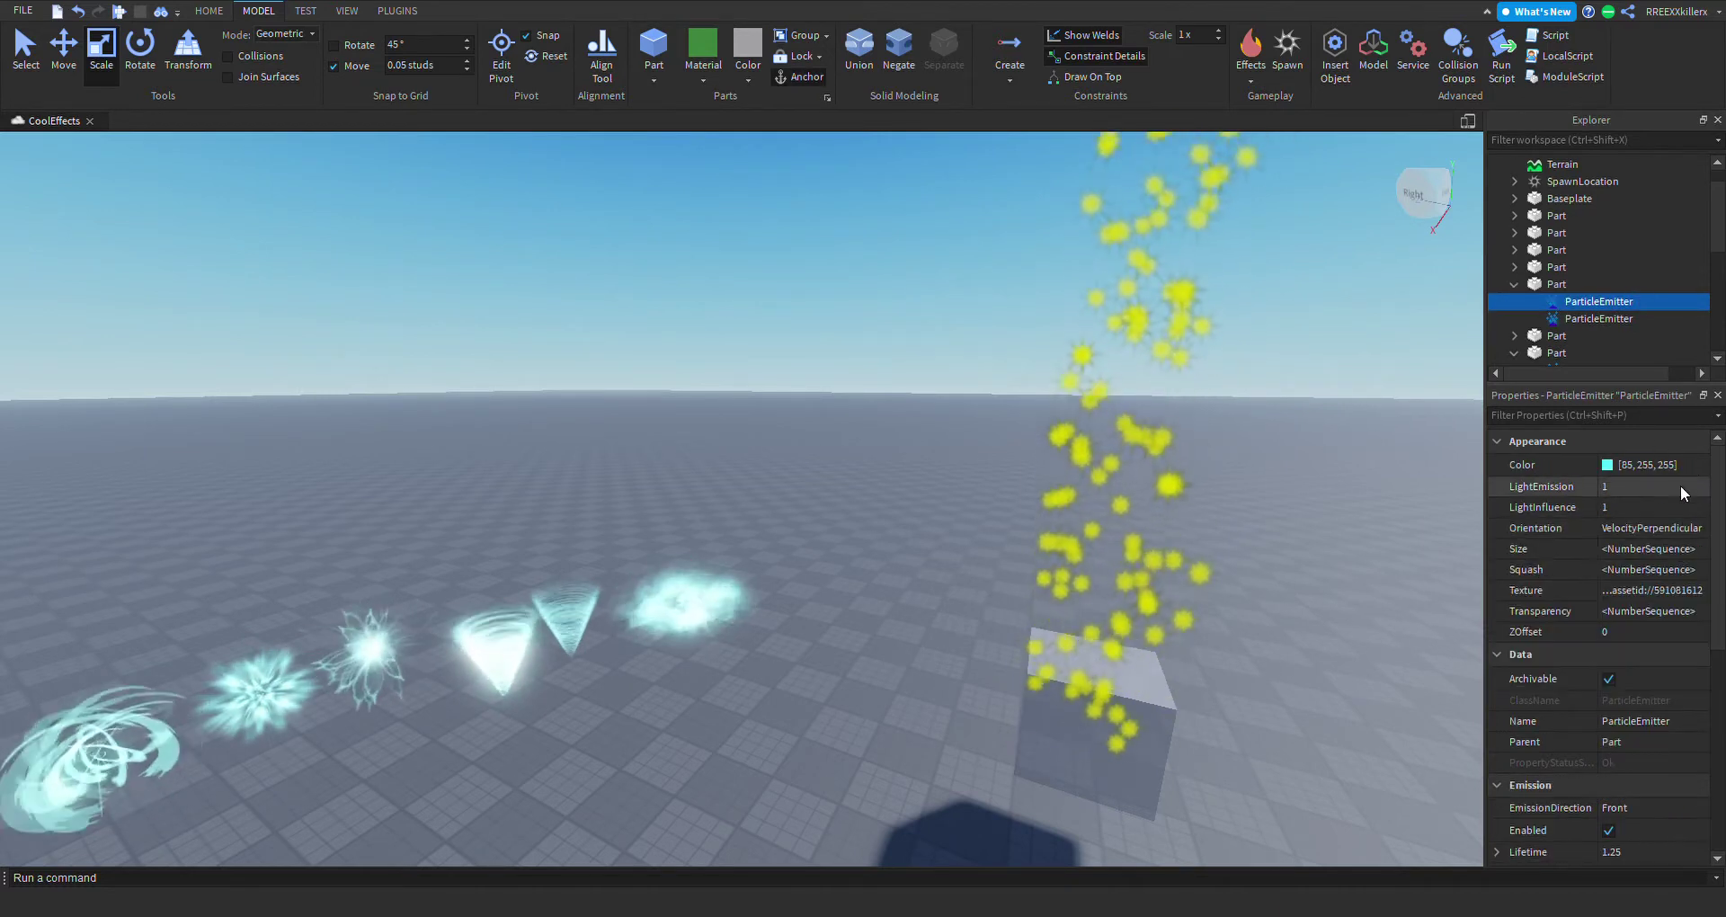
Copy the cyan cloud emitter's Texture ID and set it as the yellow ParticleEmitter's Texture: rbxassetid://591081612.
left_click(1658, 589)
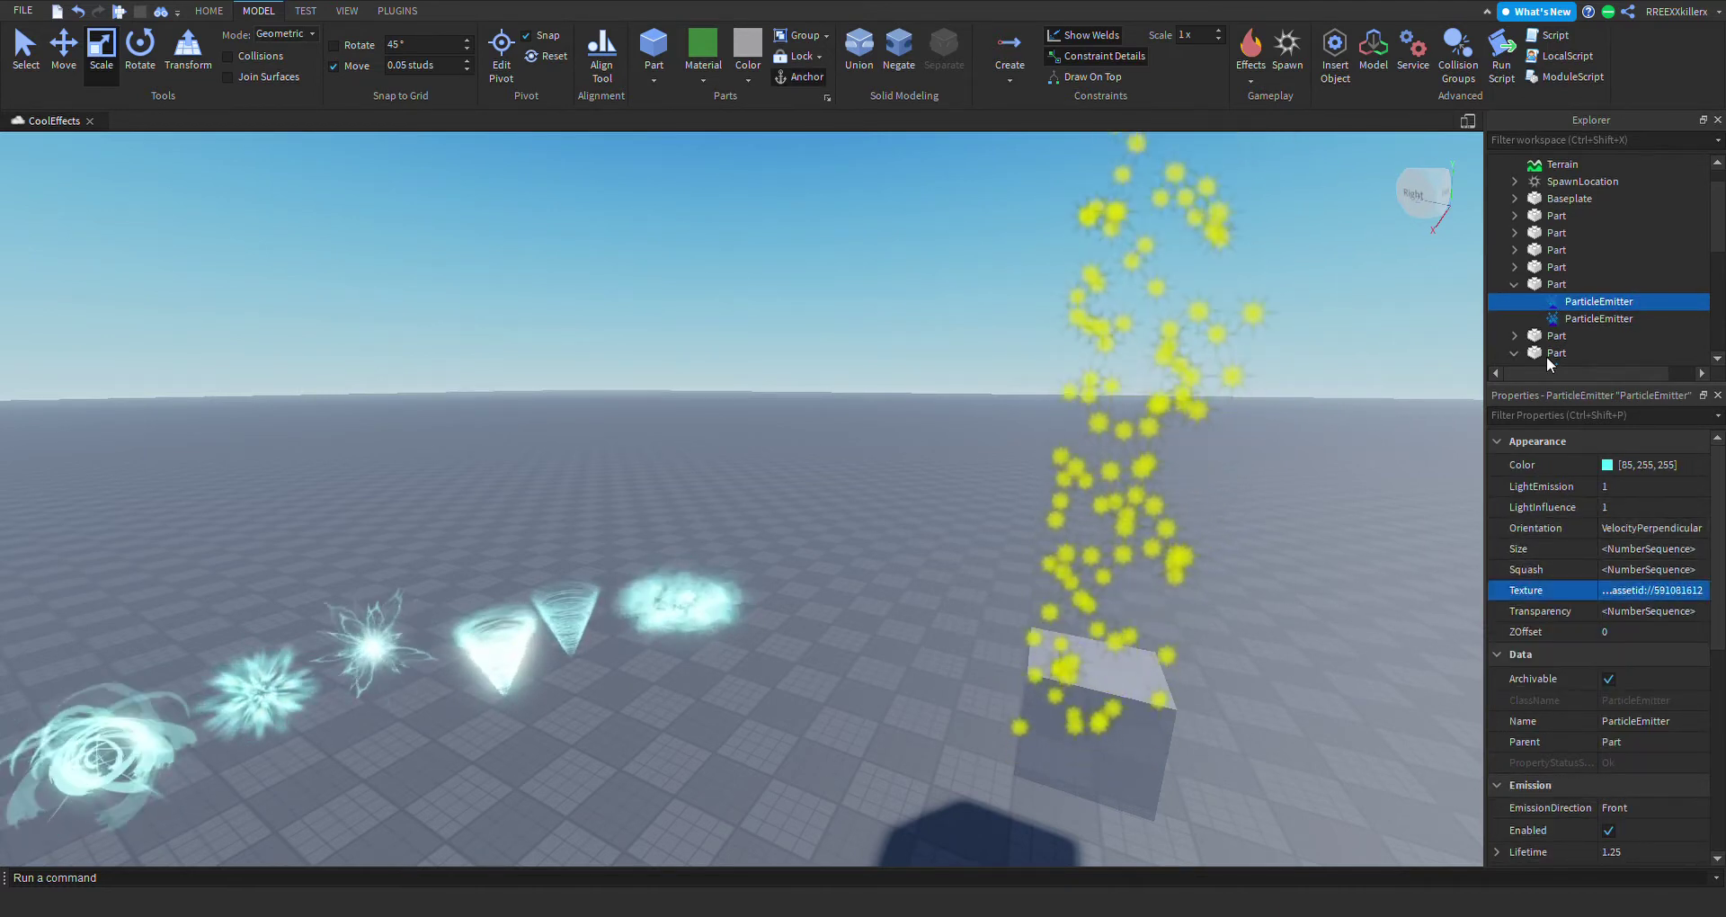
left_click(1515, 284)
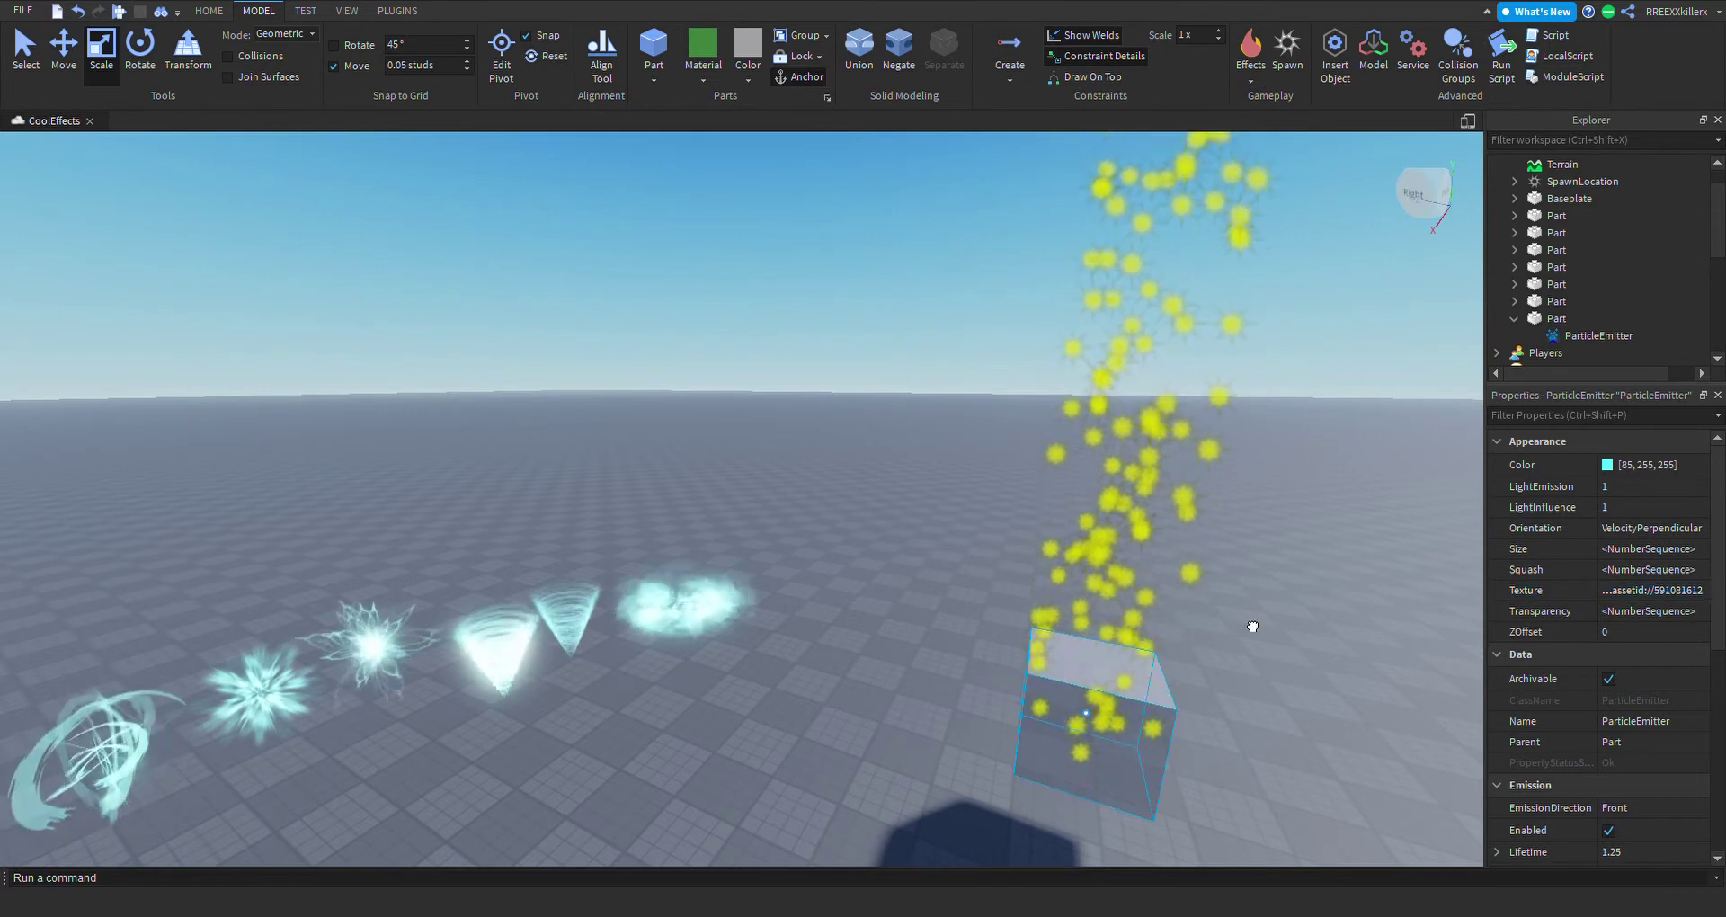
left_click(1572, 319)
left_click(1573, 336)
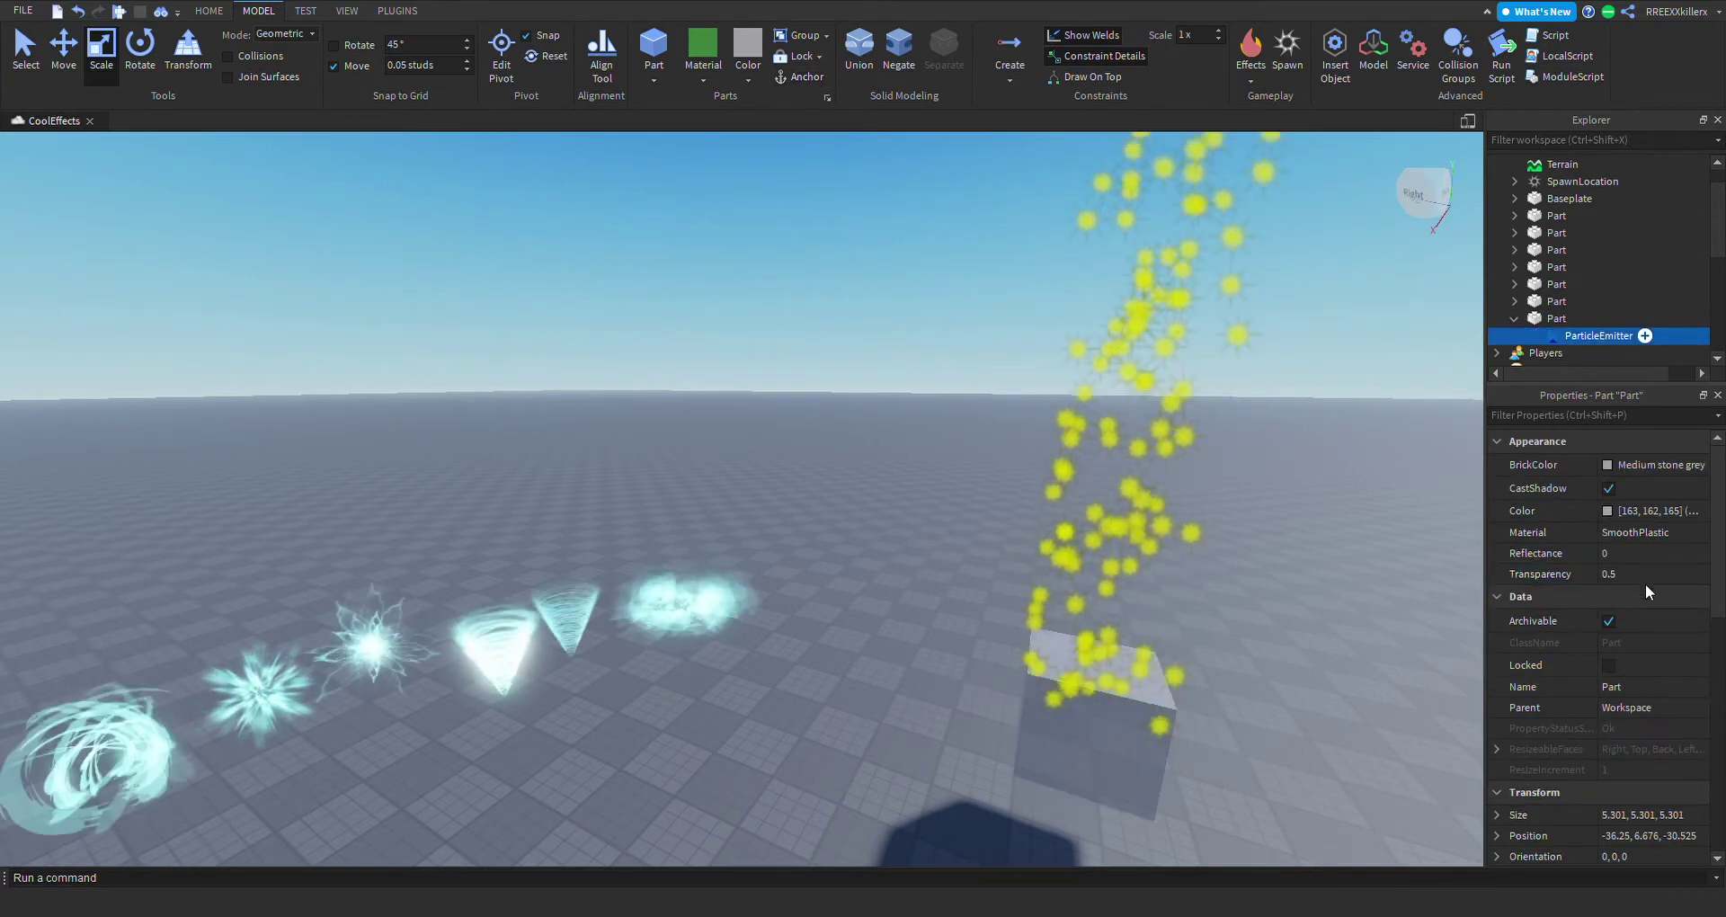
left_click(1660, 609)
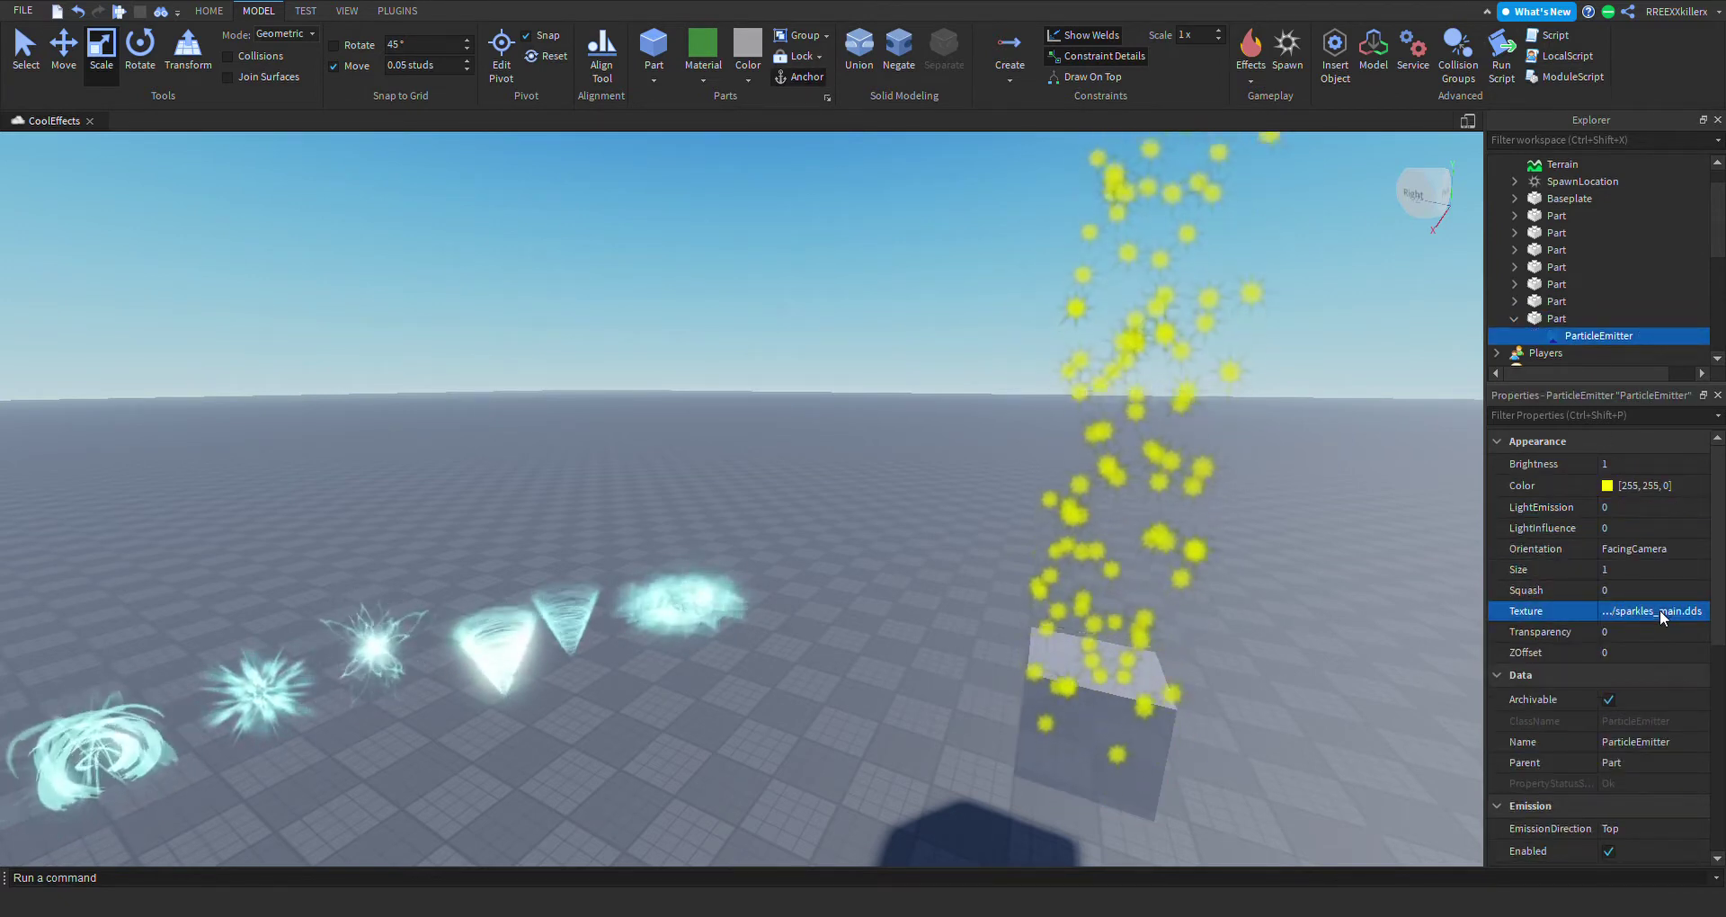
type("rbxassetid://591081612")
key("Return")
Set the ParticleEmitter's LightEmission to 1 and examine the glowing cloud particles up close.
right_click_drag(1230, 503, 1228, 505)
key("w")
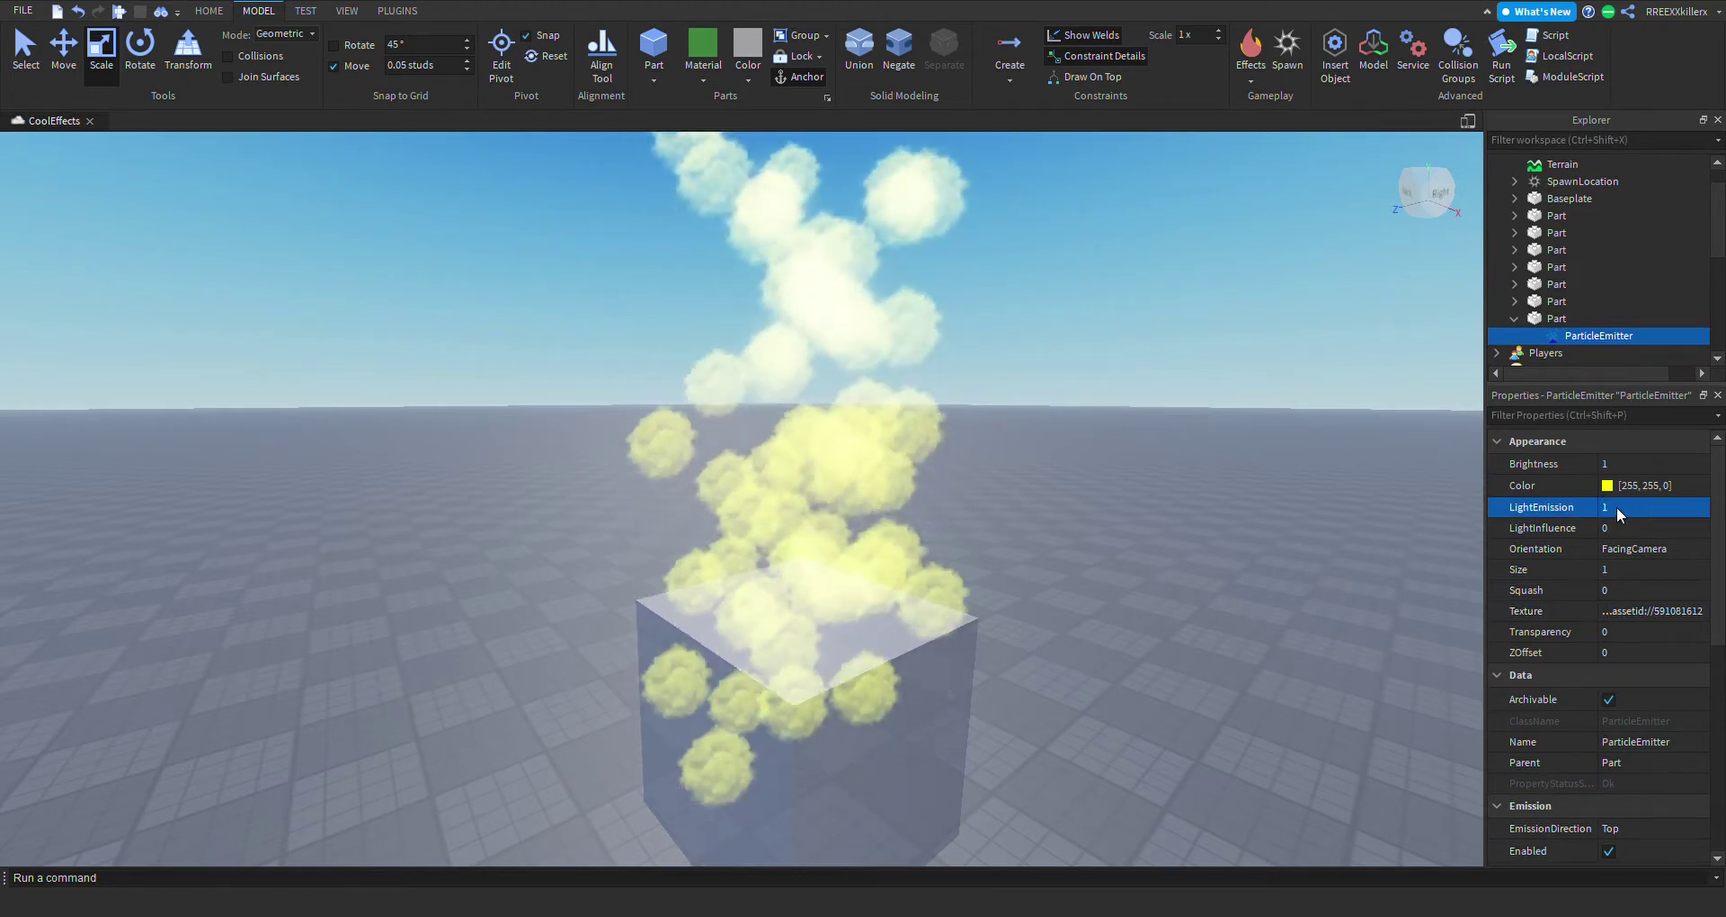
right_click_drag(1253, 537, 1253, 537)
key("w")
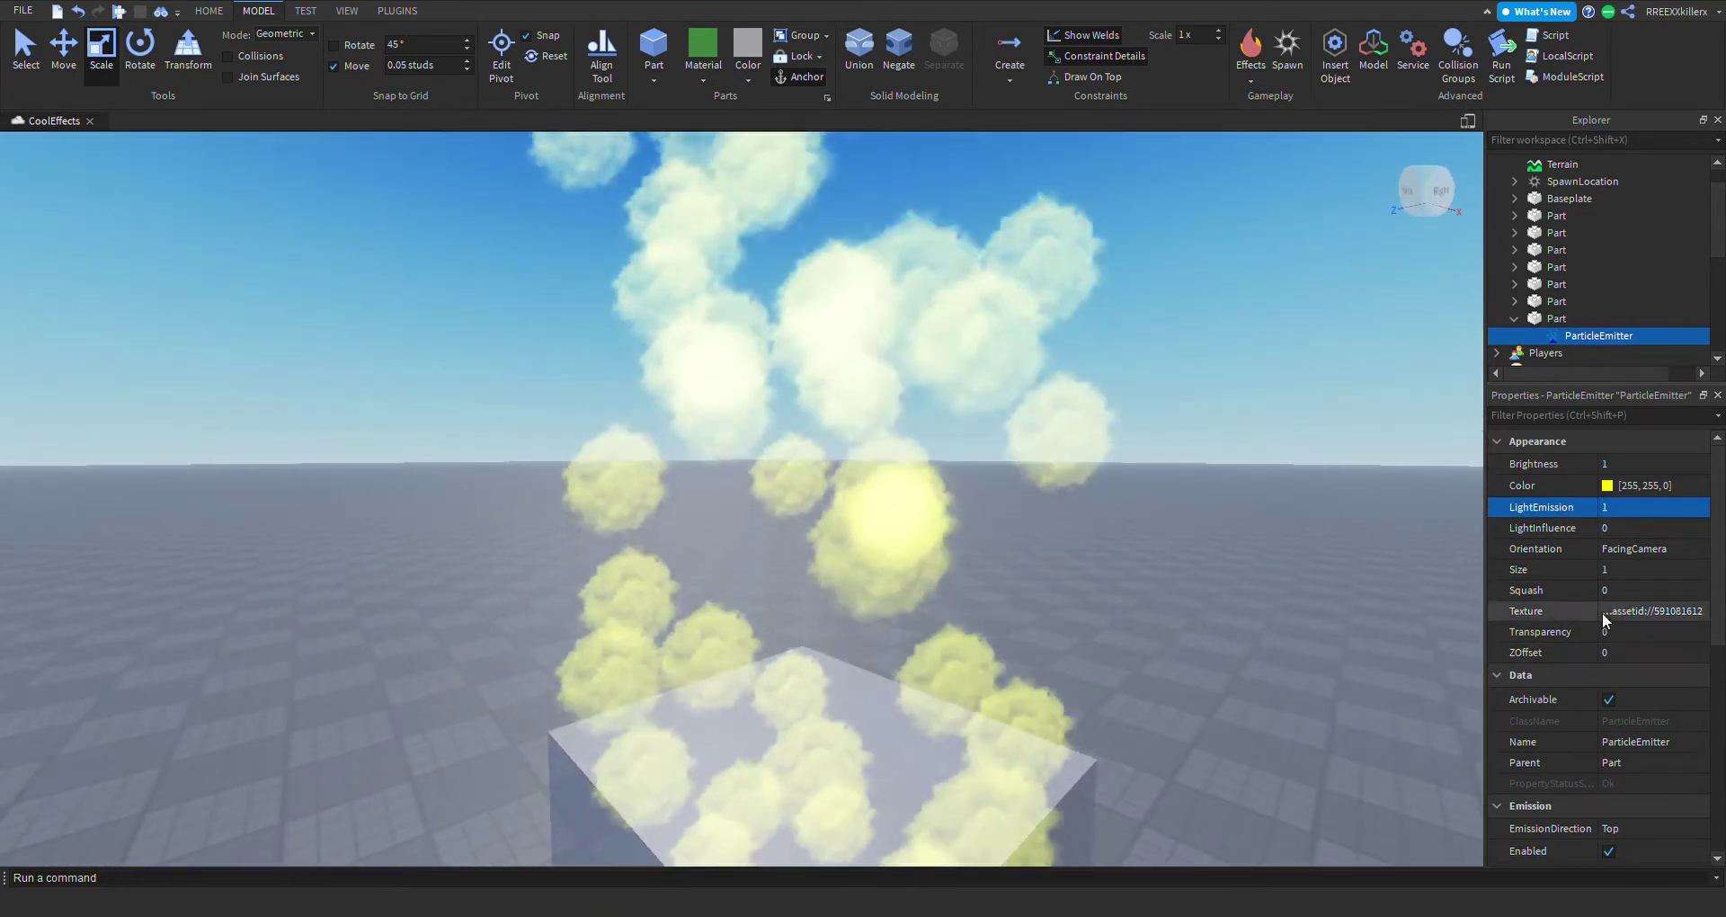
Try Transparency values of 0.1 and 1 on the ParticleEmitter and return it to 0.
left_click(1615, 633)
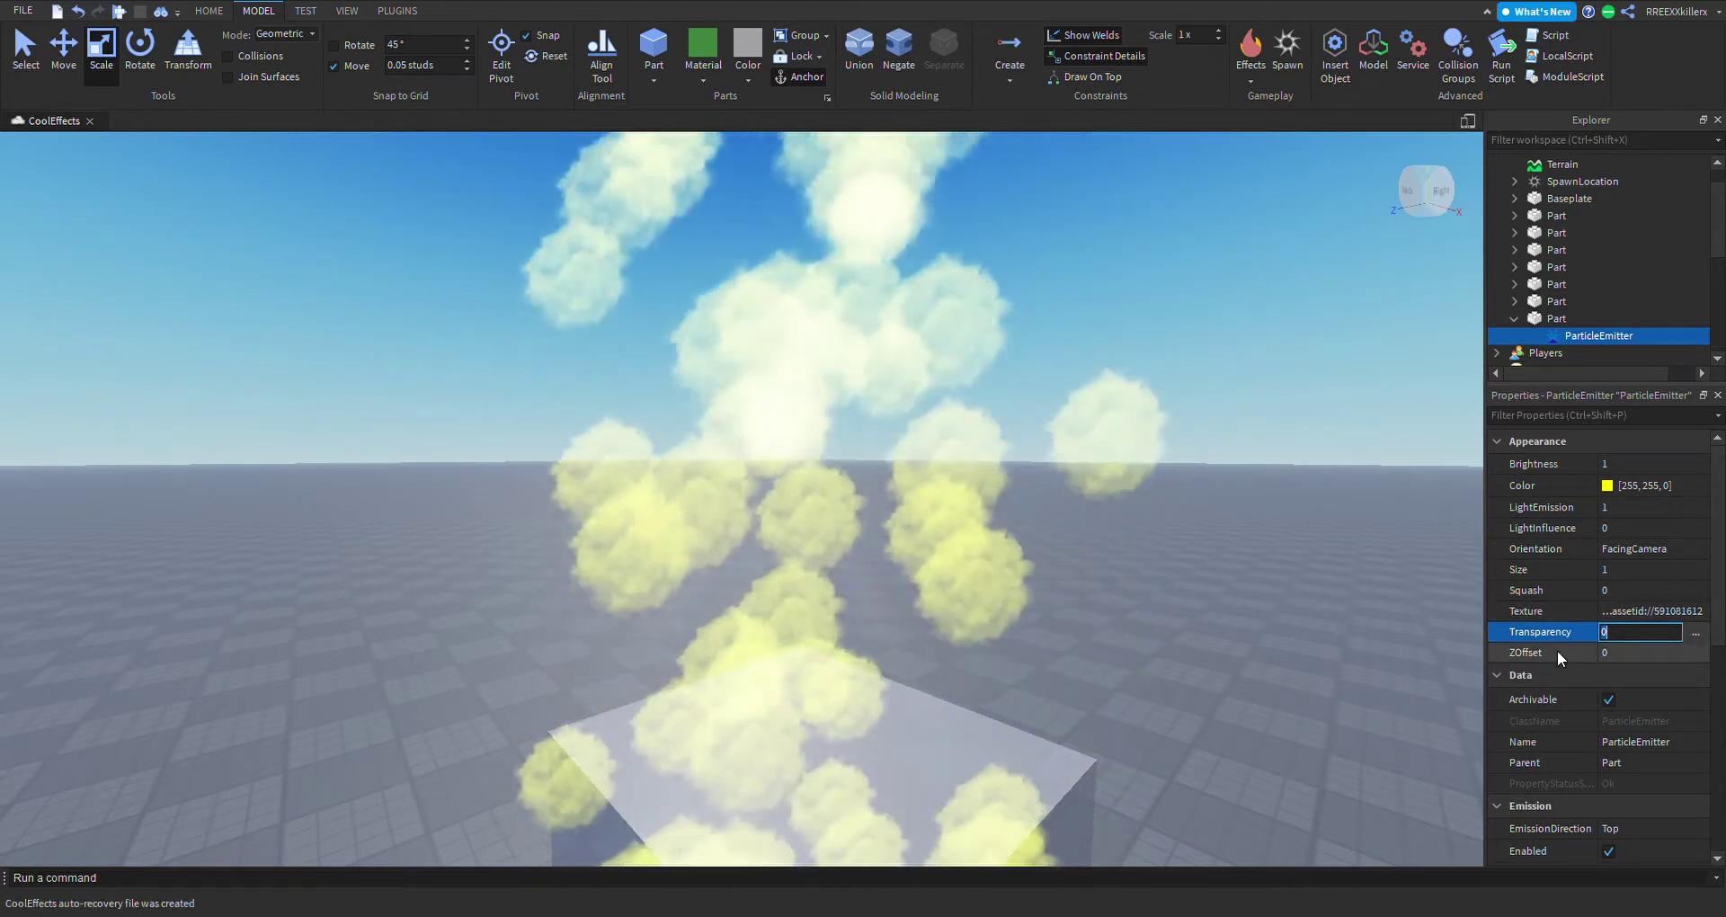
type("0.1")
key("Return")
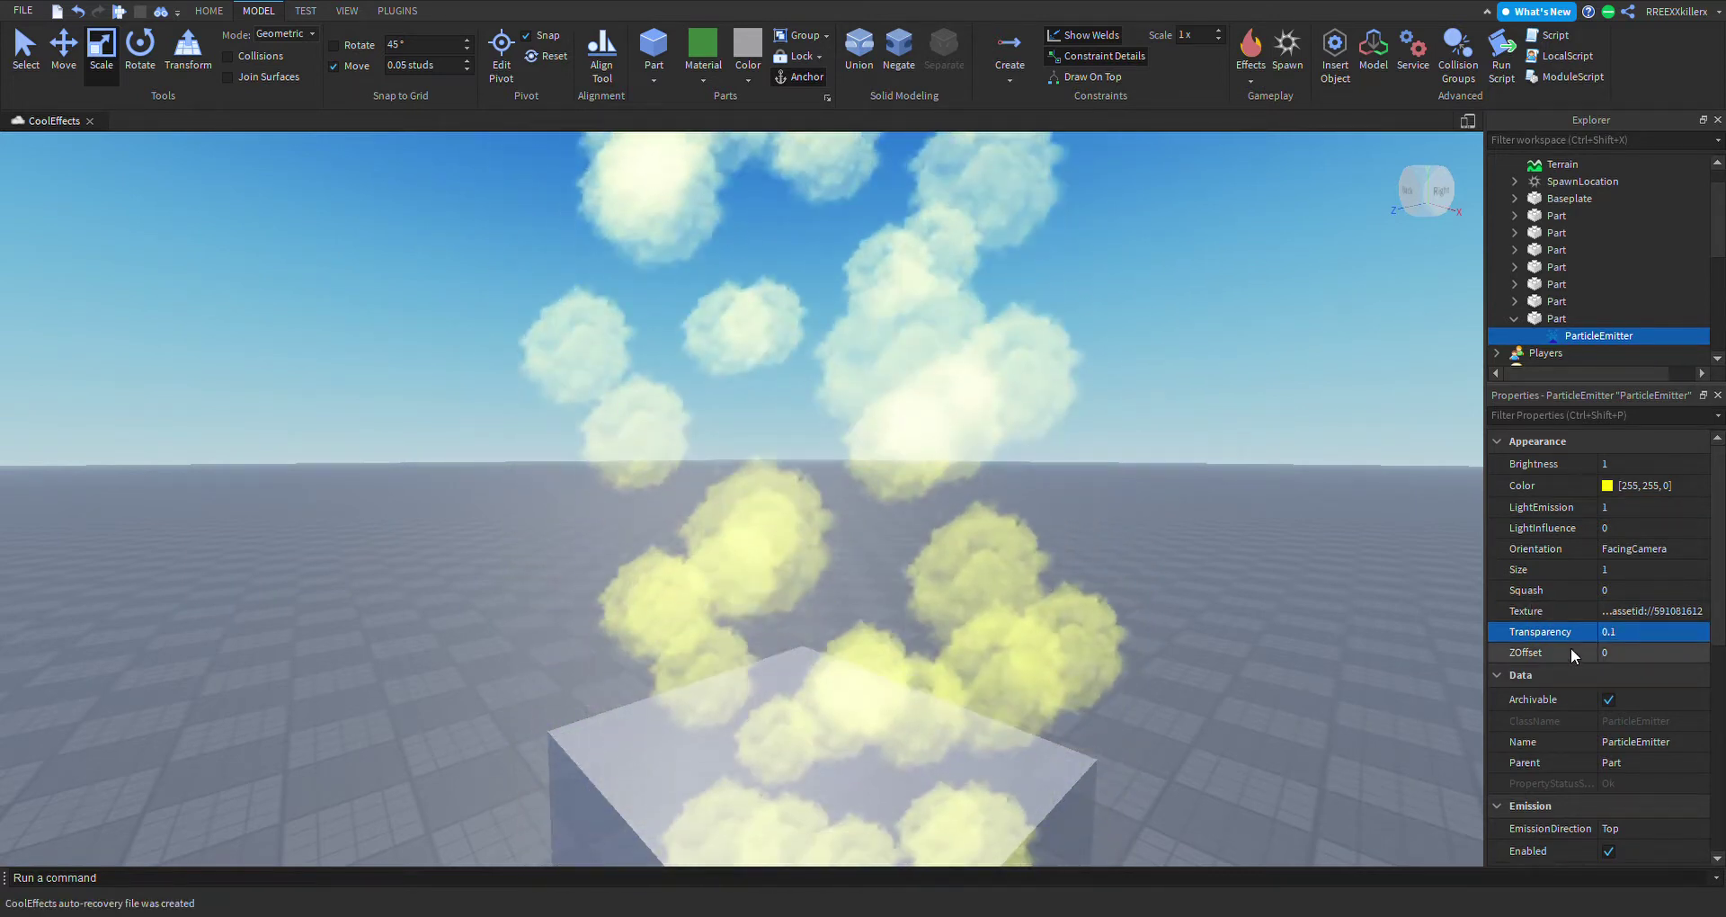
scroll(1118, 416, "down", 3)
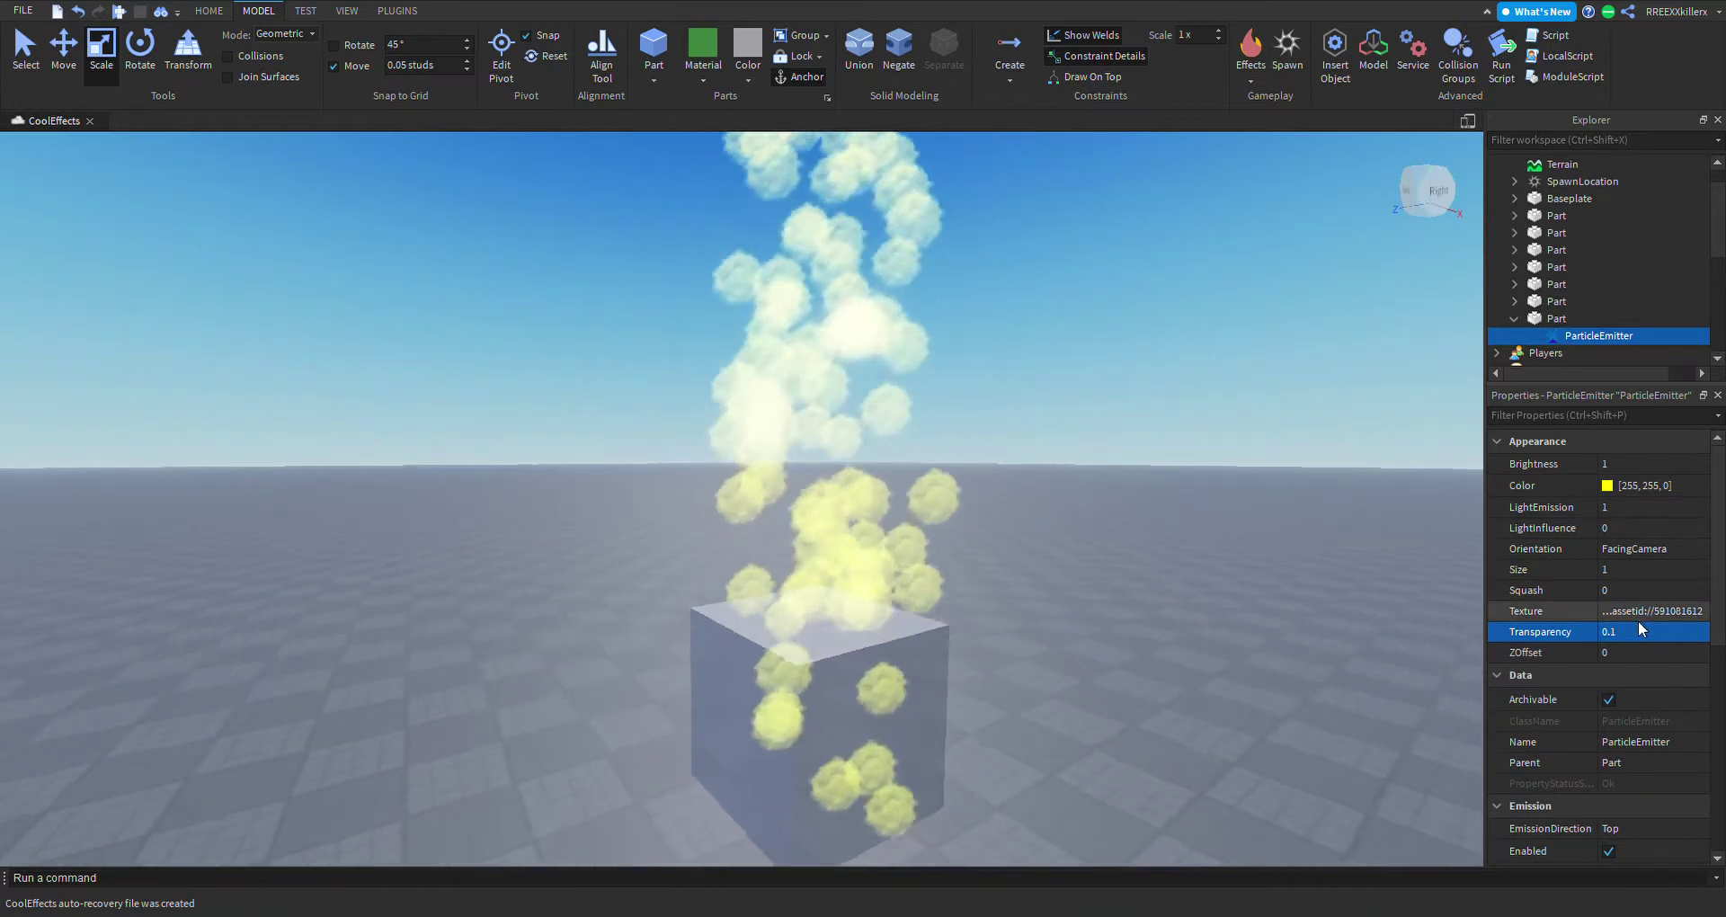
left_click(1635, 631)
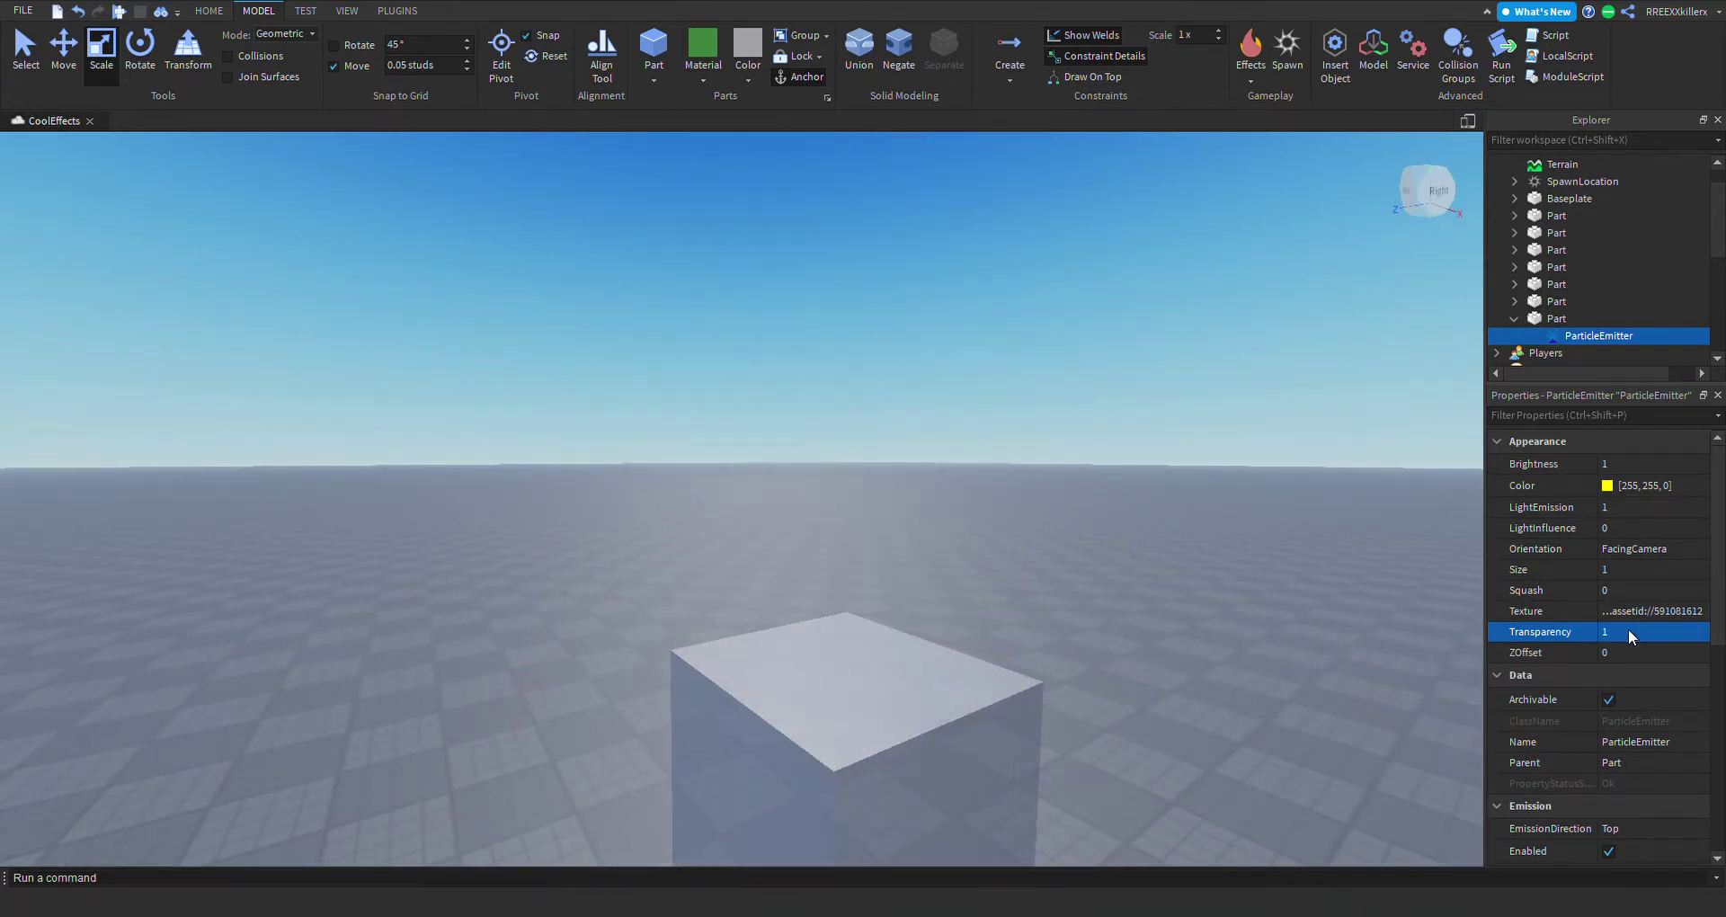
left_click(1627, 629)
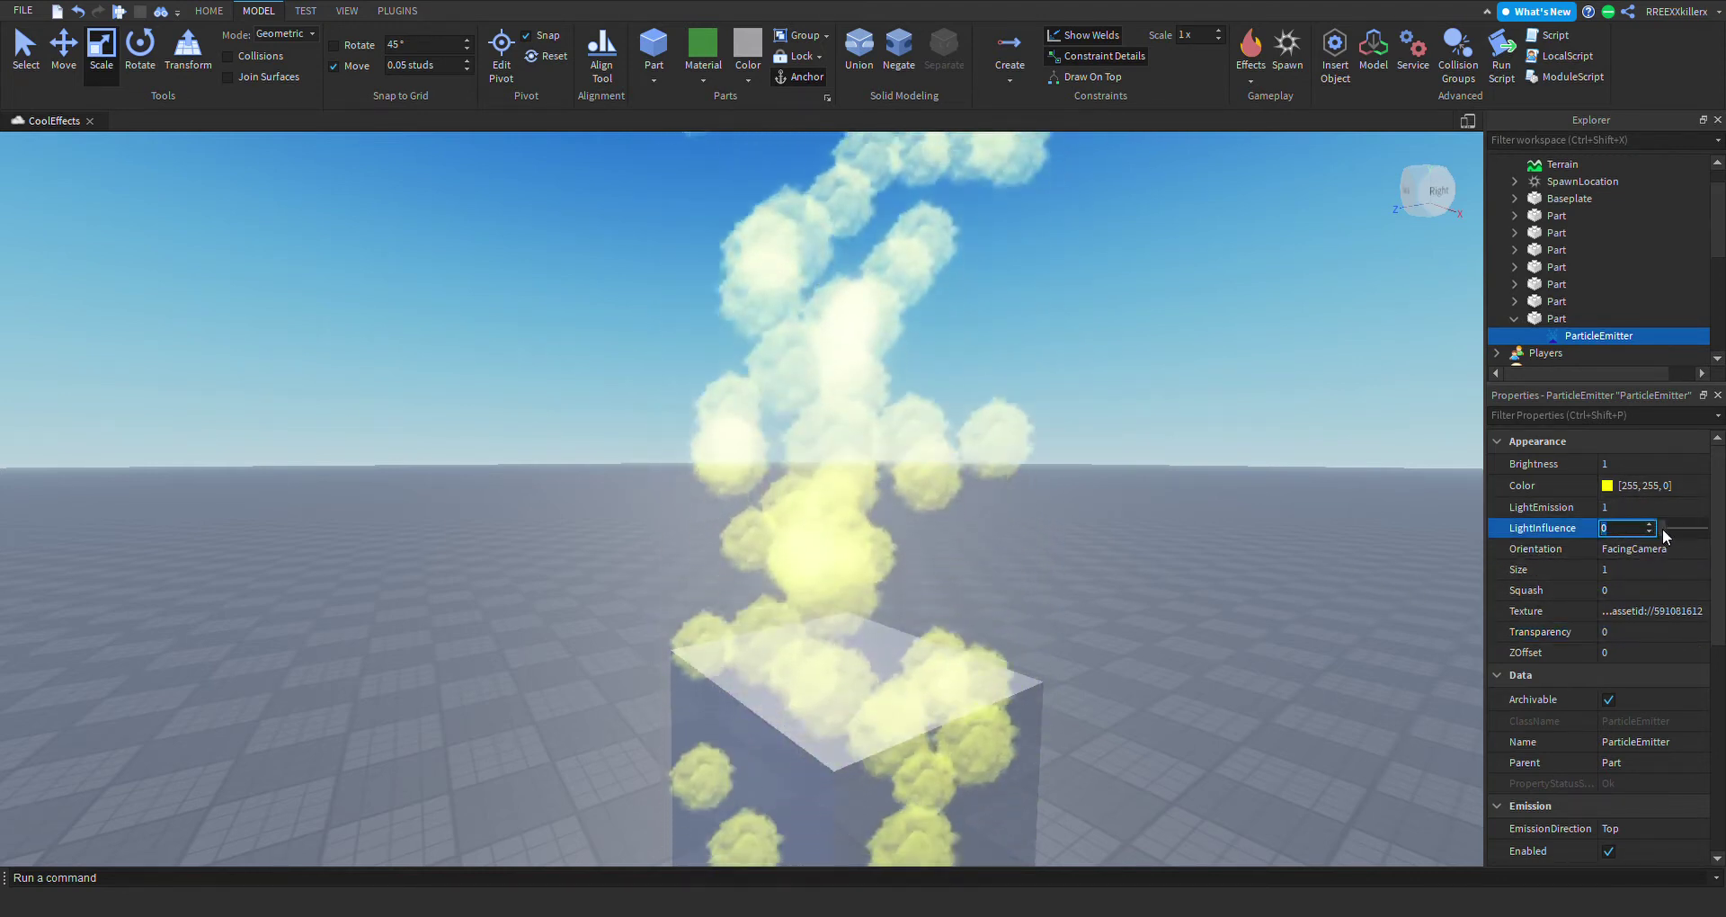
Set the ParticleEmitter's LightInfluence to 1 and look at the particles from a higher angle.
type("1")
scroll(1662, 529, "down", 1)
right_click_drag(1186, 635, 1221, 627)
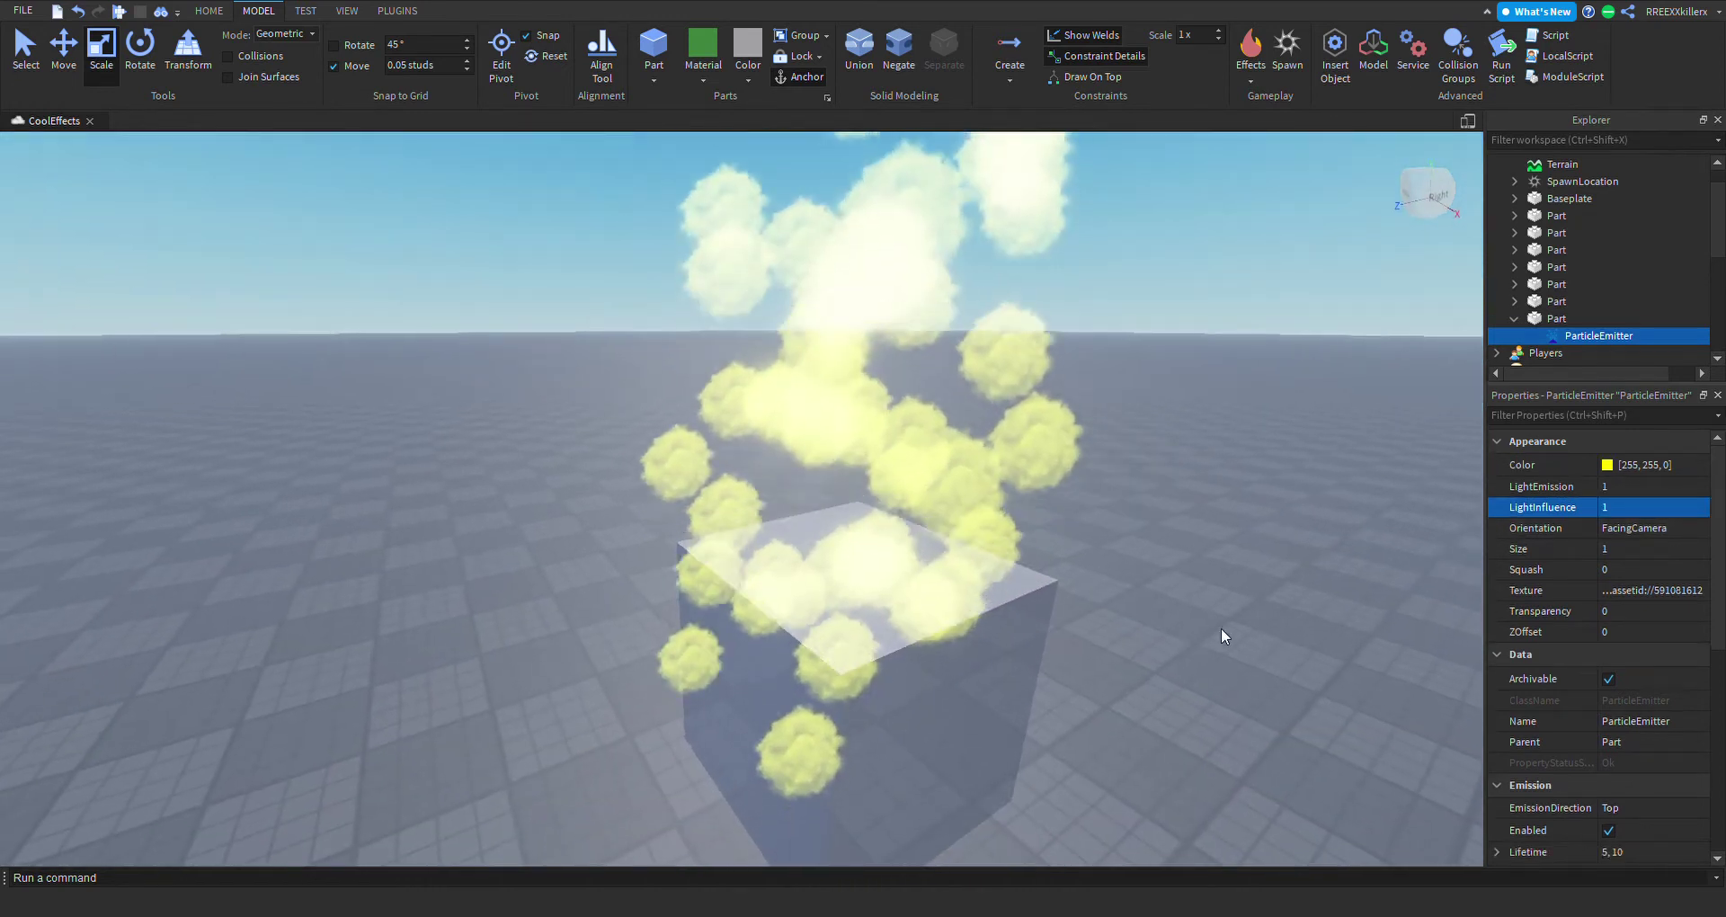
Set the ParticleEmitter's ZOffset to 1 and view the effect from another angle.
scroll(1680, 636, "down", 3)
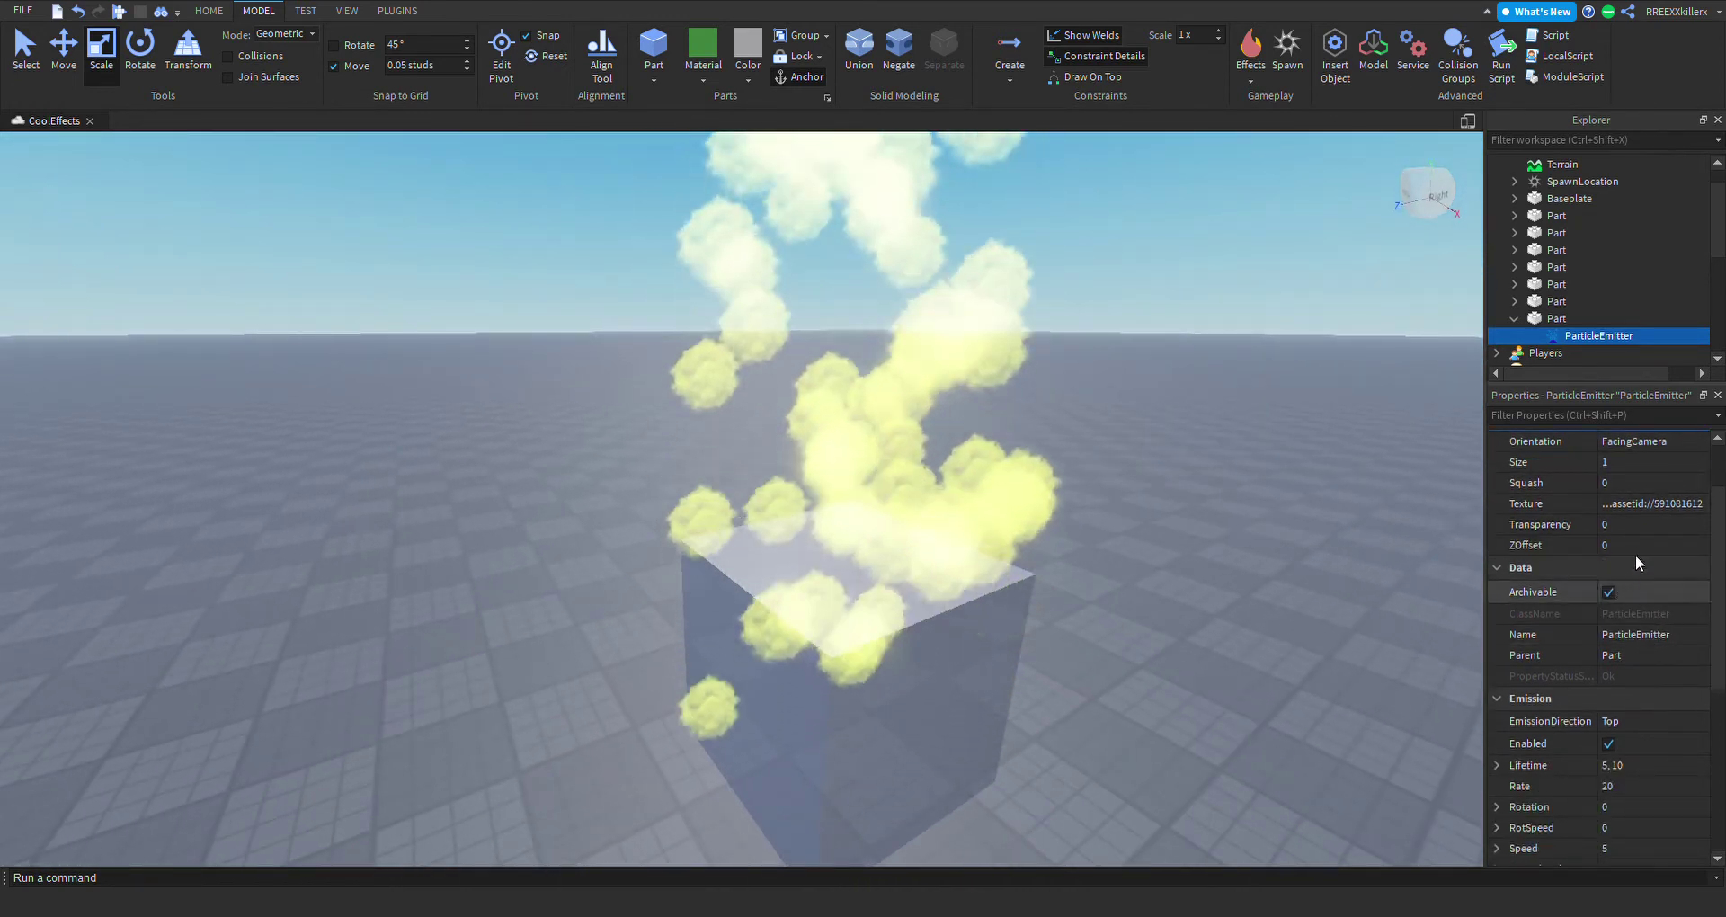
left_click(1631, 543)
key("Return")
right_click_drag(1433, 500, 1533, 551)
scroll(1433, 500, "down", 3)
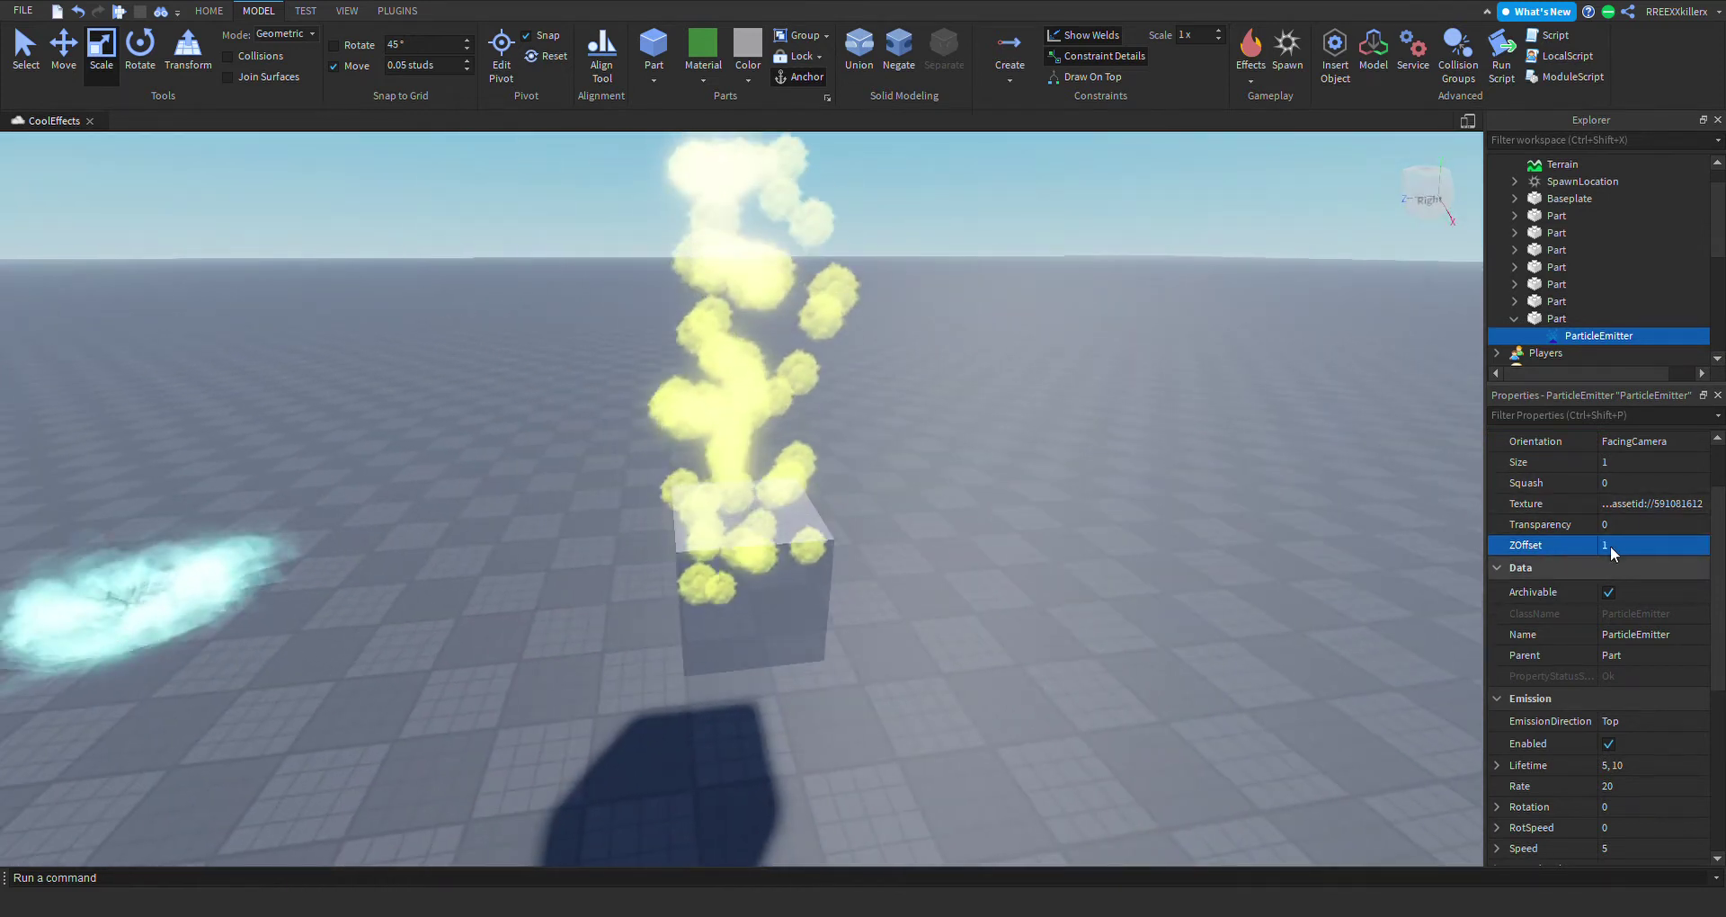
Set the ParticleEmitter's ZOffset to 50 and look around the part for the particles.
left_click(1609, 547)
type("50")
key("Return")
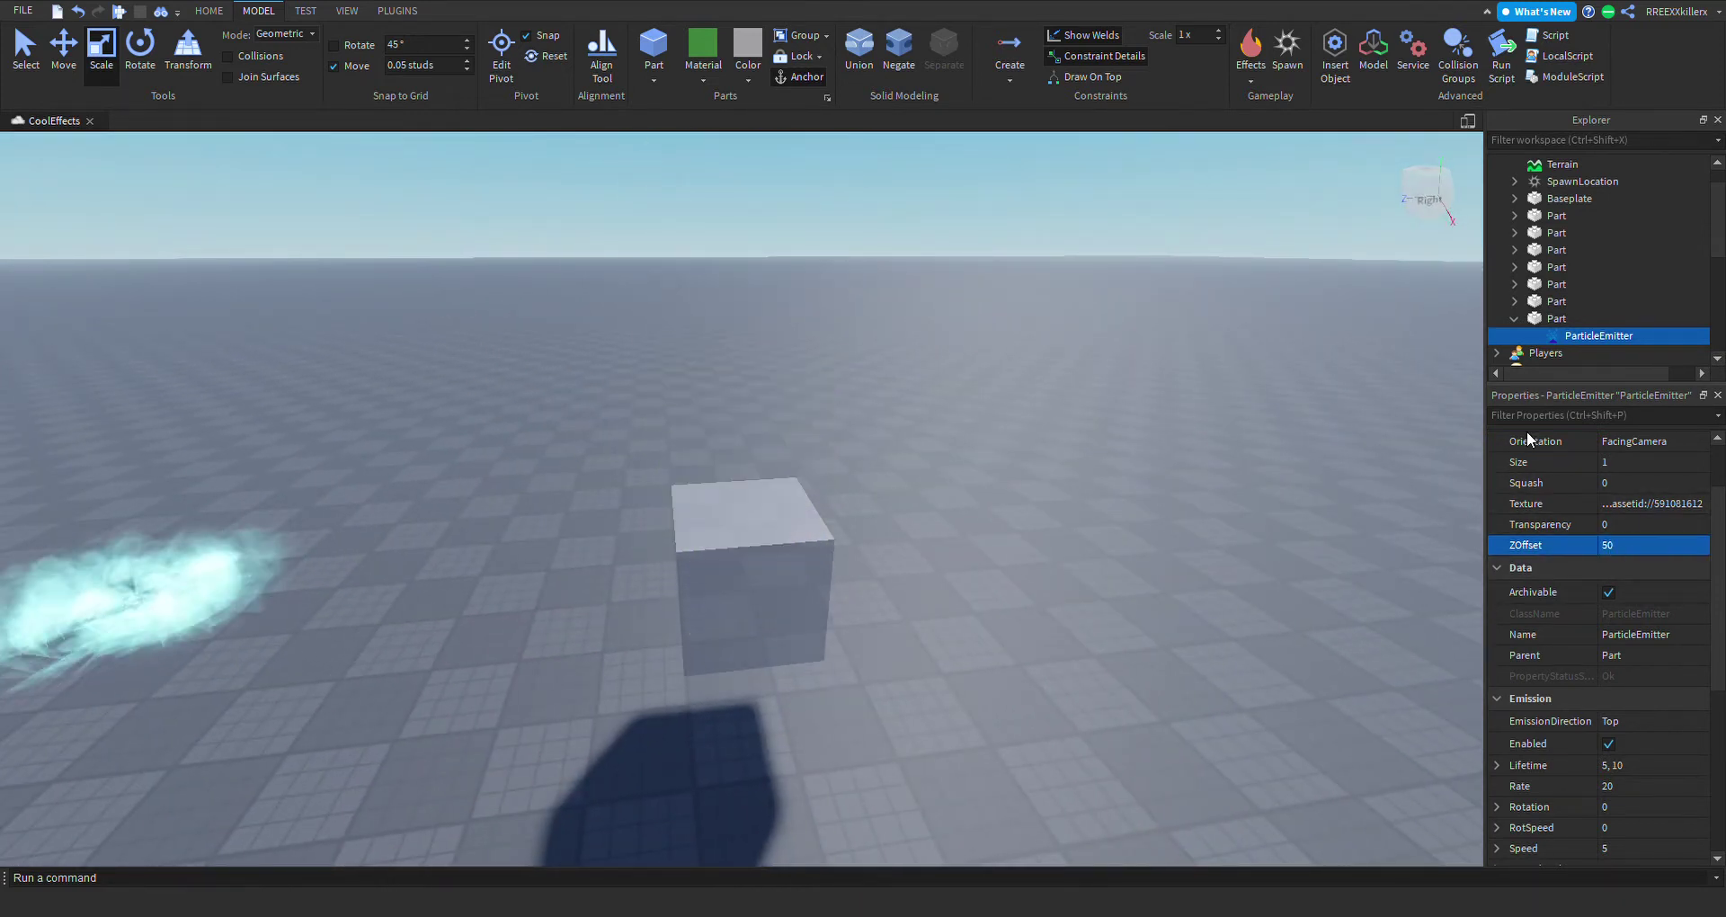
key("a")
mouse_move(1074, 440)
right_mouse_down()
mouse_move(1097, 440)
mouse_move(1068, 441)
right_mouse_up()
key("s")
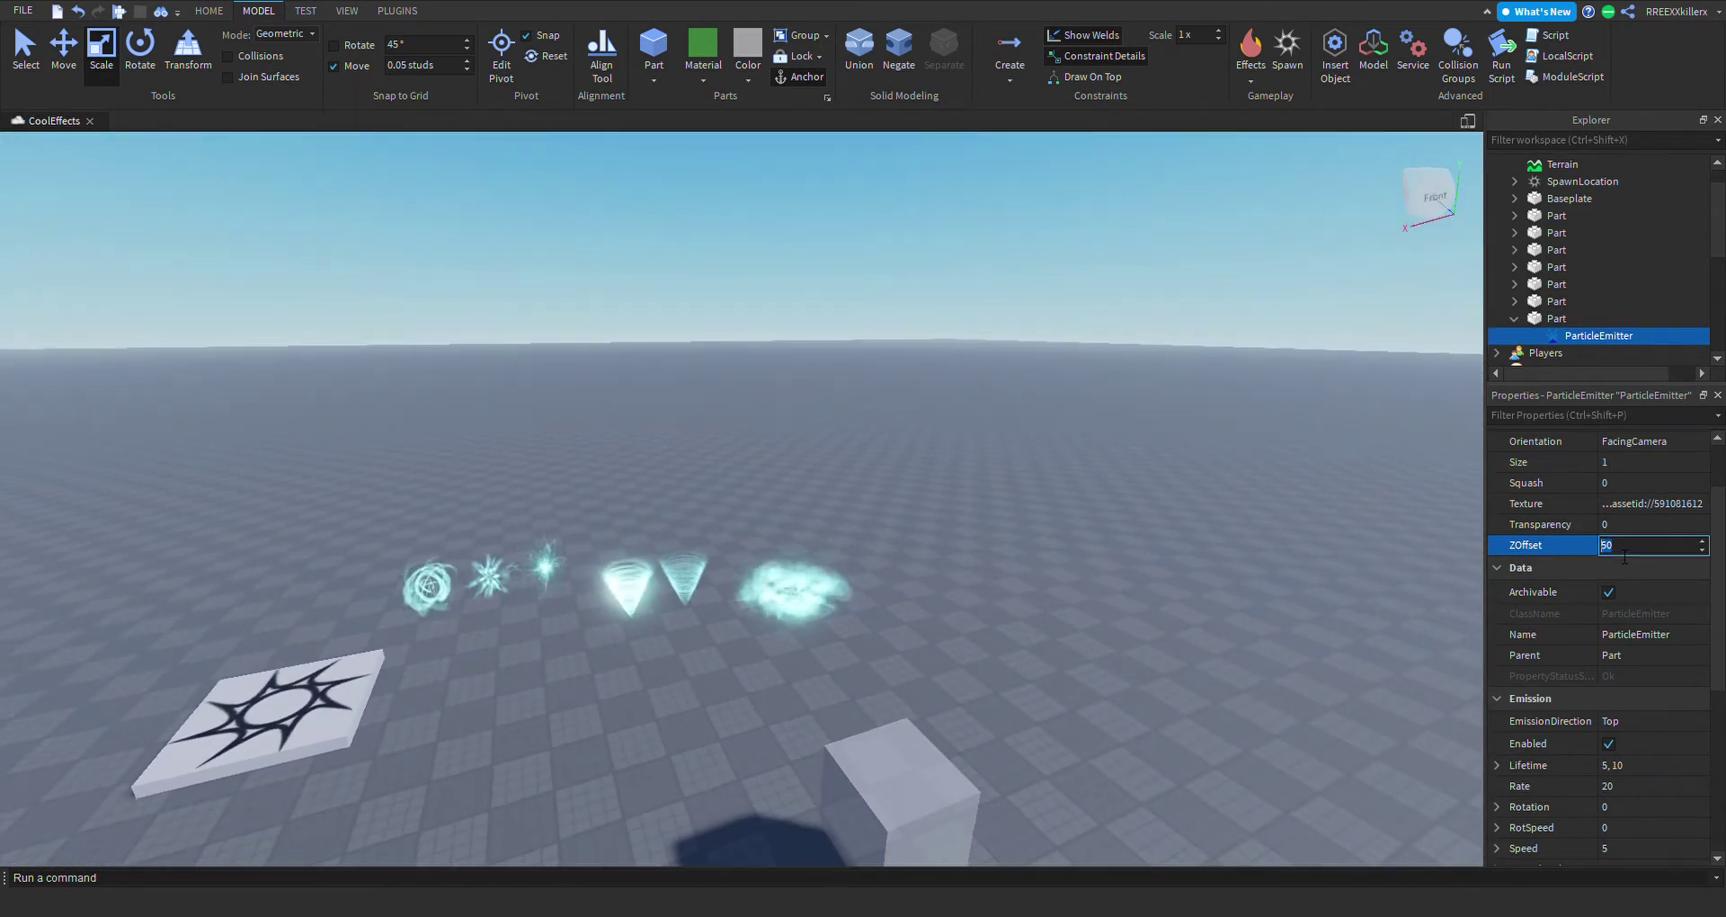
Set the ParticleEmitter's ZOffset to 20 and examine the particles from several angles and distances.
key("Return")
right_click_drag(1238, 587, 1238, 583)
key("d")
key("w")
key("s")
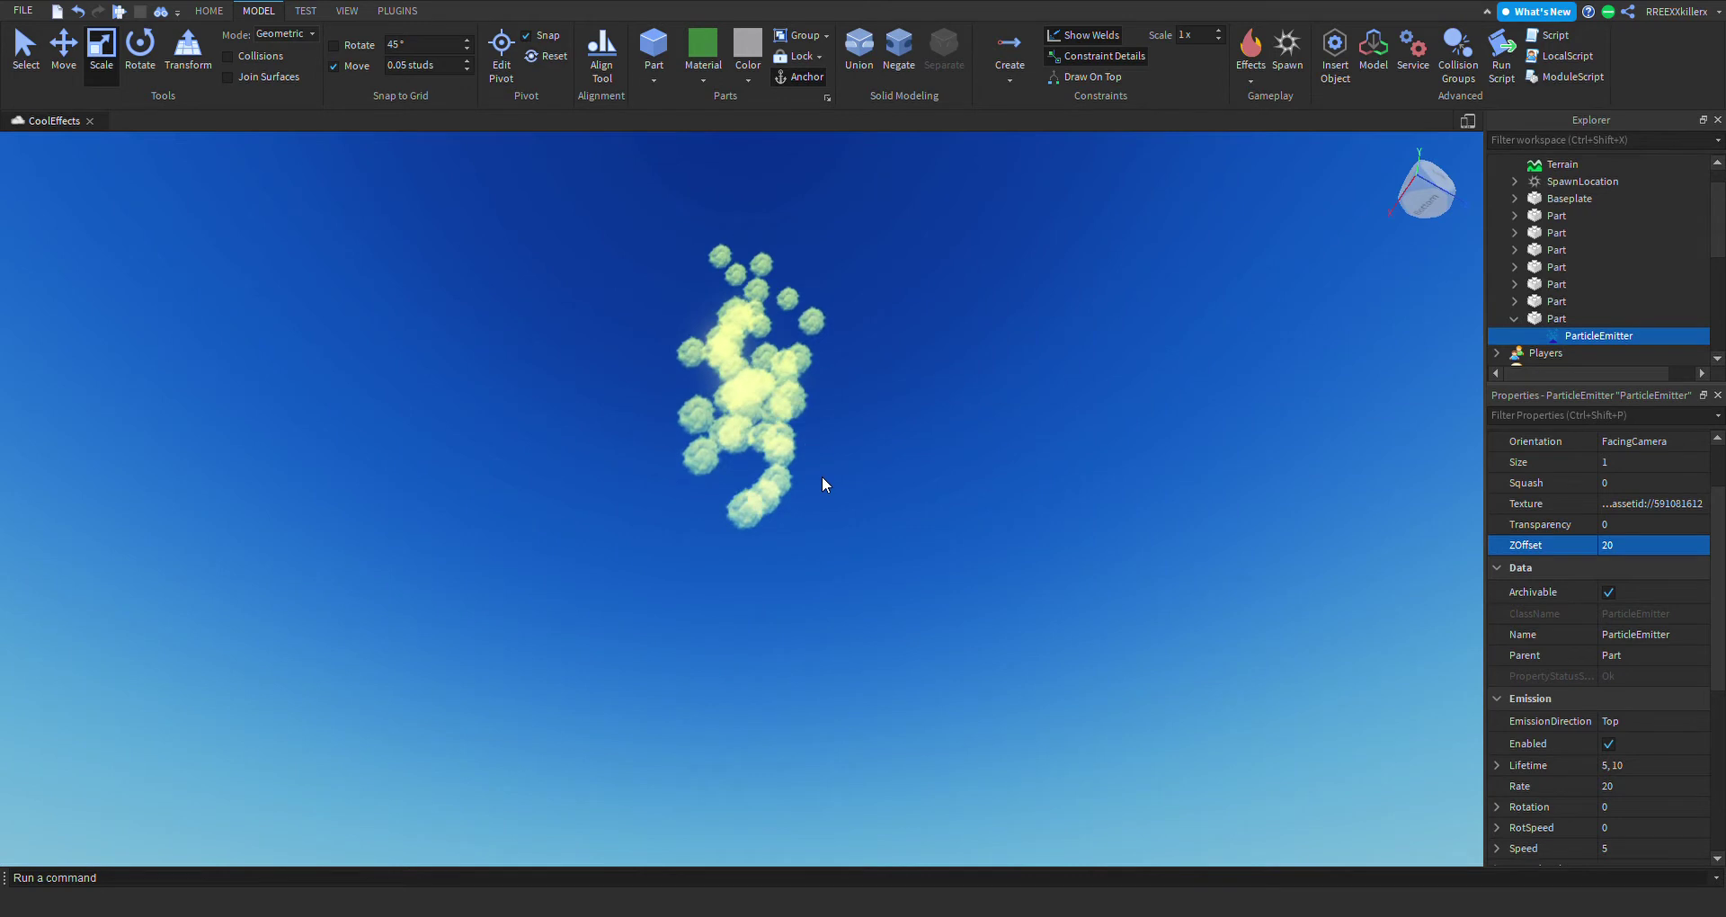
mouse_move(908, 358)
right_mouse_down()
mouse_move(909, 391)
mouse_move(908, 351)
right_mouse_up()
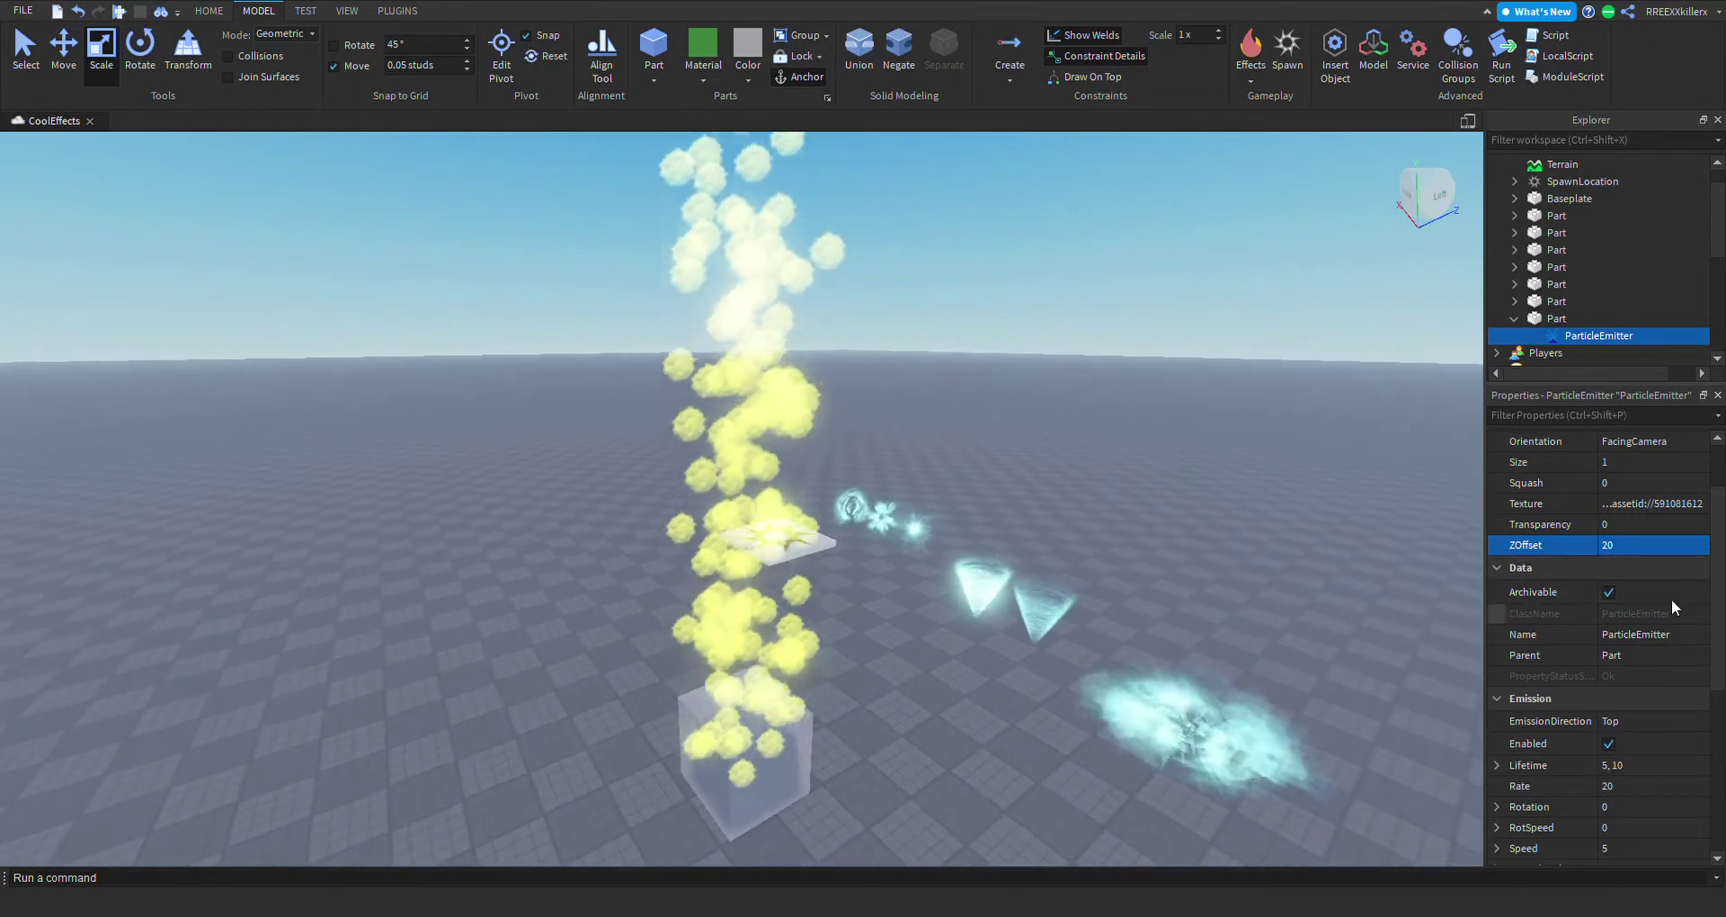
Reset the ParticleEmitter's ZOffset to 0.
left_click(1637, 543)
type("0")
key("Return")
Rename the ParticleEmitter to youallbutifulhoomans and view its effect around the part.
scroll(1633, 673, "down", 2)
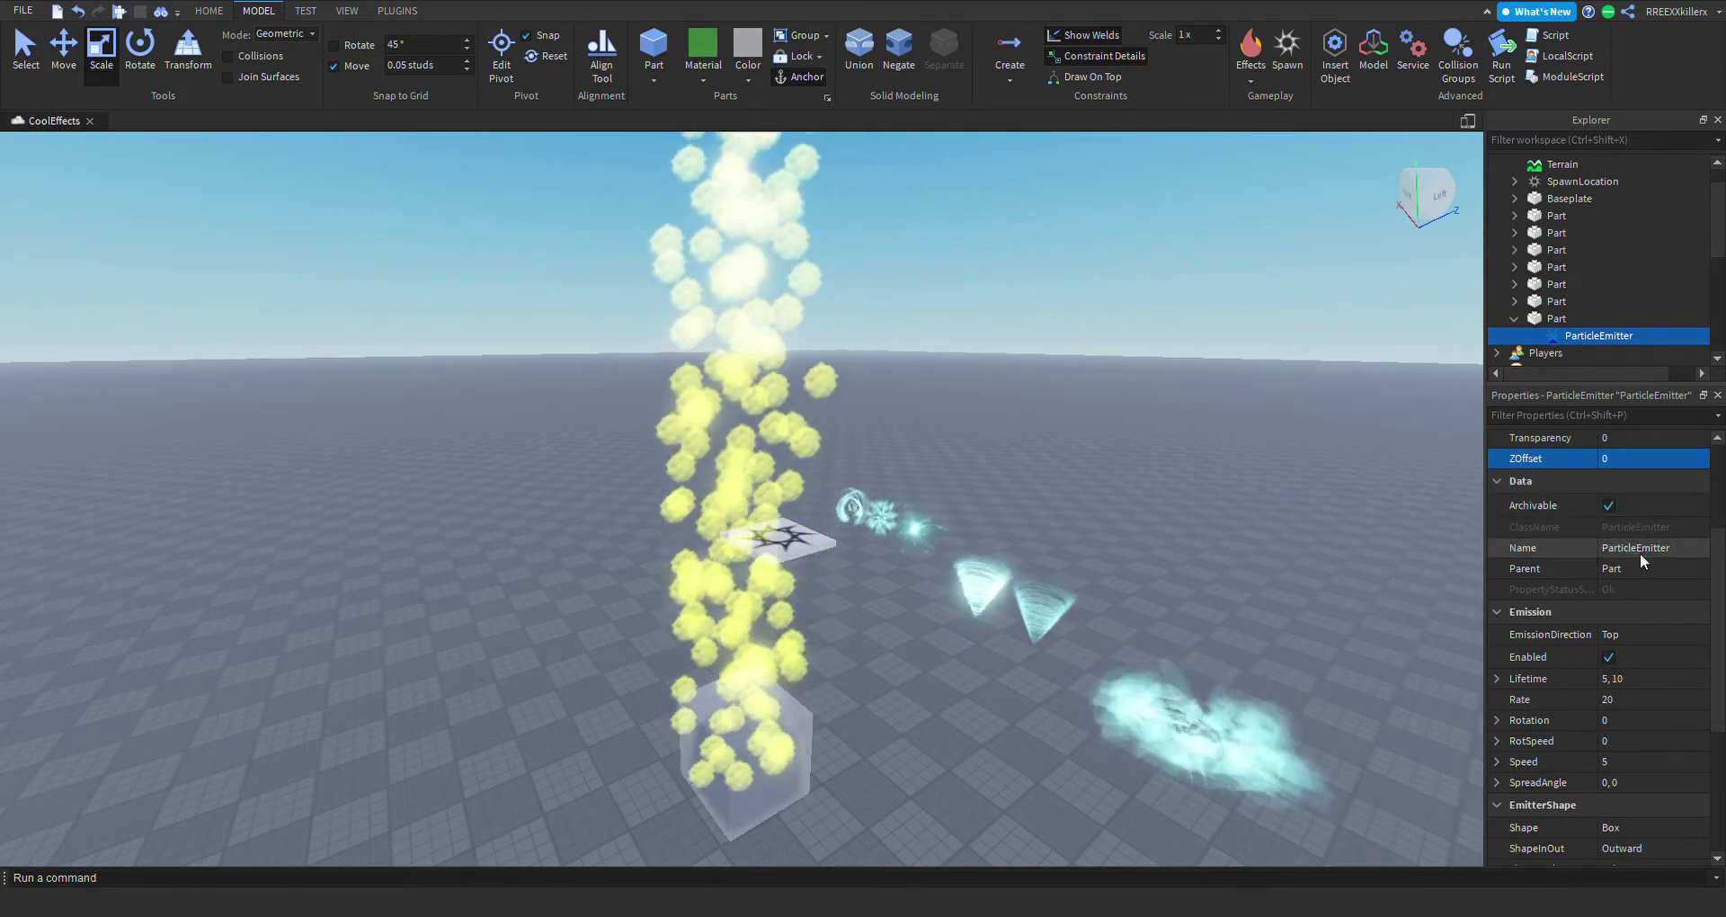
right_click_drag(1146, 520, 1129, 576)
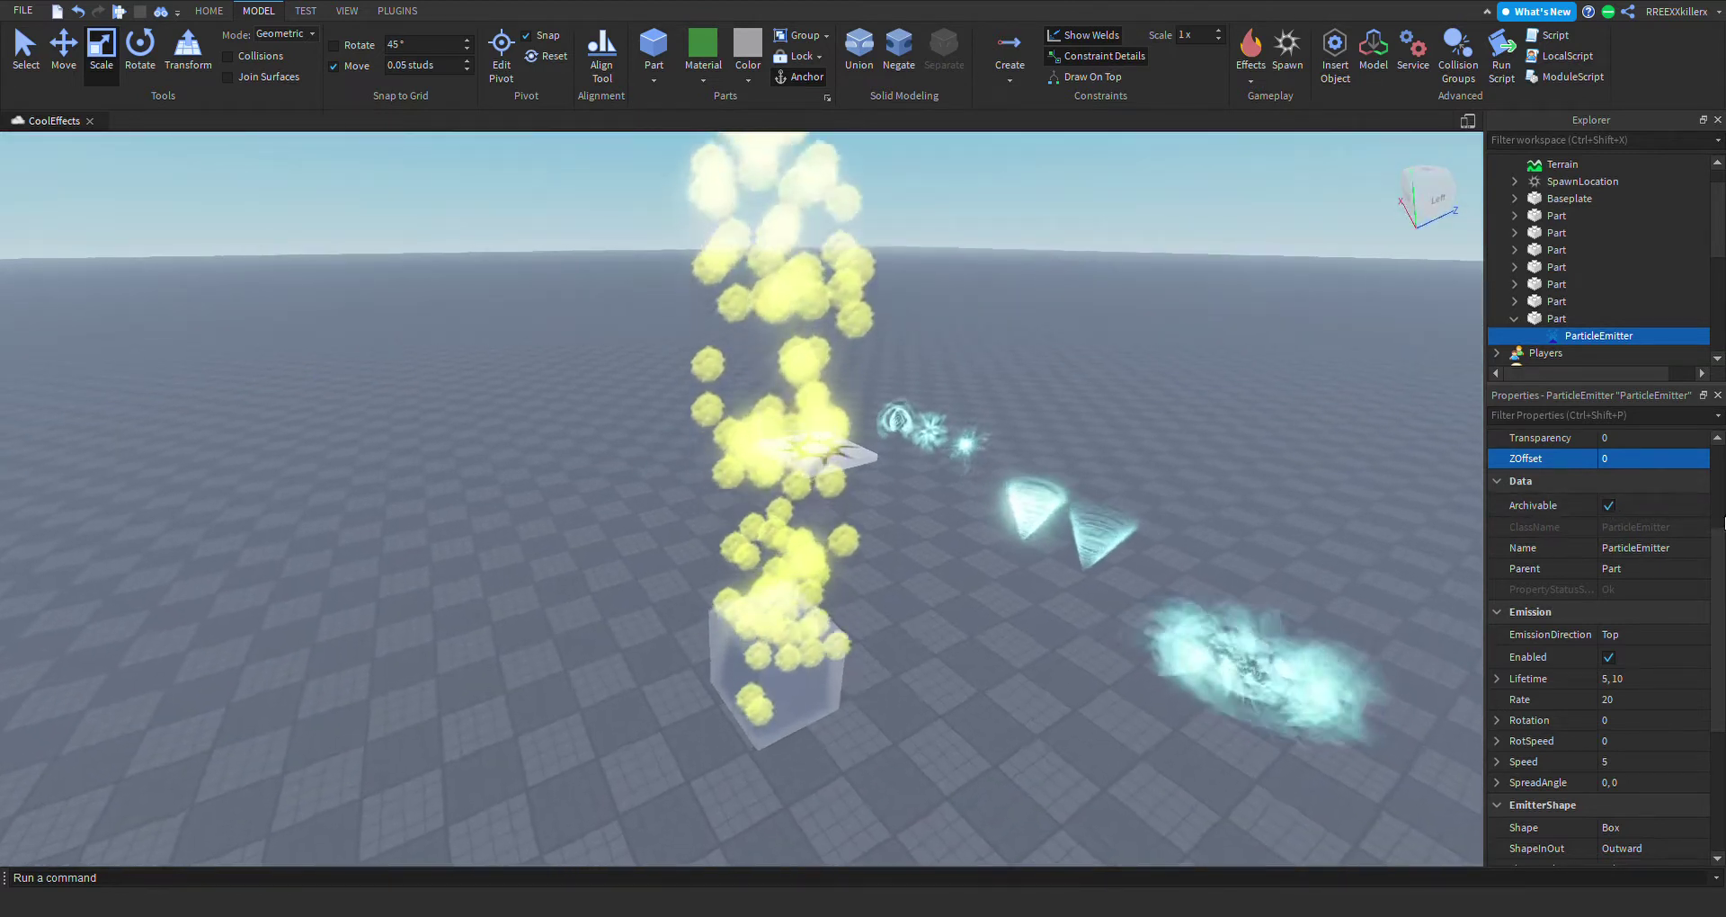
key("w")
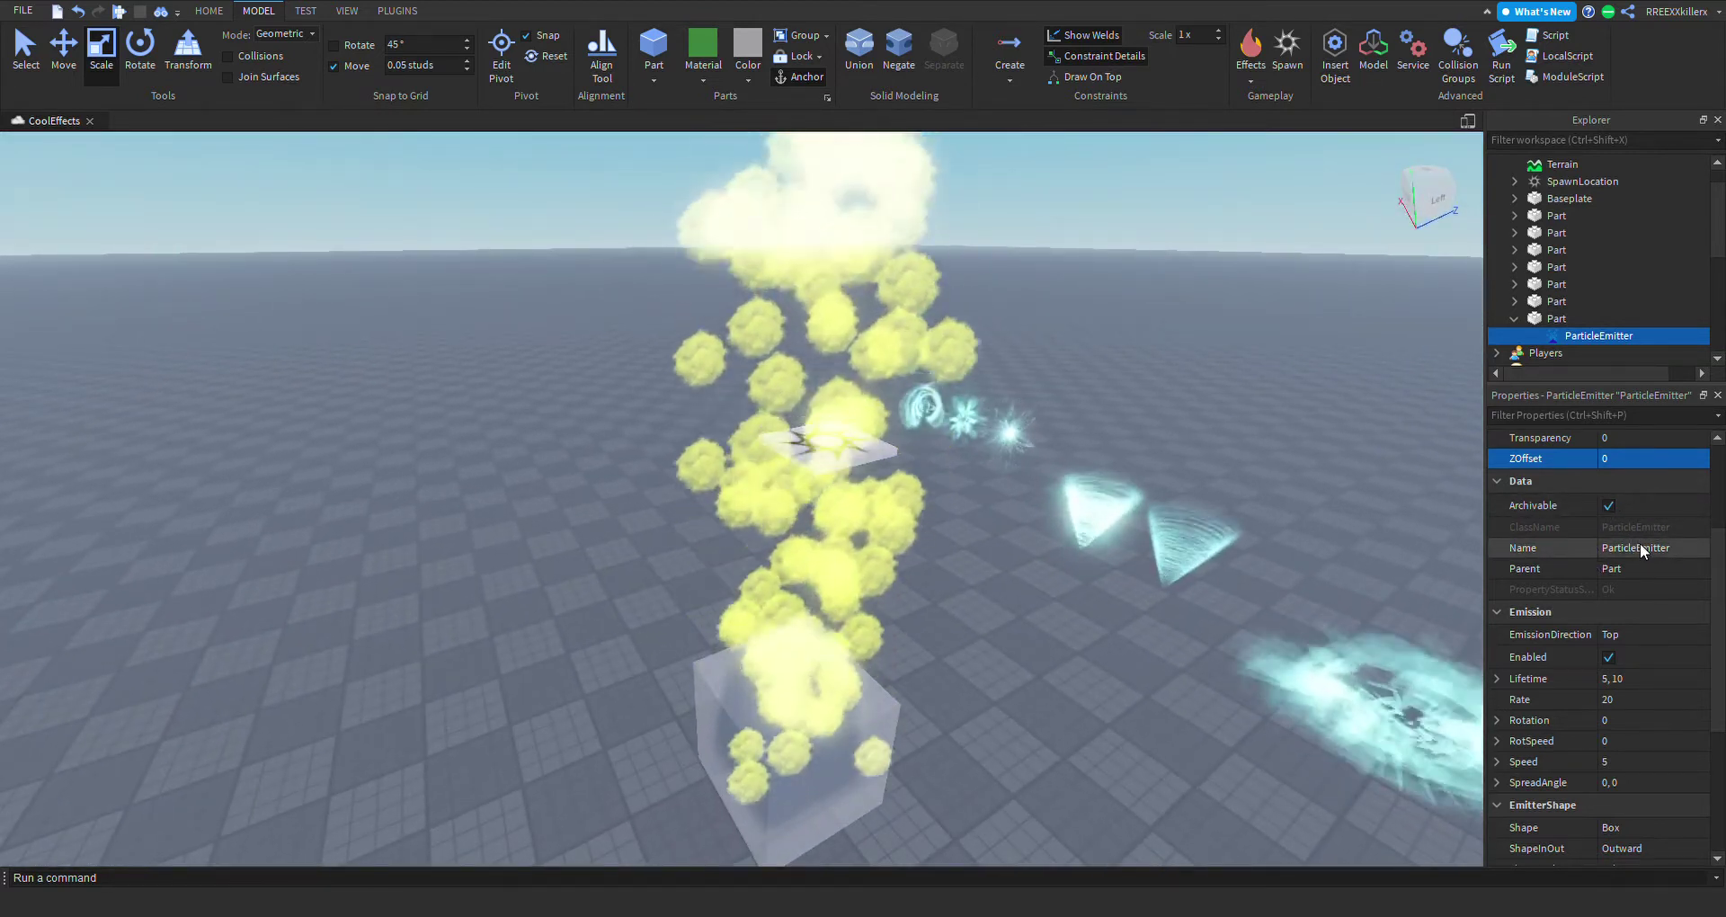
right_click_drag(1238, 534, 1237, 534)
key("w")
key("a")
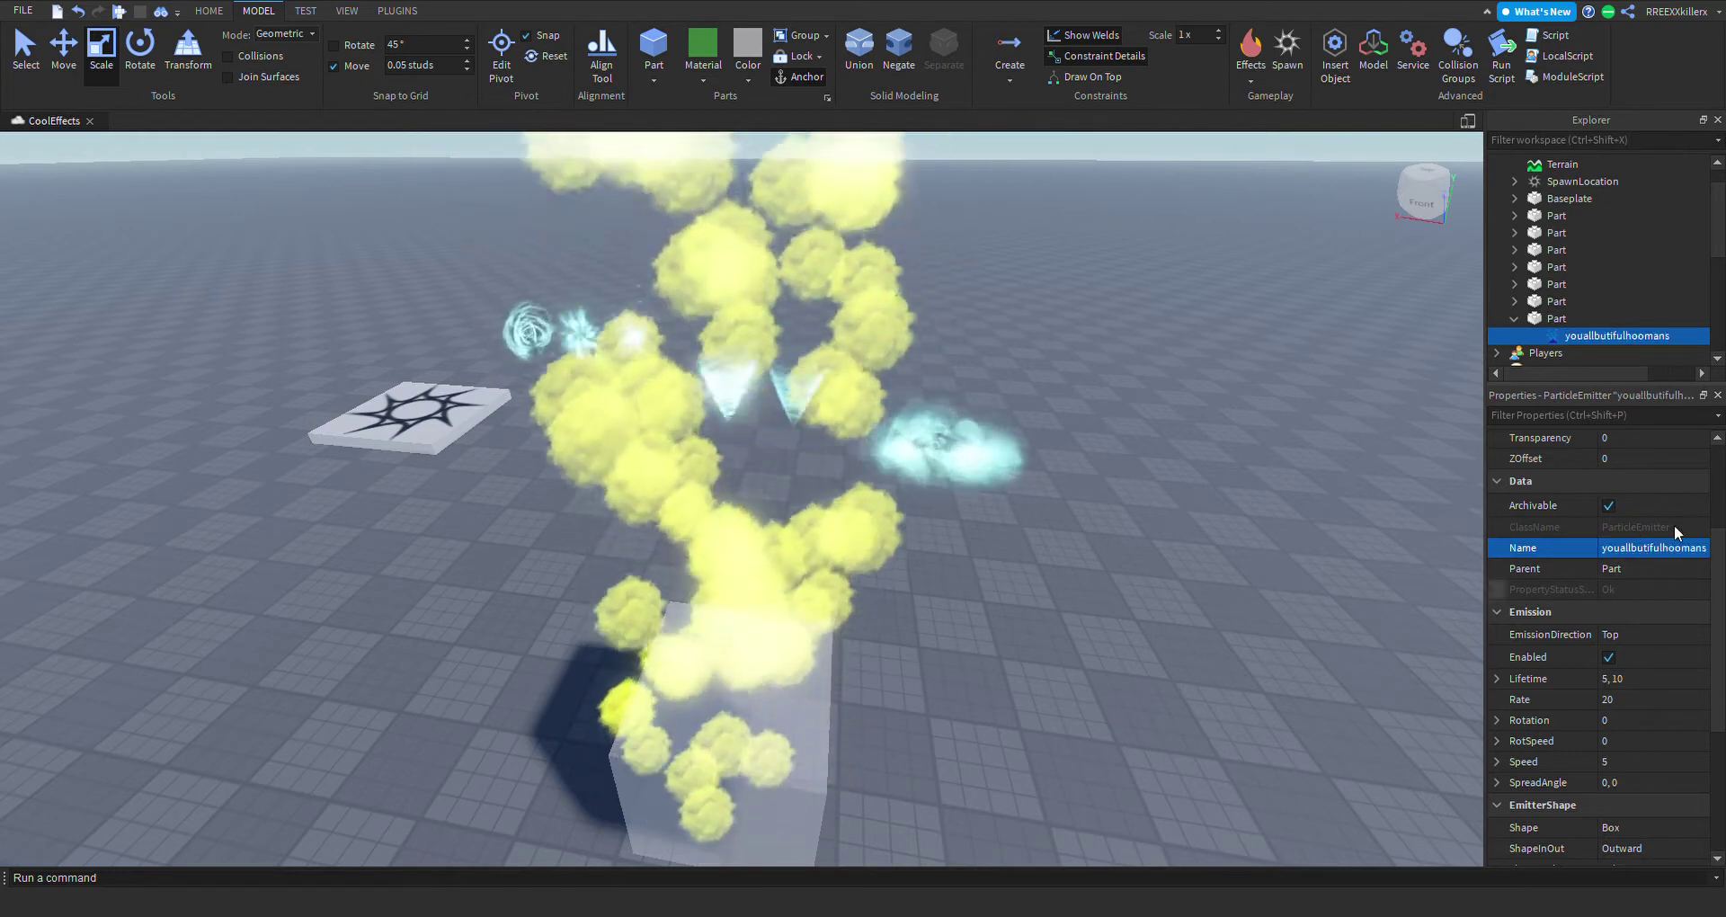
right_click_drag(1001, 543, 1016, 537)
key("a")
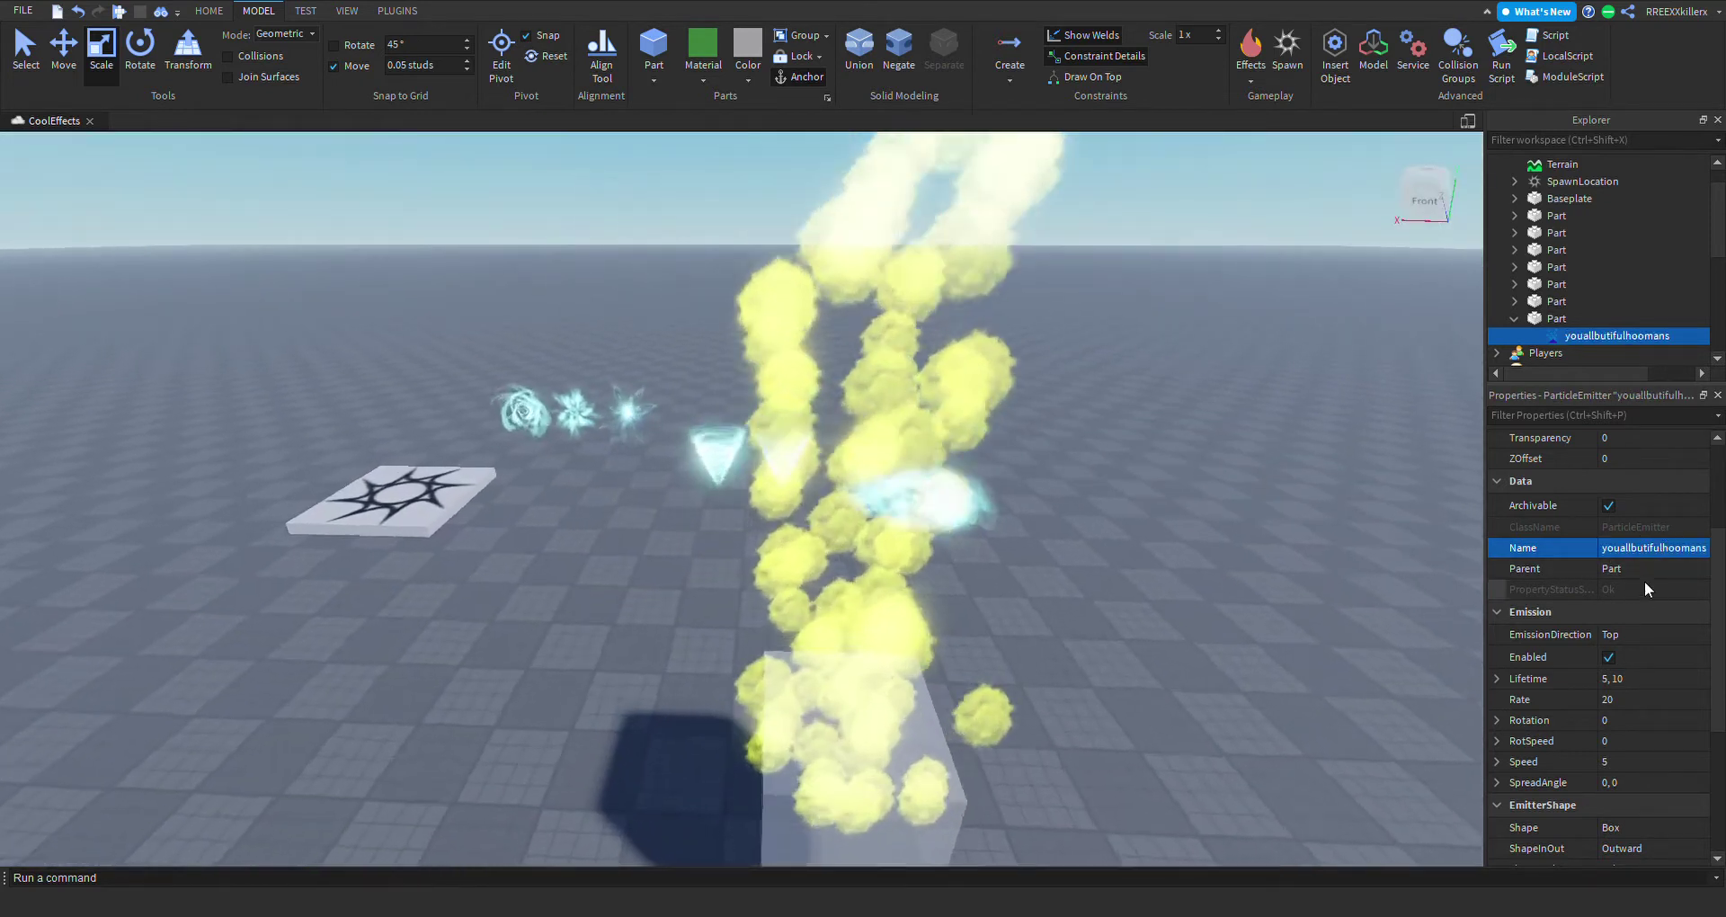
key("w")
key("d")
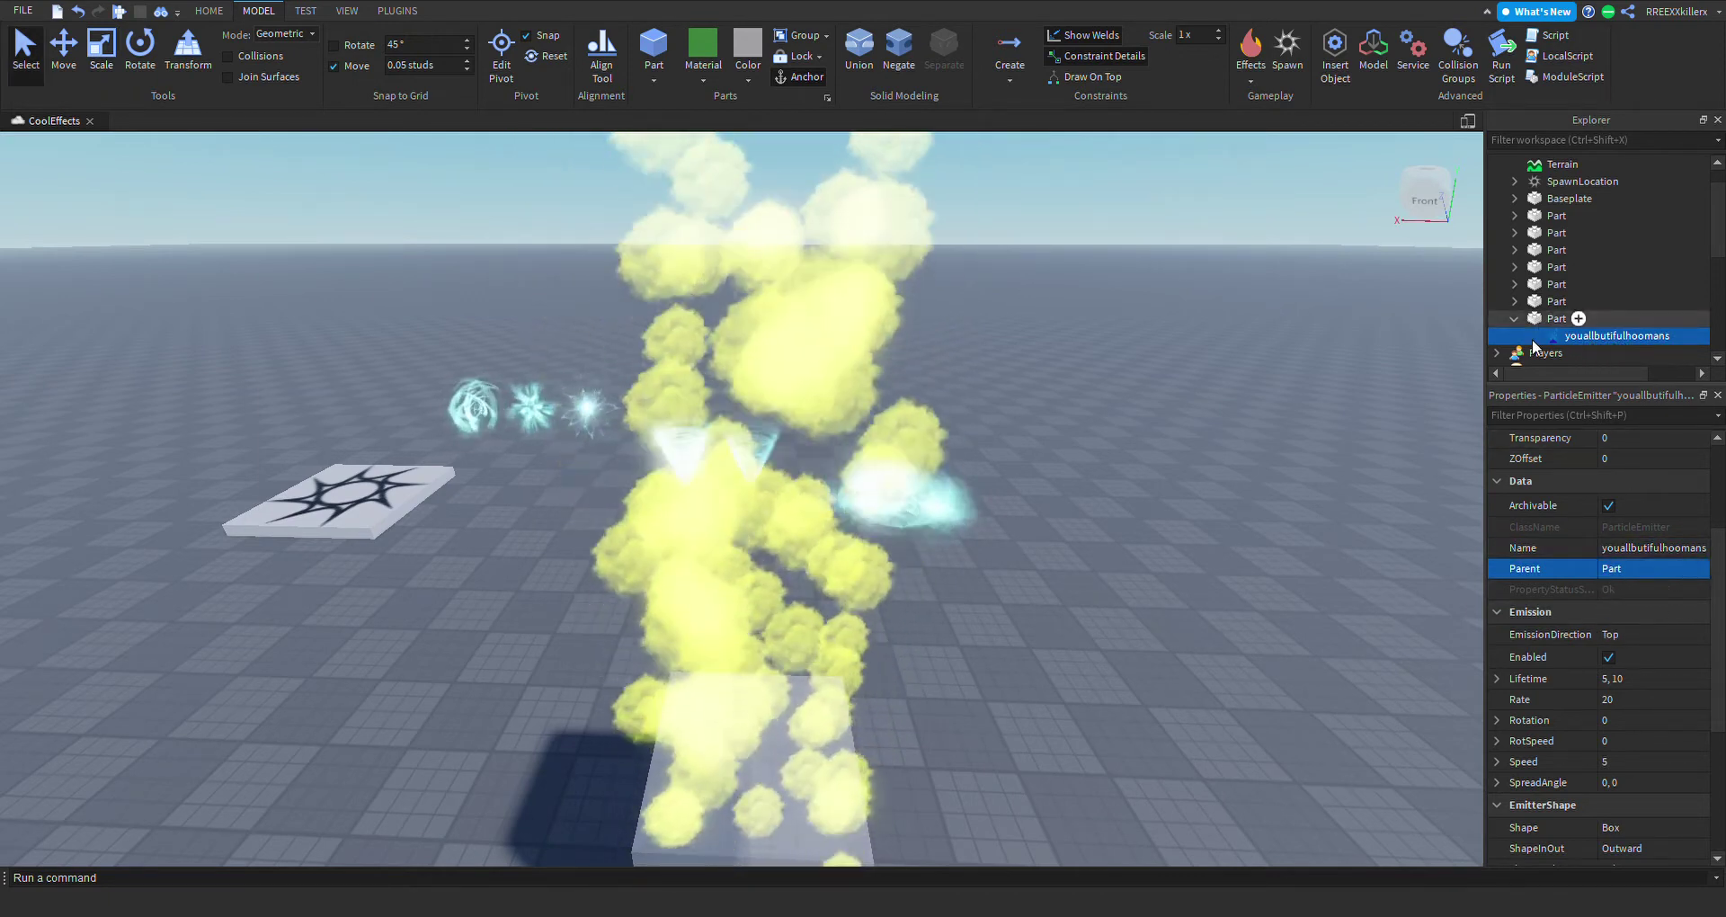
Set the emitter's EmissionDirection to Bottom and view the particles from below the baseplate.
scroll(1642, 635, "down", 2)
left_click(1638, 551)
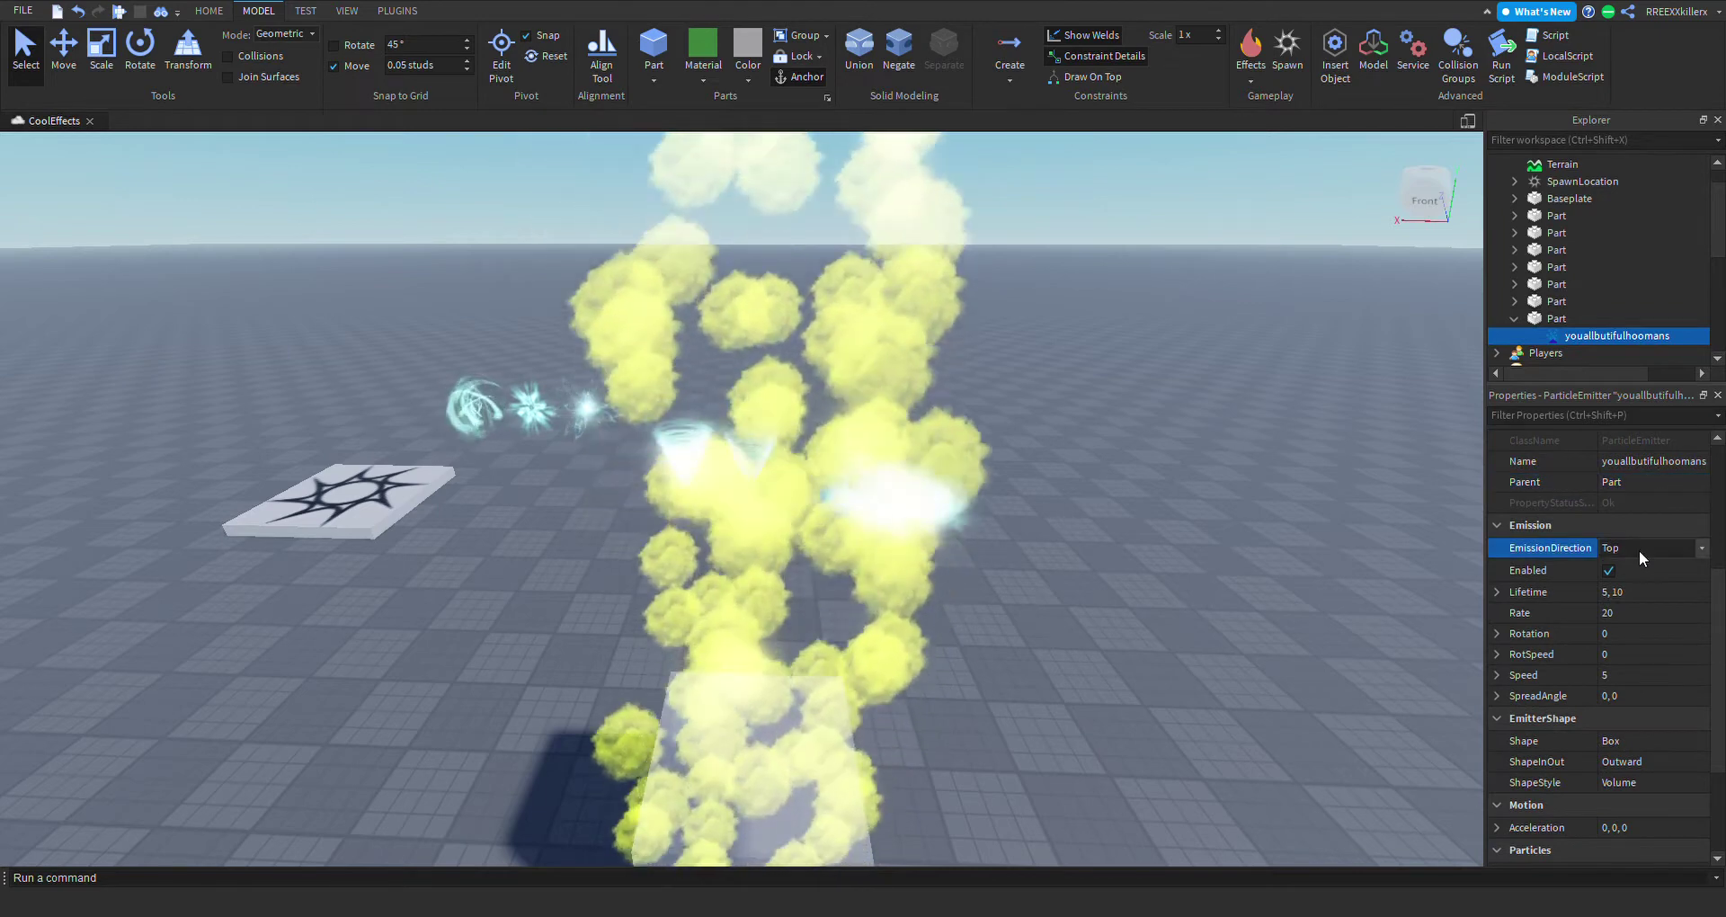
right_click_drag(1131, 634, 1130, 634)
key("w")
right_click_drag(1130, 634, 1131, 633)
key("s")
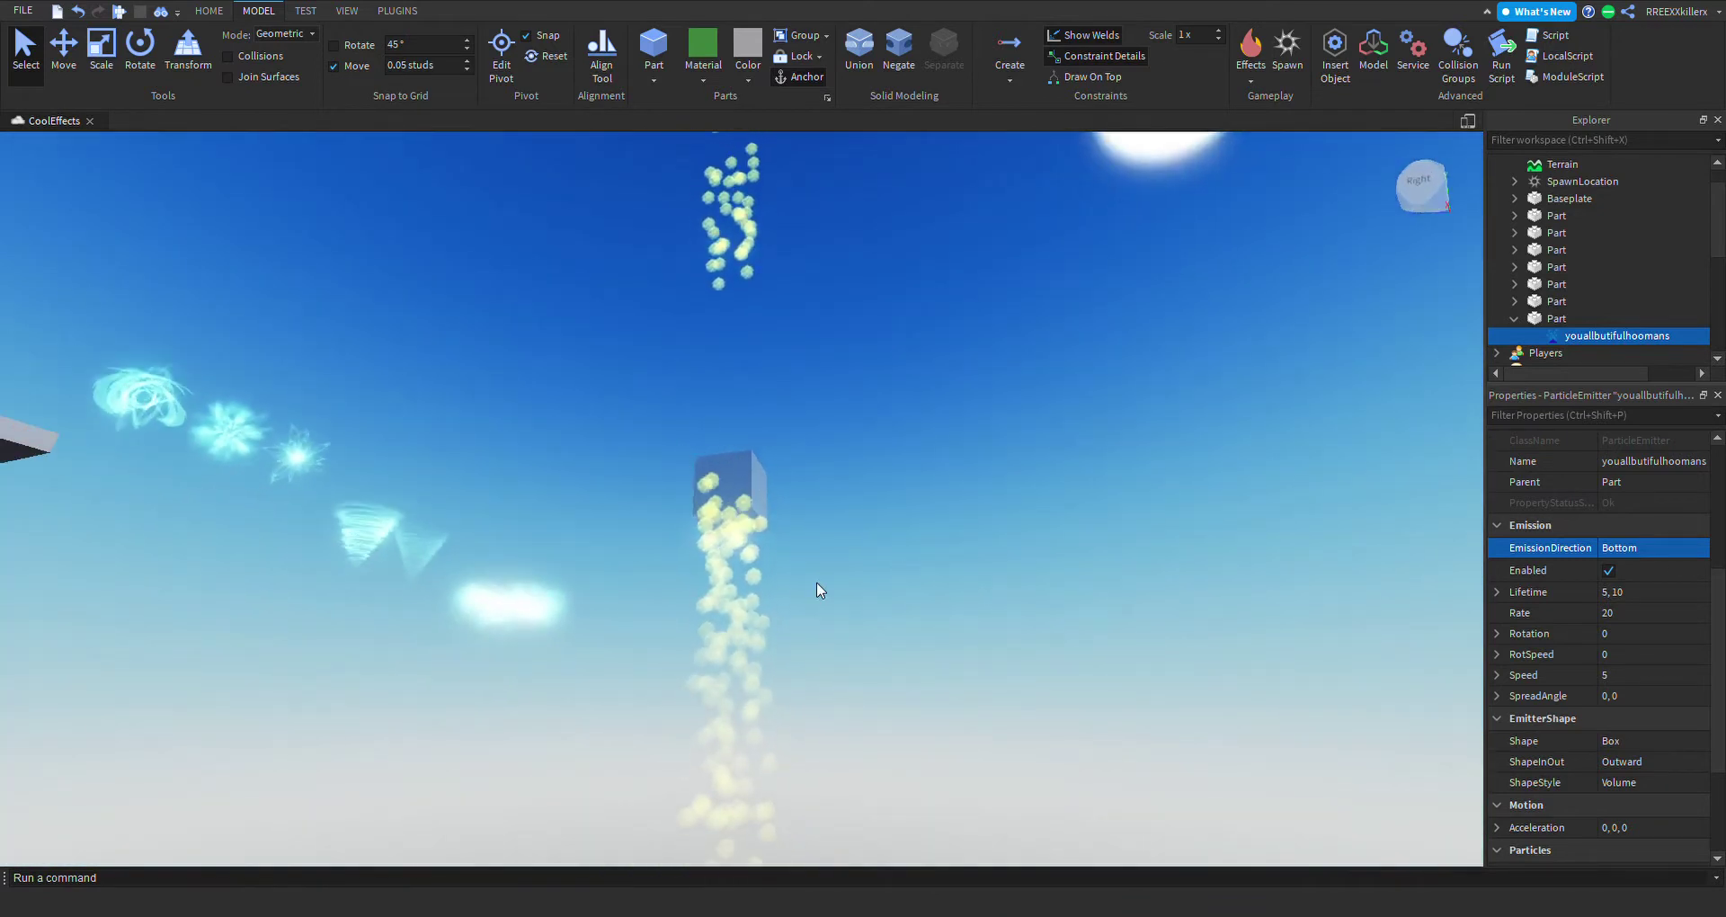
Try Left as the emitter's EmissionDirection, set it to Front, and view the stream beside the part.
left_click(1660, 551)
left_click(1616, 612)
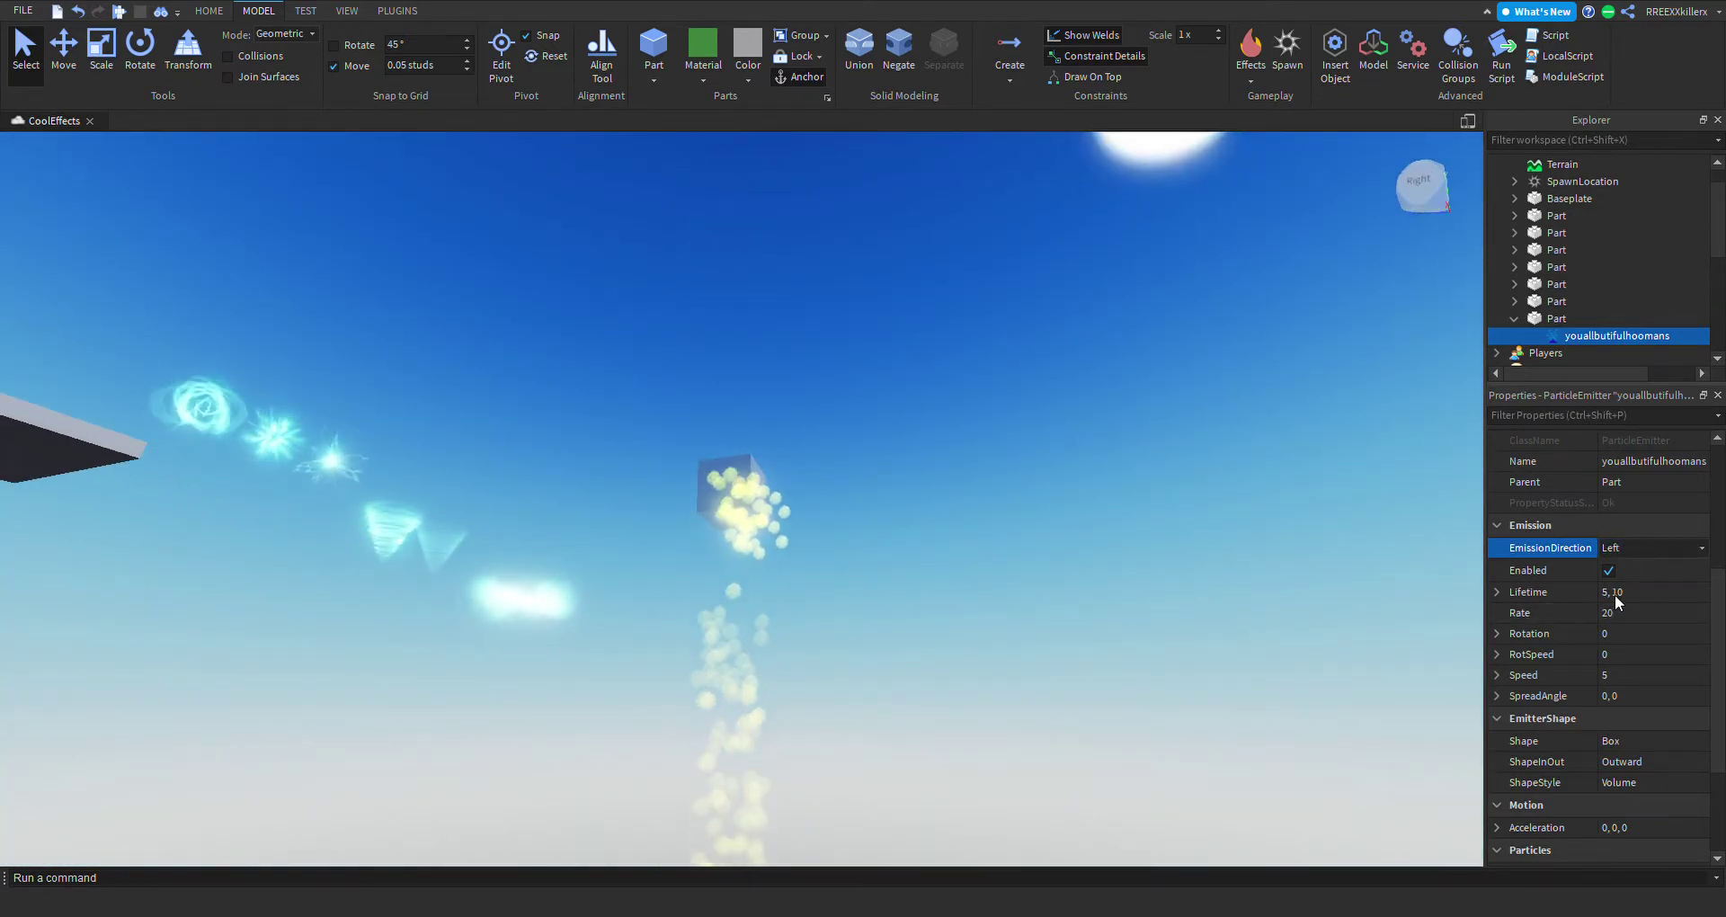
left_click(1615, 592)
key("w")
right_click_drag(1189, 547, 1187, 555)
key("s")
key("w")
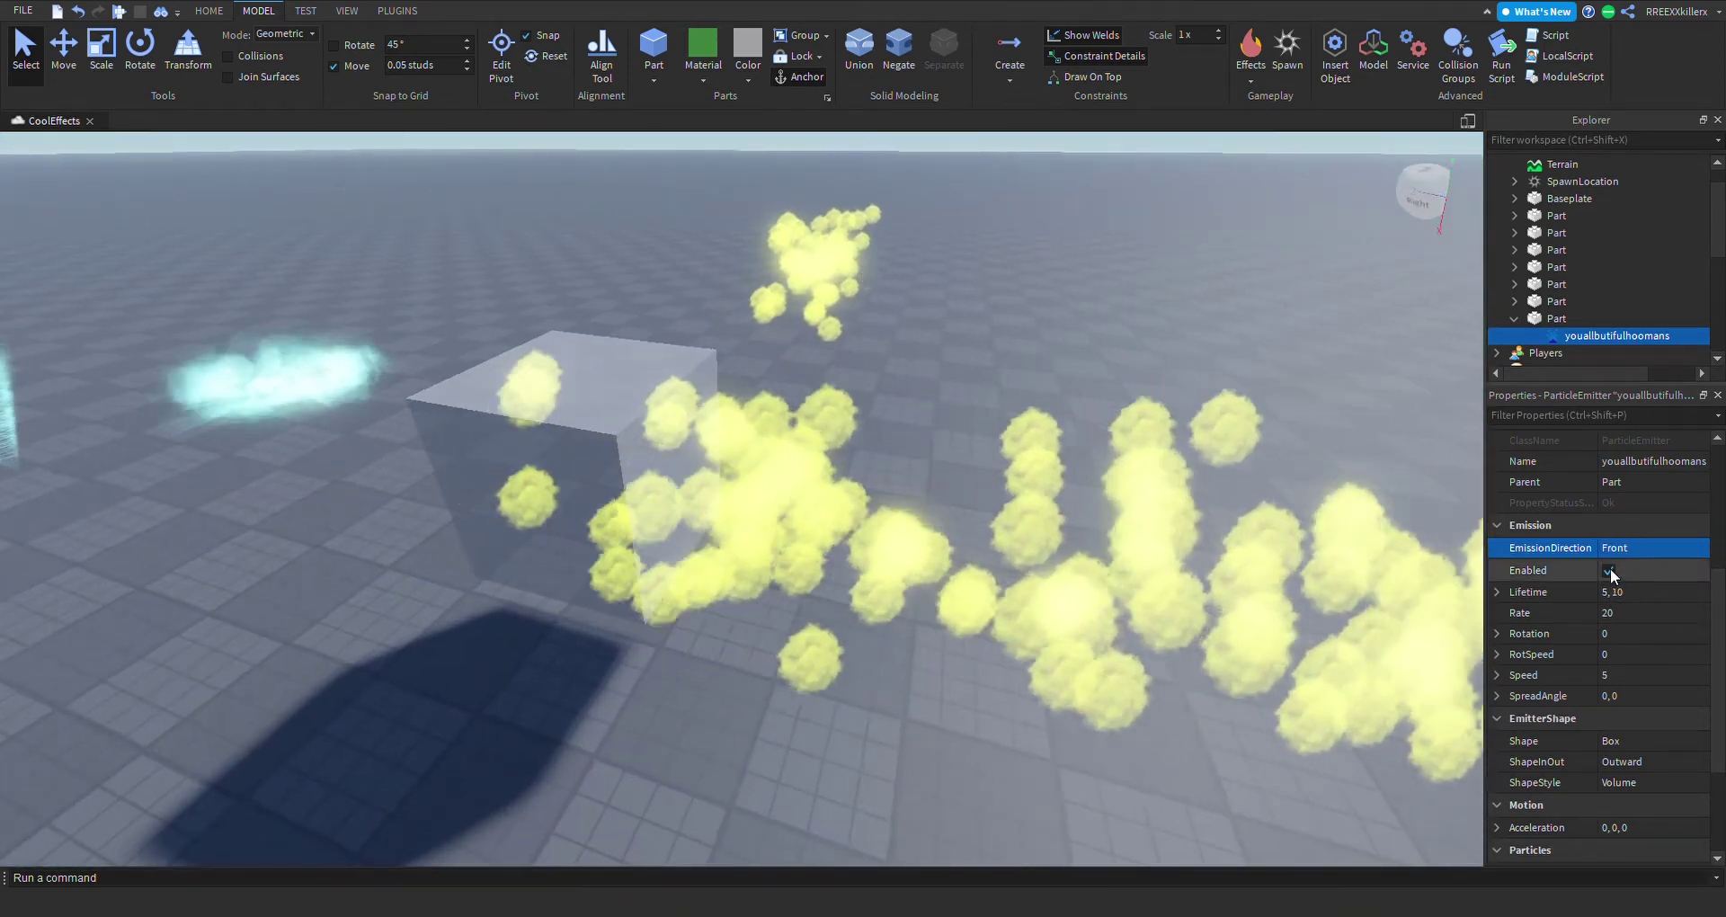
Disable the emitter, watch the particle stream from above, and enable it again.
left_click(1610, 570)
right_click_drag(979, 473, 979, 473)
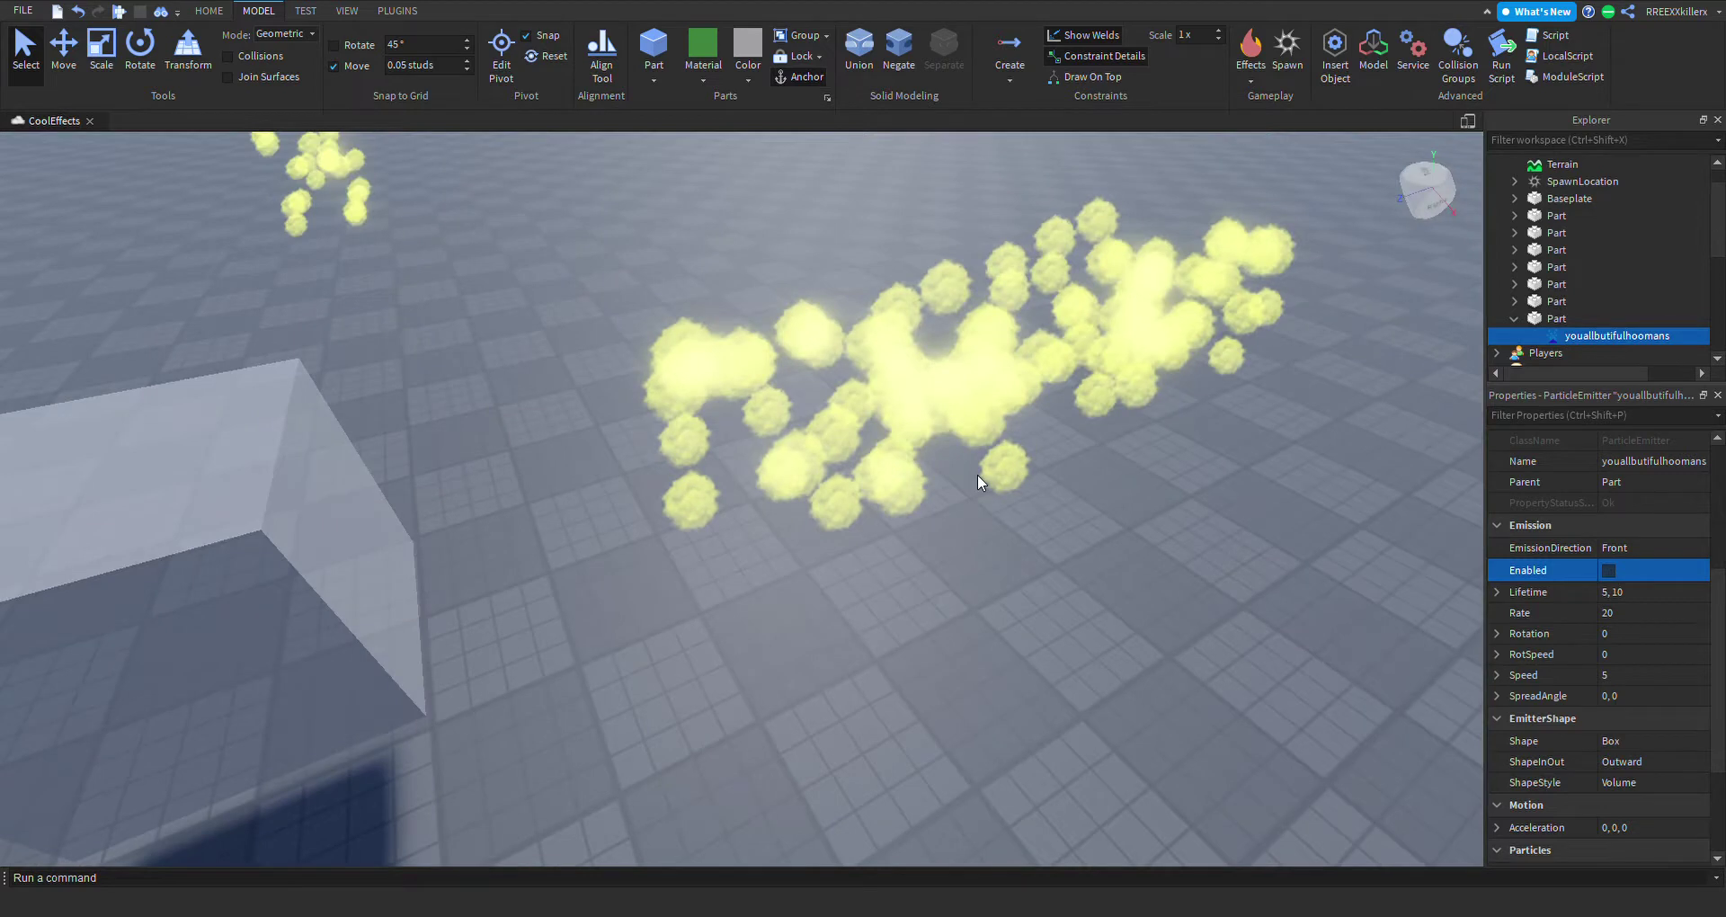
scroll(978, 473, "down", 3)
left_click(1609, 570)
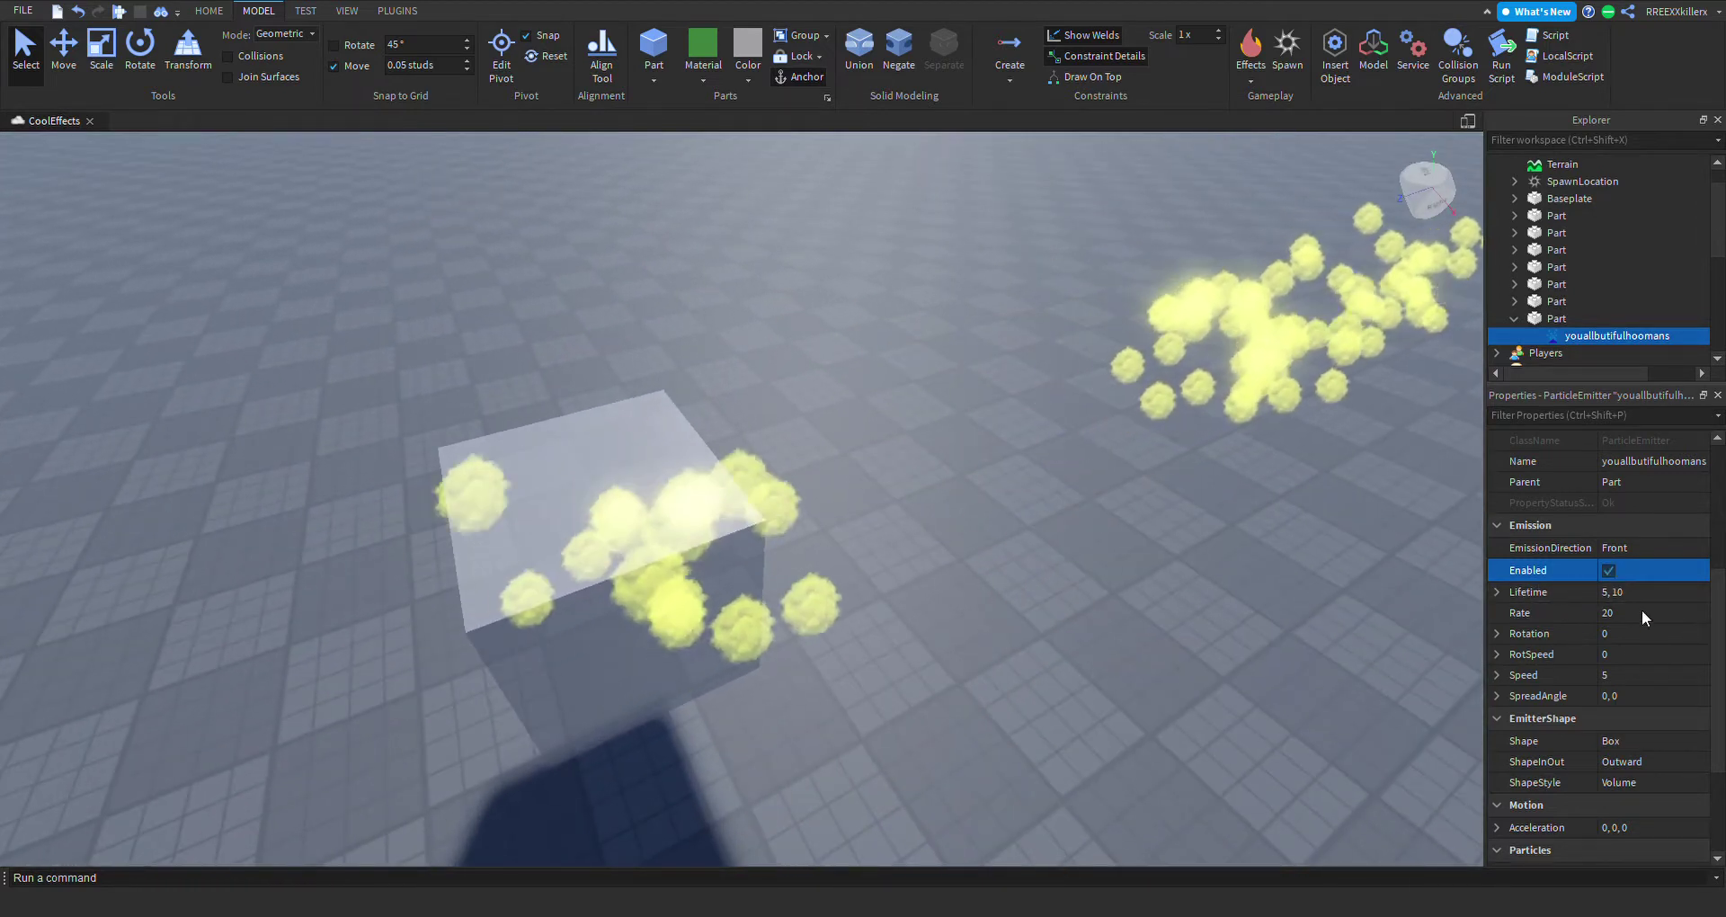
Expand the emitter's Lifetime, try values of 4.75, 0 and 1, and set it to 10.
left_click(1498, 592)
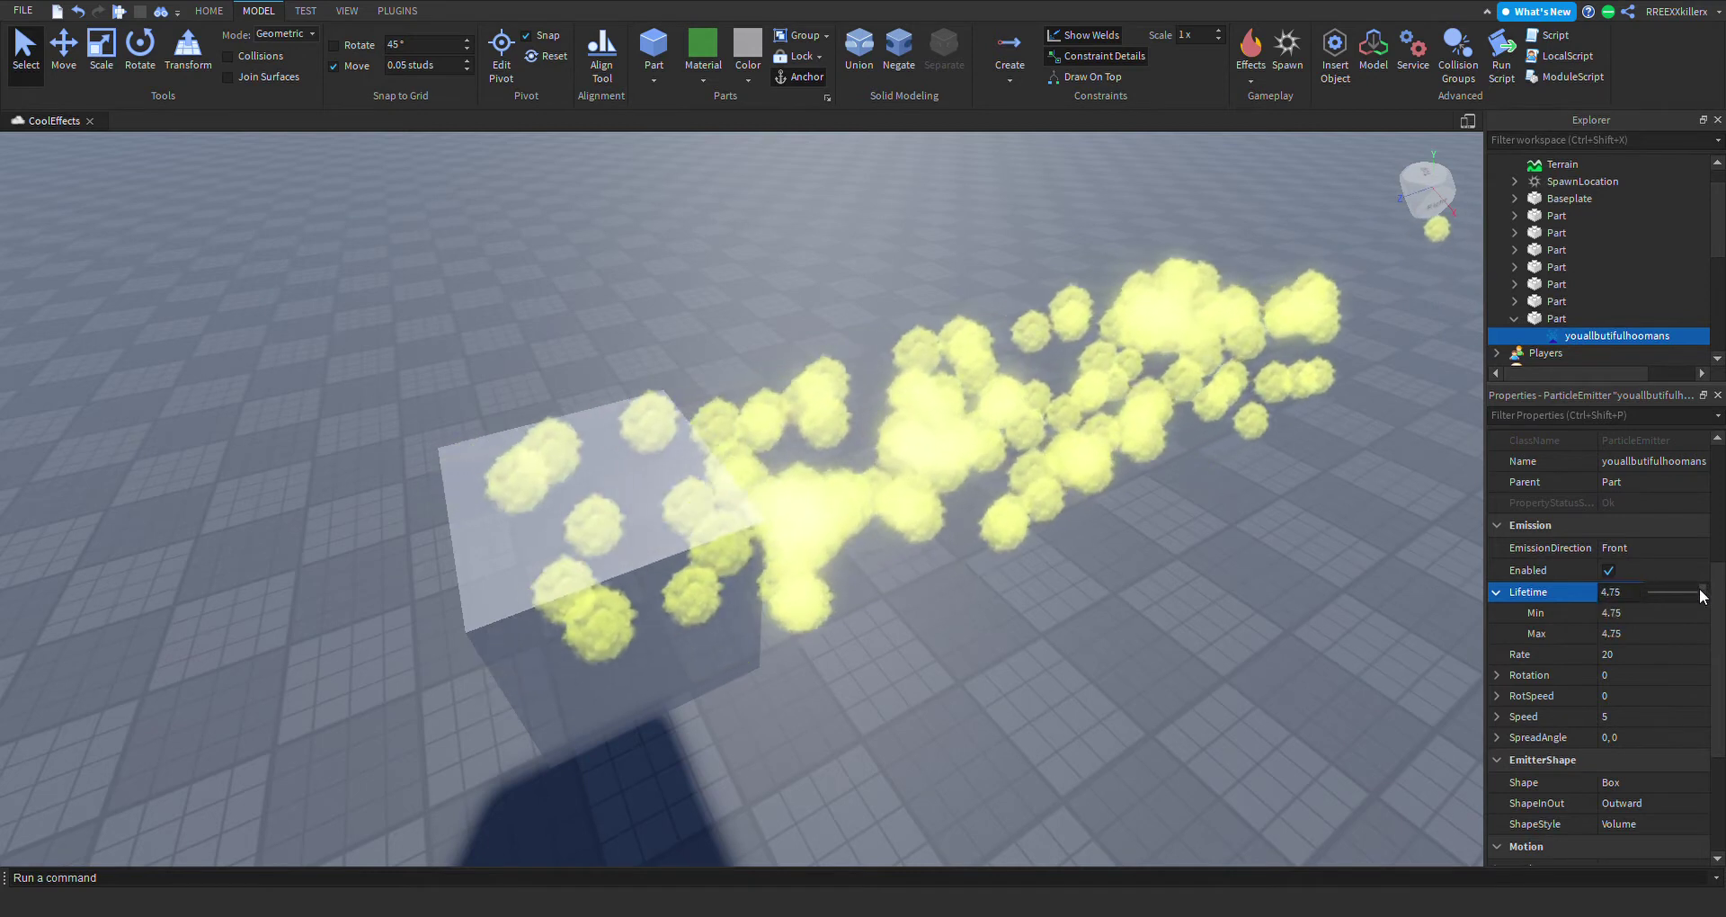
left_click_drag(1658, 590, 1653, 590)
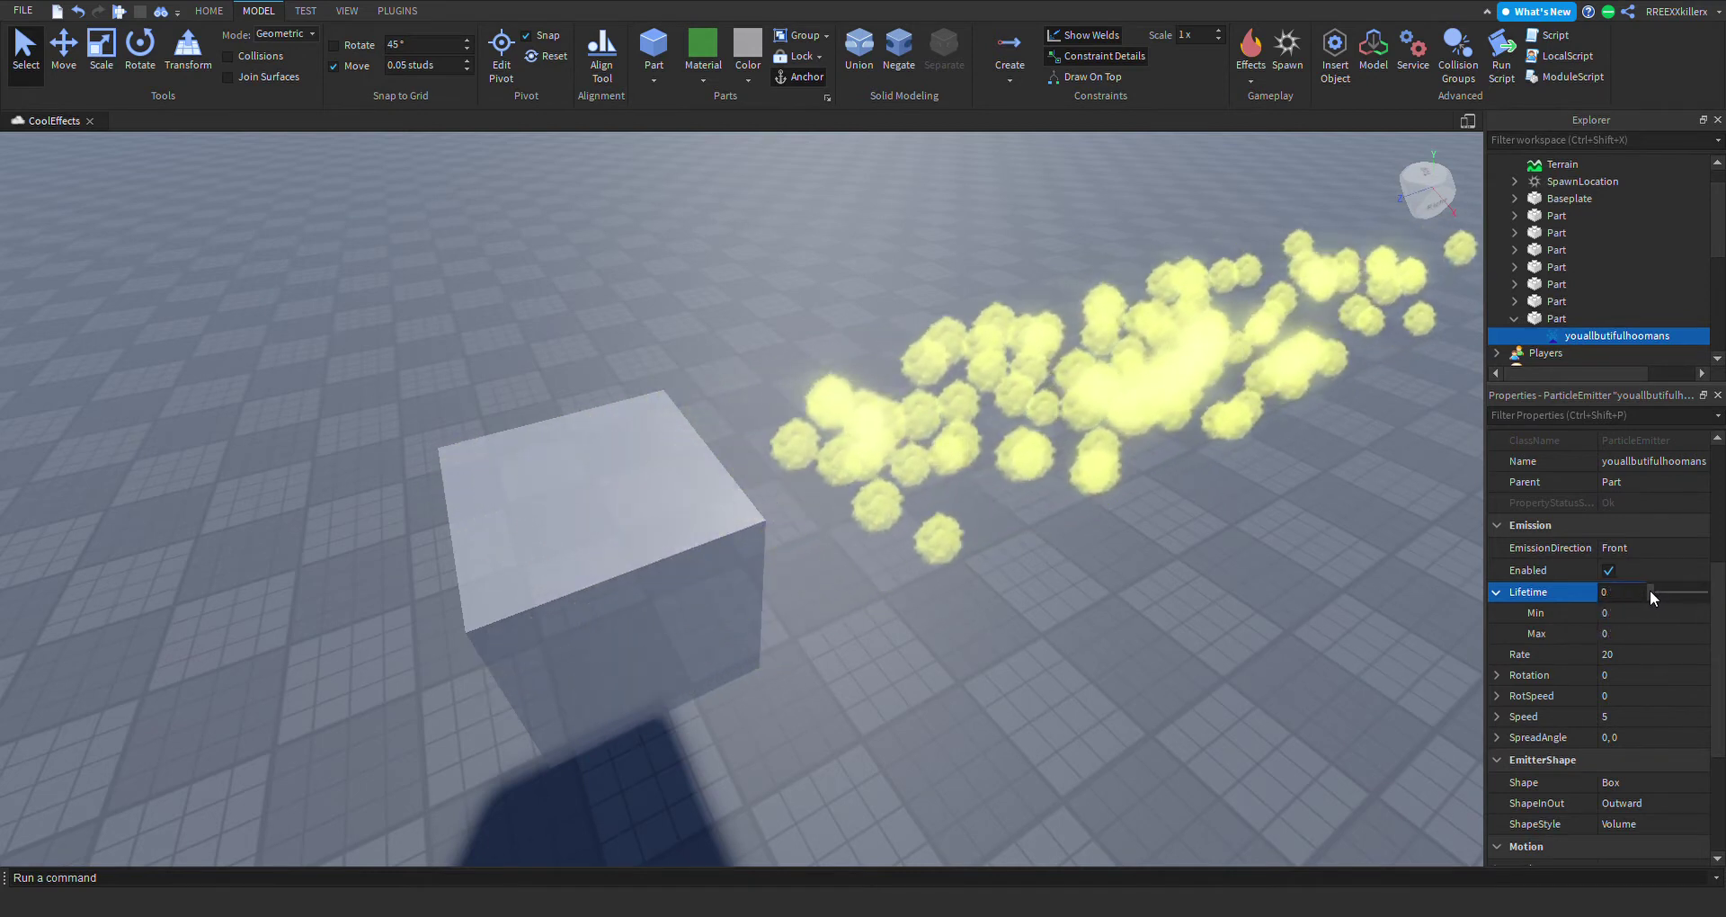
left_click(1637, 597)
key("BackSpace")
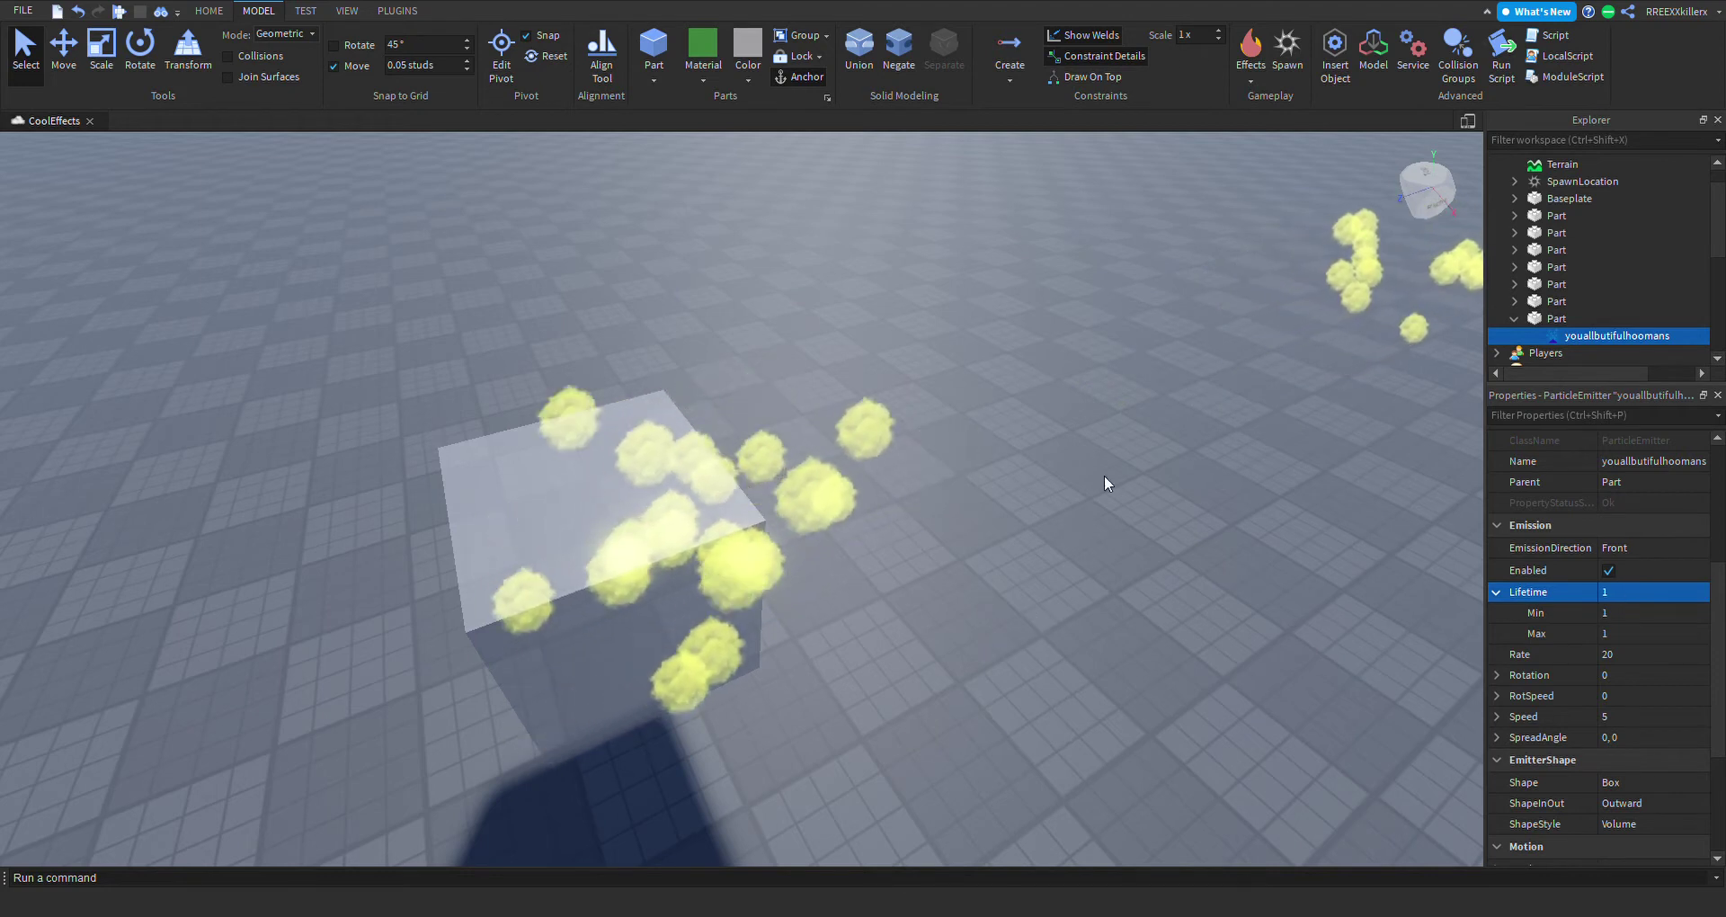
left_click(1629, 597)
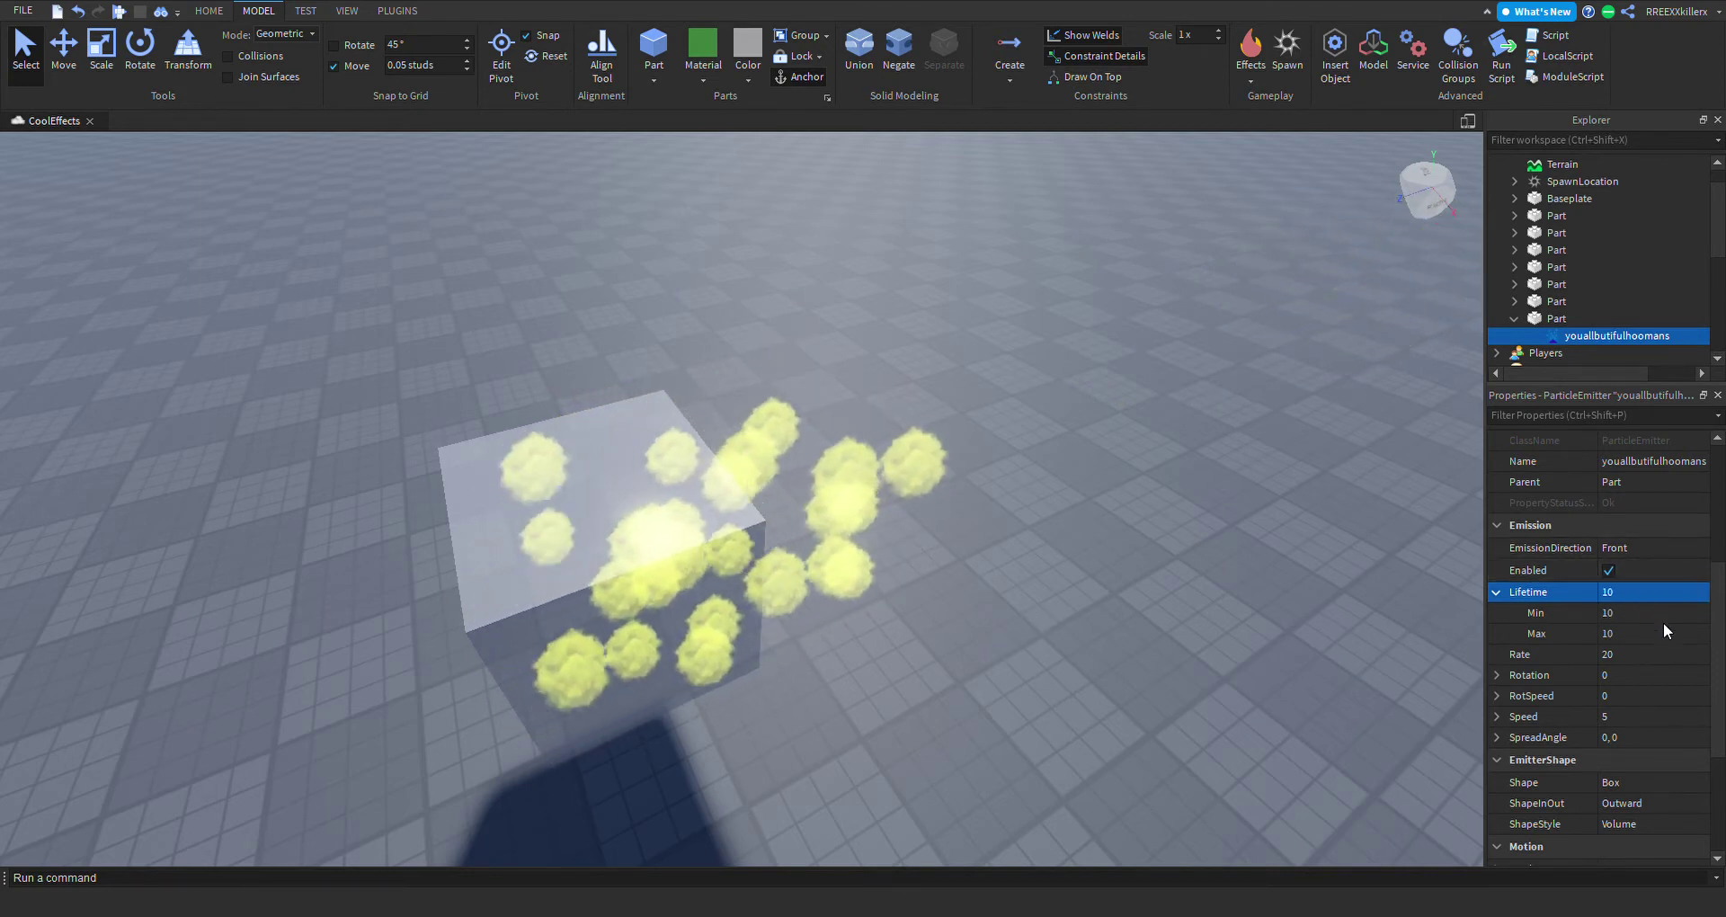
Try a Rate of 100 on the emitter and view the particle stream from both sides of the part.
left_click(1630, 654)
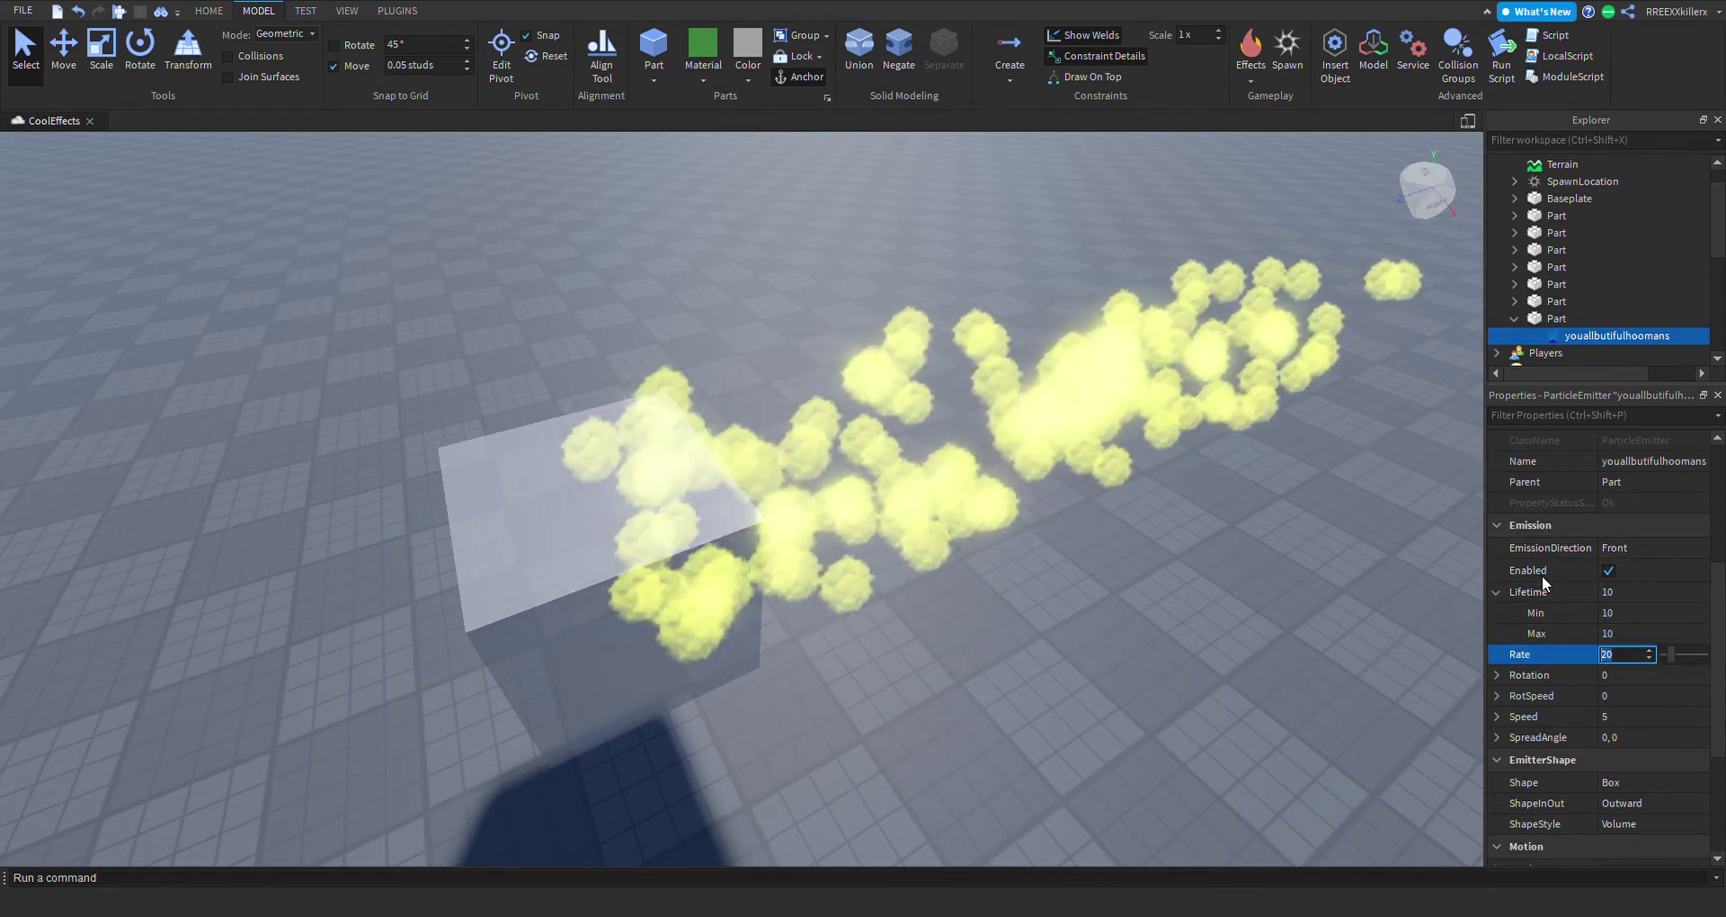
right_click_drag(1279, 684, 1261, 661)
key("w")
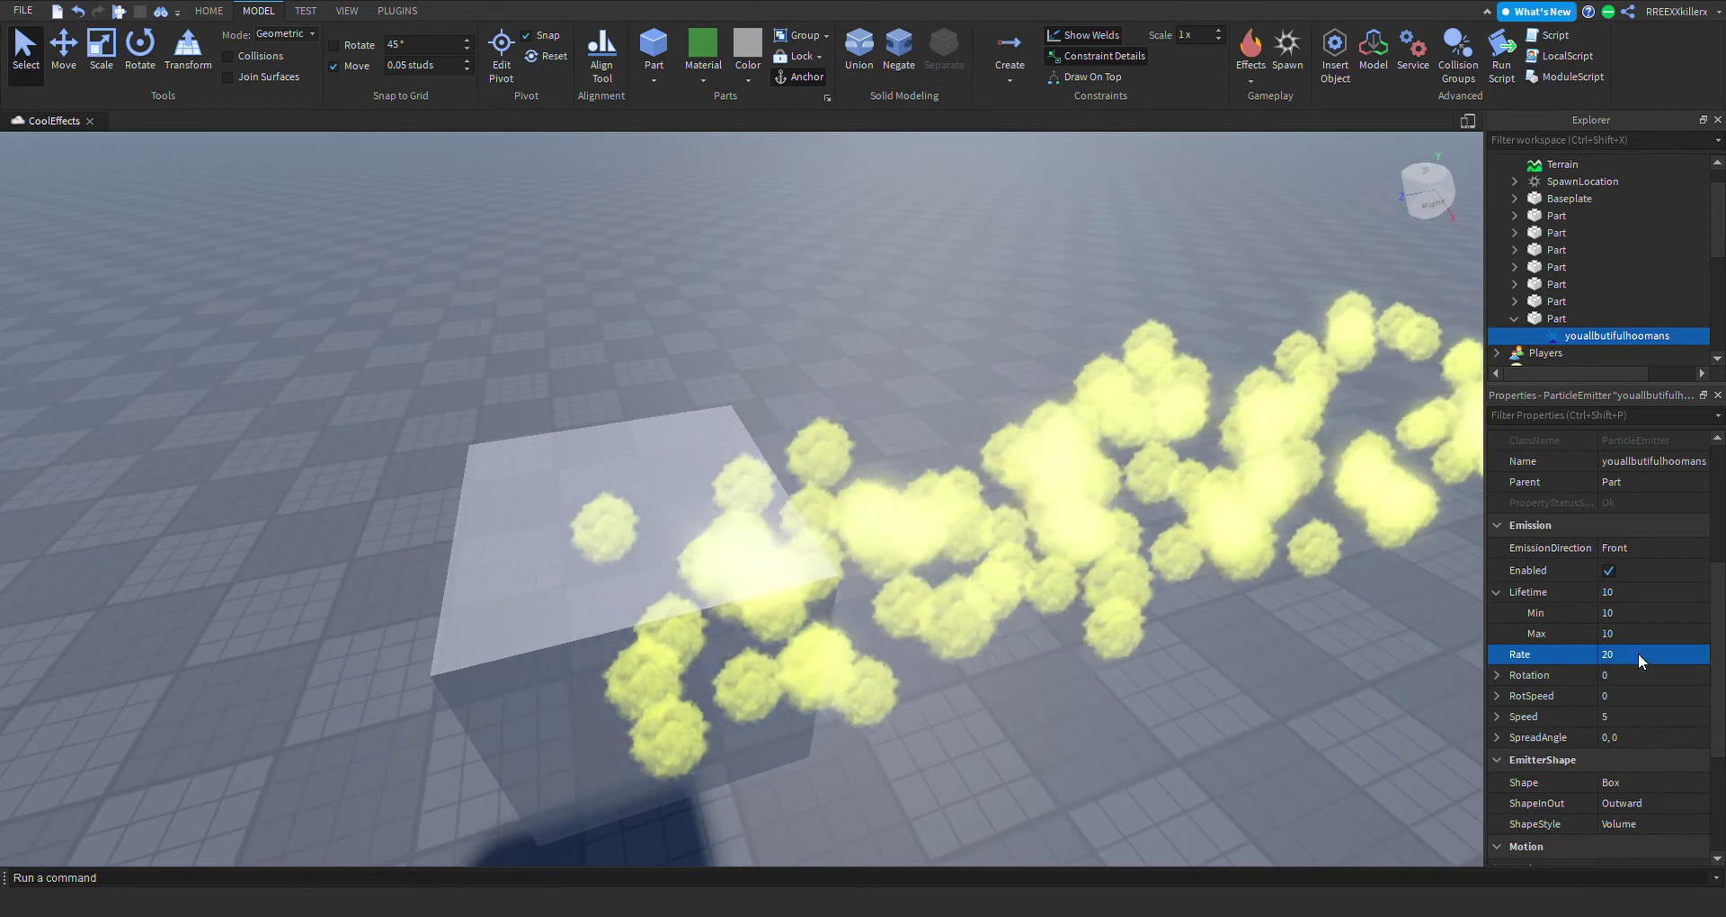
left_click(1638, 653)
left_click_drag(1674, 655, 1705, 655)
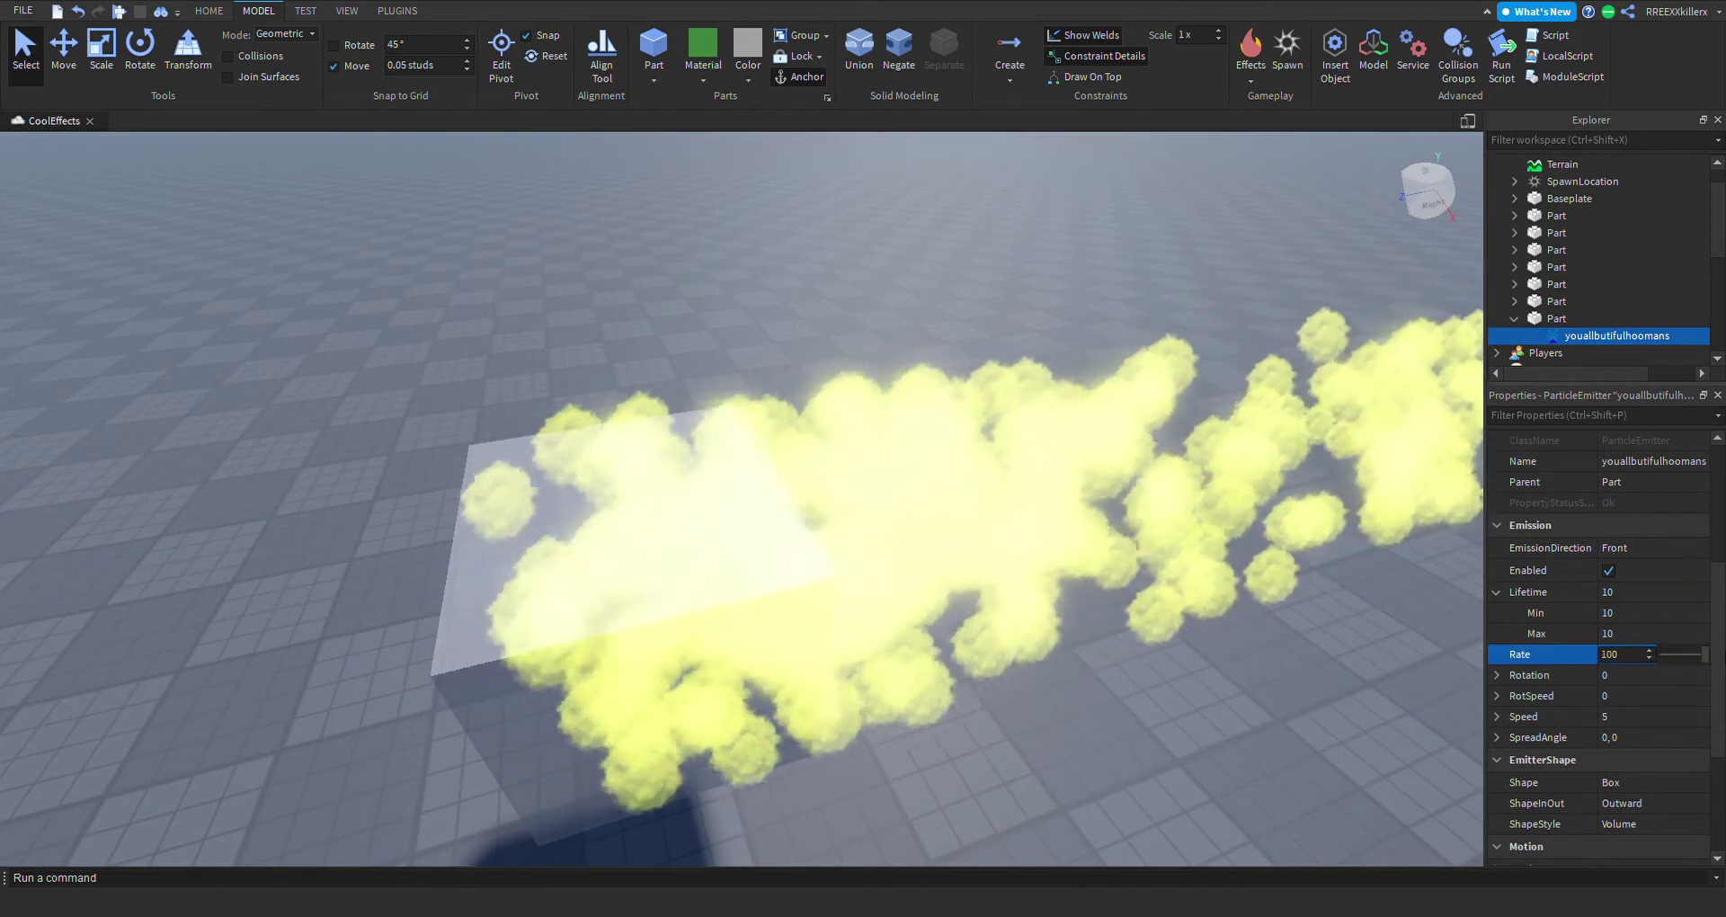
key("a")
right_click_drag(1000, 516, 1002, 519)
key("s")
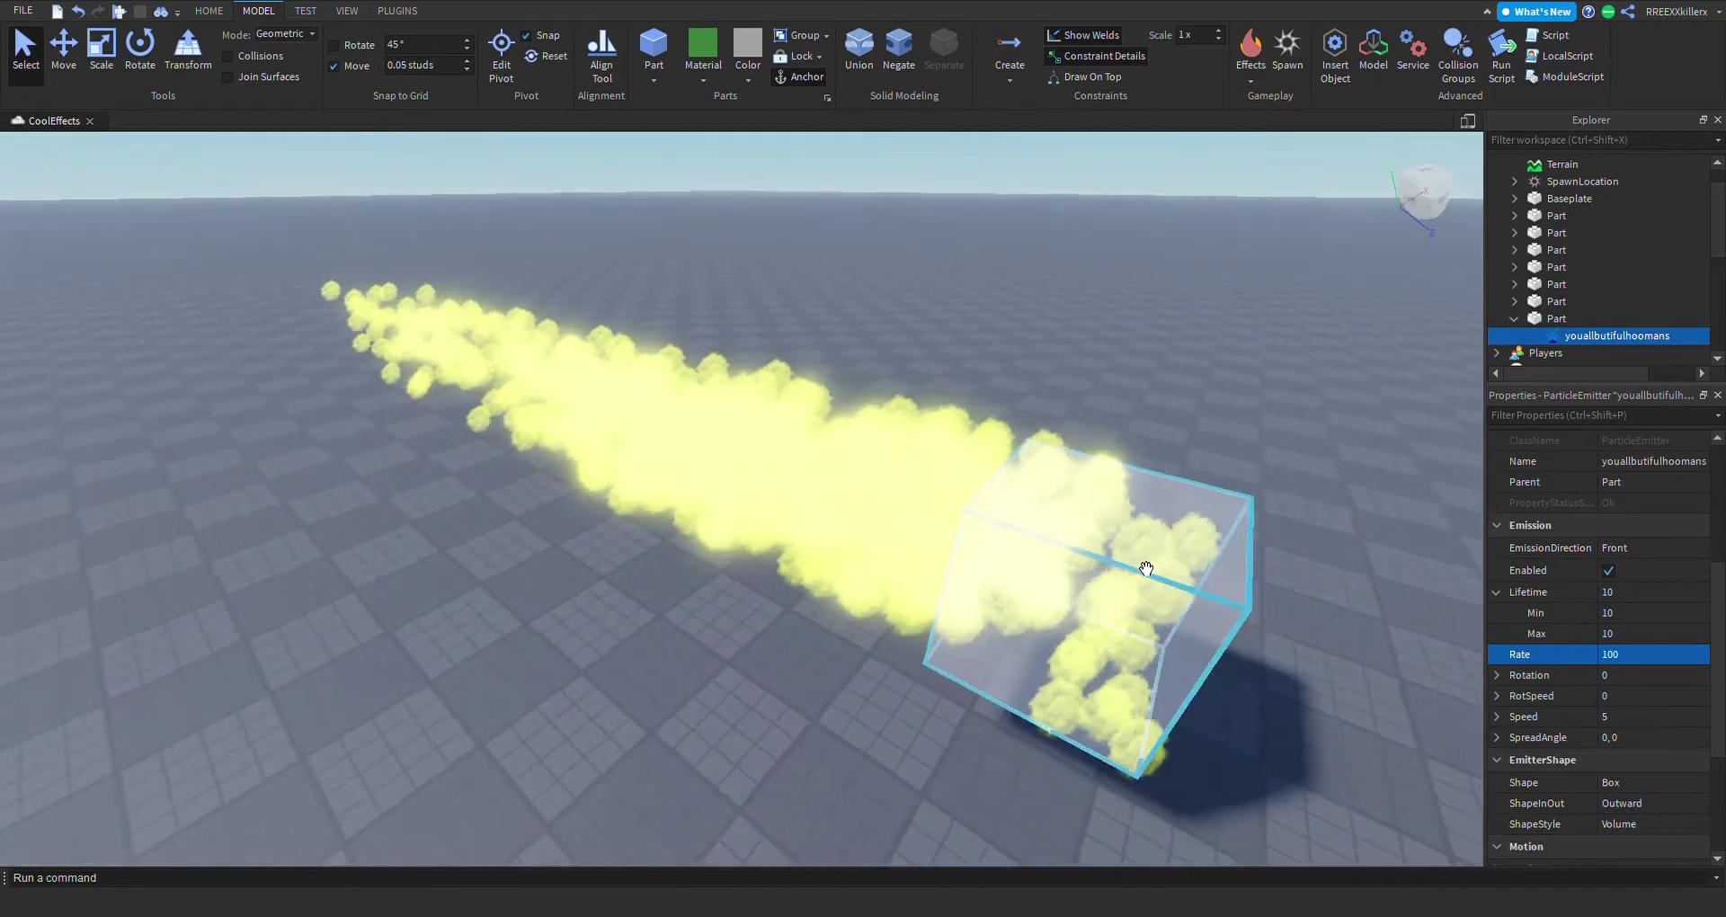
key("w")
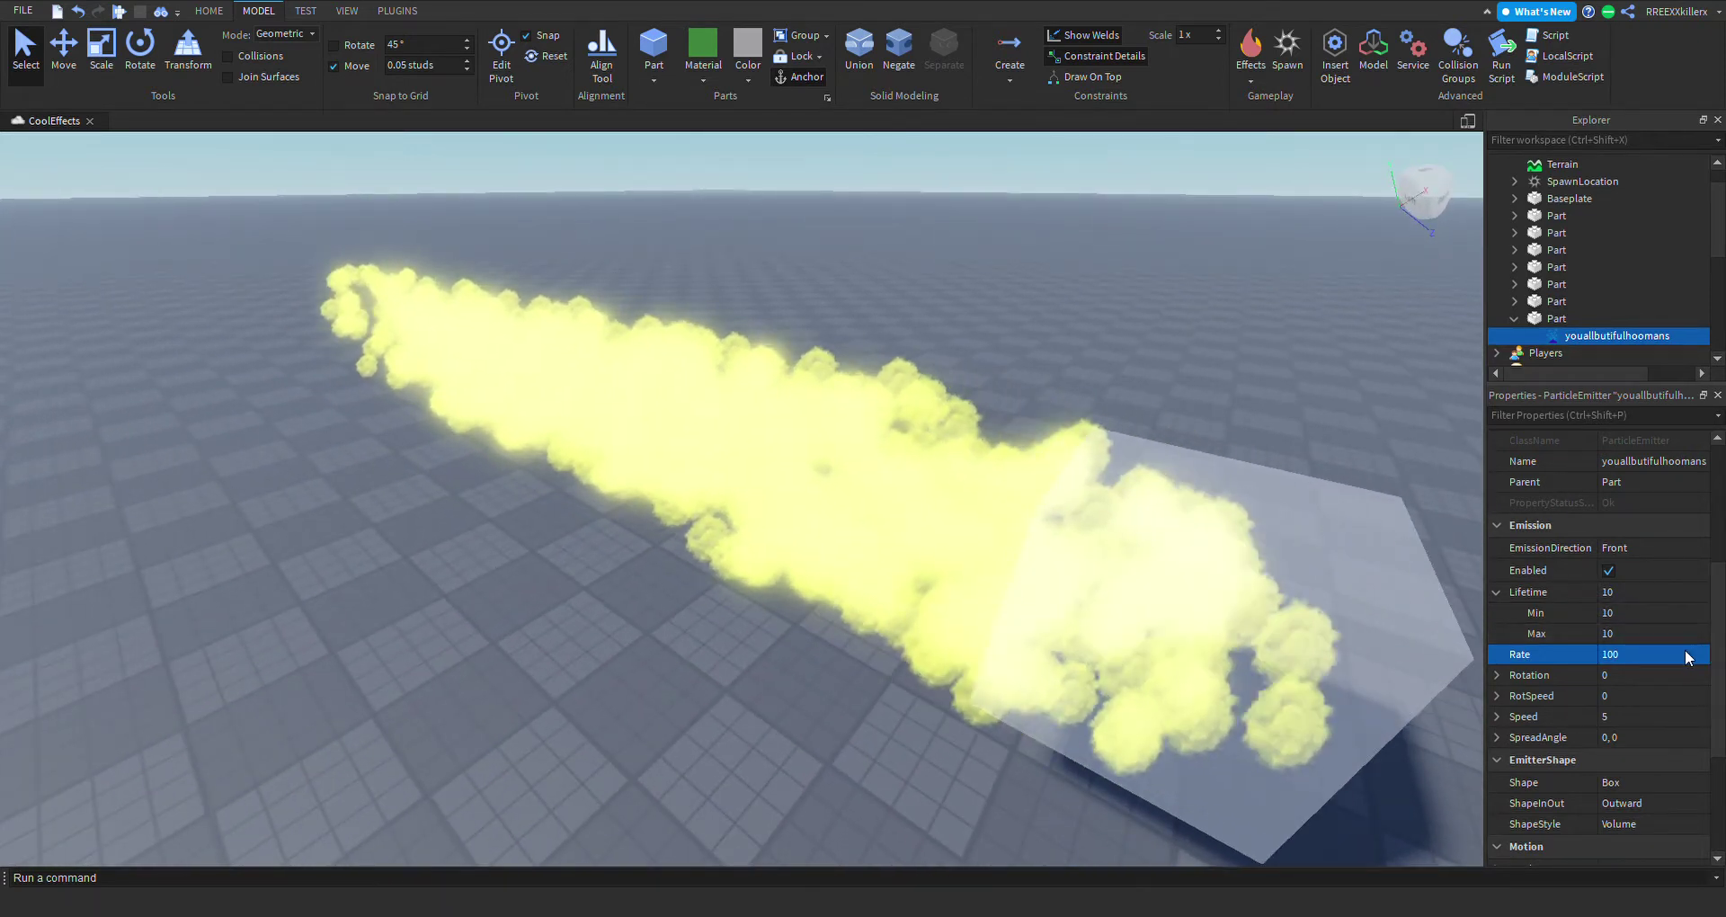
Set the emitter's Rate to 27 and view the particle stream up close from the part's side.
left_click_drag(1696, 656, 1675, 654)
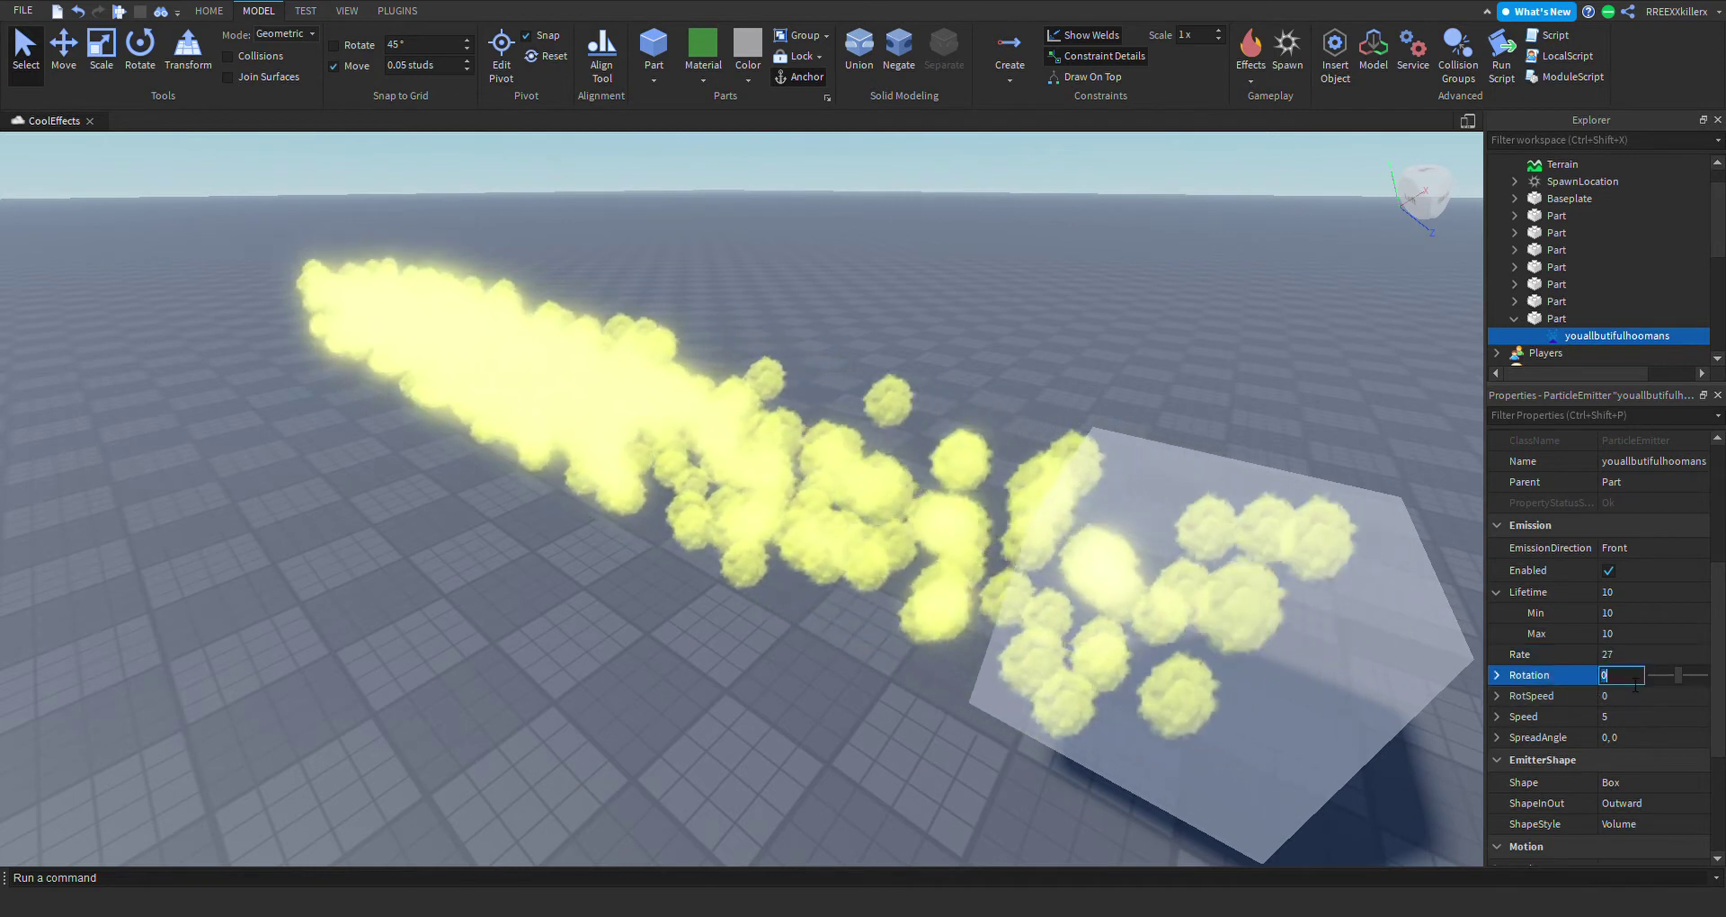
key("a")
right_click_drag(973, 482, 945, 457)
key("w")
key("a")
scroll(945, 464, "down", 3)
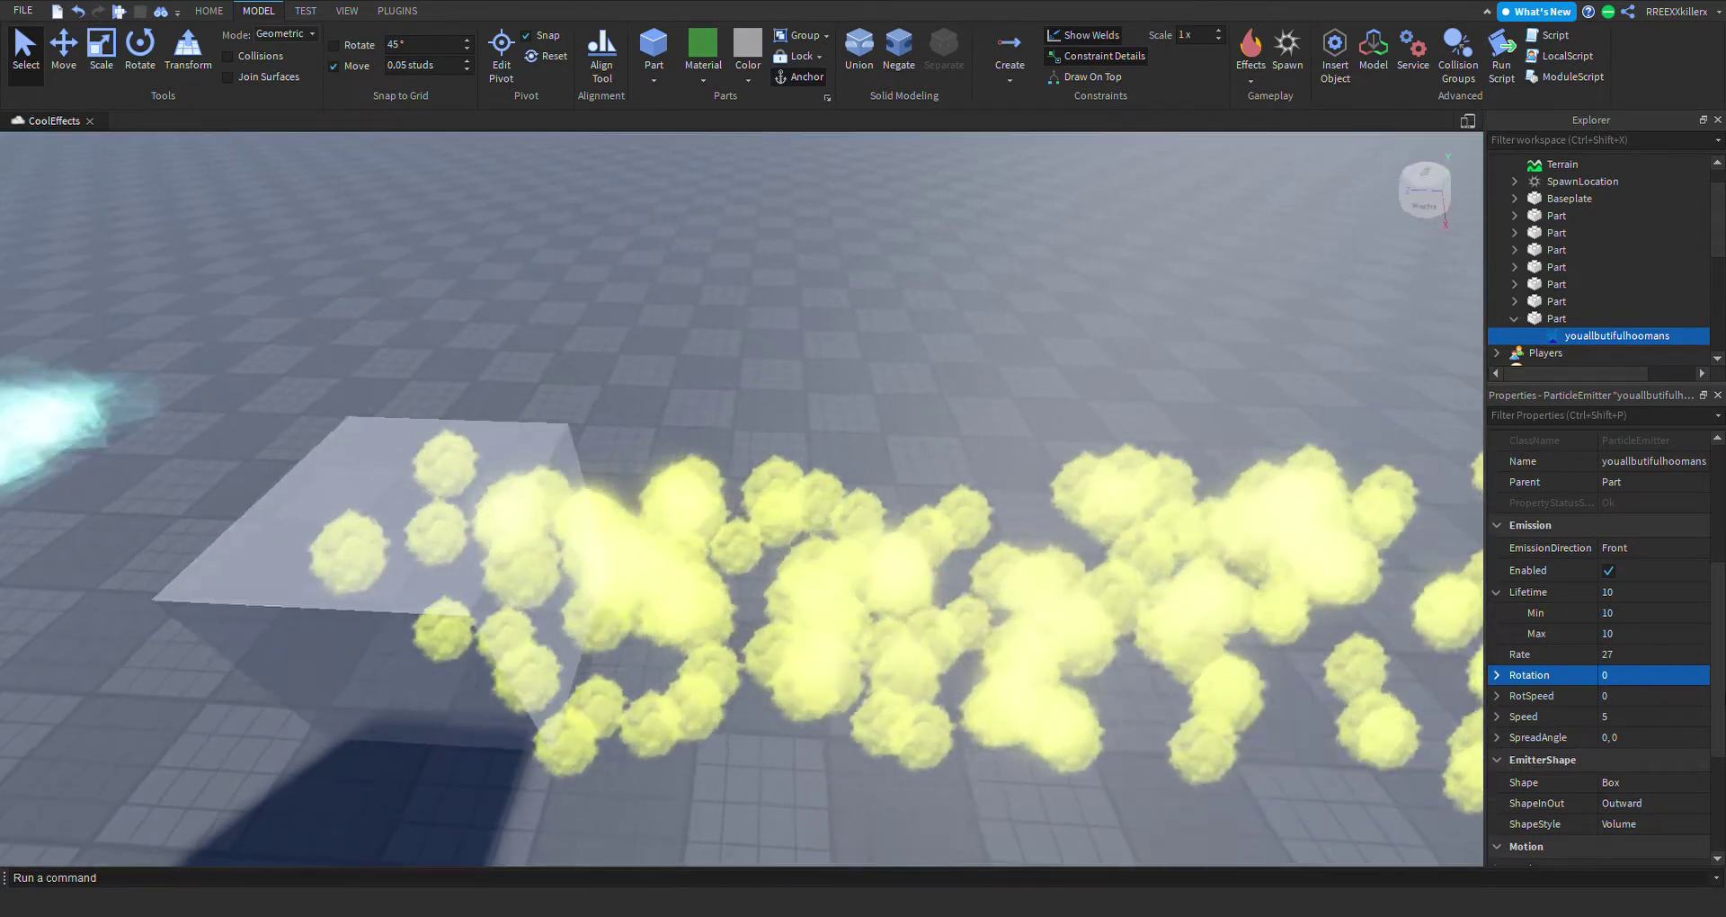
Try Rotation values of 20 and 90 on the emitter and examine the particles up close and from afar.
left_click(1644, 677)
type("20")
key("Return")
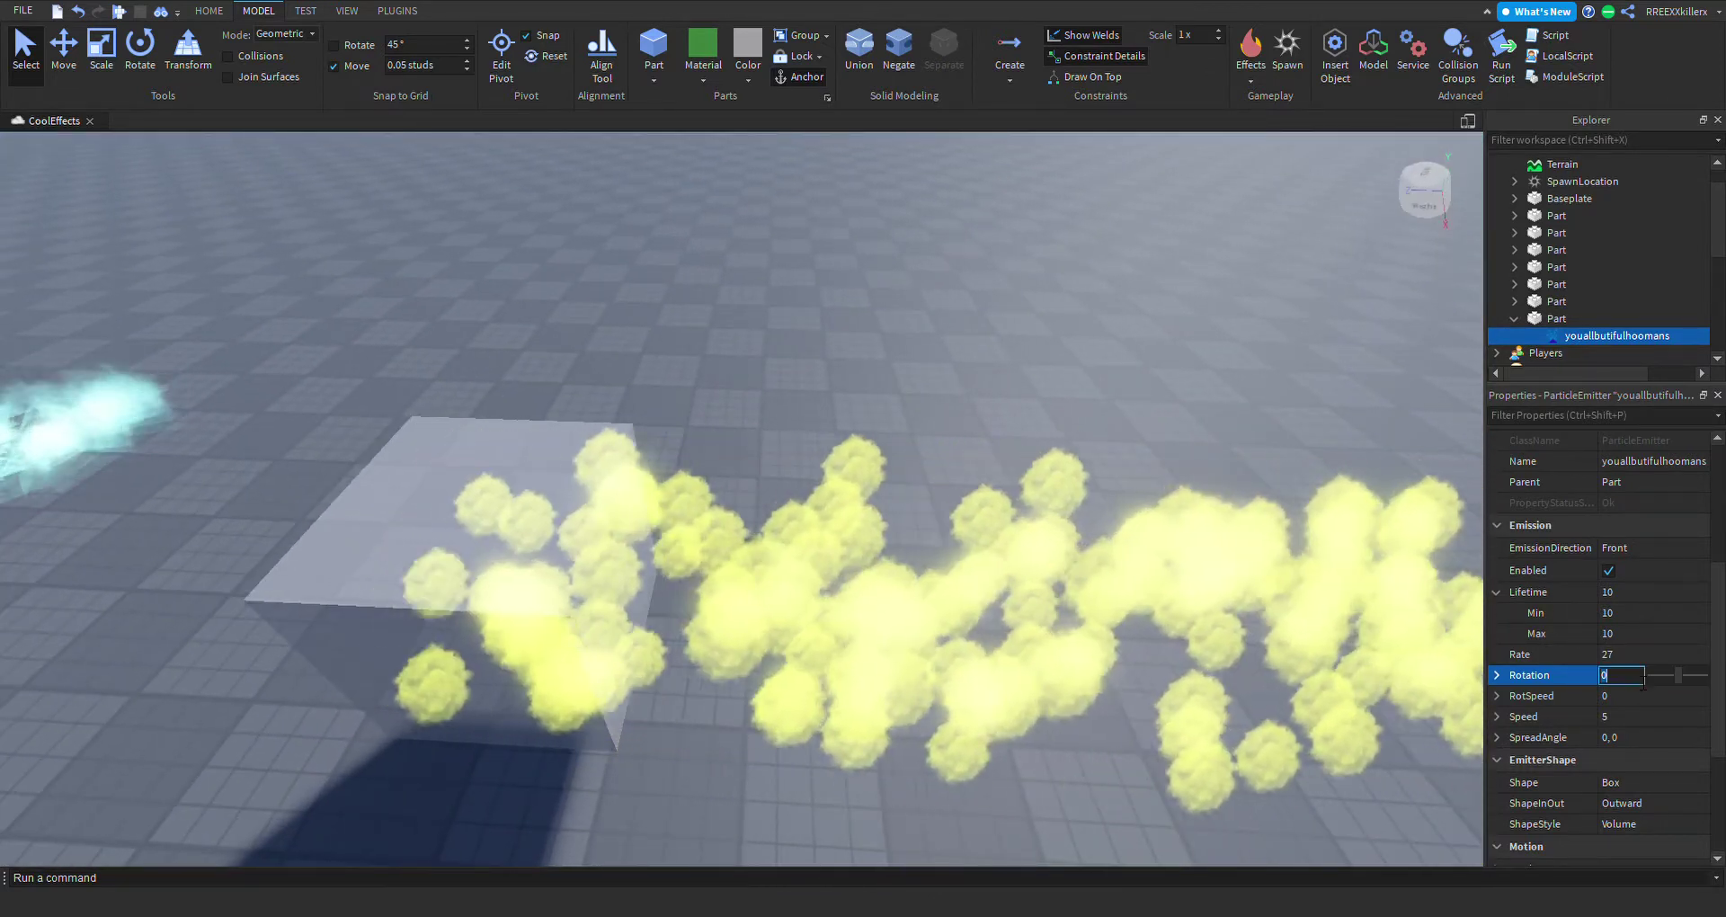
left_click(1636, 676)
key("BackSpace")
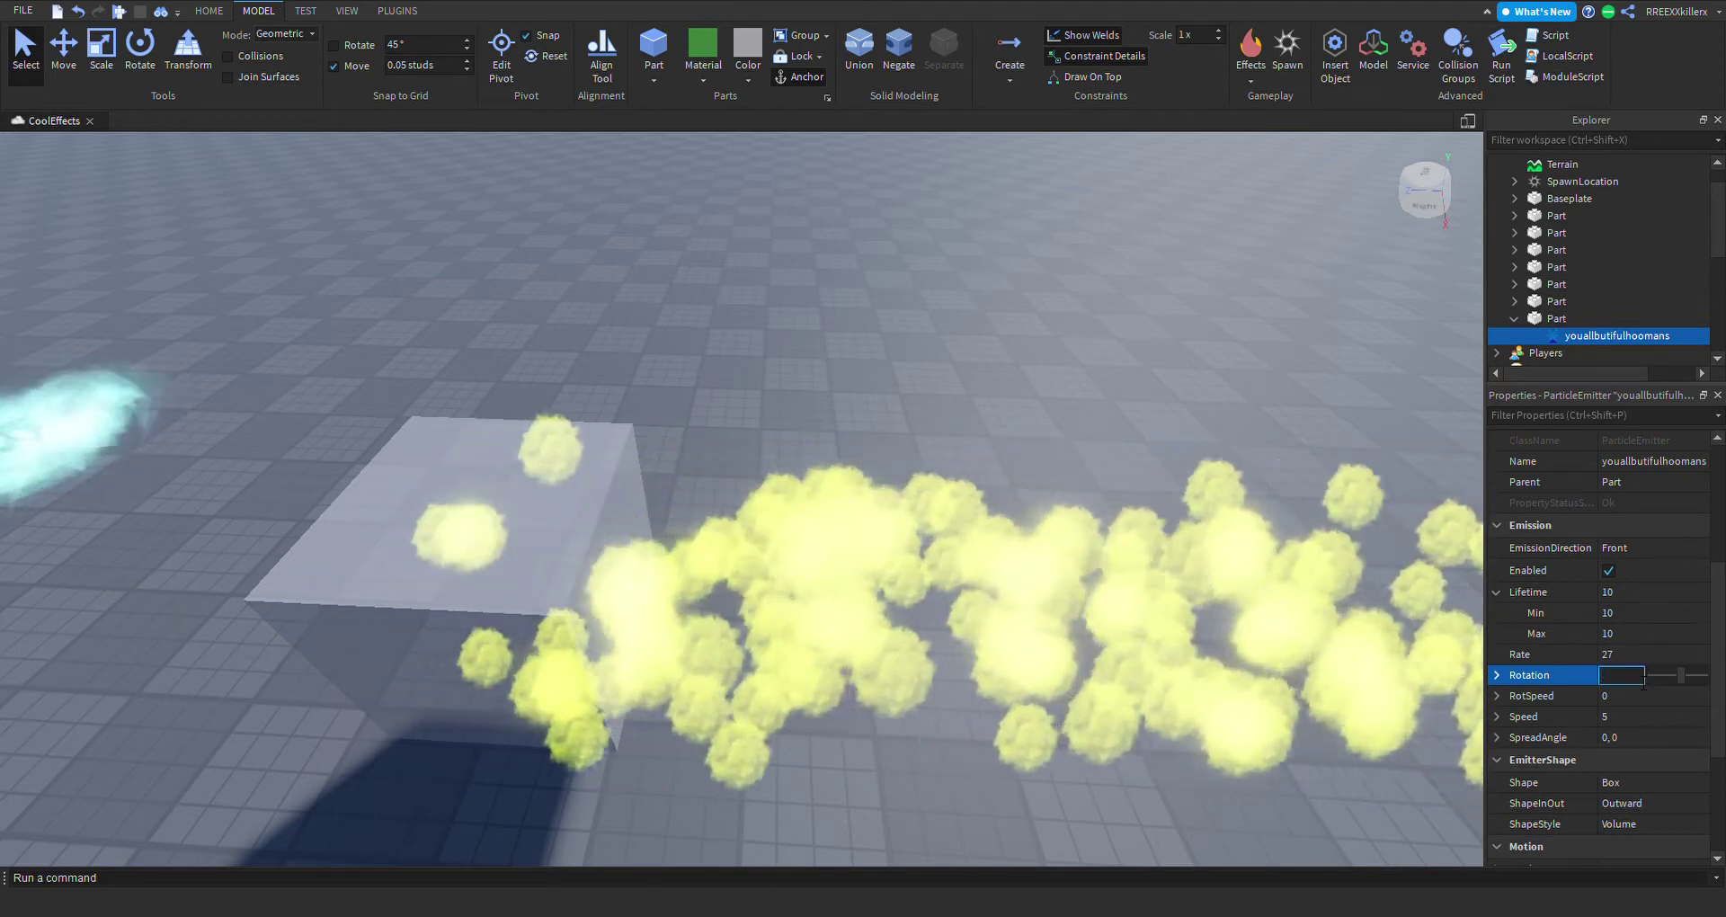
type("90")
key("Return")
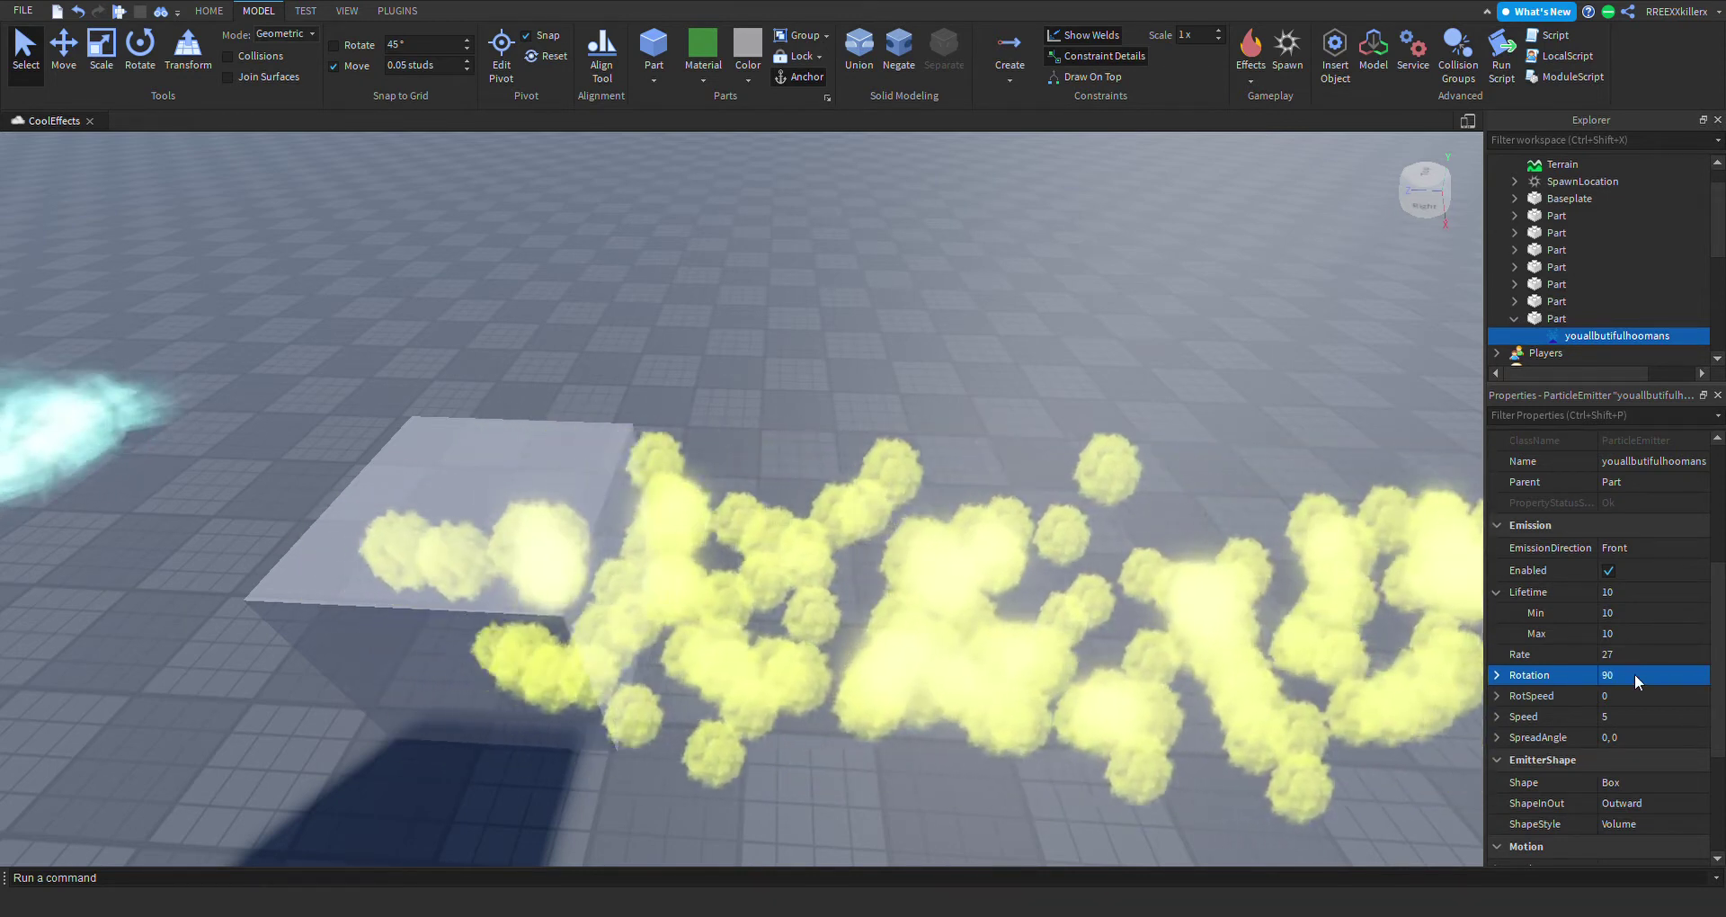
right_click_drag(1017, 549, 1013, 552)
scroll(1015, 550, "up", 3)
scroll(1056, 382, "down", 8)
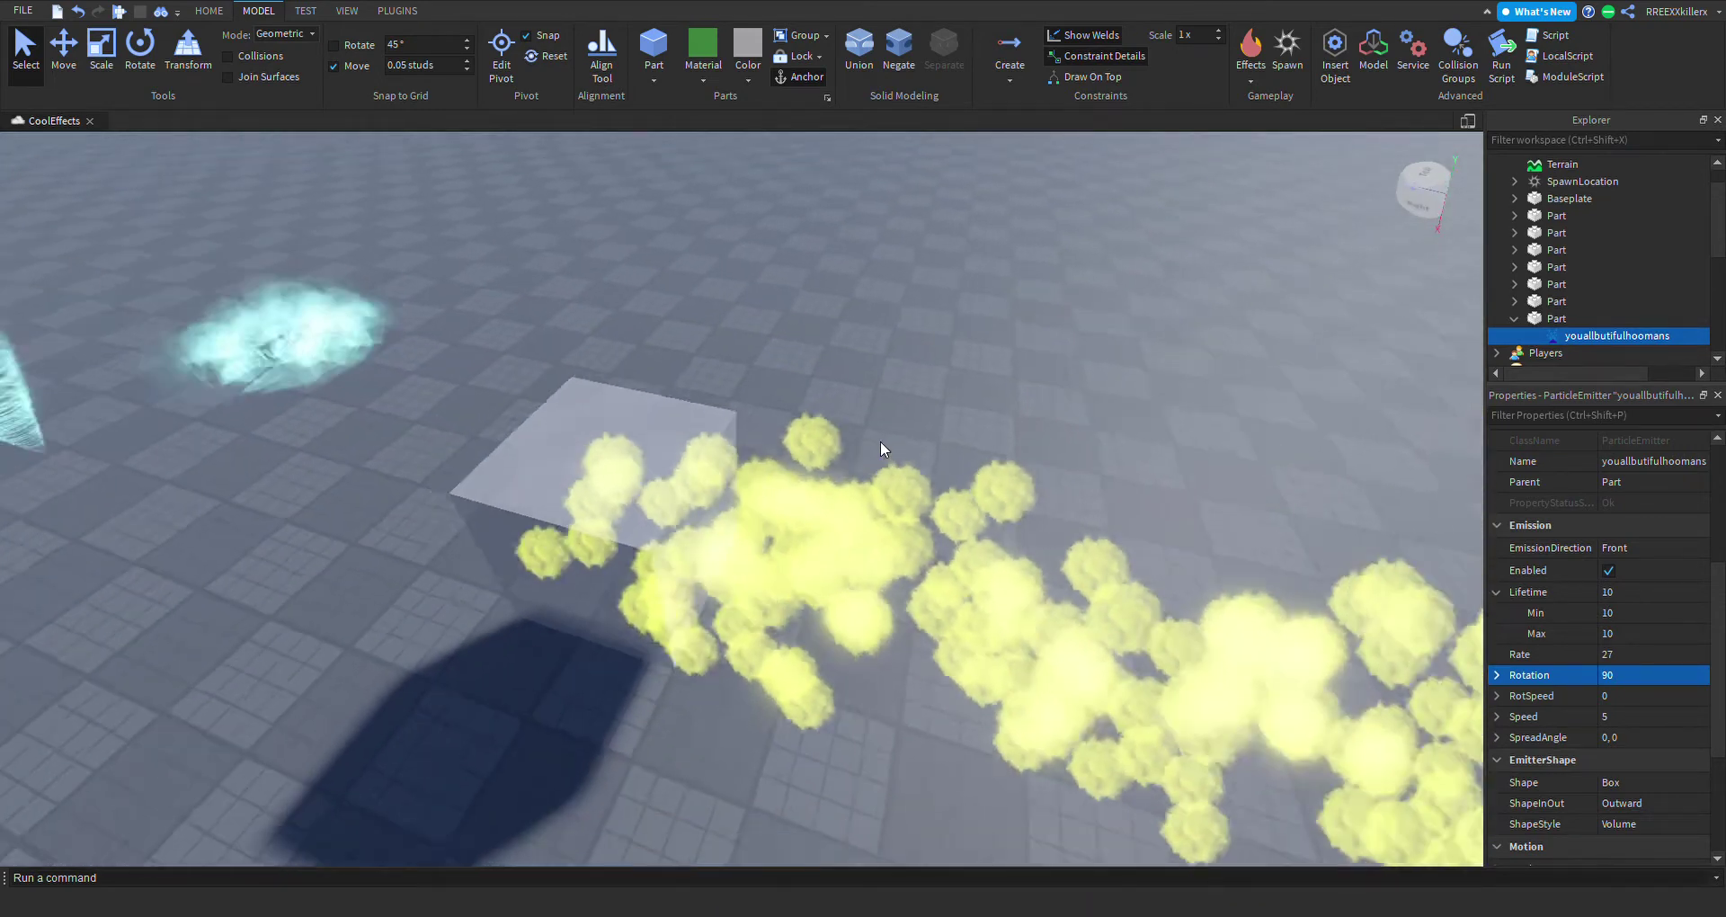
left_click(339, 450)
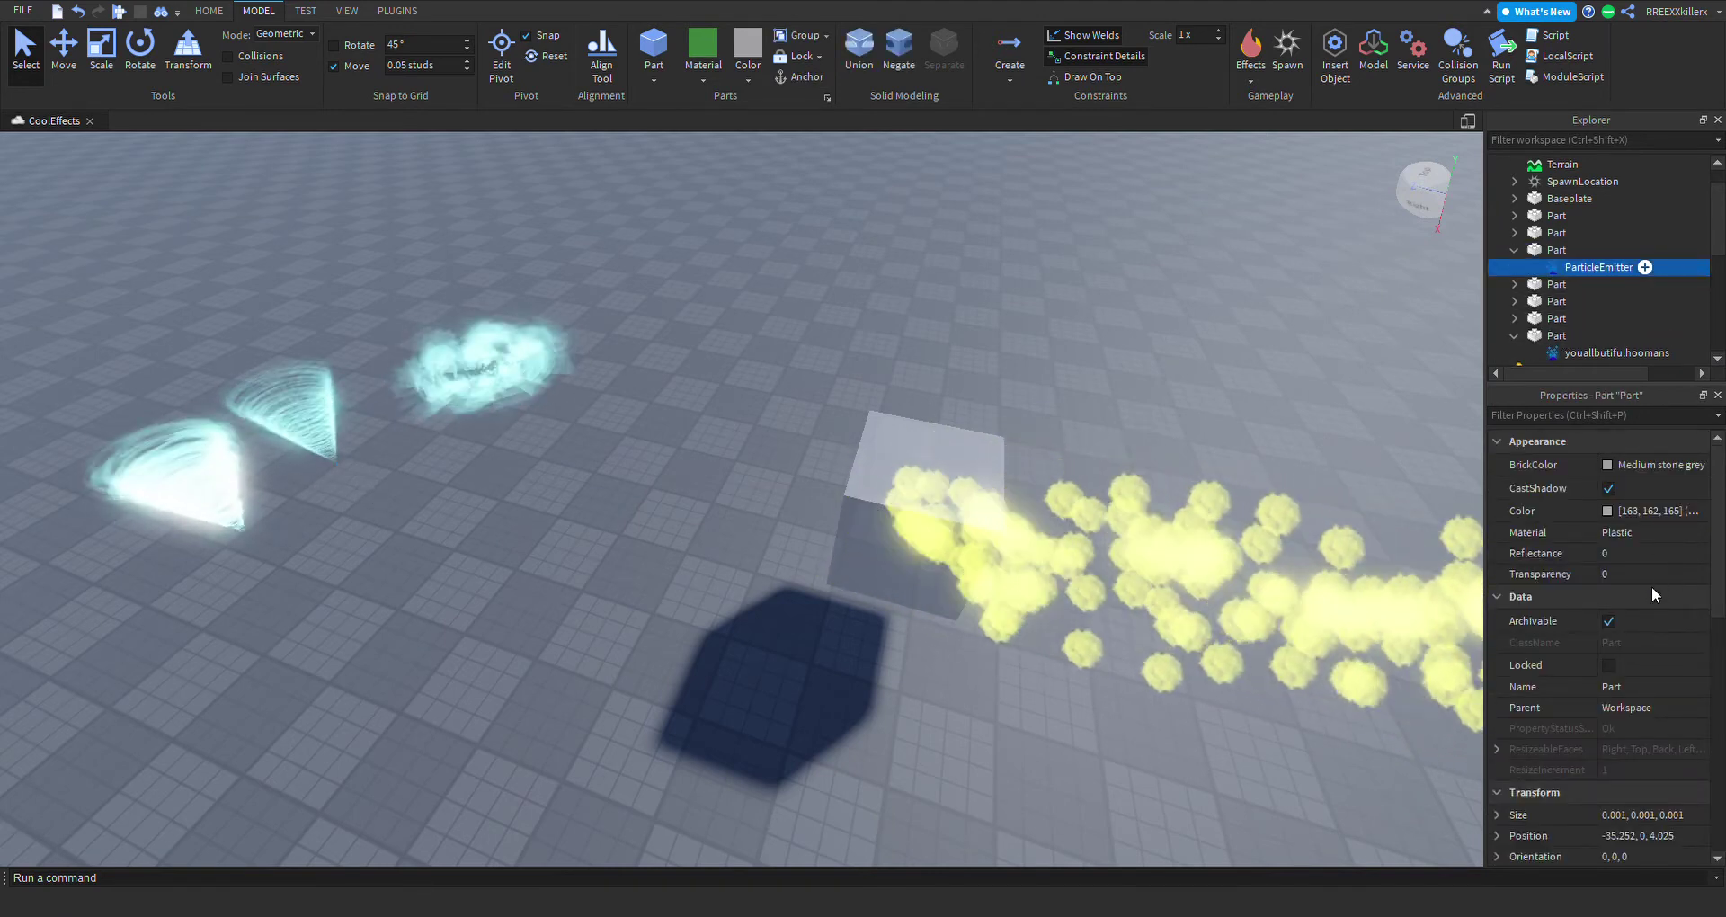
left_click(1573, 596)
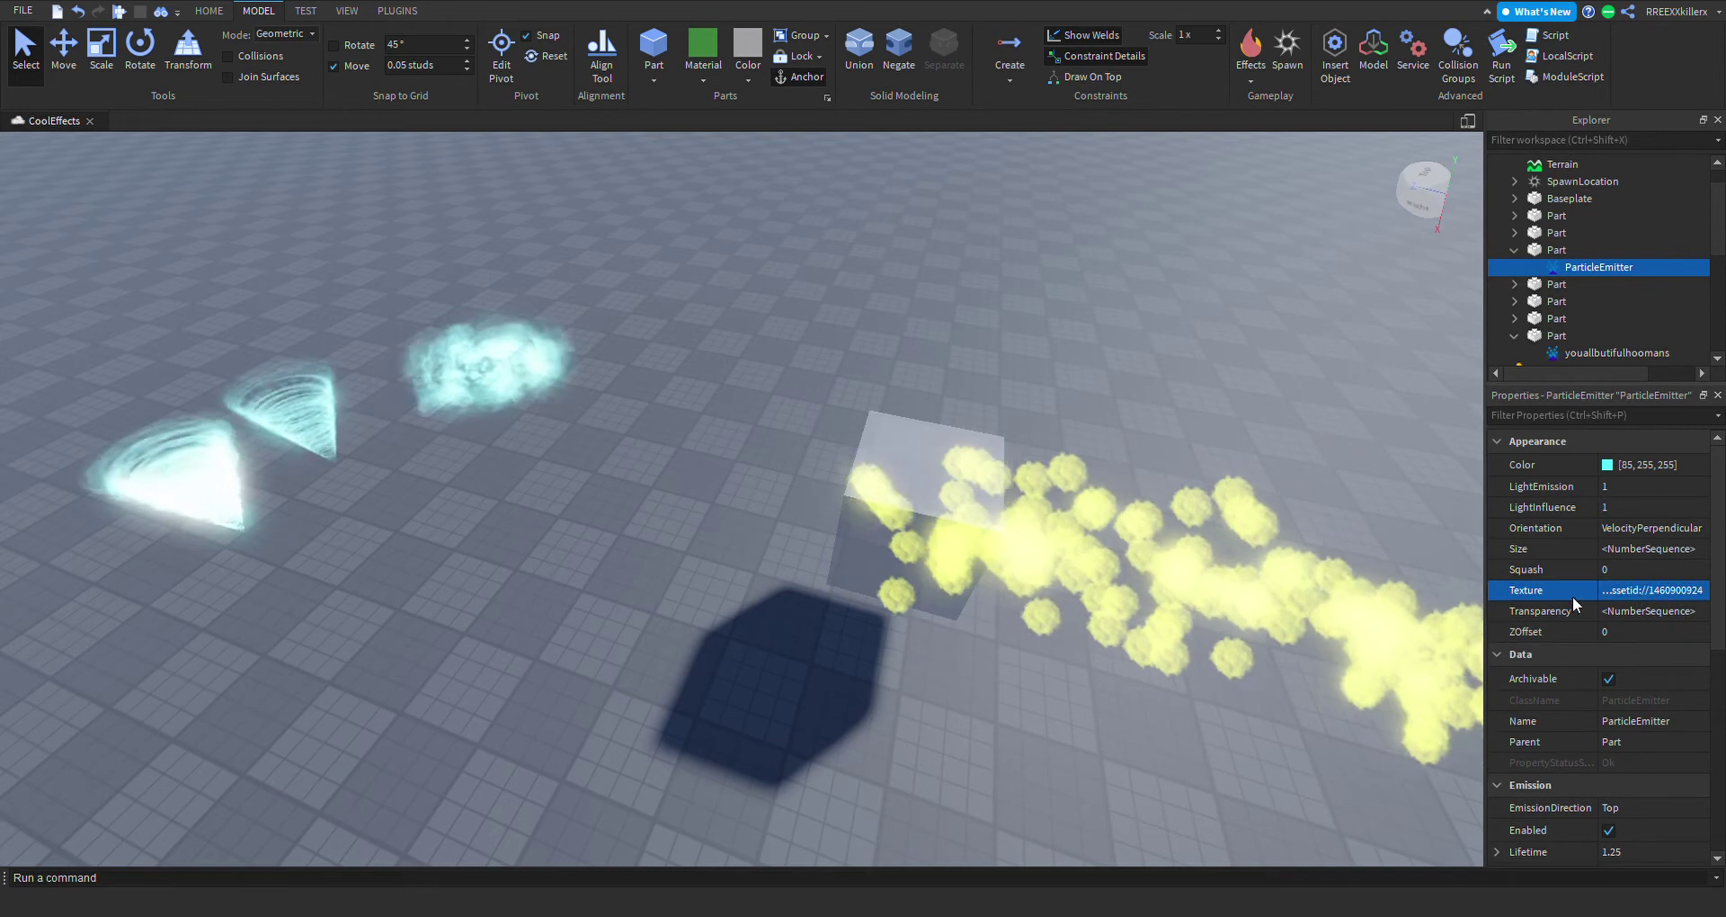
left_click(1597, 354)
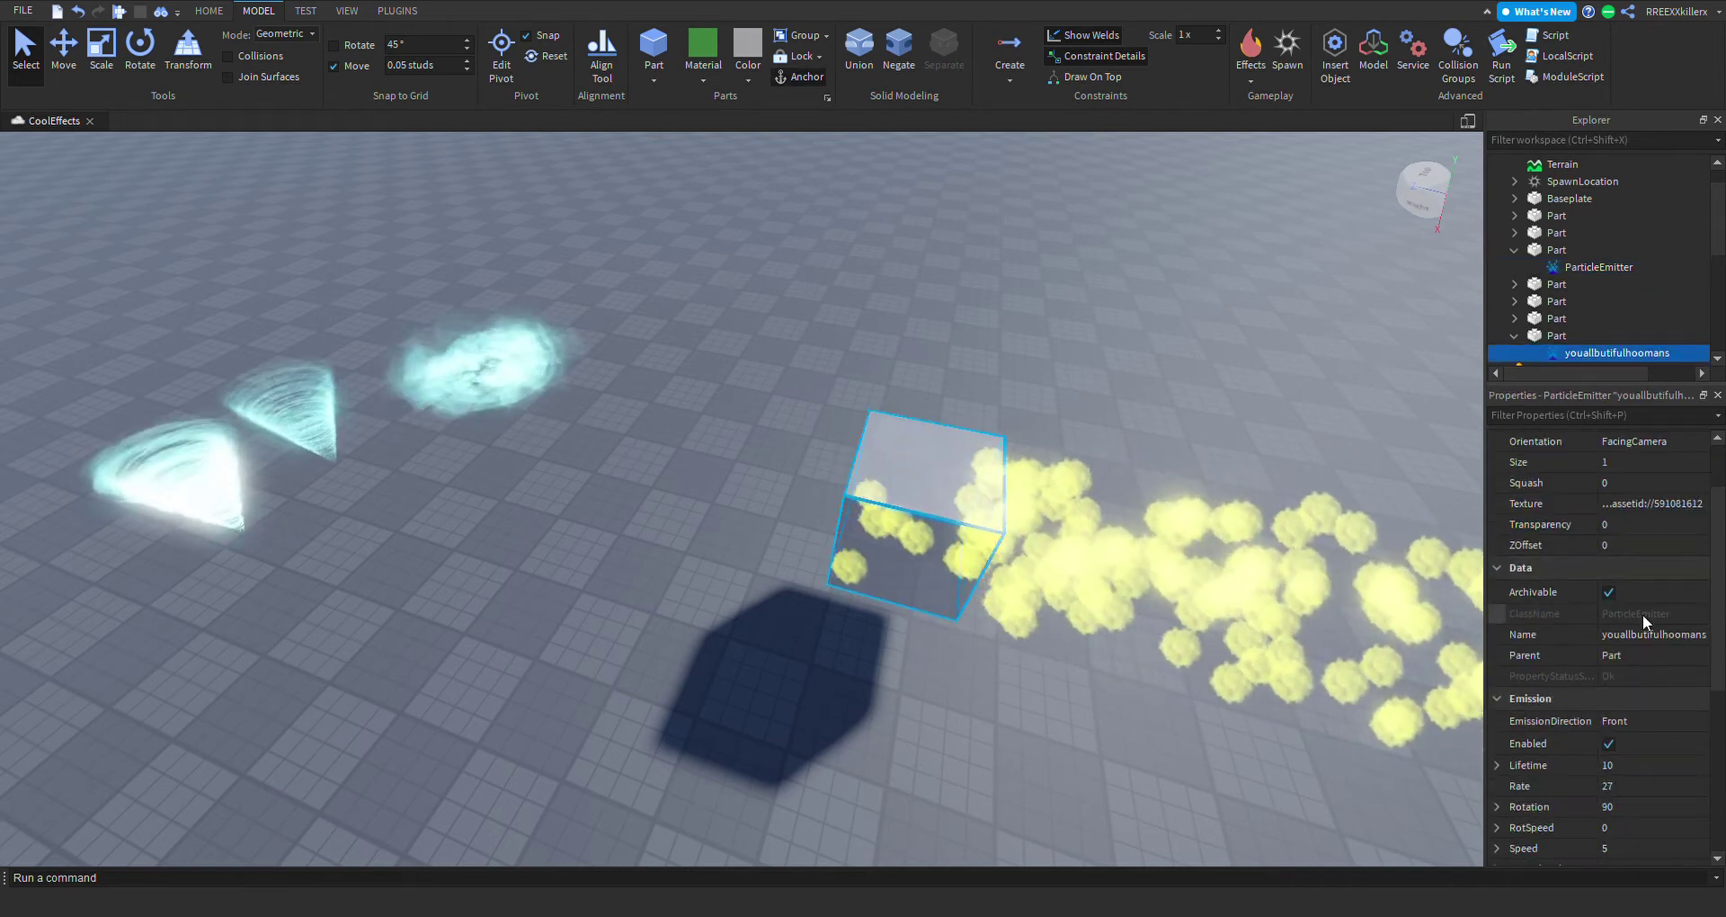
left_click(1638, 504)
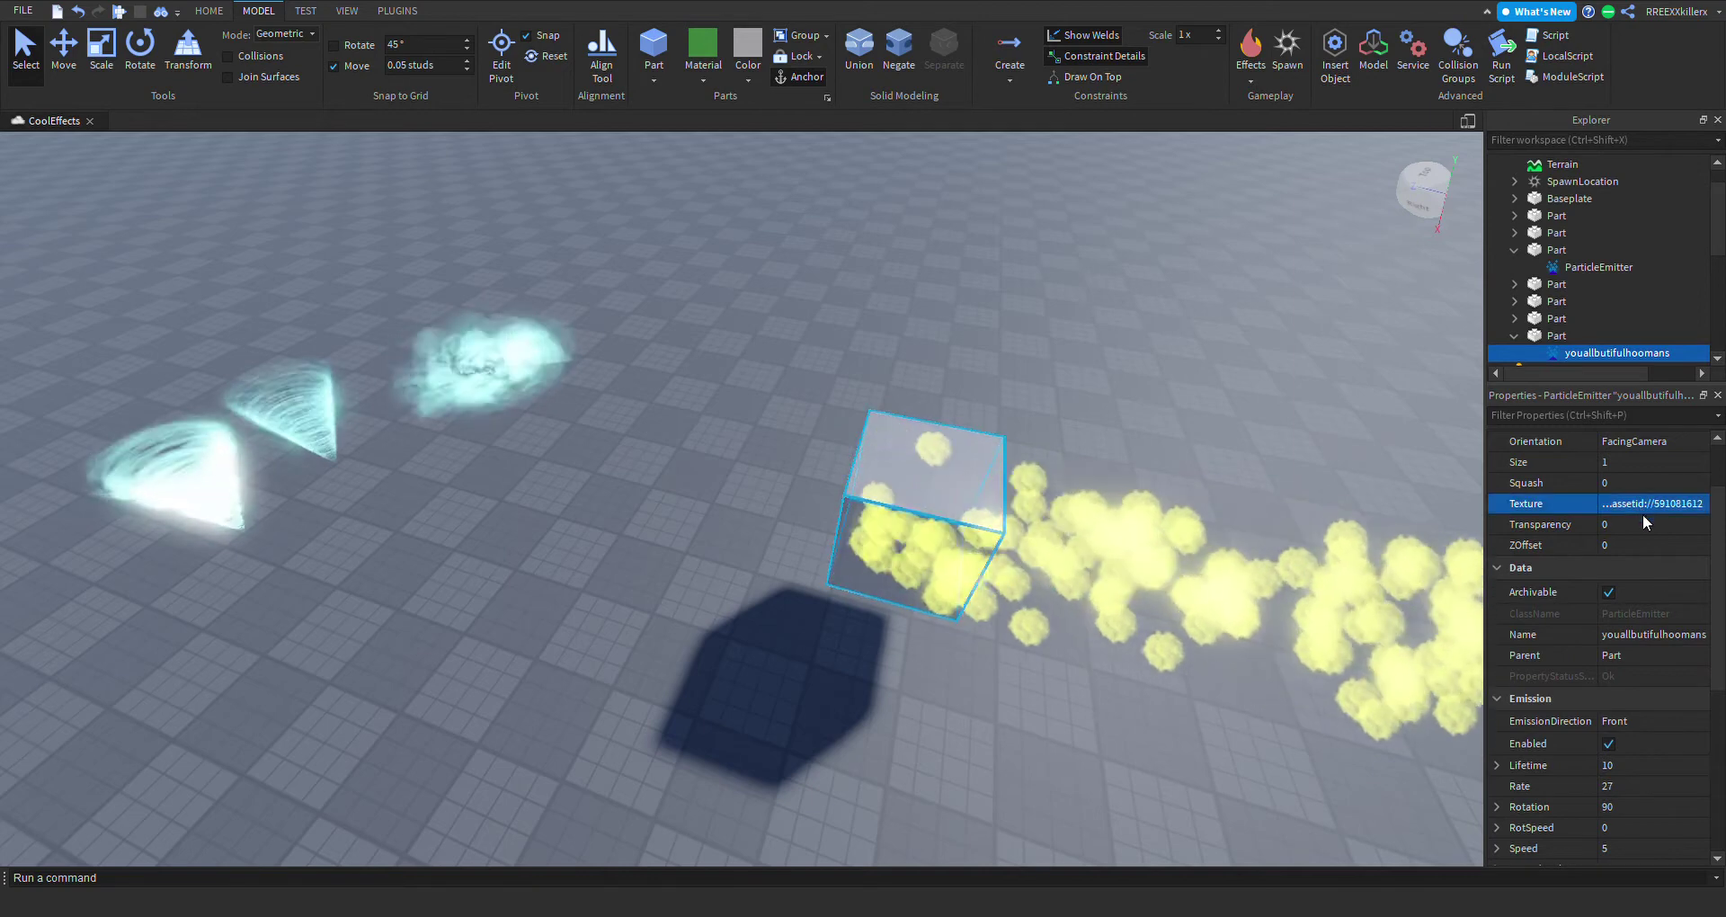
scroll(1208, 509, "up", 5)
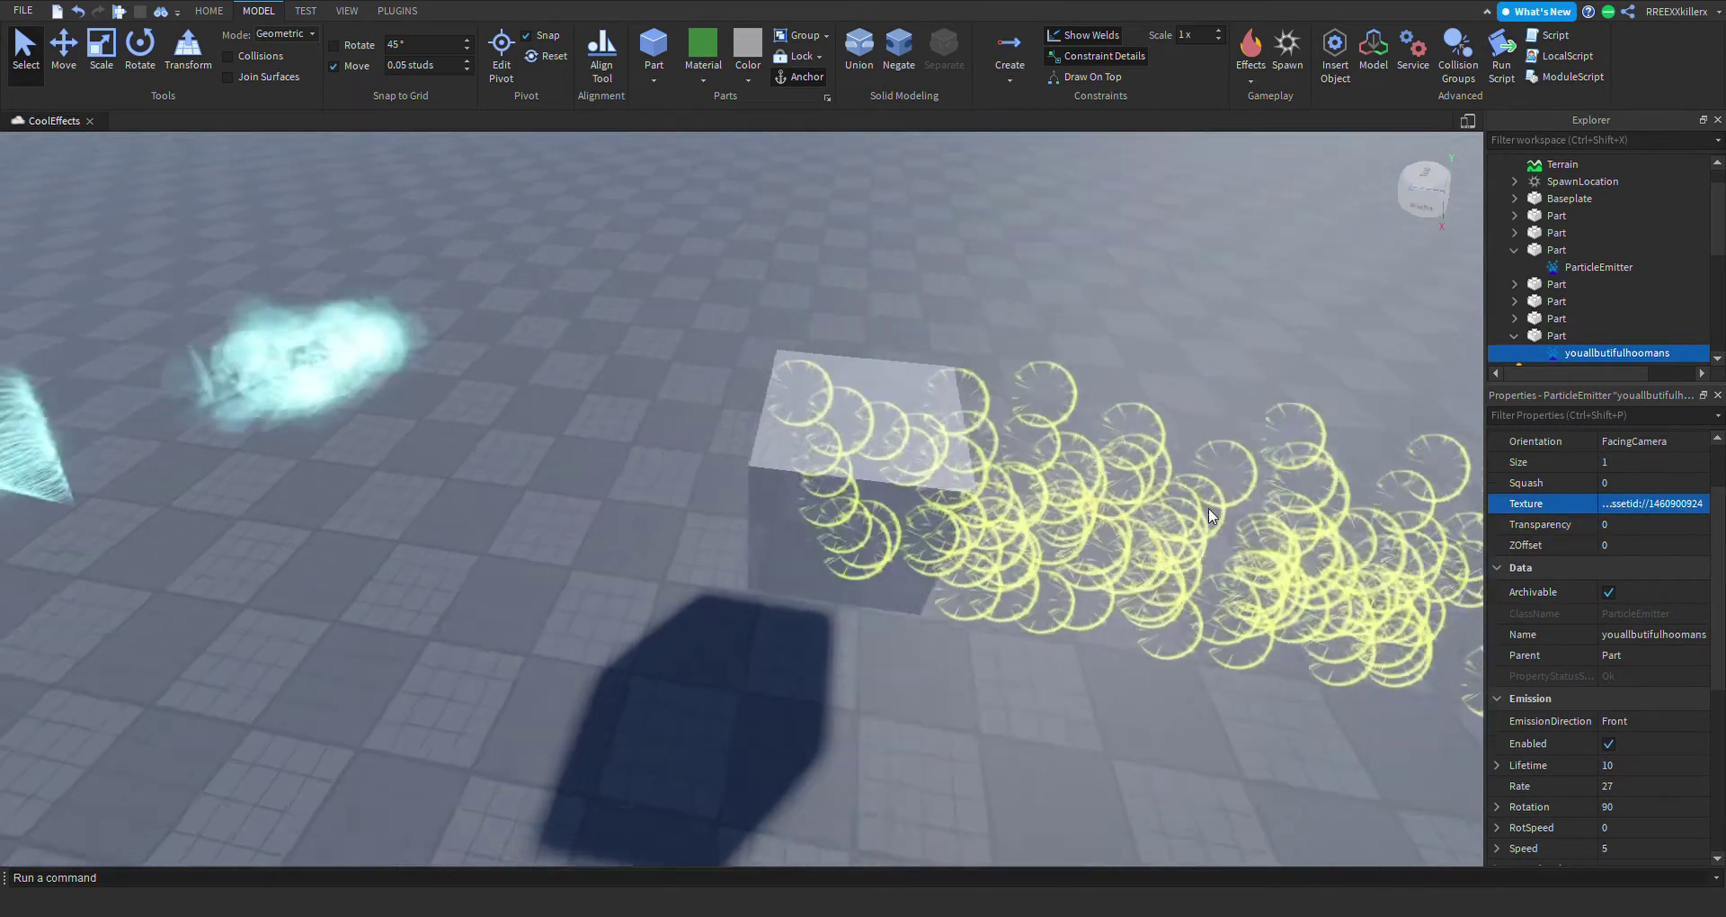
Set the yellow emitter's Rotation to 0 and view the ring particles from slightly farther away.
scroll(1630, 687, "down", 4)
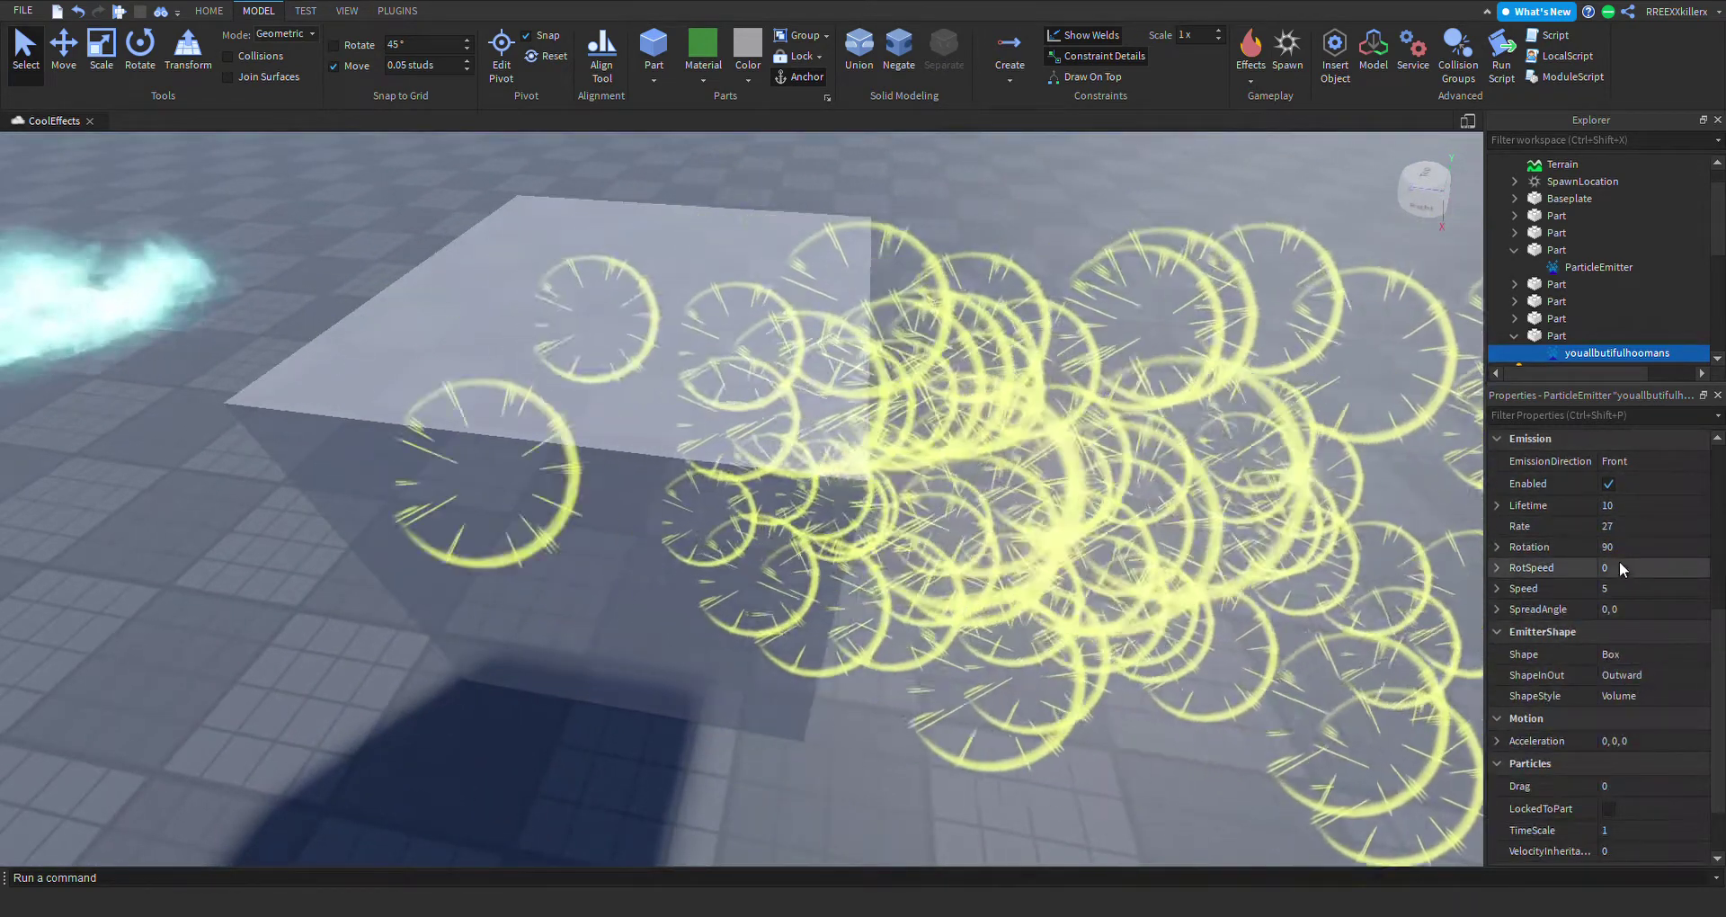
left_click(1628, 546)
type("0")
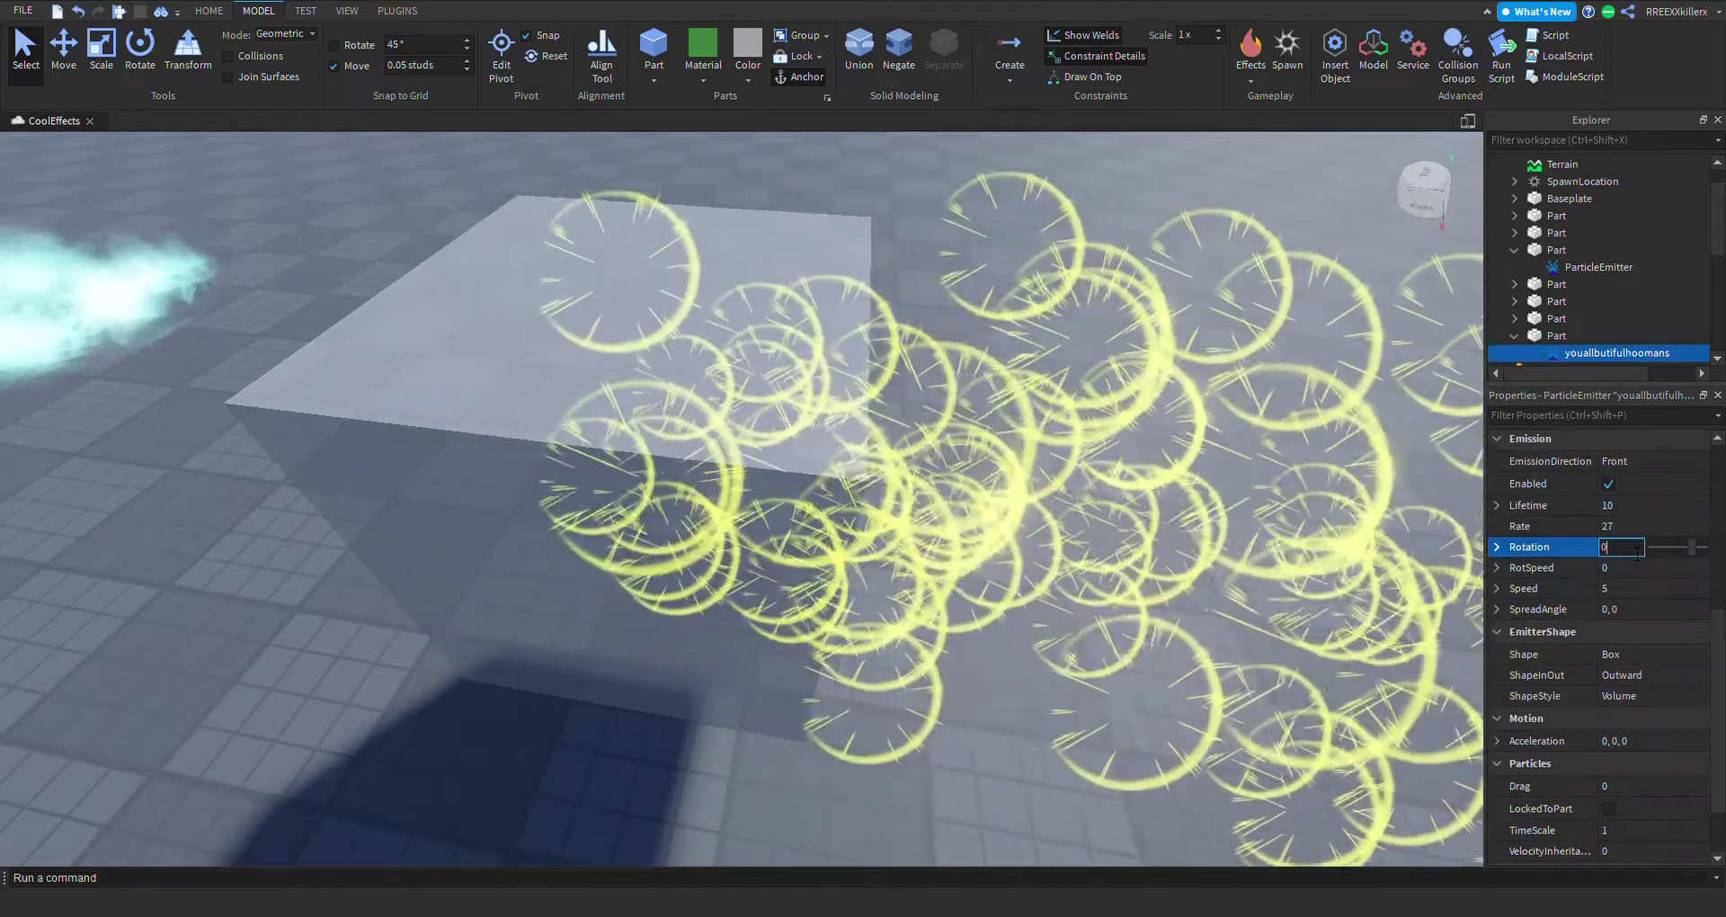
key("Return")
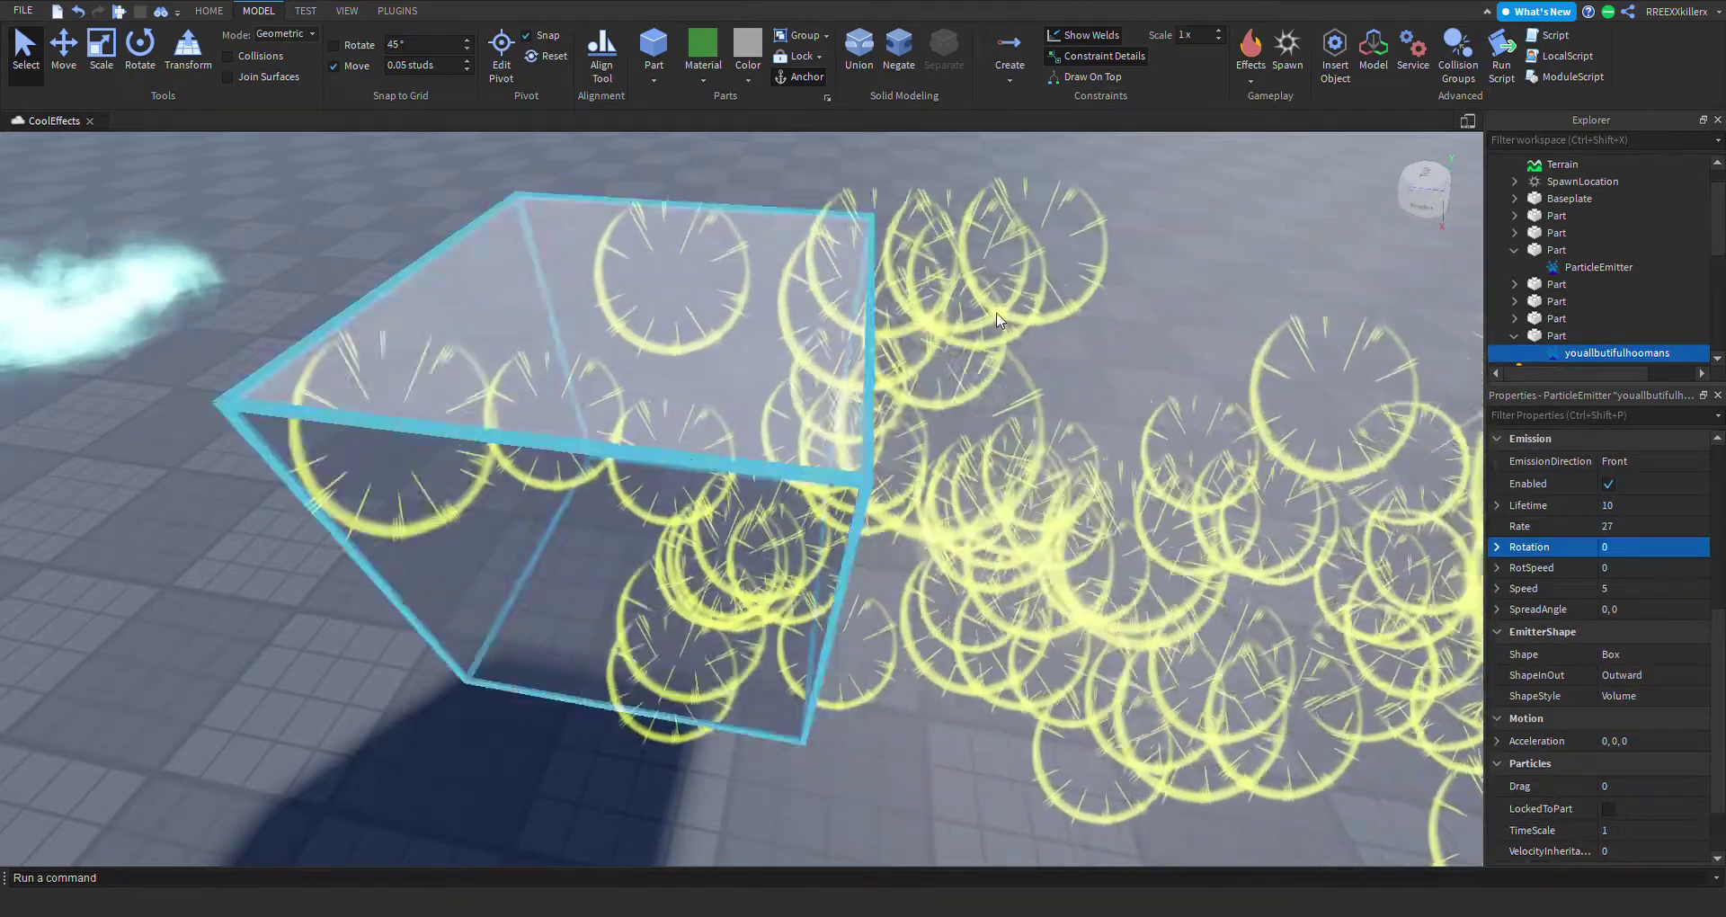
key("s")
key("w")
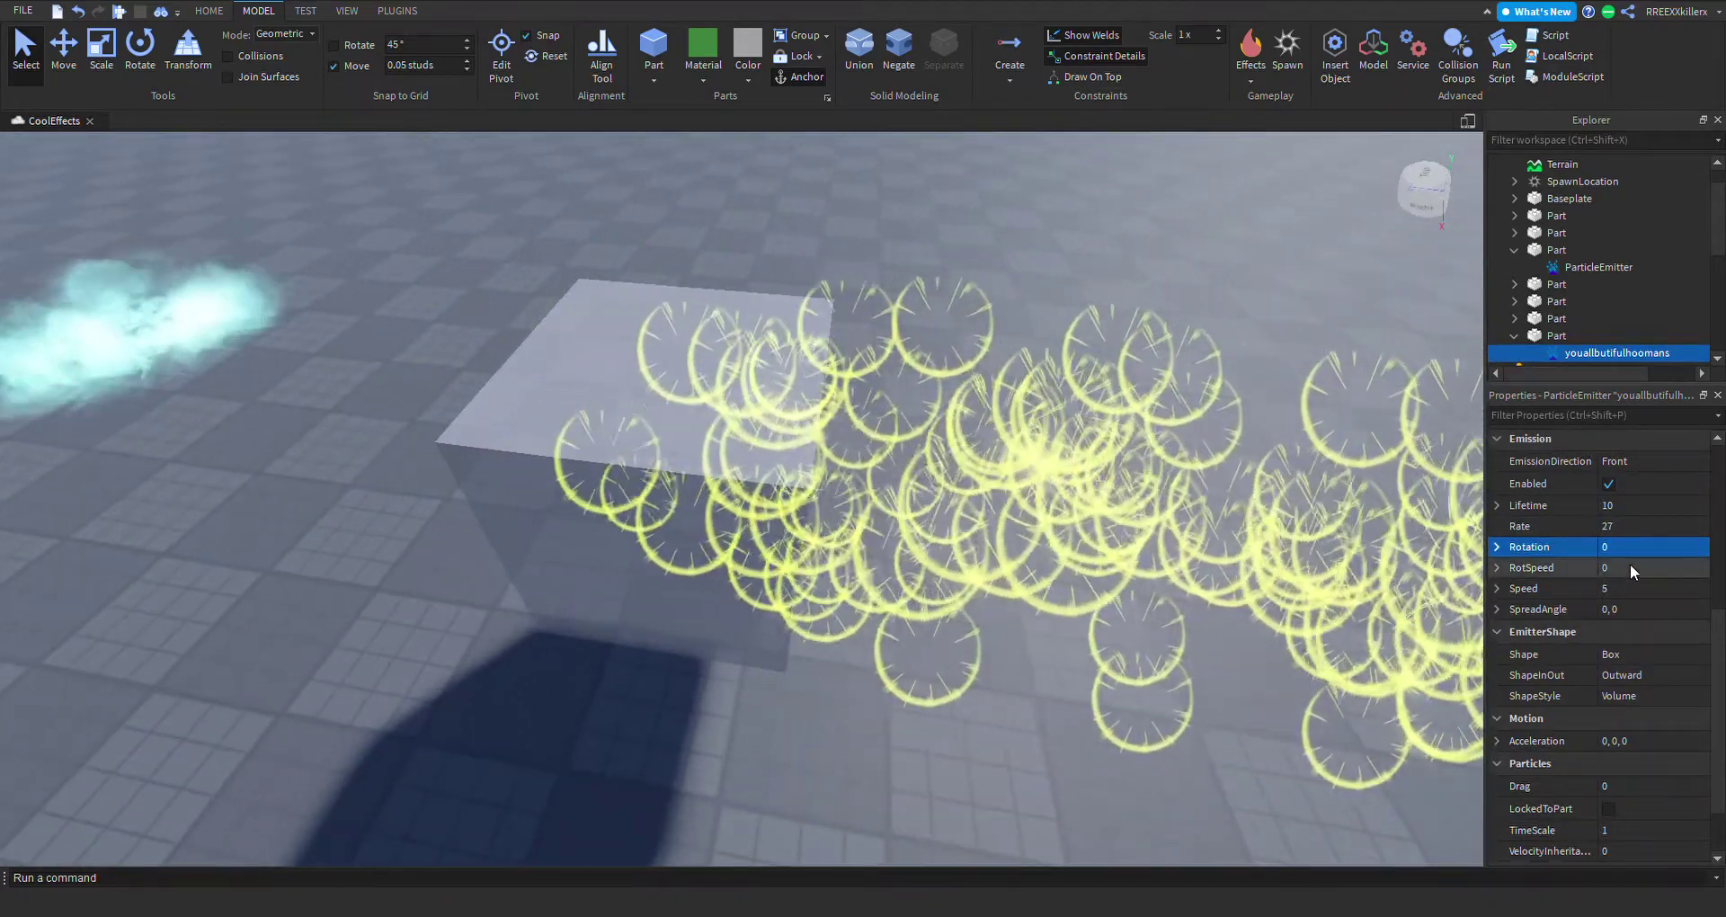
Try a RotSpeed of 180 on the yellow emitter, view the particles closer, and reset it to 0.
left_click(1631, 564)
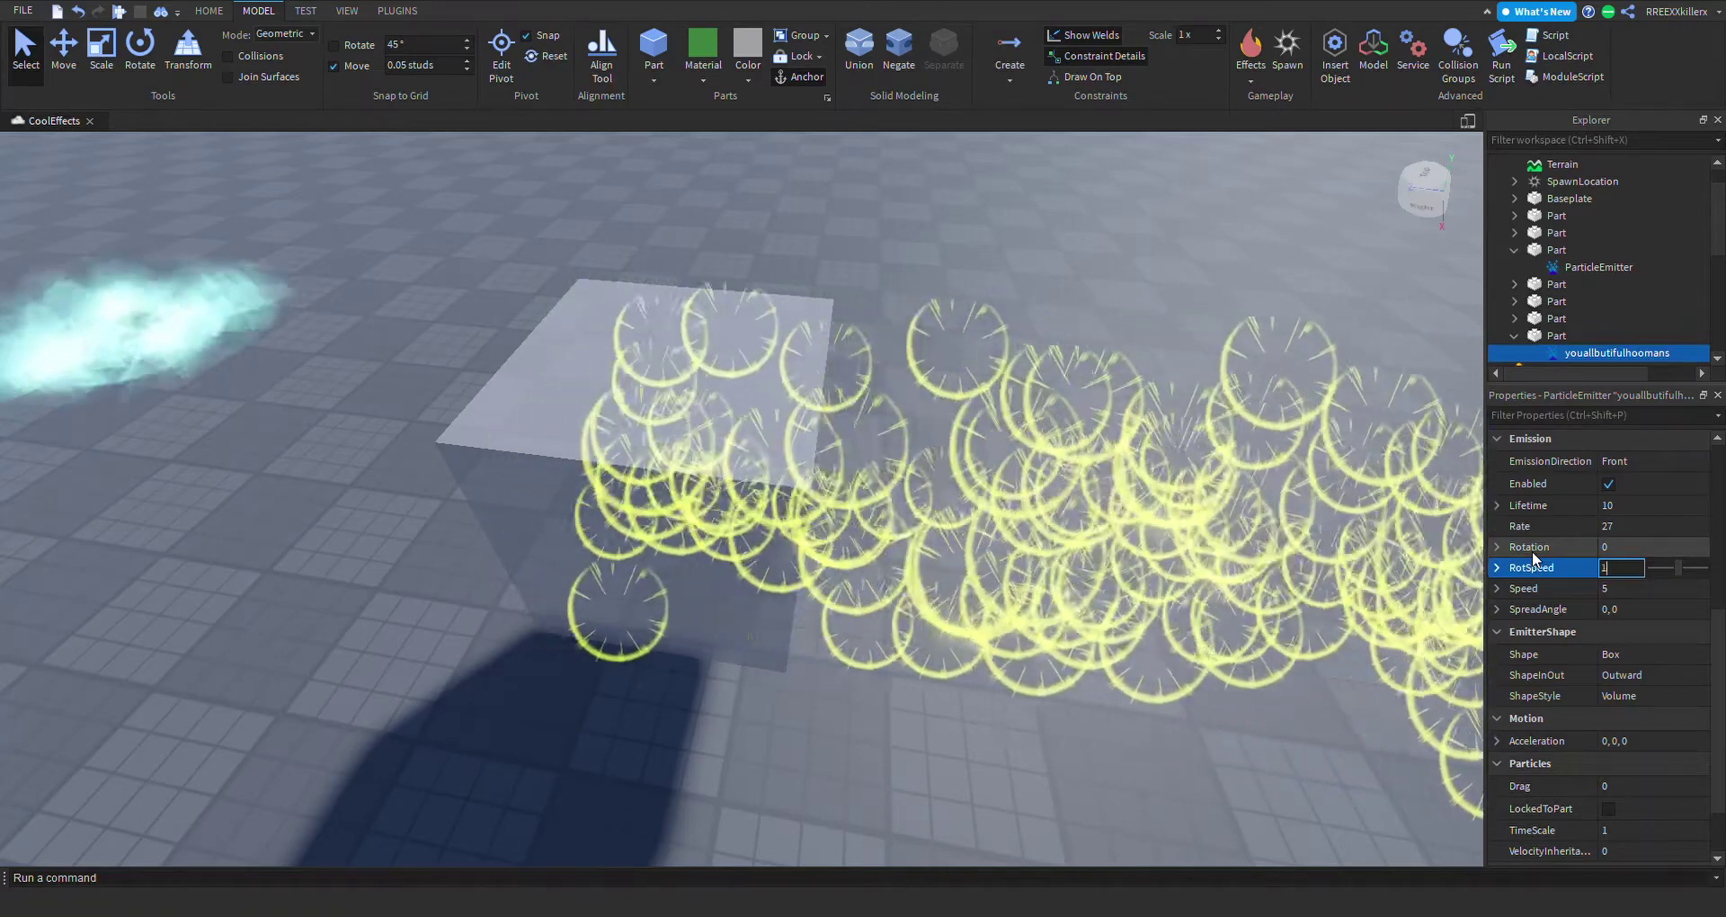
type("180")
key("Return")
right_click_drag(1337, 529, 1497, 513)
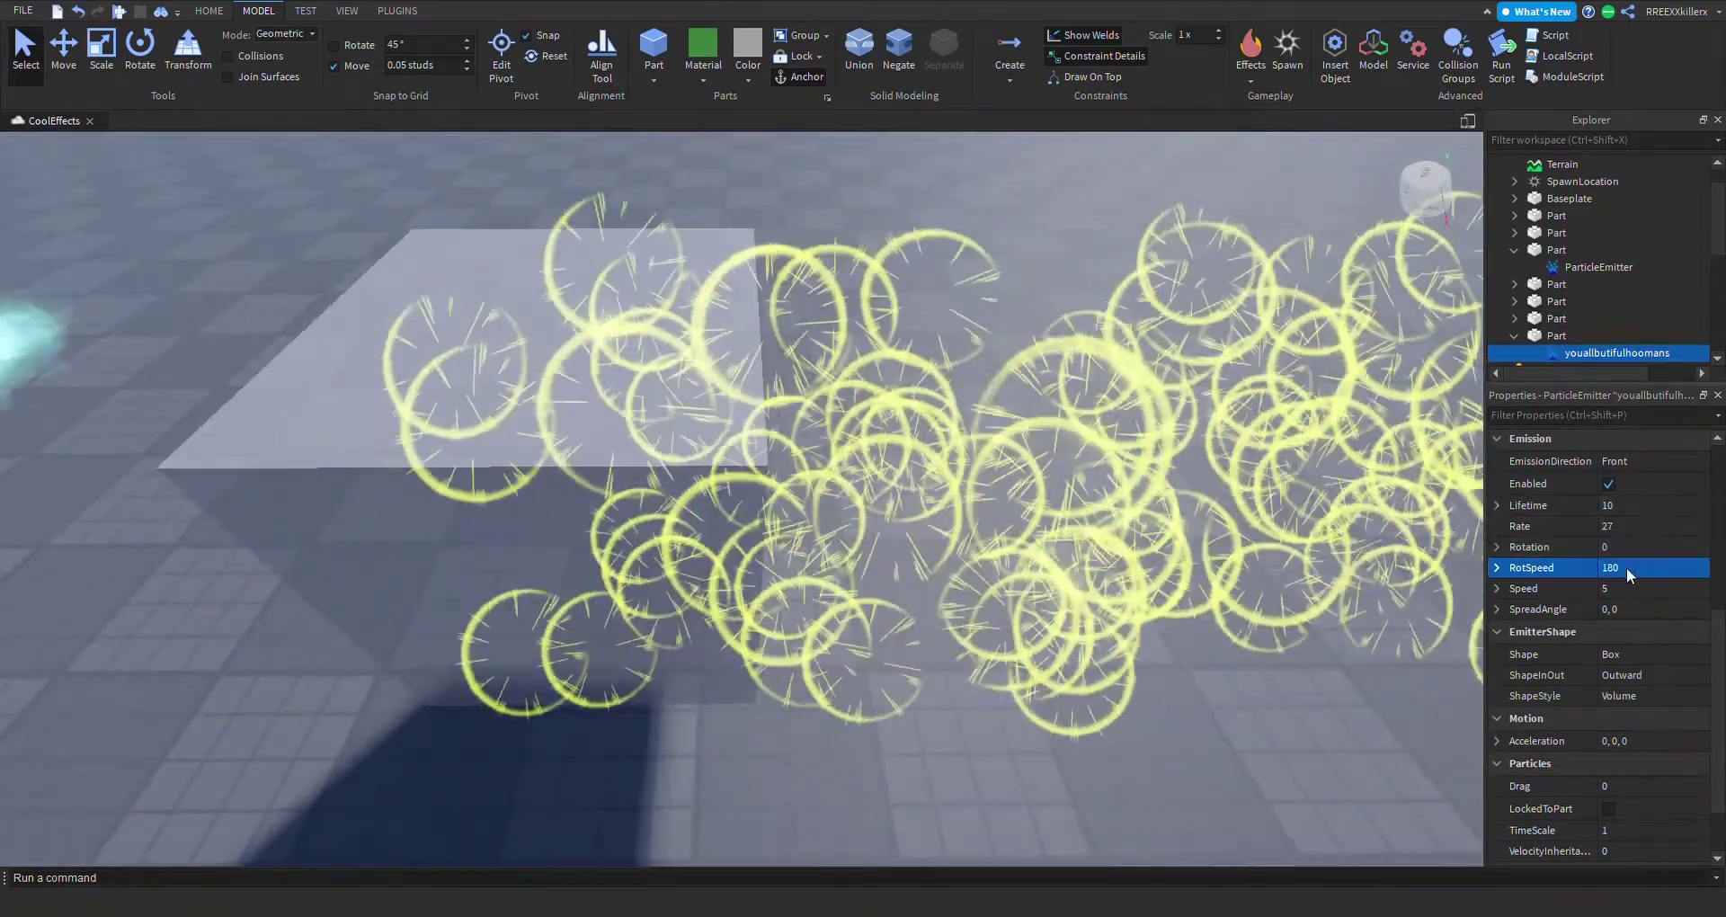
left_click(1627, 568)
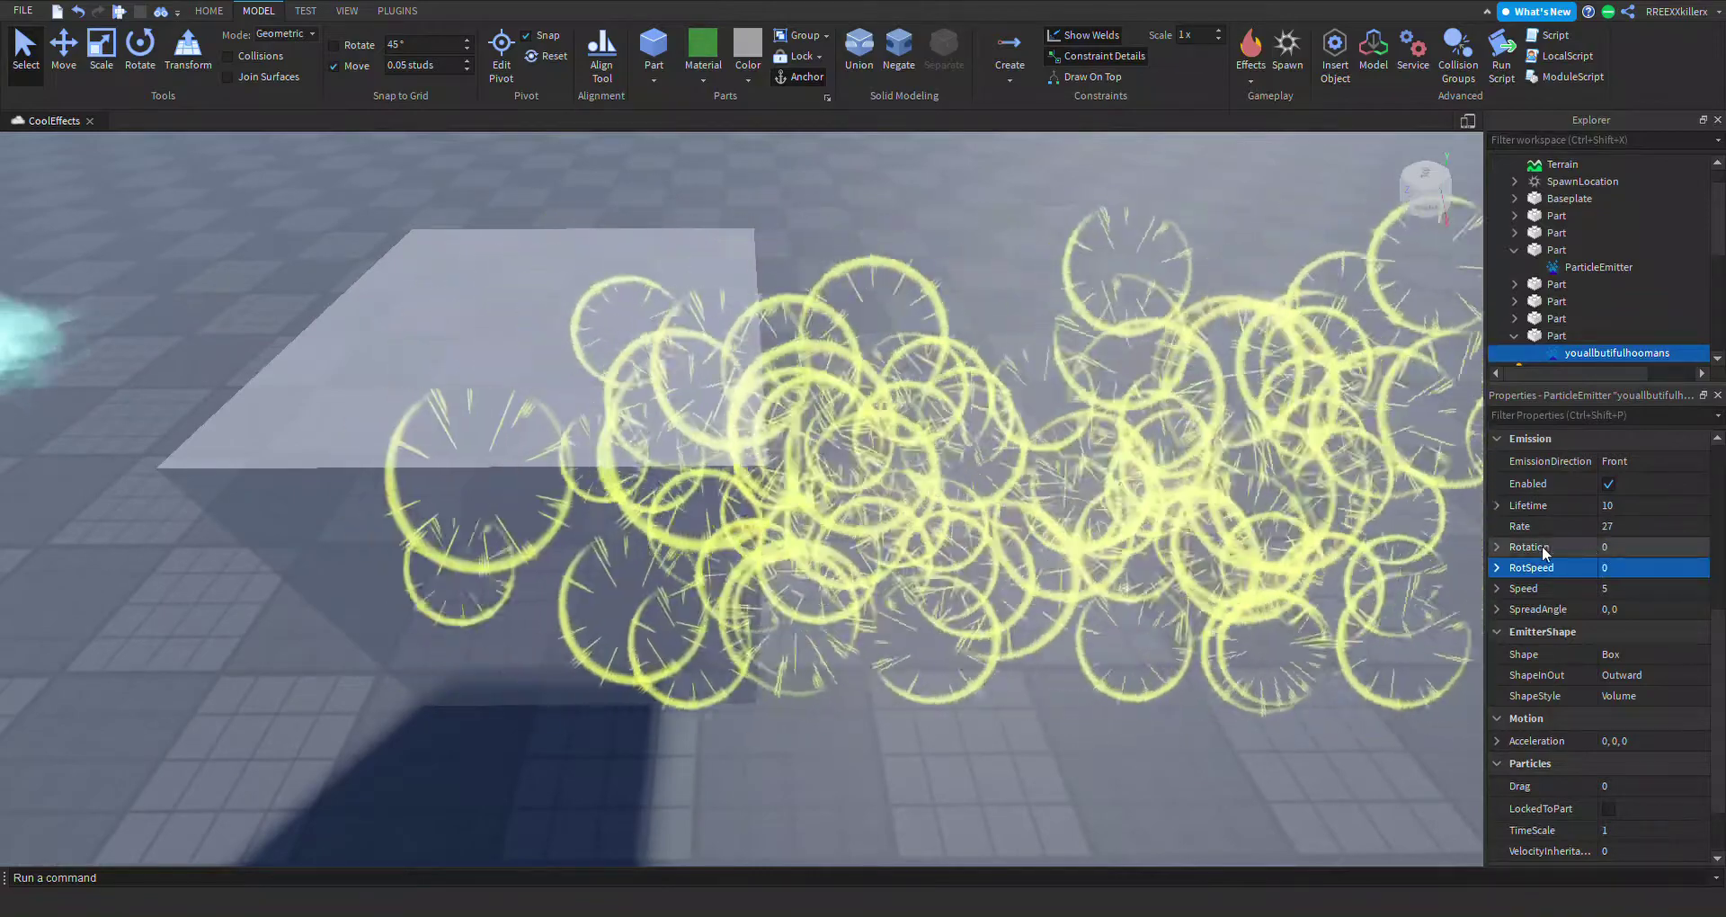
Expand the emitter's Rotation, RotSpeed and Lifetime ranges, and set the Rotation maximum to 360.
left_click(1586, 547)
left_click(1496, 608)
scroll(1529, 558, "down", 1)
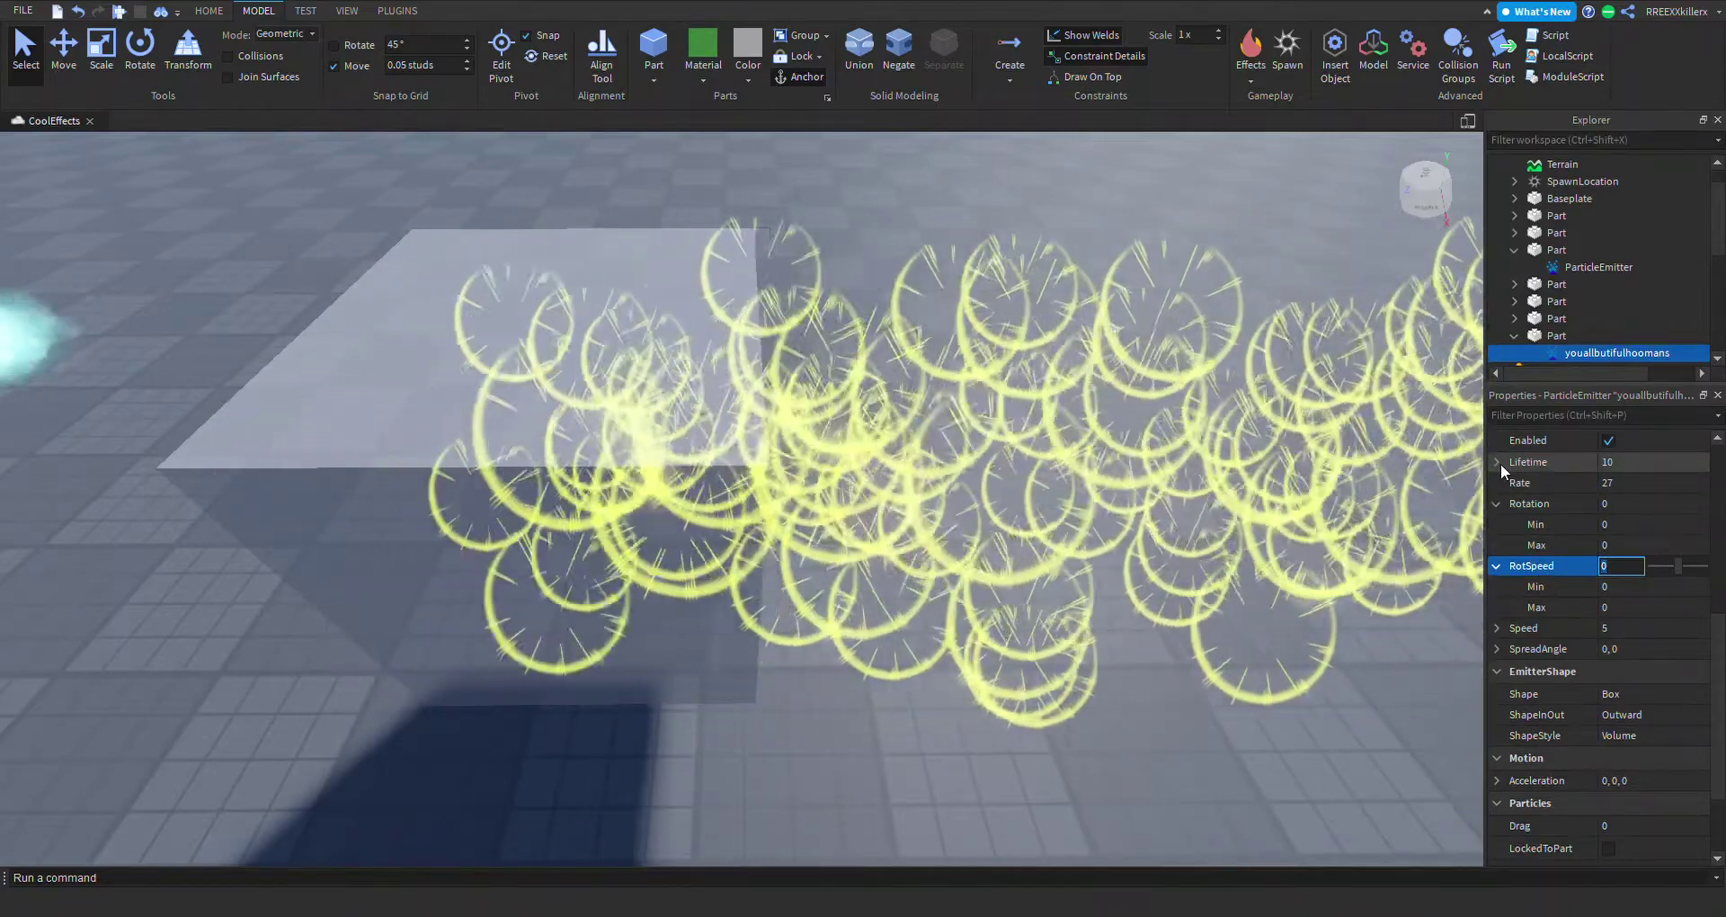
left_click(1501, 462)
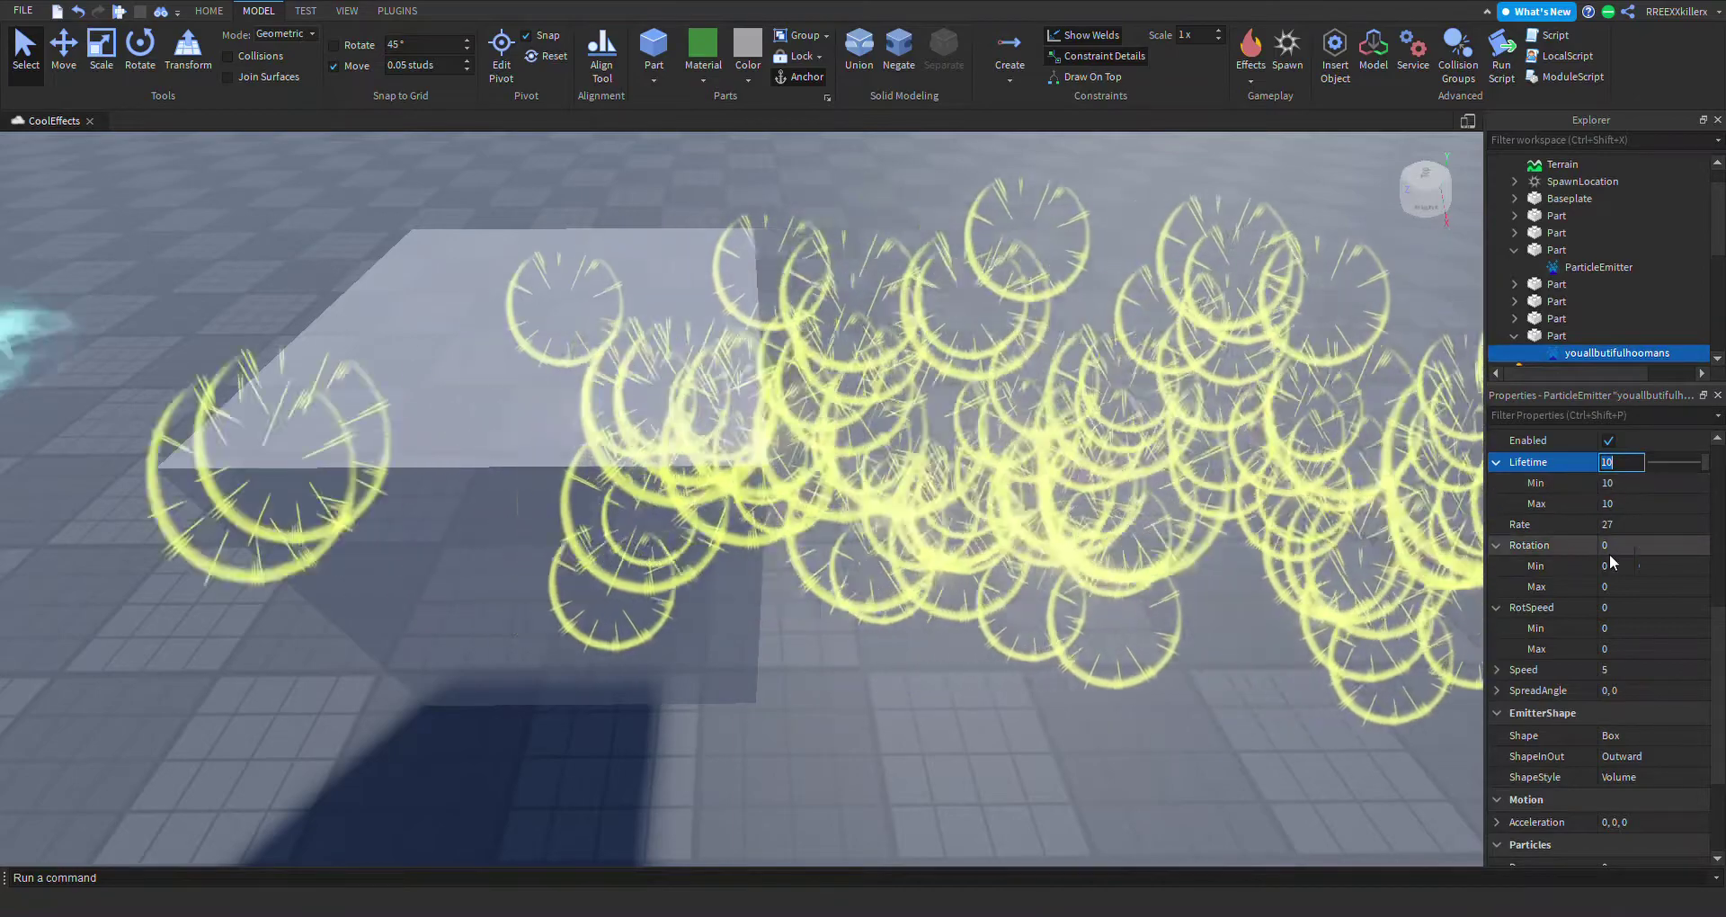
left_click(1620, 583)
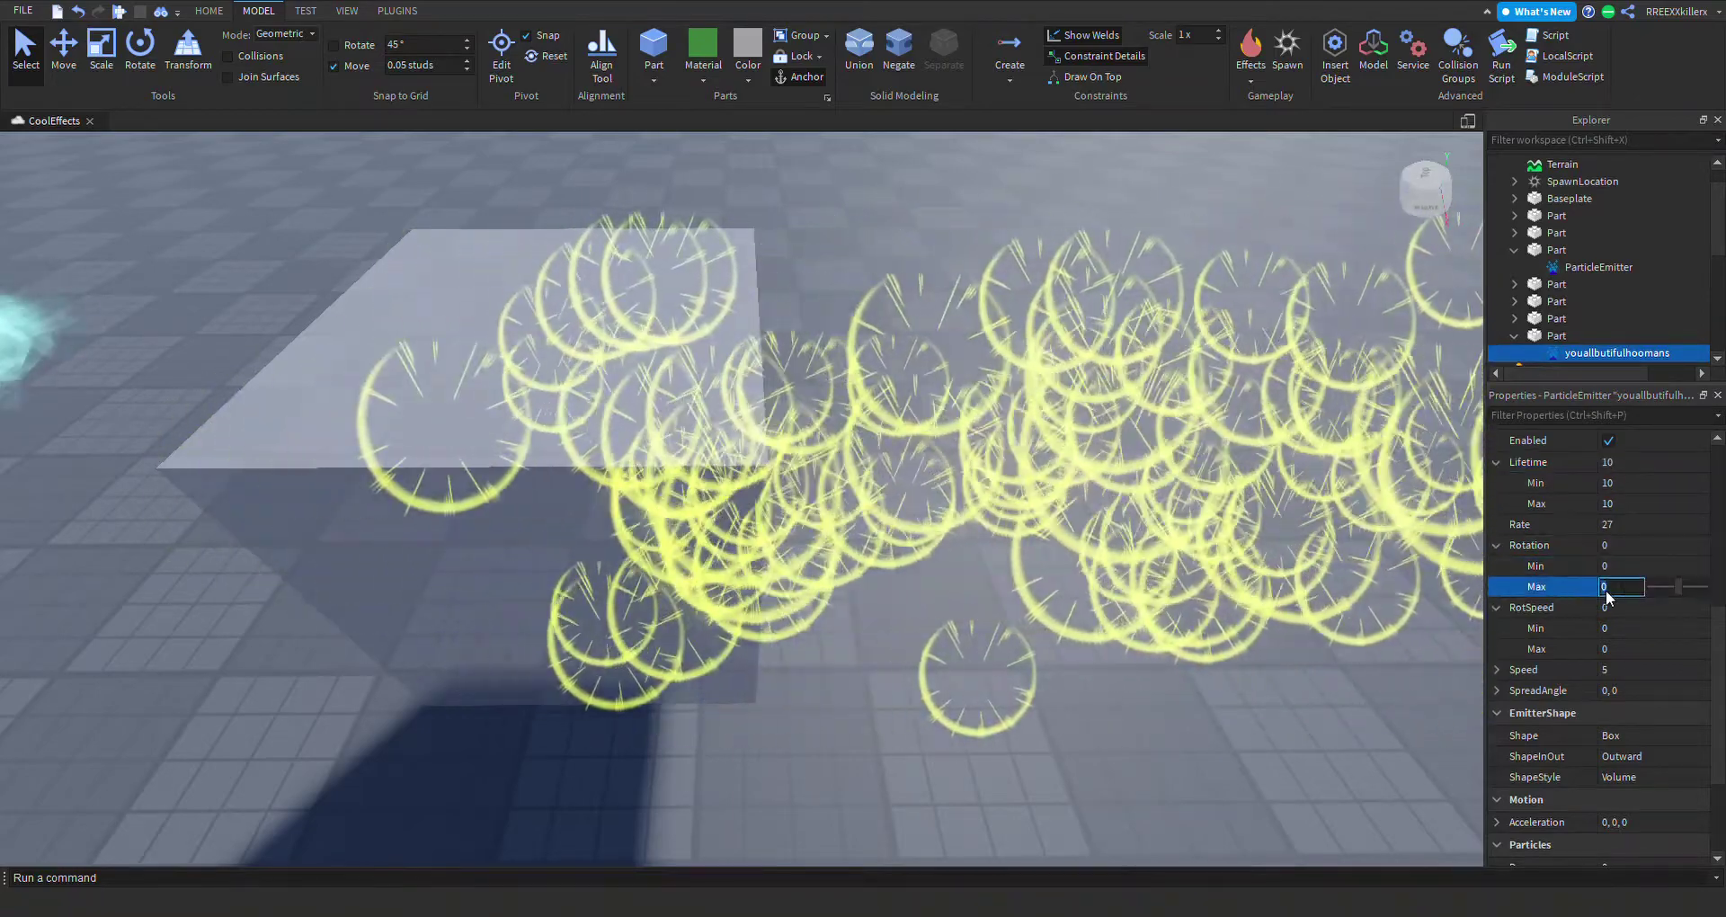
type("36")
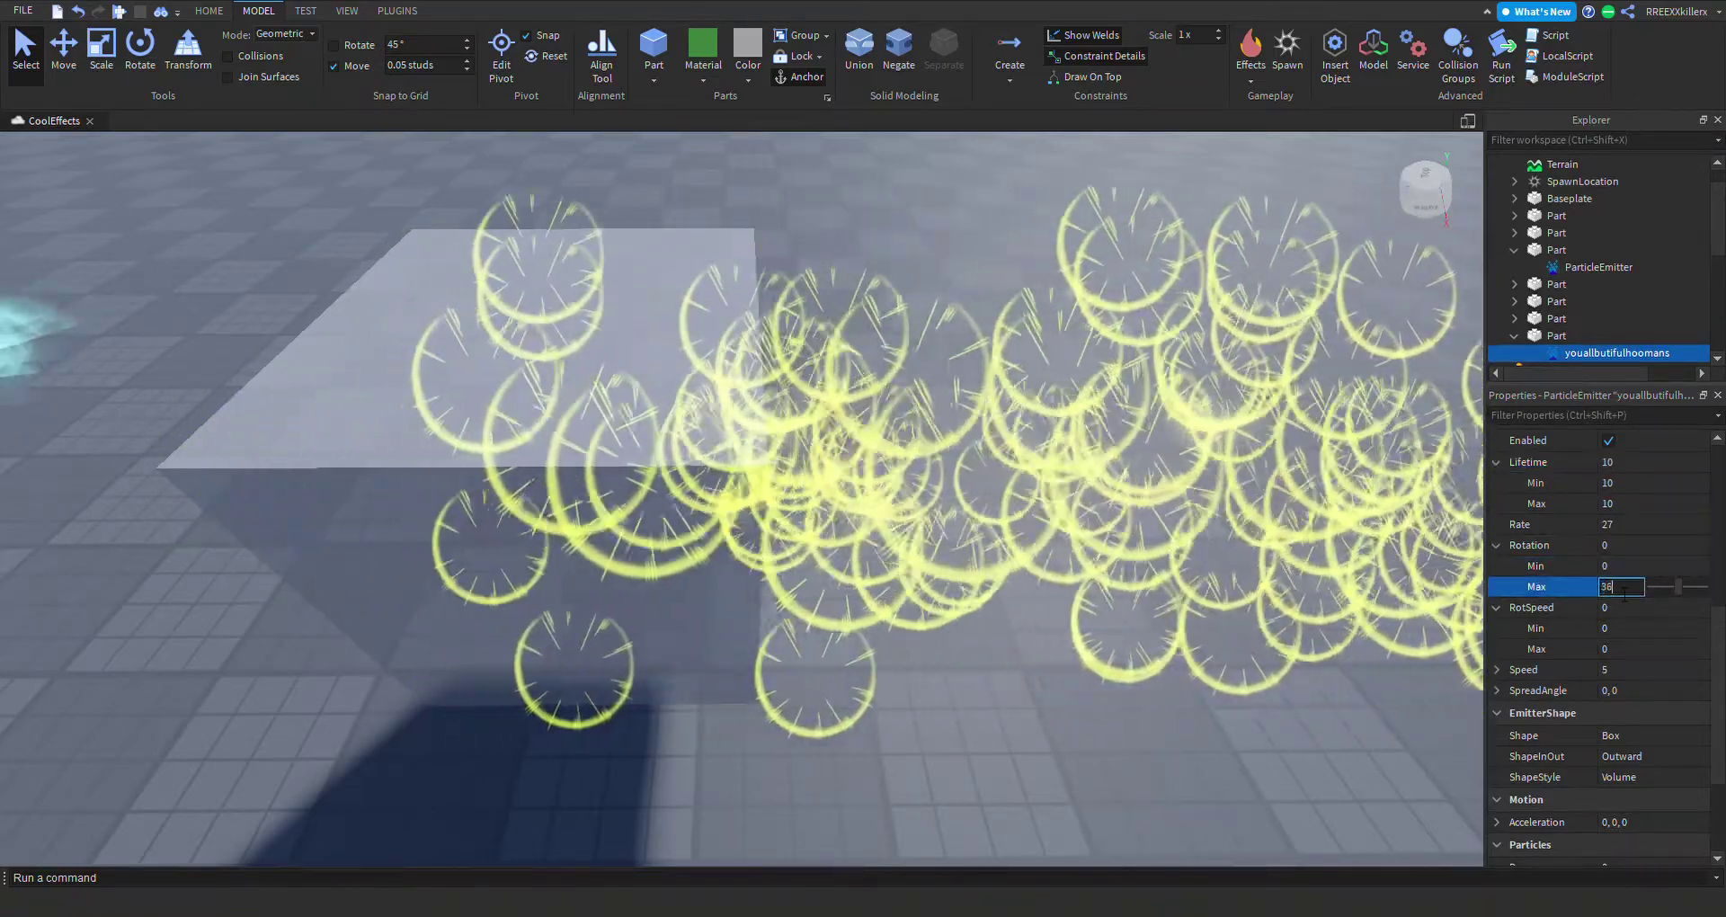
type("0")
key("Return")
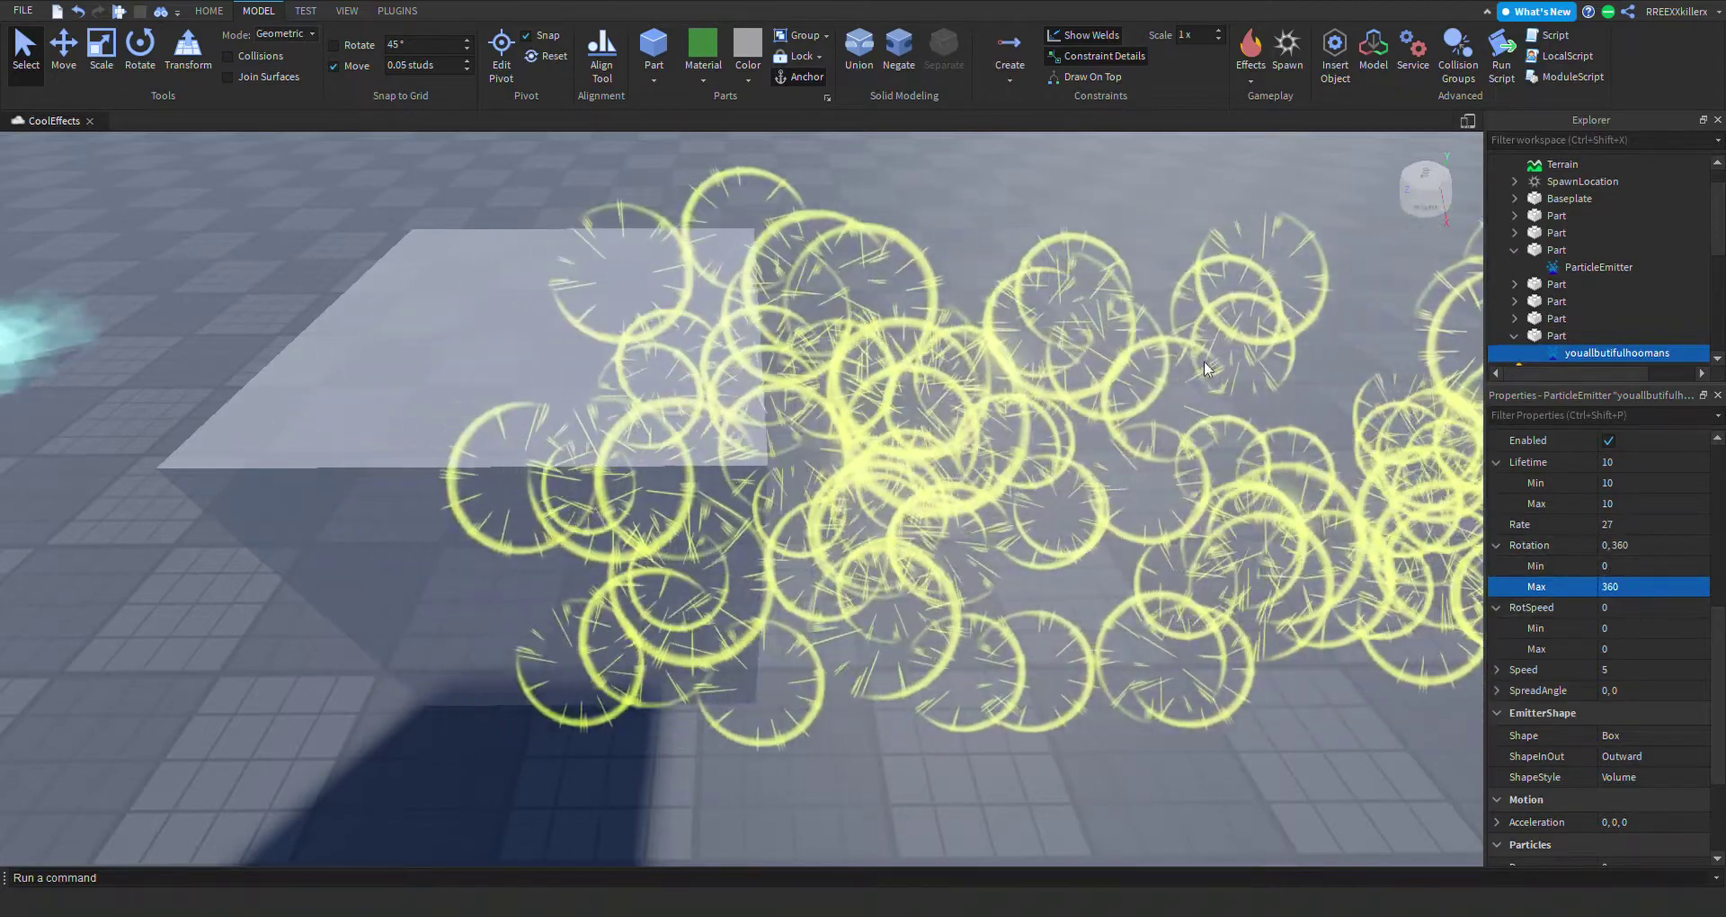
Set the emitter's RotSpeed range from a minimum of -360 to a maximum of 360 and view the spinning rings.
left_click(1600, 628)
type("-360")
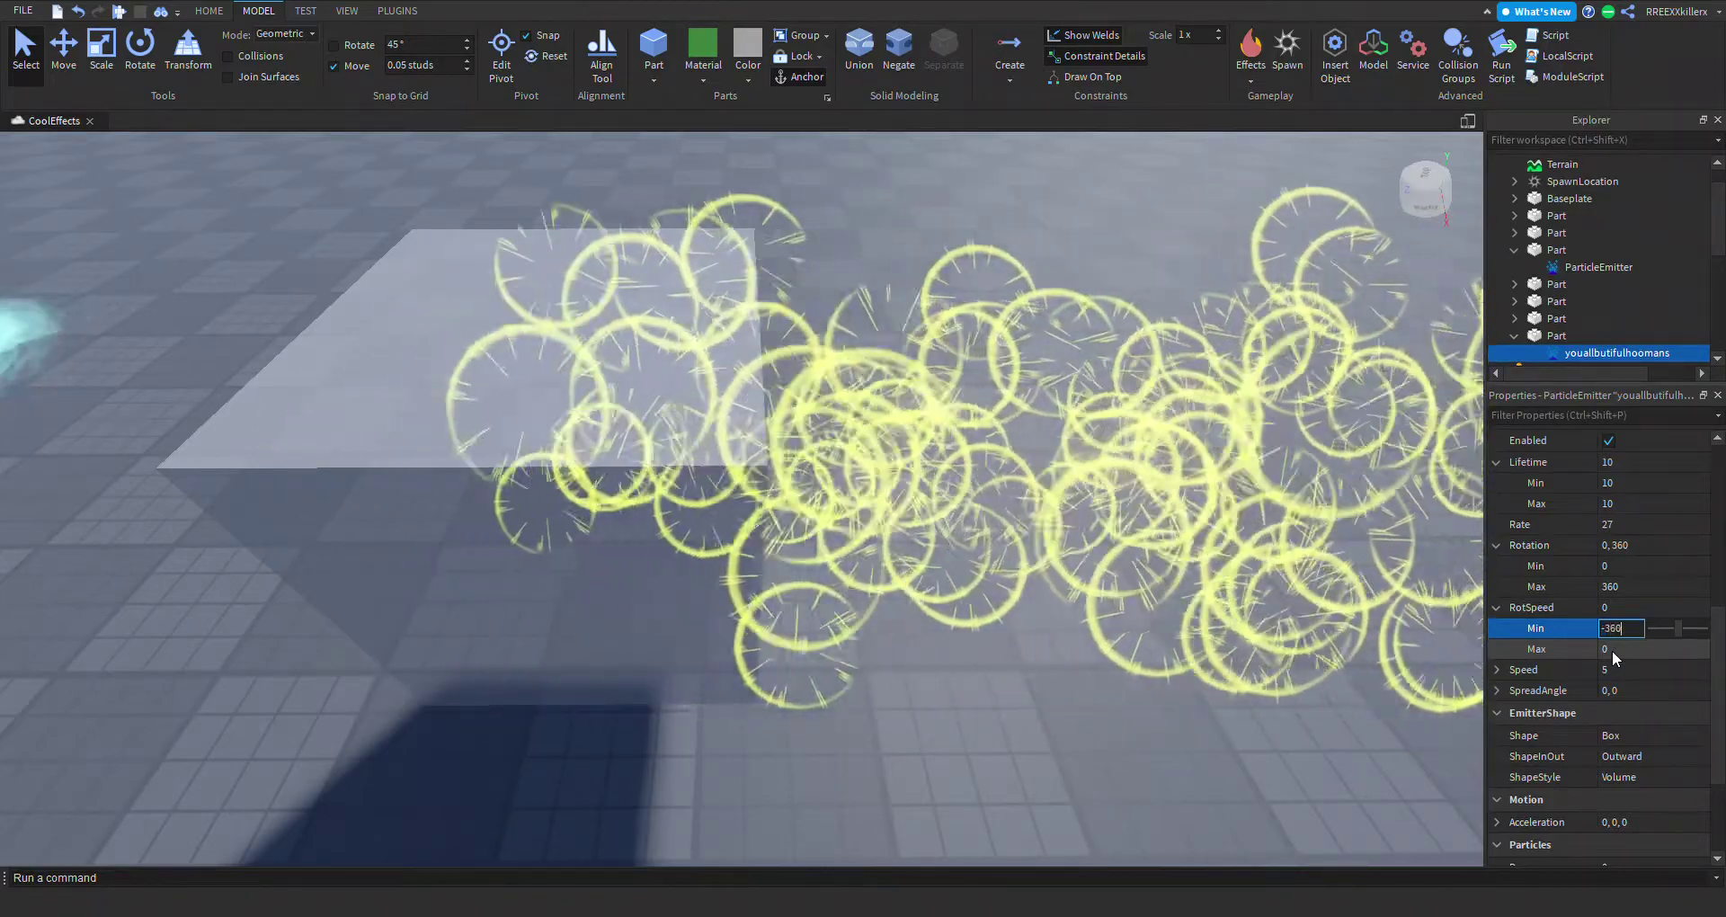
left_click(1615, 649)
type("360")
key("Return")
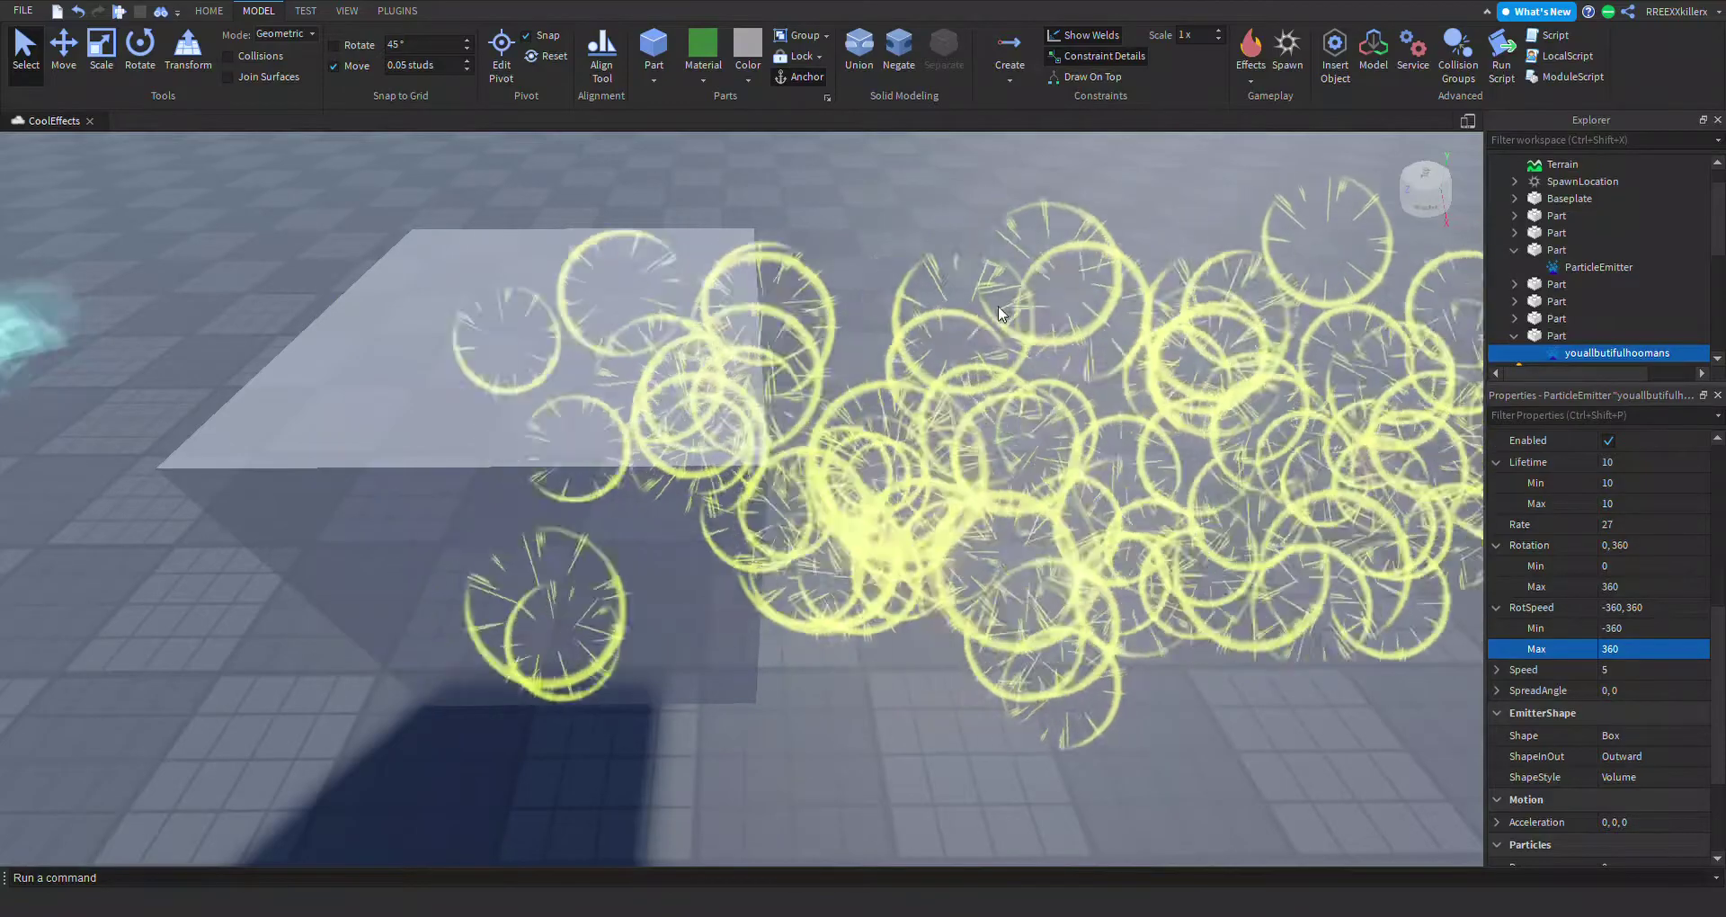
key("s")
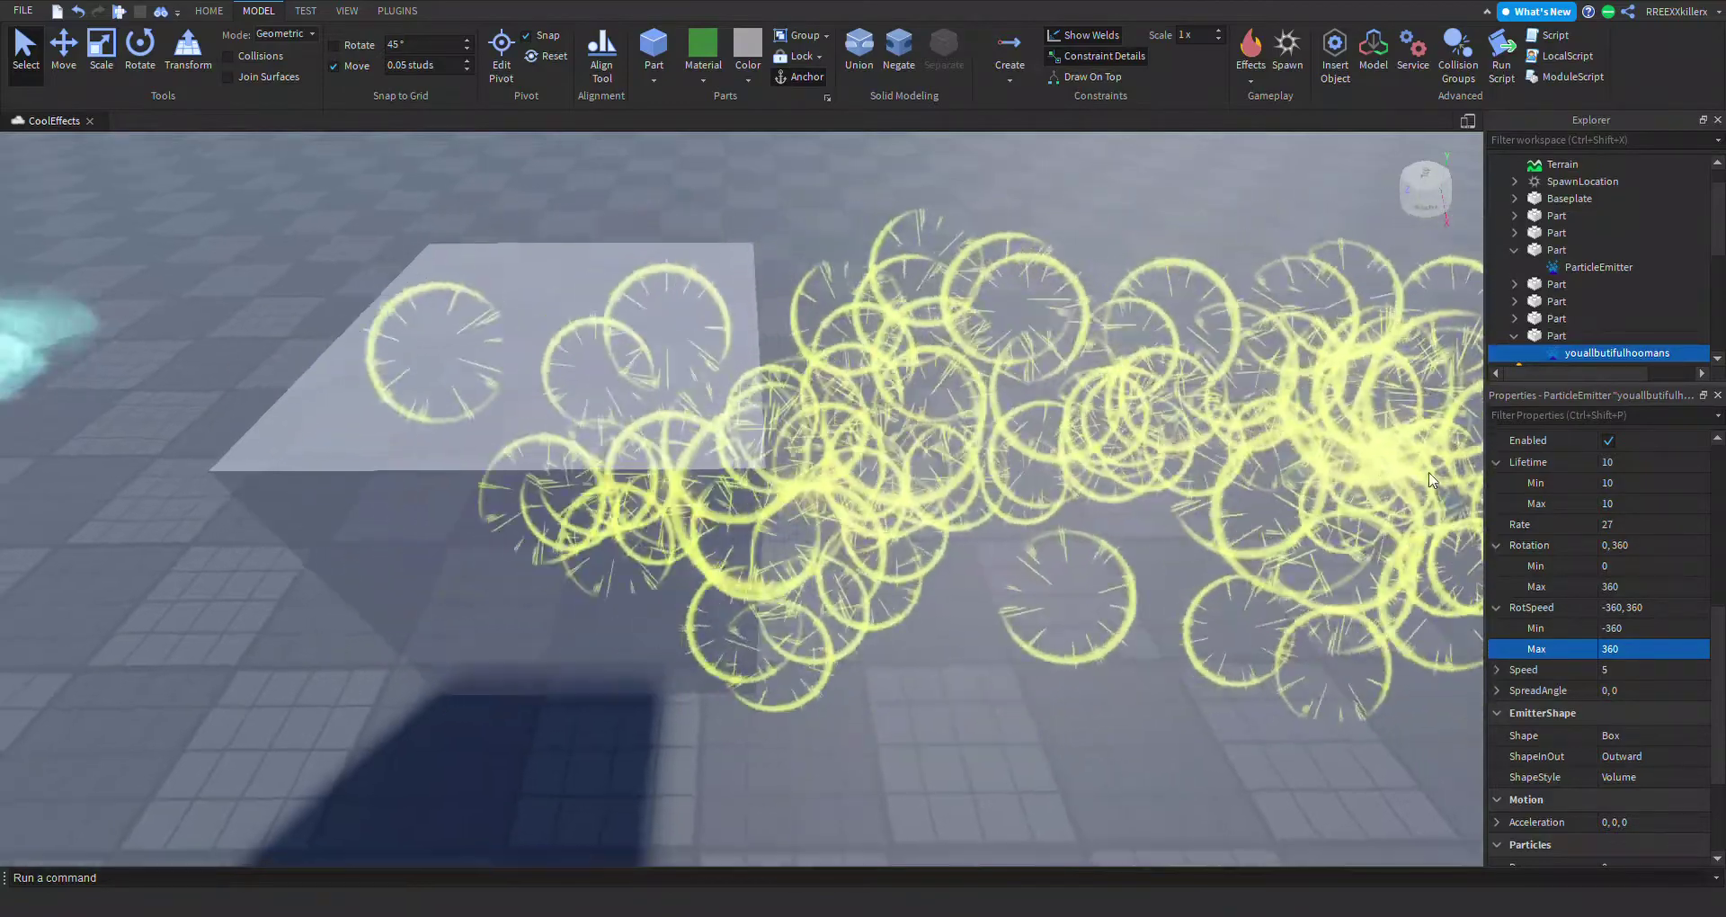
key("s")
key("w")
key("s")
key("w")
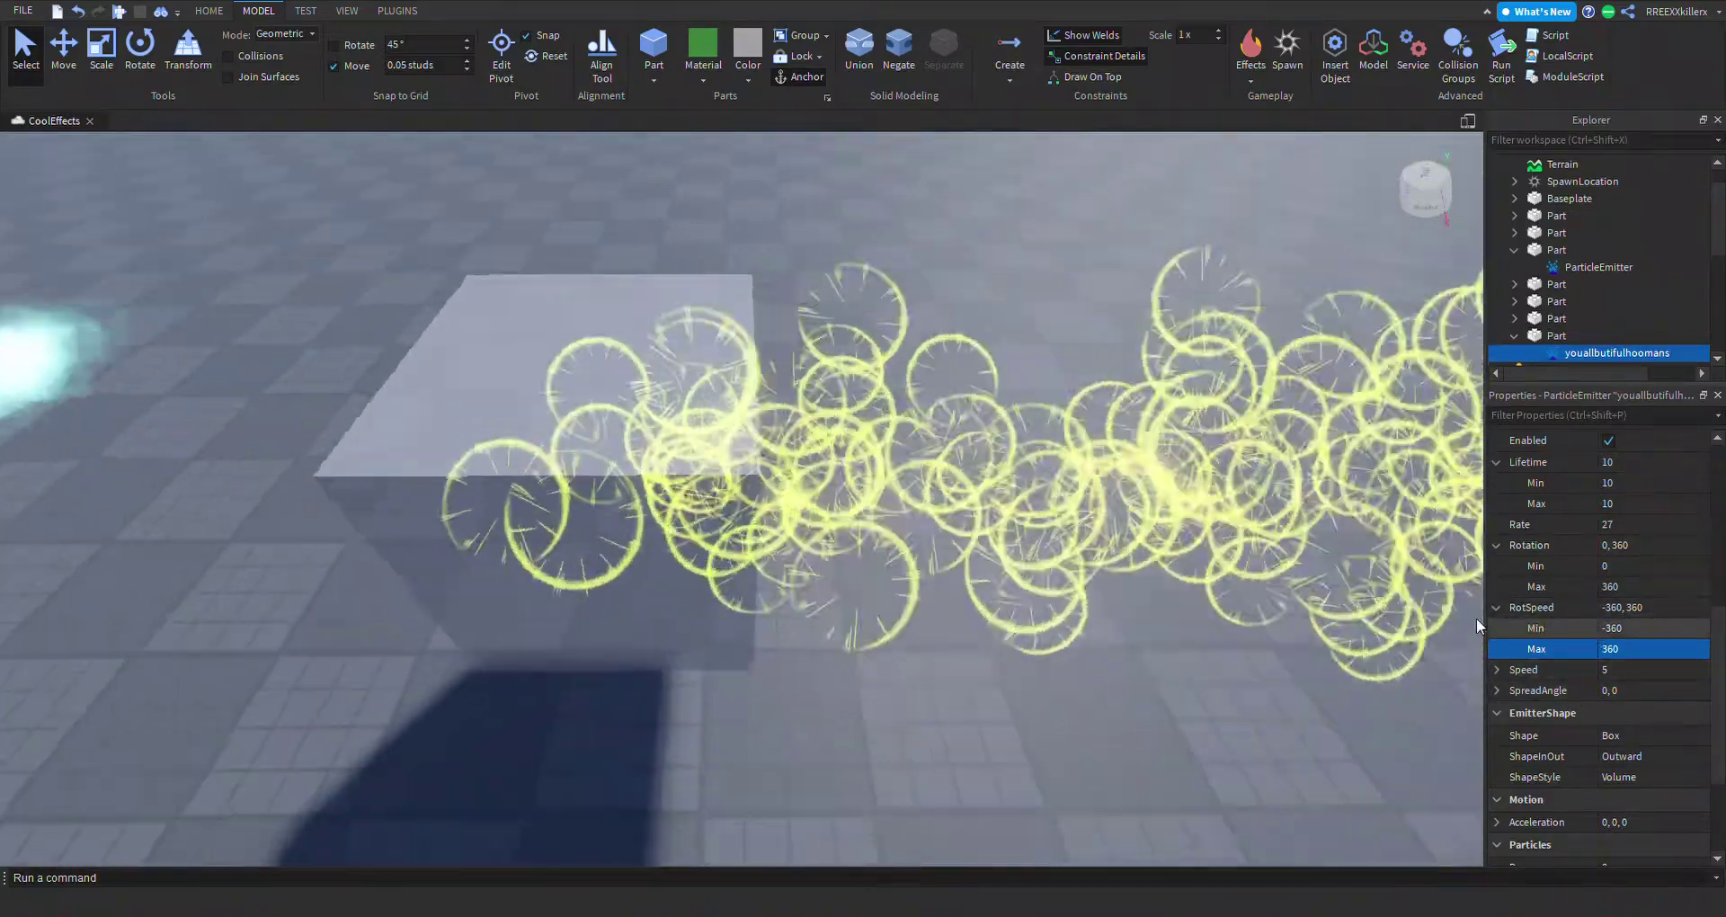
right_click_drag(1068, 478, 891, 449)
scroll(890, 446, "down", 5)
scroll(635, 440, "down", 2)
left_click(1567, 267)
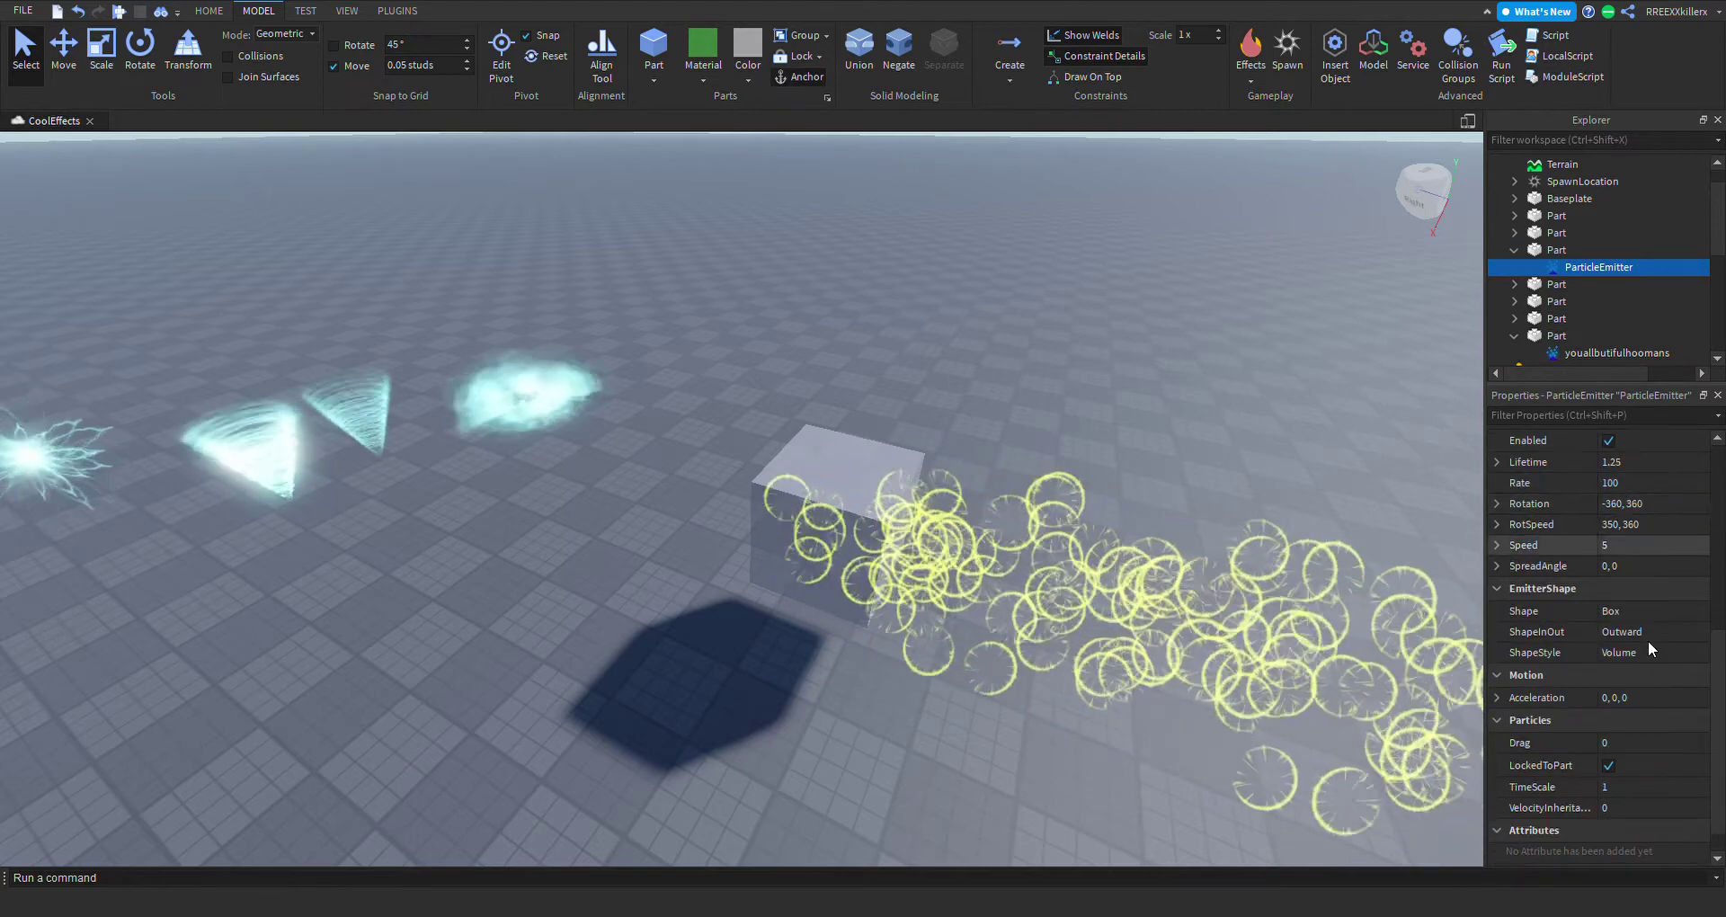
scroll(1663, 467, "up", 2)
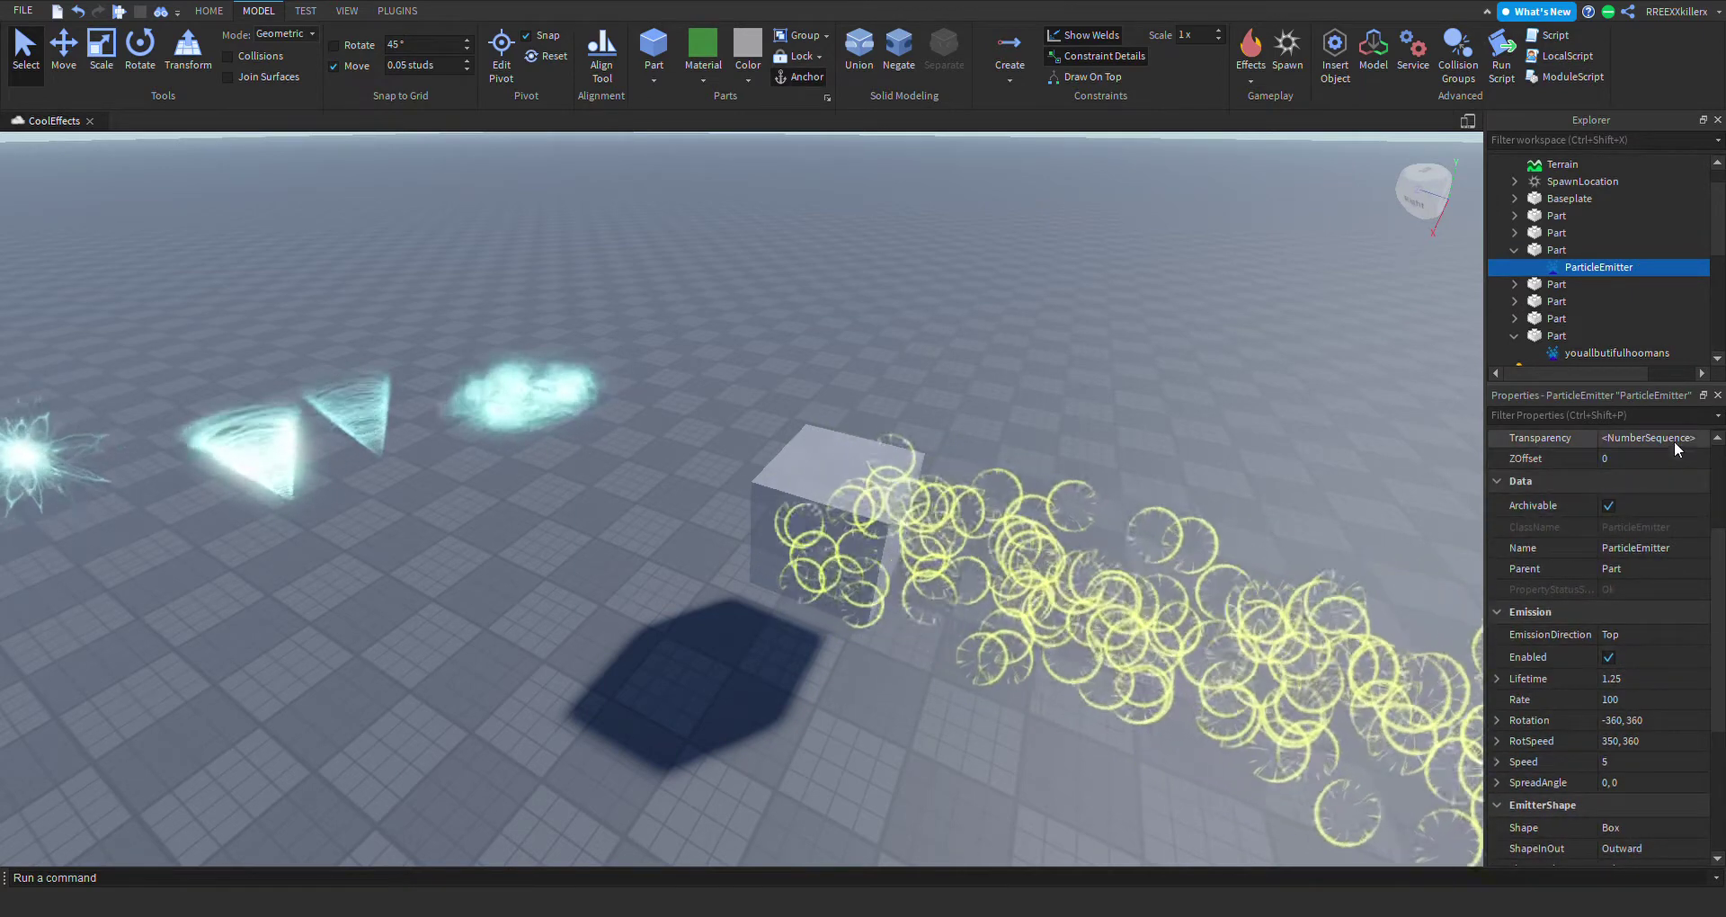
left_click(1573, 352)
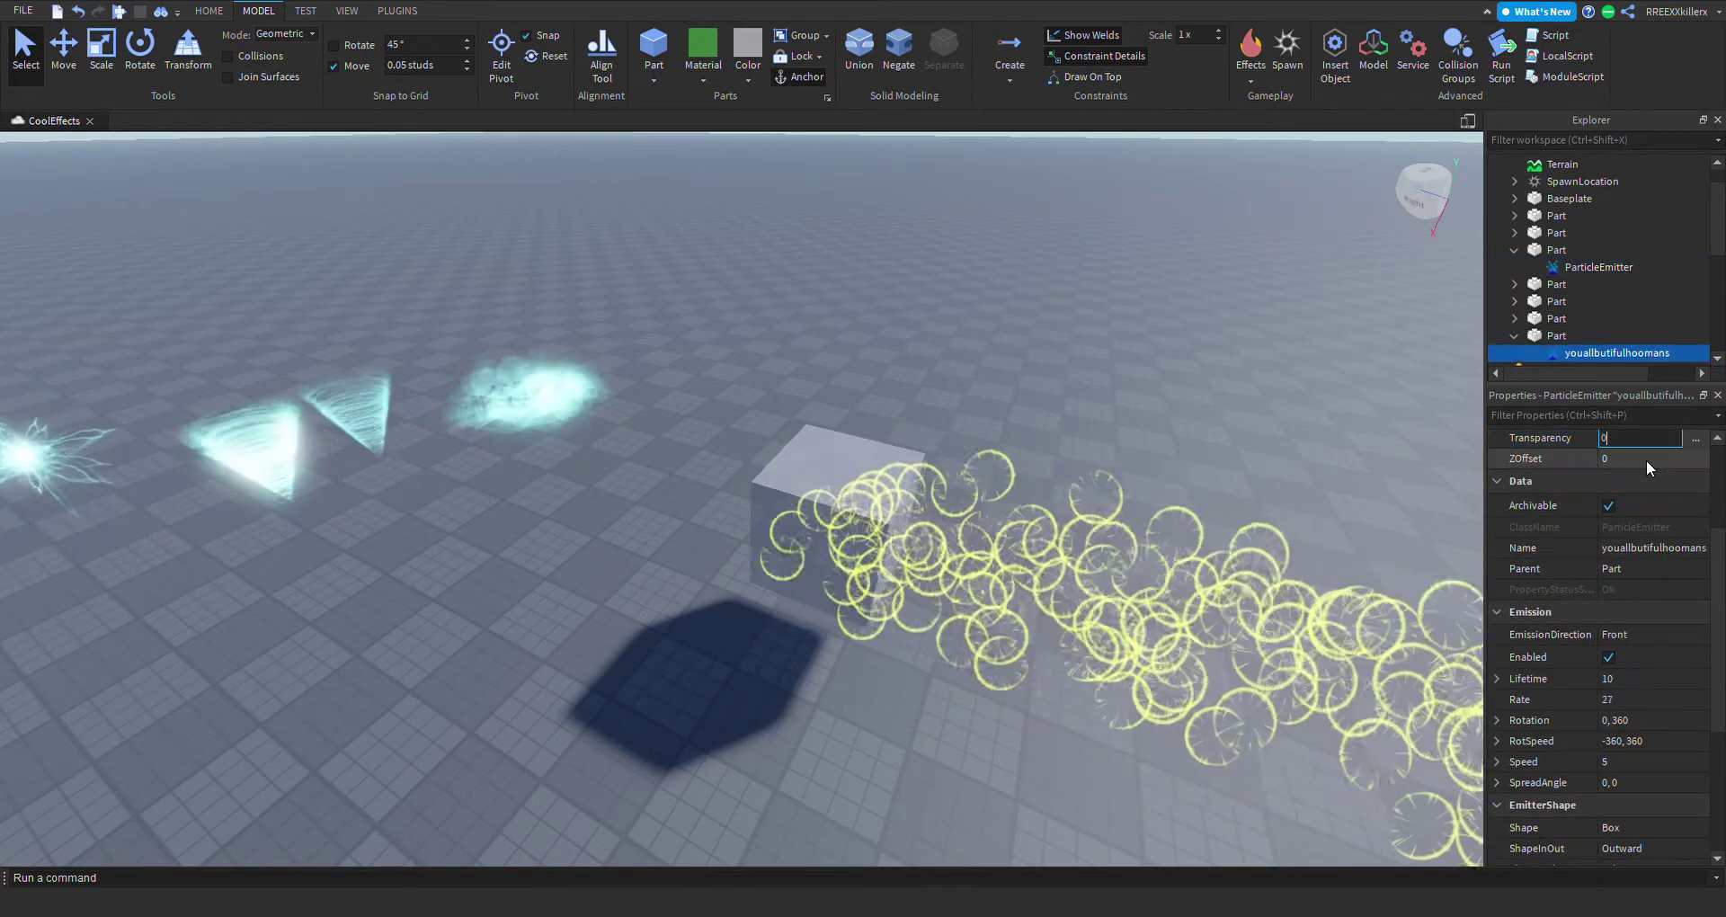
key("Return")
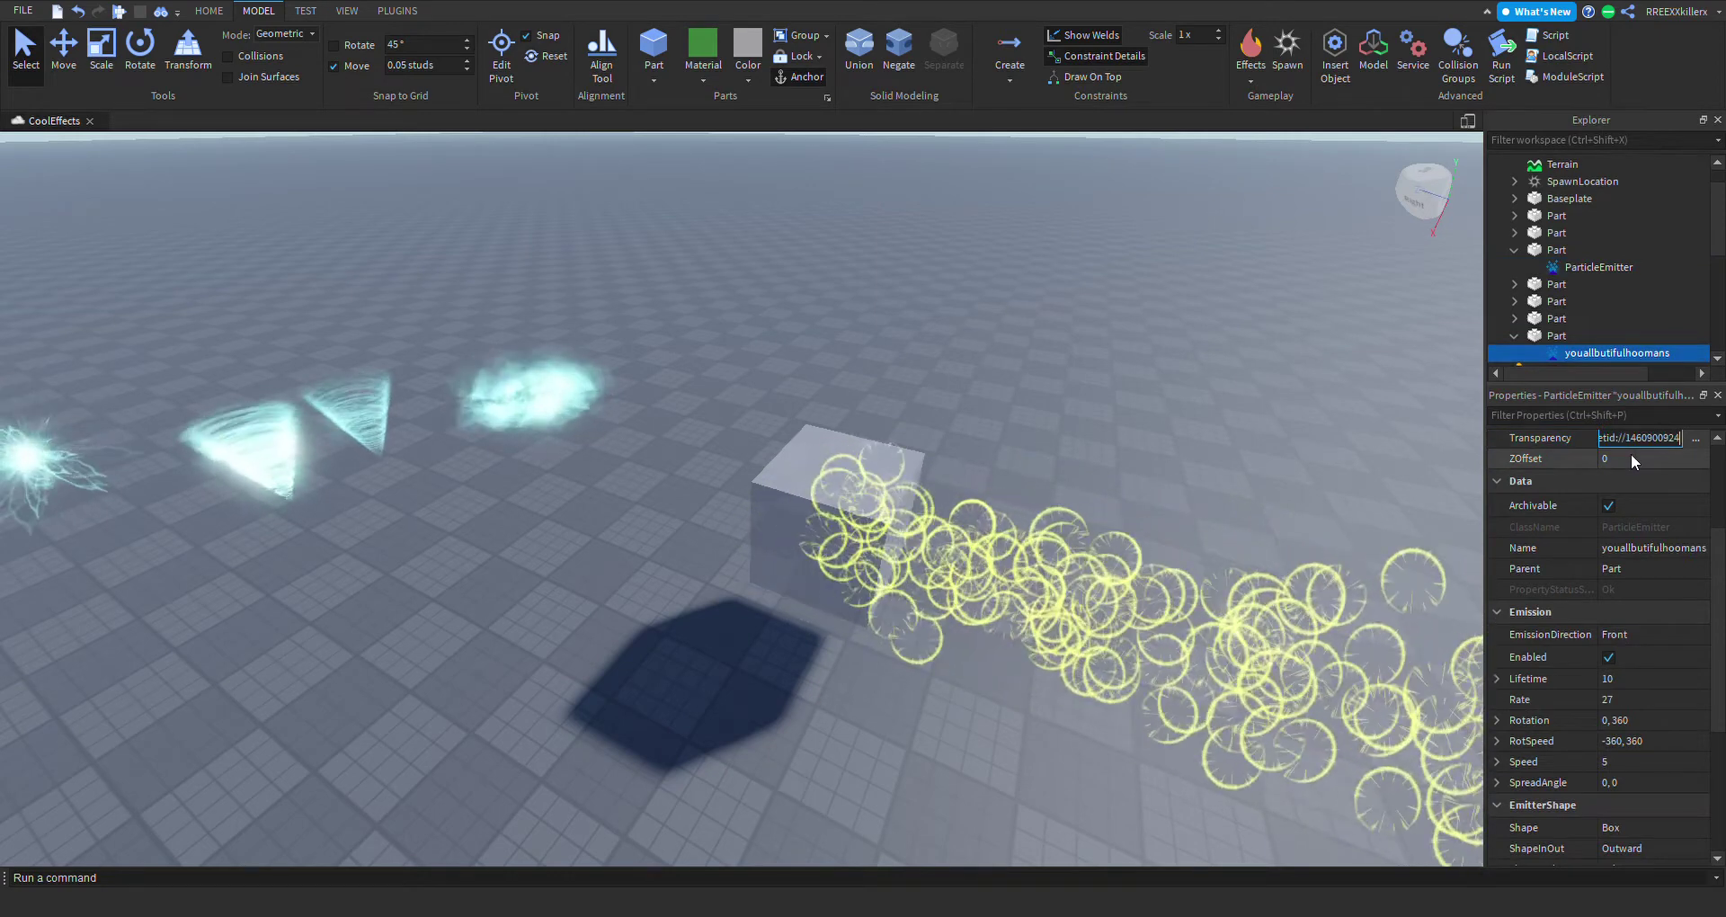
key("w")
right_click_drag(1270, 490, 1262, 490)
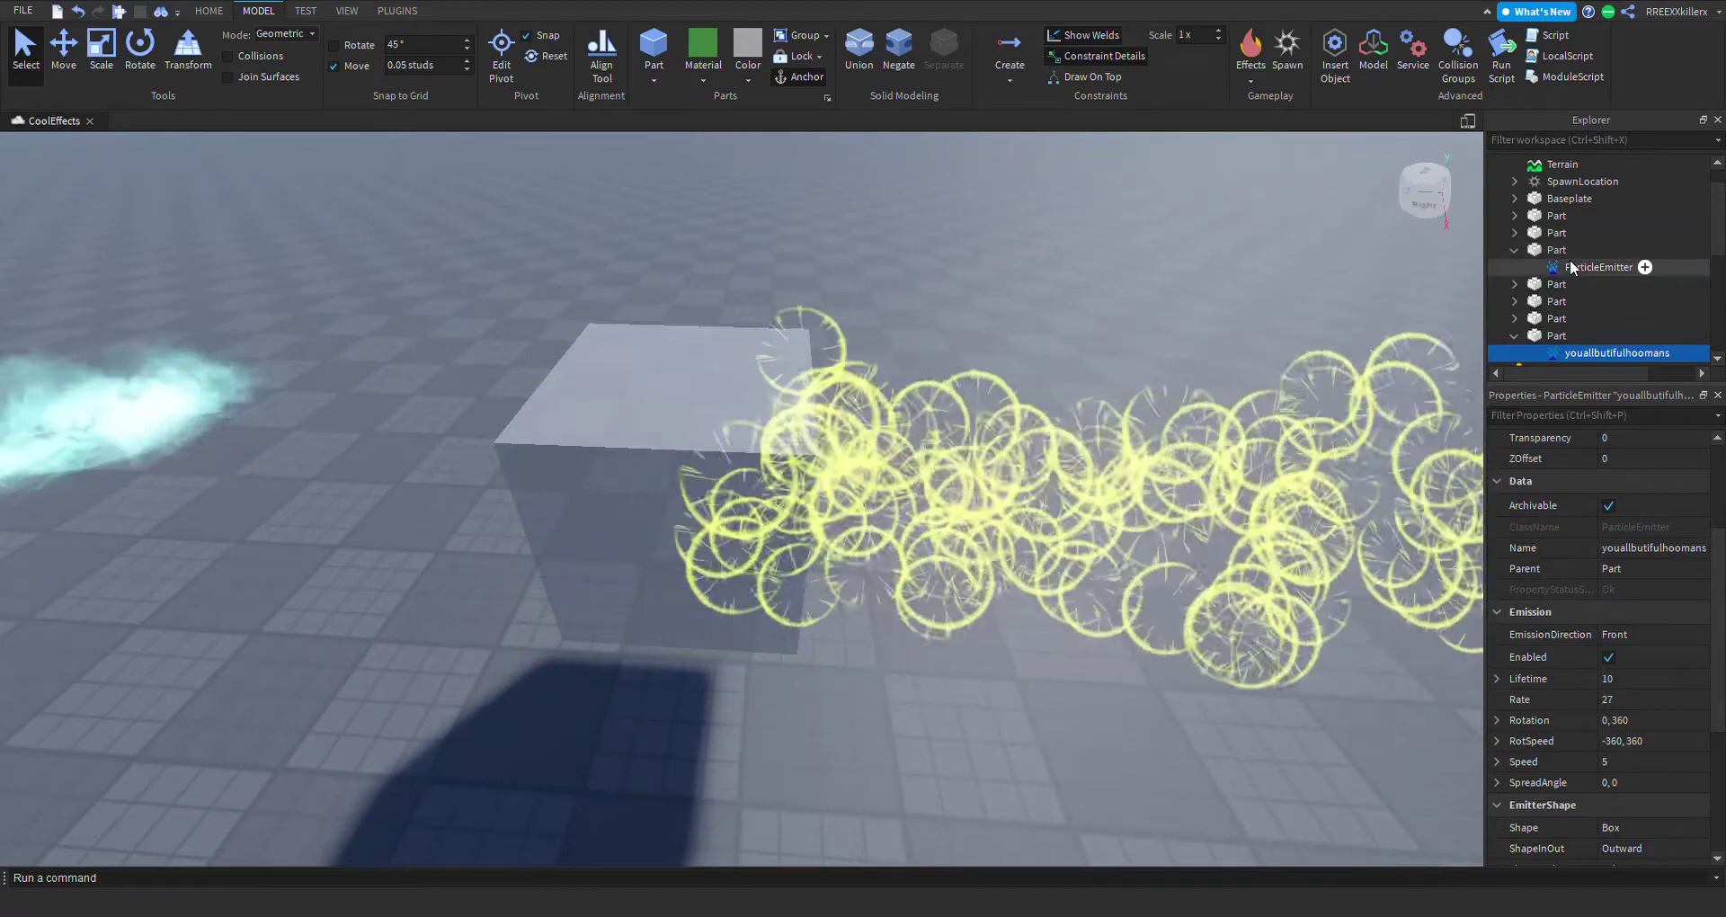
Try to copy the Texture of the third part's ParticleEmitter into the yellow emitter's Texture.
left_click(1571, 264)
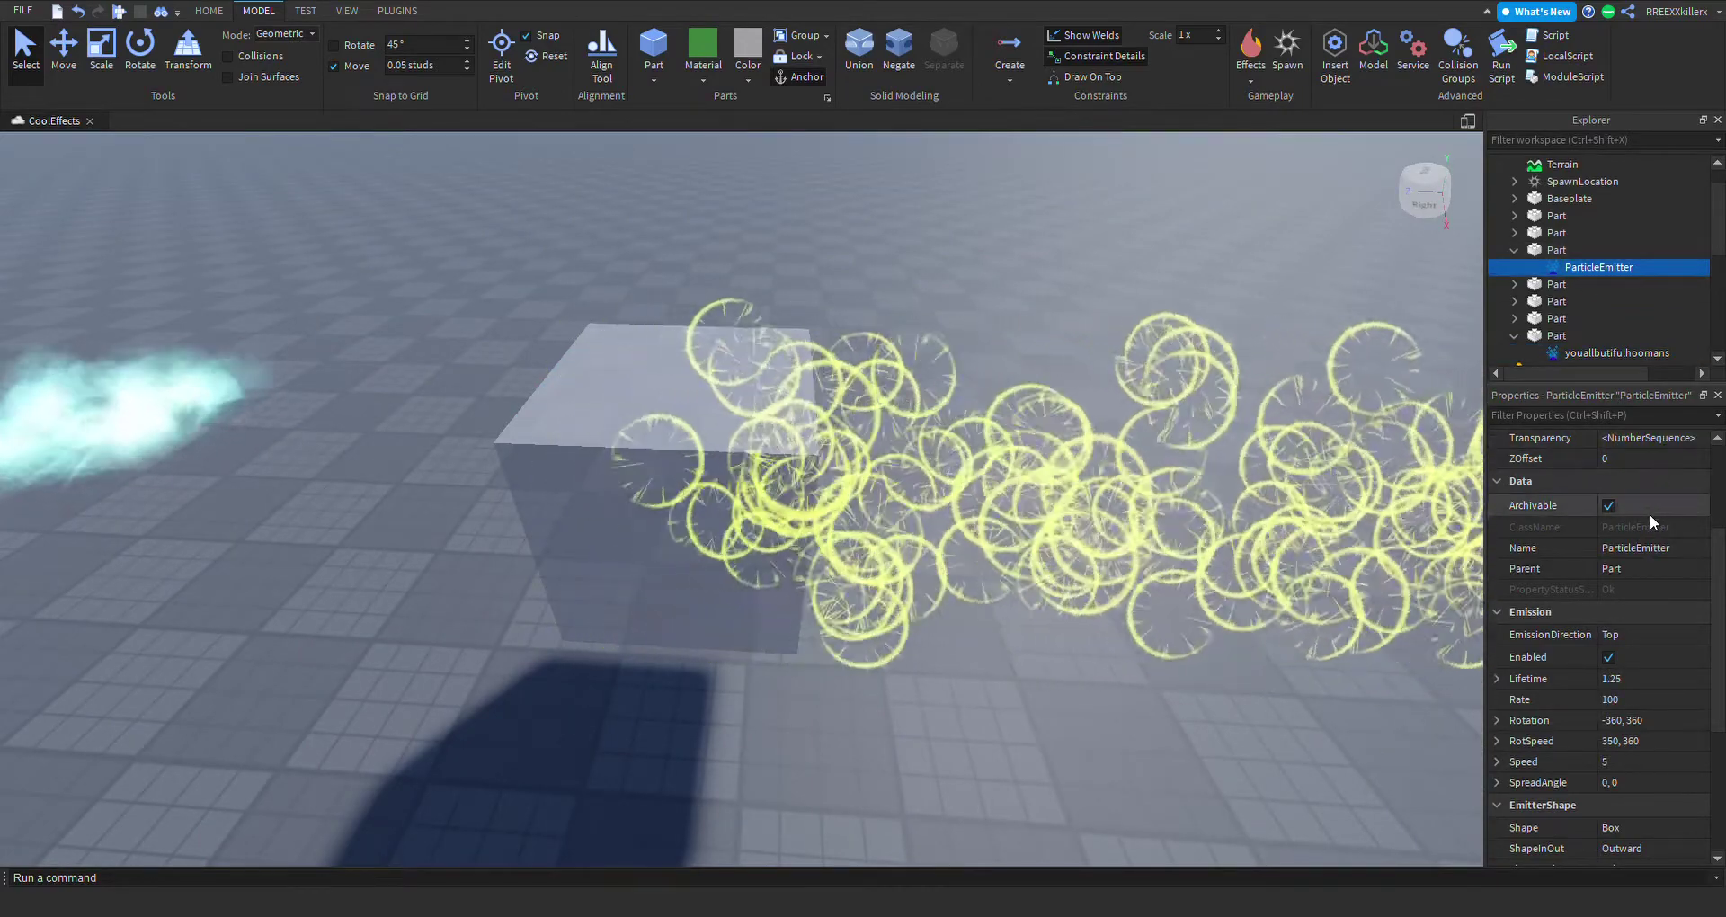
scroll(1649, 515, "up", 1)
left_click(1648, 463)
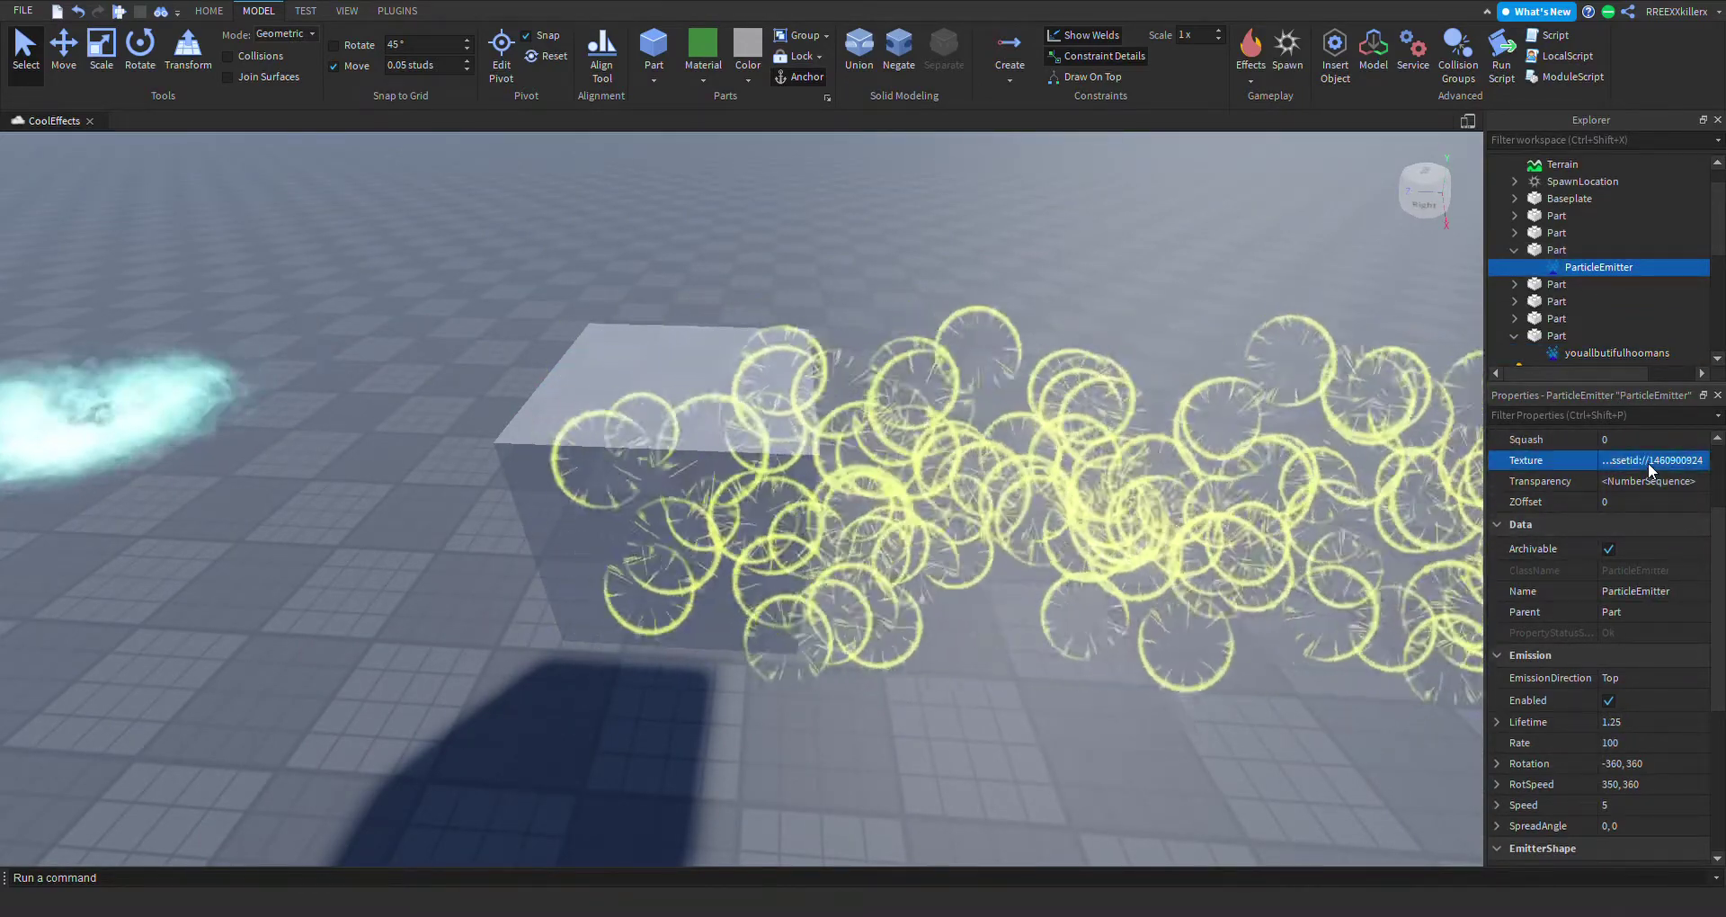
left_click(1563, 352)
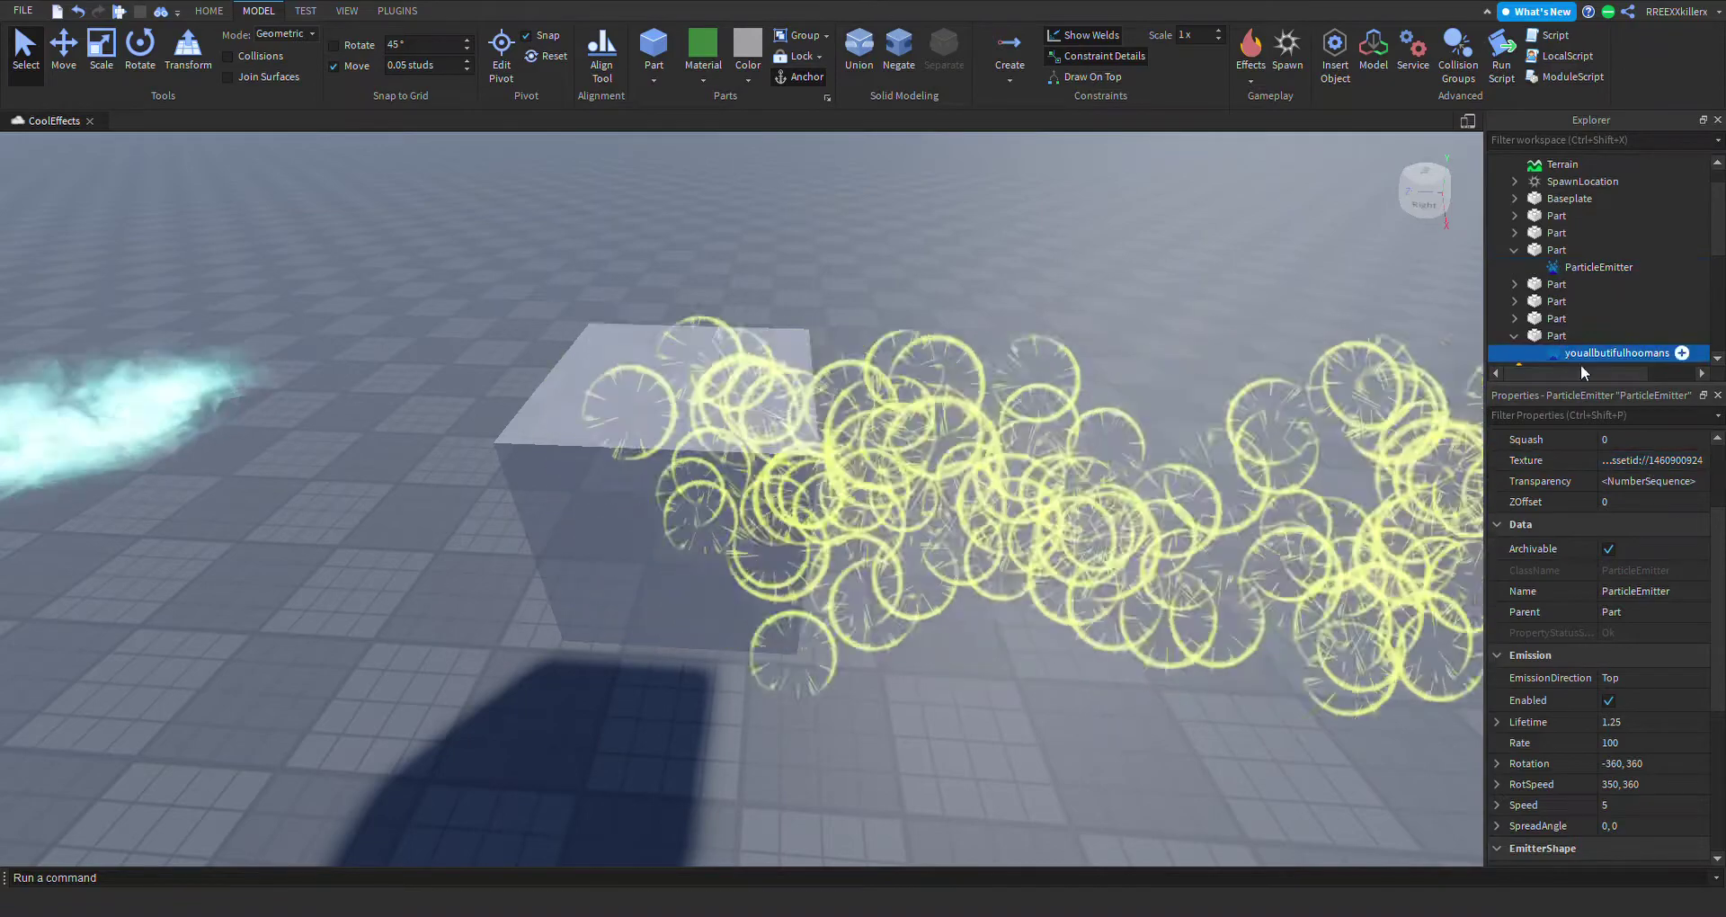
left_click(1648, 457)
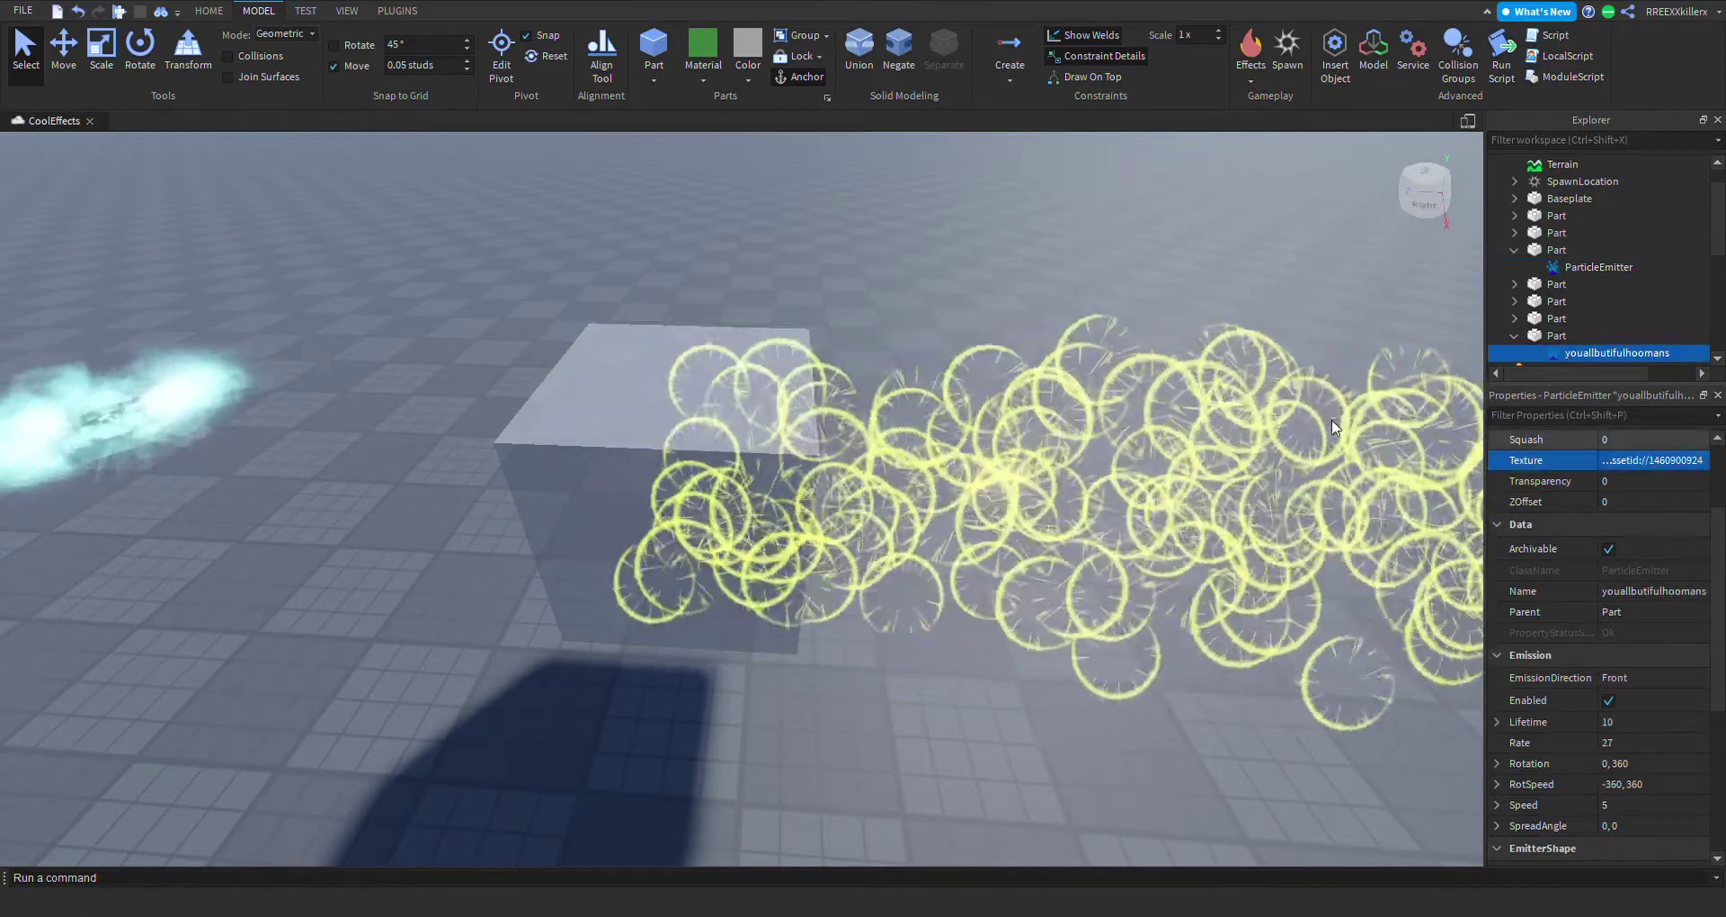
right_click_drag(1095, 444, 665, 435)
left_click(1567, 268)
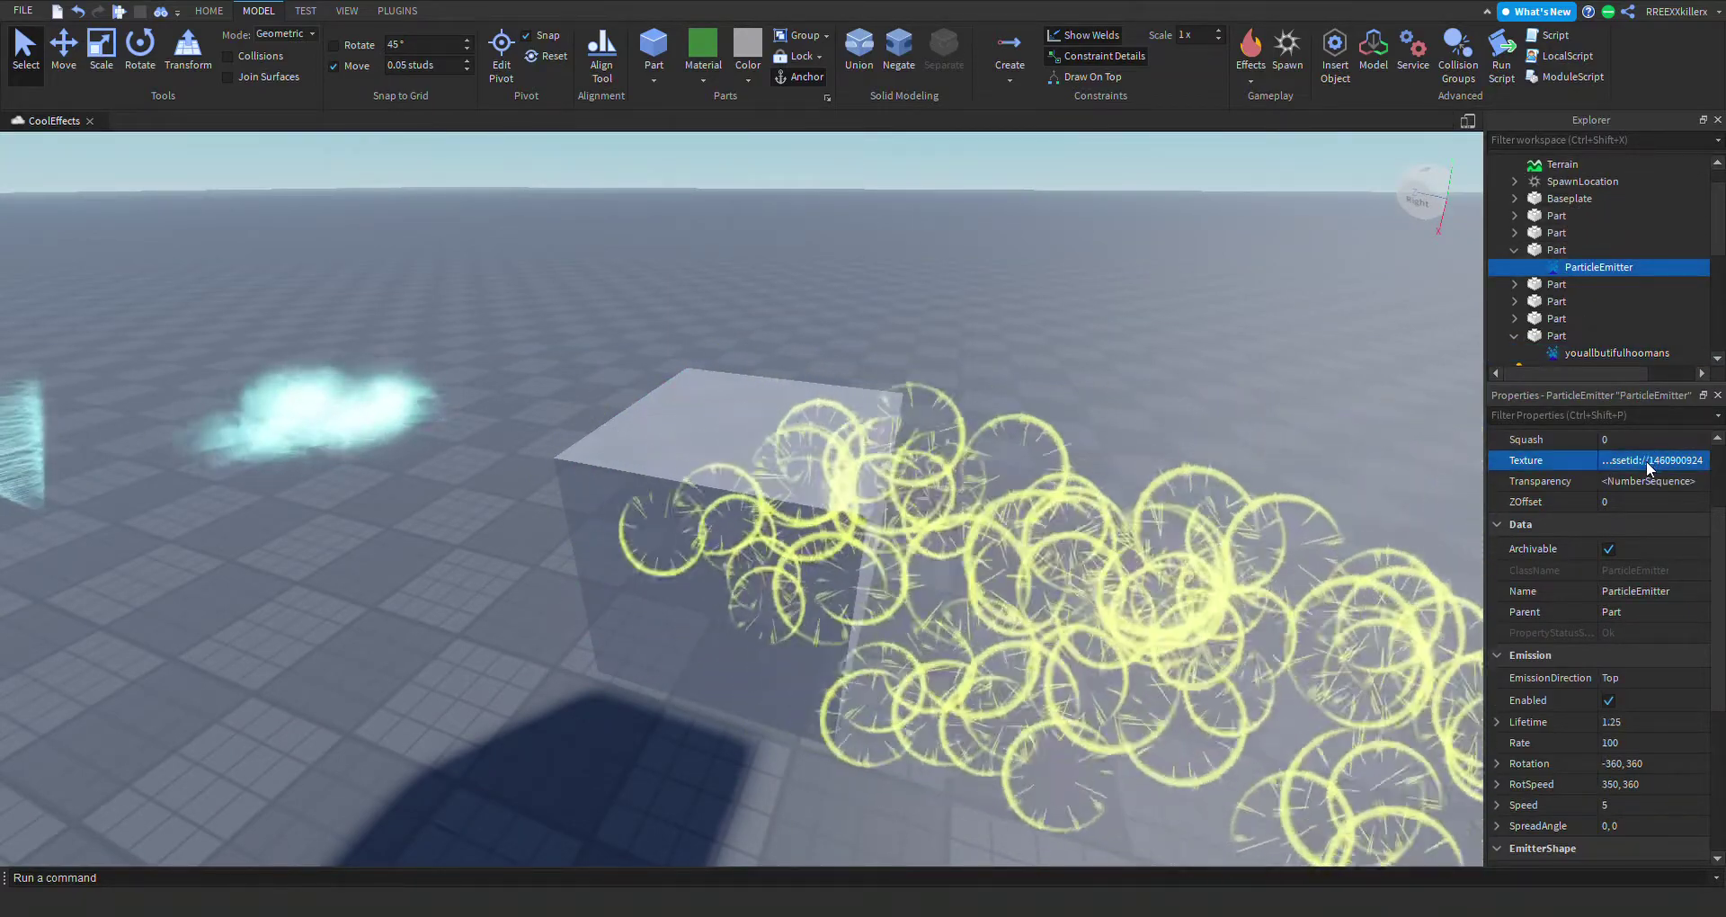
left_click(1581, 353)
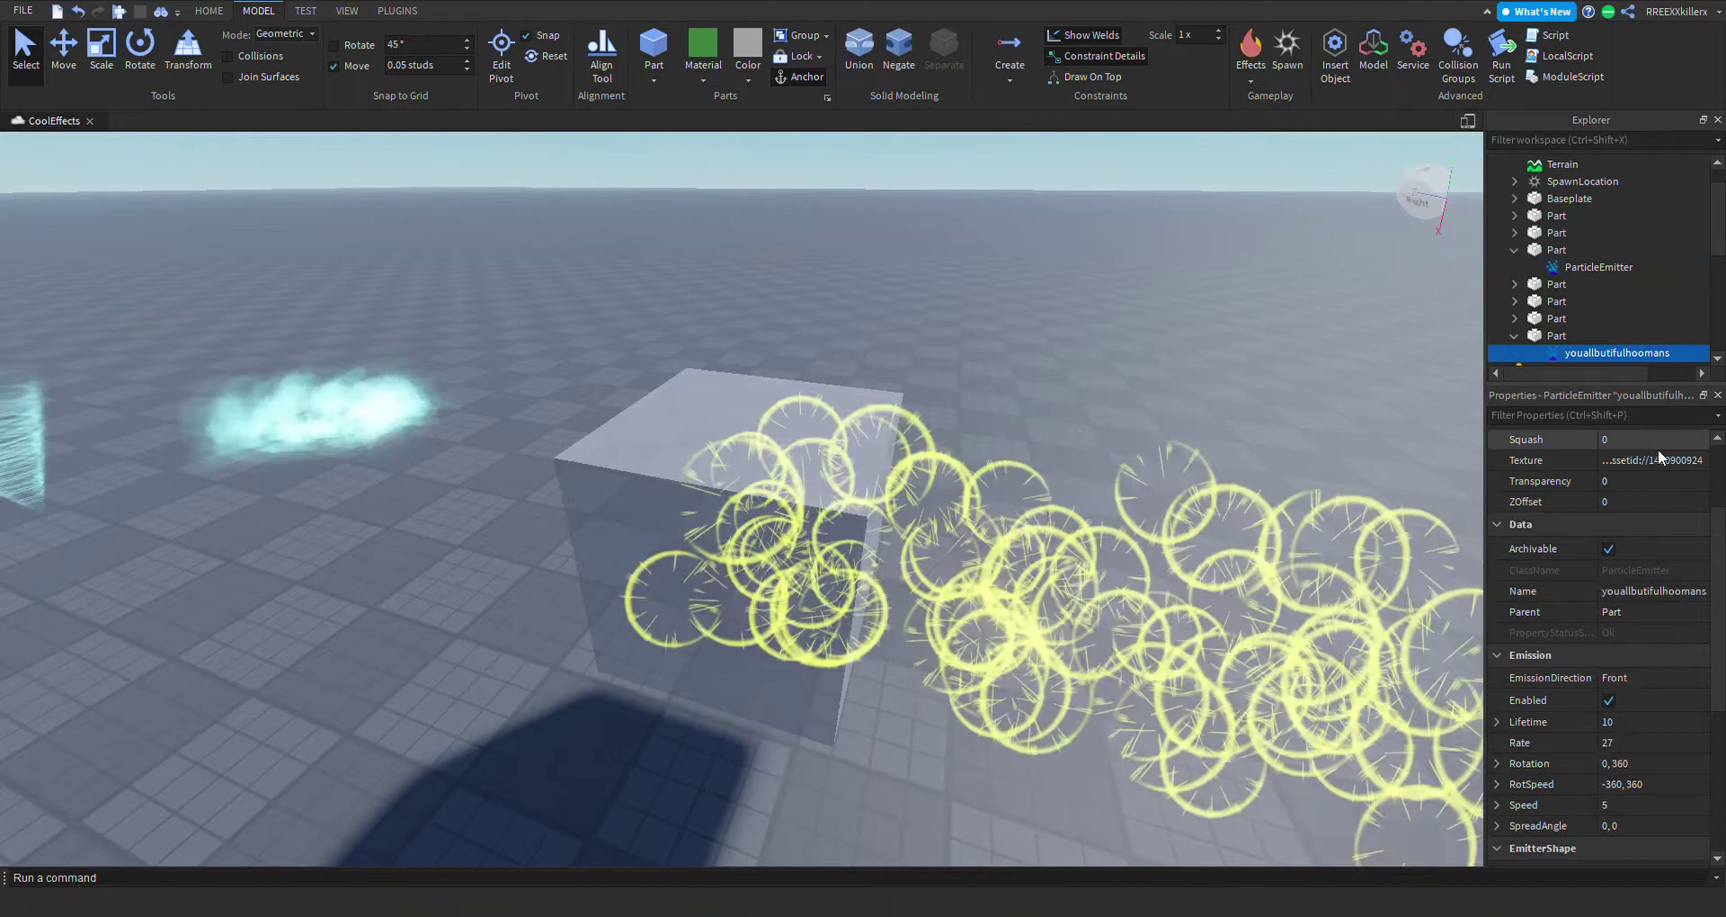
left_click(1655, 442)
left_click(1641, 460)
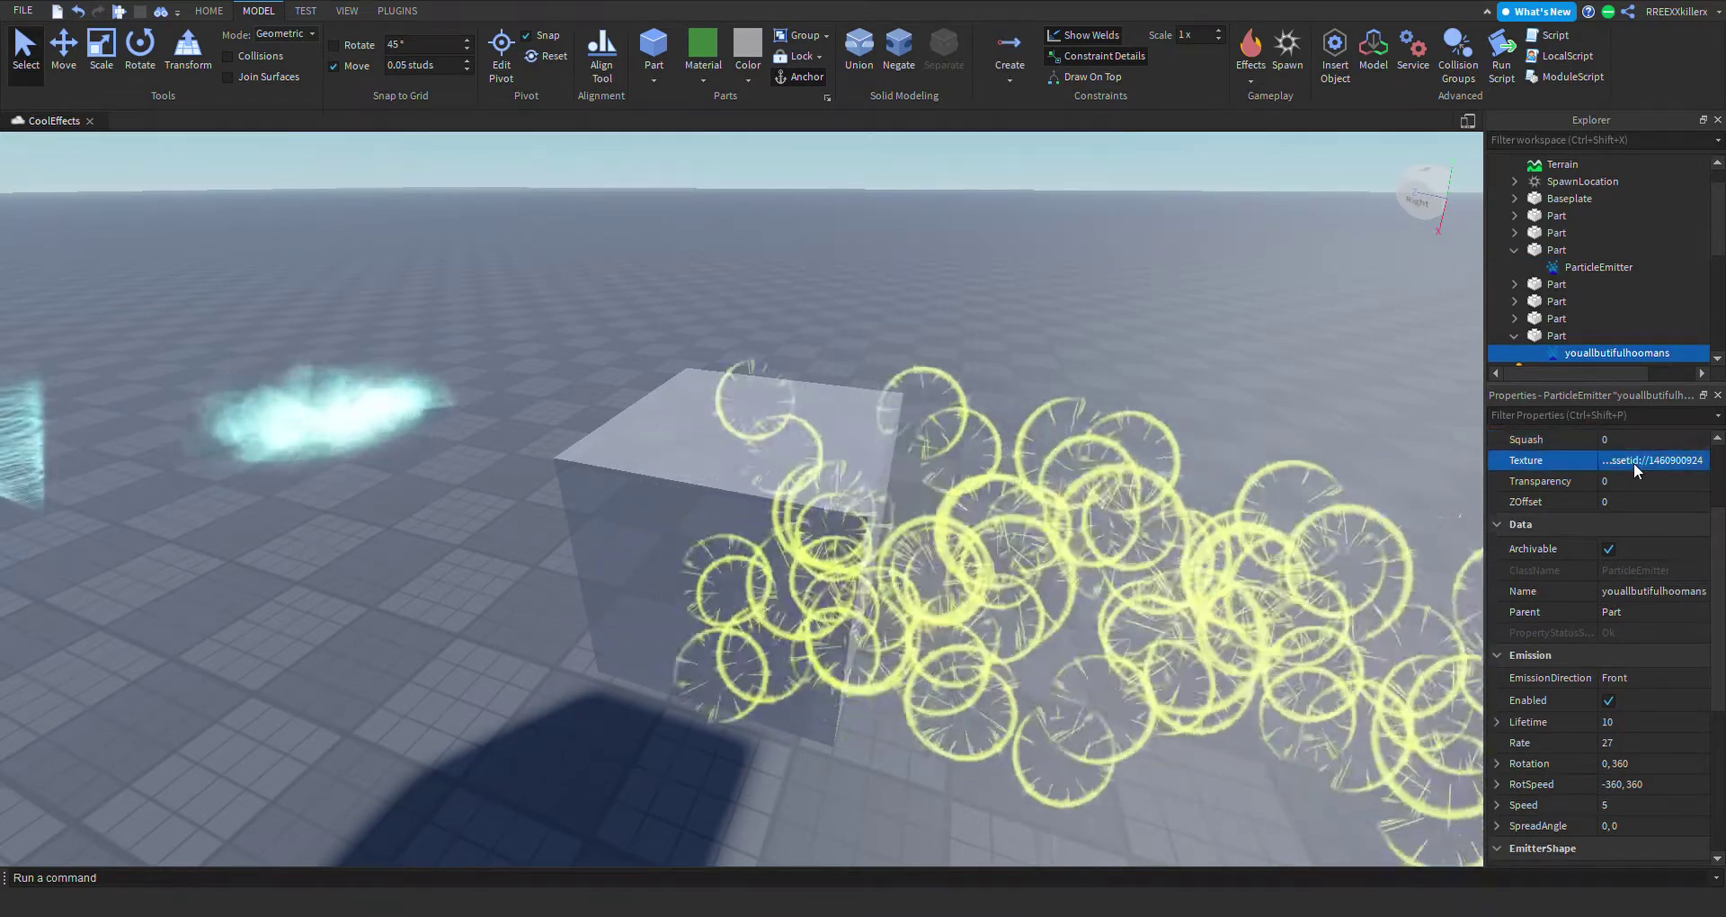
right_click_drag(1146, 414, 936, 368)
Copy the texture ID 591081612 from the second ParticleEmitter of the part with two emitters into the yellow emitter's Texture.
scroll(936, 369, "down", 2)
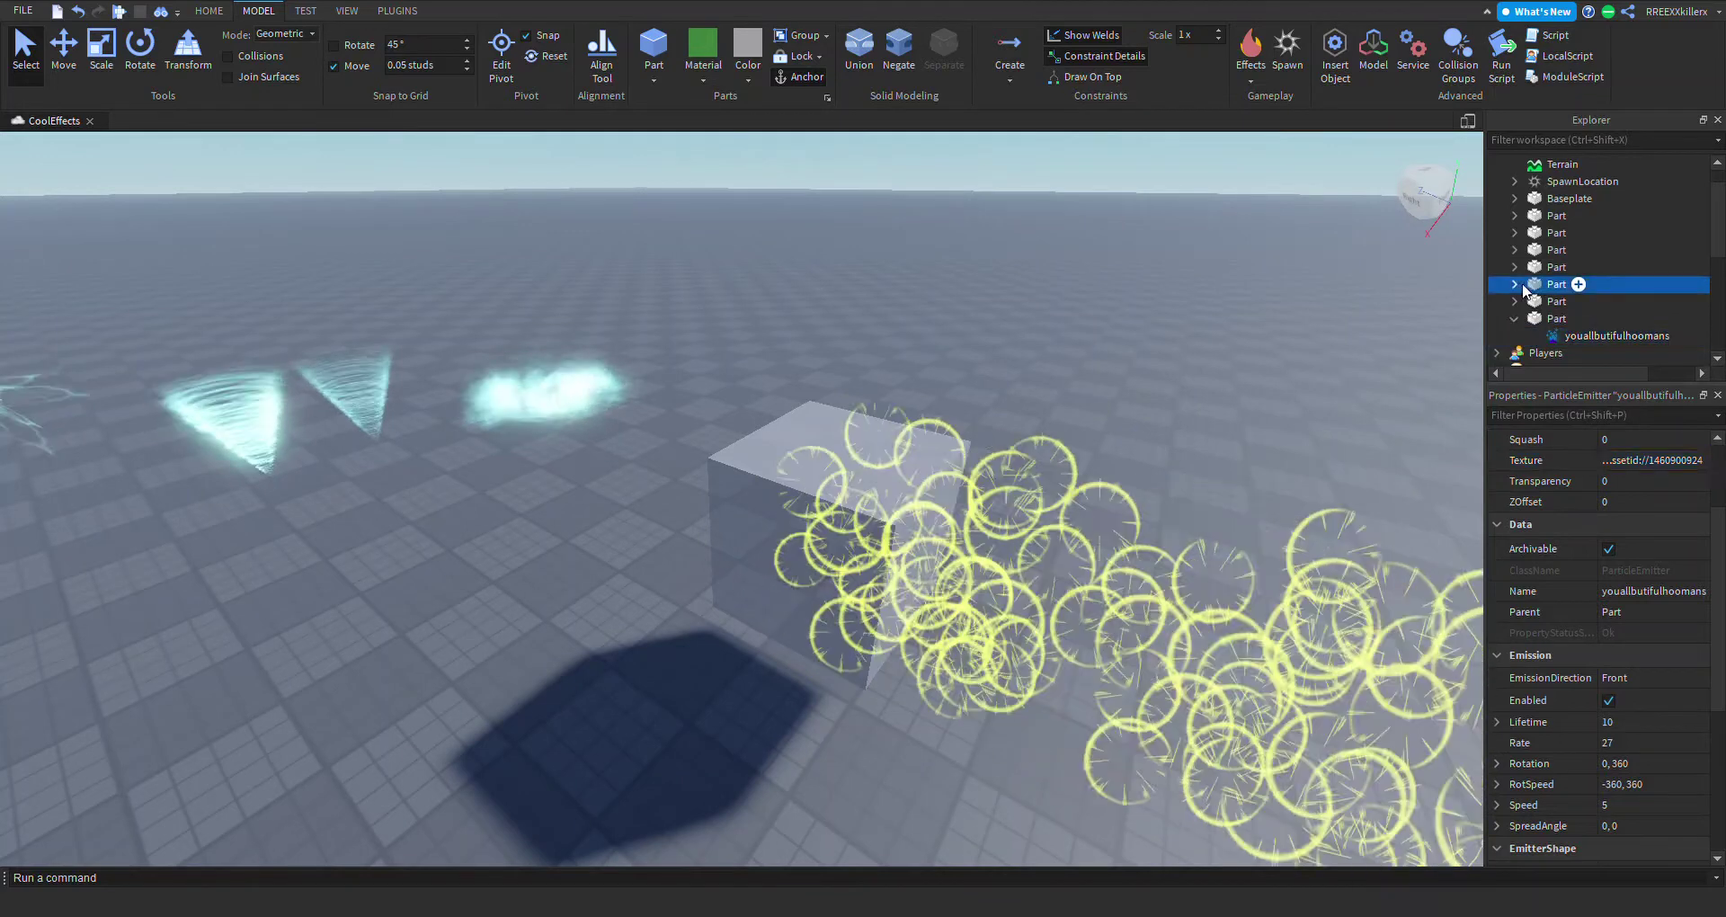
left_click(1515, 284)
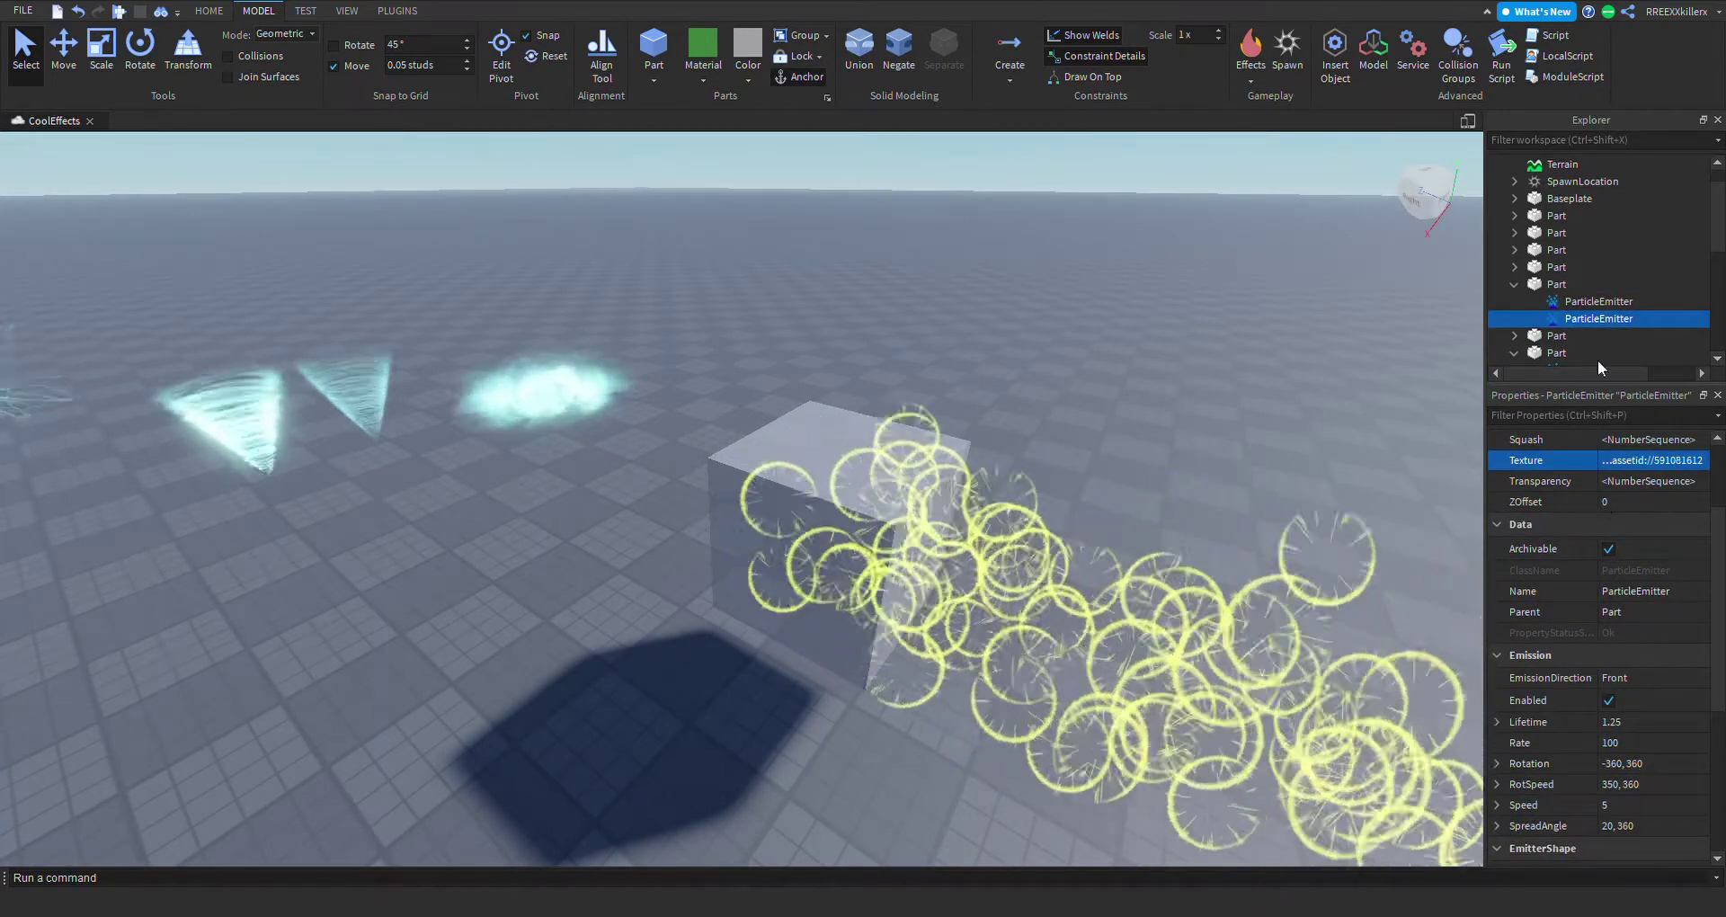
left_click(1554, 355)
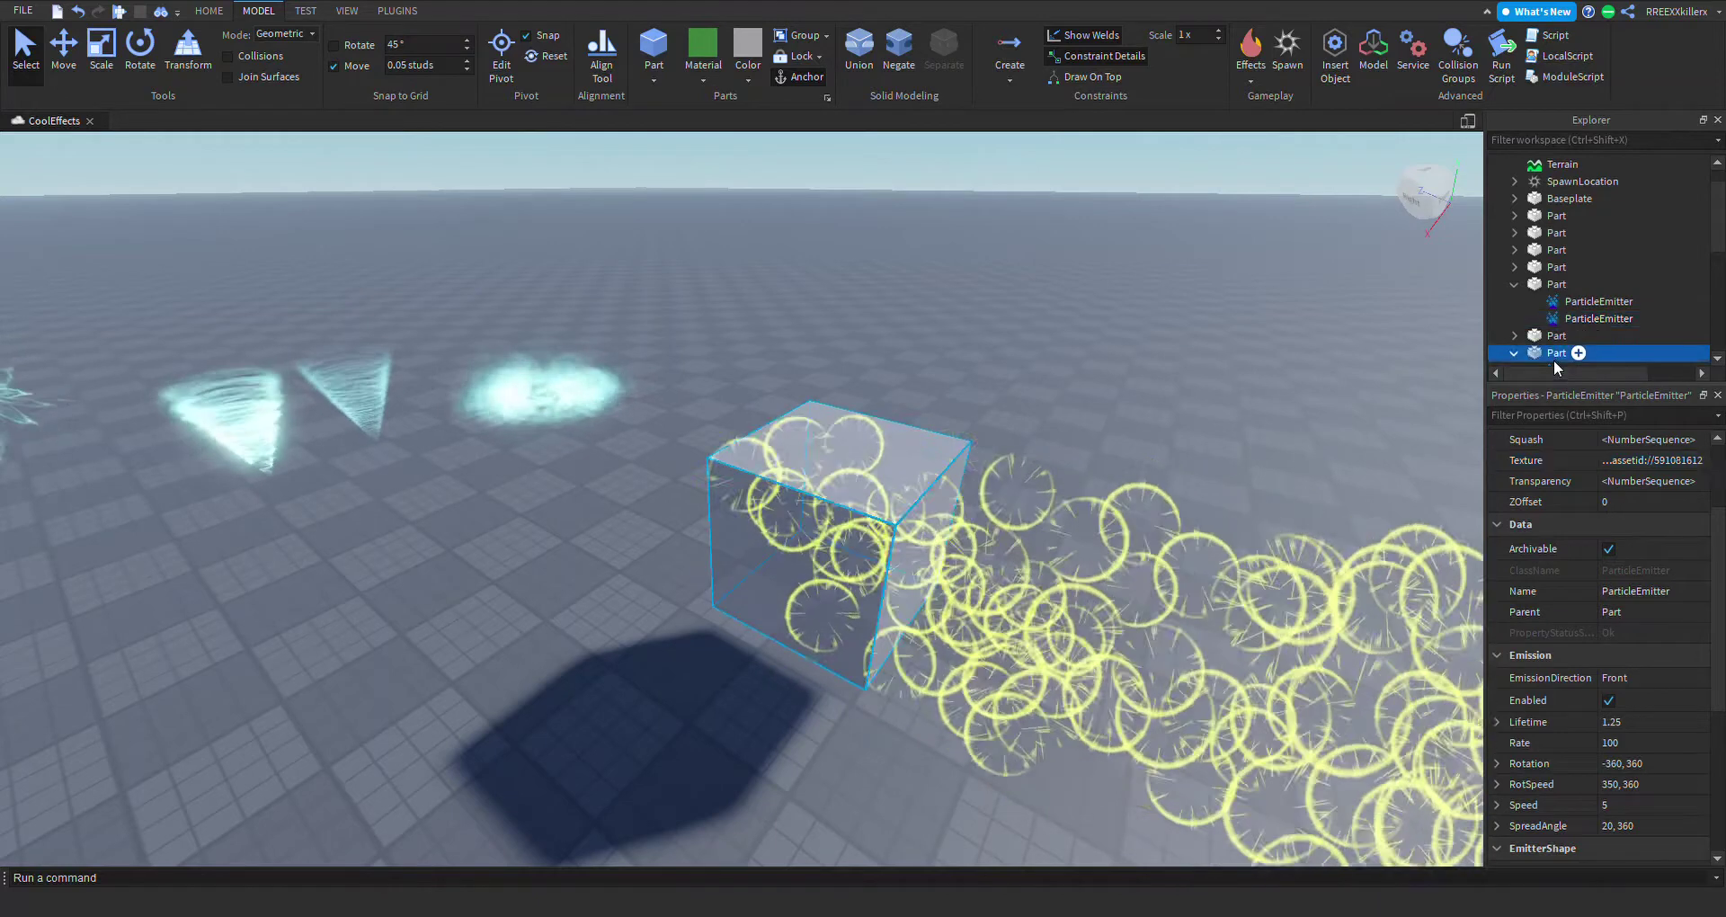
scroll(1559, 310, "down", 2)
left_click(1557, 273)
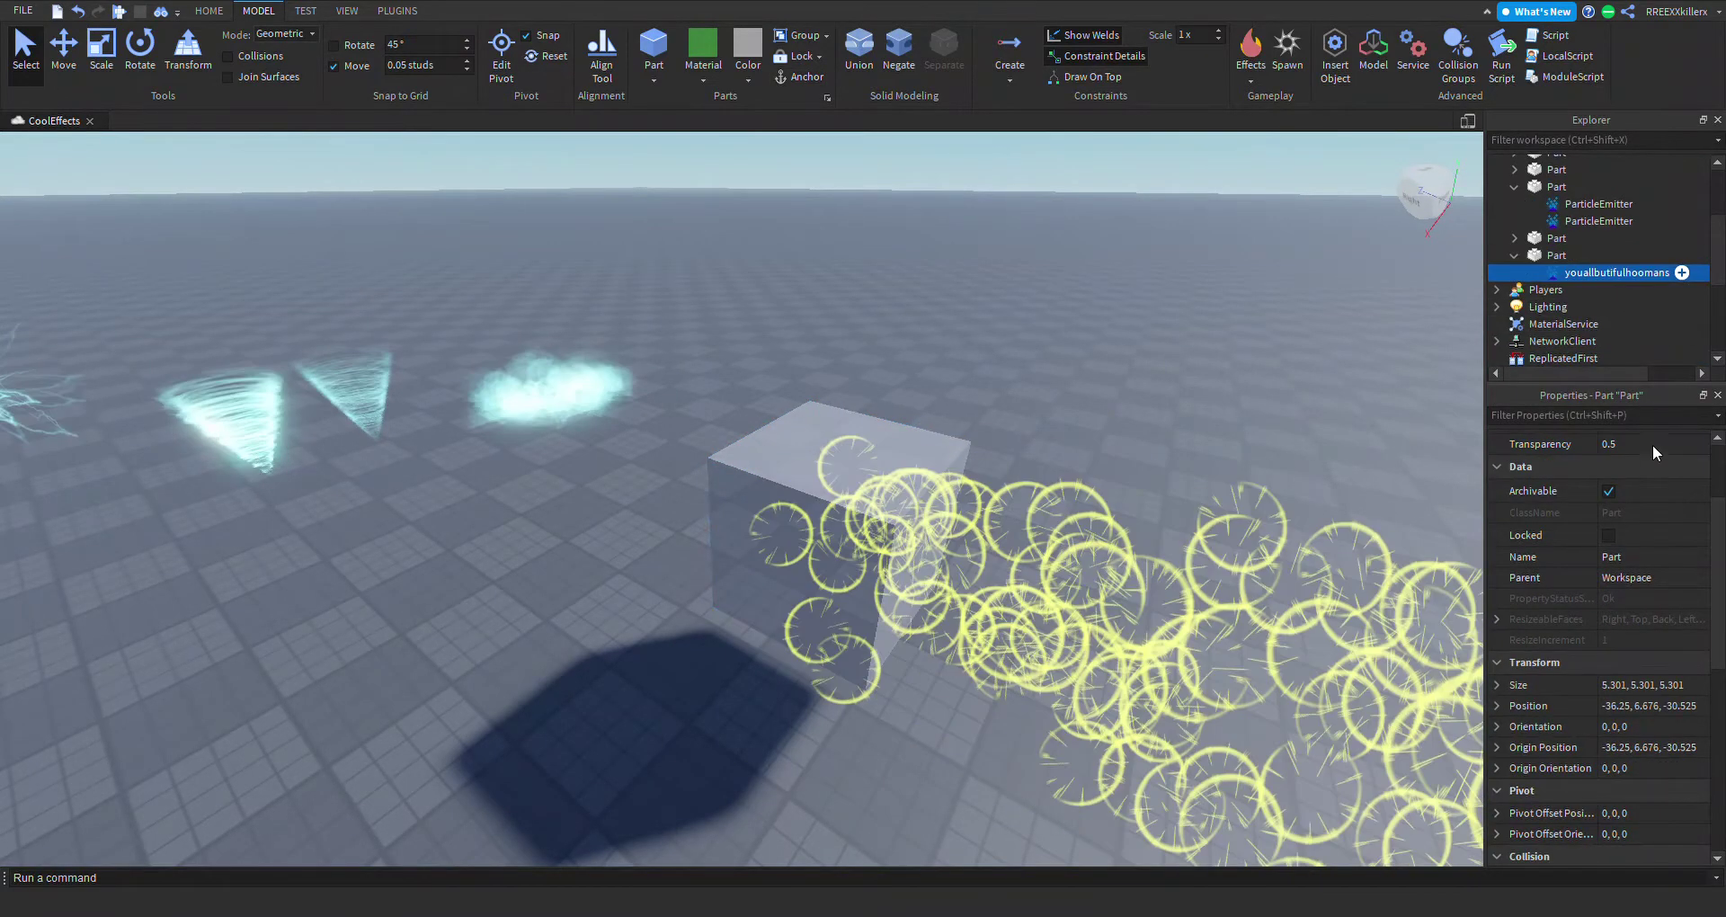
left_click(1670, 459)
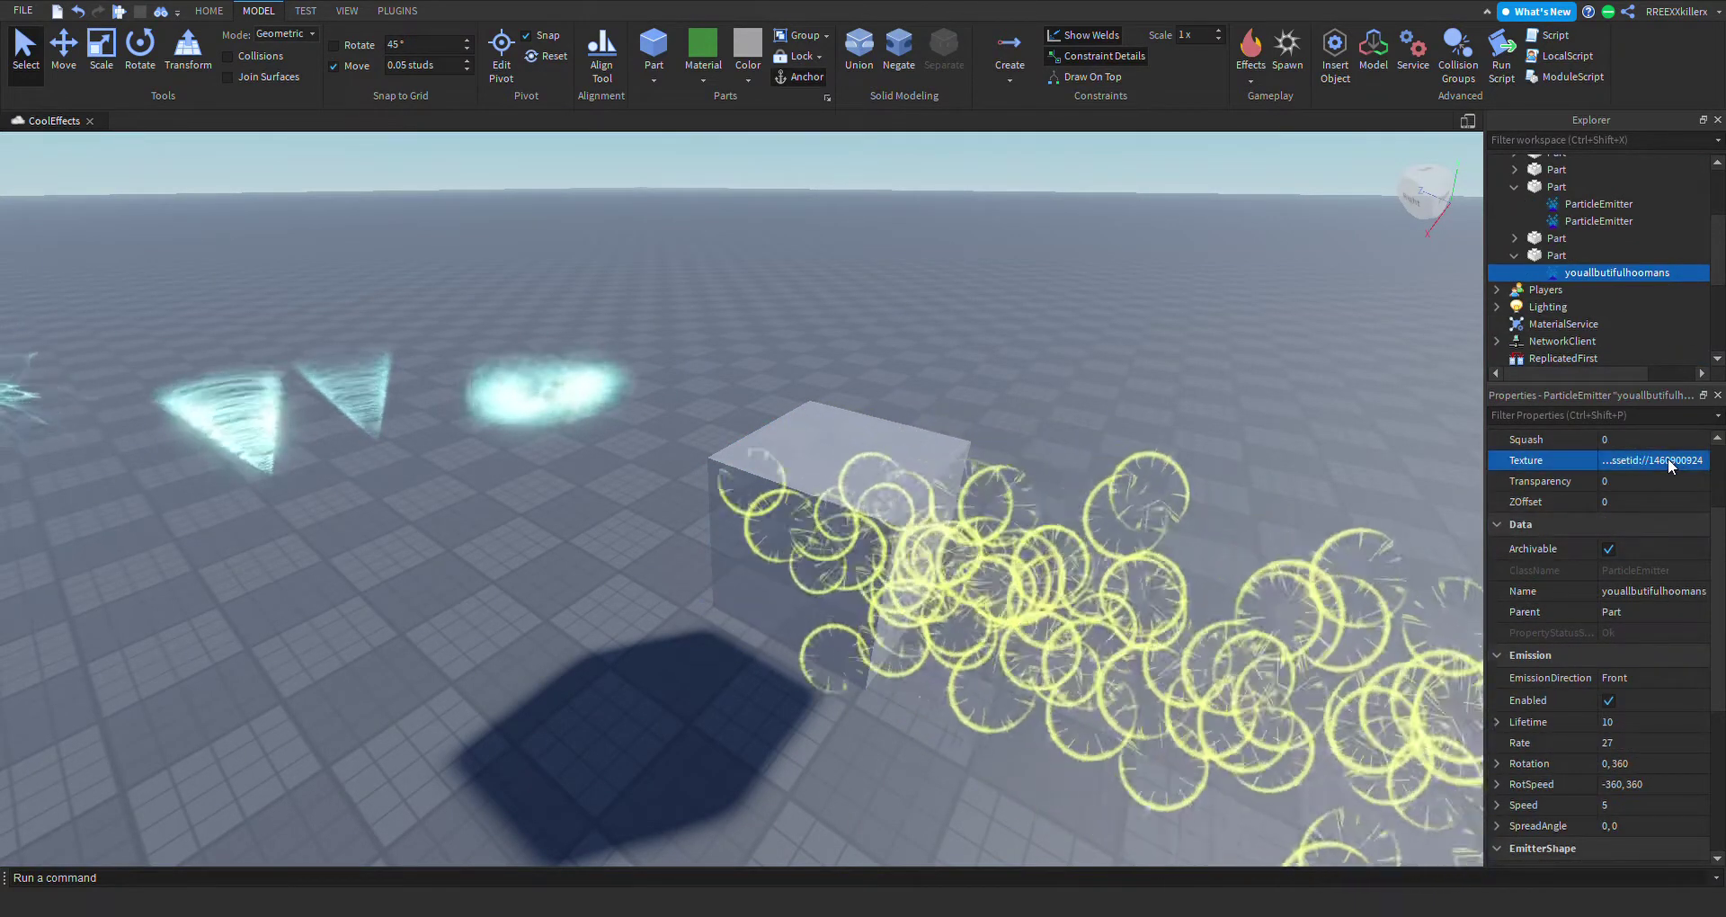
right_click_drag(1087, 496, 1091, 497)
scroll(1125, 585, "up", 3)
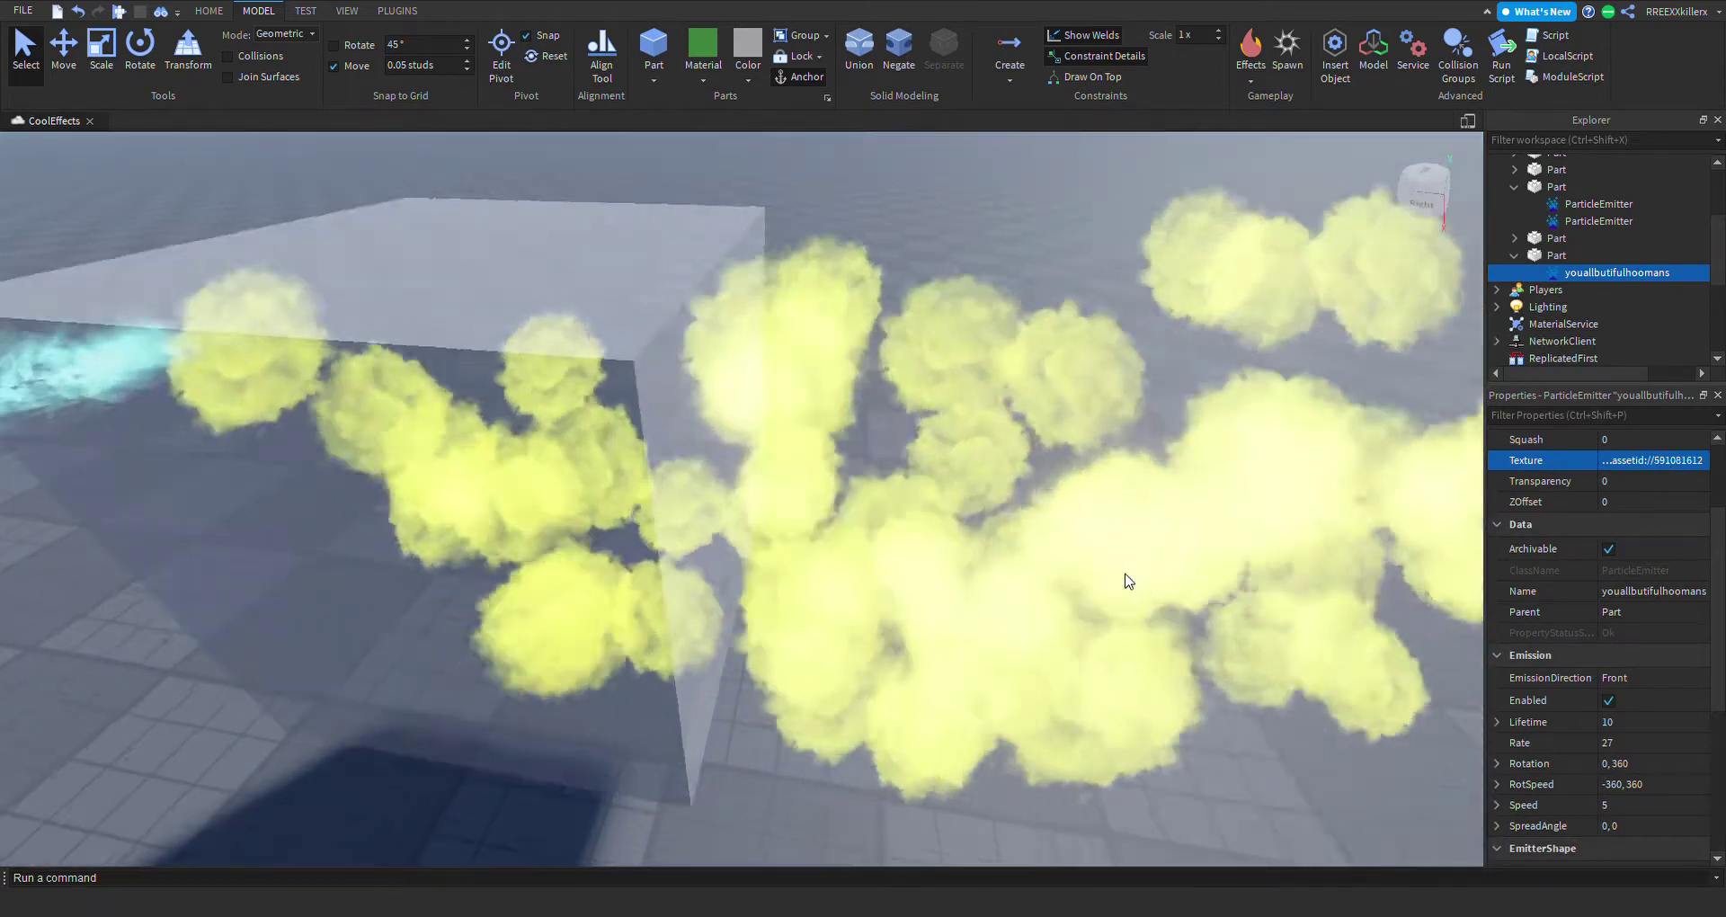
scroll(1125, 586, "down", 3)
Try a Speed of 100 on the yellow emitter and follow the stream of particles into the distance.
scroll(1555, 579, "down", 3)
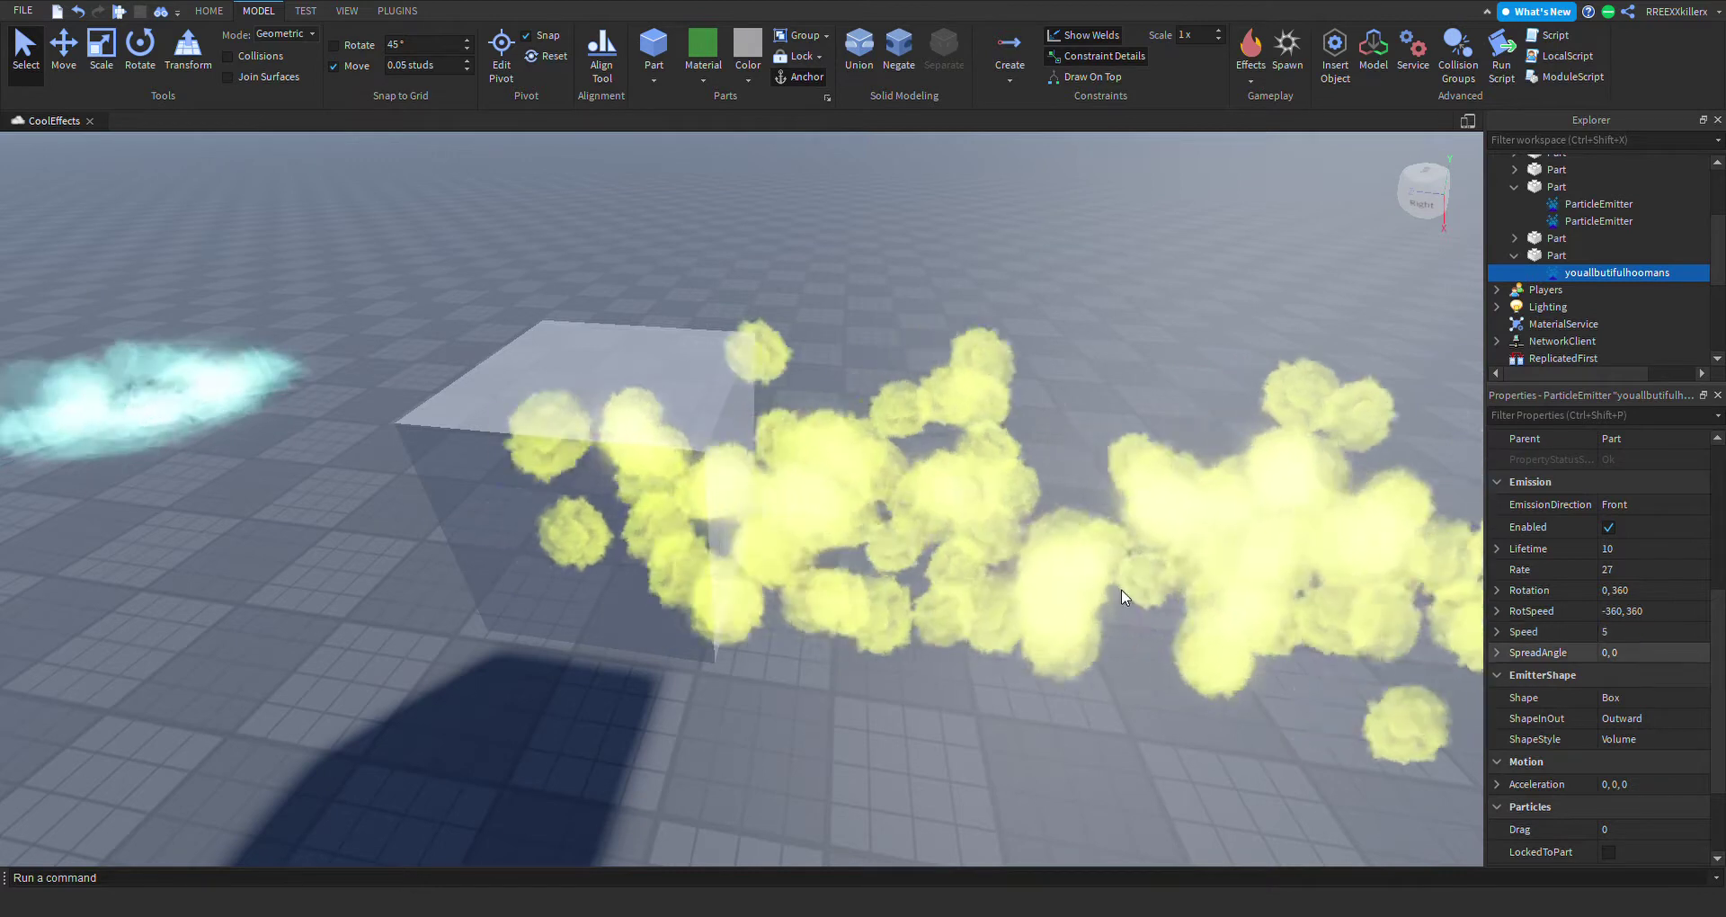
right_click_drag(1121, 590, 1097, 570)
scroll(1096, 570, "down", 3)
key("a")
key("w")
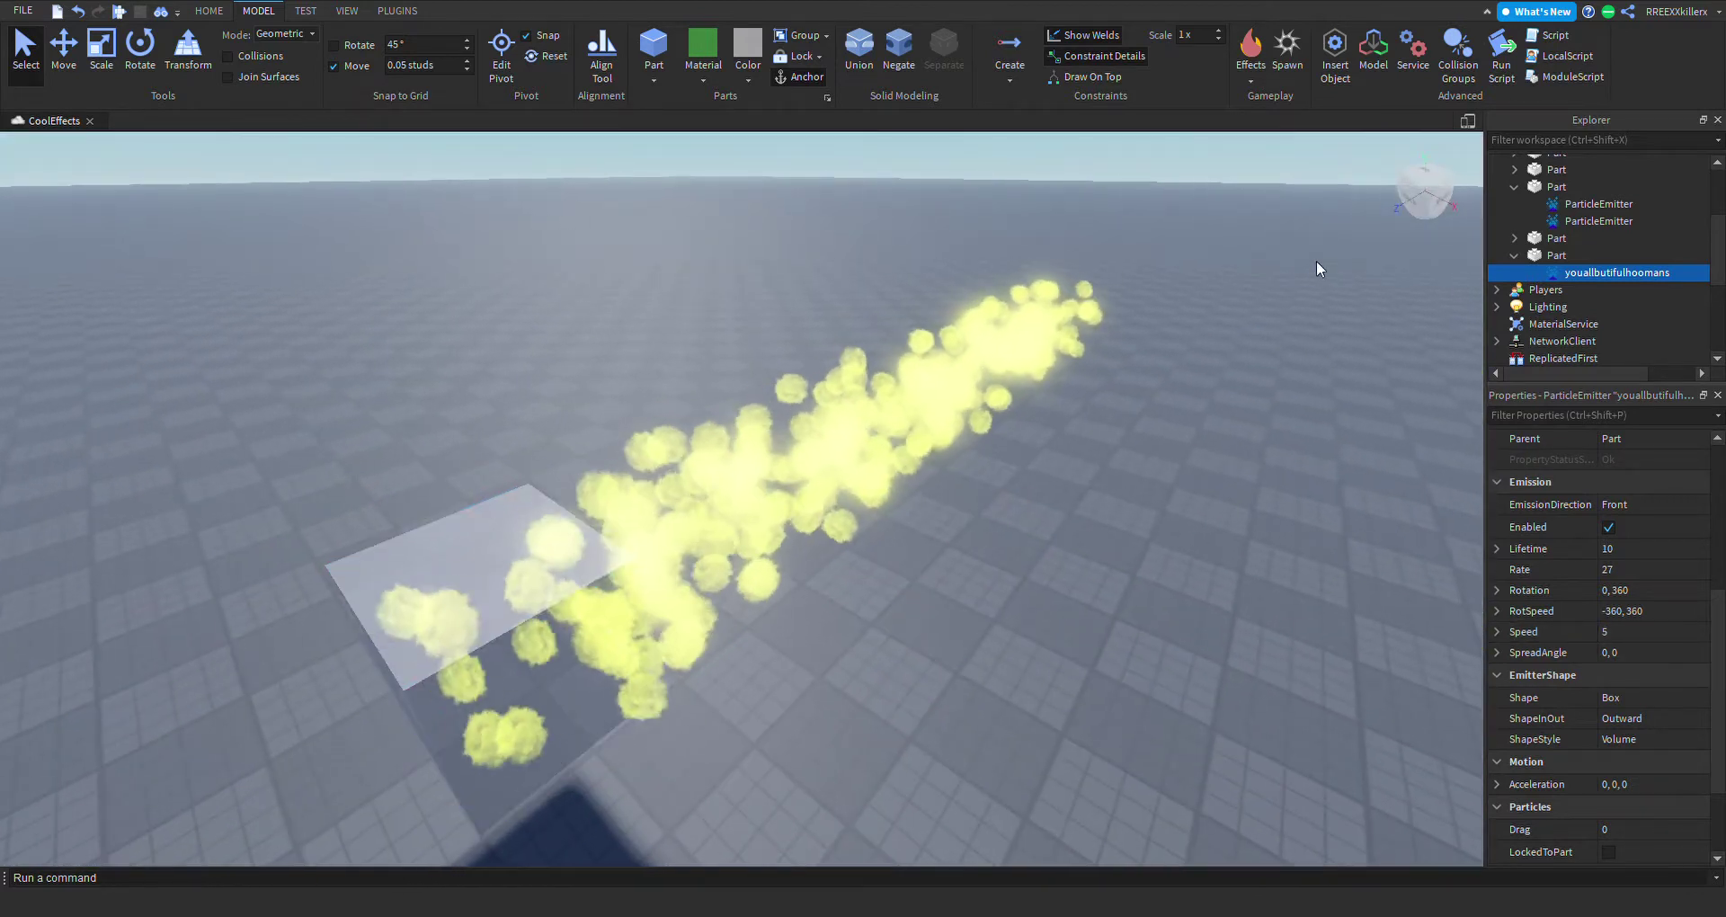
left_click(1632, 629)
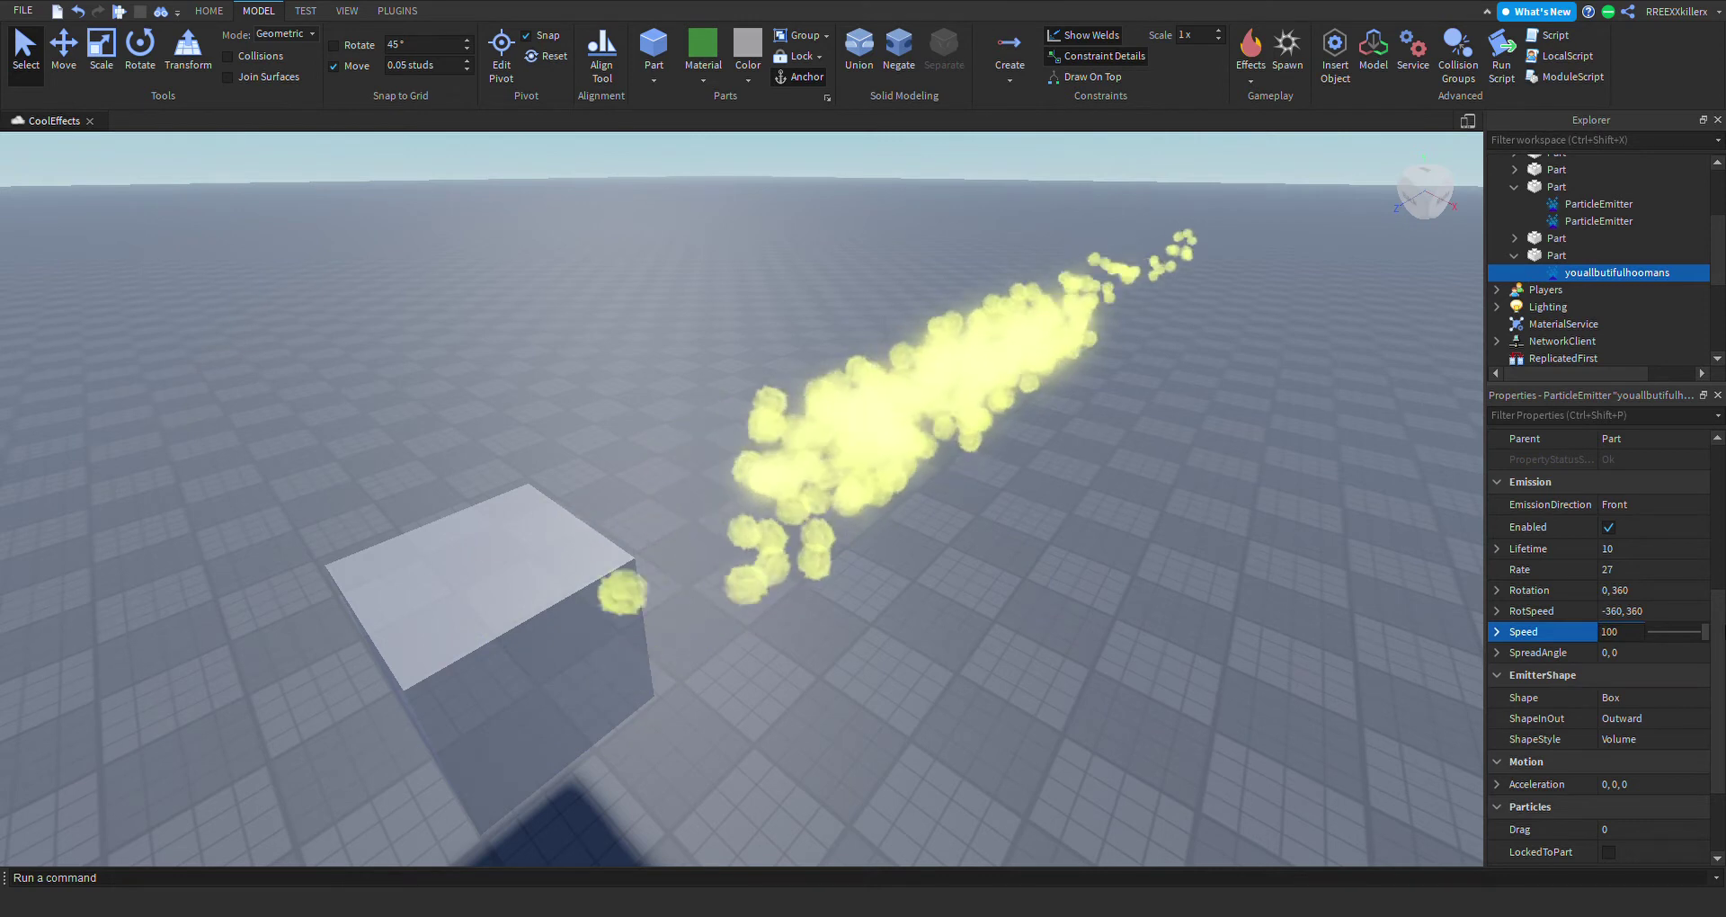
right_click_drag(1271, 392, 1272, 392)
key("a")
key("a")
right_click_drag(1271, 392, 1273, 391)
Try a Speed of 10000 on the yellow emitter and look back towards its part.
left_click(1670, 627)
type("10000")
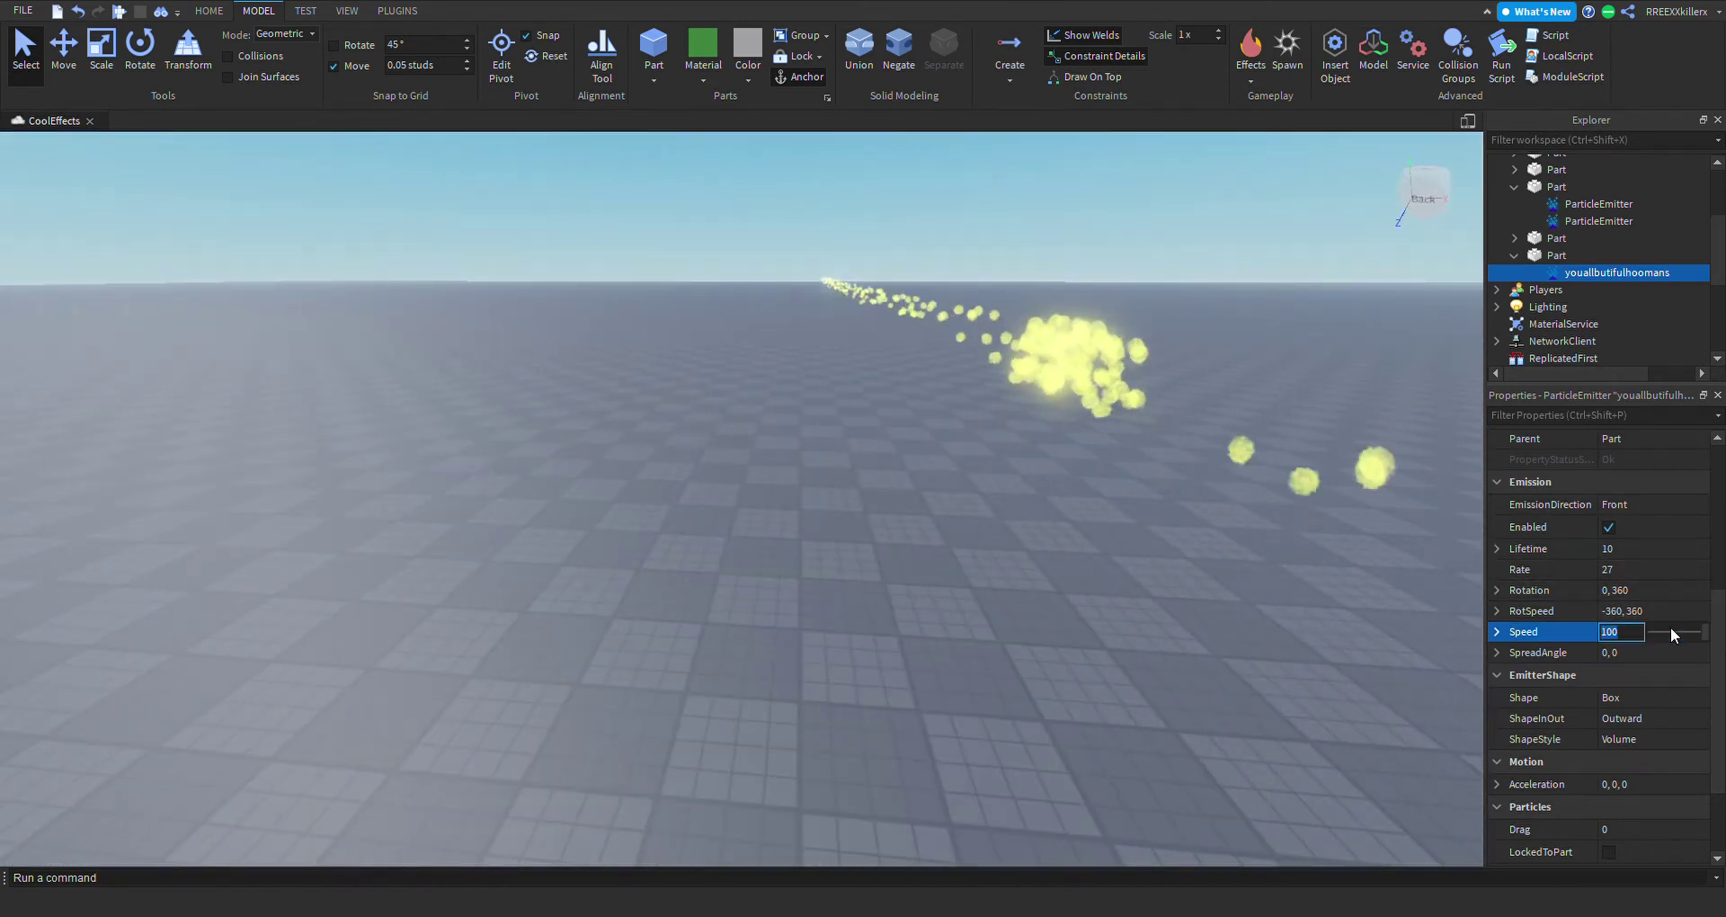
key("Return")
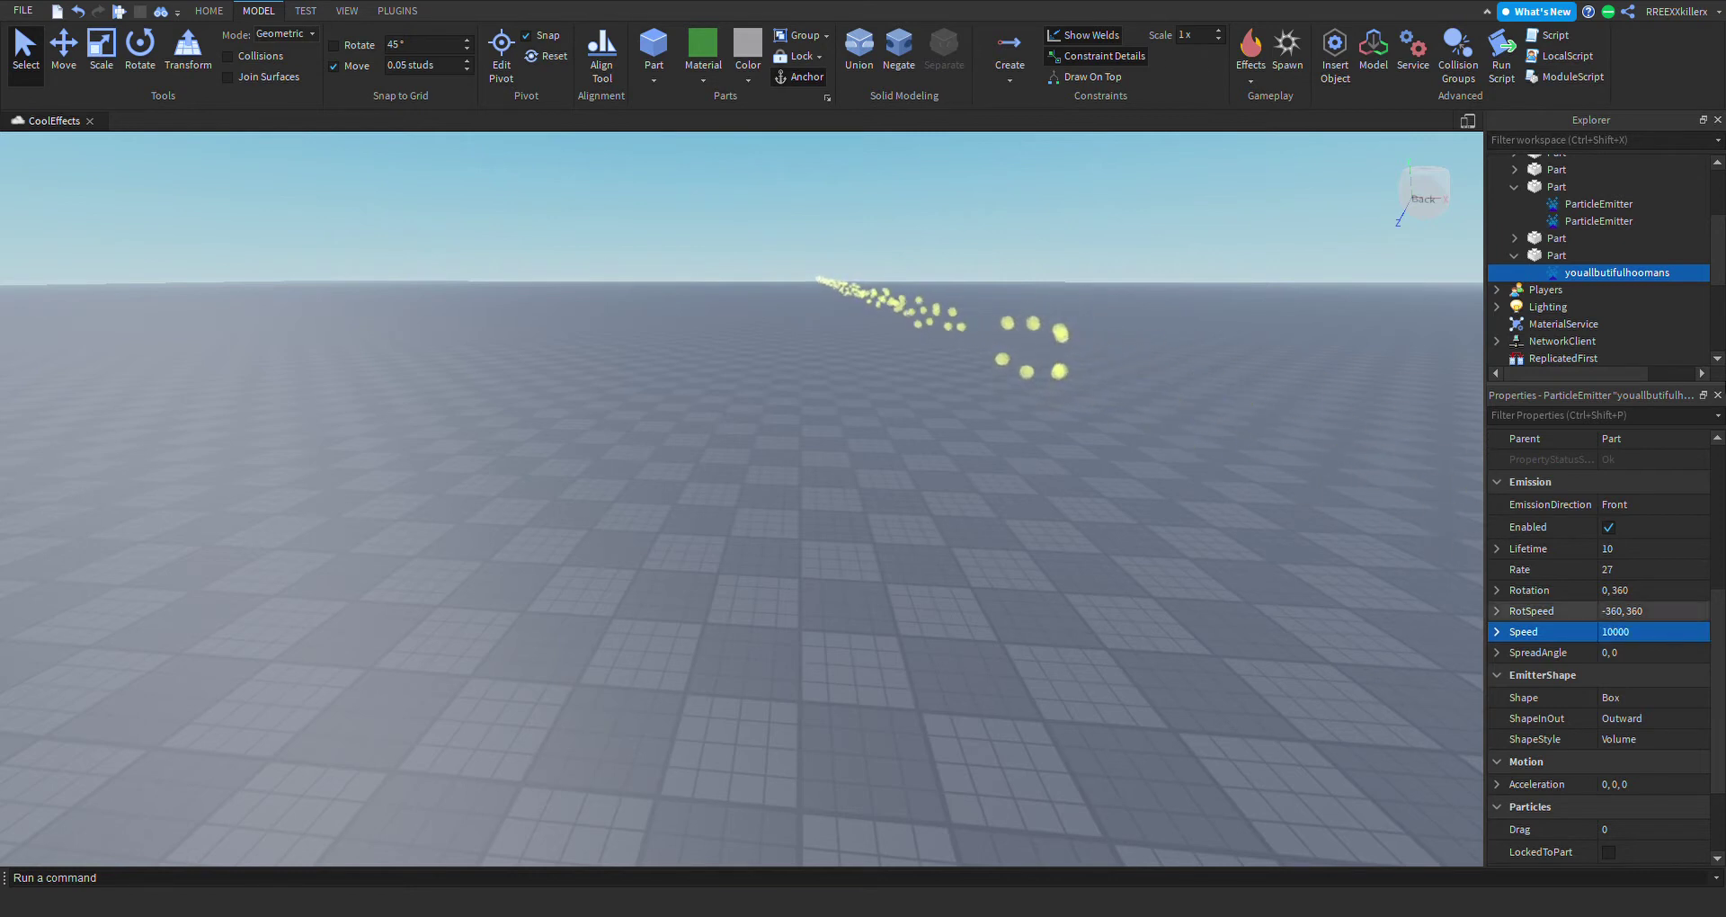
right_click_drag(845, 411, 798, 375)
key("w")
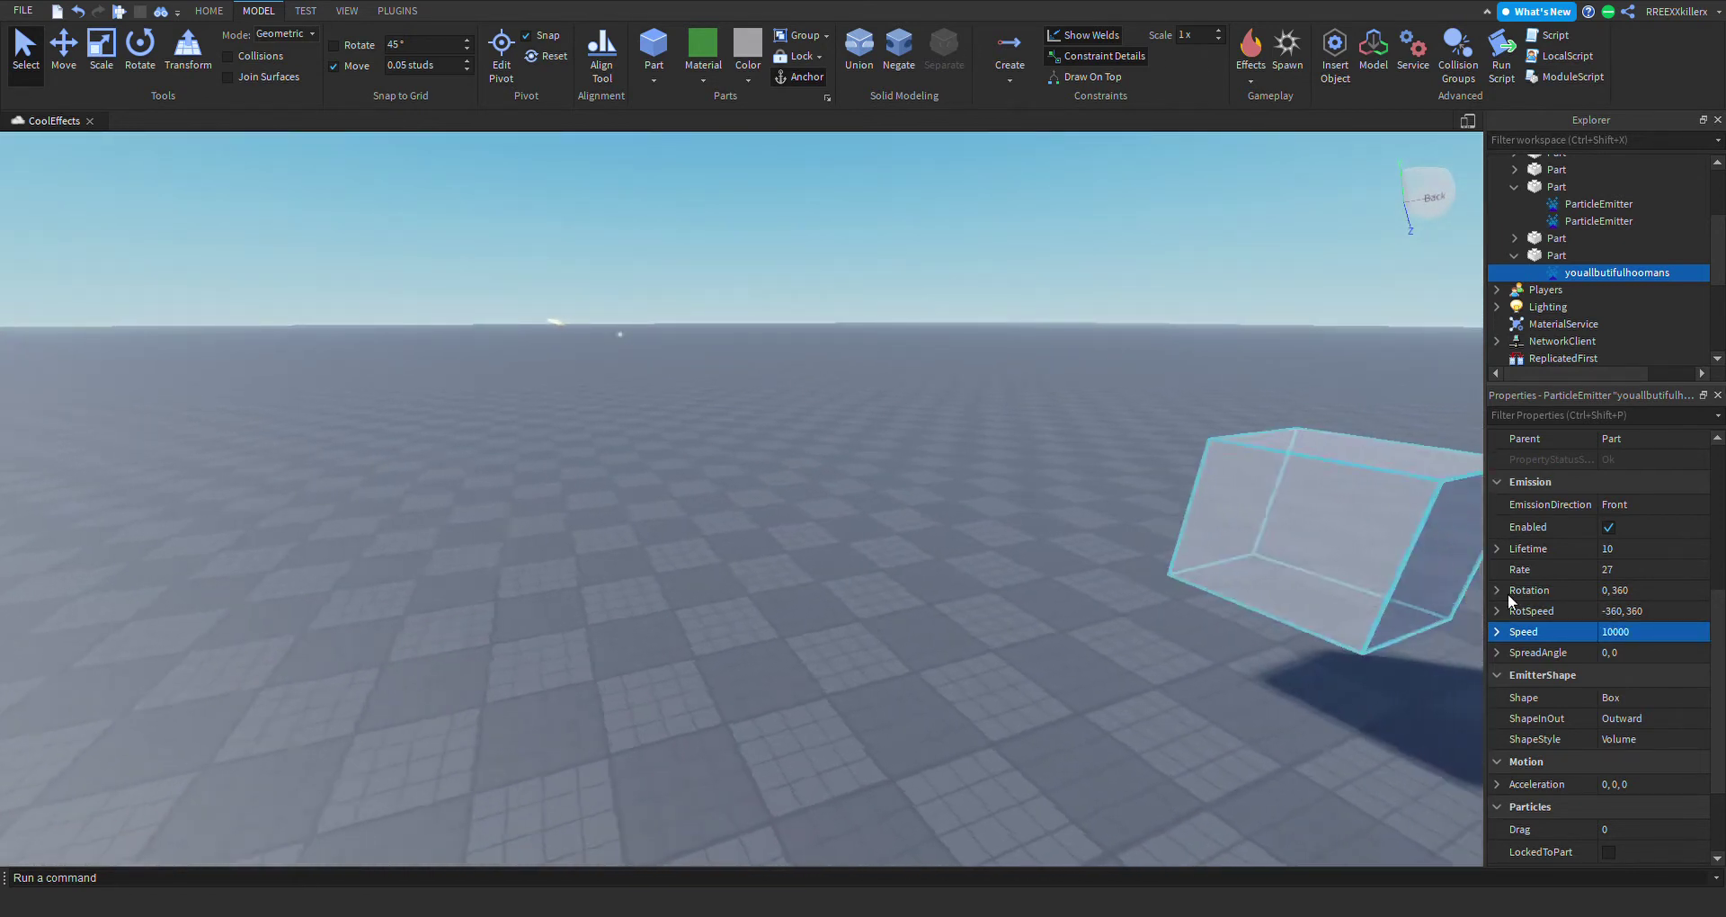
Try a Speed of 1 on the yellow emitter and view the cluster of particles up close.
left_click(1620, 631)
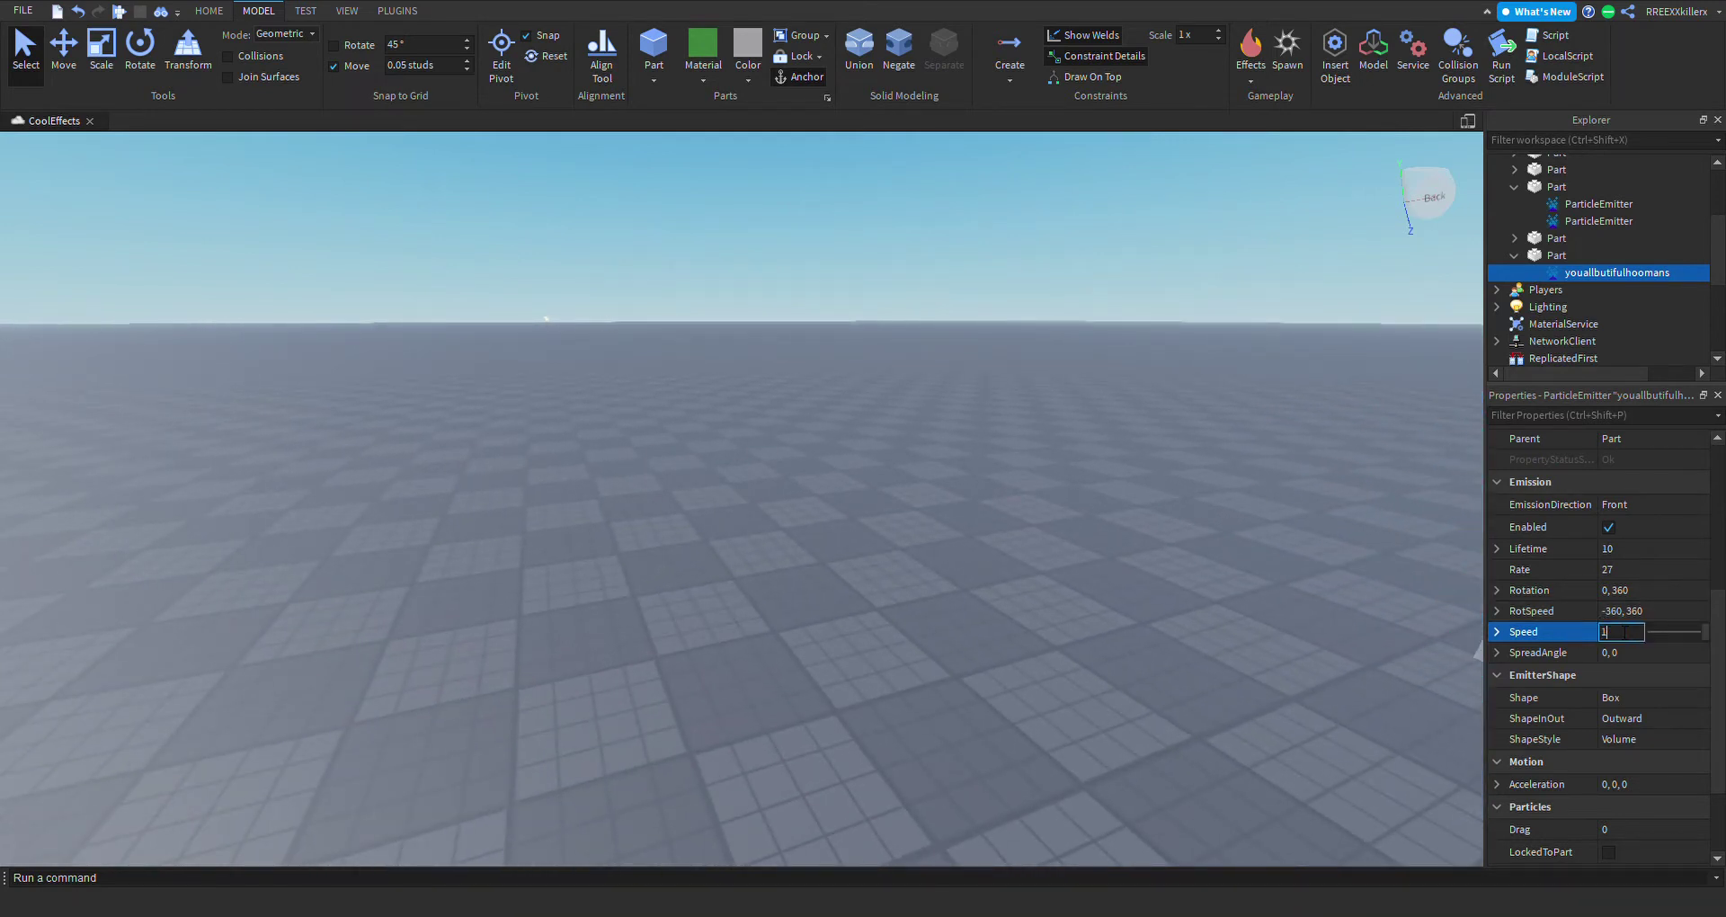
right_click_drag(1227, 623, 1270, 648)
key("w")
scroll(1269, 648, "down", 3)
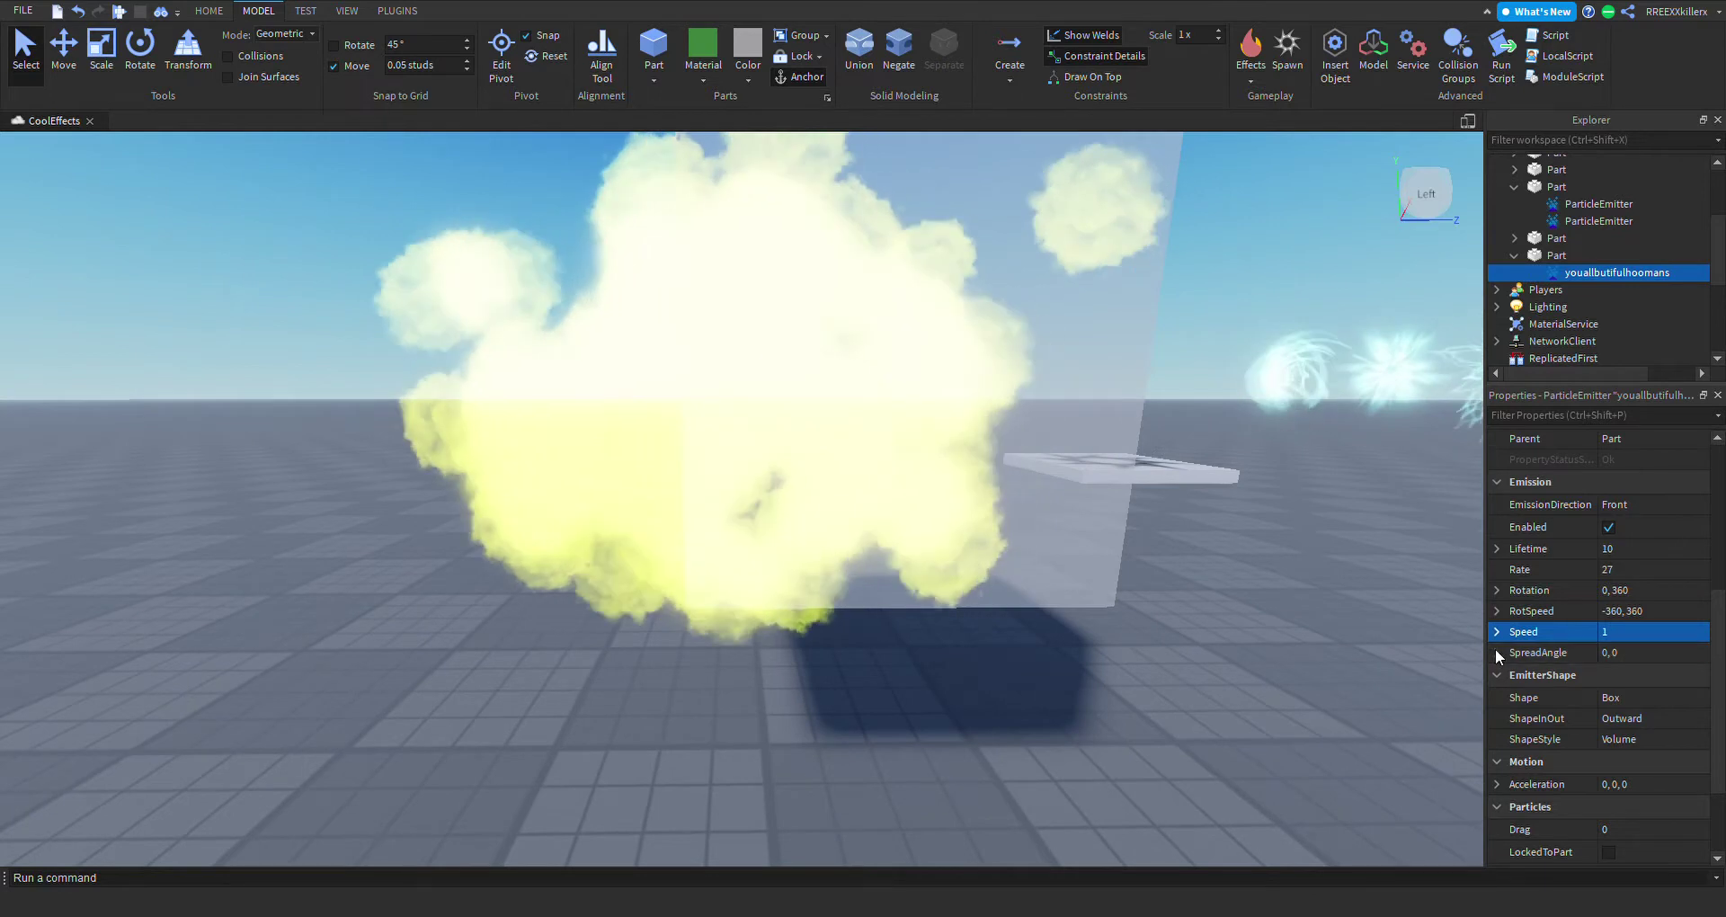
Set the yellow emitter's Speed to 10 and expand its SpreadAngle into X and Y values.
scroll(1205, 605, "down", 3)
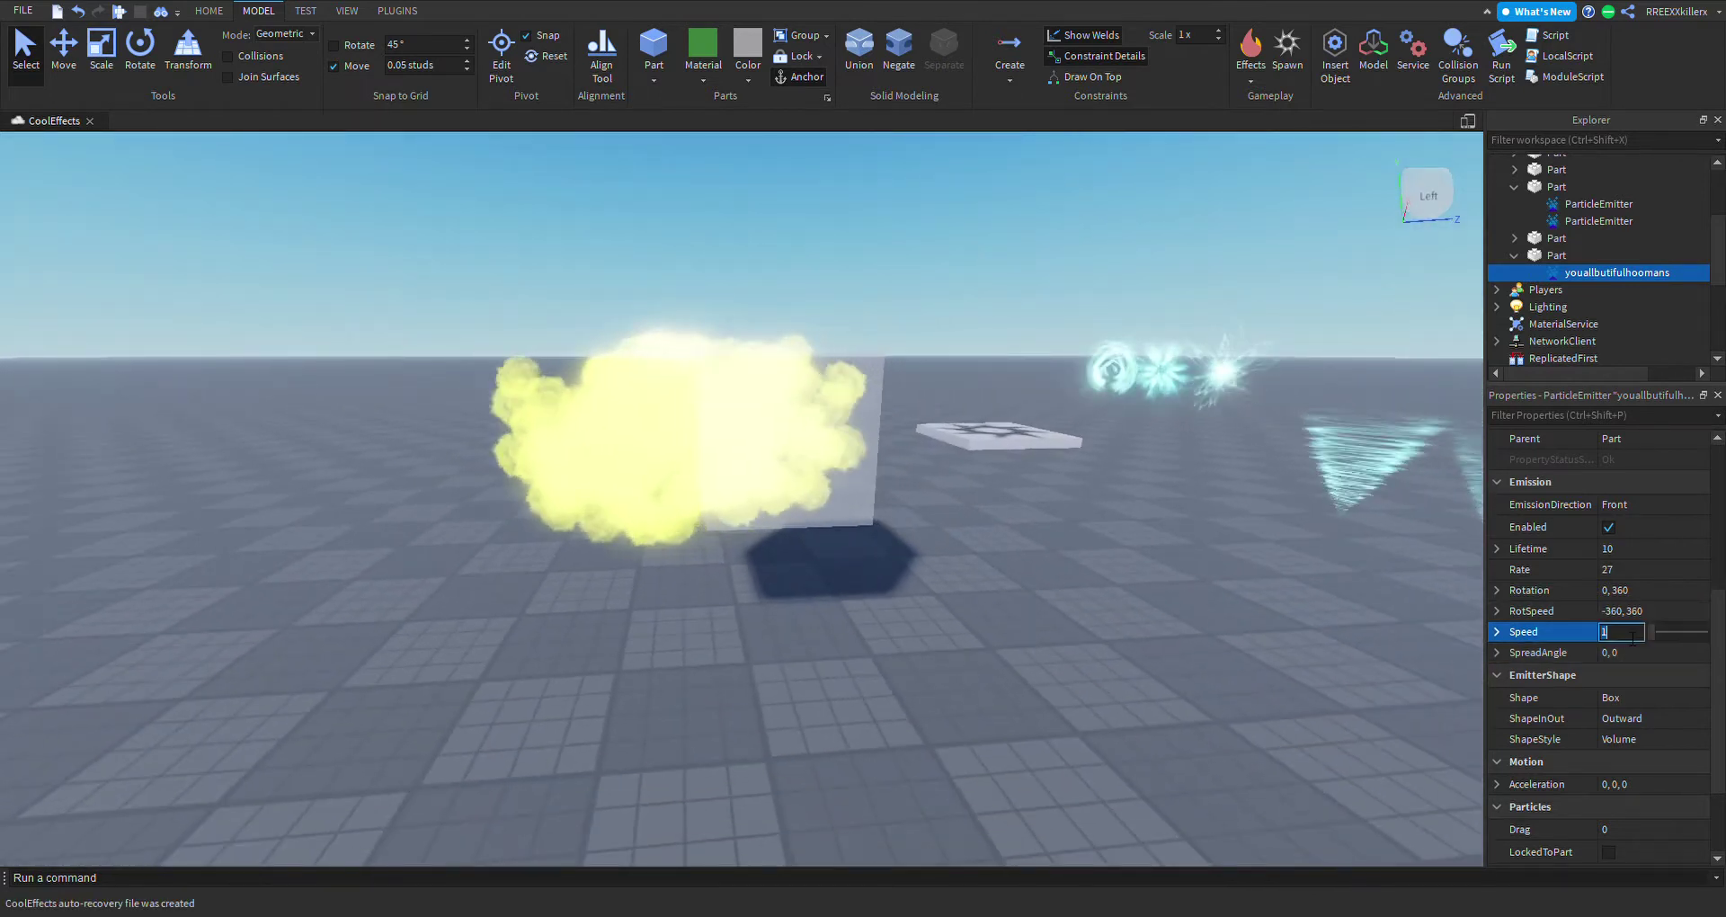
left_click(1497, 653)
left_click(1521, 653)
right_click_drag(1134, 590, 1160, 632)
scroll(1135, 592, "up", 3)
scroll(1160, 632, "down", 3)
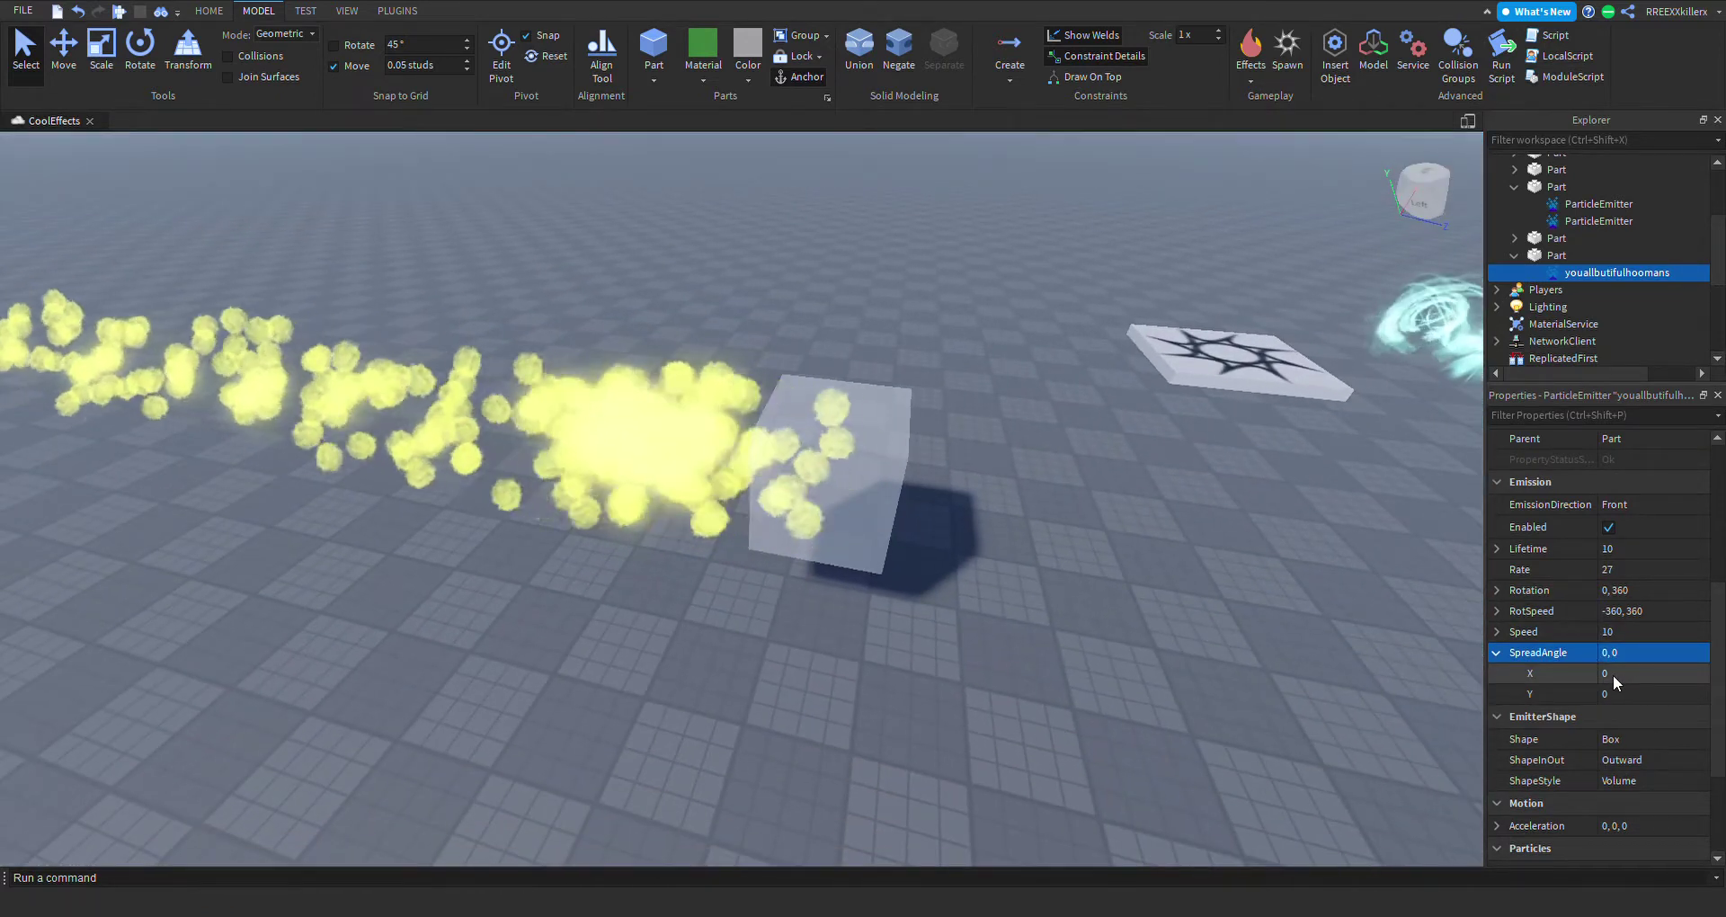
Set the yellow emitter's SpreadAngle X to 45 and view the spread from a distance.
left_click(1613, 673)
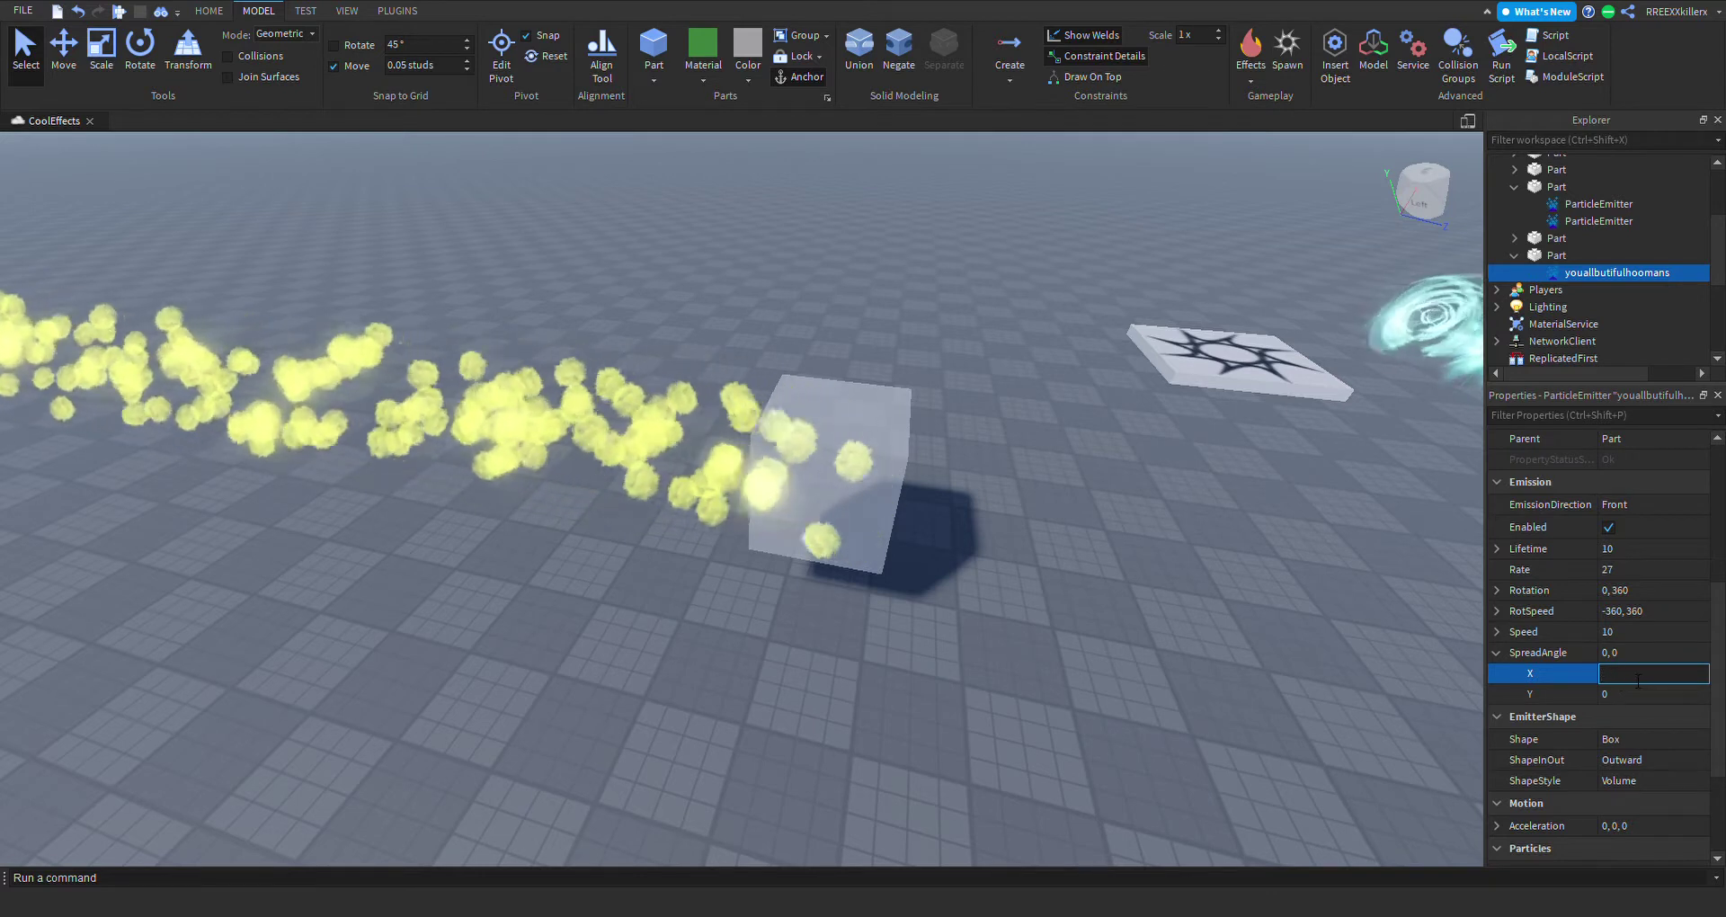
type("45")
key("Return")
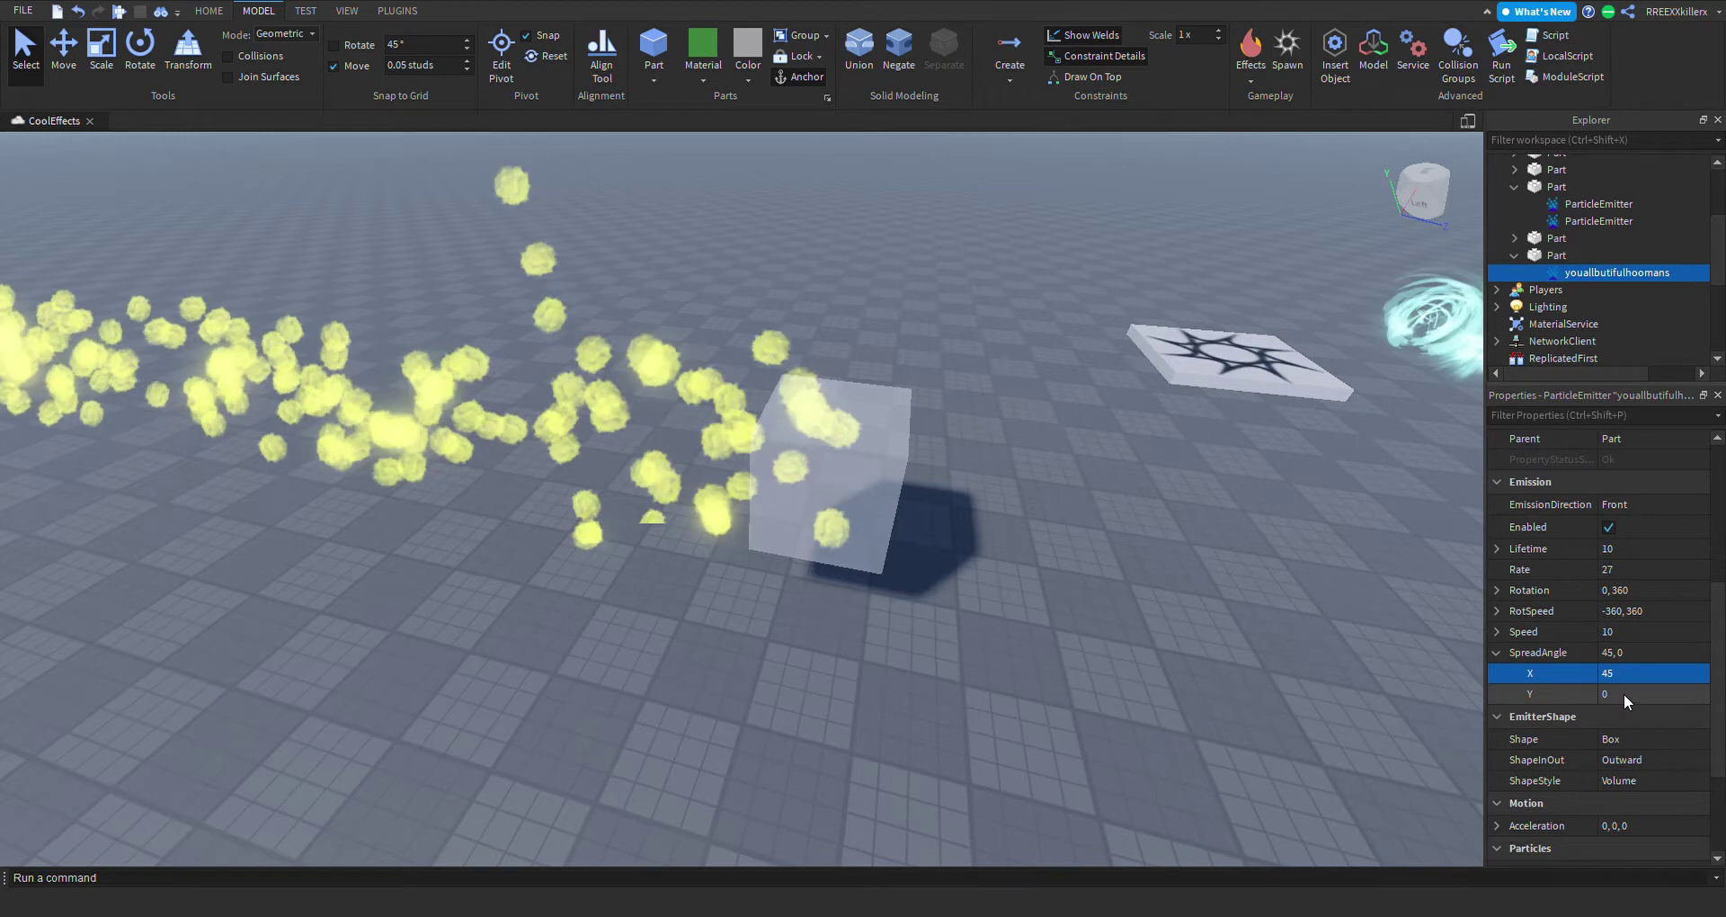
right_click_drag(925, 473, 766, 522)
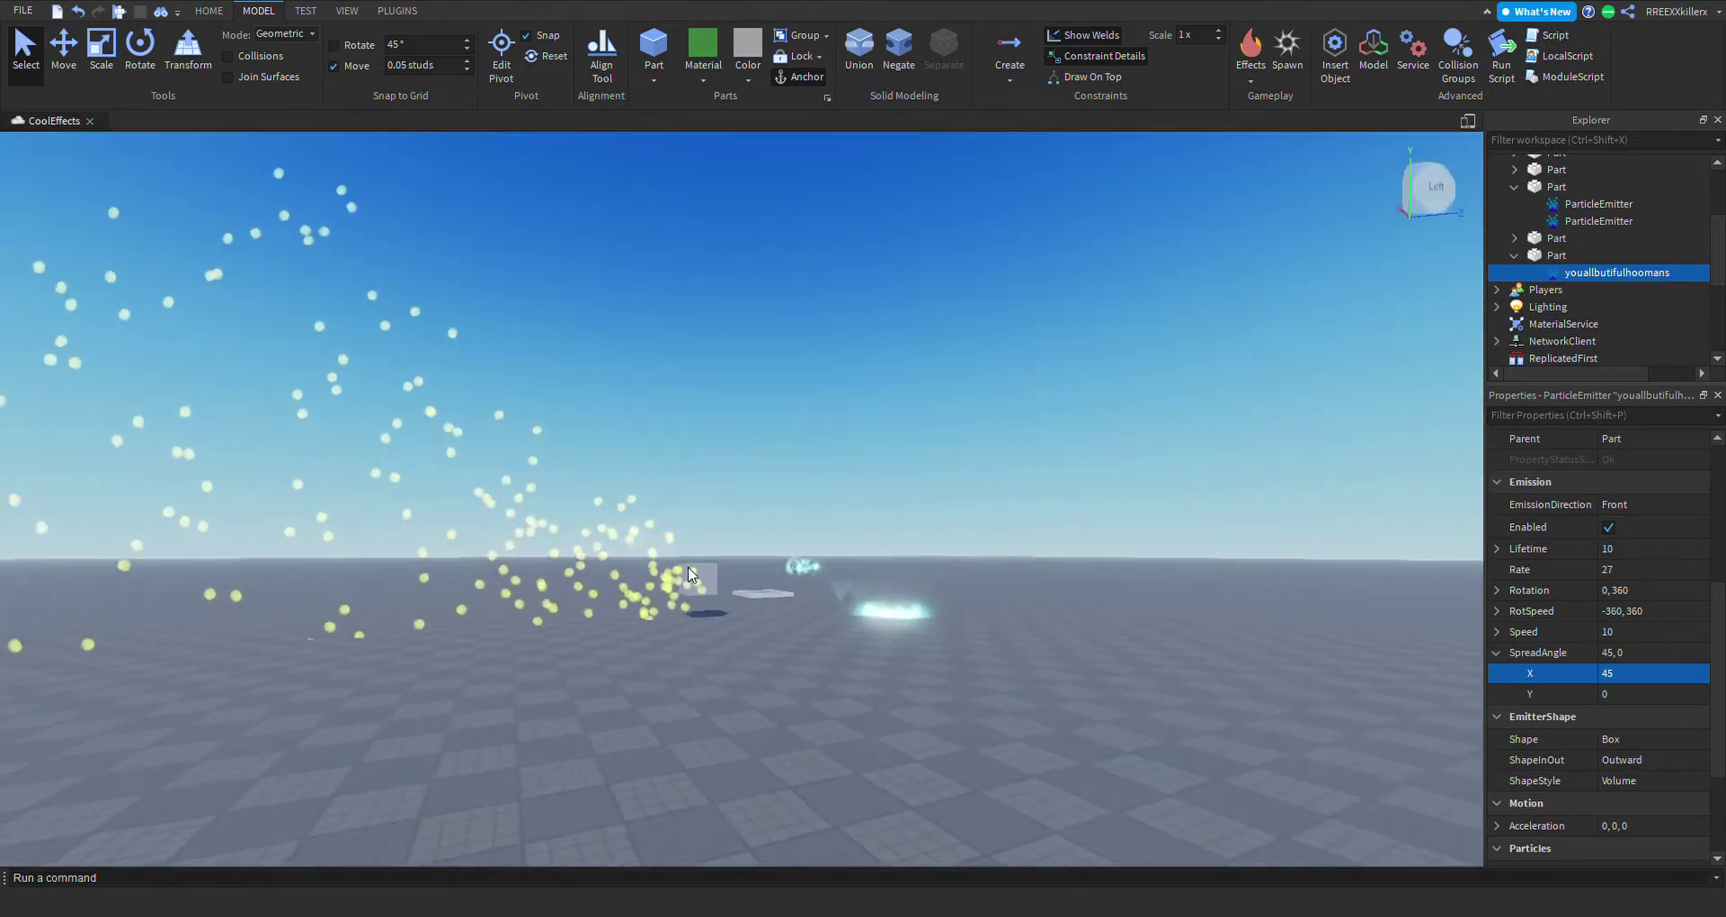
Raise the yellow emitter's part to a Y position of about 53 studs, deselect it and view the full particle spread.
left_click(698, 533)
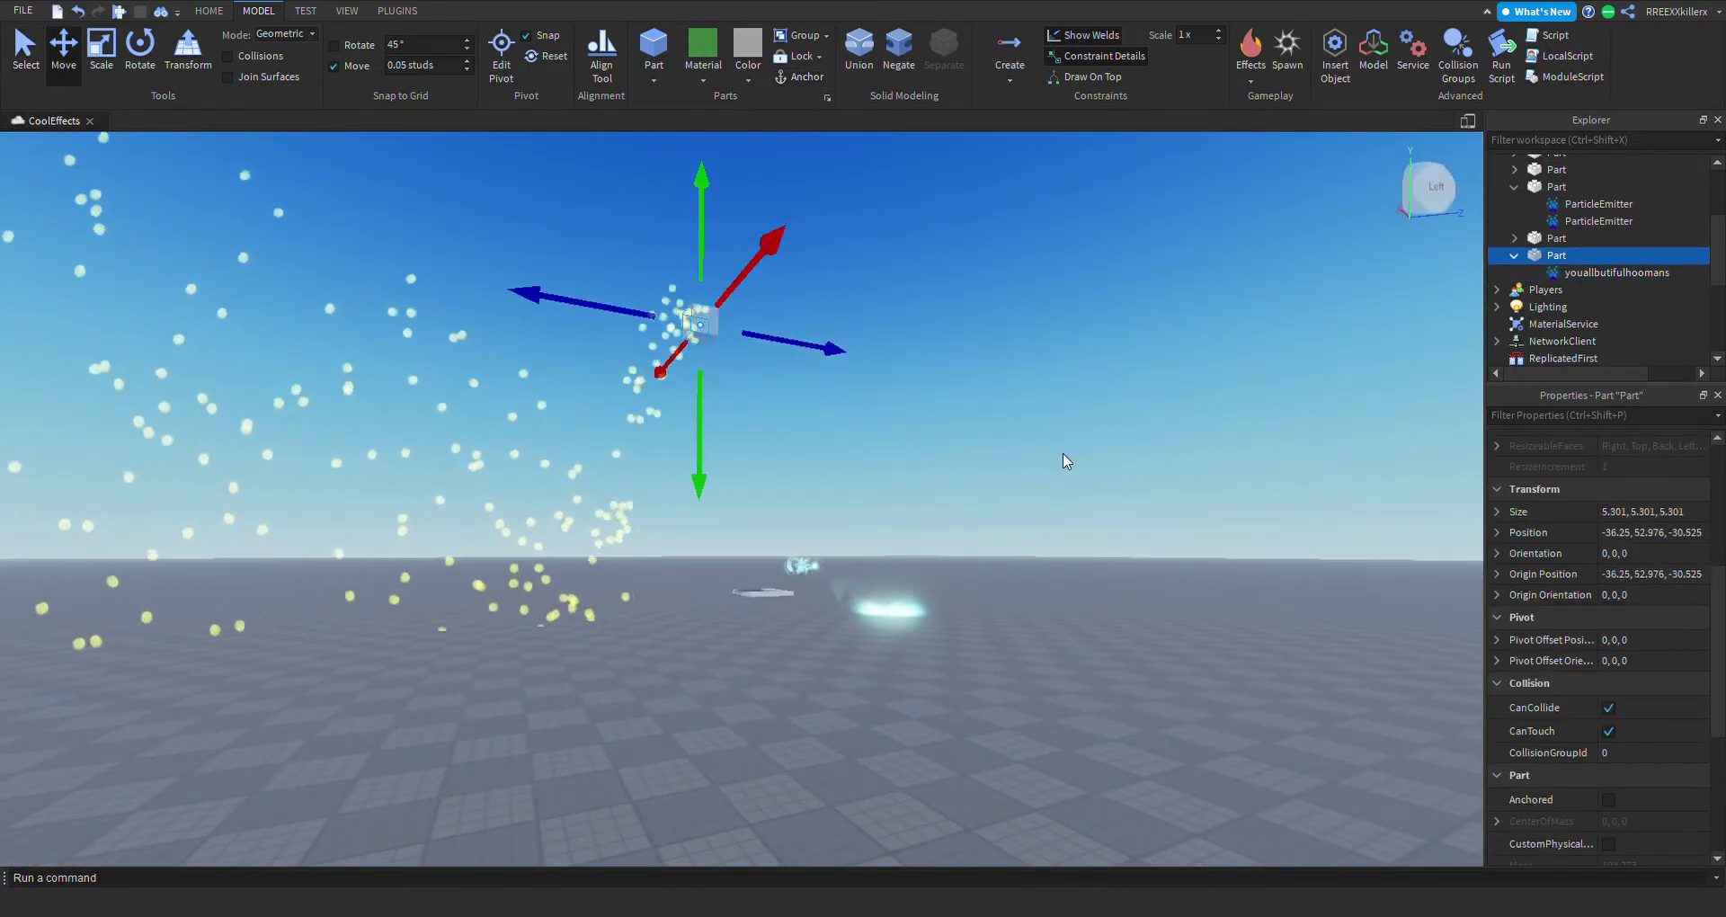
left_click(1036, 436)
right_click_drag(1036, 436, 1050, 446)
scroll(1051, 448, "up", 3)
scroll(1052, 449, "down", 3)
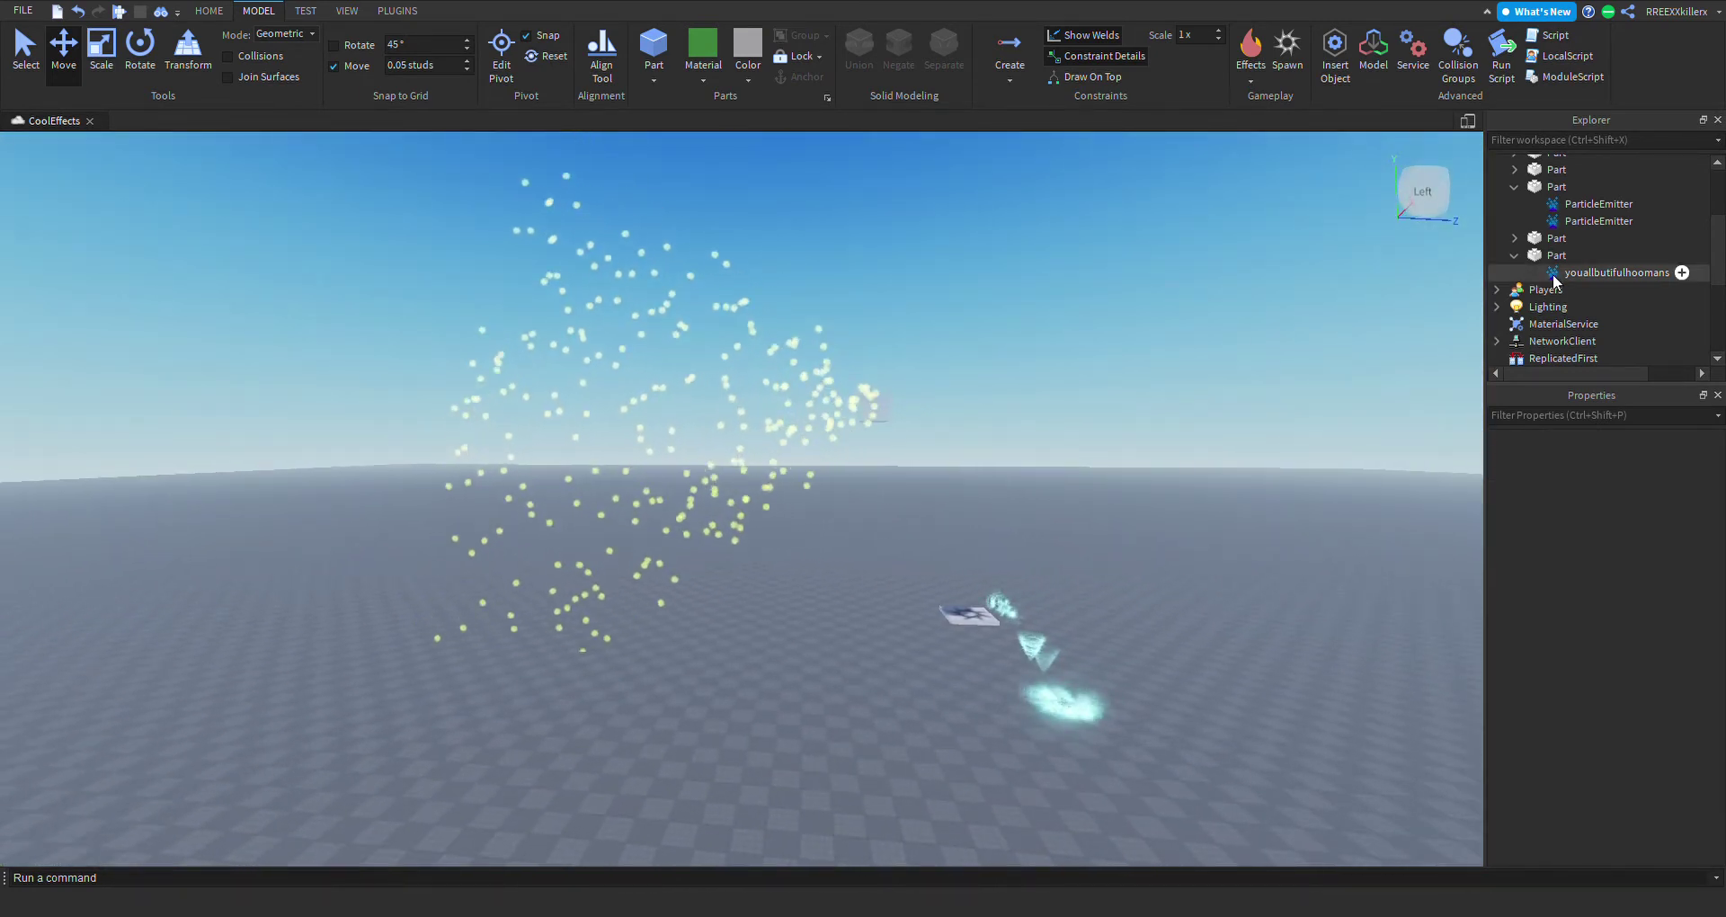
Set the yellow emitter's SpreadAngle Y to 45 and view the particle spread from several angles.
scroll(1649, 651, "down", 5)
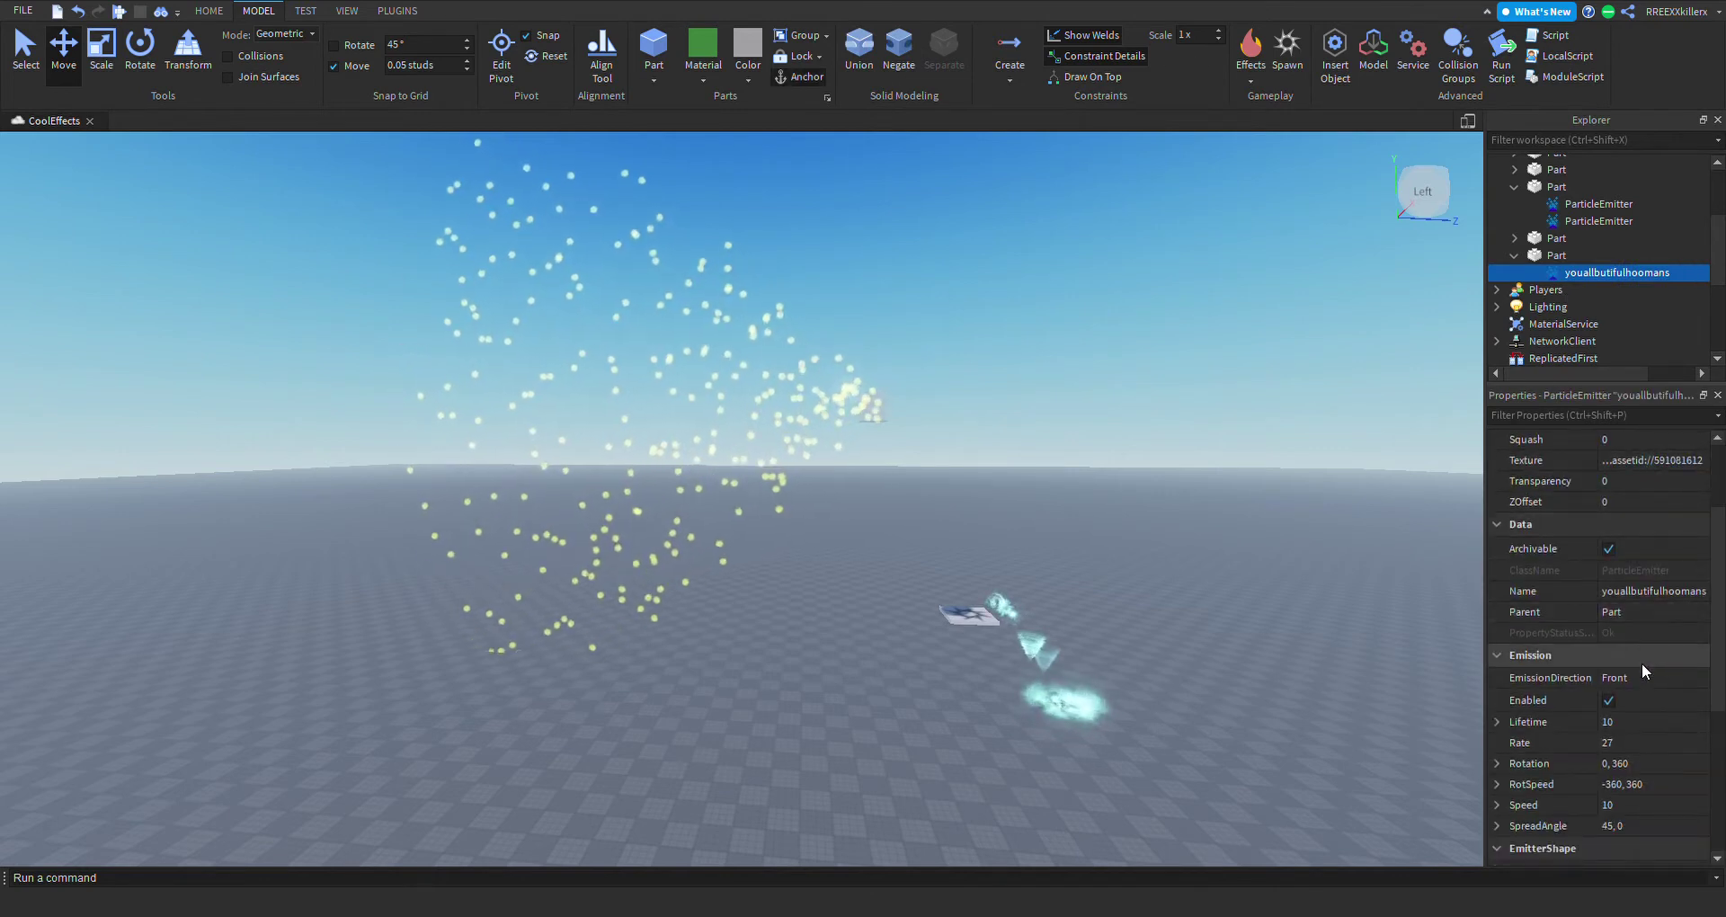
left_click(1622, 782)
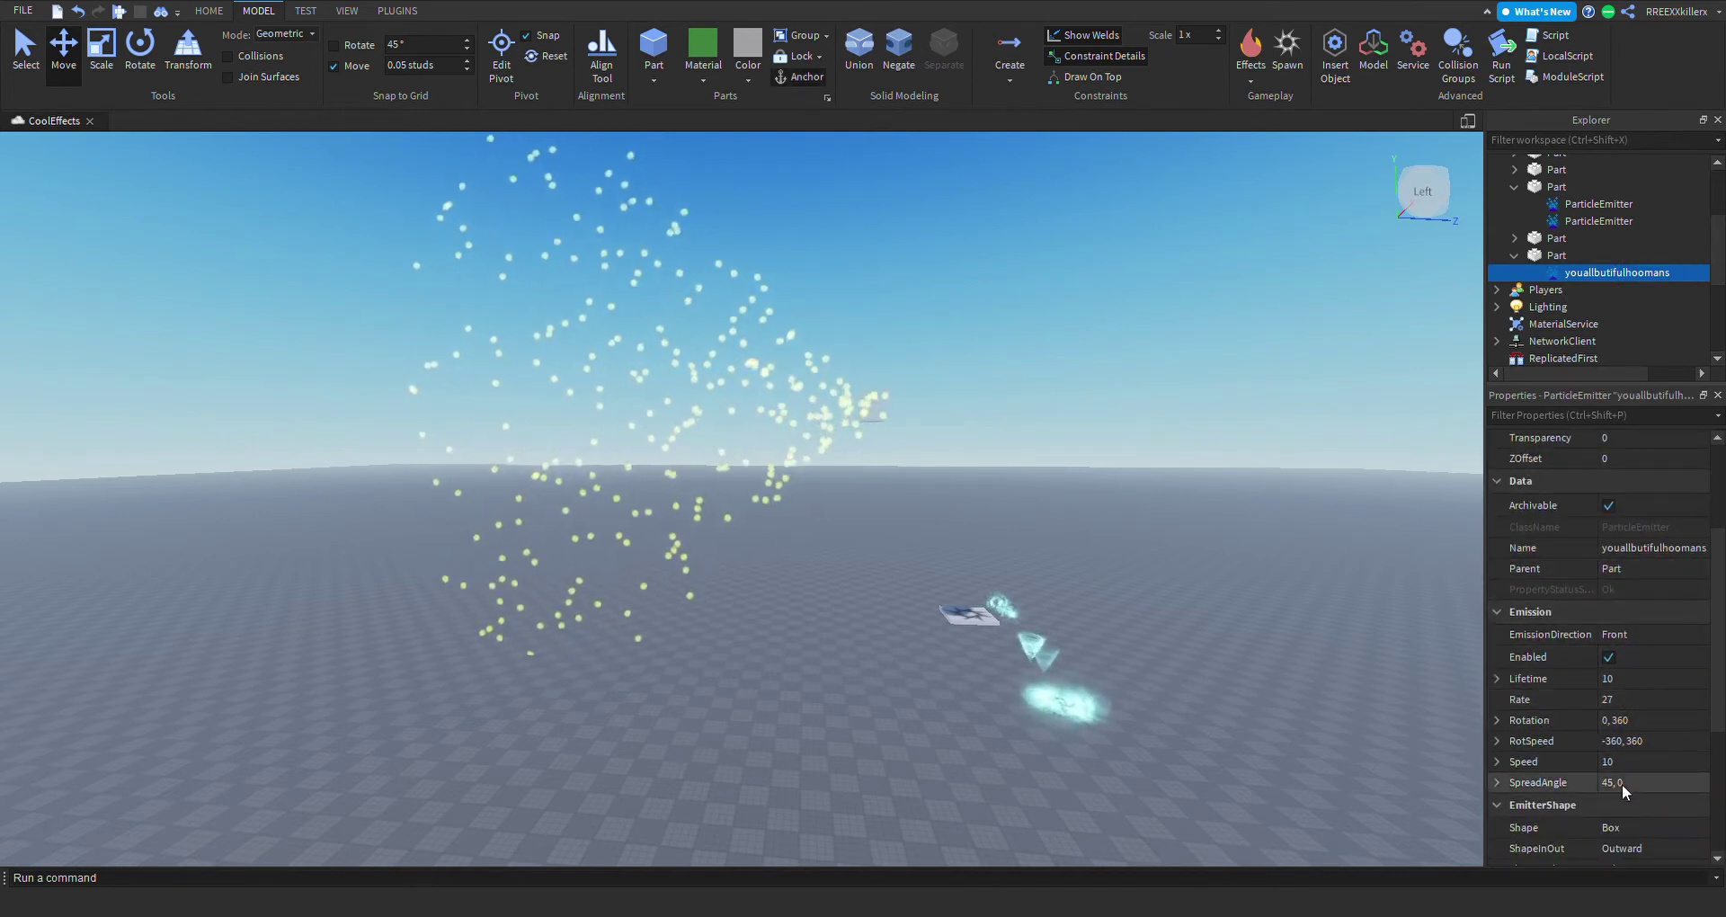
left_click(1637, 779)
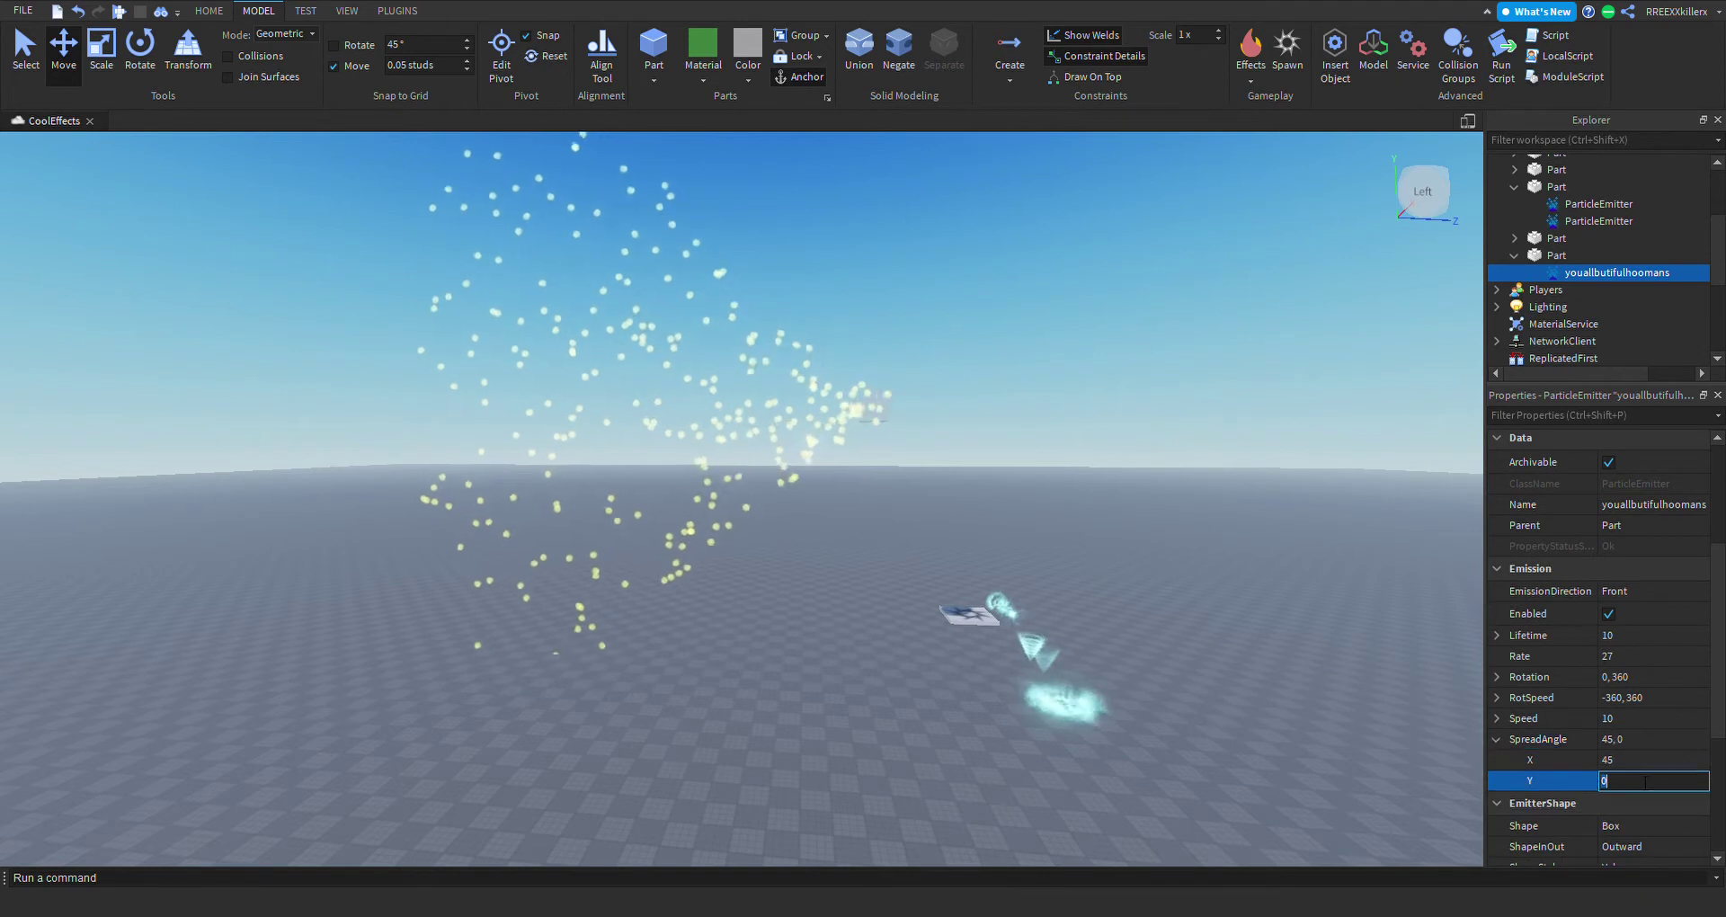
key("Return")
key("w")
right_click_drag(1000, 350, 998, 339)
key("w")
key("s")
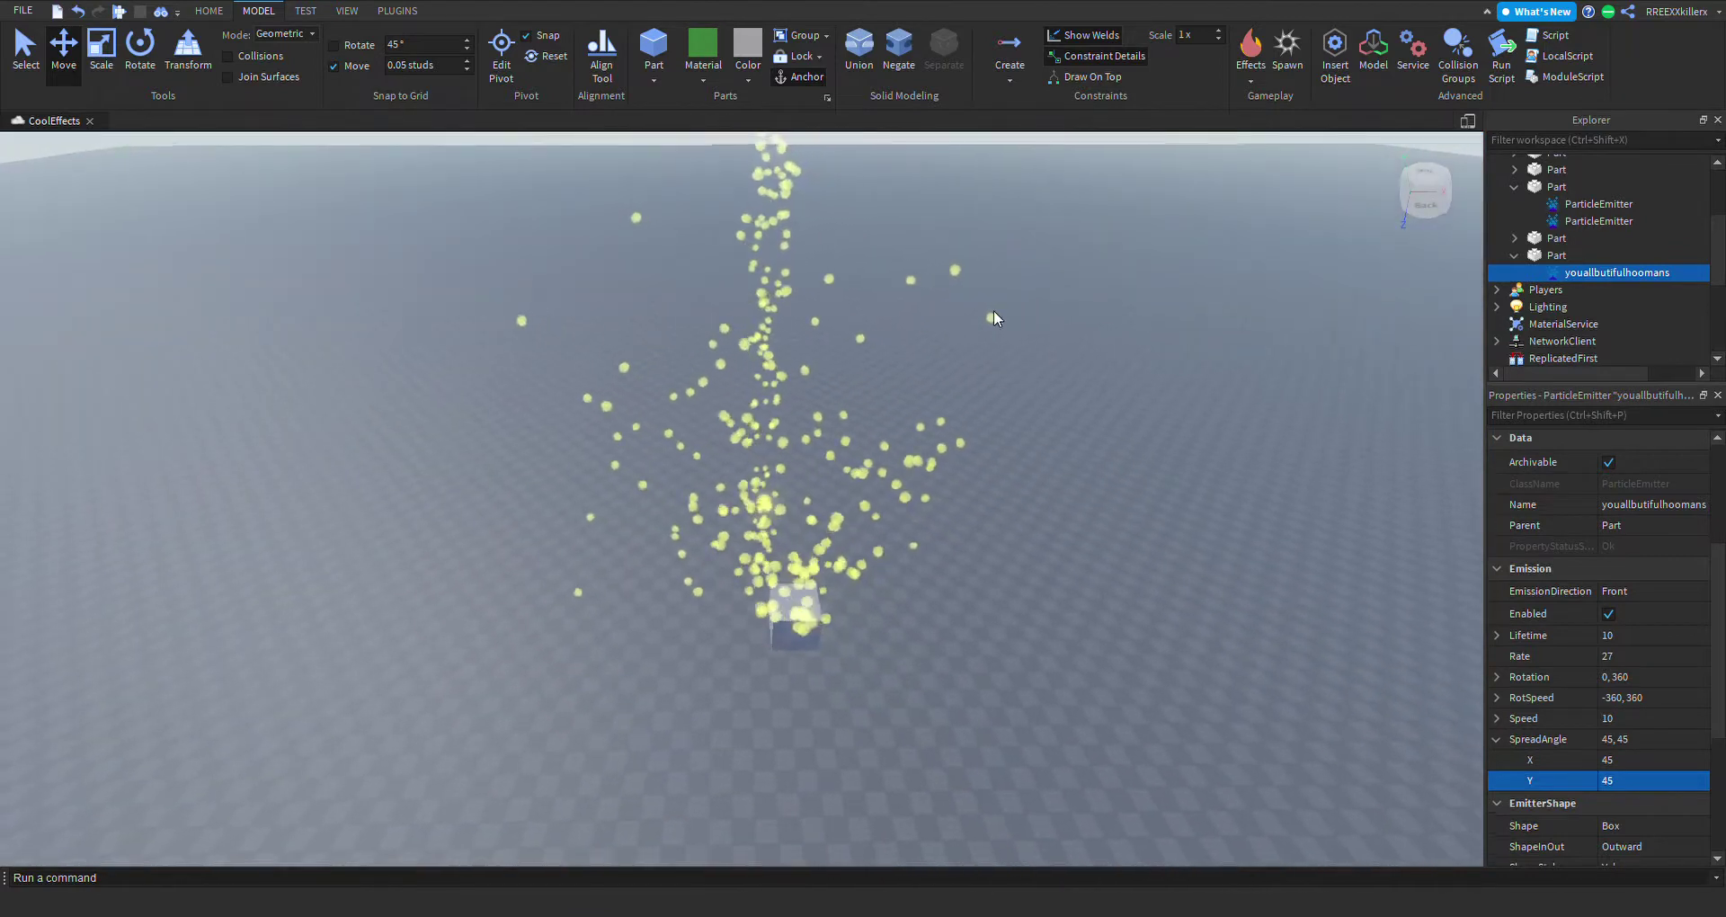
right_click_drag(925, 466, 933, 480)
key("d")
key("s")
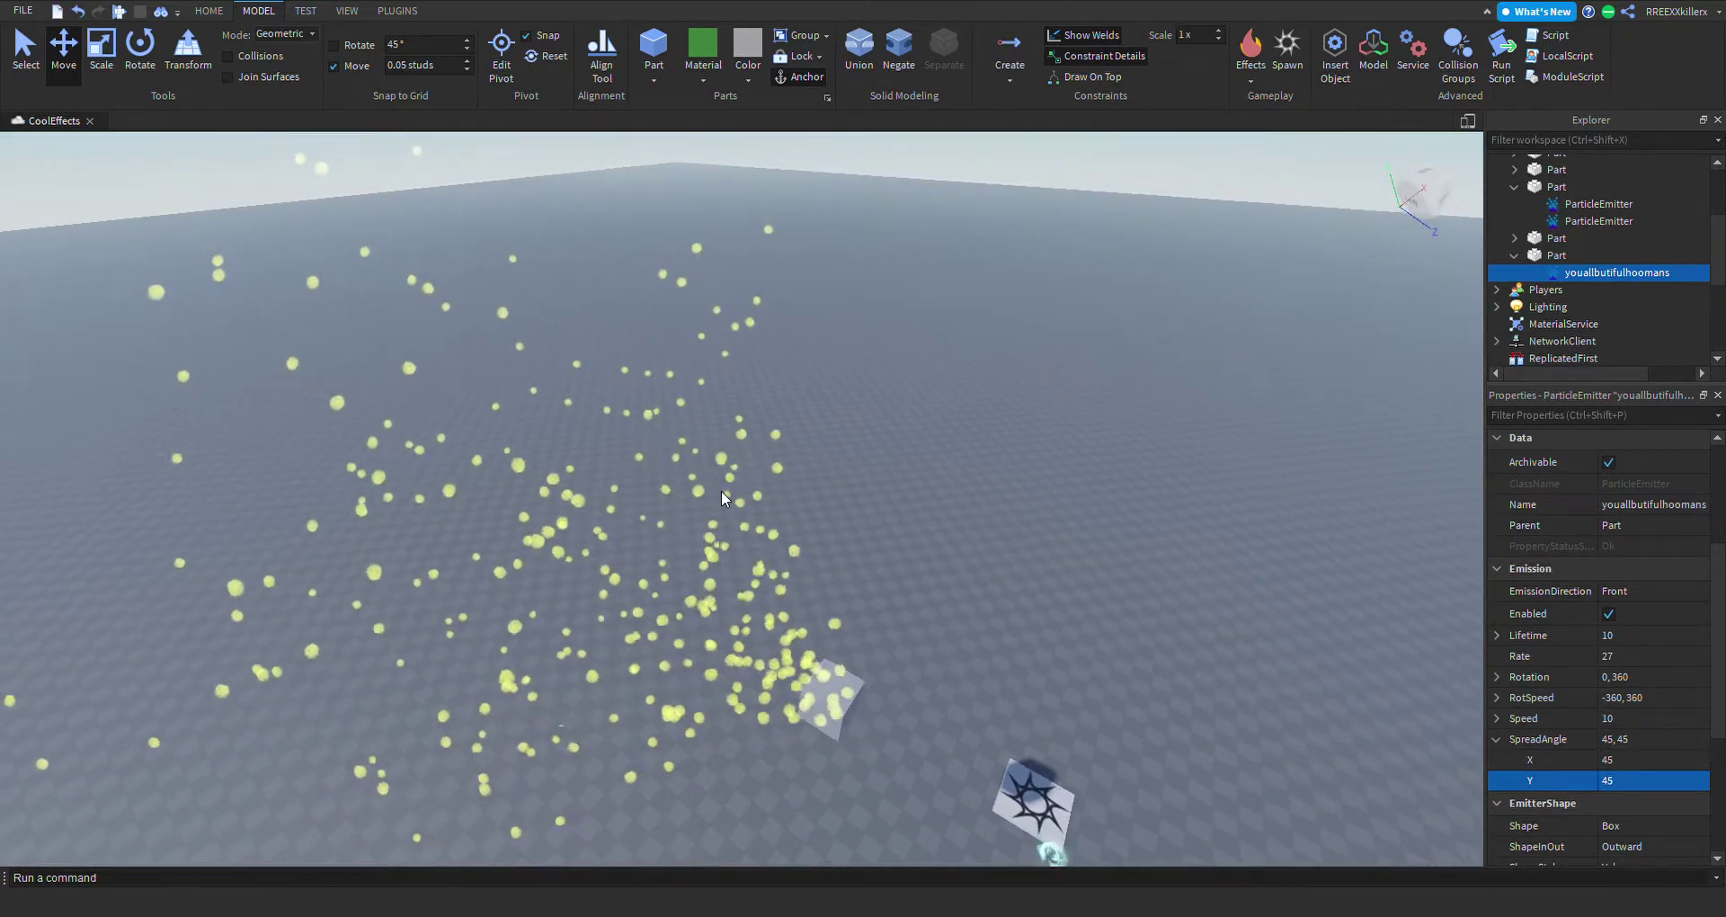
right_click_drag(823, 396, 830, 394)
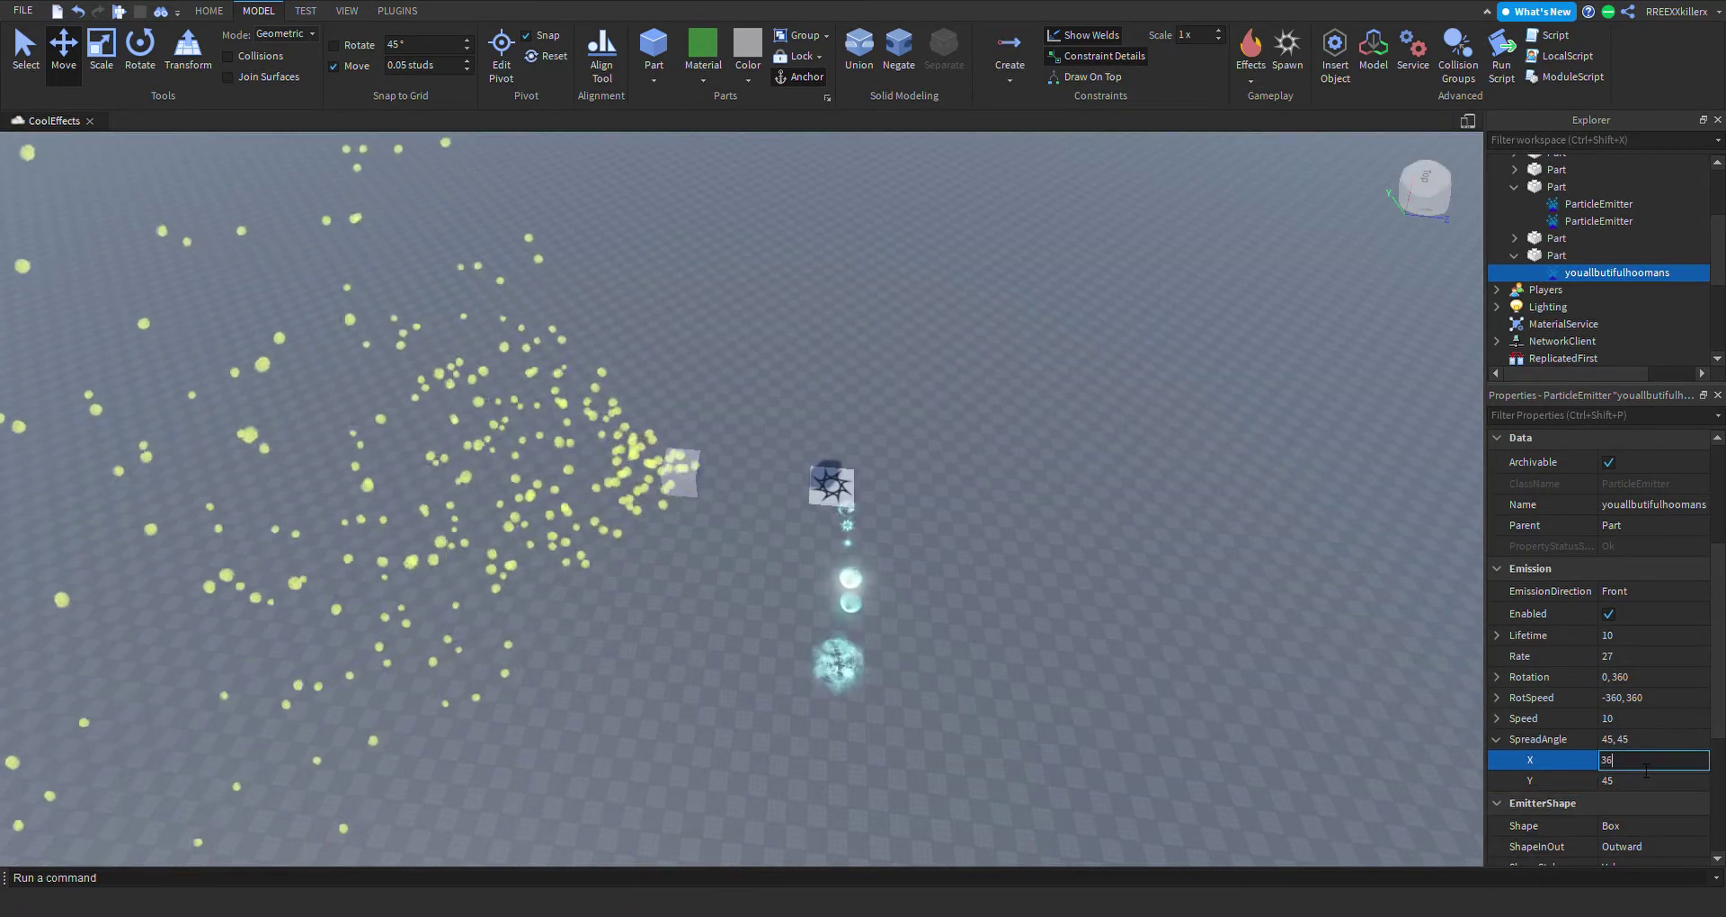
Set the yellow emitter's SpreadAngle to 360 in both X and Y and view the particles emitted in all directions.
left_click(1619, 781)
type("36")
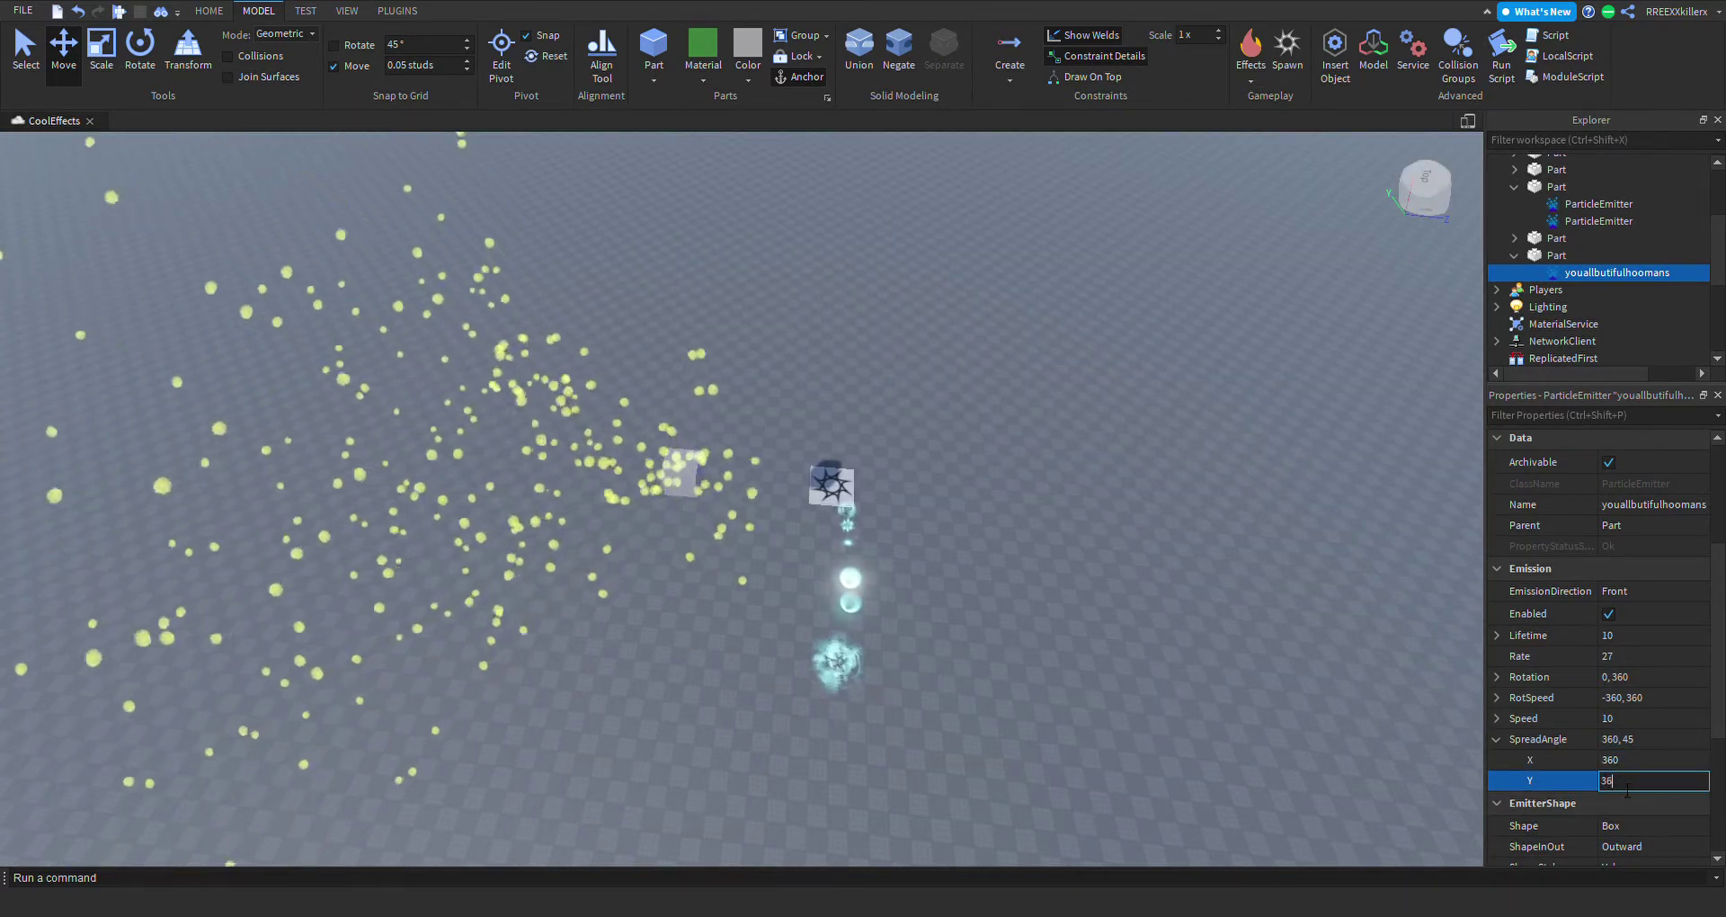
type("w")
right_click_drag(1036, 569, 1038, 569)
key("a")
key("w")
Look at the yellow emitter's Shape setting with Box kept, and try ShapeInOut as Inward.
scroll(1616, 720, "down", 2)
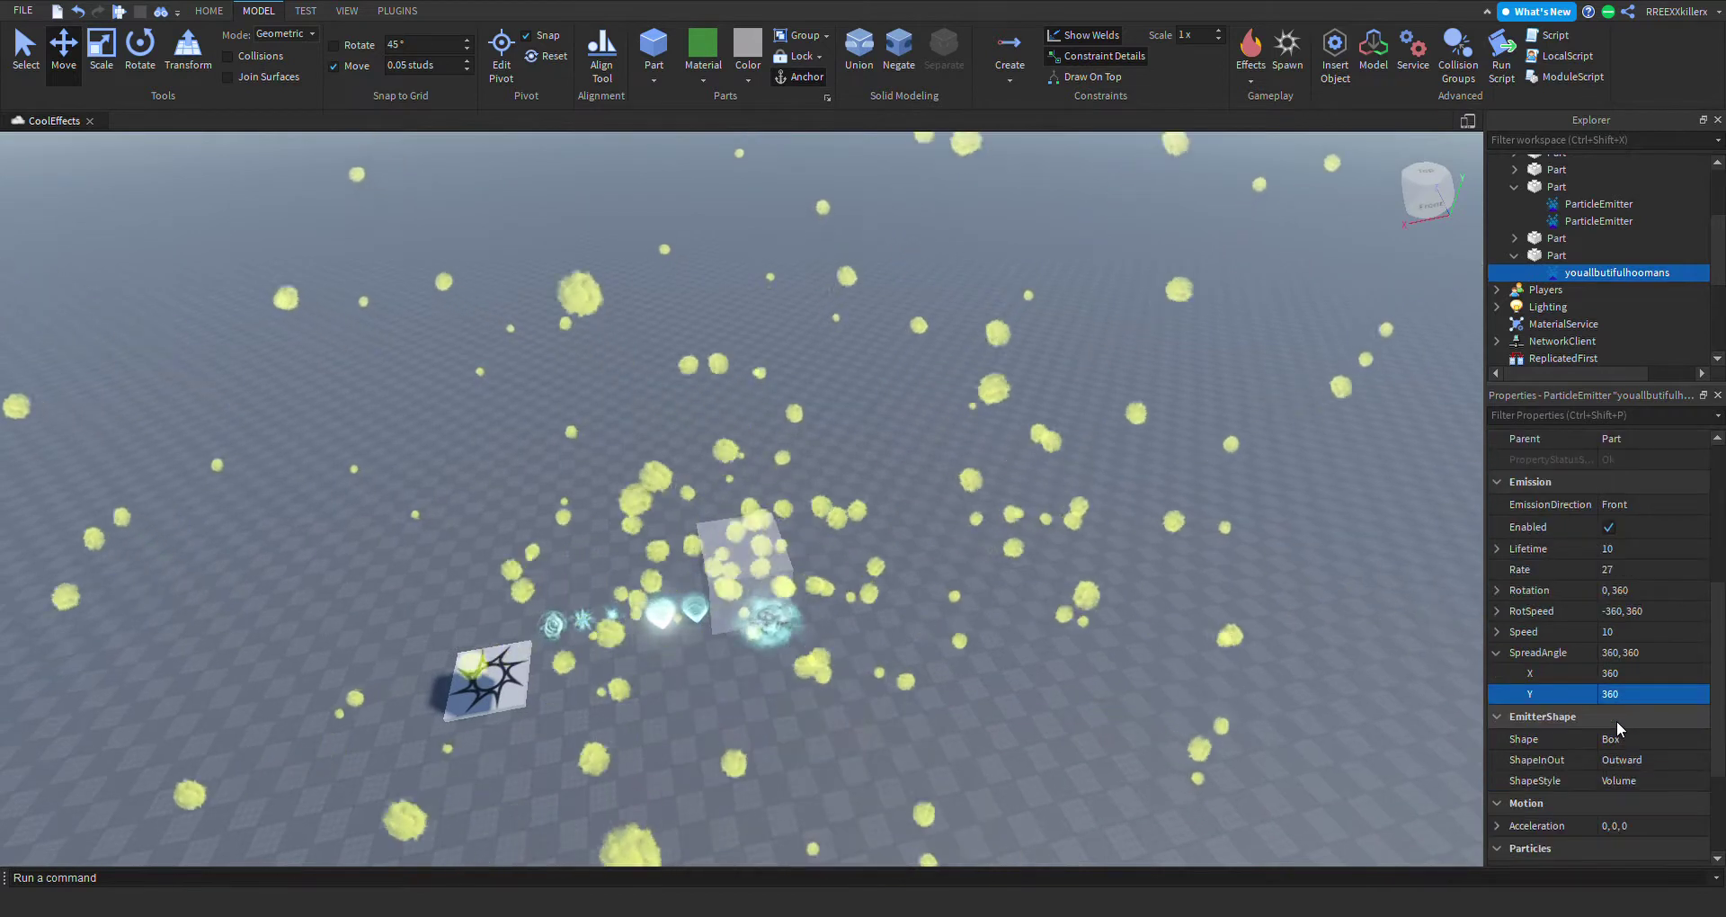
left_click(1626, 739)
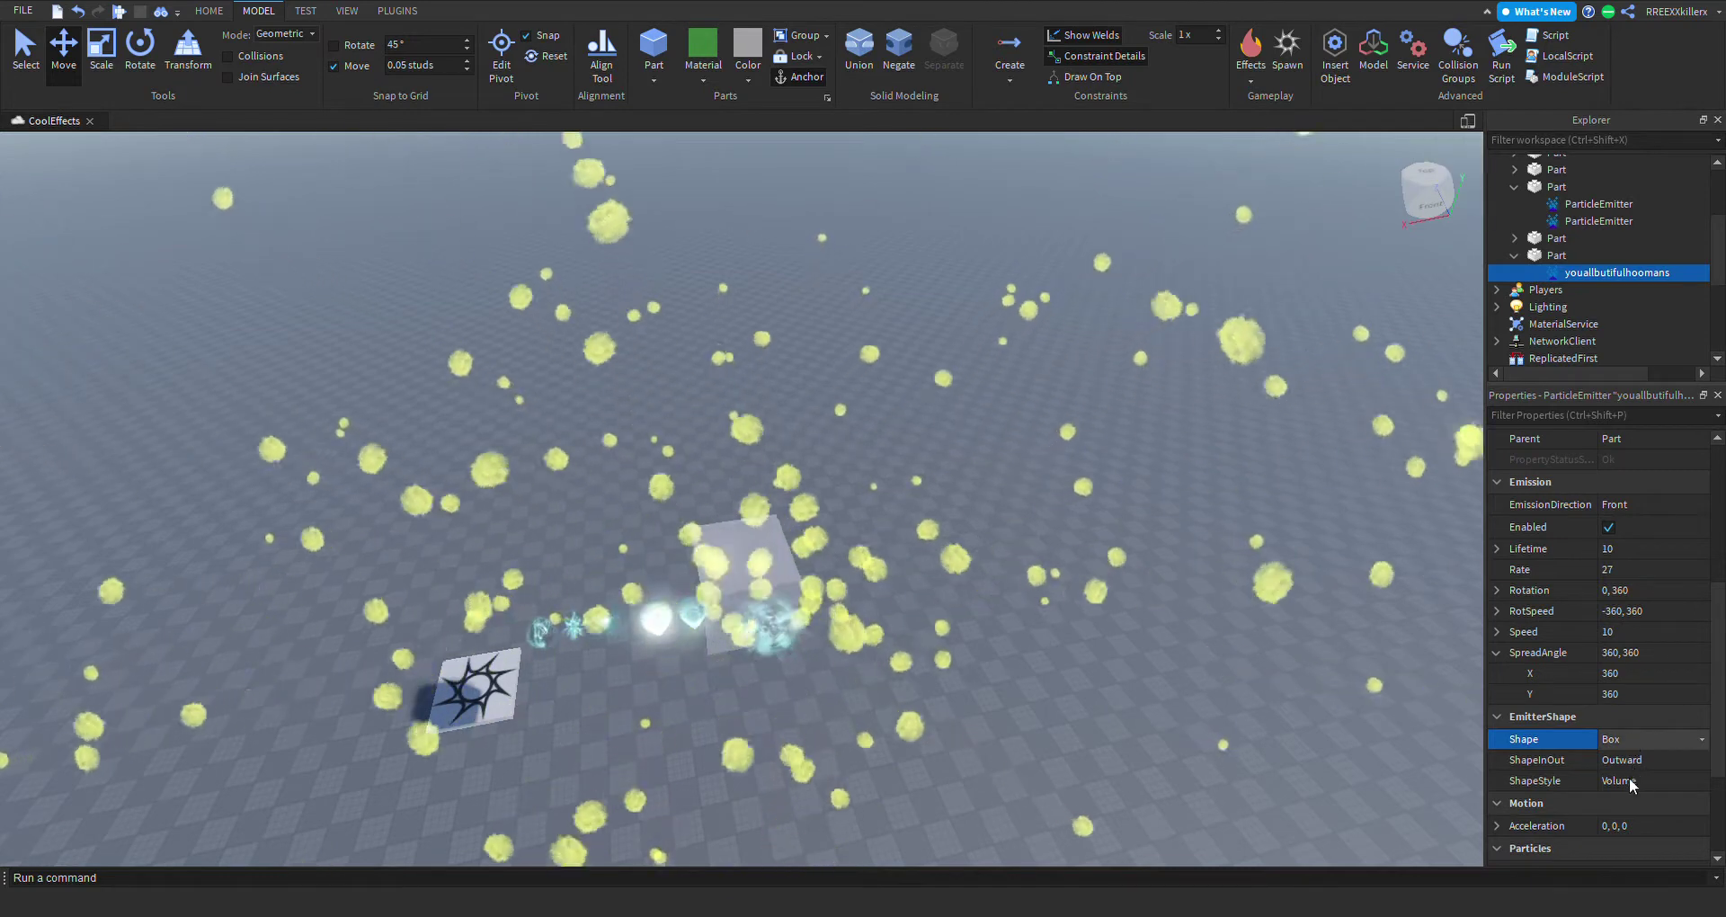
right_click_drag(980, 671, 1011, 669)
scroll(981, 676, "up", 1)
scroll(1011, 669, "up", 2)
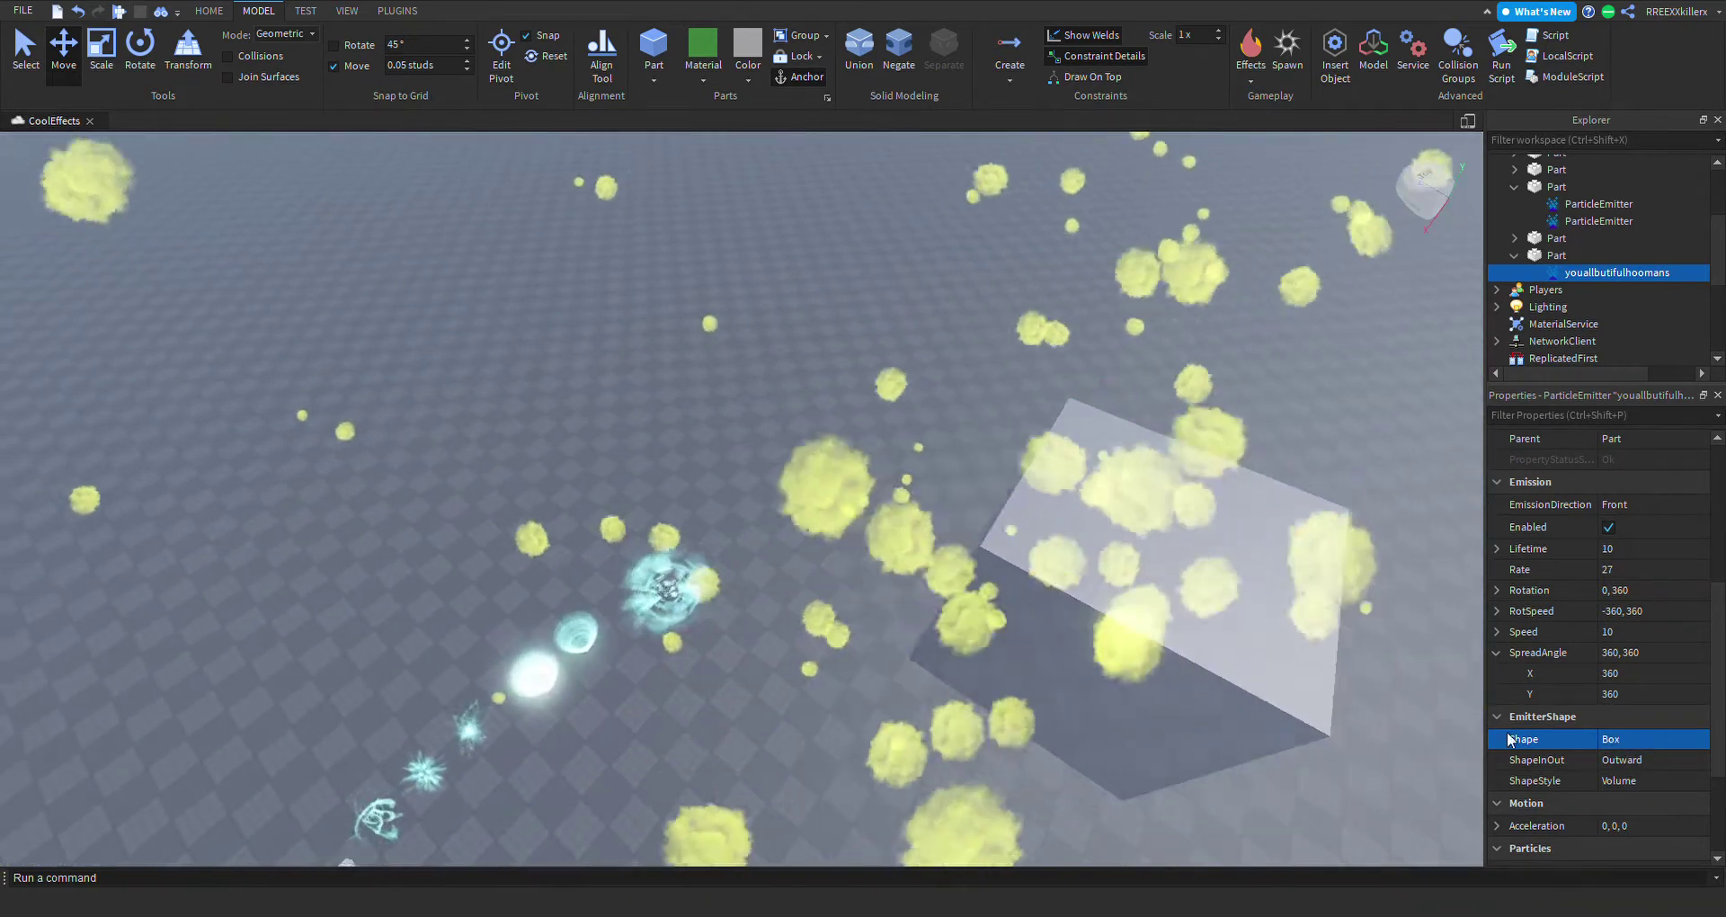
left_click(1616, 759)
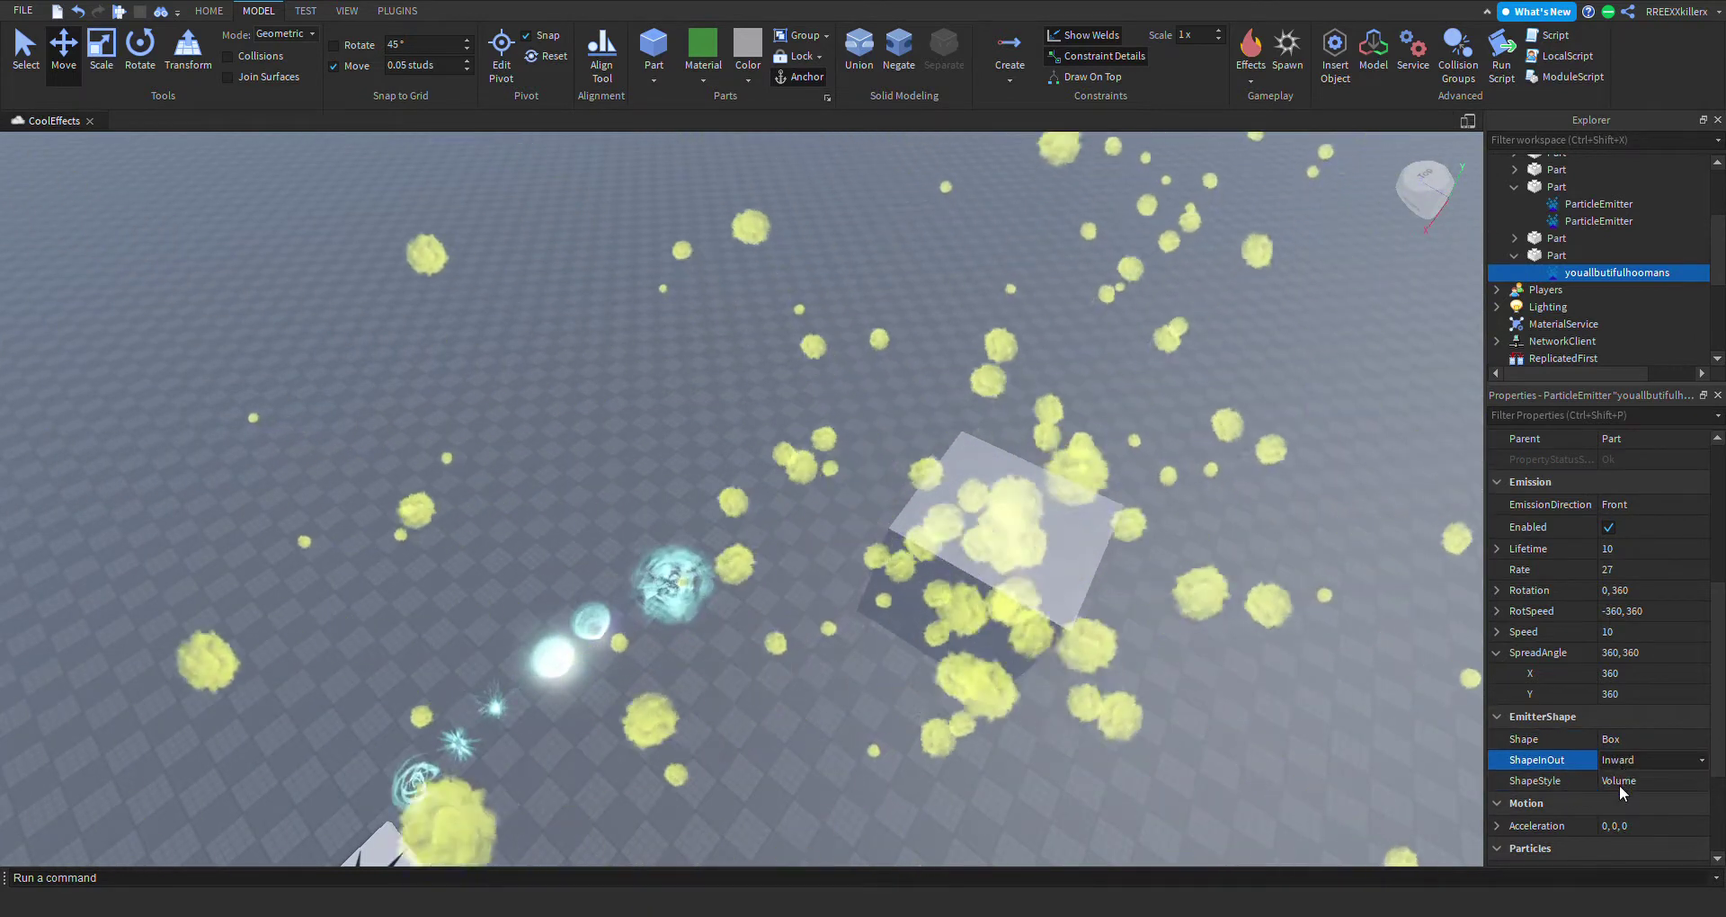
Try the Surface ShapeStyle on the yellow emitter, view the particles around its part up close, and restore Volume.
left_click(1629, 783)
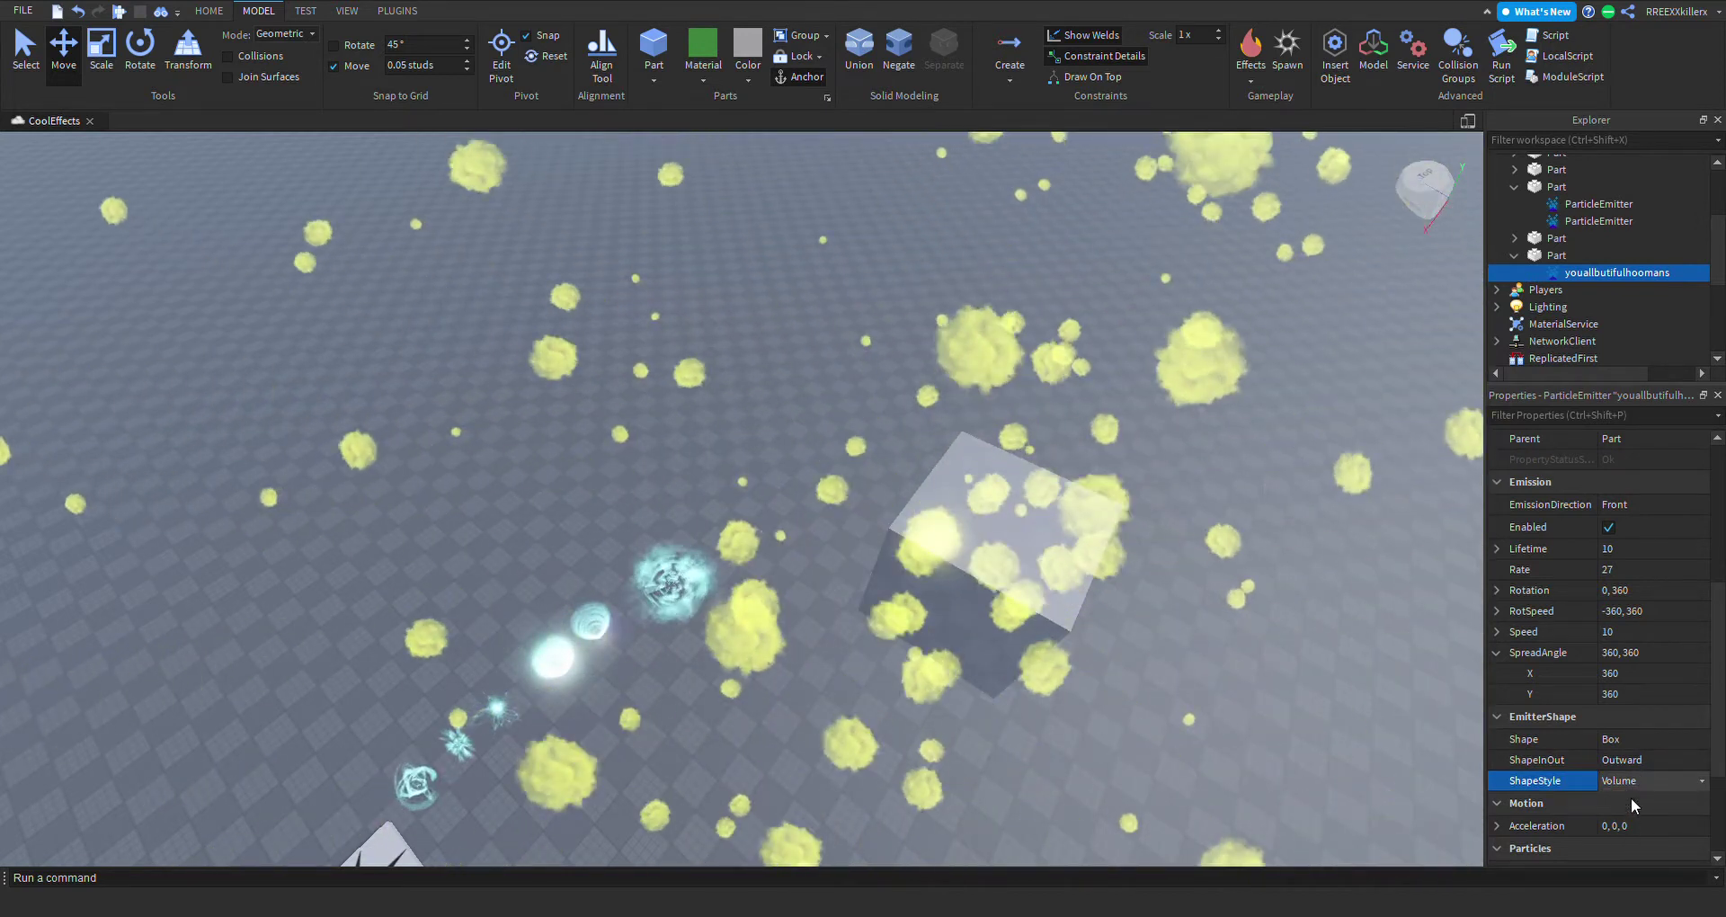
left_click(1643, 780)
left_click(1633, 795)
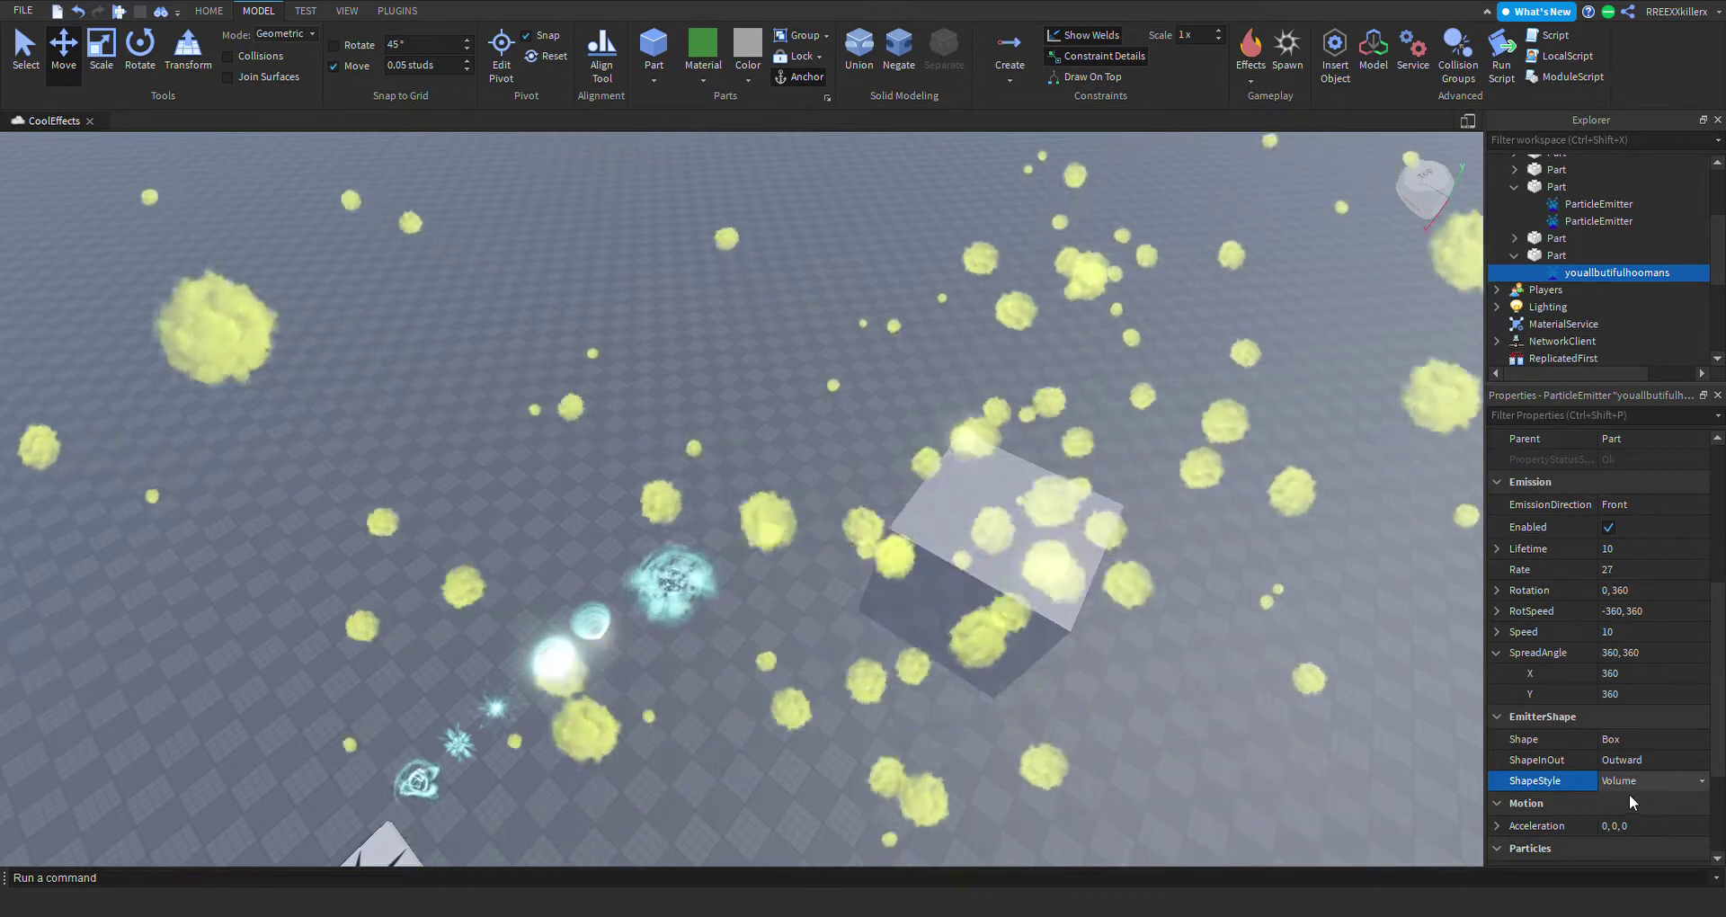
right_click_drag(1222, 595, 1245, 620)
key("w")
key("s")
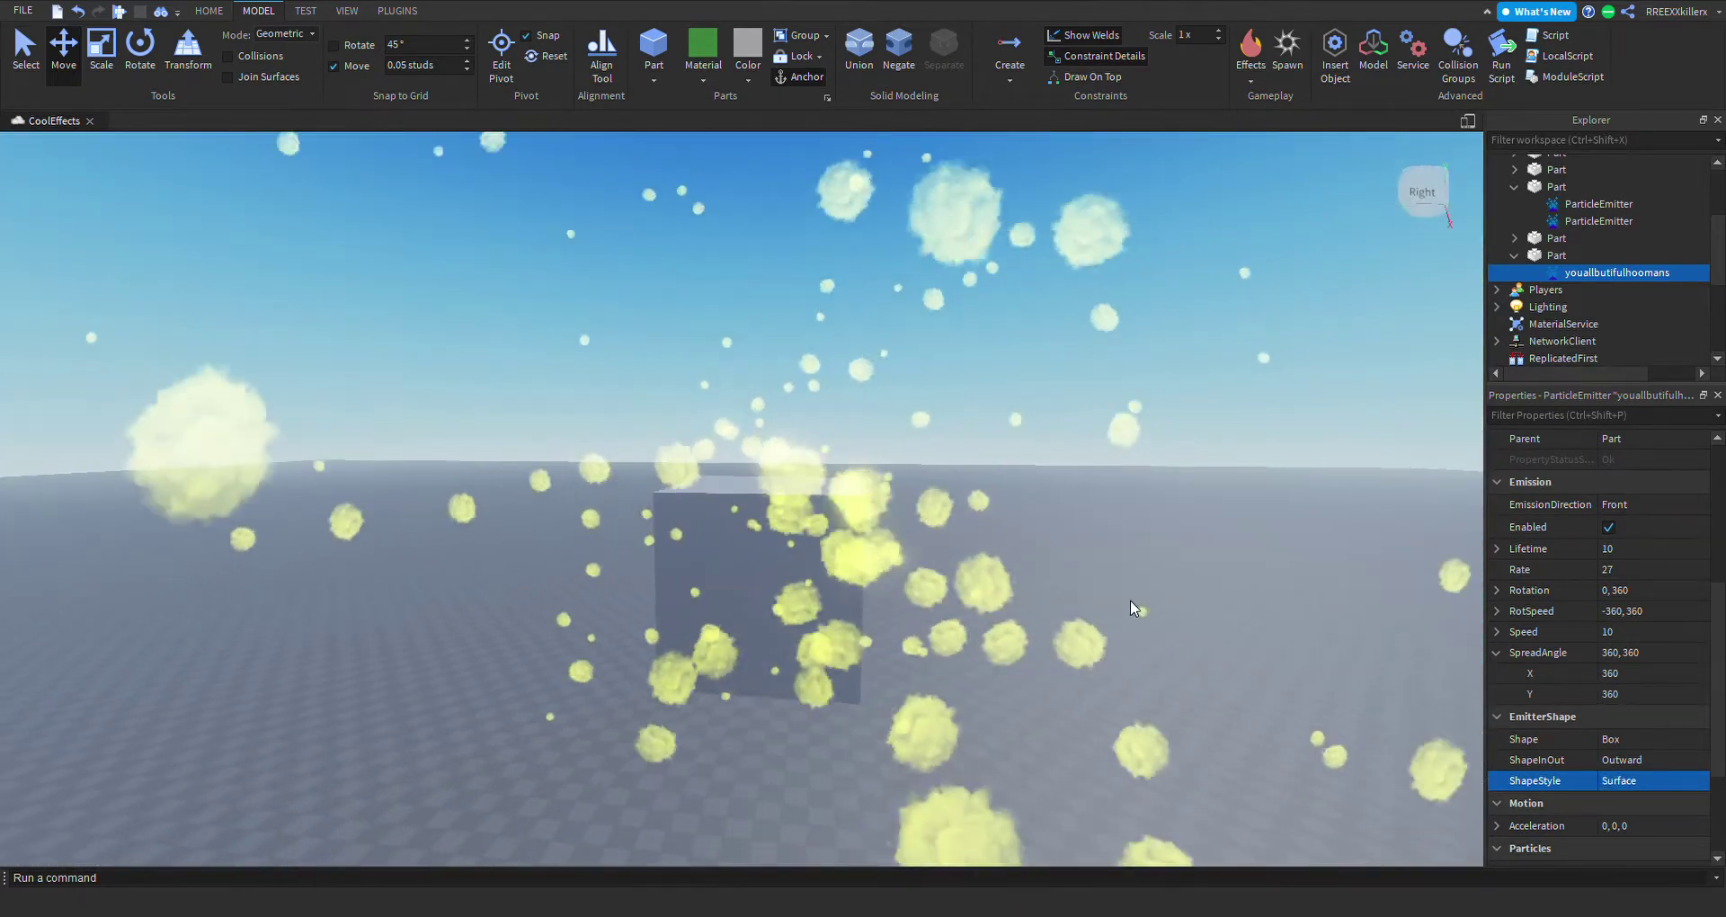
scroll(965, 555, "up", 5)
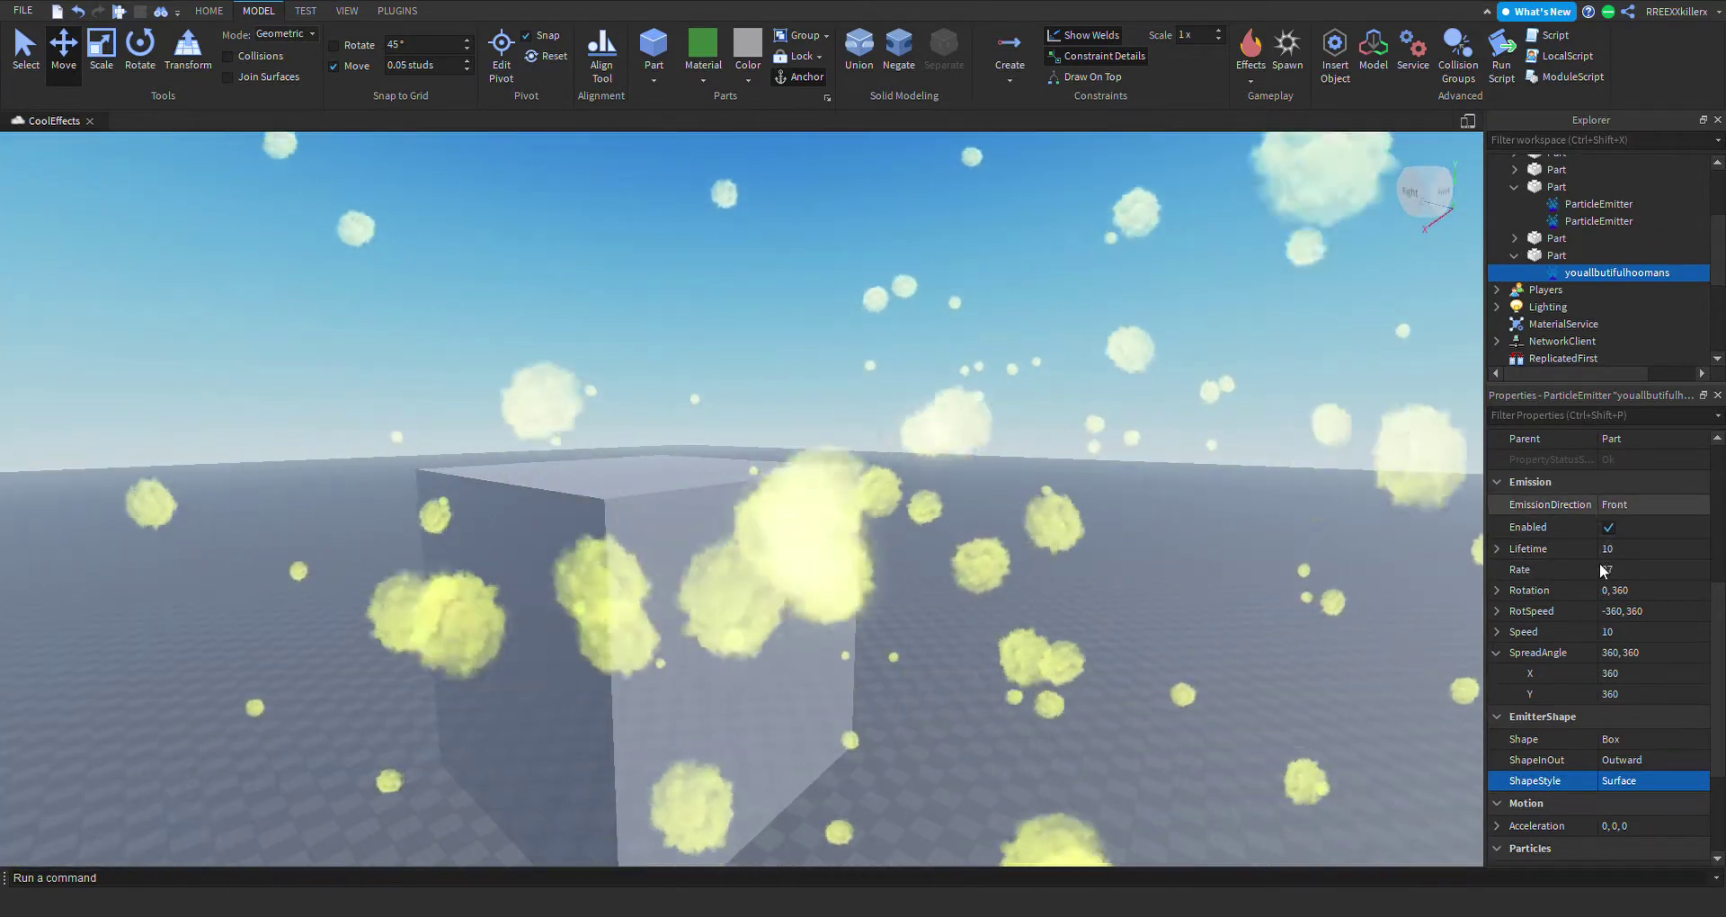
left_click(1620, 781)
left_click(1616, 803)
Set the yellow emitter's Acceleration Y to -9.81 and view the falling particles from several angles.
left_click(1496, 826)
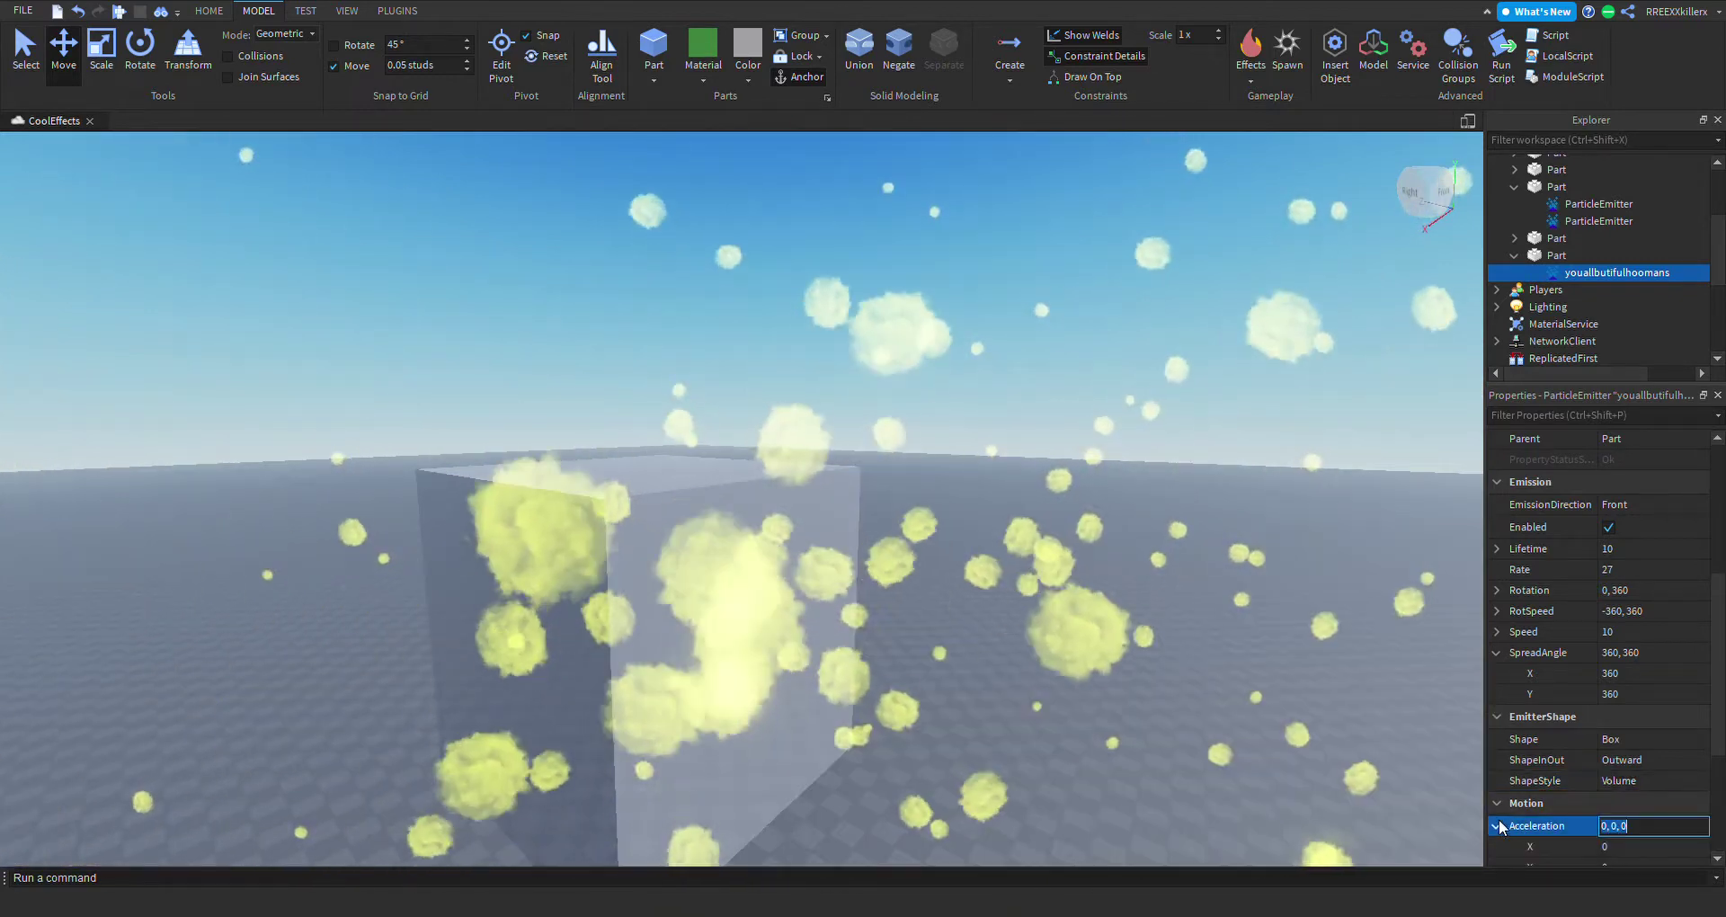
scroll(1657, 726, "down", 2)
scroll(1659, 721, "down", 2)
right_click_drag(1233, 635, 1331, 649)
scroll(1245, 635, "down", 3)
left_click(1627, 641)
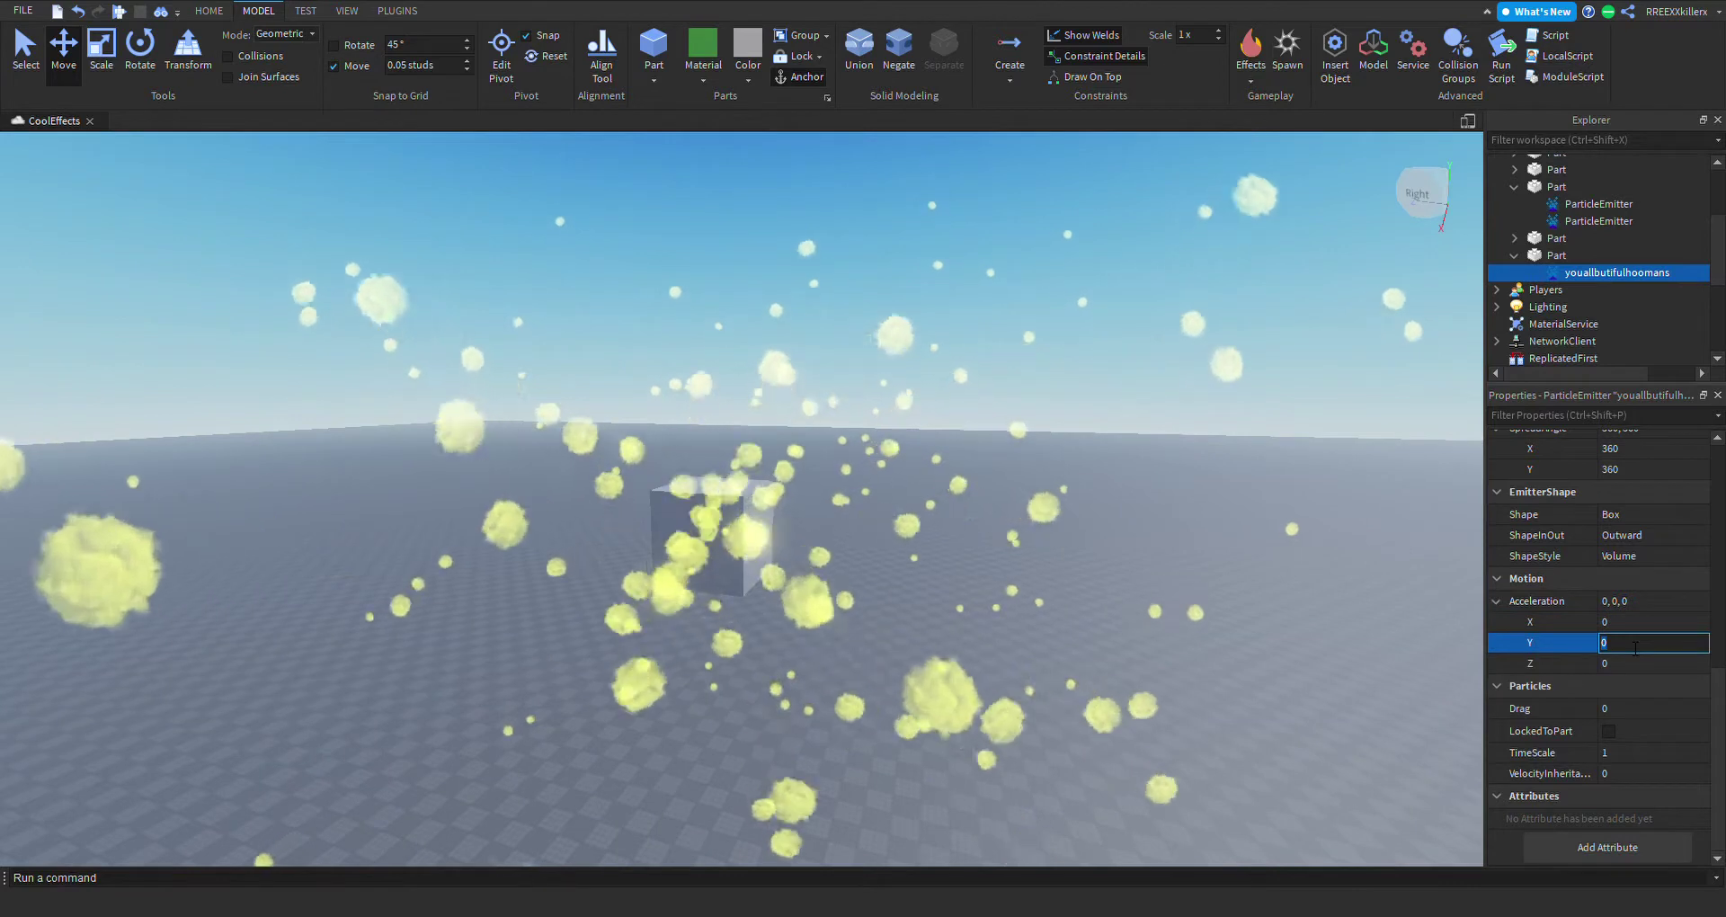
type("-9.81")
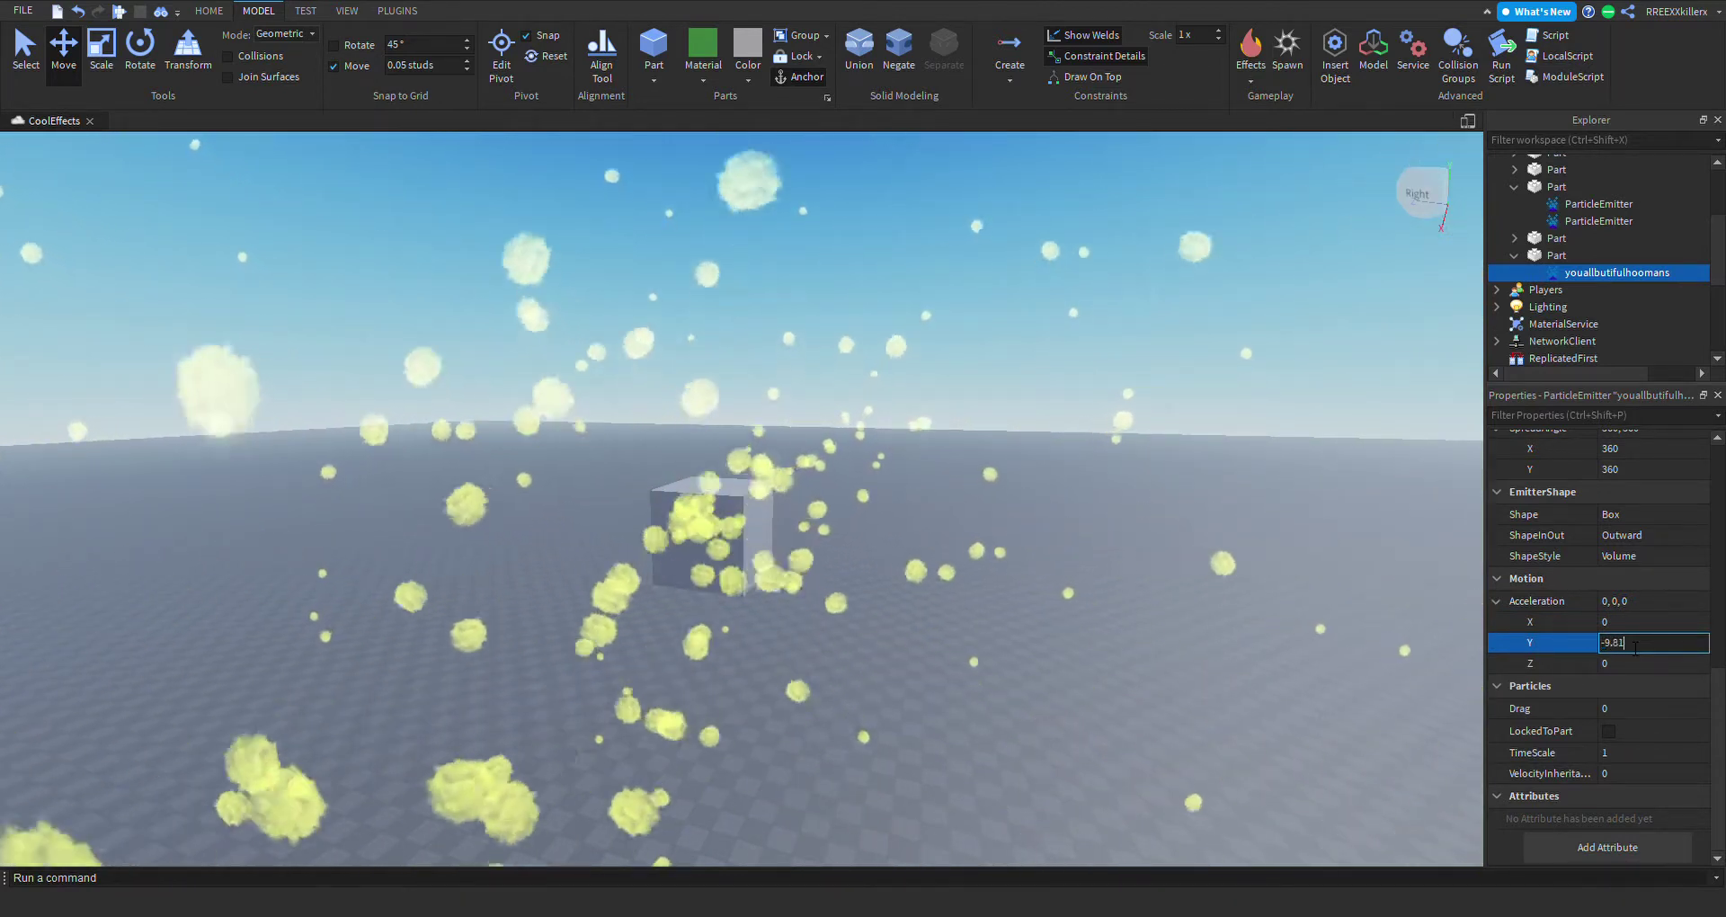
key("Return")
mouse_move(964, 527)
right_mouse_down()
mouse_move(993, 554)
mouse_move(964, 526)
right_mouse_up()
key("w")
key("d")
key("s")
key("s")
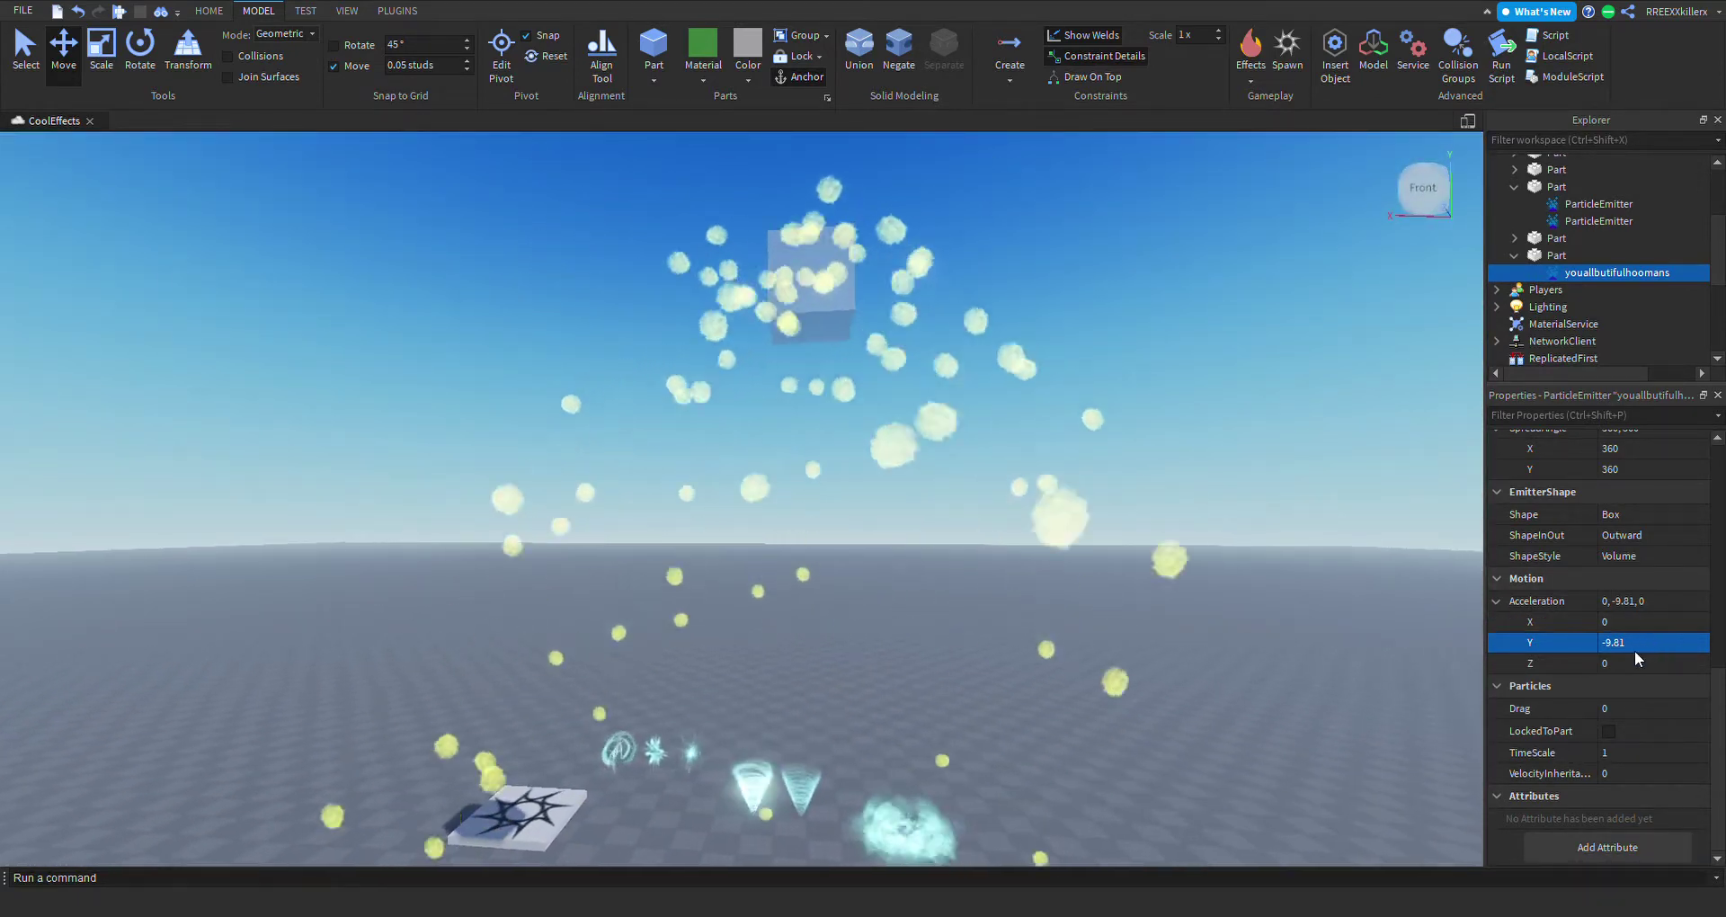
scroll(1098, 484, "up", 5)
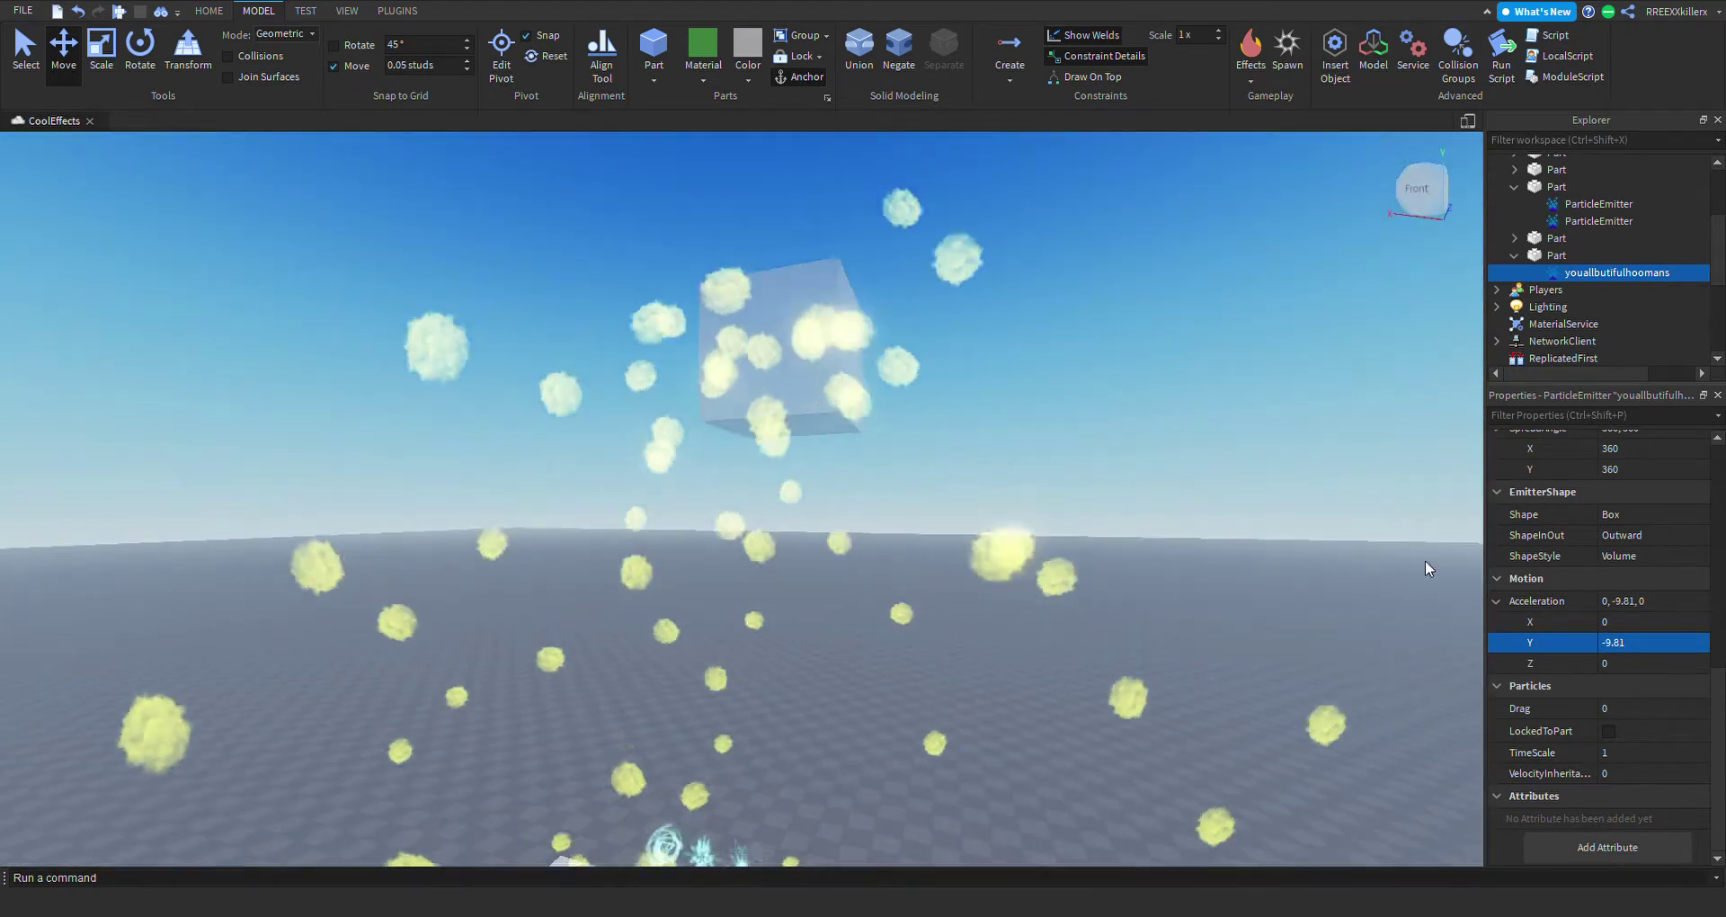
Try an Acceleration X of 100 on the yellow emitter, view the sideways motion, and return X to 0.
left_click(1622, 622)
type("100")
key("Return")
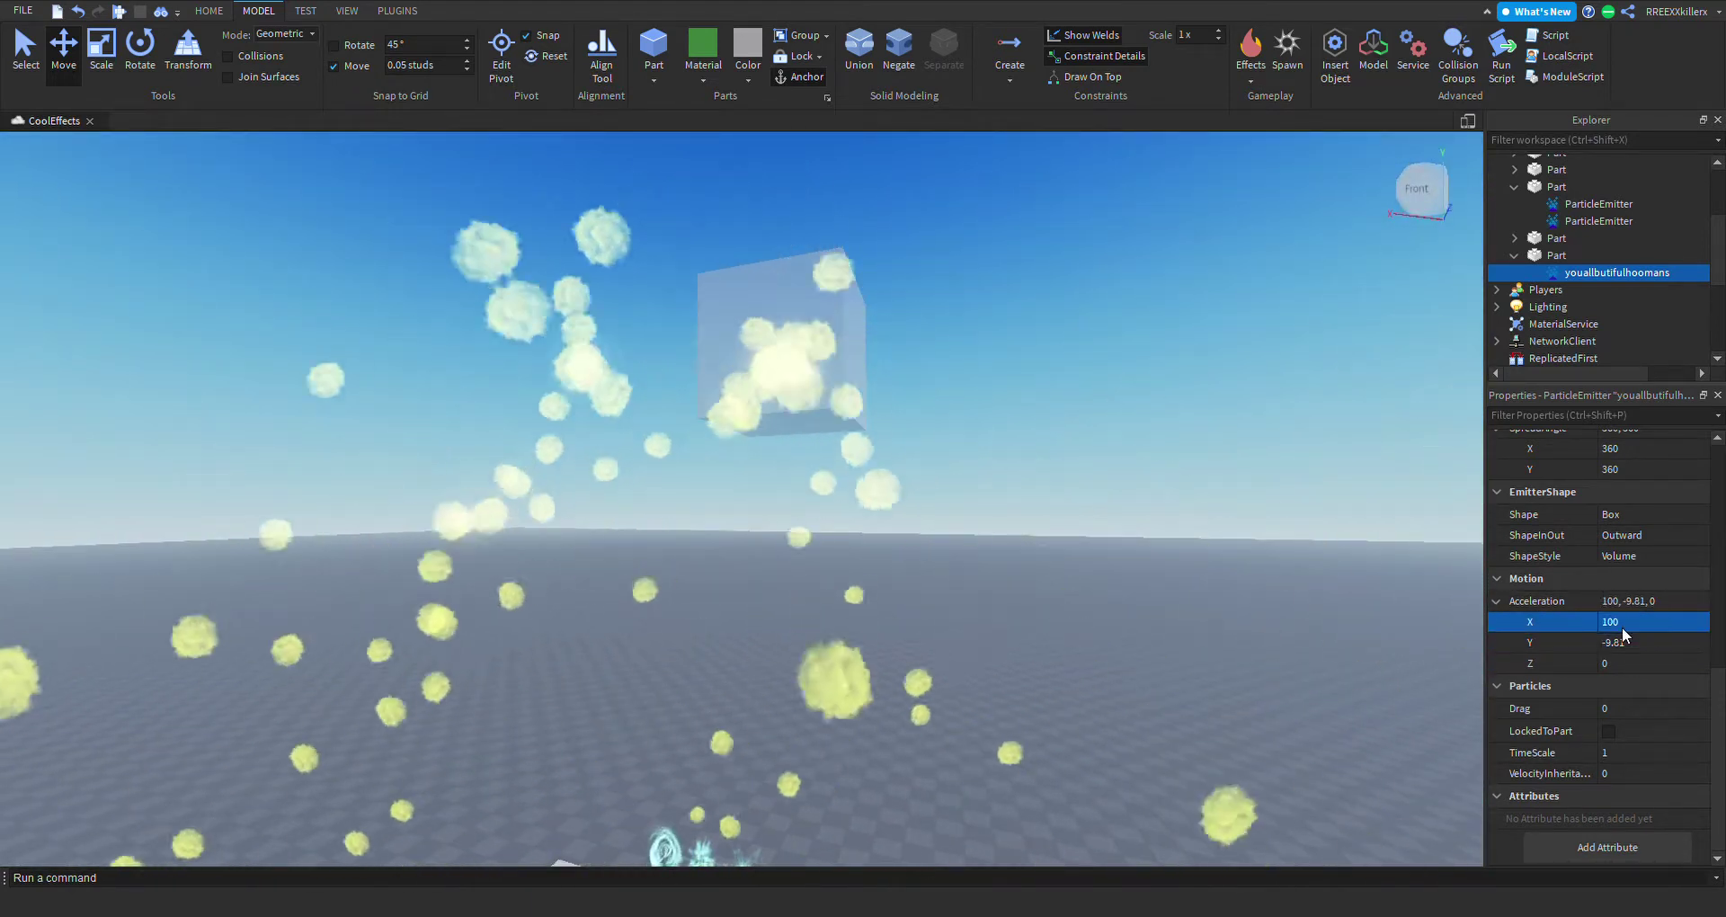
right_click_drag(814, 480, 814, 479)
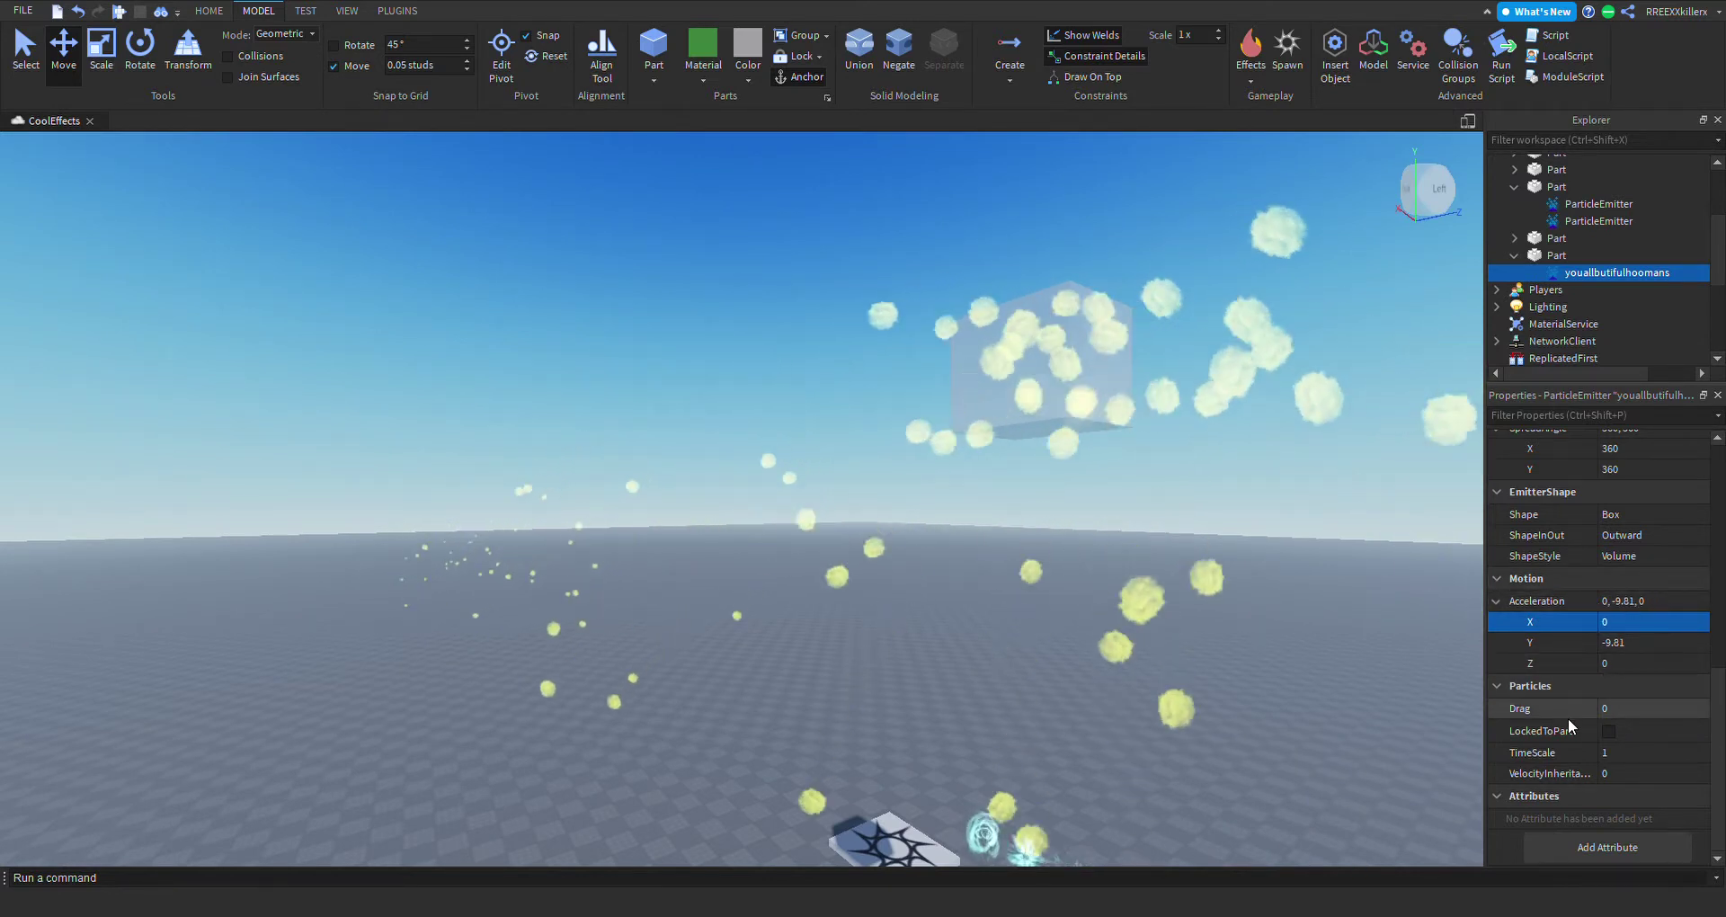
Try a Drag of 1.75 on the yellow emitter, view the slowed particles, and reset Drag to 0.
left_click(1619, 709)
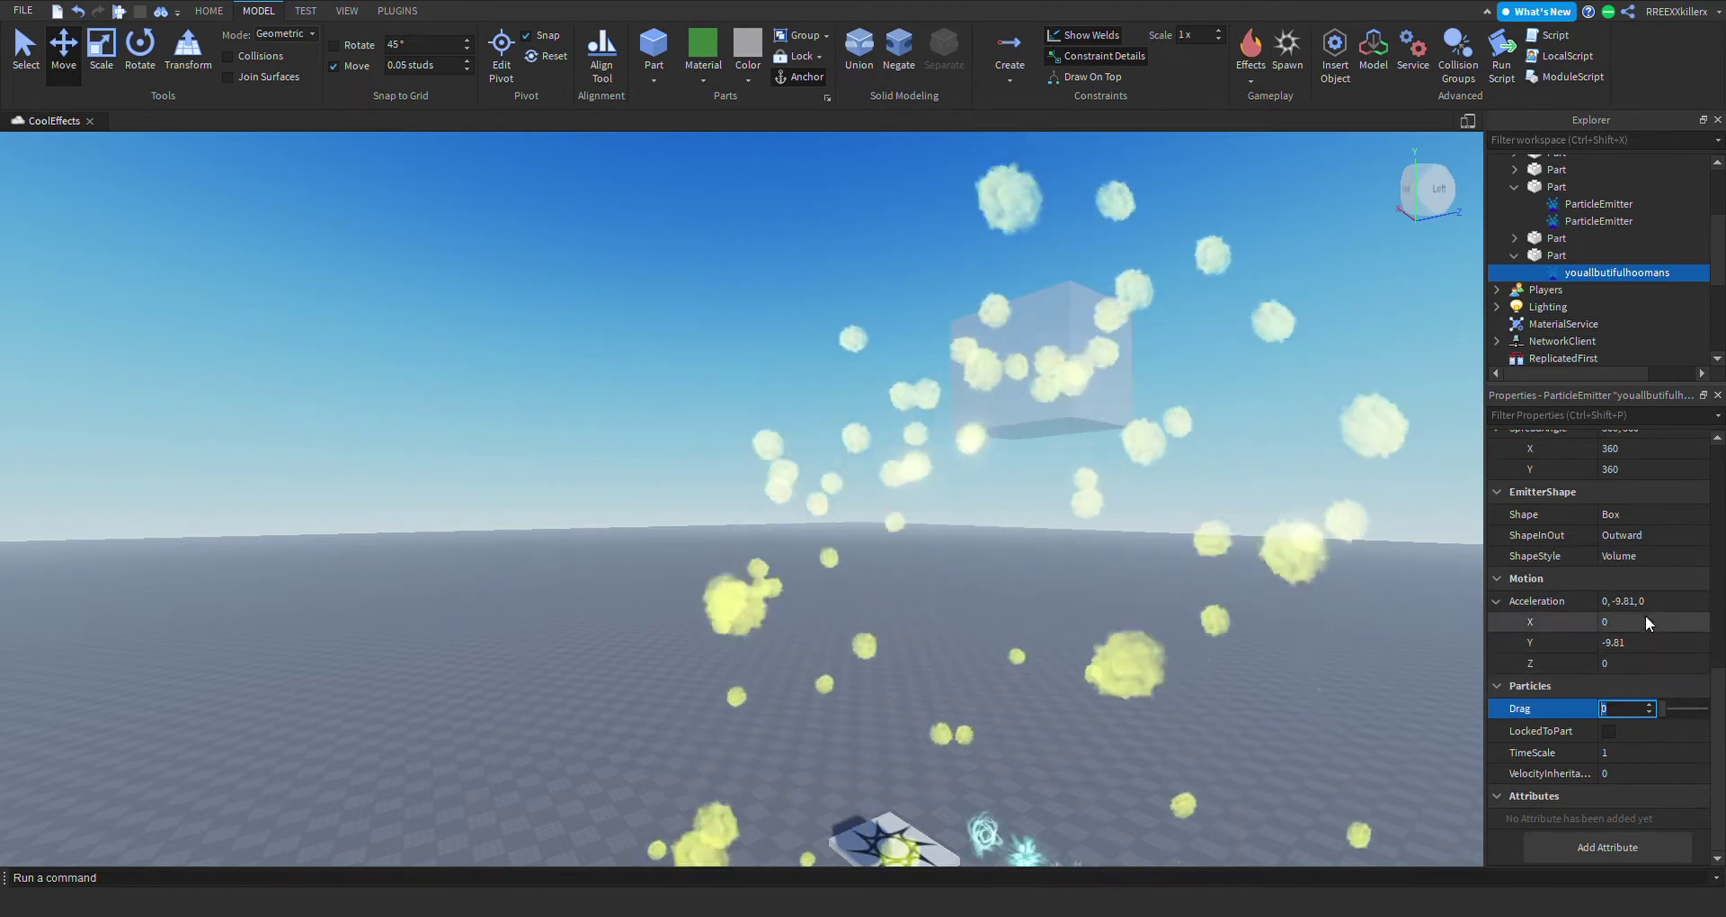
left_click_drag(1661, 710, 1674, 709)
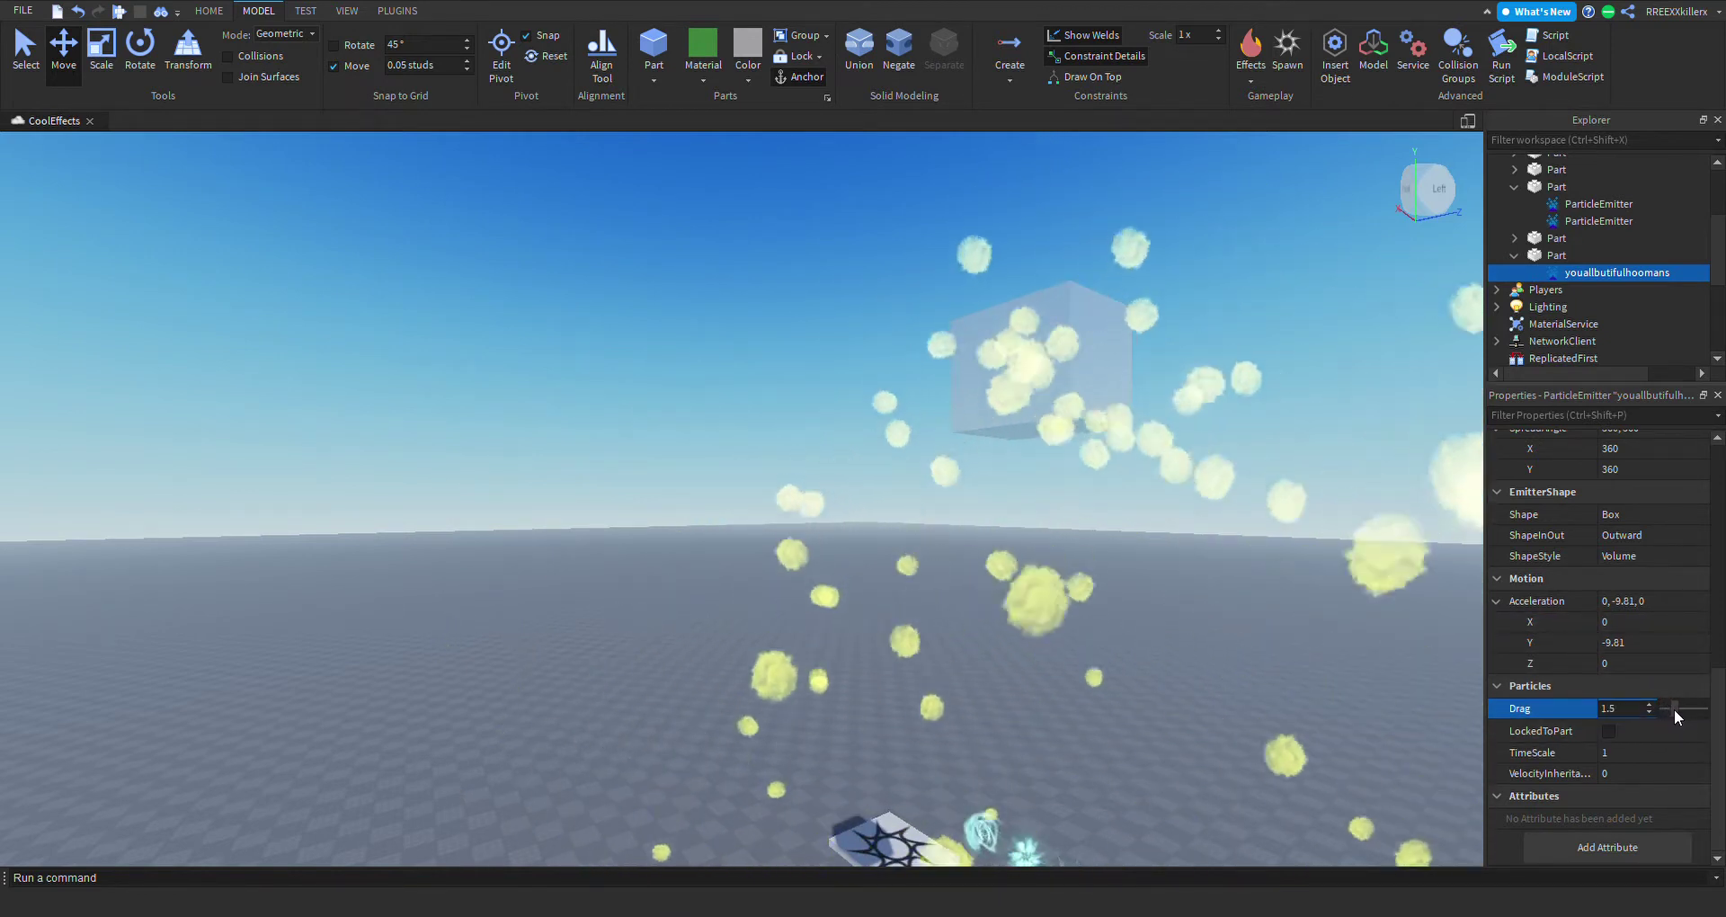
right_click_drag(1013, 530, 1012, 531)
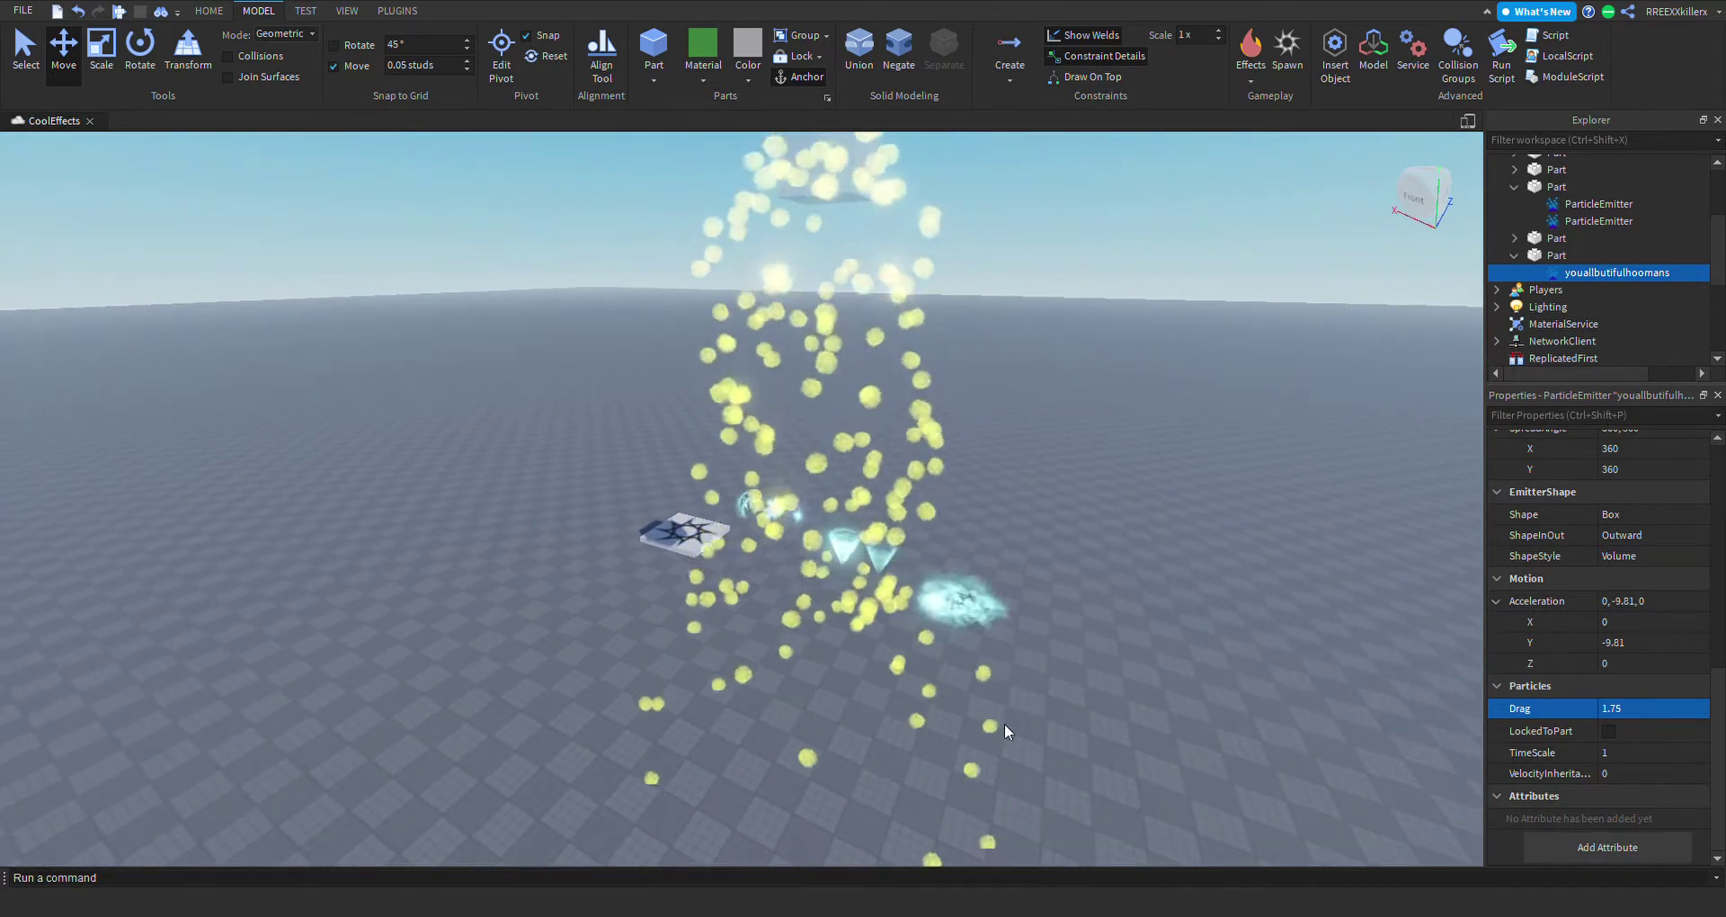
left_click(1625, 715)
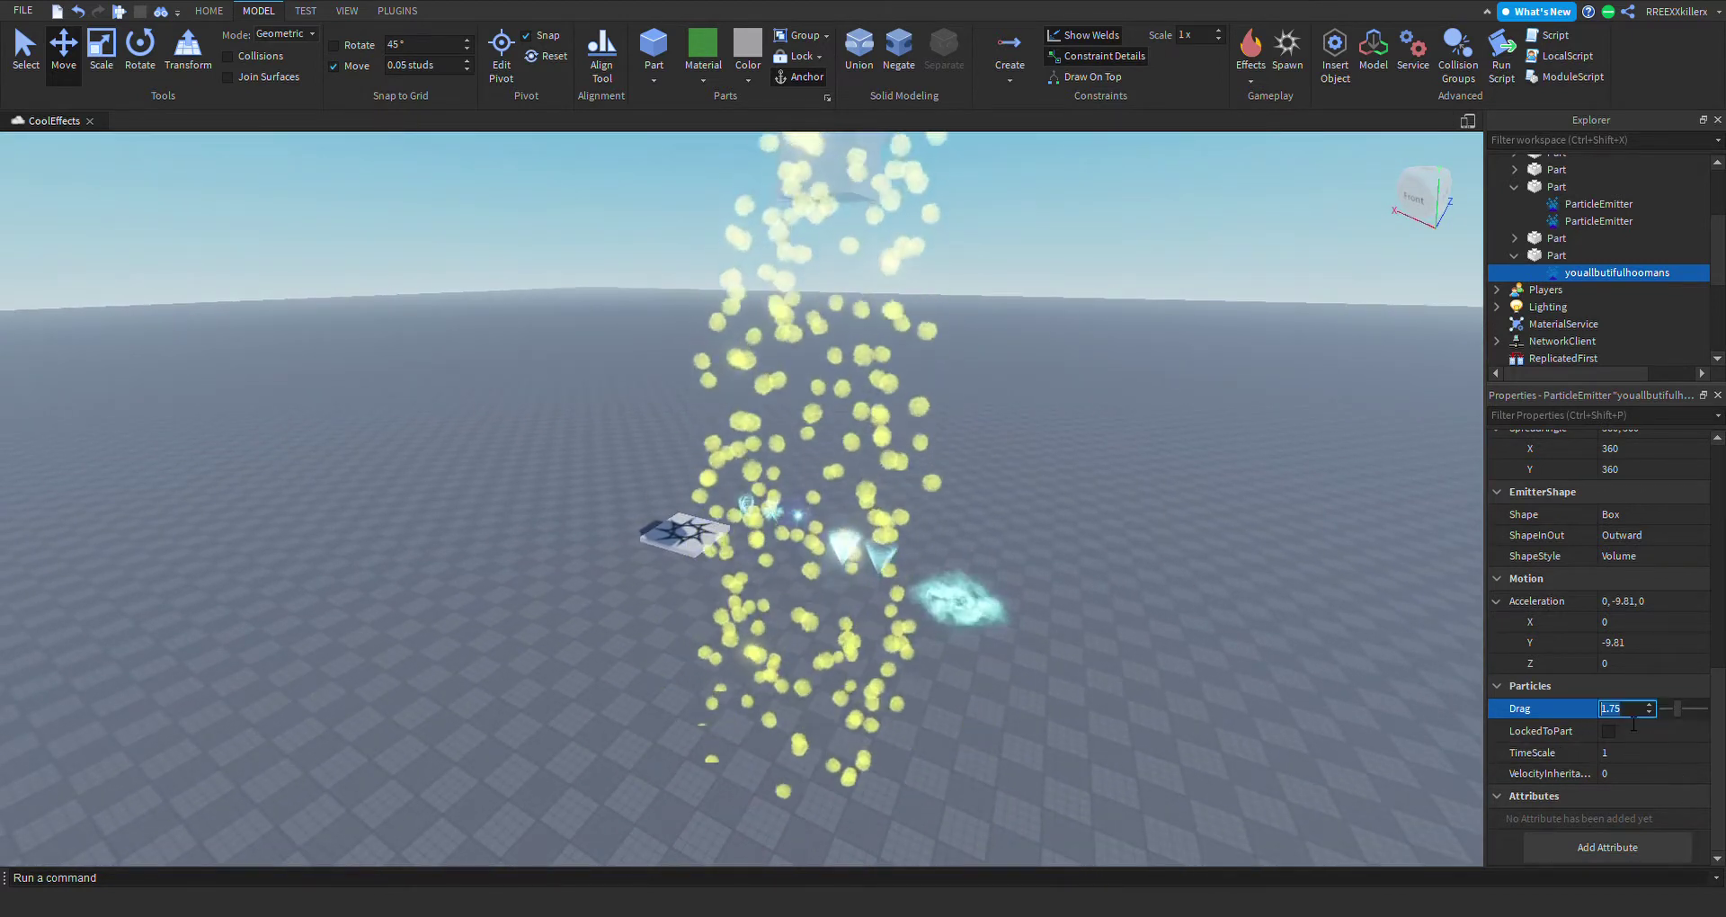
type("0")
key("Return")
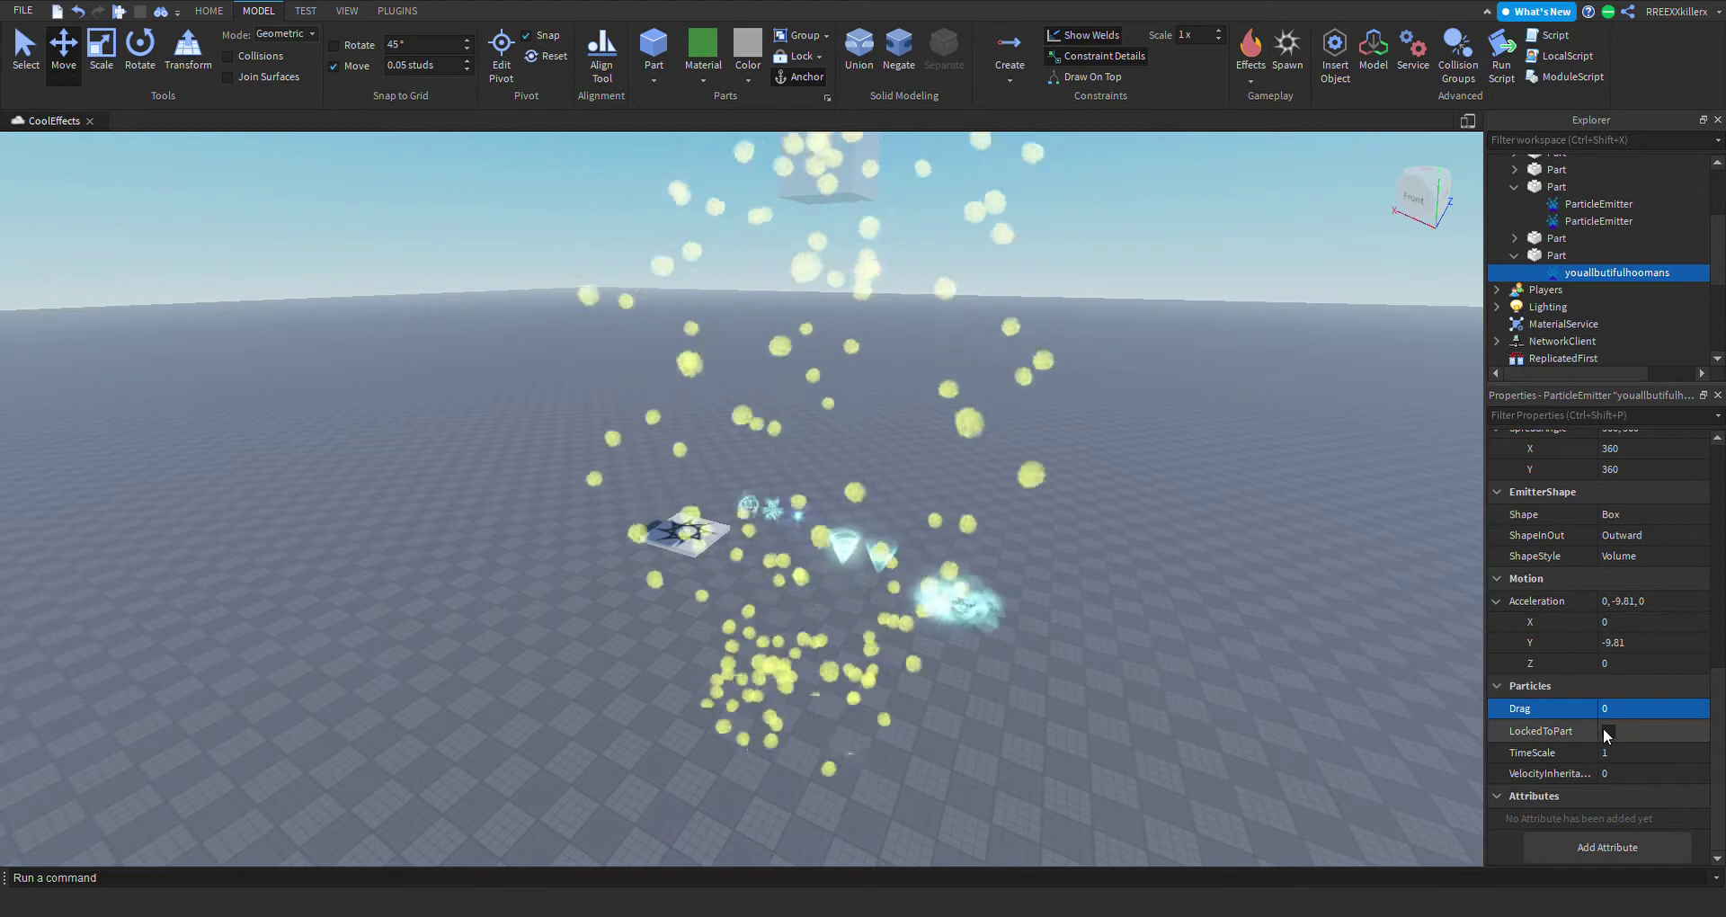
Enable LockedToPart on the yellow emitter, move its part to test the particles, and reselect the emitter.
left_click(1606, 729)
right_click_drag(974, 537, 778, 397)
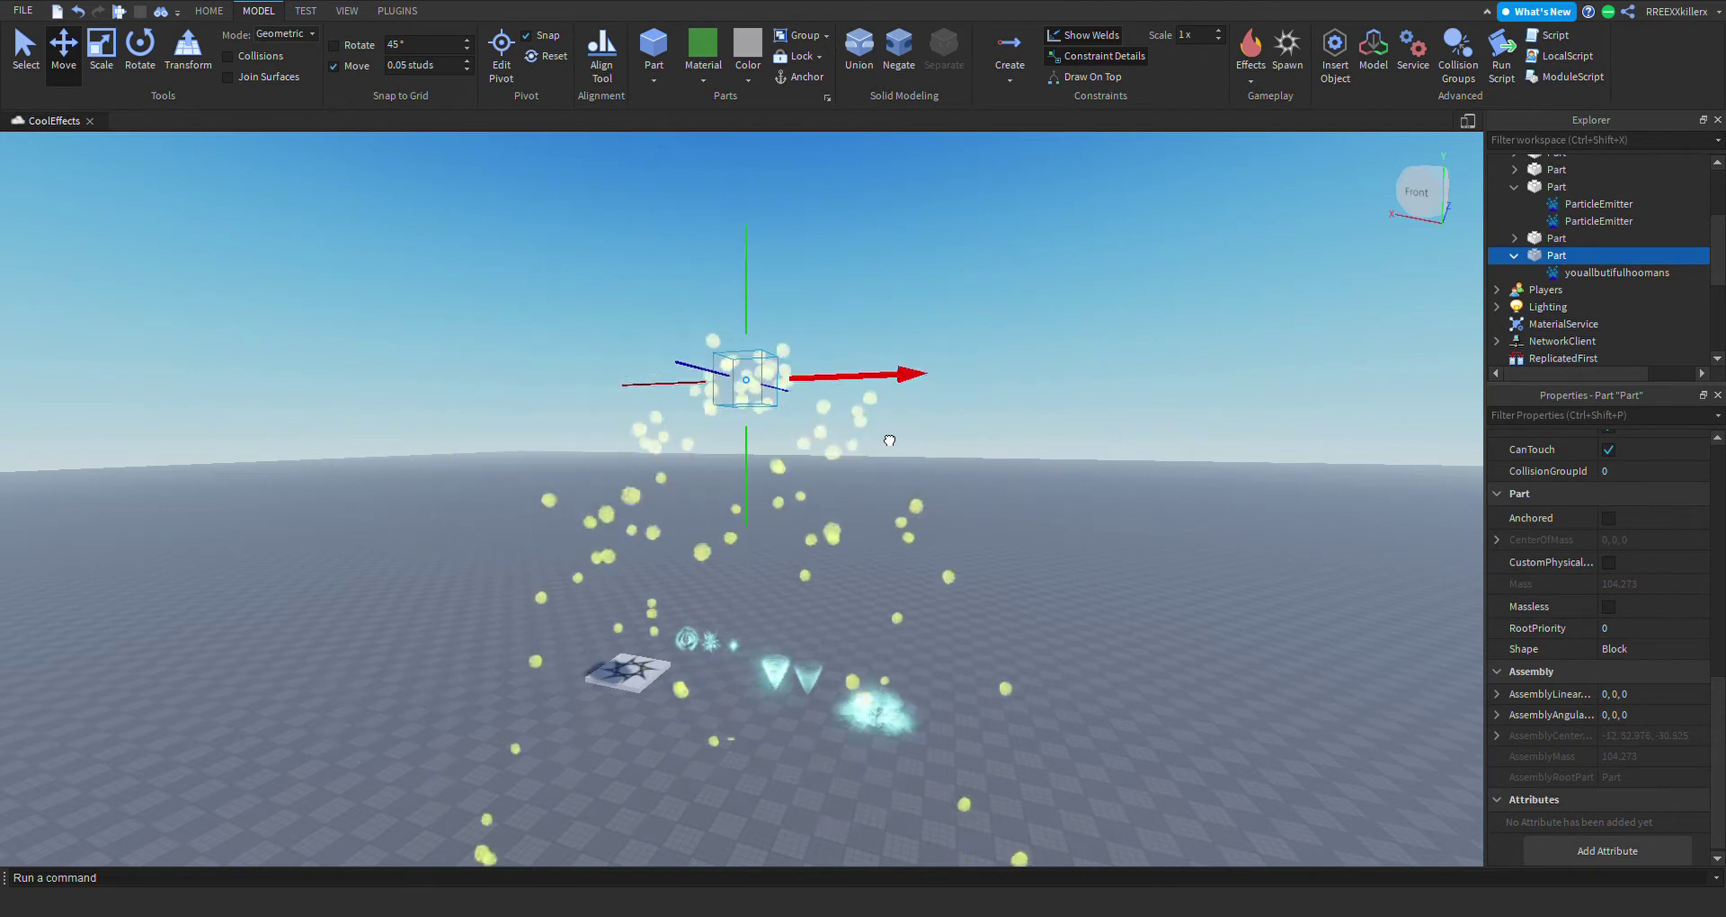
left_click(1580, 273)
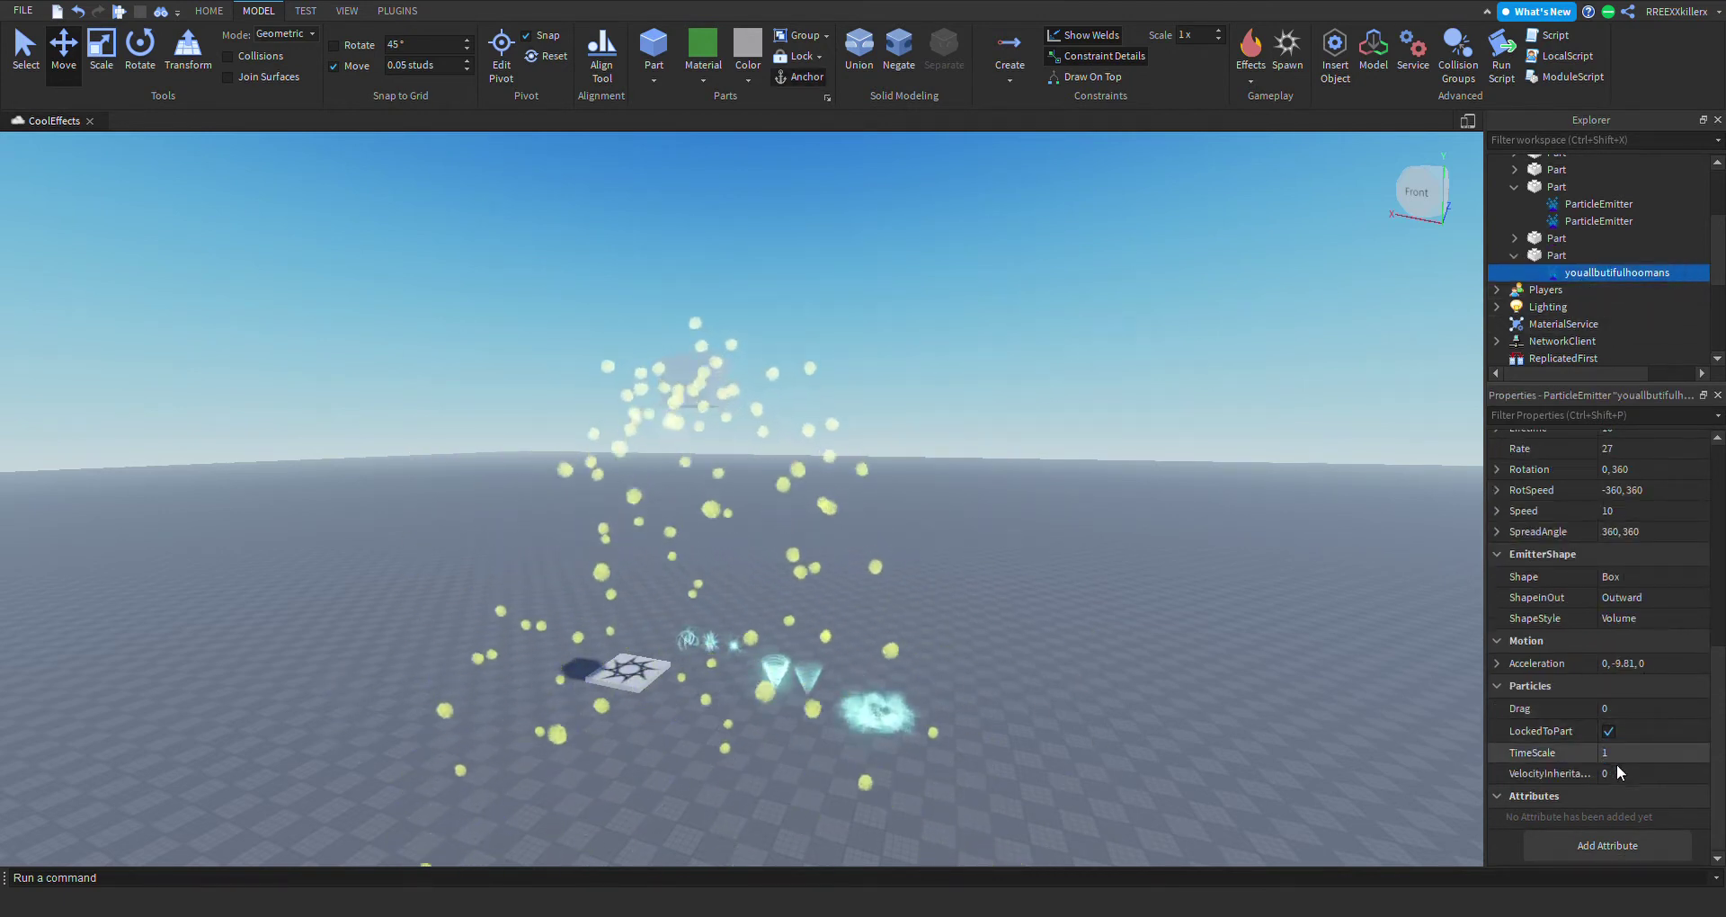
Try a TimeScale of 0.05 on the yellow emitter and view the particles from near and far.
left_click(1626, 752)
scroll(991, 581, "up", 3)
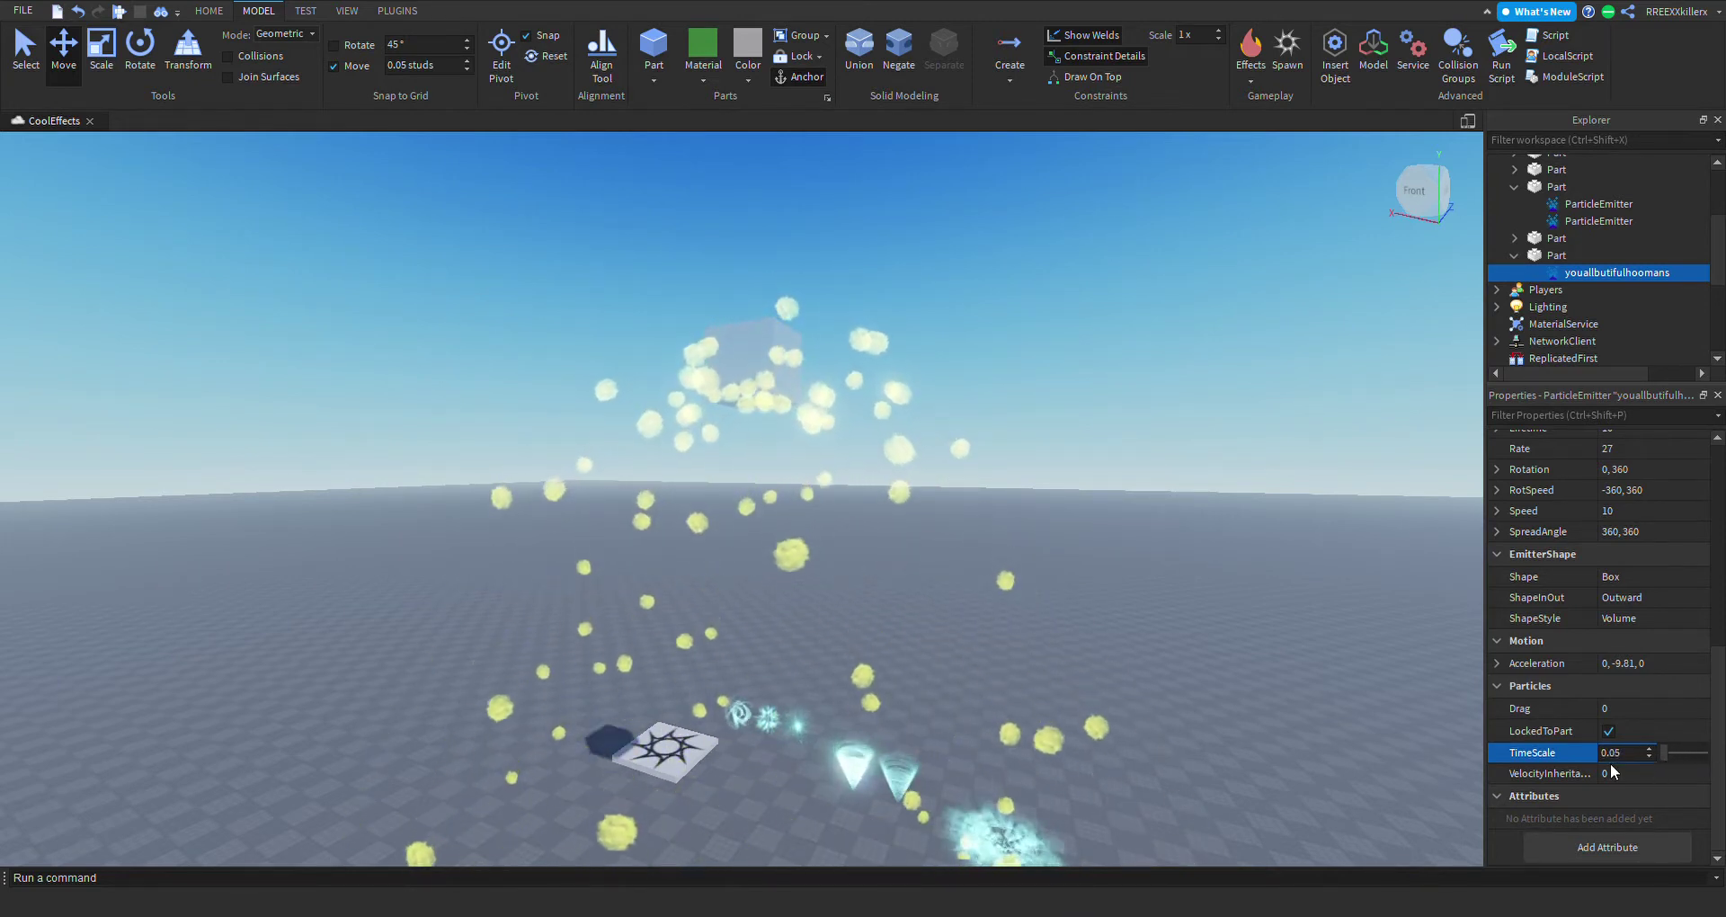
scroll(871, 497, "up", 10)
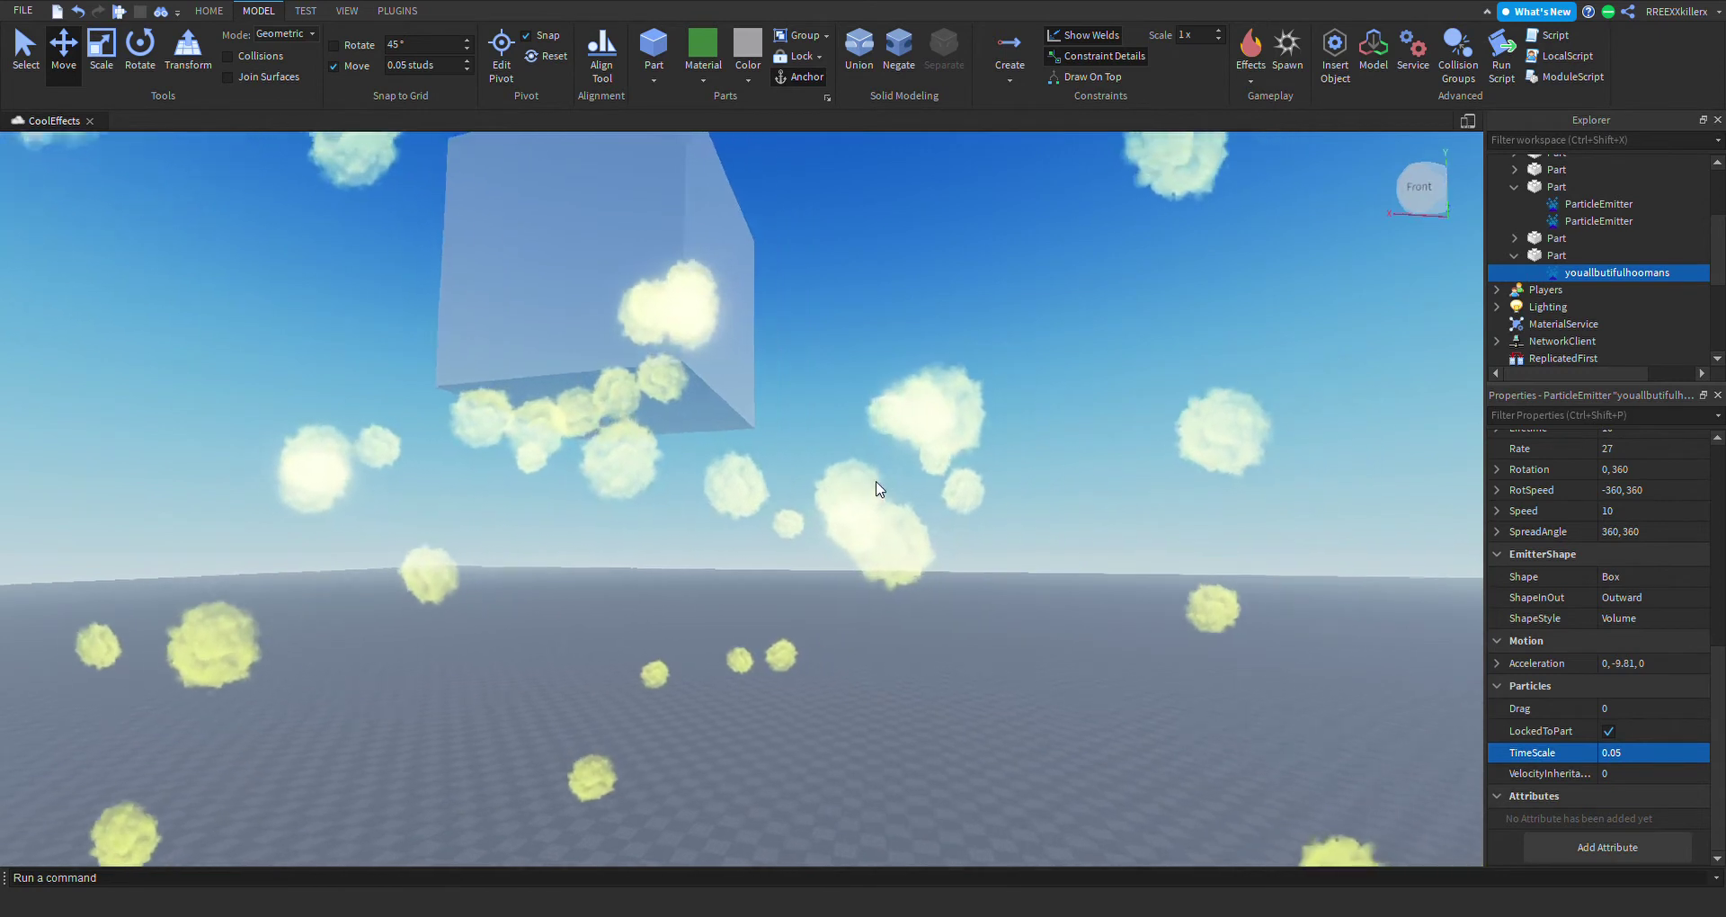
scroll(812, 449, "down", 10)
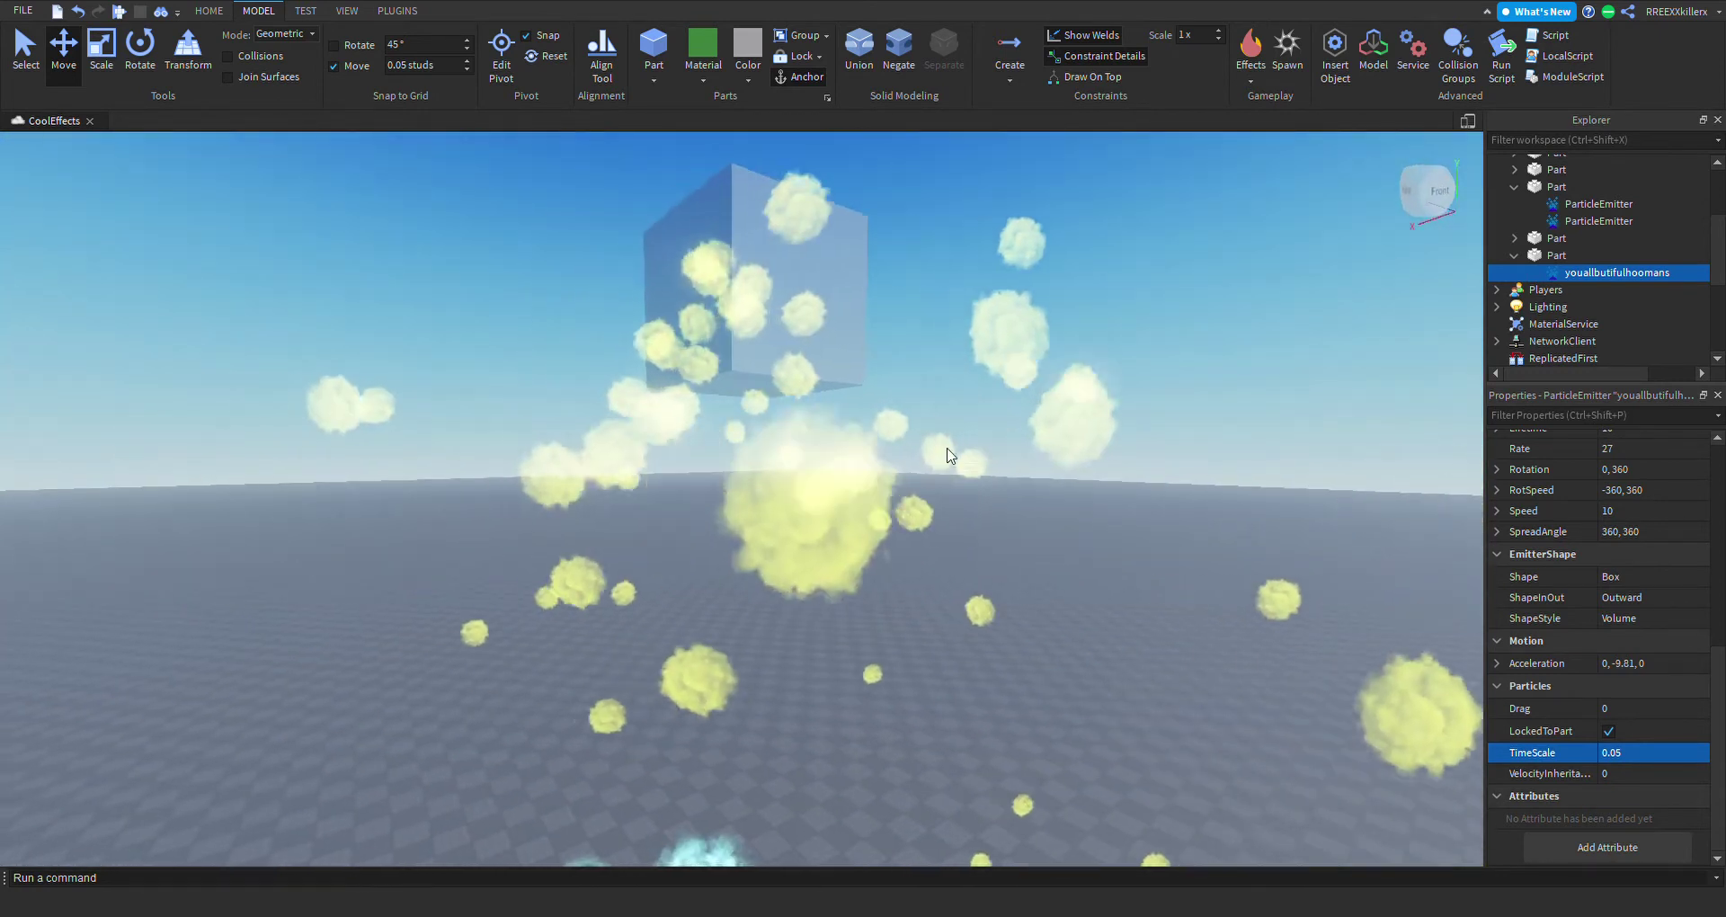
scroll(831, 533, "down", 2)
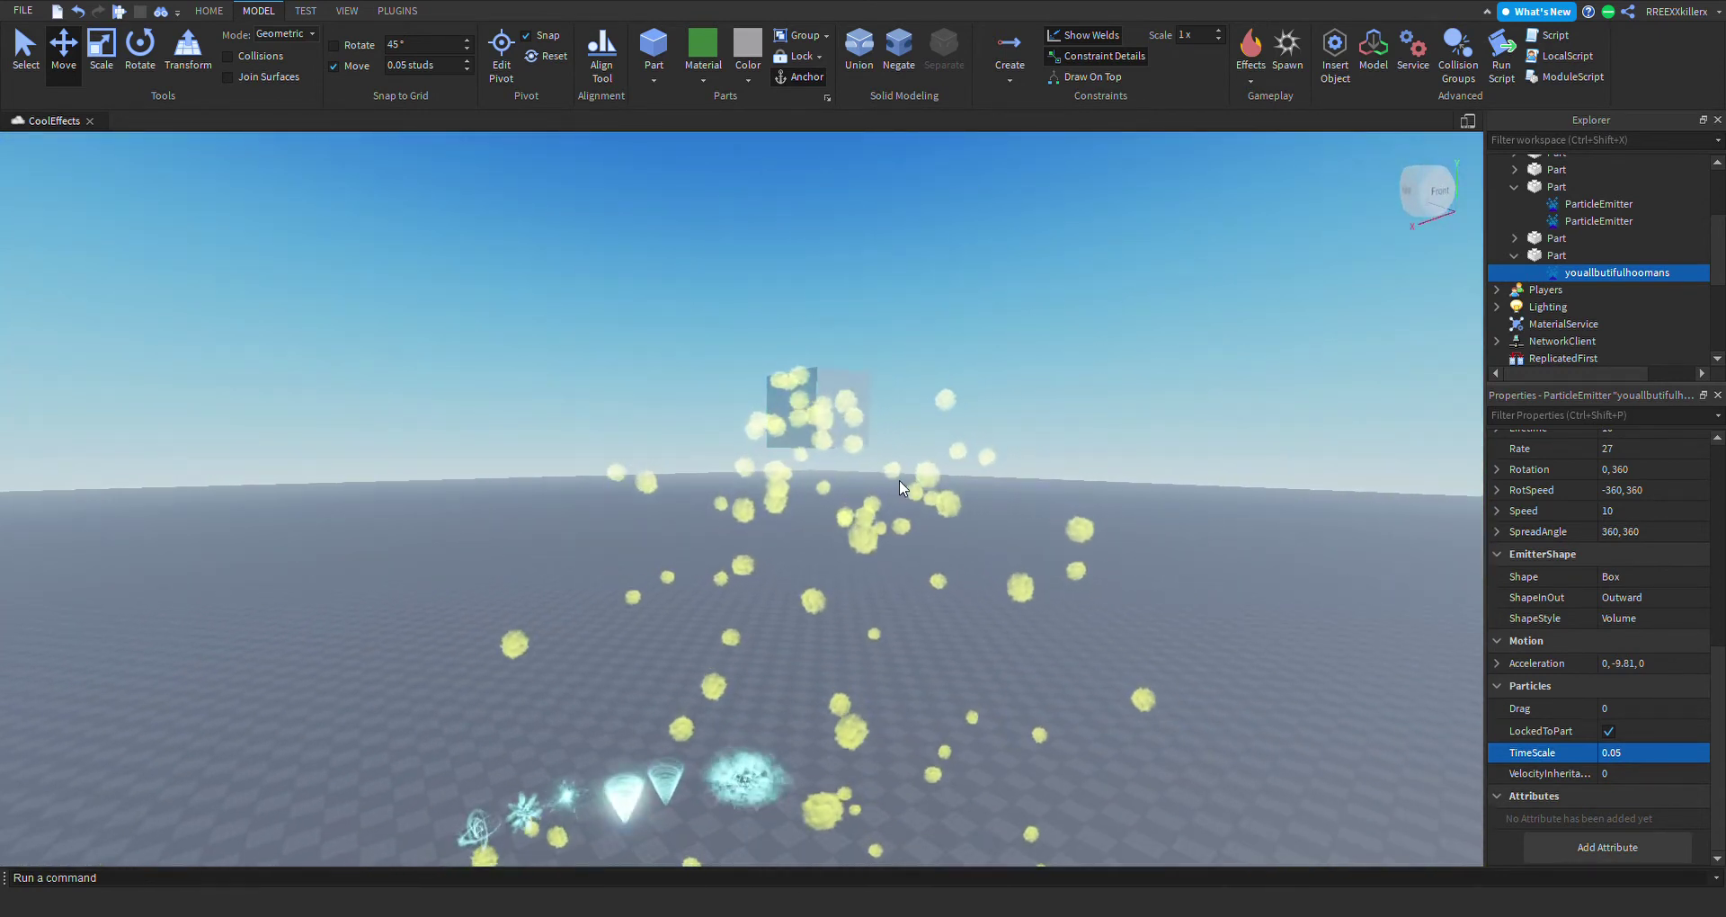
right_click_drag(1033, 557, 1196, 584)
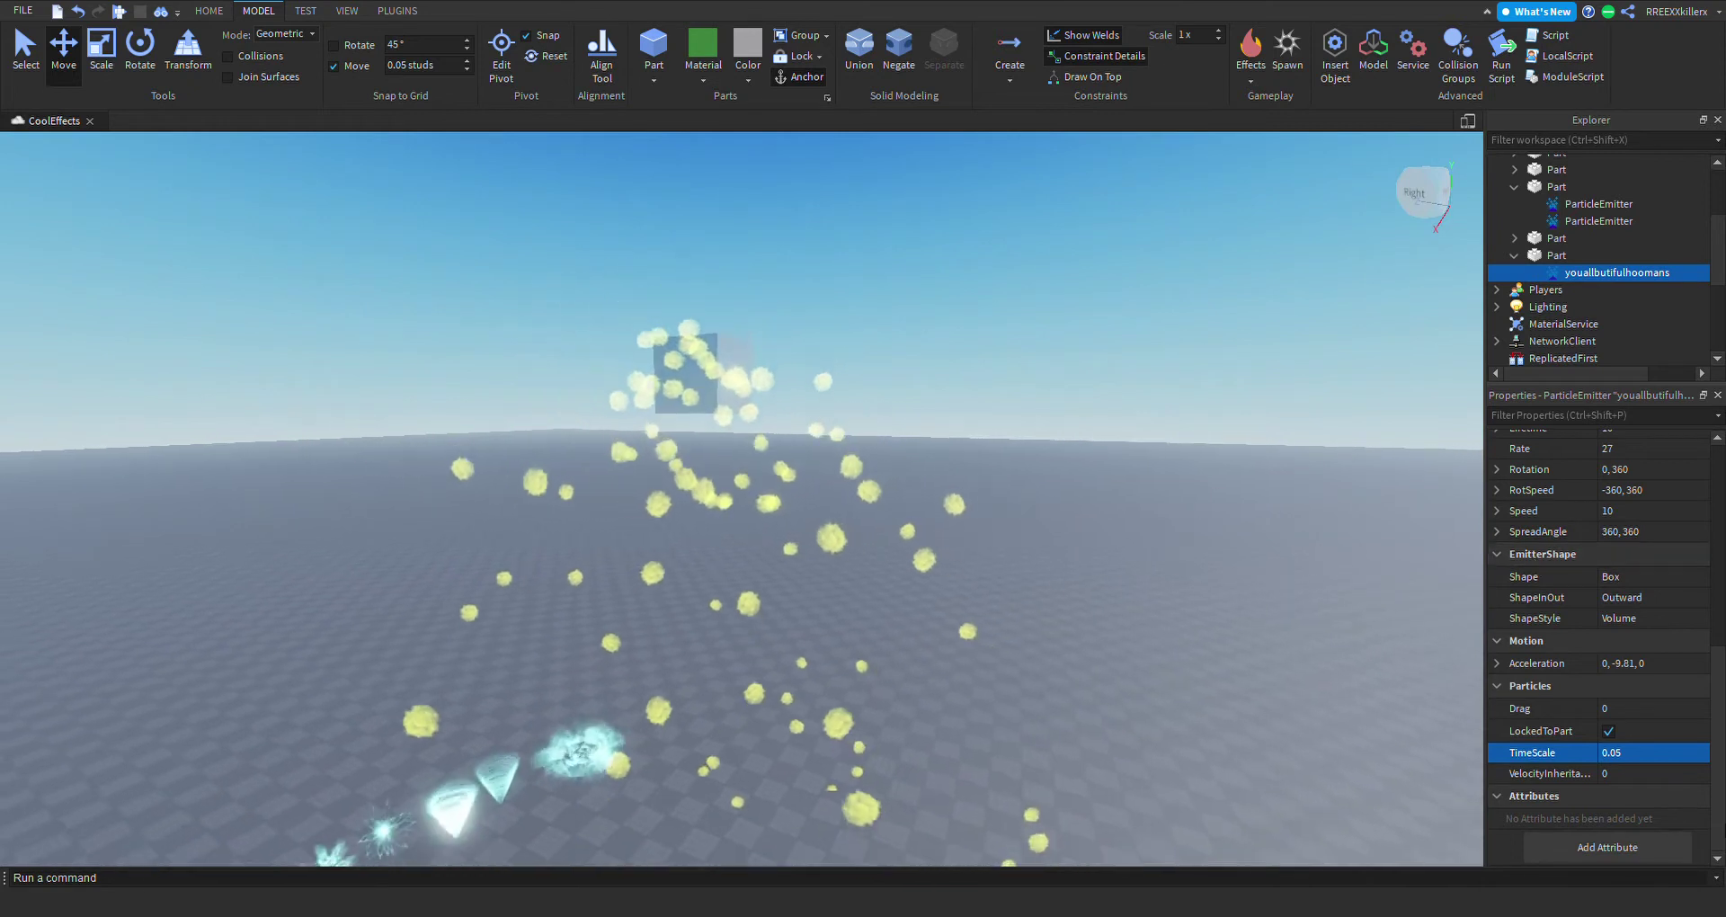
Return the yellow emitter's TimeScale to 1, try a VelocityInheritance of 1, and view the particles.
left_click(1633, 770)
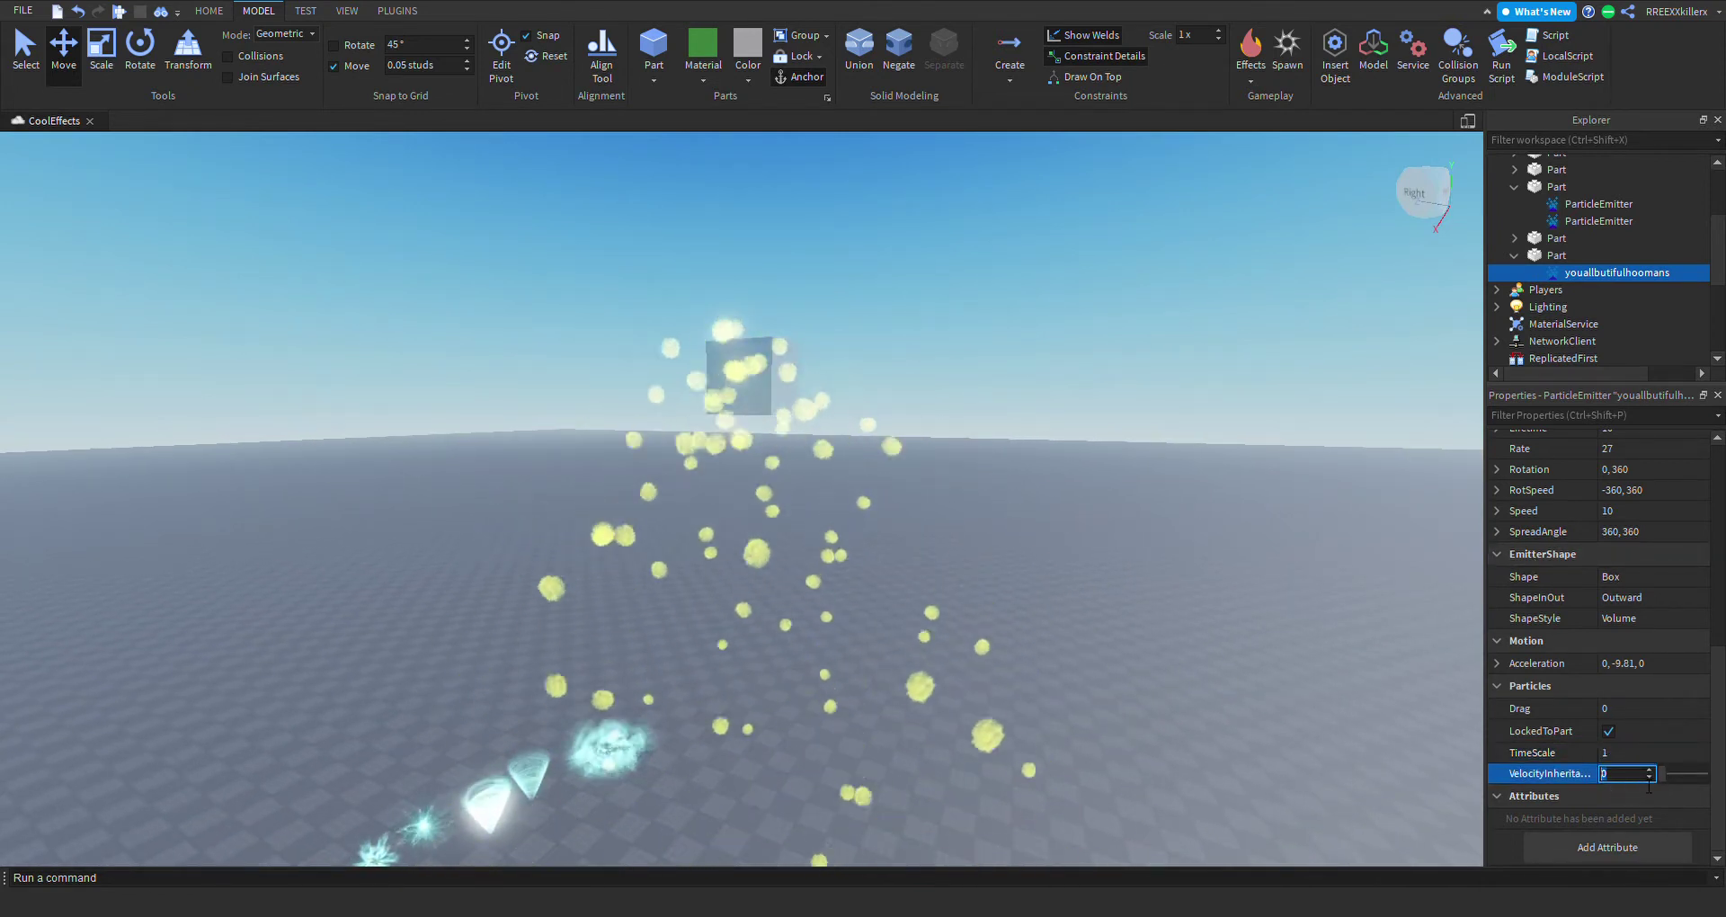
left_click(1660, 774)
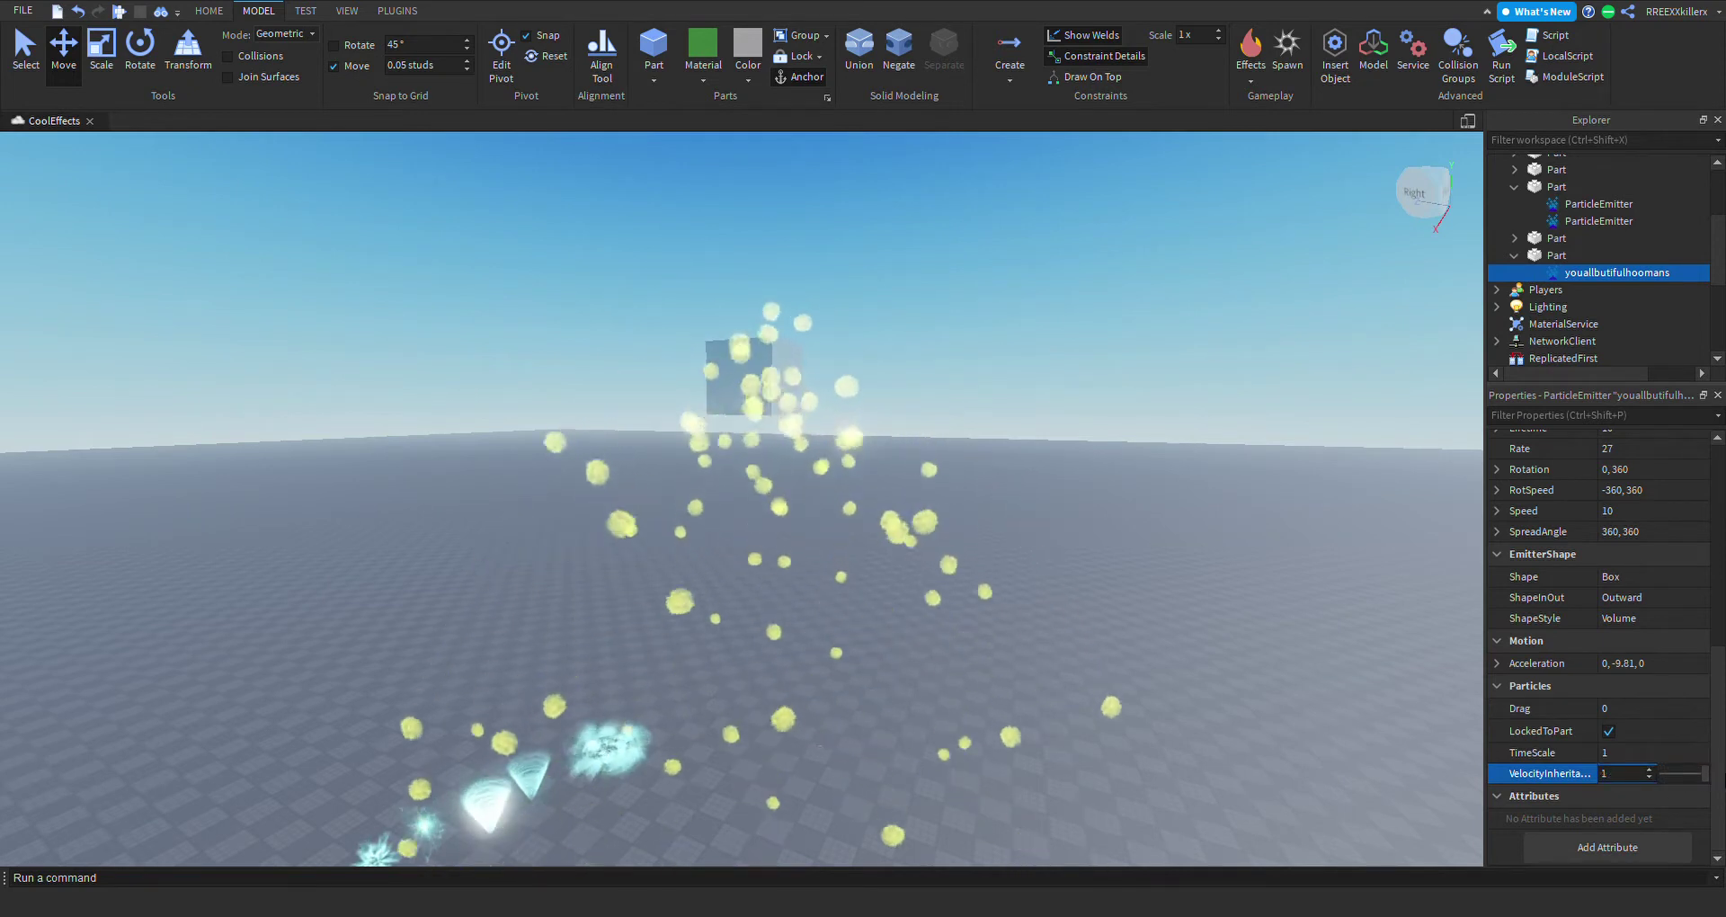
right_click_drag(925, 559, 924, 559)
right_click_drag(1131, 558, 1140, 579)
key("w")
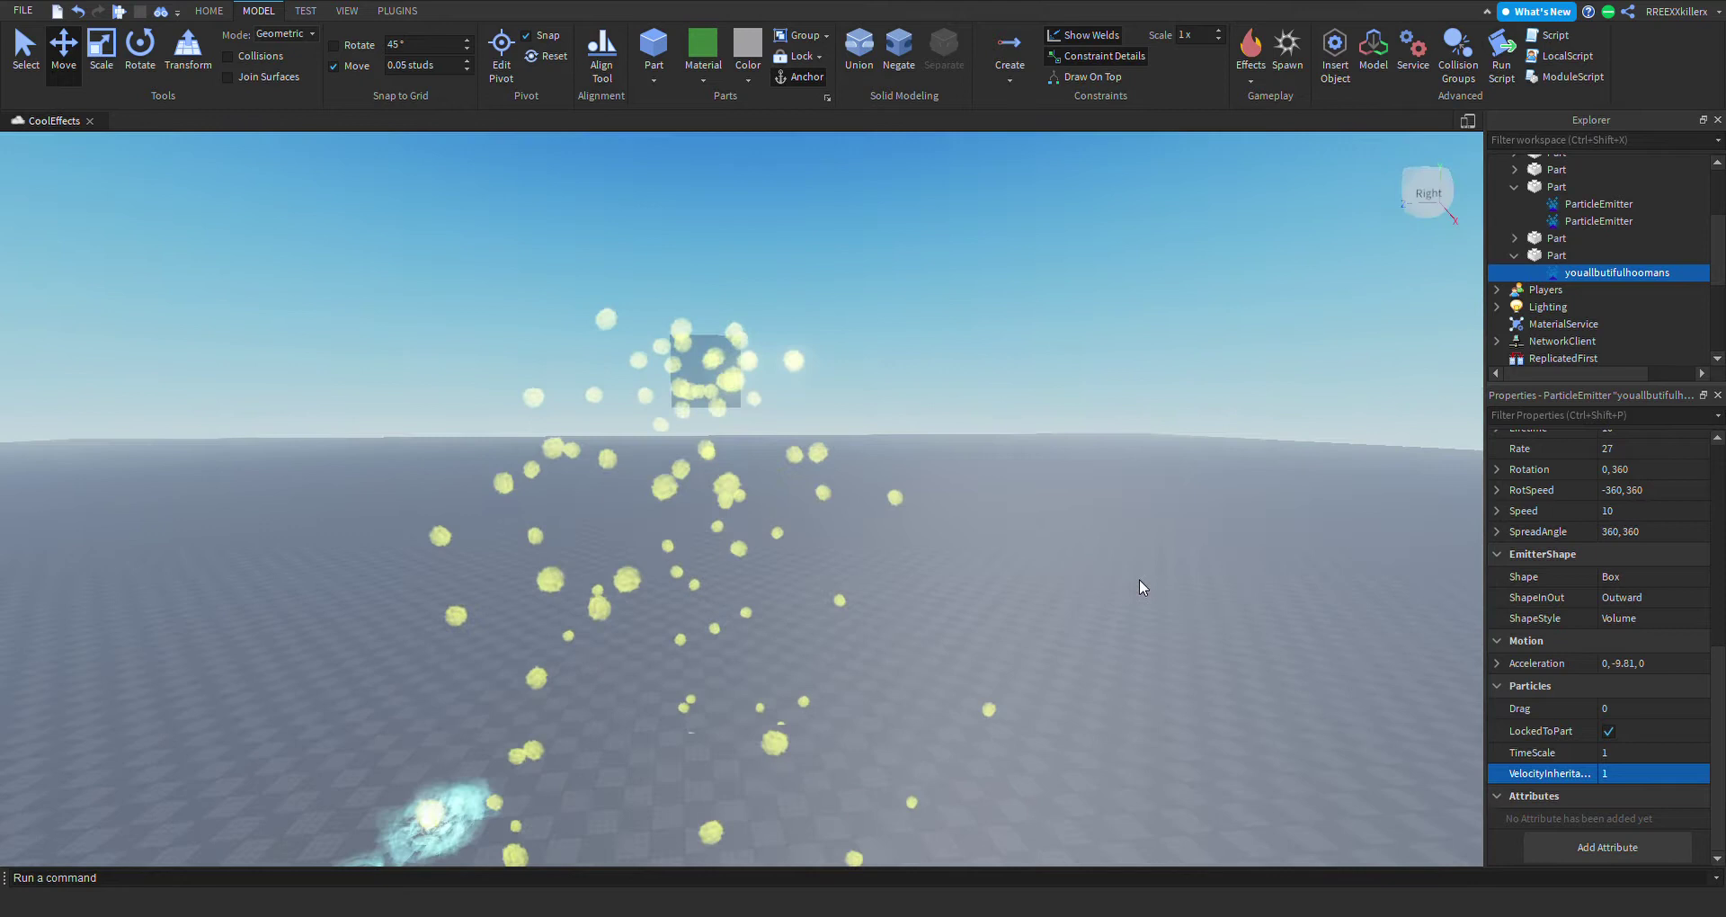
left_click(1502, 796)
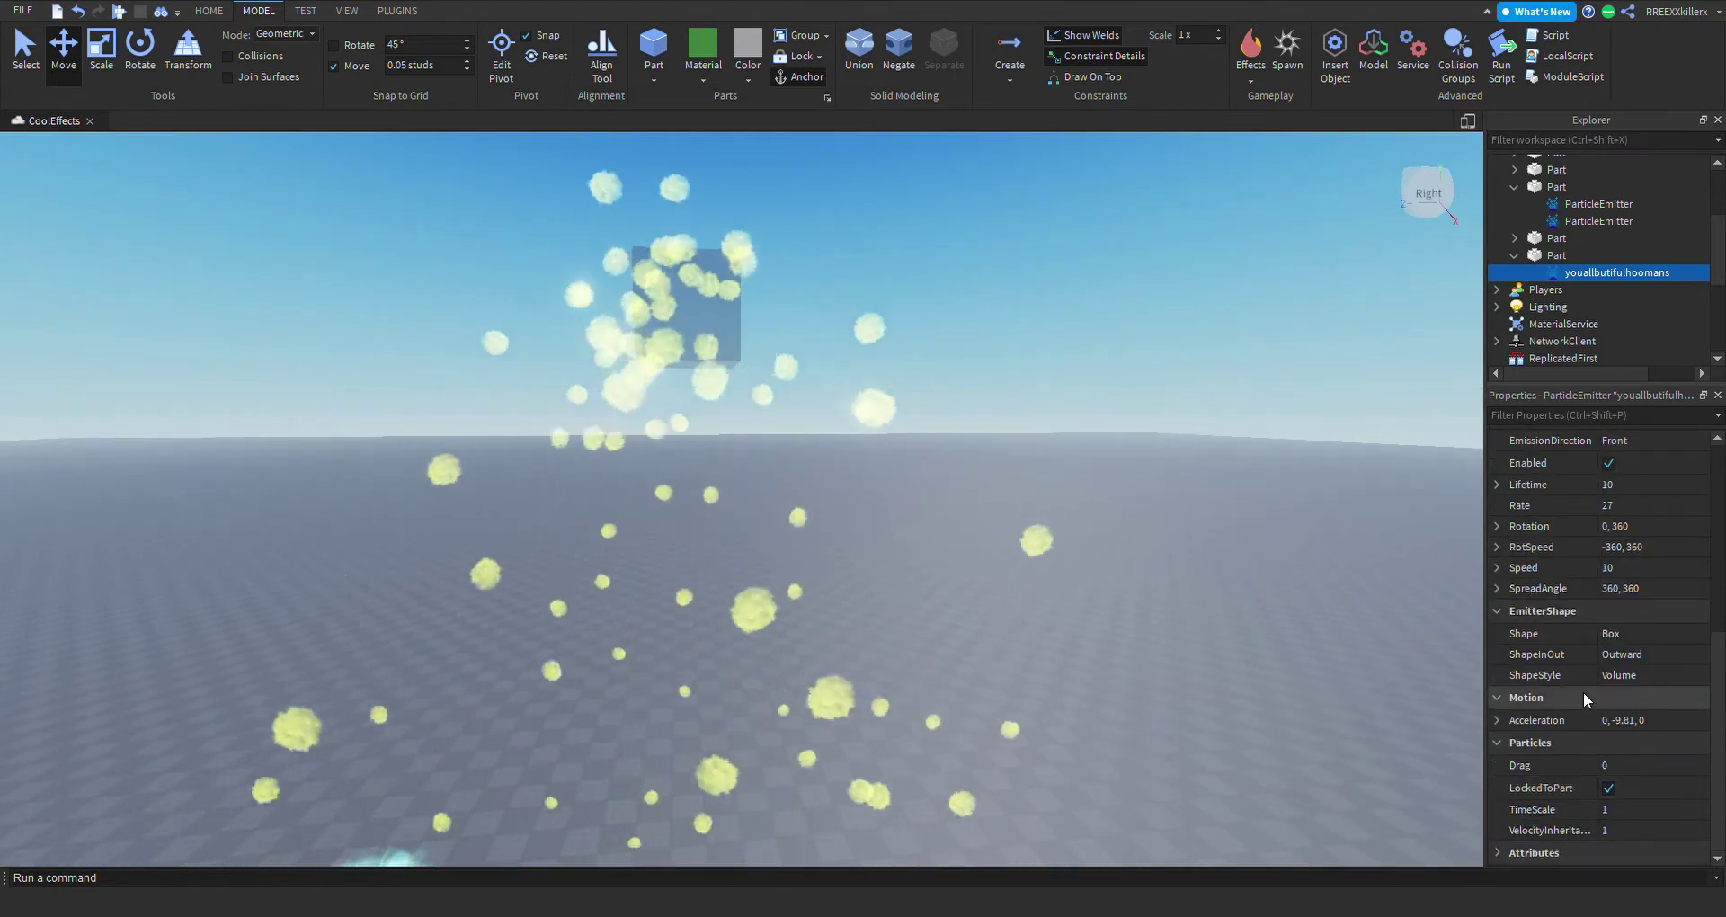
right_click_drag(1266, 523, 1264, 522)
key("s")
key("d")
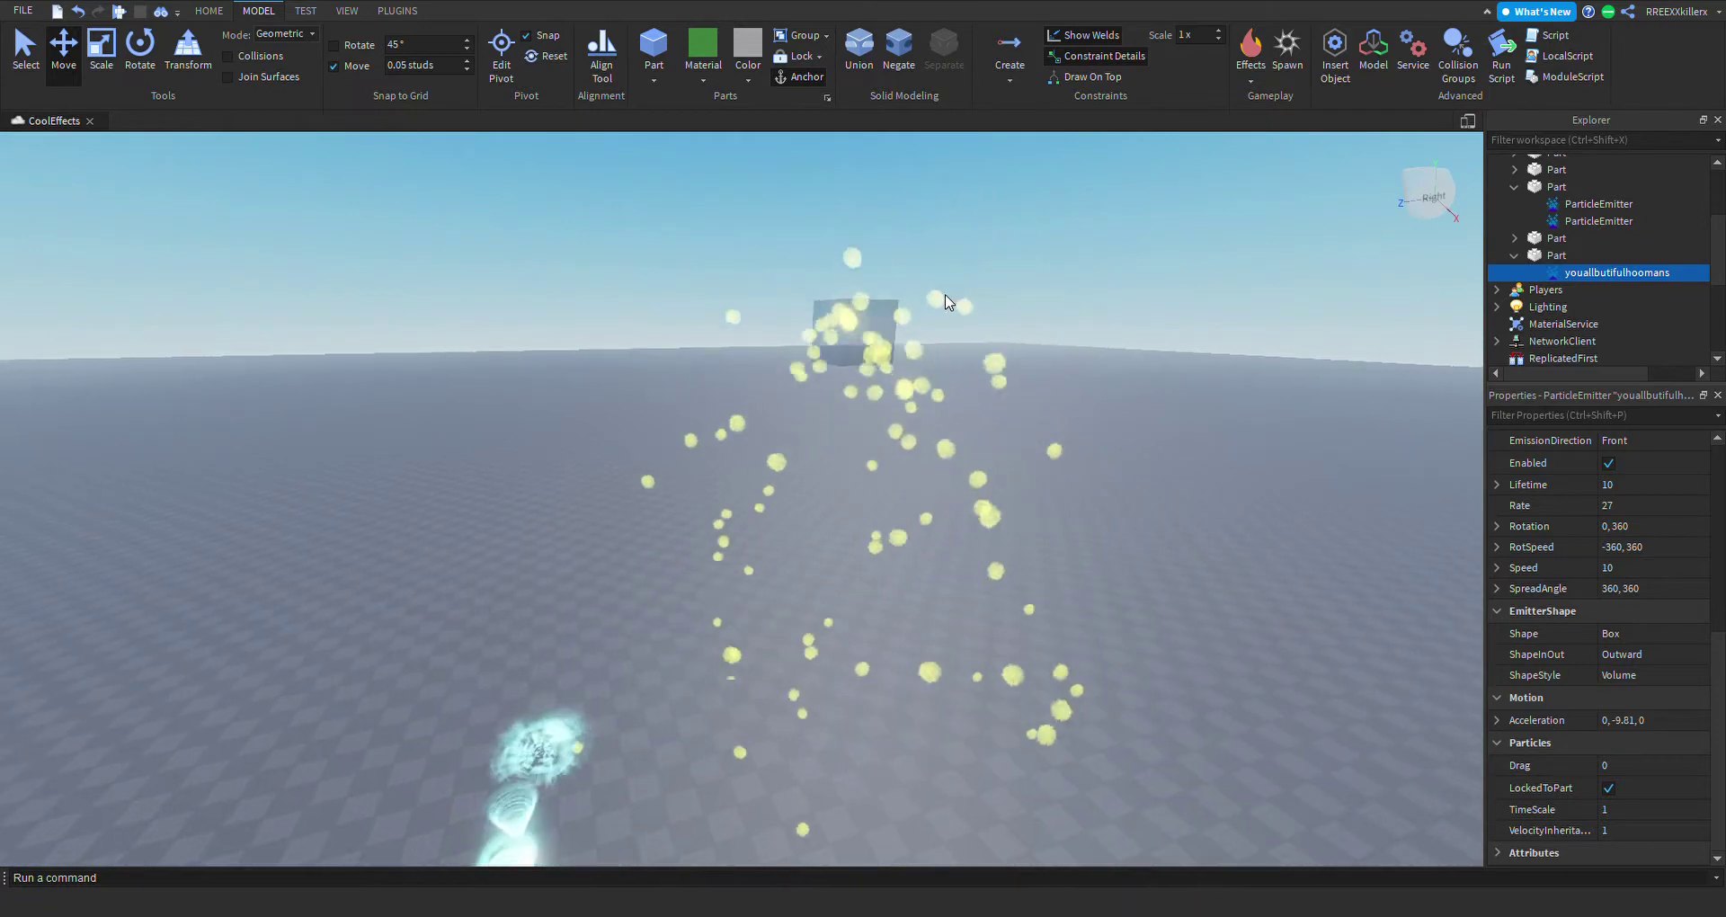
Delete the part that carries the yellow particle emitter.
left_click(865, 356)
key("Delete")
right_click_drag(908, 453, 910, 450)
key("w")
key("d")
Duplicate the part with the cyan swirl effect and move the copy away from the row of effects.
right_click_drag(611, 317, 612, 317)
left_click_drag(637, 356, 772, 544)
key("a")
right_click_drag(771, 543, 771, 543)
key("ctrl+d")
left_click_drag(707, 477, 1095, 521)
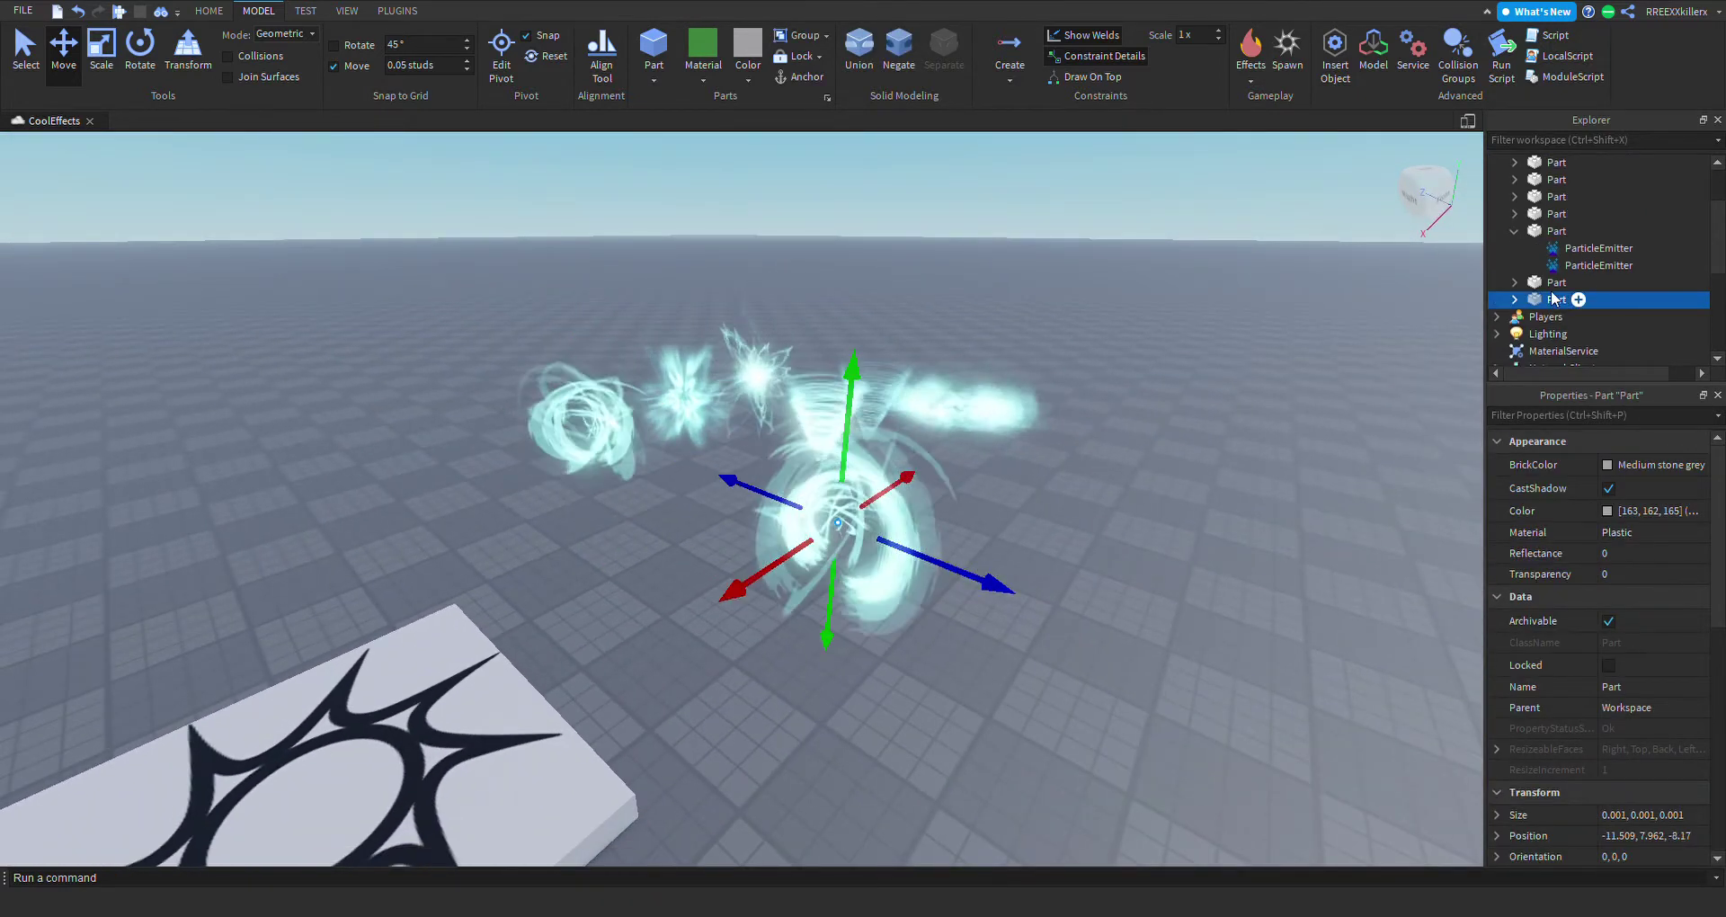
Examine the appearance, data and emission properties of the copied swirl part's ParticleEmitter.
left_click(1516, 300)
scroll(1561, 279, "down", 2)
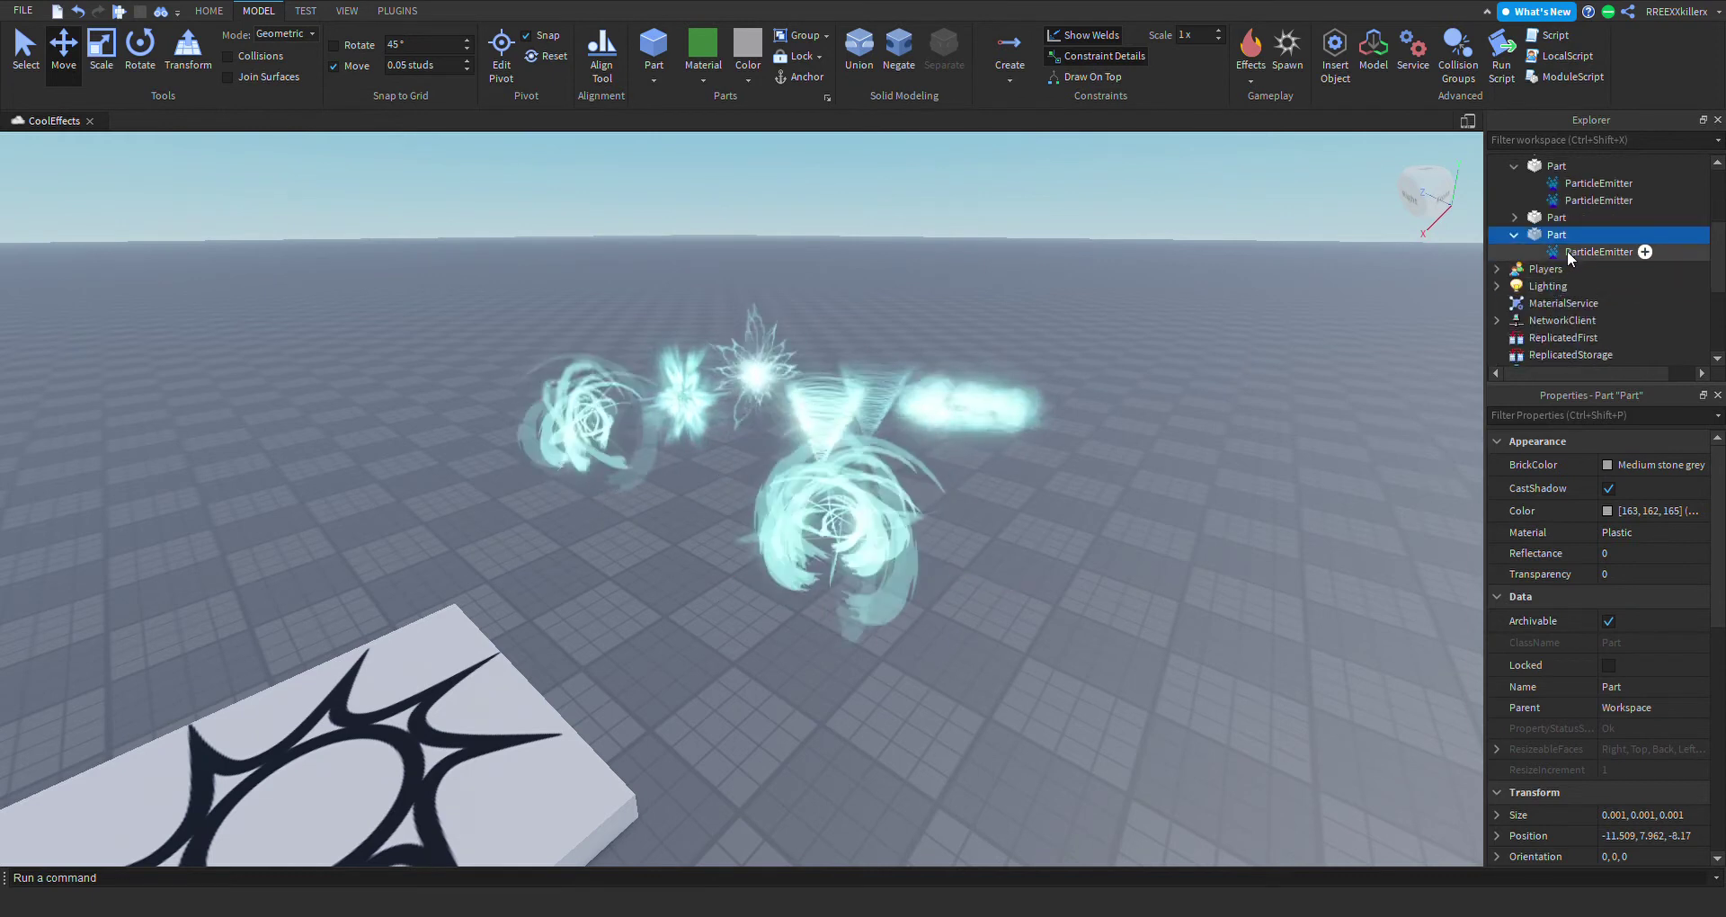
left_click(1568, 250)
scroll(1648, 563, "down", 3)
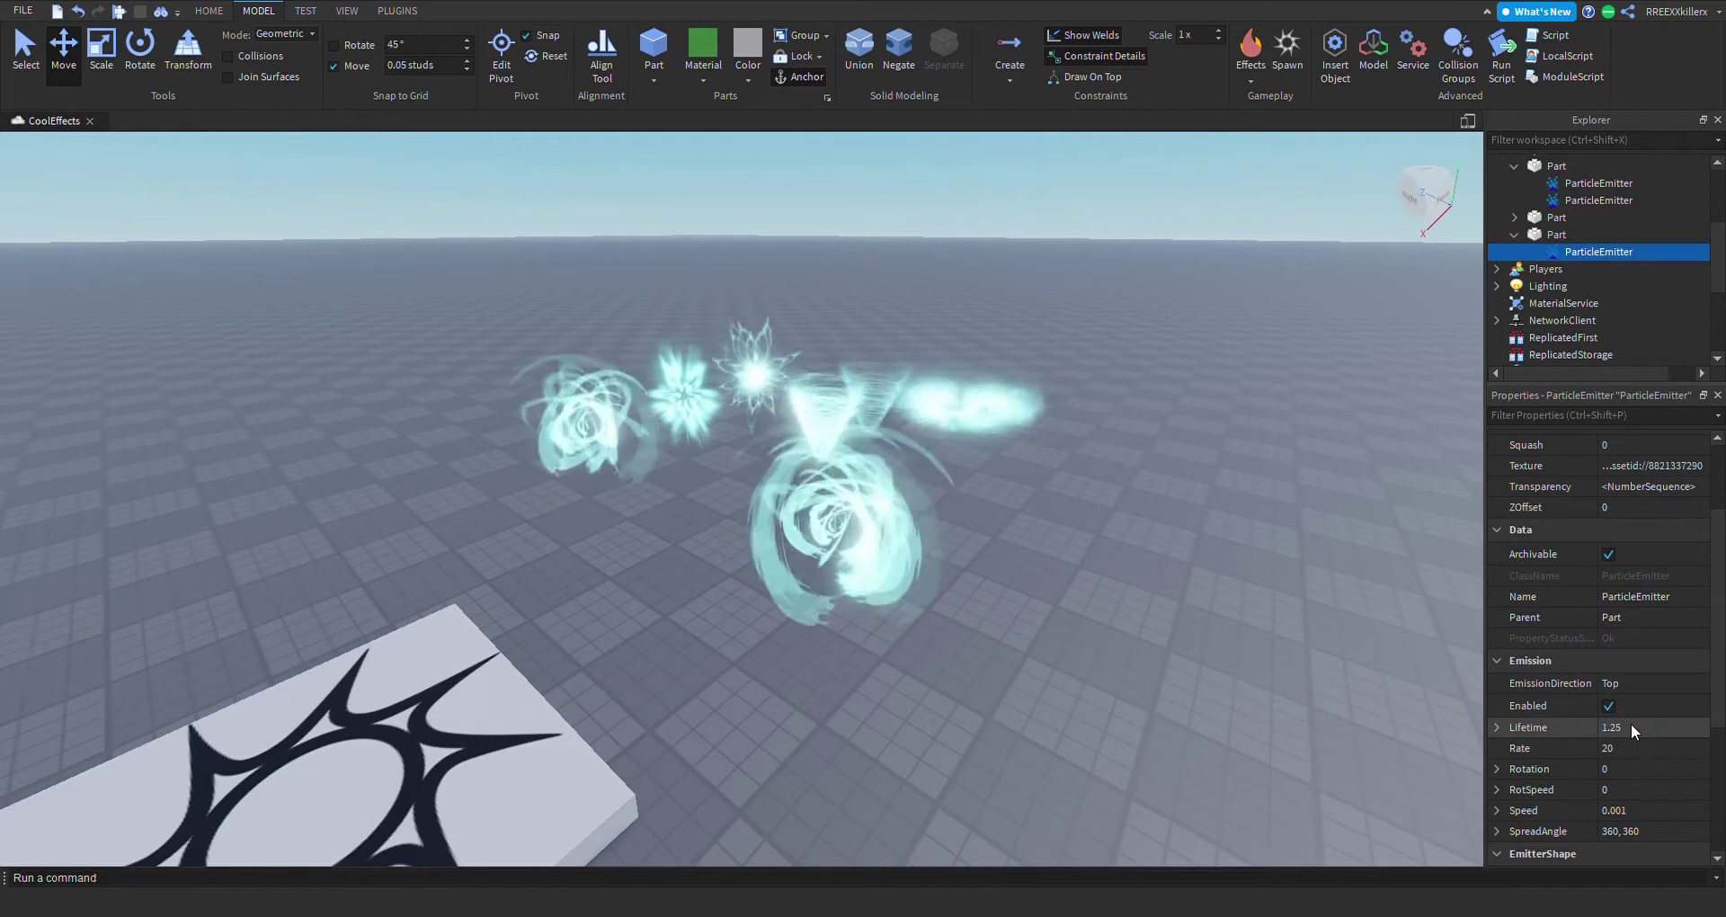
scroll(1628, 729, "down", 1)
scroll(1635, 701, "up", 3)
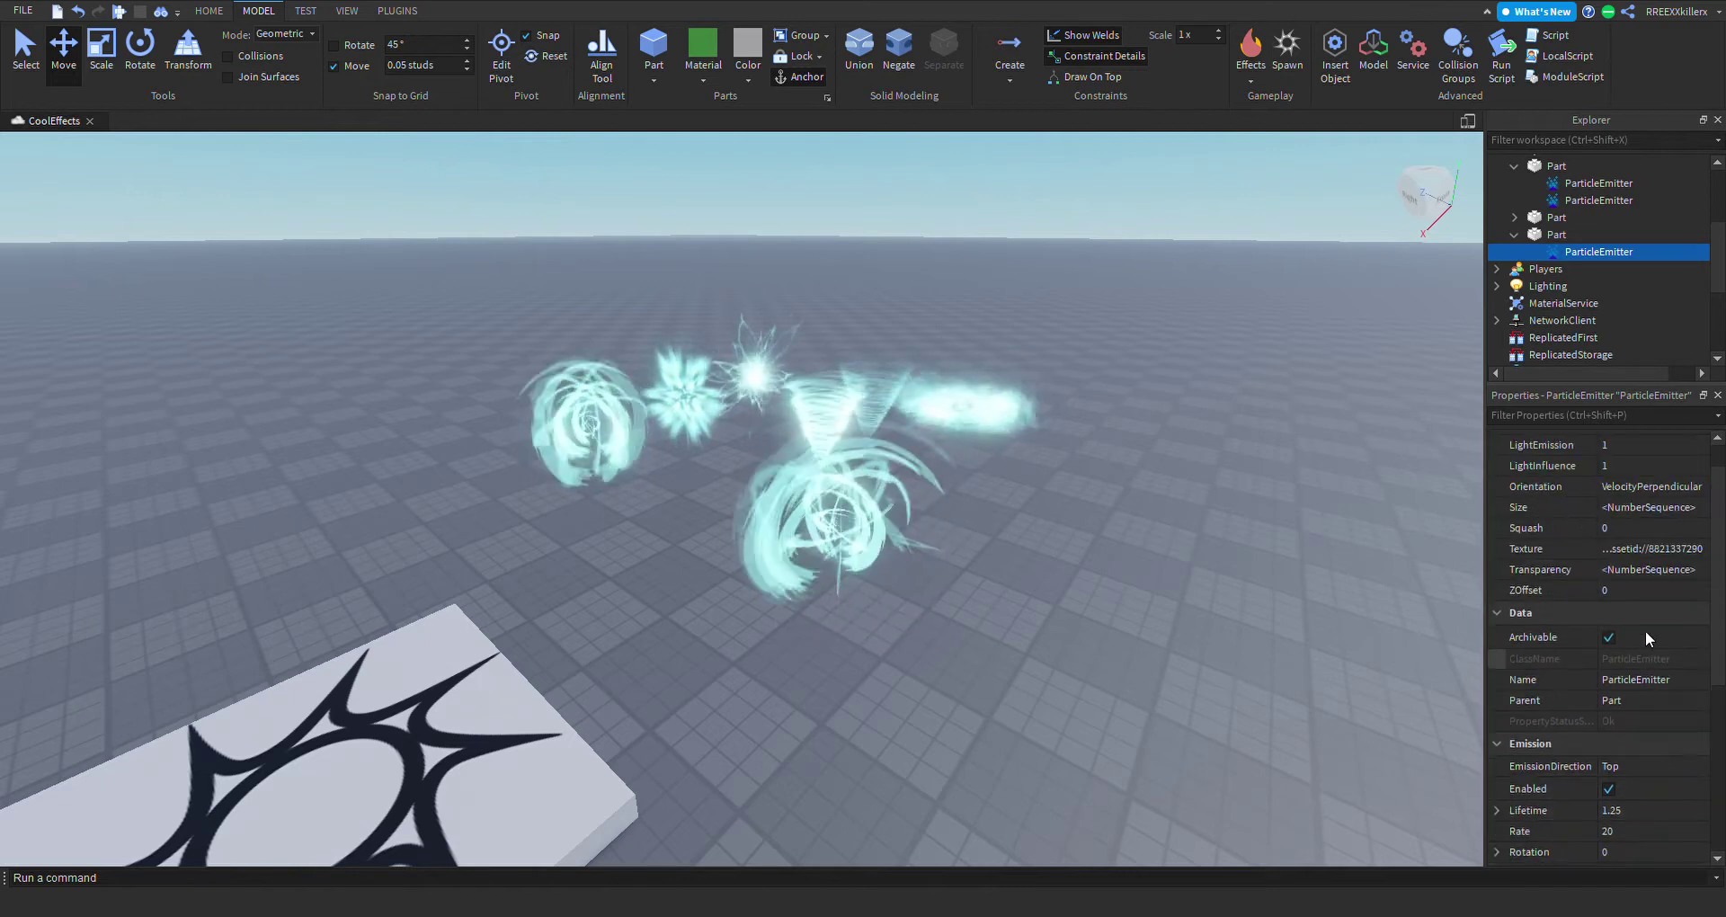
left_click(1654, 569)
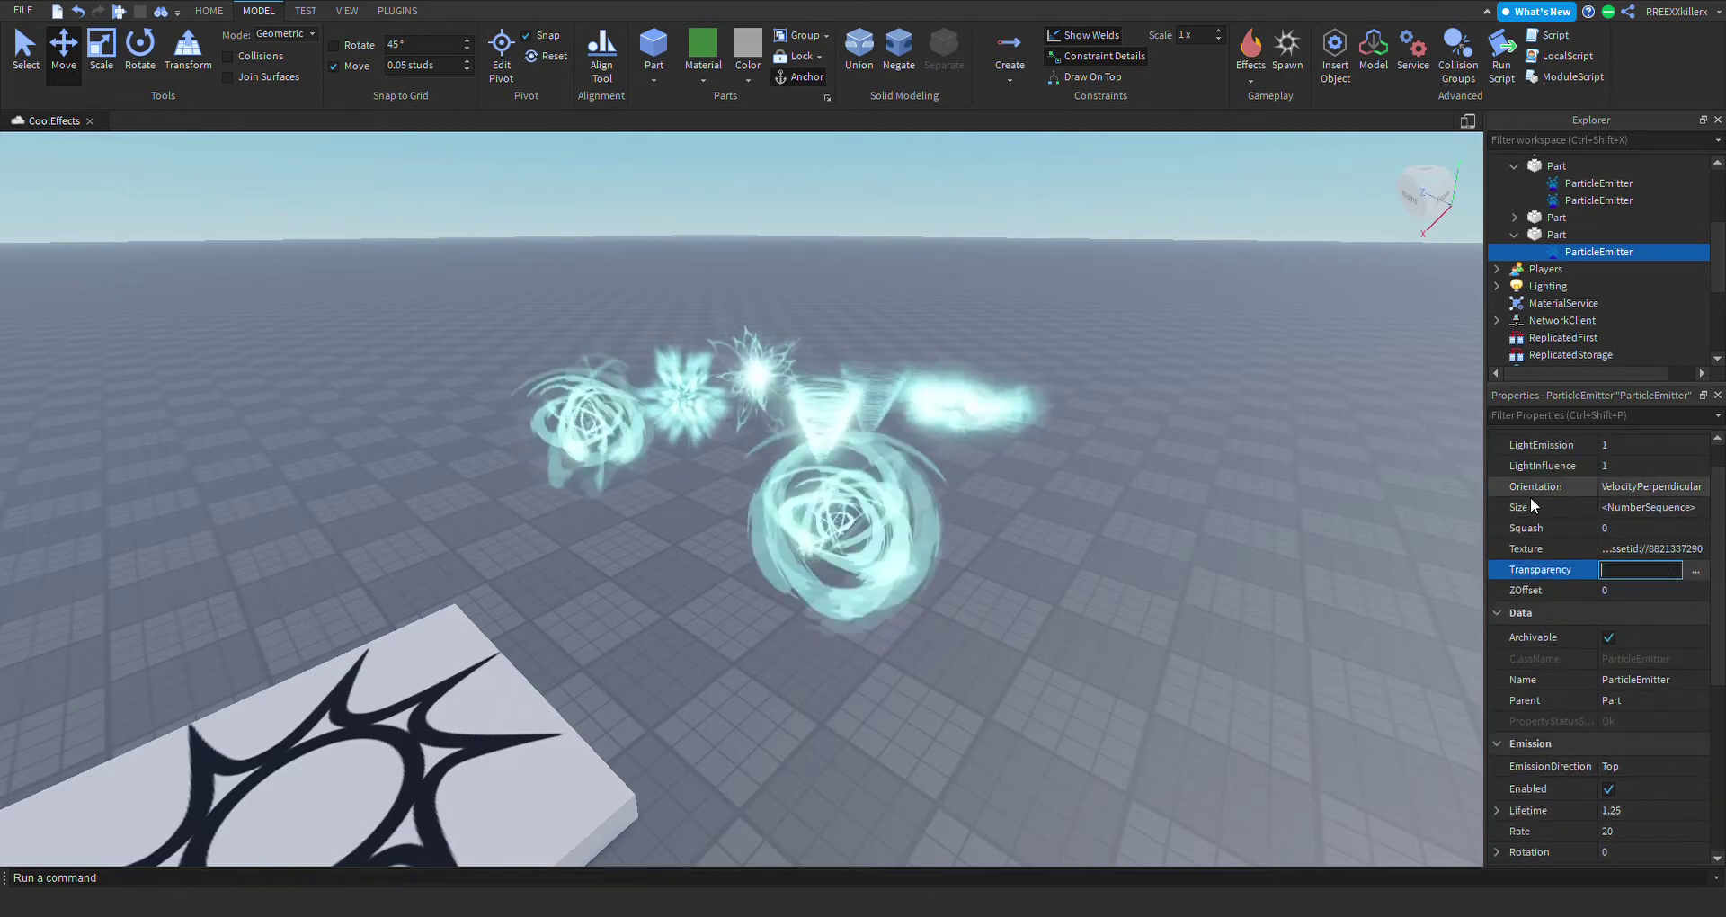
Try the FacingCamera orientation on the copied swirl emitter and view the effect from different sides.
left_click(1658, 486)
left_click(1642, 488)
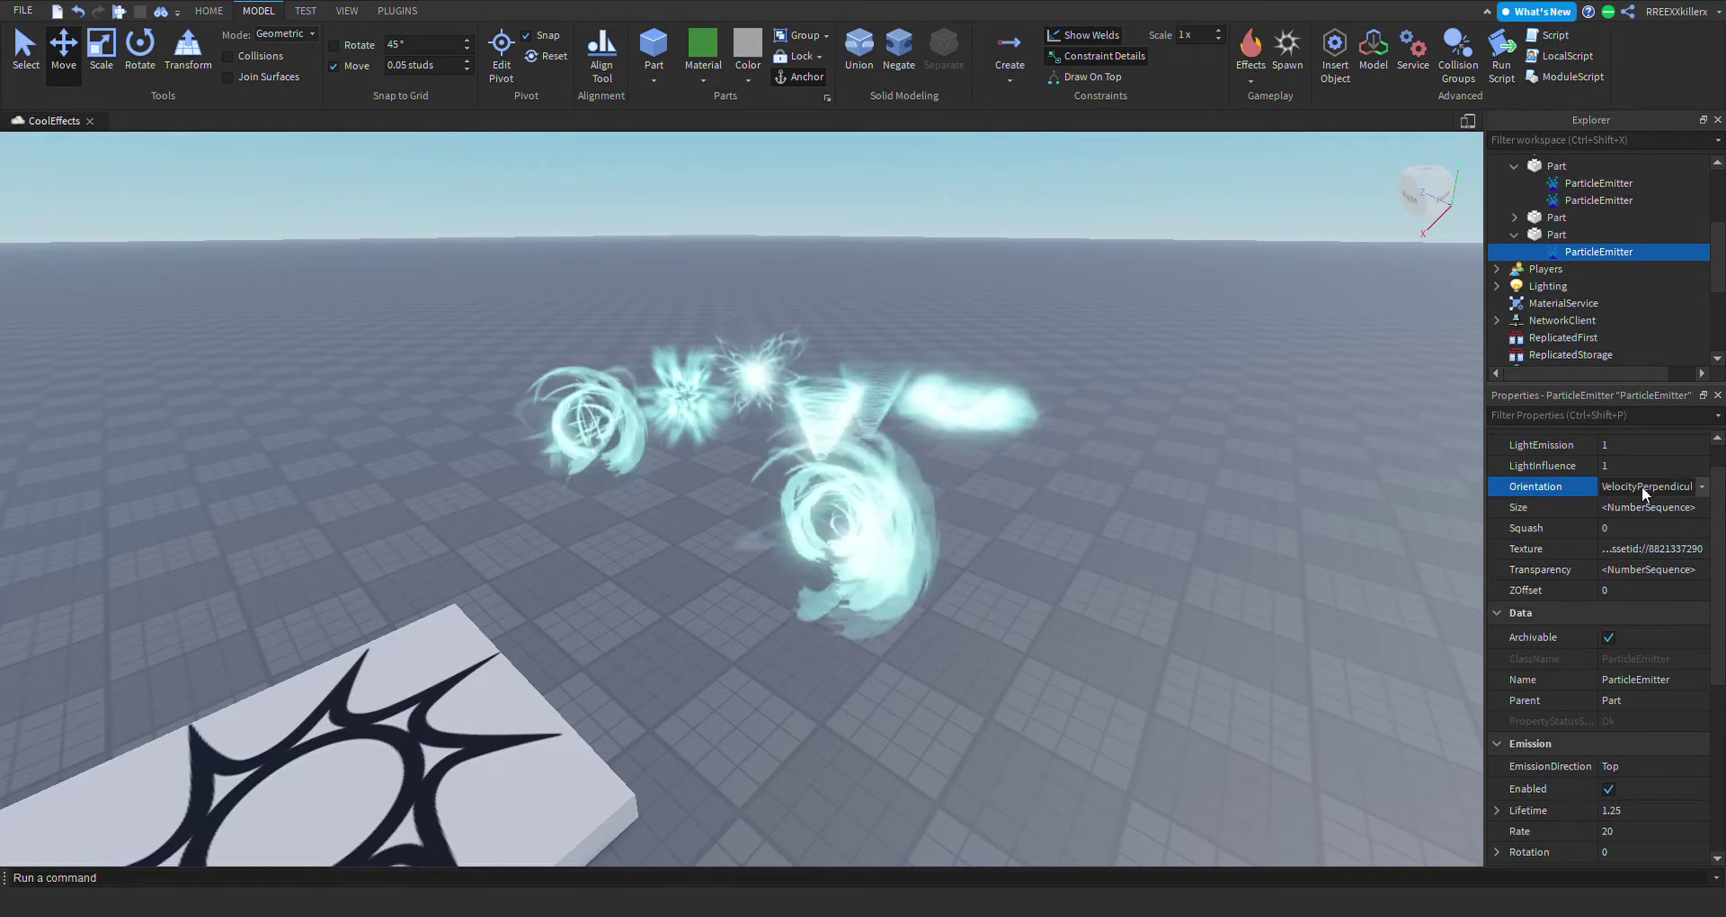
left_click(1646, 507)
key("w")
mouse_move(1062, 552)
right_mouse_down()
mouse_move(1012, 557)
mouse_move(1052, 558)
right_mouse_up()
key("s")
key("w")
key("a")
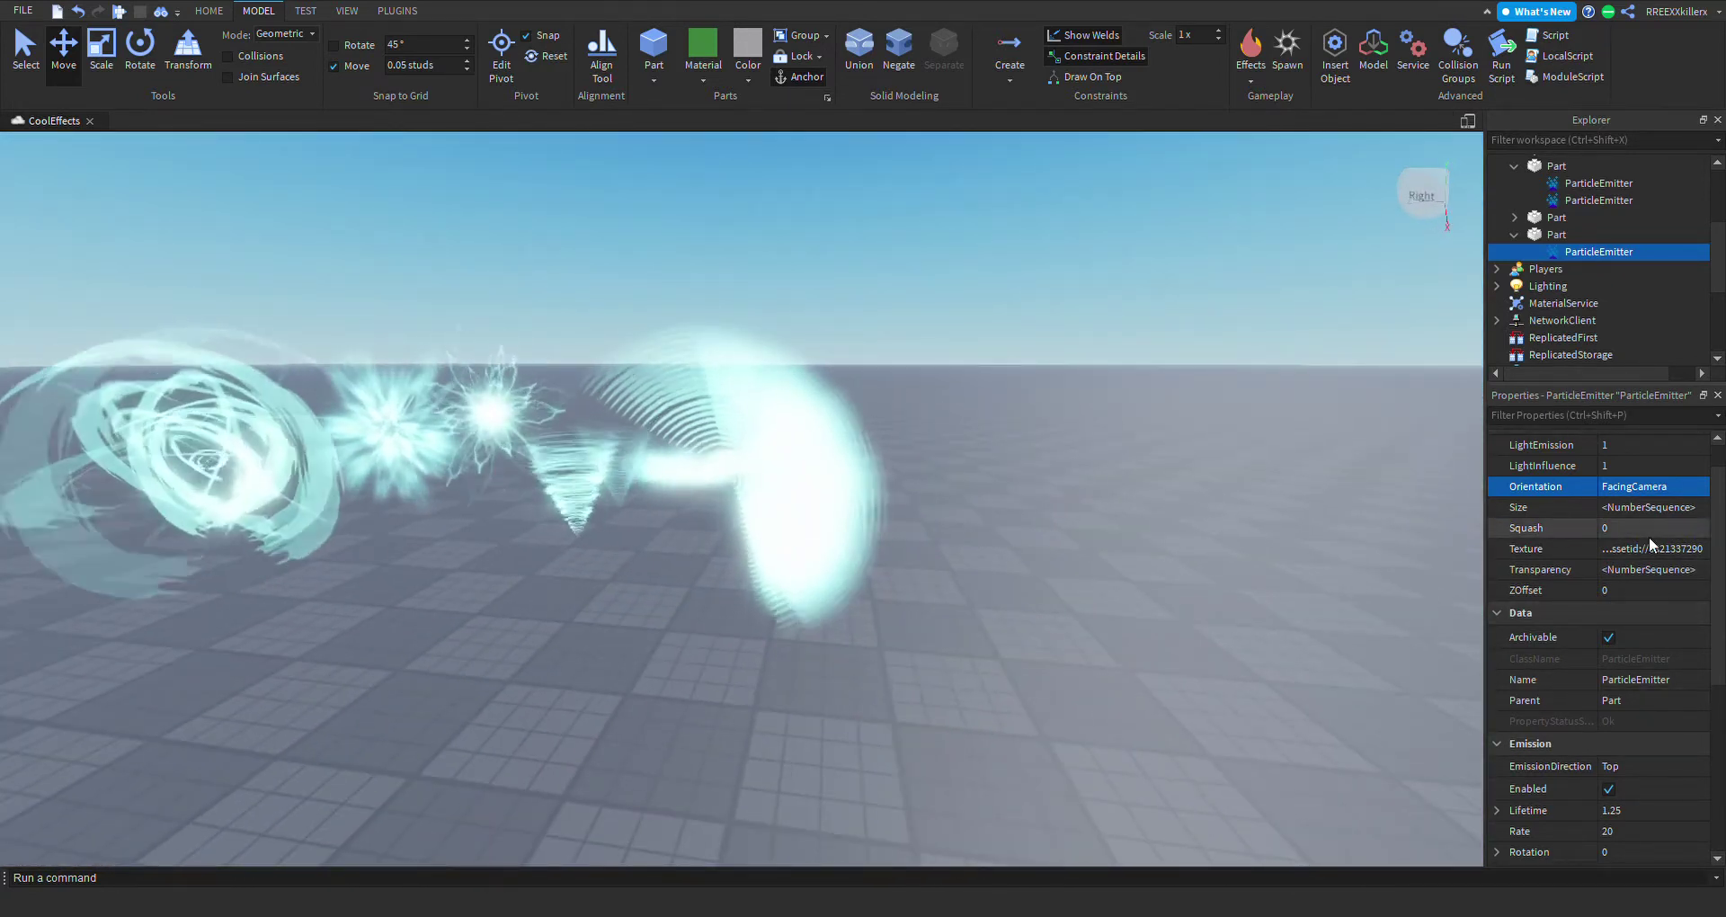
Replace the copied part's swirl emitter with a new default ParticleEmitter, view its particles, and select it.
key("Delete")
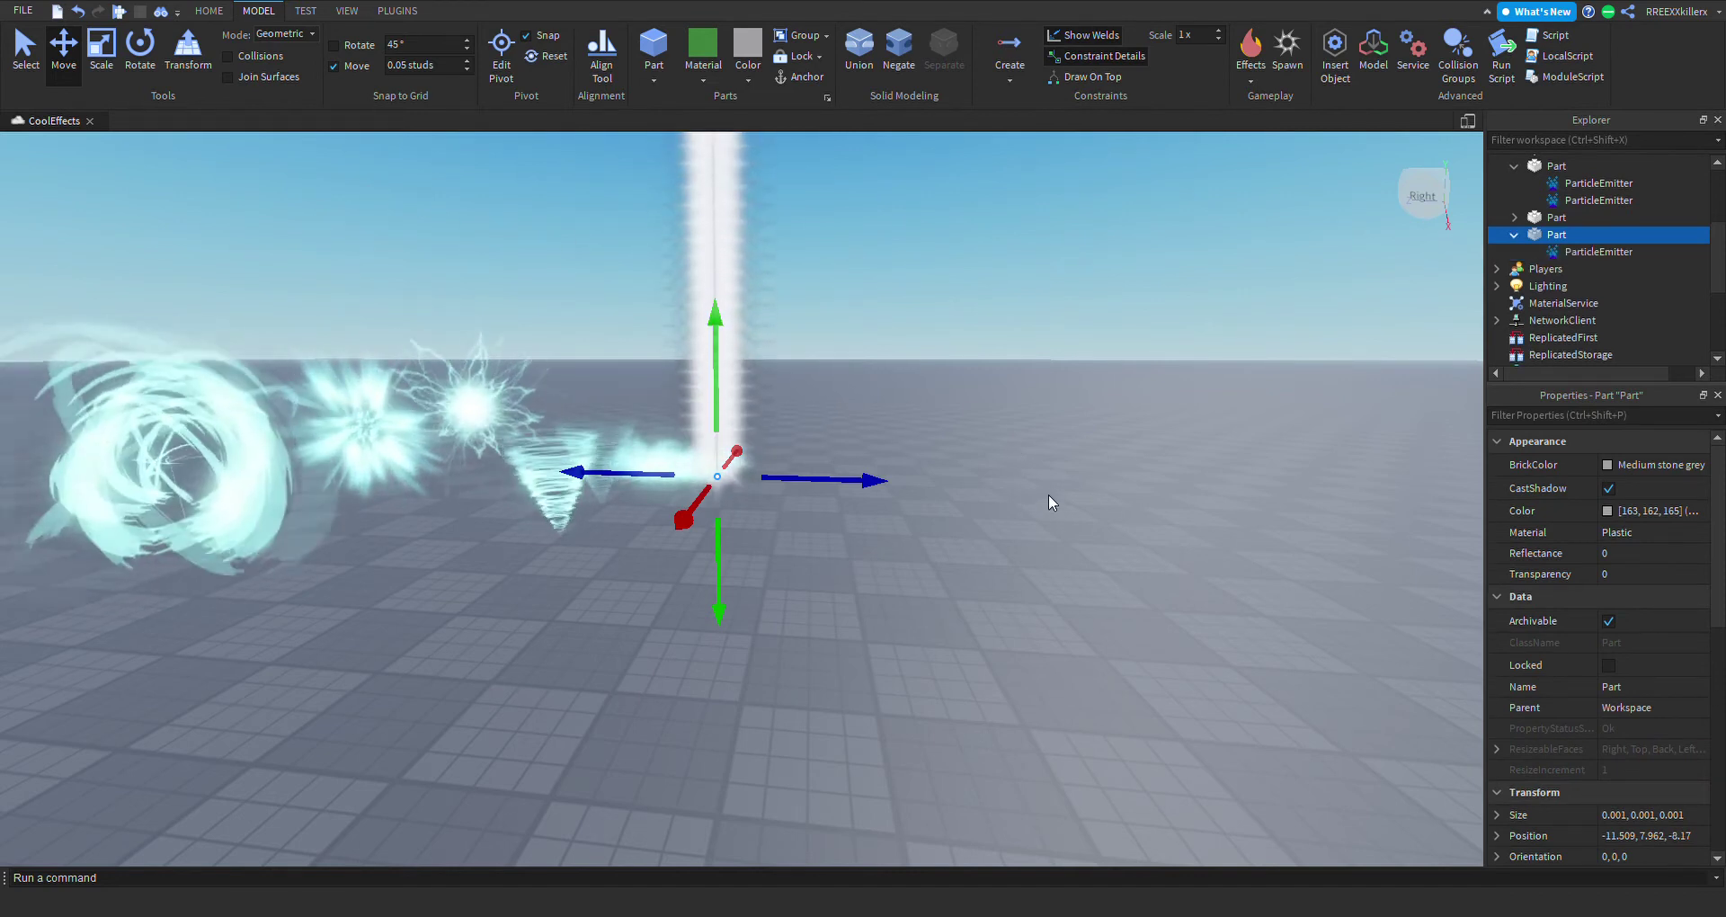
right_click_drag(1048, 496, 1049, 496)
key("a")
key("w")
key("s")
left_click(1565, 251)
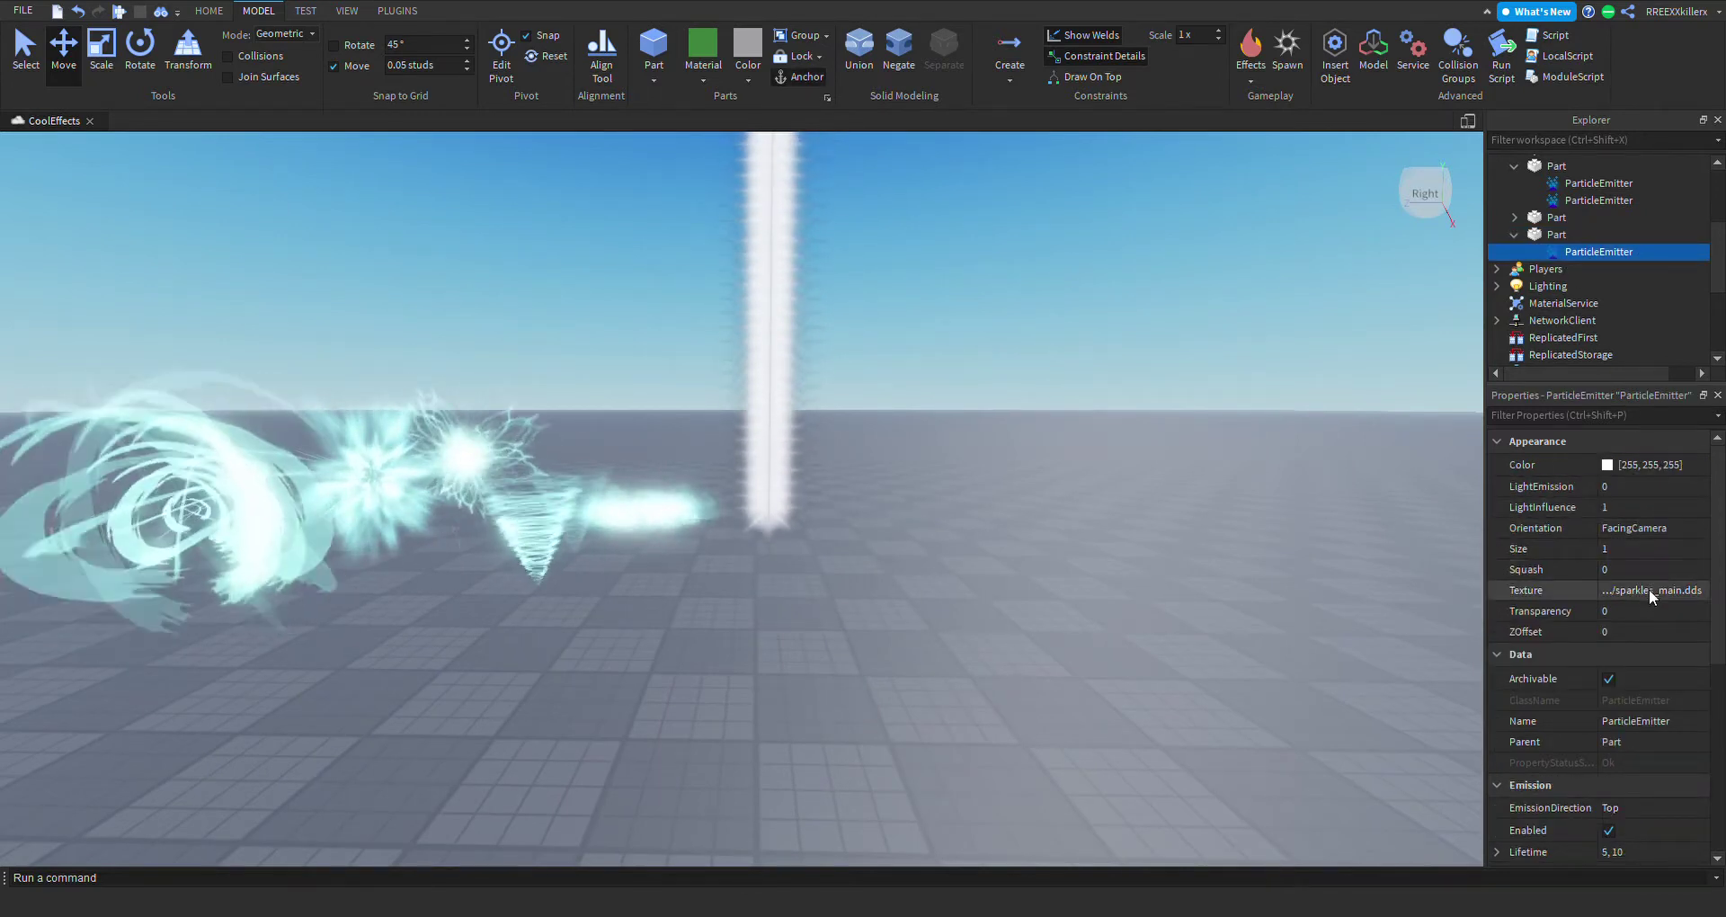
left_click(1649, 590)
right_click_drag(1036, 460, 980, 477)
key("w")
scroll(1036, 461, "down", 3)
scroll(979, 478, "up", 2)
key("w")
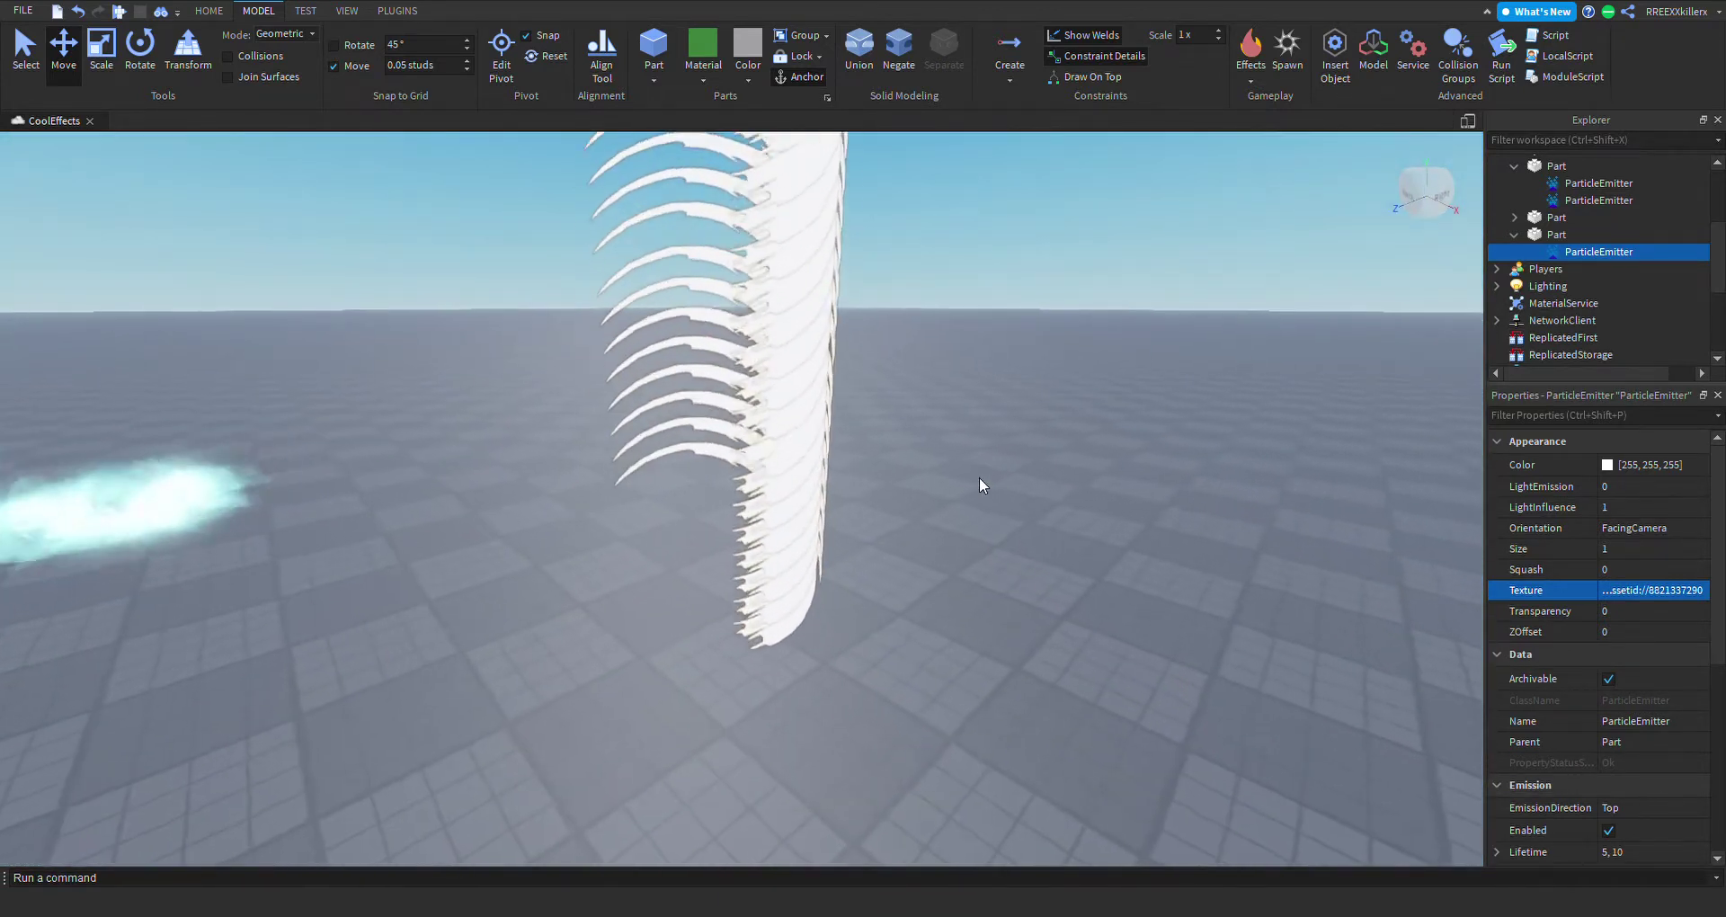
key("s")
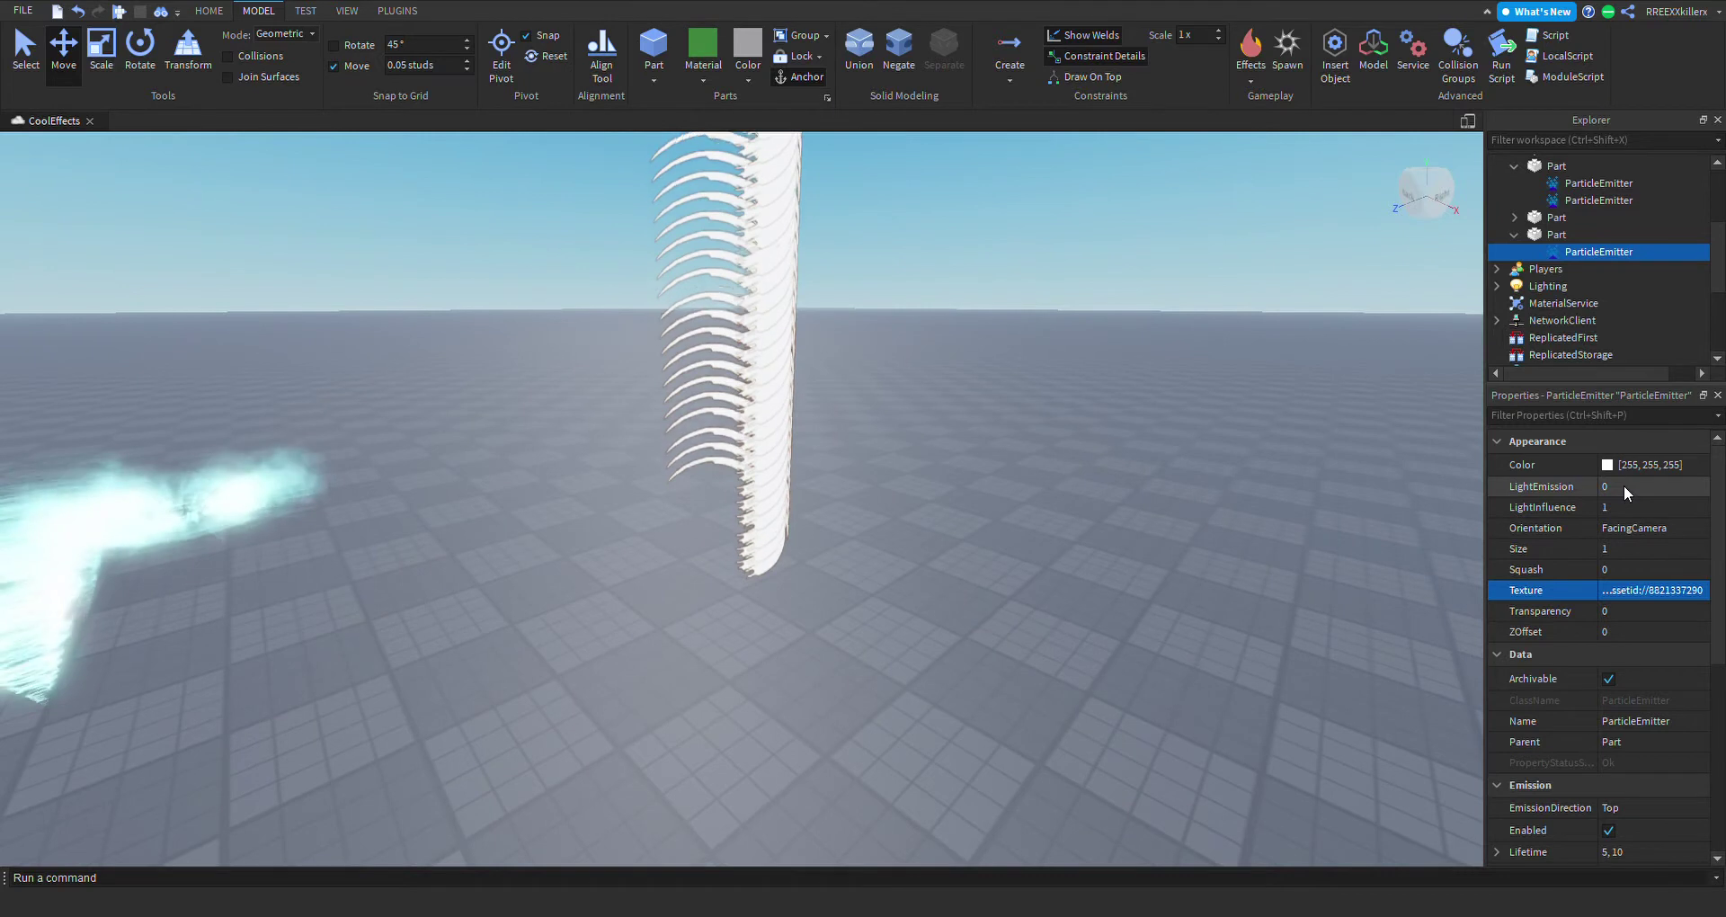
Set the new emitter's LightEmission to 1 and view the glowing particles.
left_click(1624, 485)
type("1")
right_click_drag(1027, 452, 1027, 454)
key("w")
key("s")
key("w")
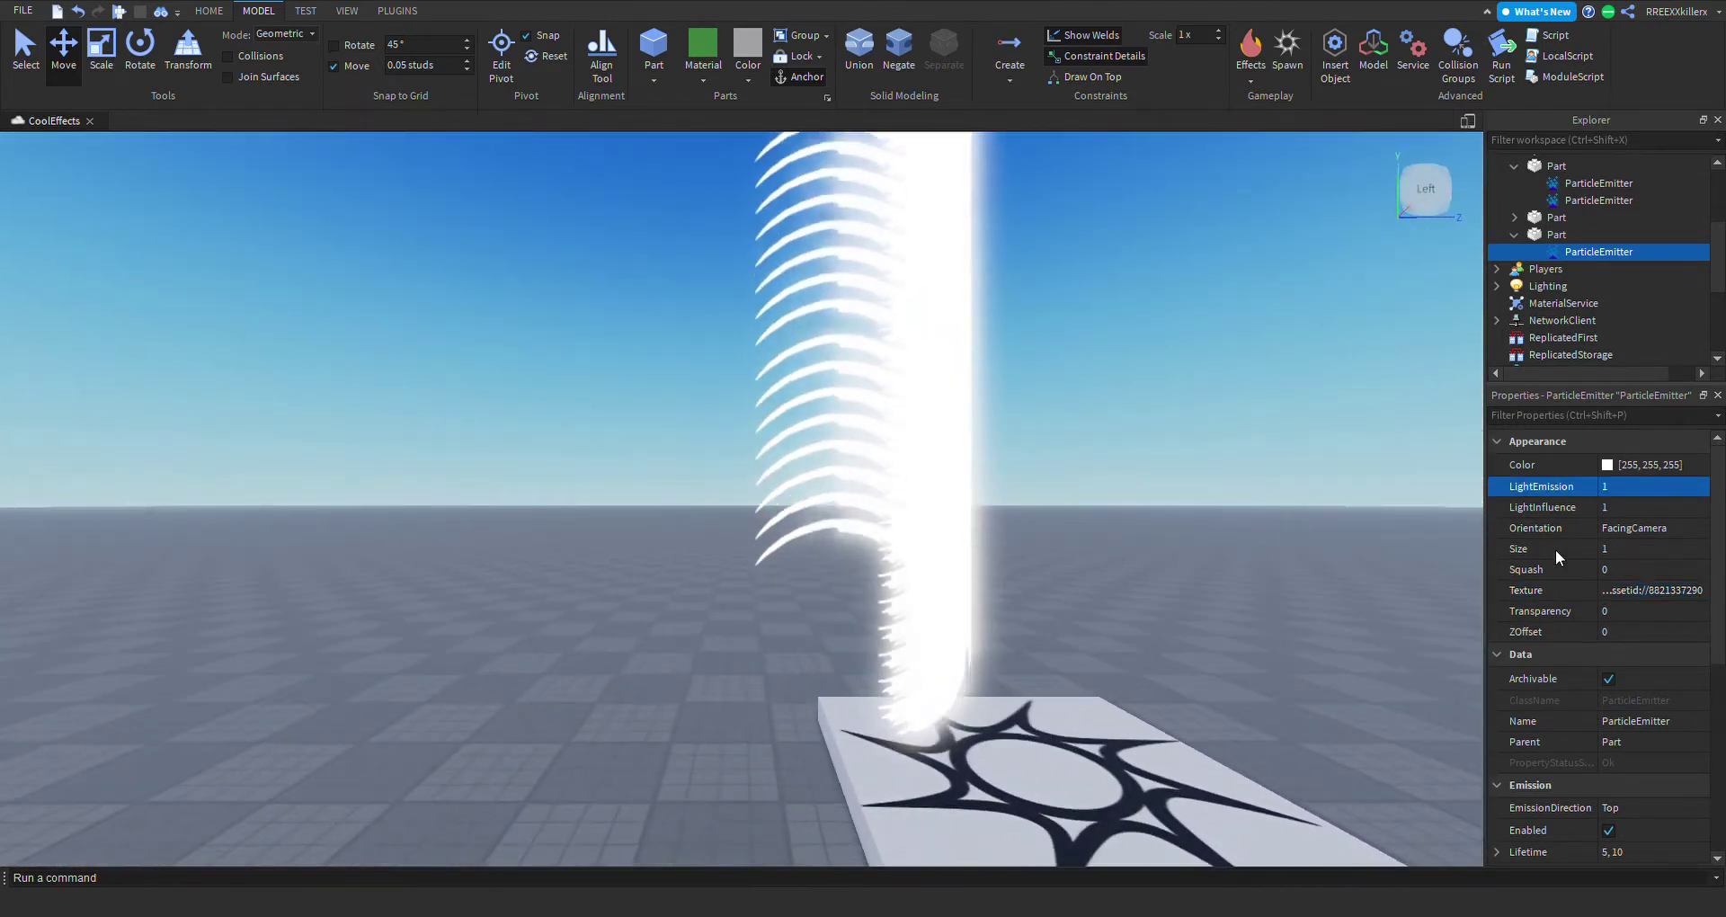
Set the new emitter's Color to light yellow 255, 255, 127 and view the tinted particles.
left_click(1609, 465)
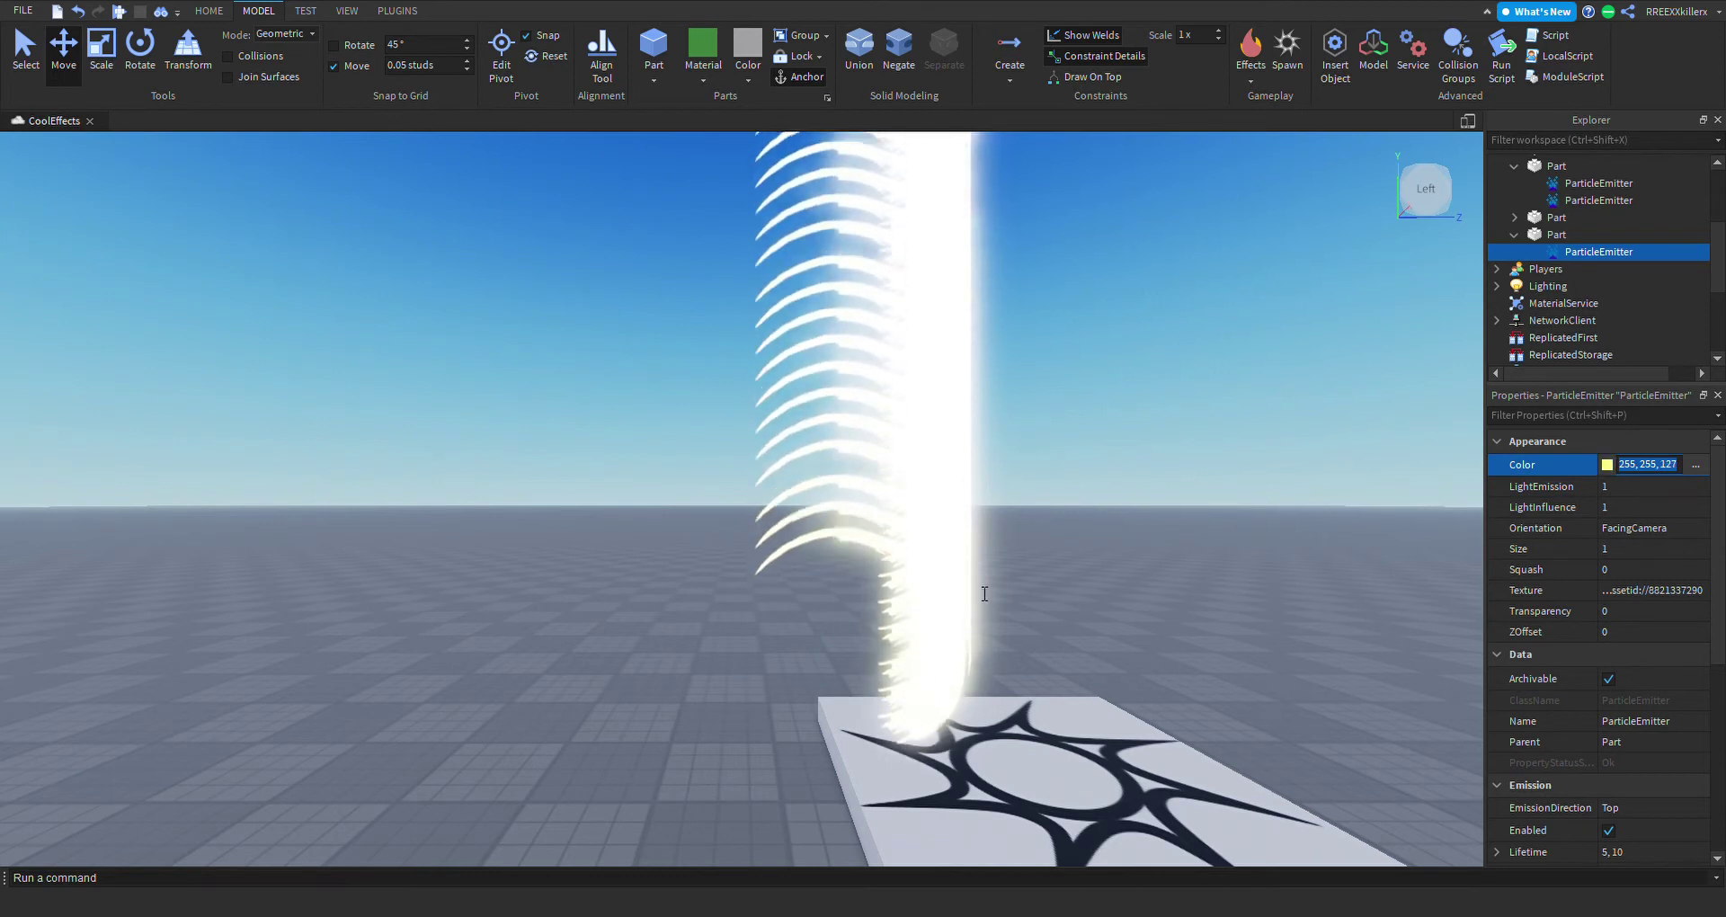
key("Return")
key("a")
right_click_drag(1045, 553, 1052, 558)
key("s")
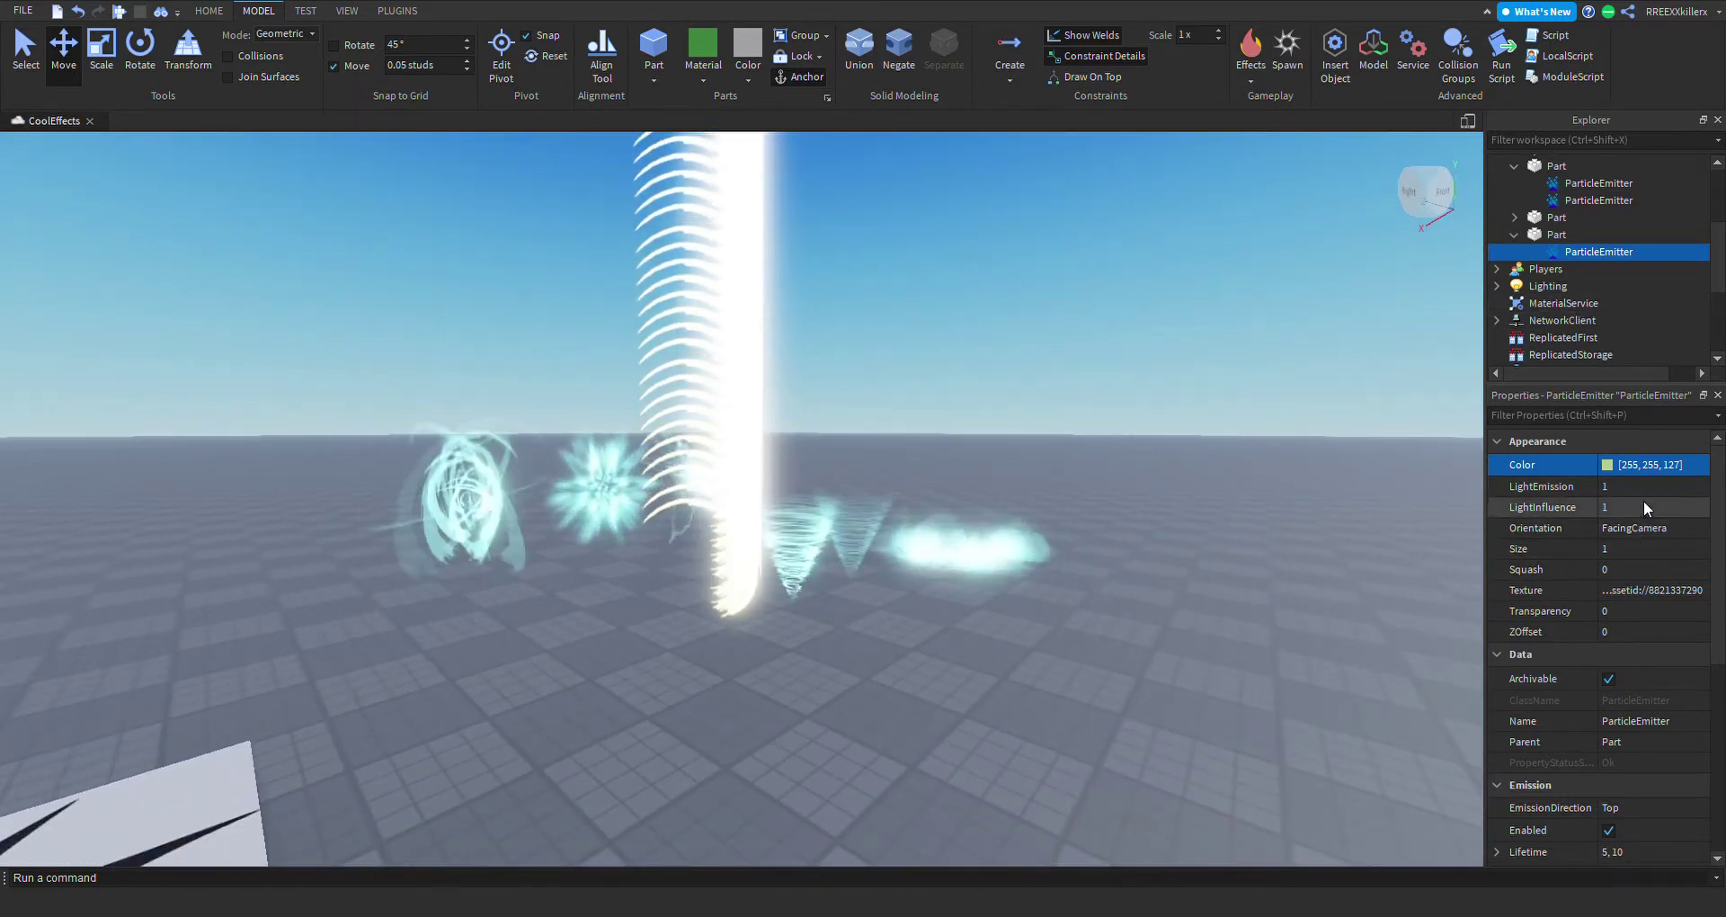
Set the new emitter's LightInfluence to 0 and its Brightness to 3.335.
left_click(1644, 503)
left_click_drag(1705, 509, 1637, 502)
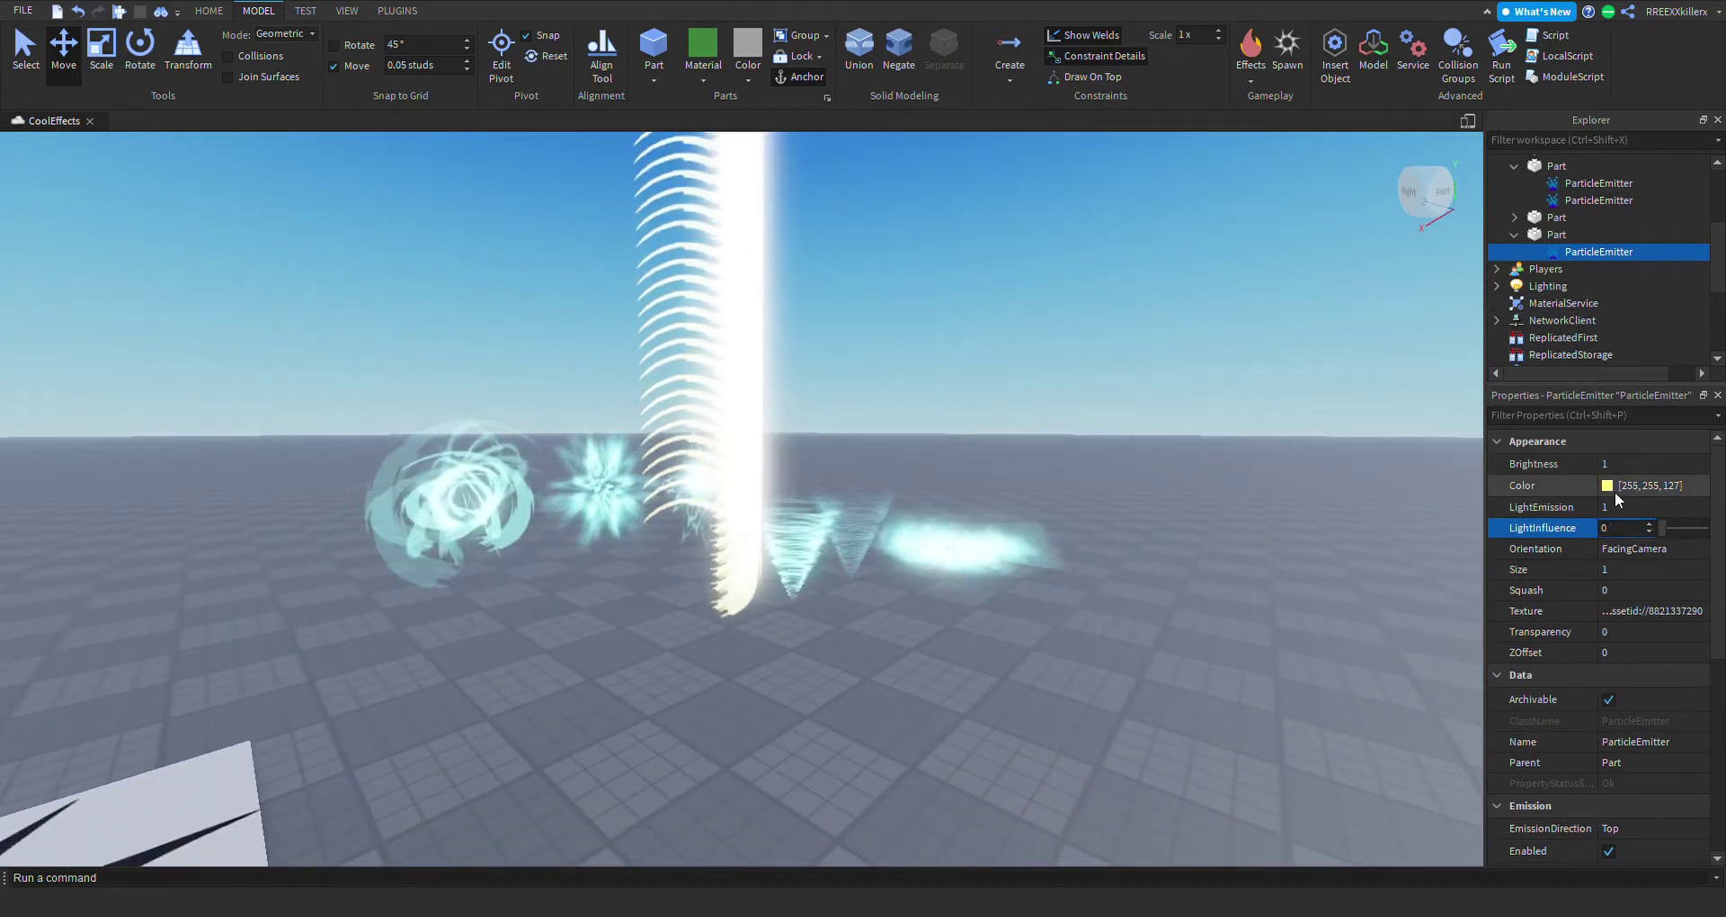
left_click(1647, 464)
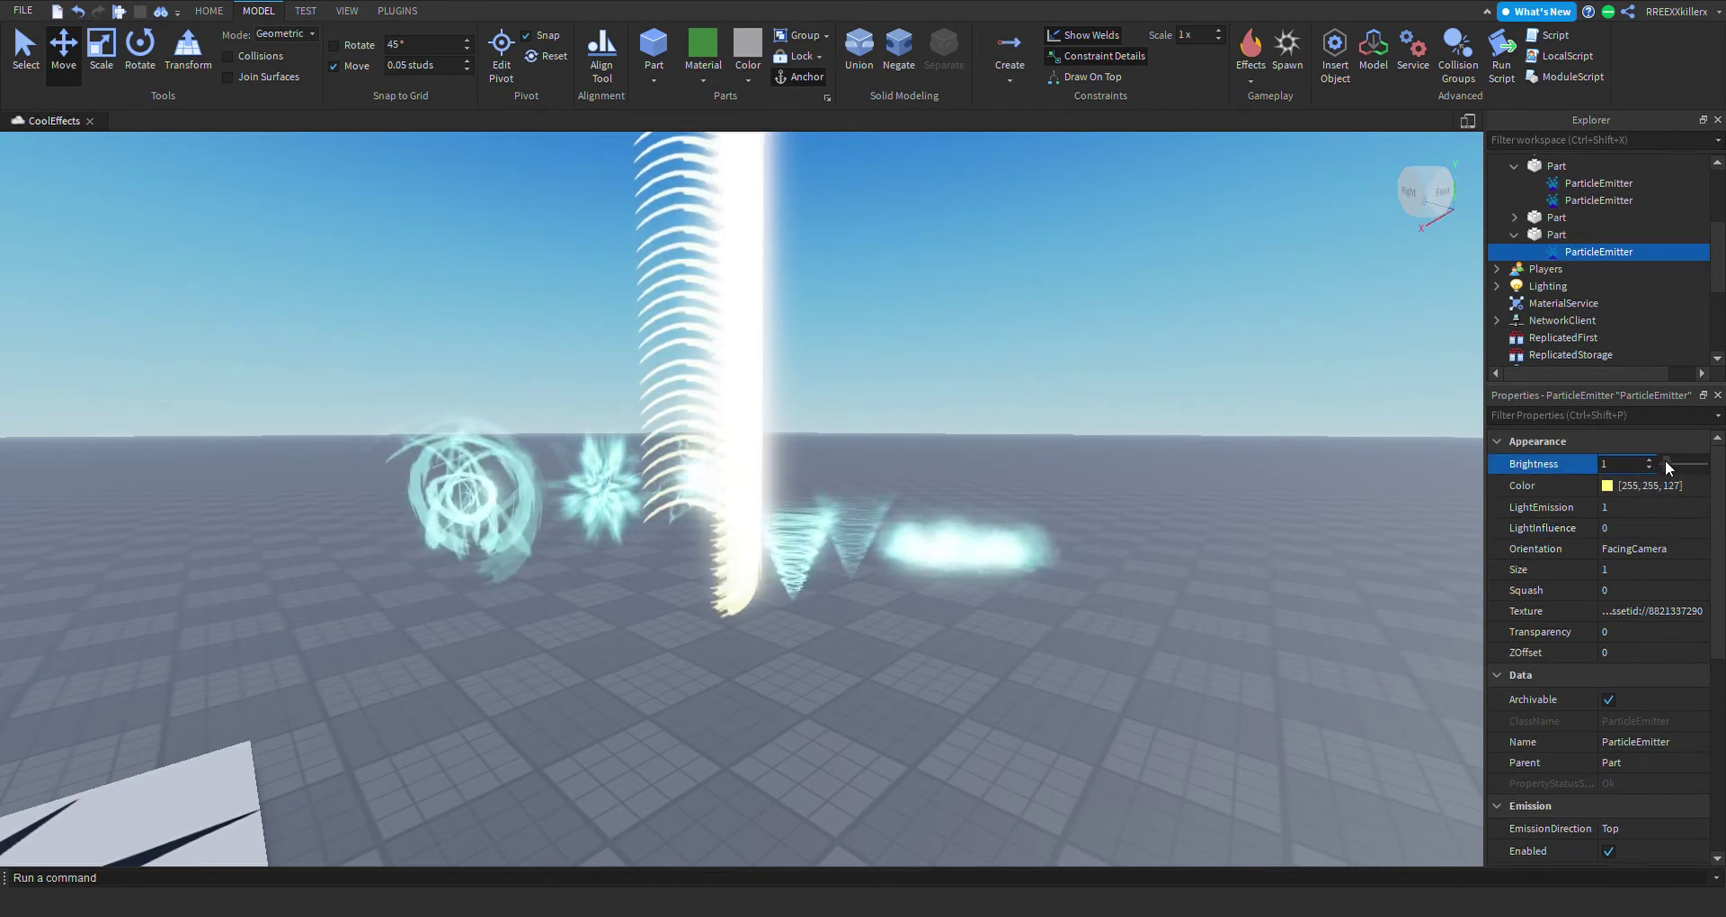
left_click_drag(1665, 460, 1693, 461)
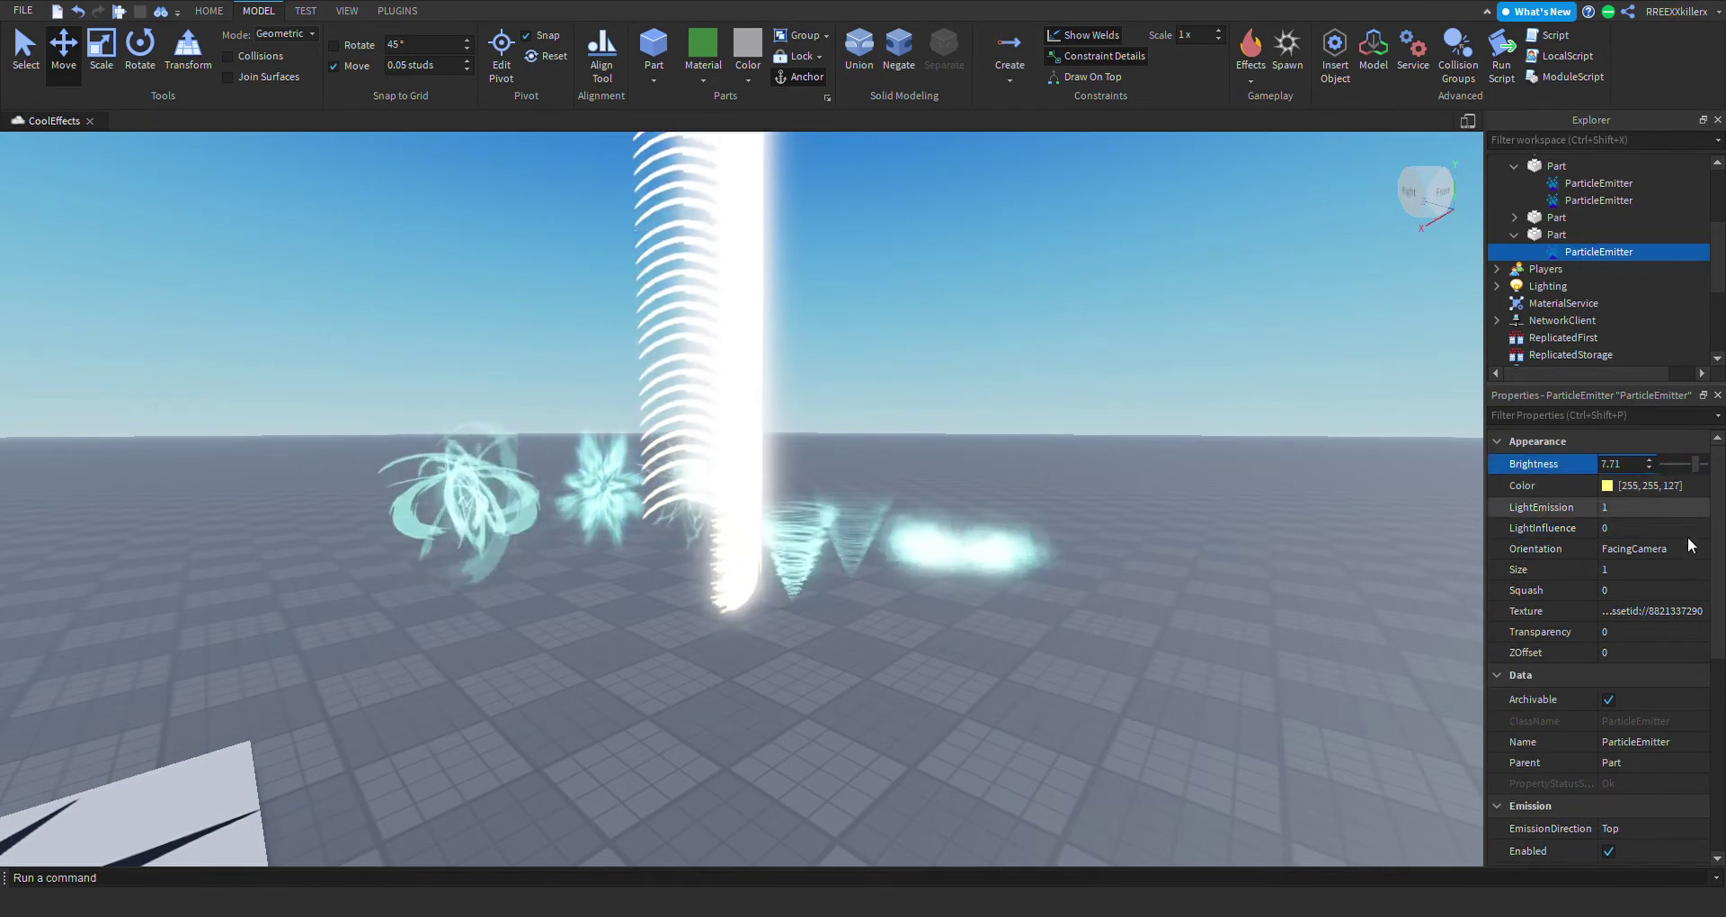
left_click_drag(1683, 461, 1674, 462)
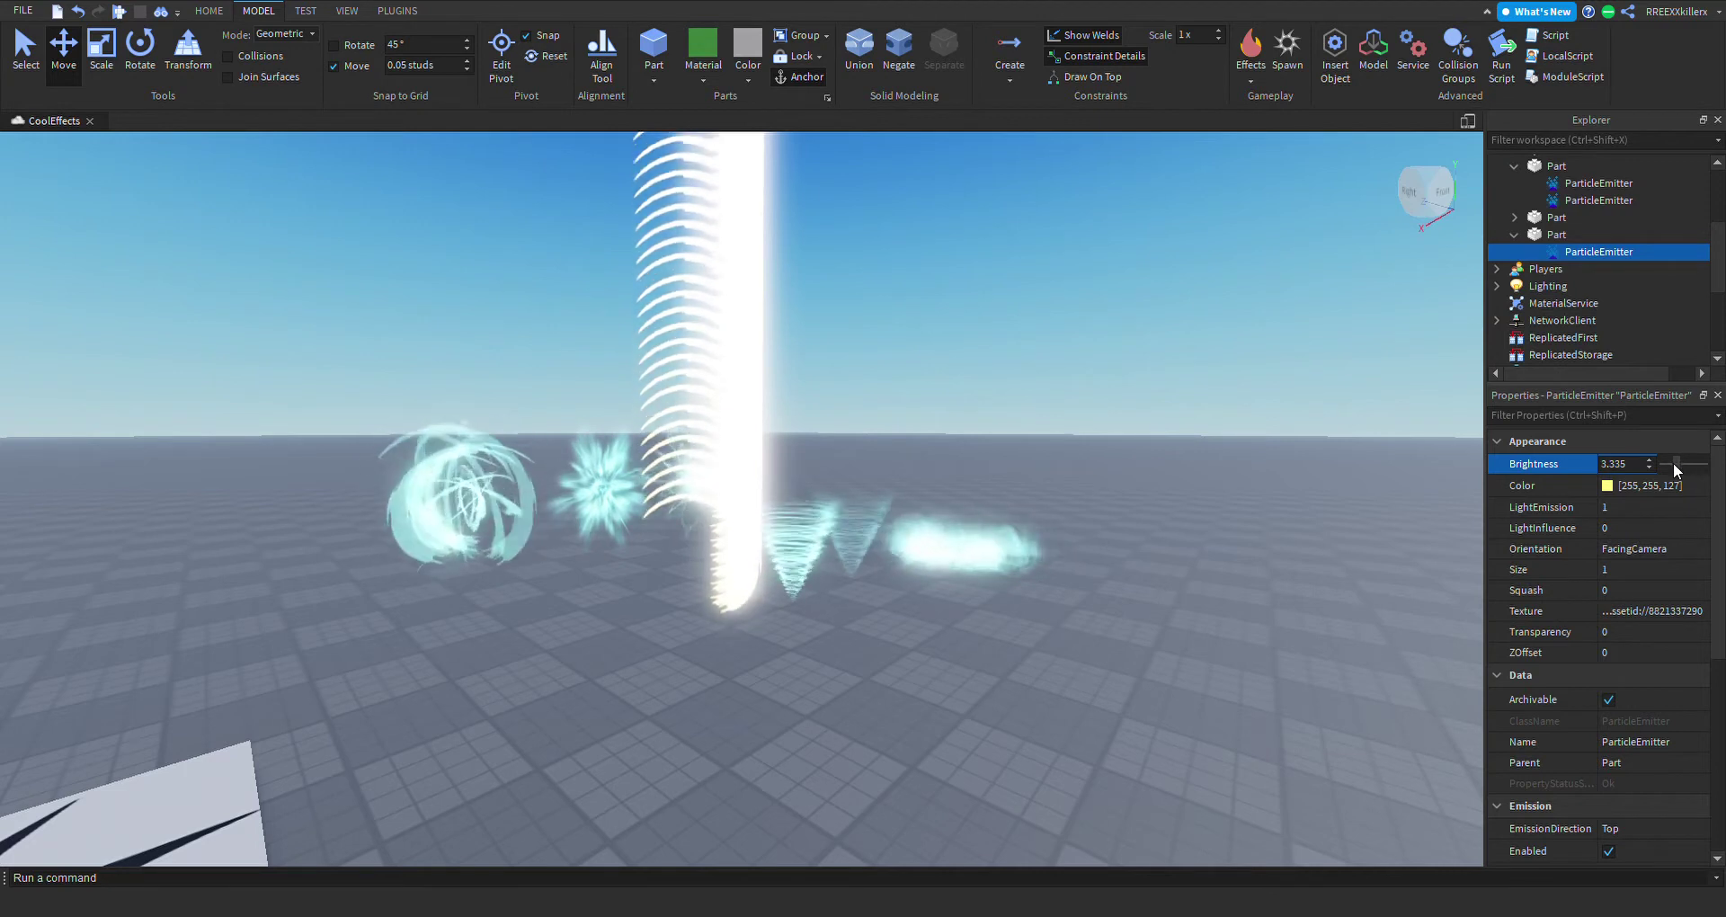
Set the new emitter's Orientation to VelocityPerpendicular.
left_click(1617, 545)
right_click_drag(903, 465, 898, 466)
key("w")
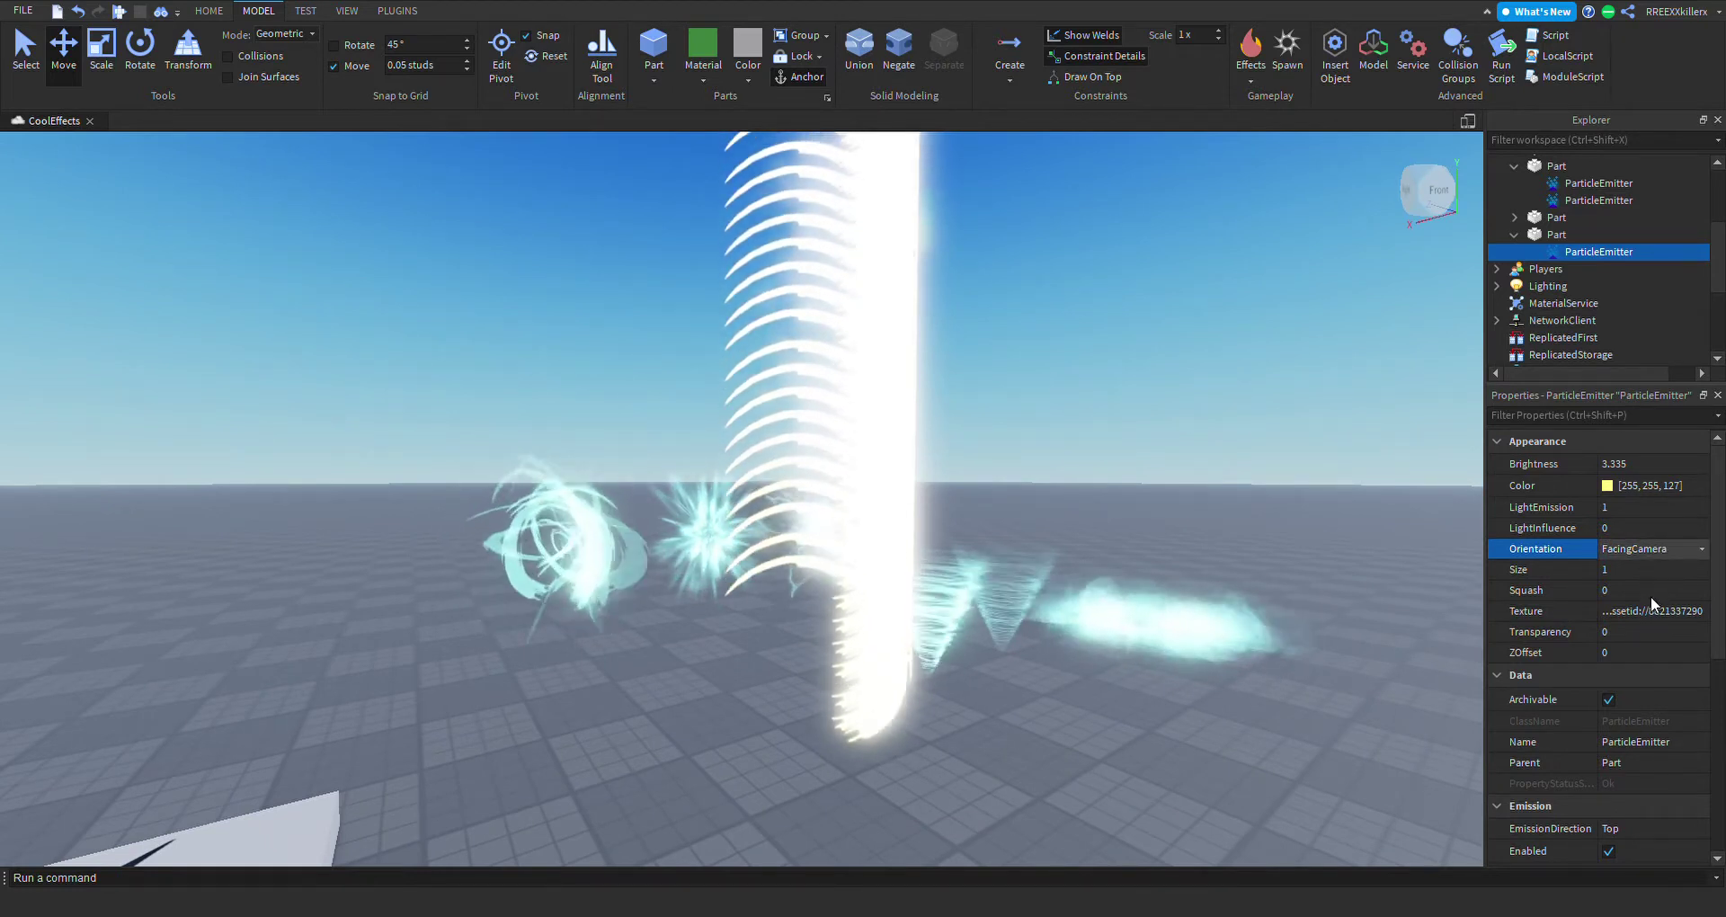
left_click(1650, 609)
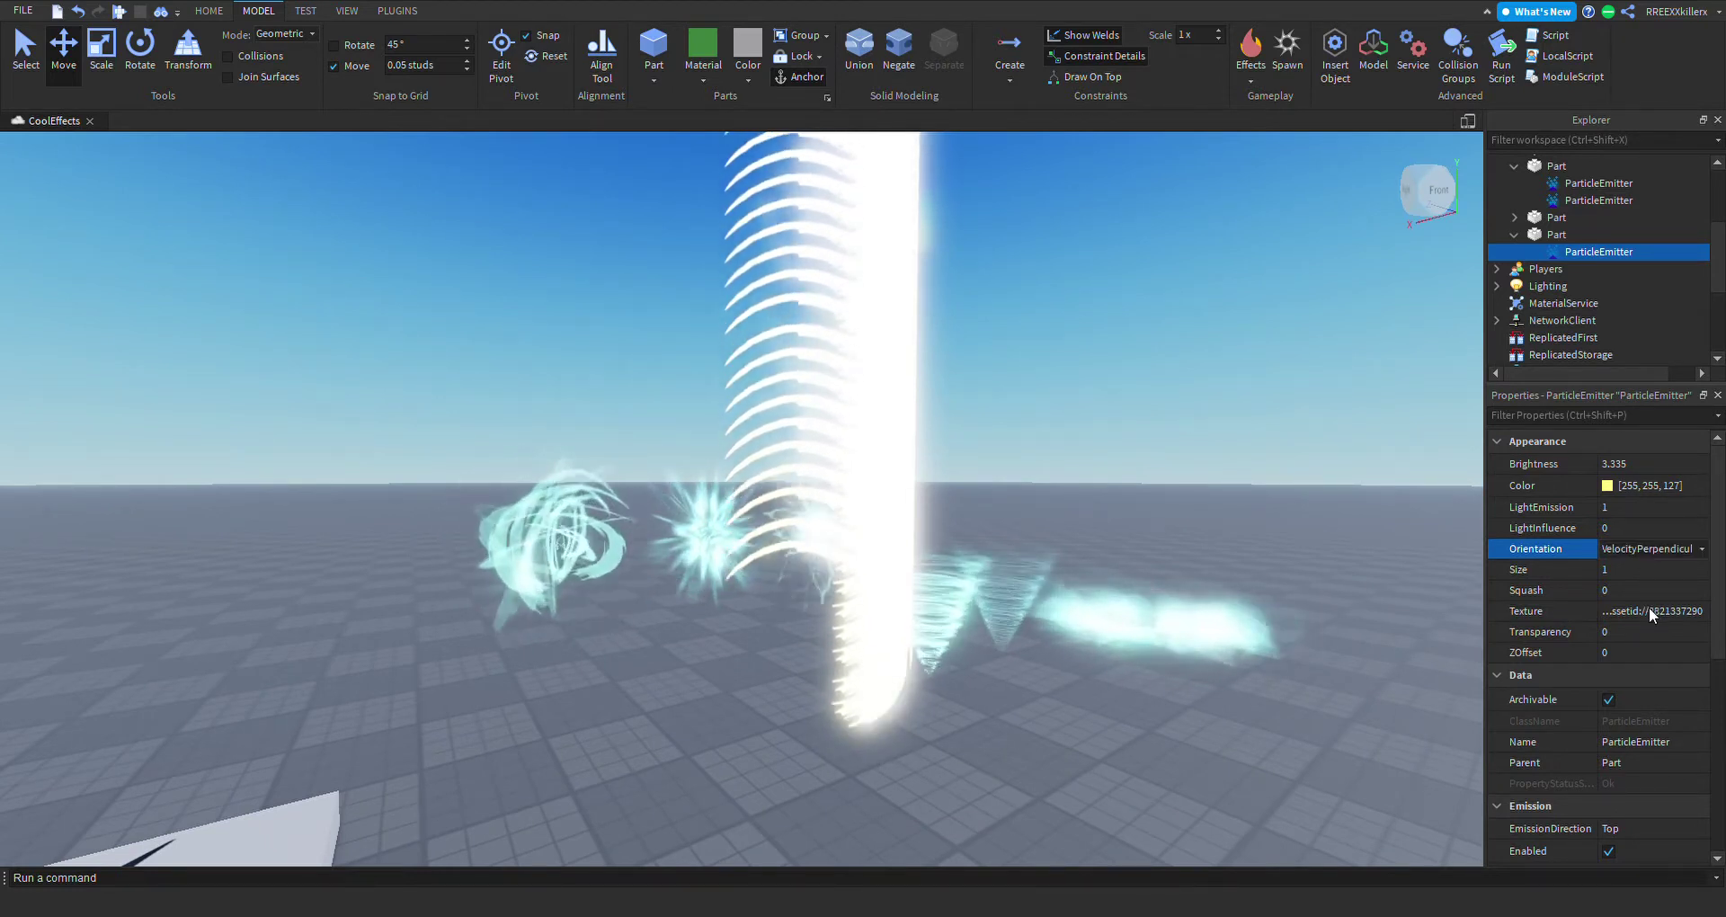
Set the new emitter's SpreadAngle to 360 on both X and Y.
left_click_drag(1716, 612, 1711, 662)
scroll(1713, 668, "down", 8)
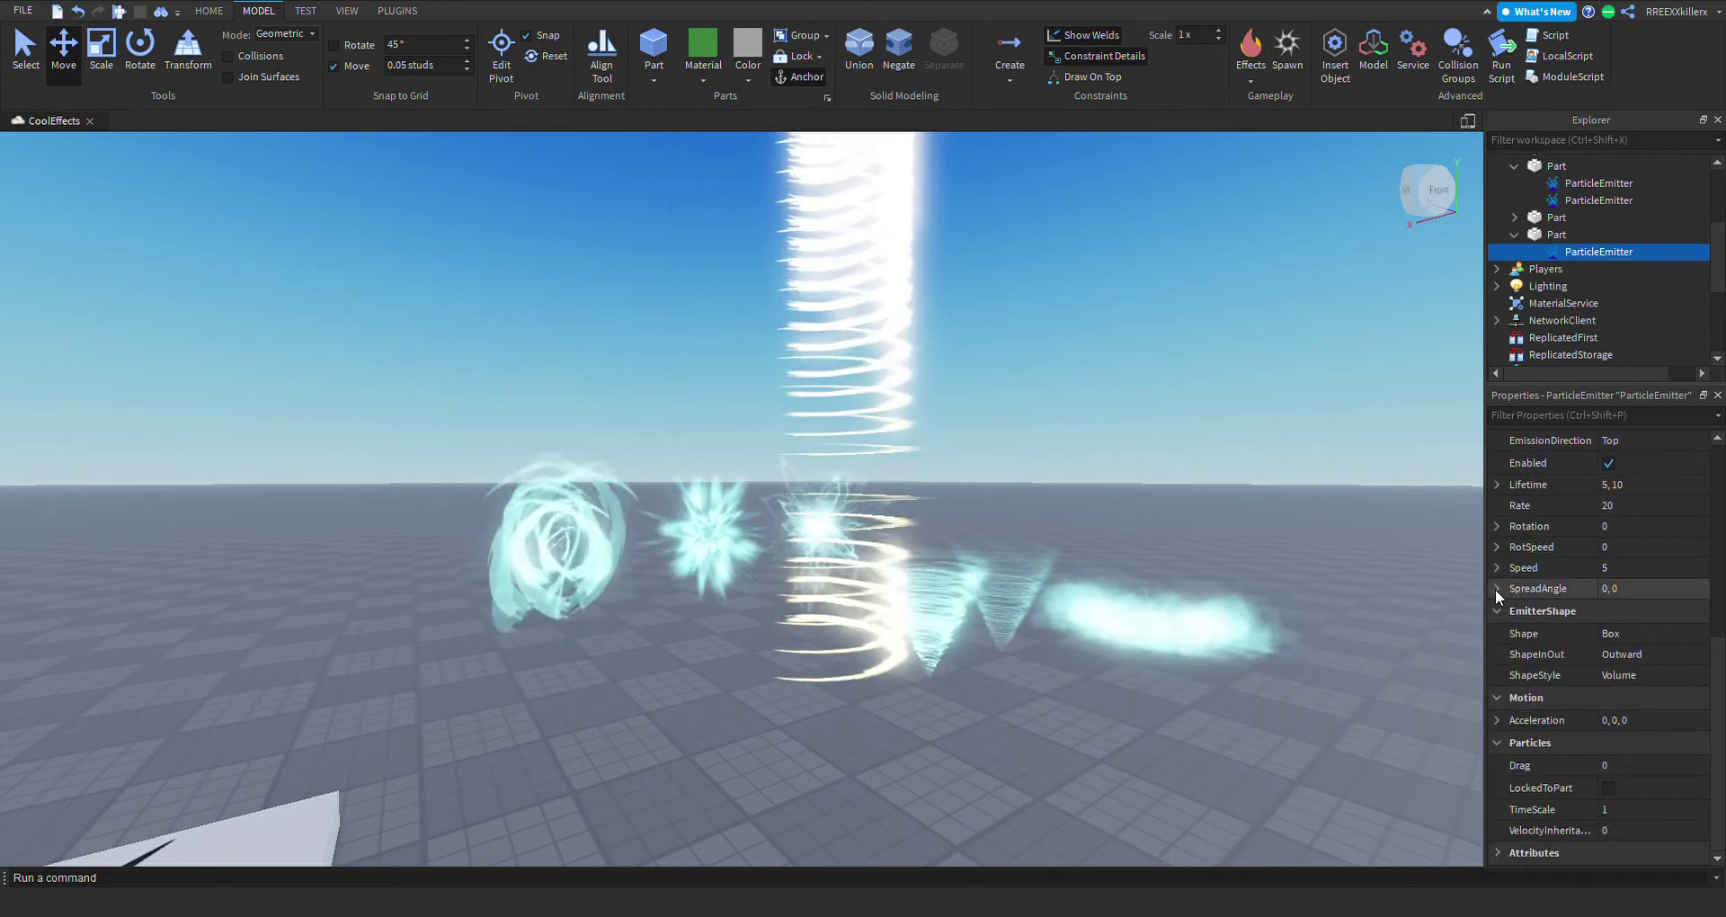
left_click(1497, 590)
left_click(1632, 610)
type("360")
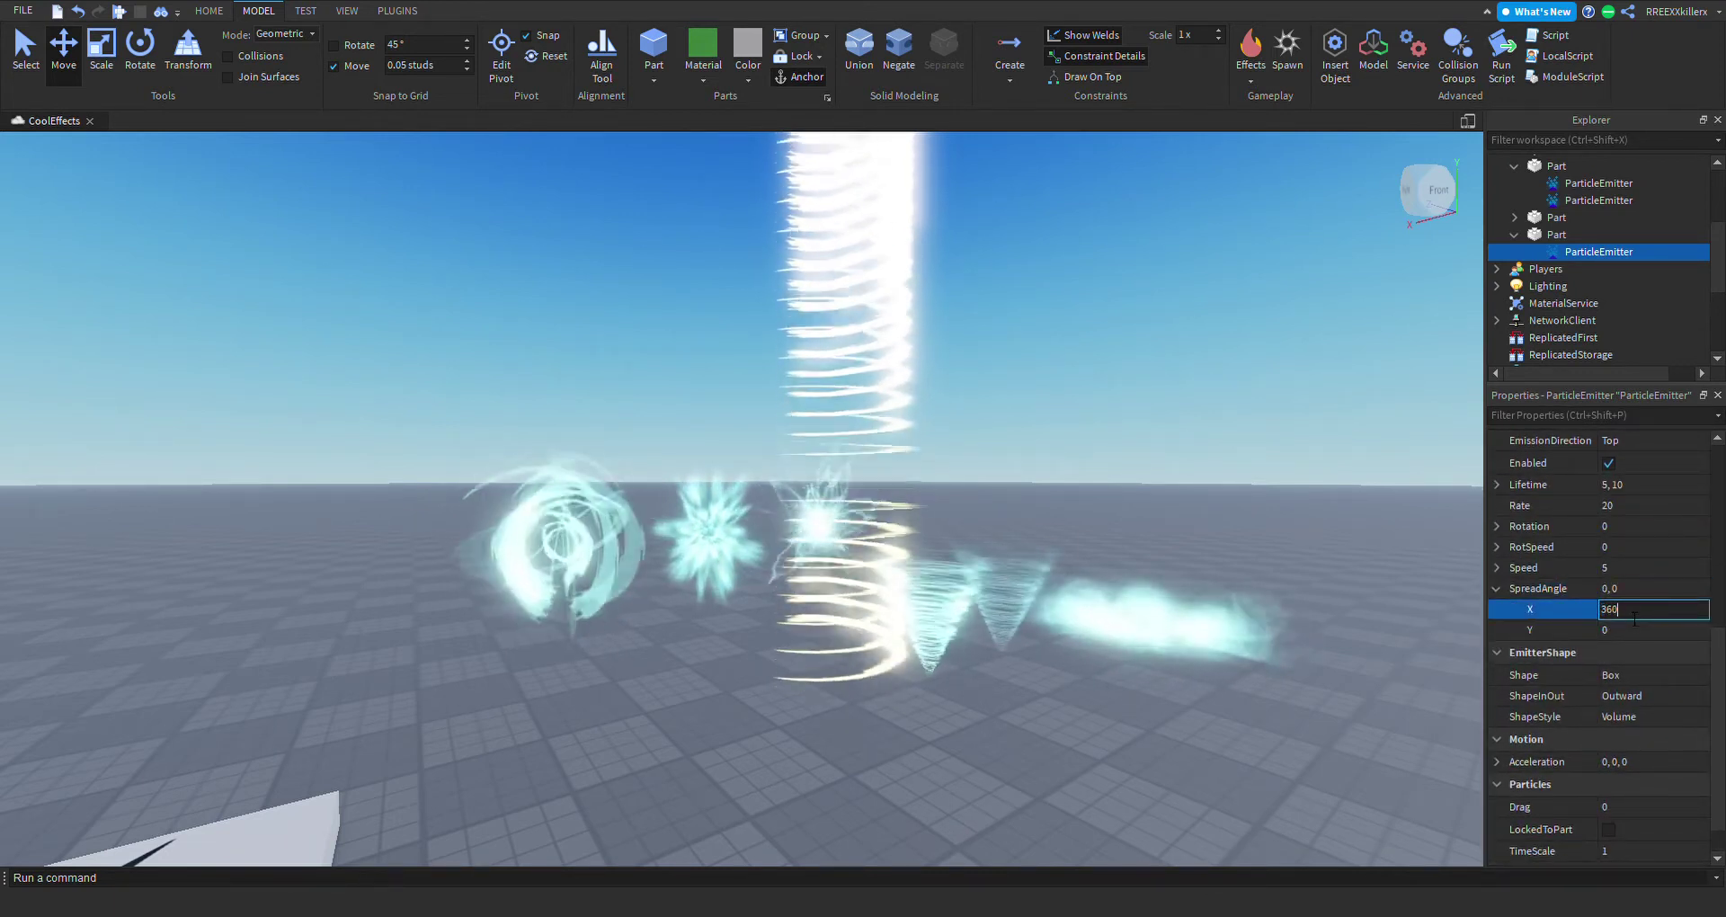
left_click(1618, 632)
type("360")
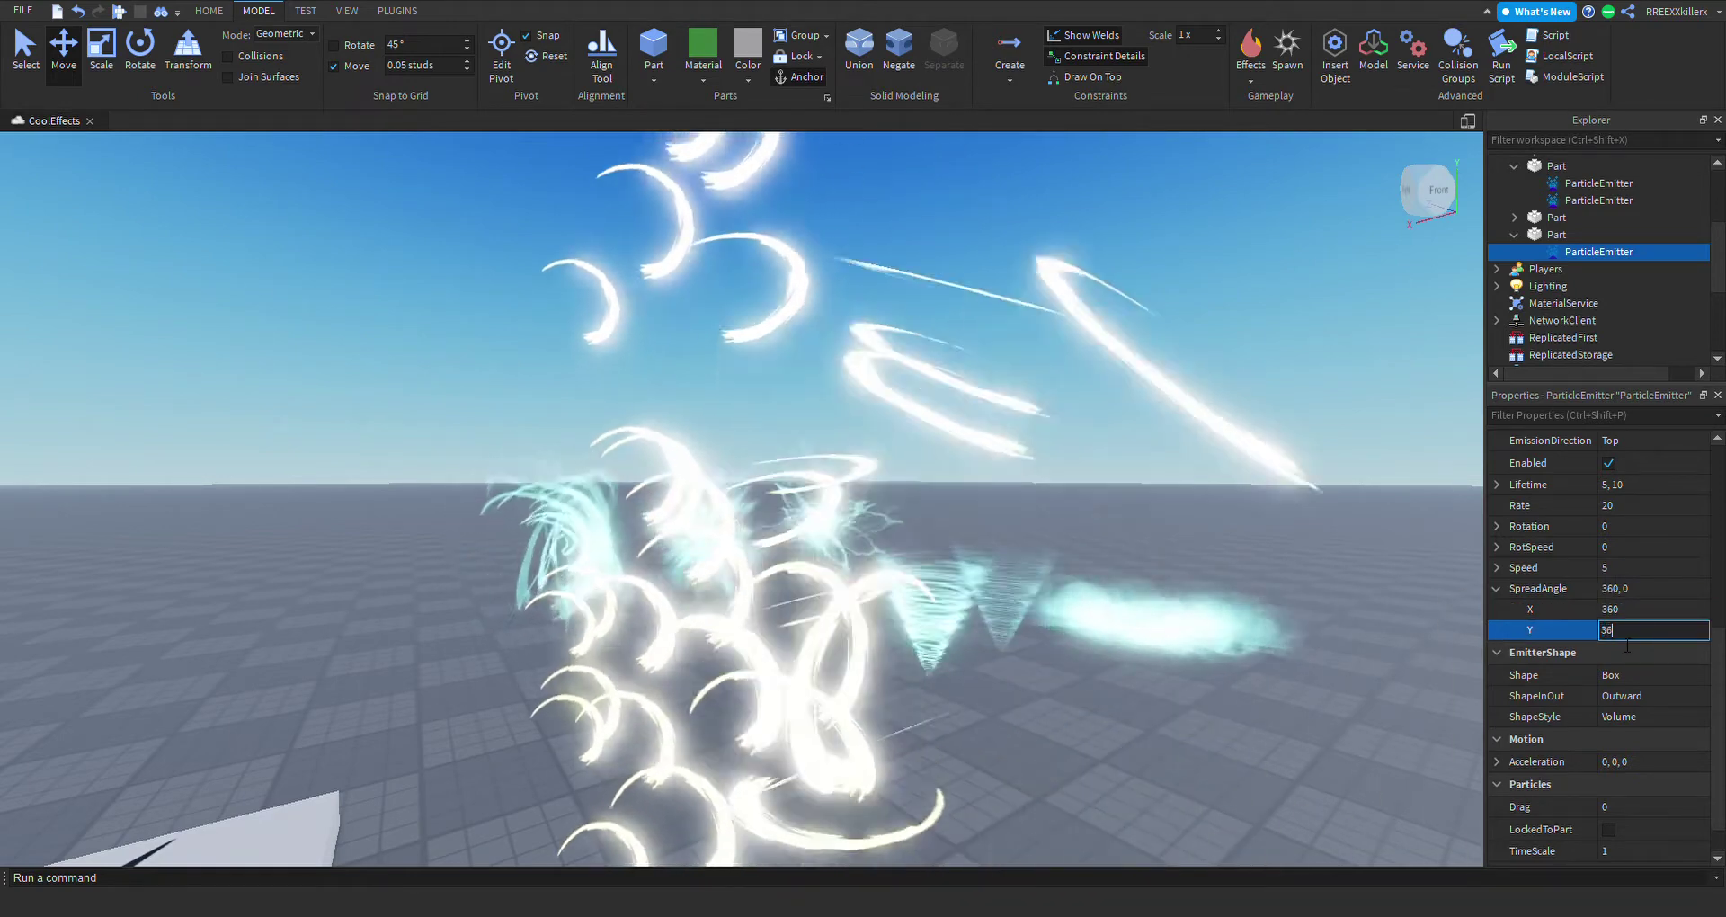
key("Return")
Try a Speed of 0.1 on the new emitter, reduce it to 0.05, and view the particle ball from several sides.
left_click(1618, 570)
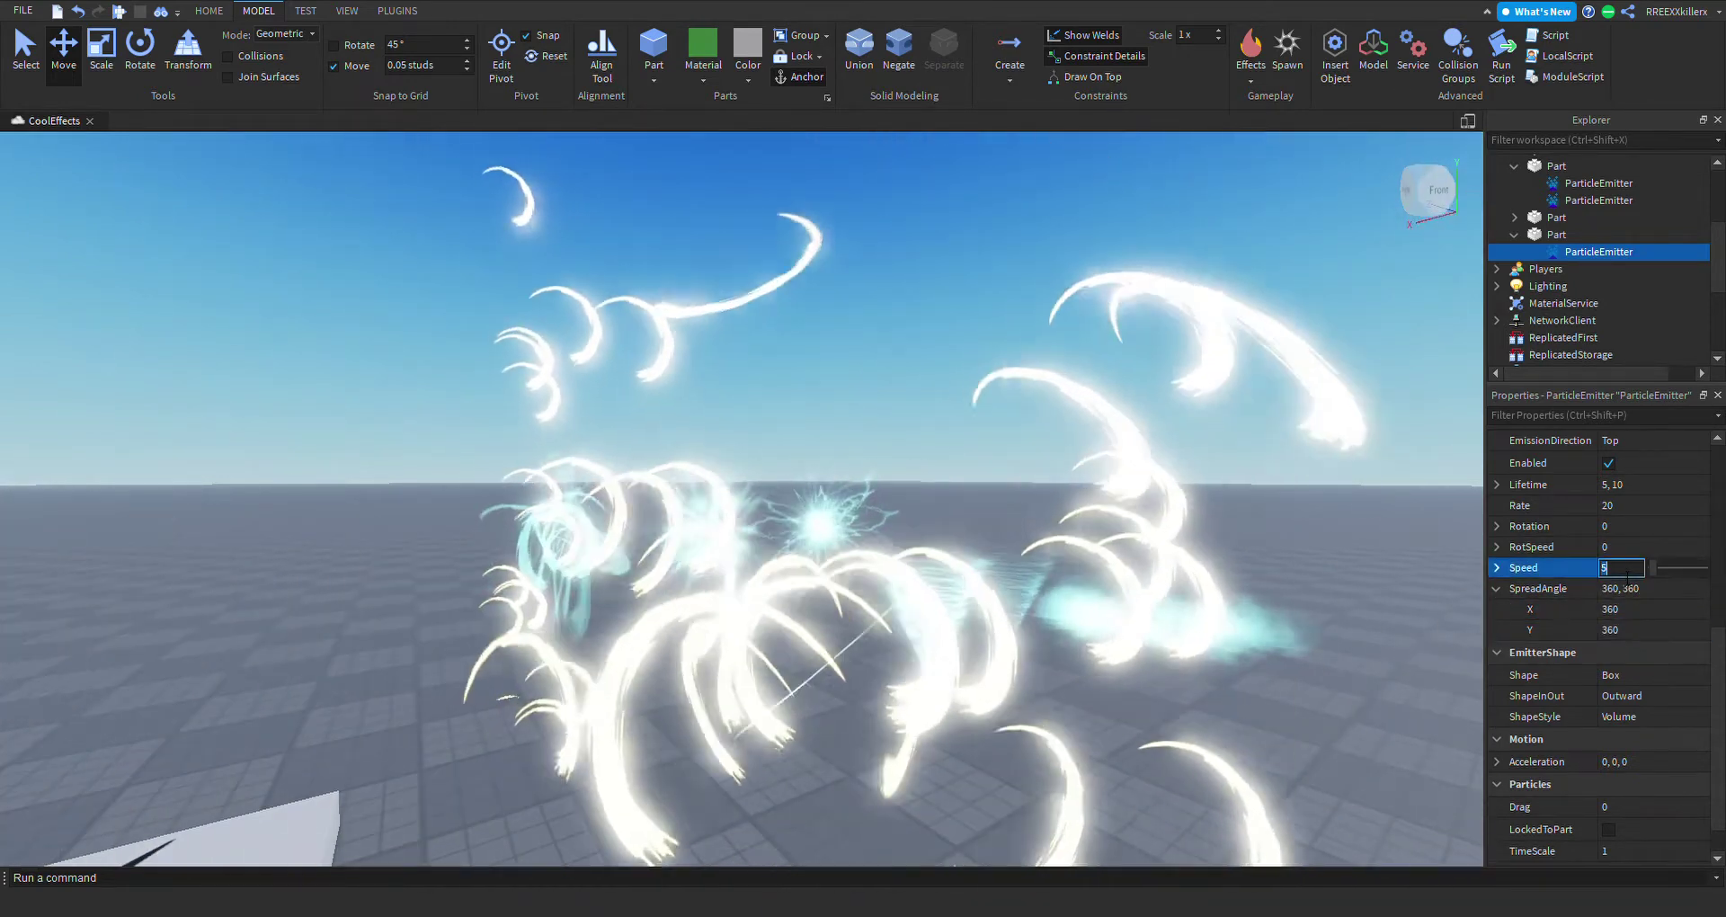
type("0,")
type("1")
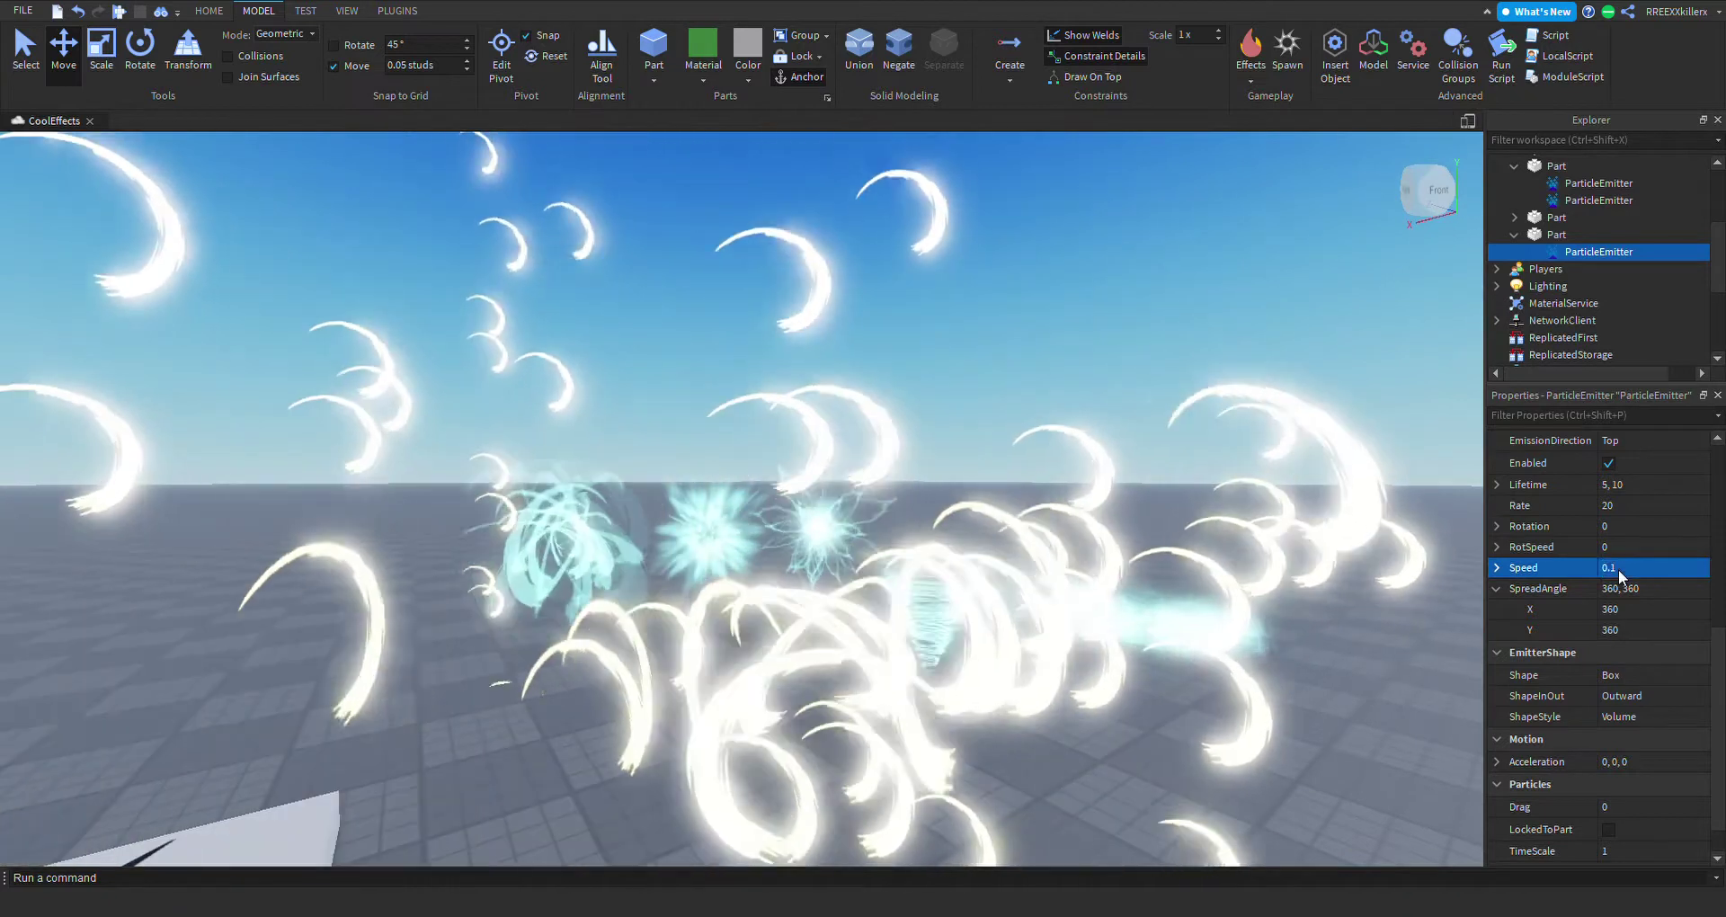
key("BackSpace")
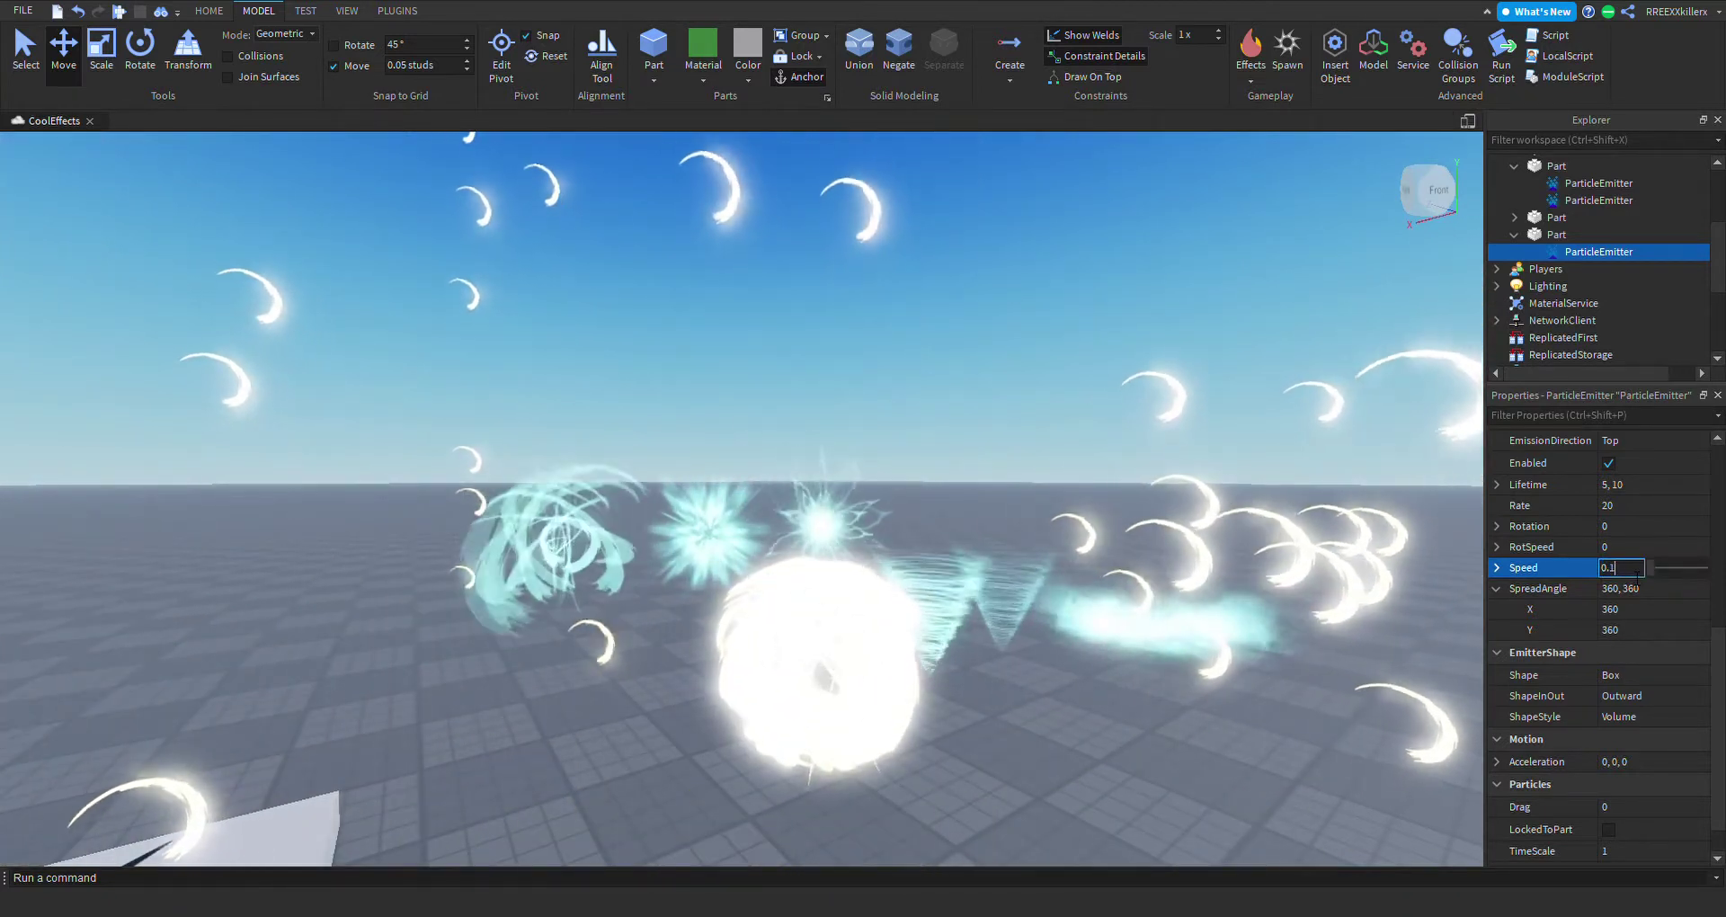
type("05")
key("Return")
right_click_drag(860, 486, 860, 489)
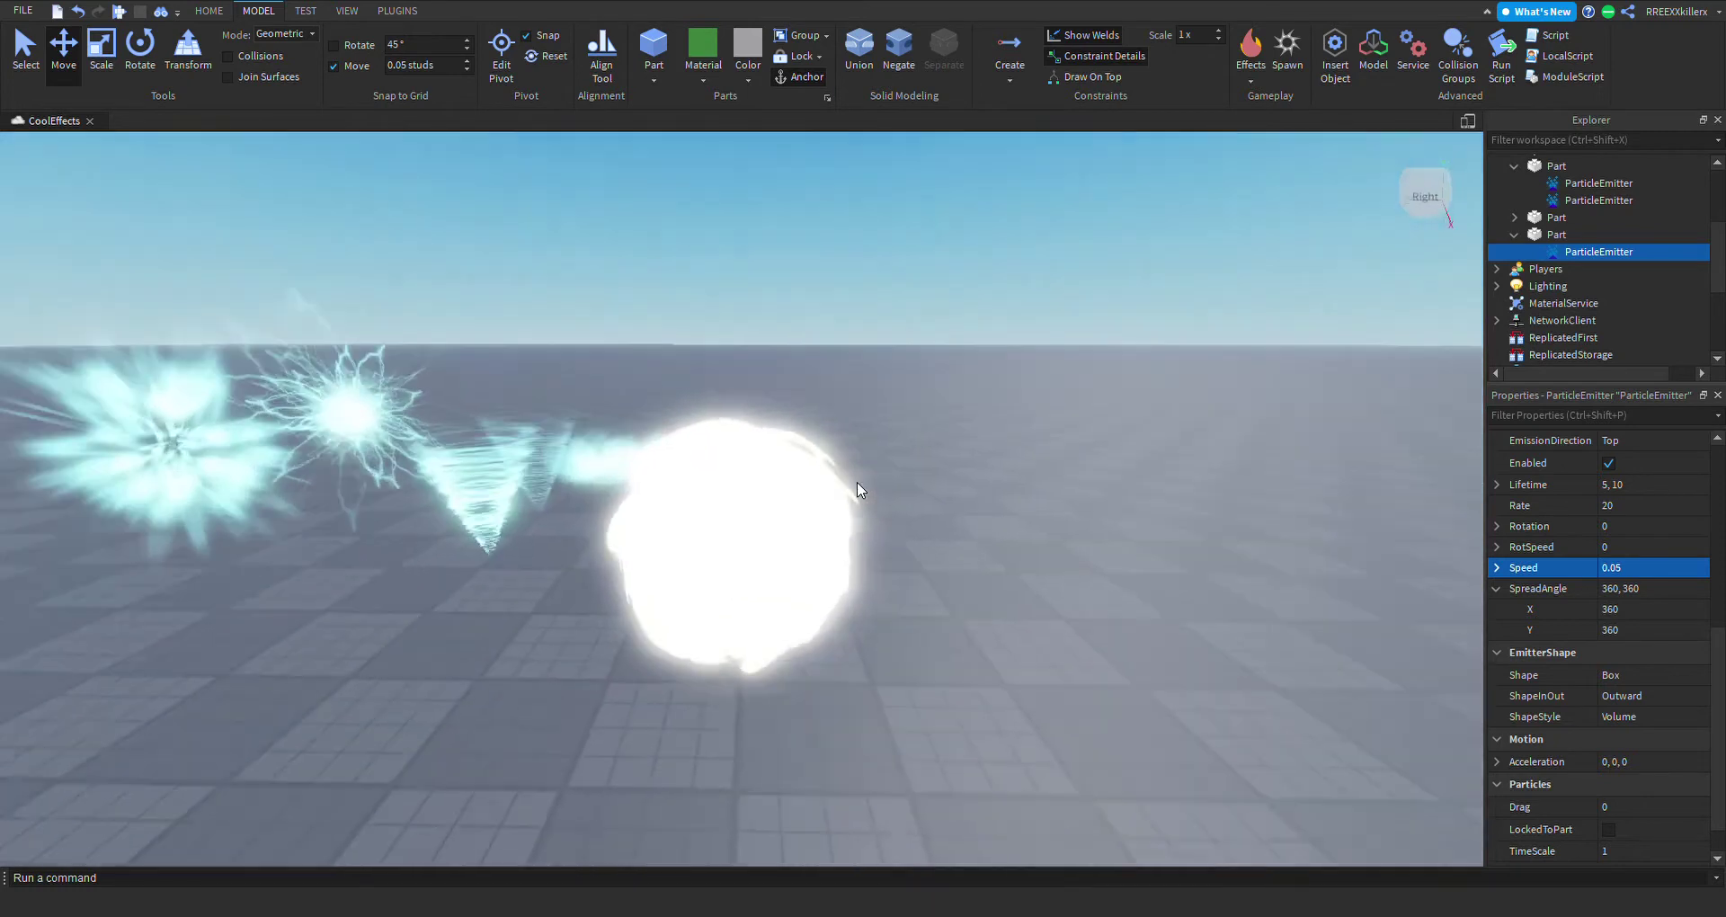
key("w")
scroll(1270, 558, "down", 4)
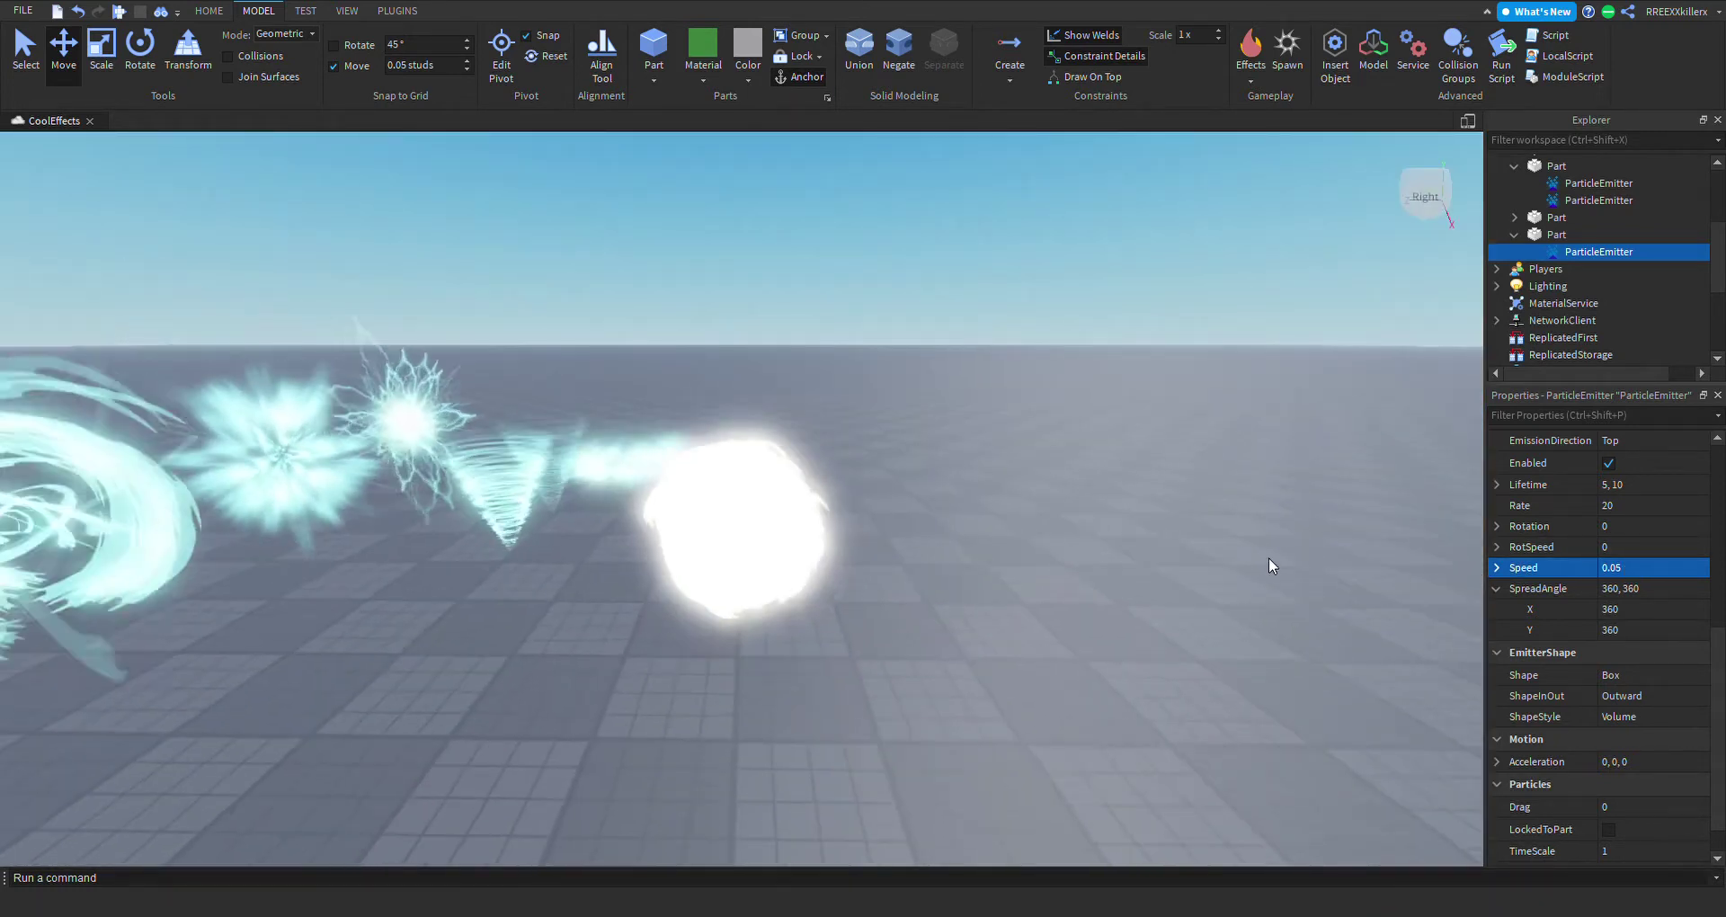
scroll(1277, 540, "up", 2)
right_click_drag(1111, 449, 1107, 464)
key("a")
scroll(1090, 458, "up", 2)
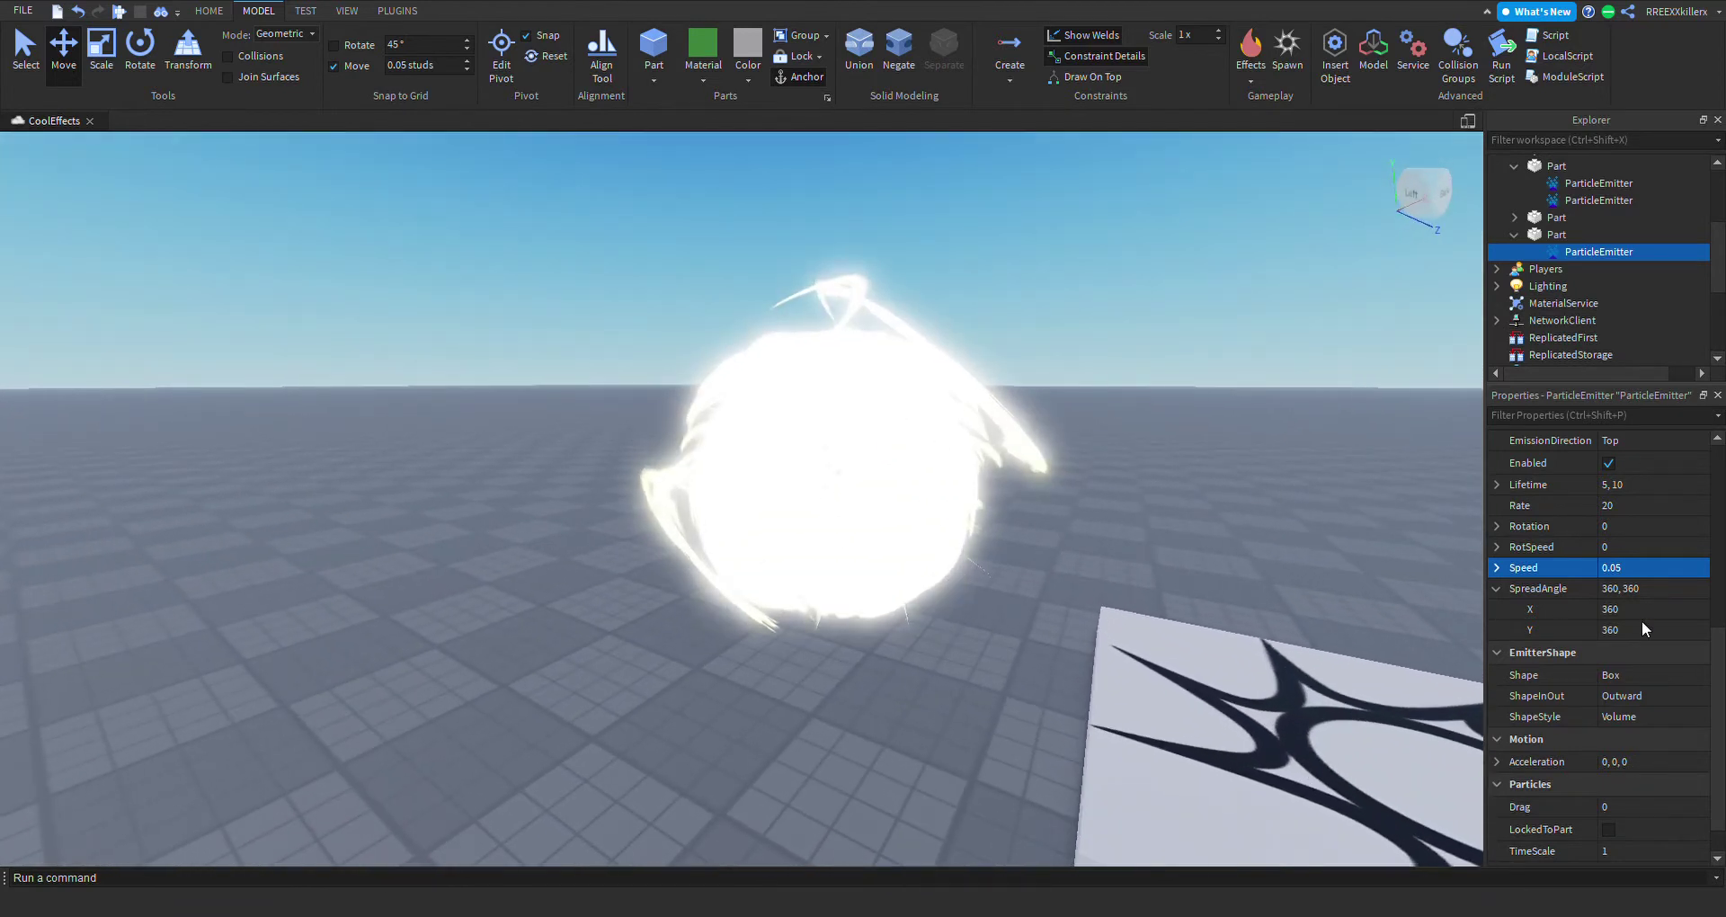
Change the new emitter's Transparency to a sequence rising from 0 at the start to 1 at time 1.
scroll(1675, 638, "up", 6)
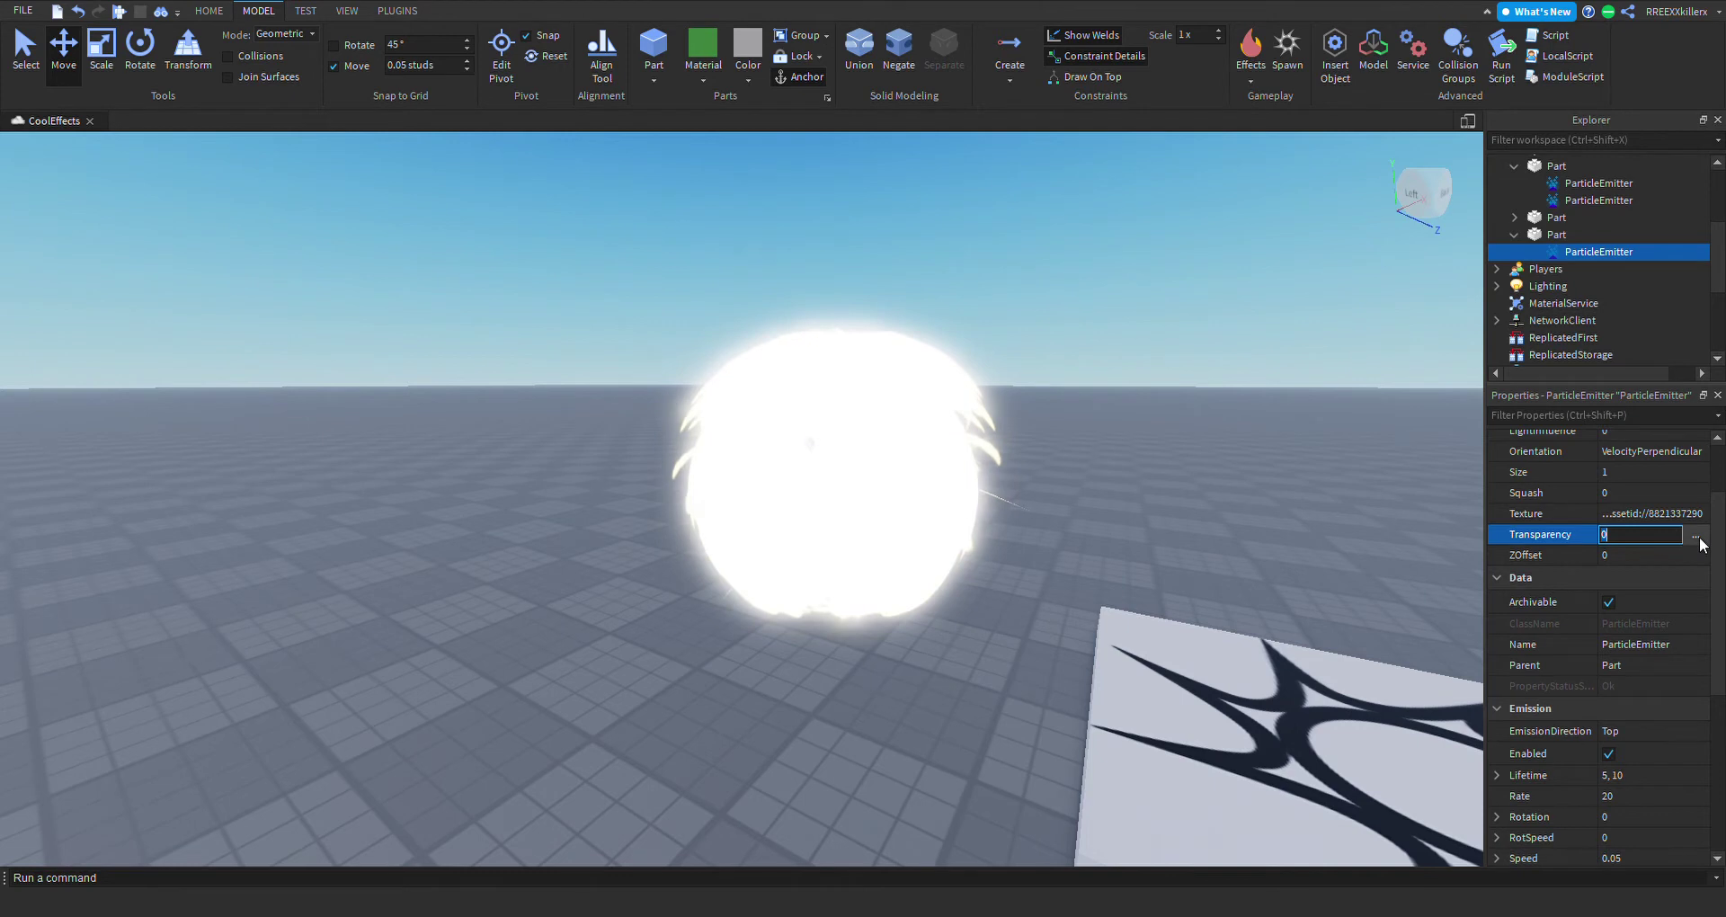
left_click(1697, 537)
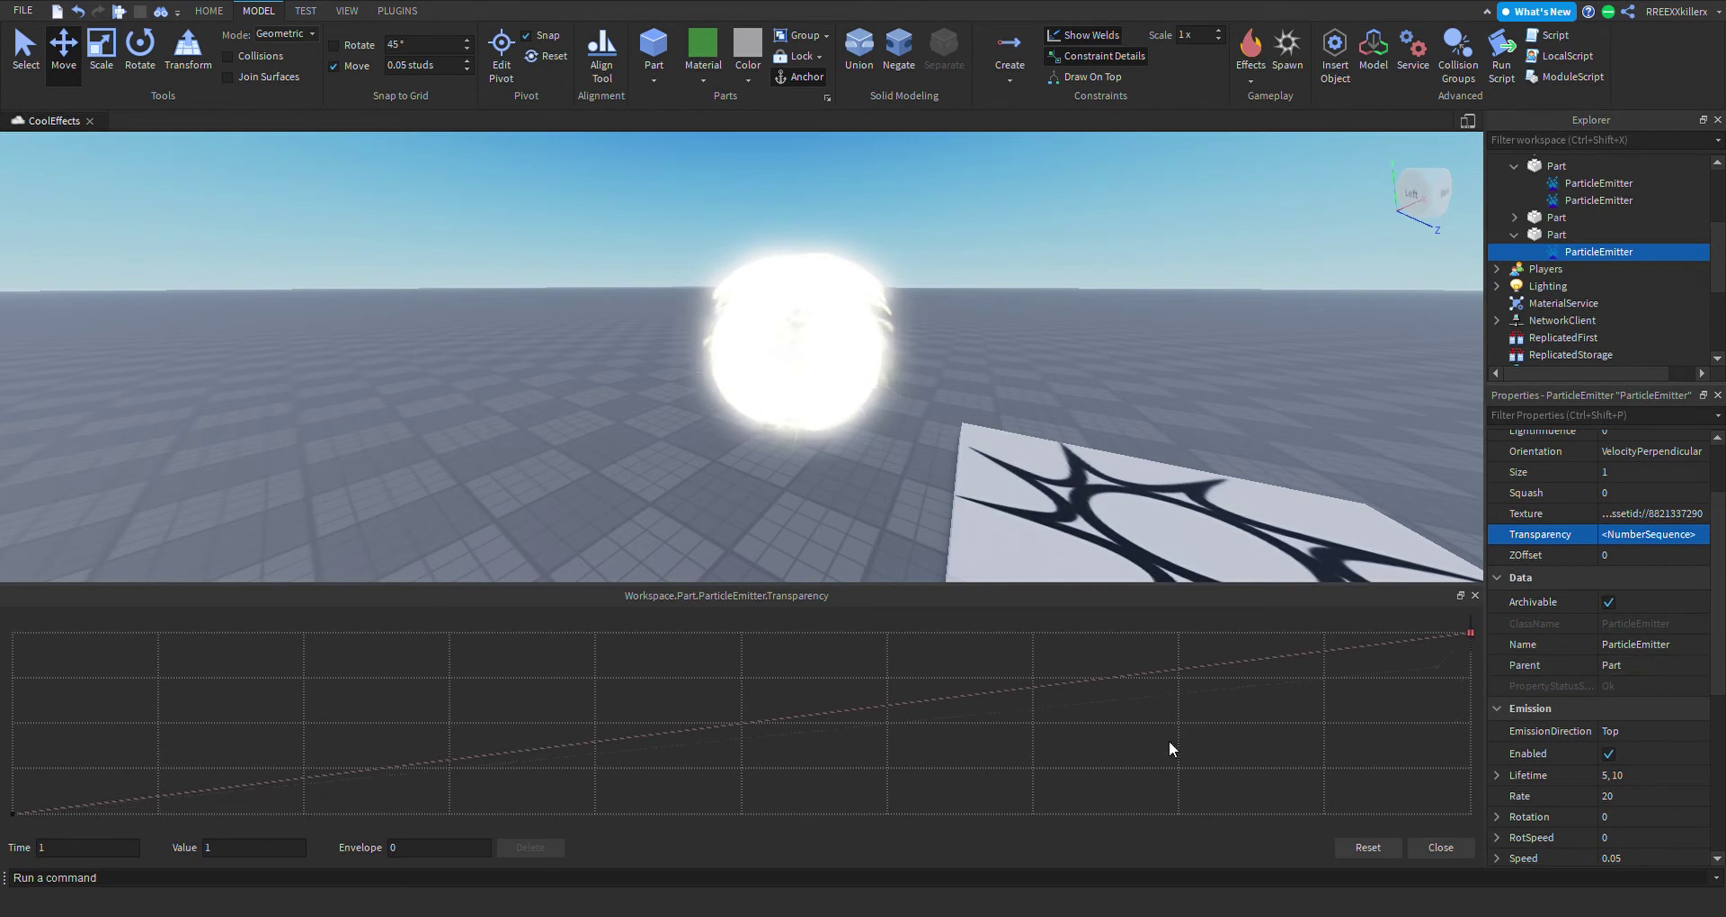
left_click(1443, 846)
right_click_drag(1284, 678, 1237, 656)
scroll(1237, 656, "down", 3)
scroll(1237, 657, "up", 3)
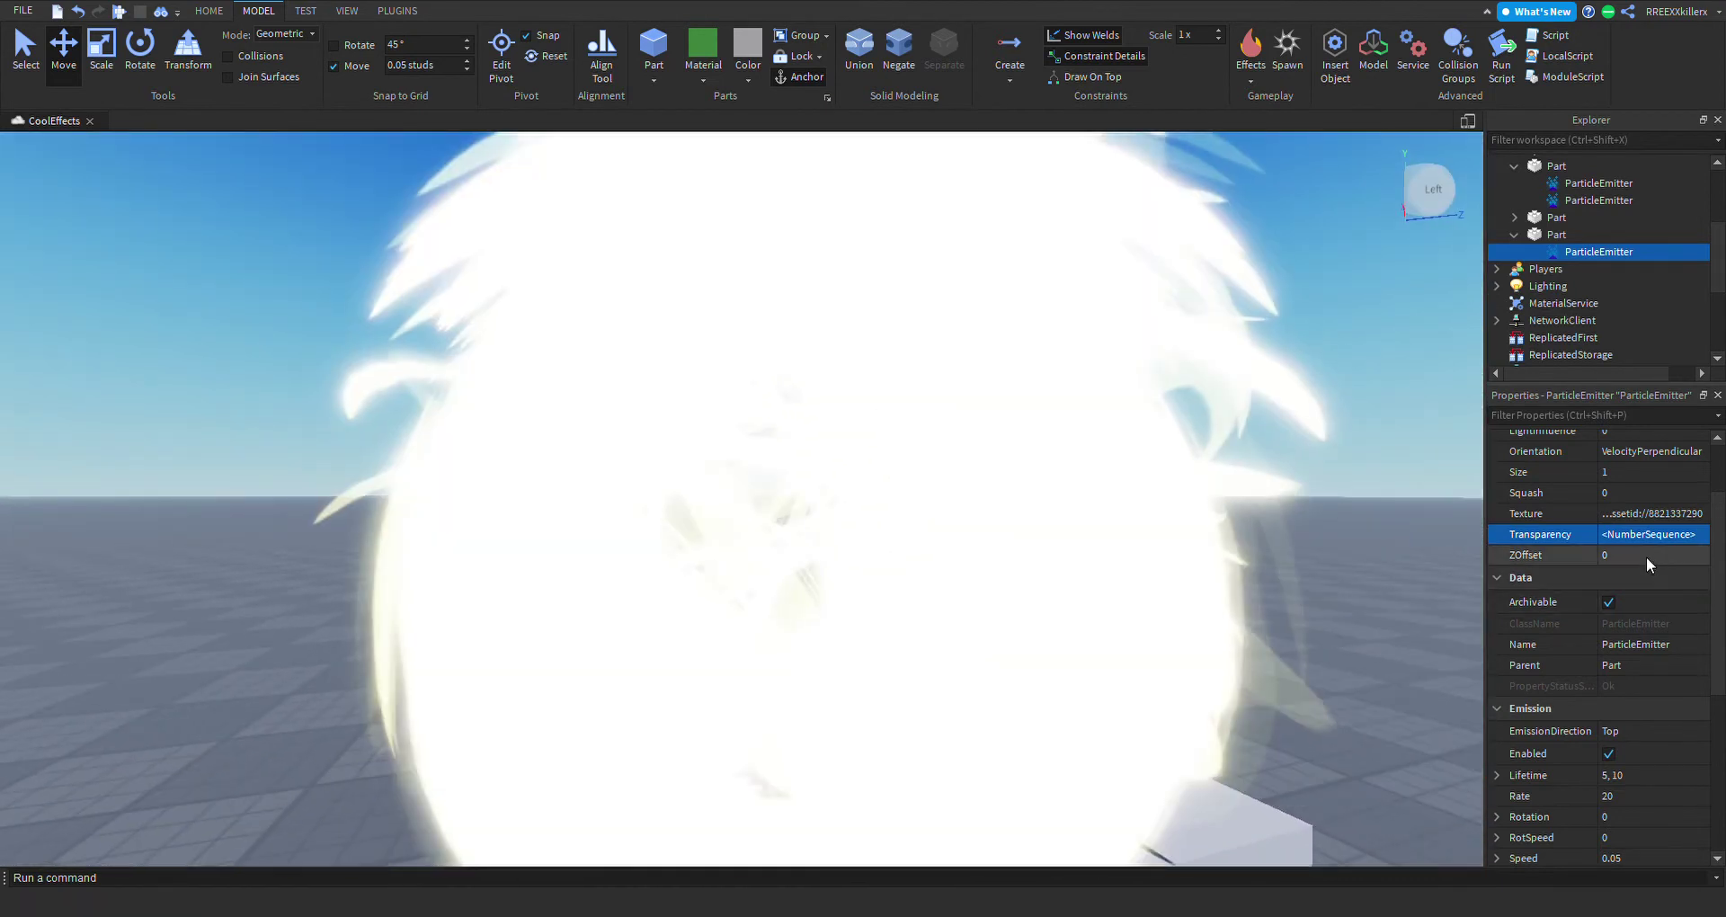
Change the new emitter's Size to a sequence that starts at 1 and grows to 1.94 at time 1.
scroll(1628, 539, "up", 3)
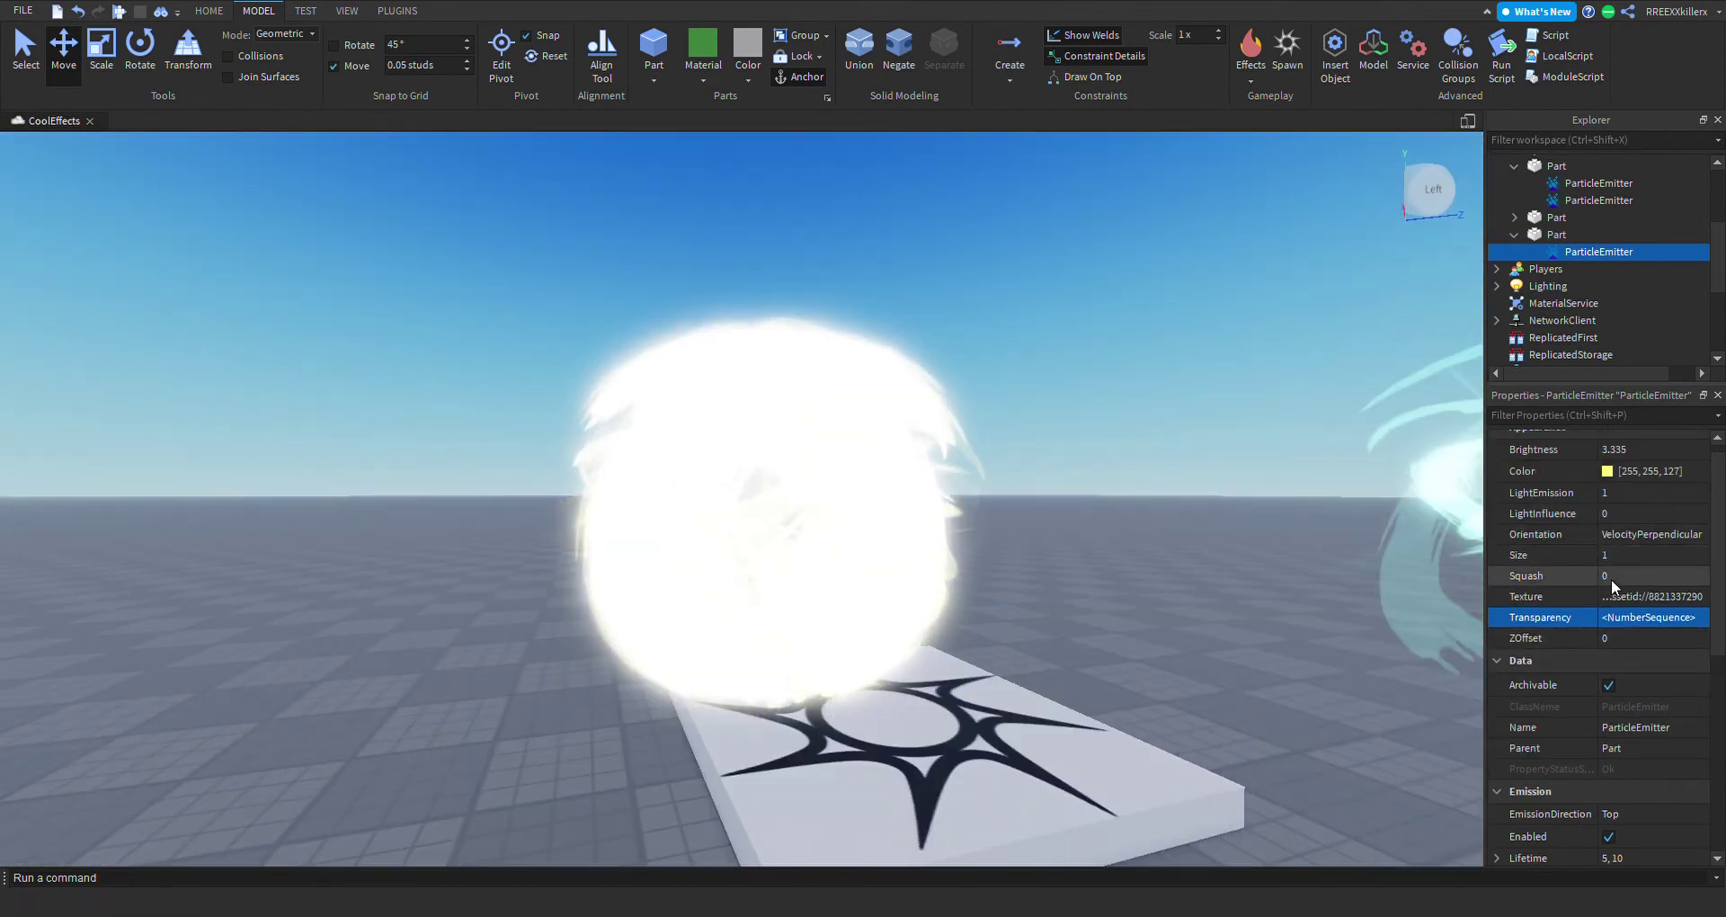
left_click(1655, 553)
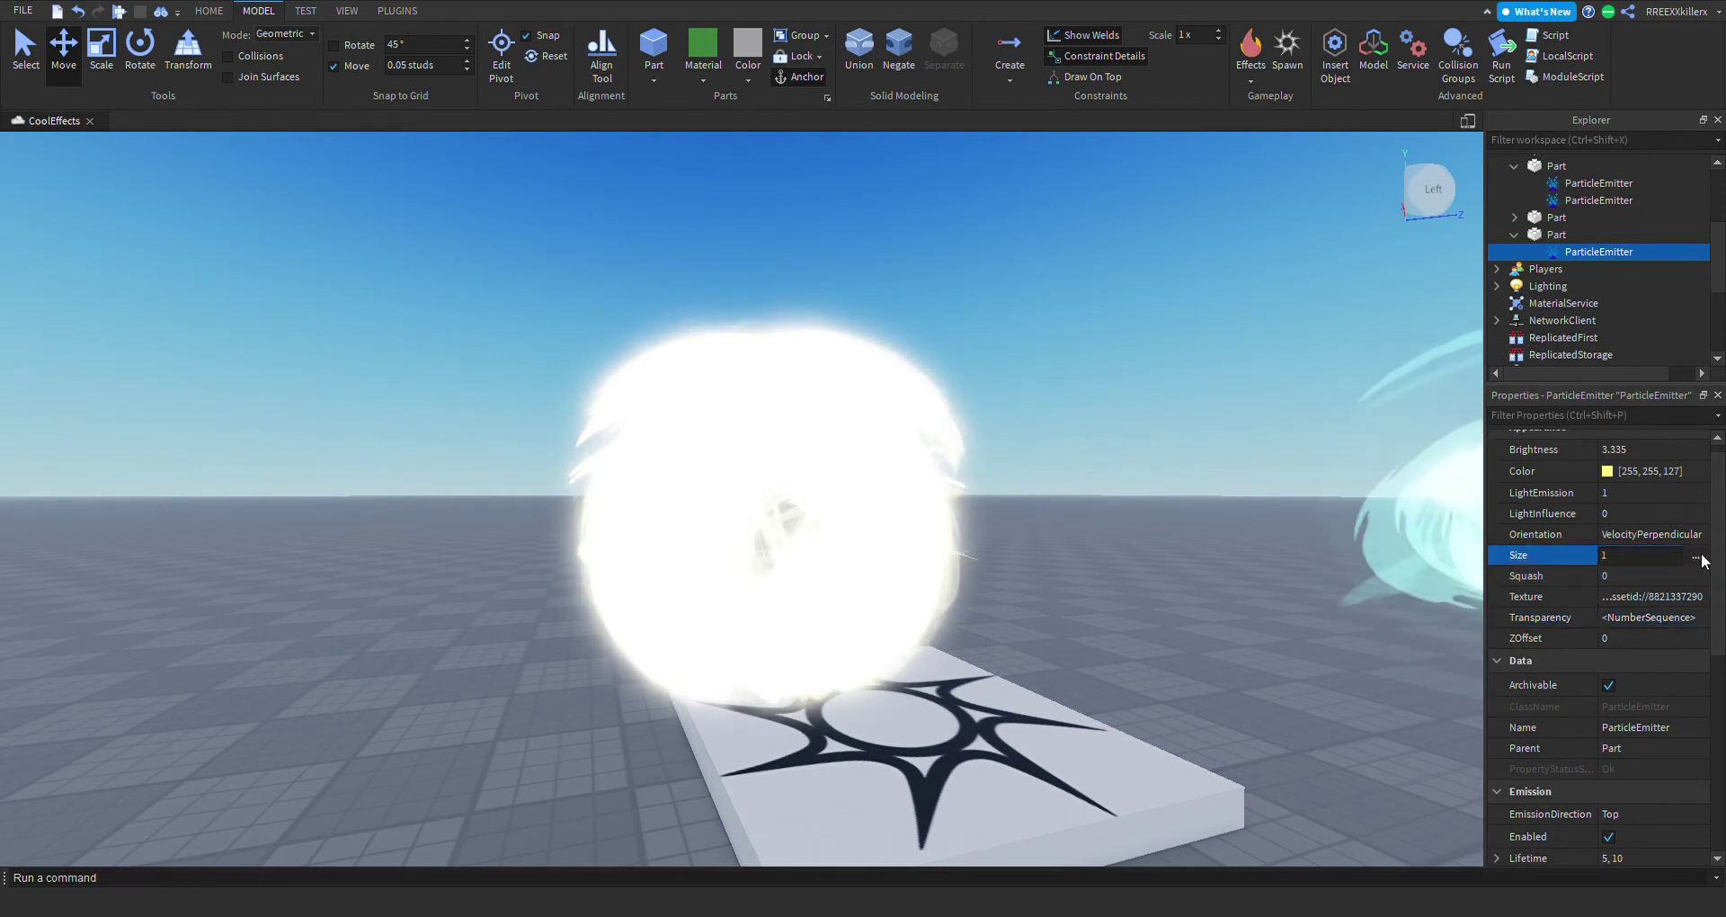
left_click(1696, 557)
left_click_drag(1471, 795, 1479, 780)
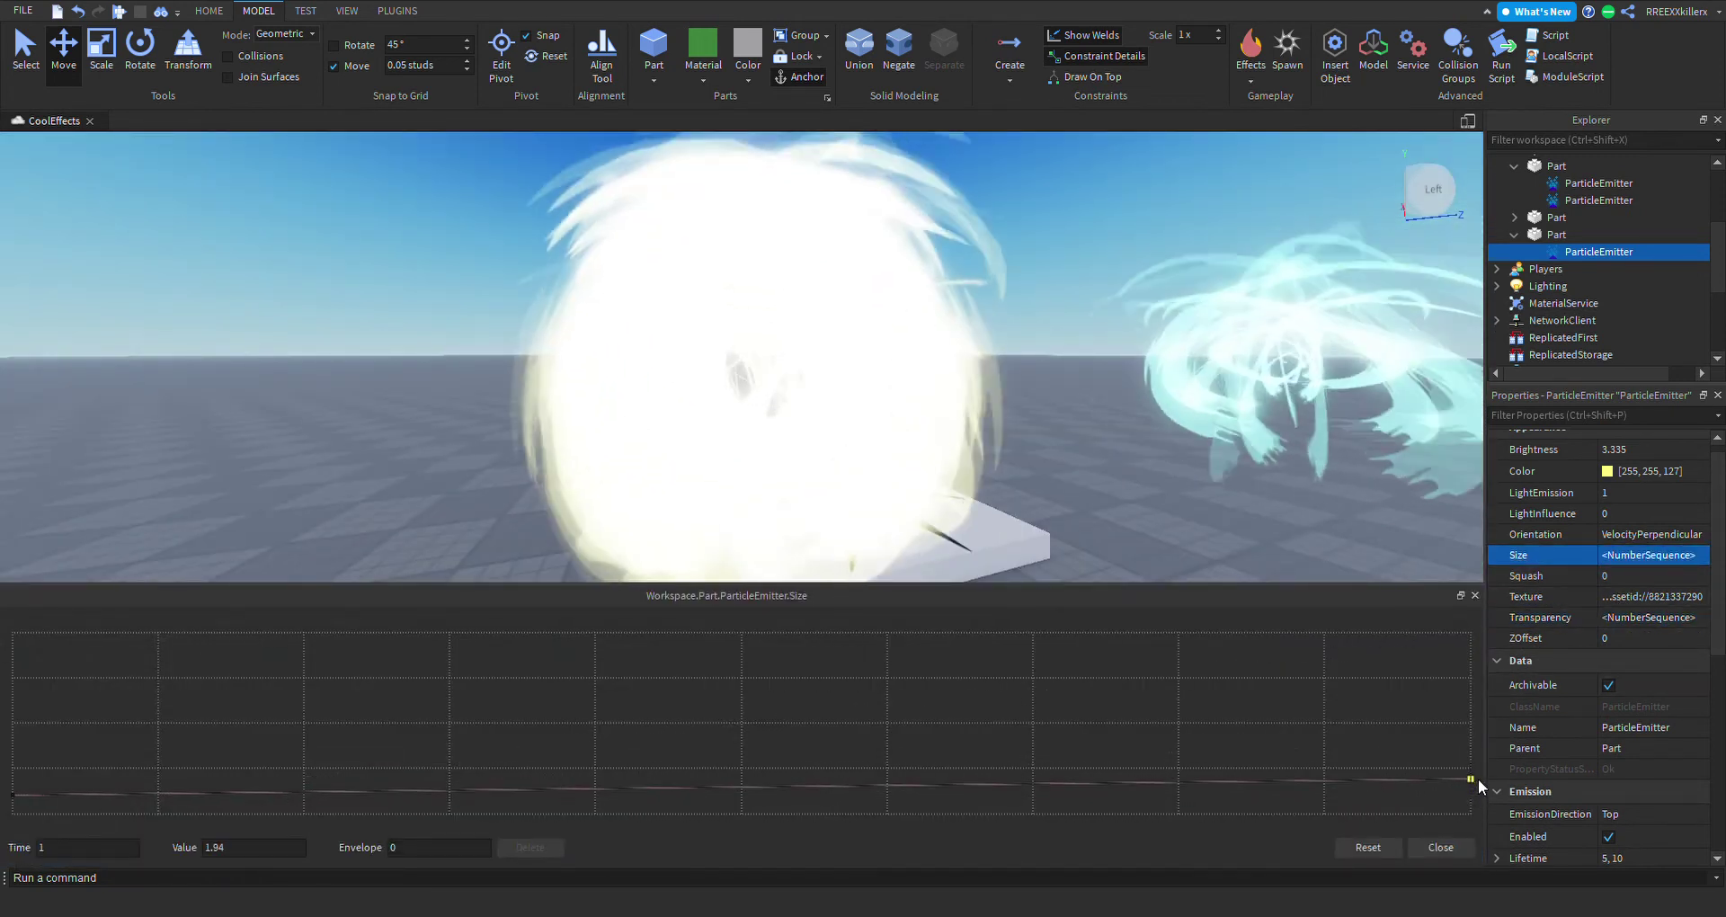
left_click(1460, 843)
right_click_drag(1068, 475, 1061, 469)
scroll(1061, 469, "down", 3)
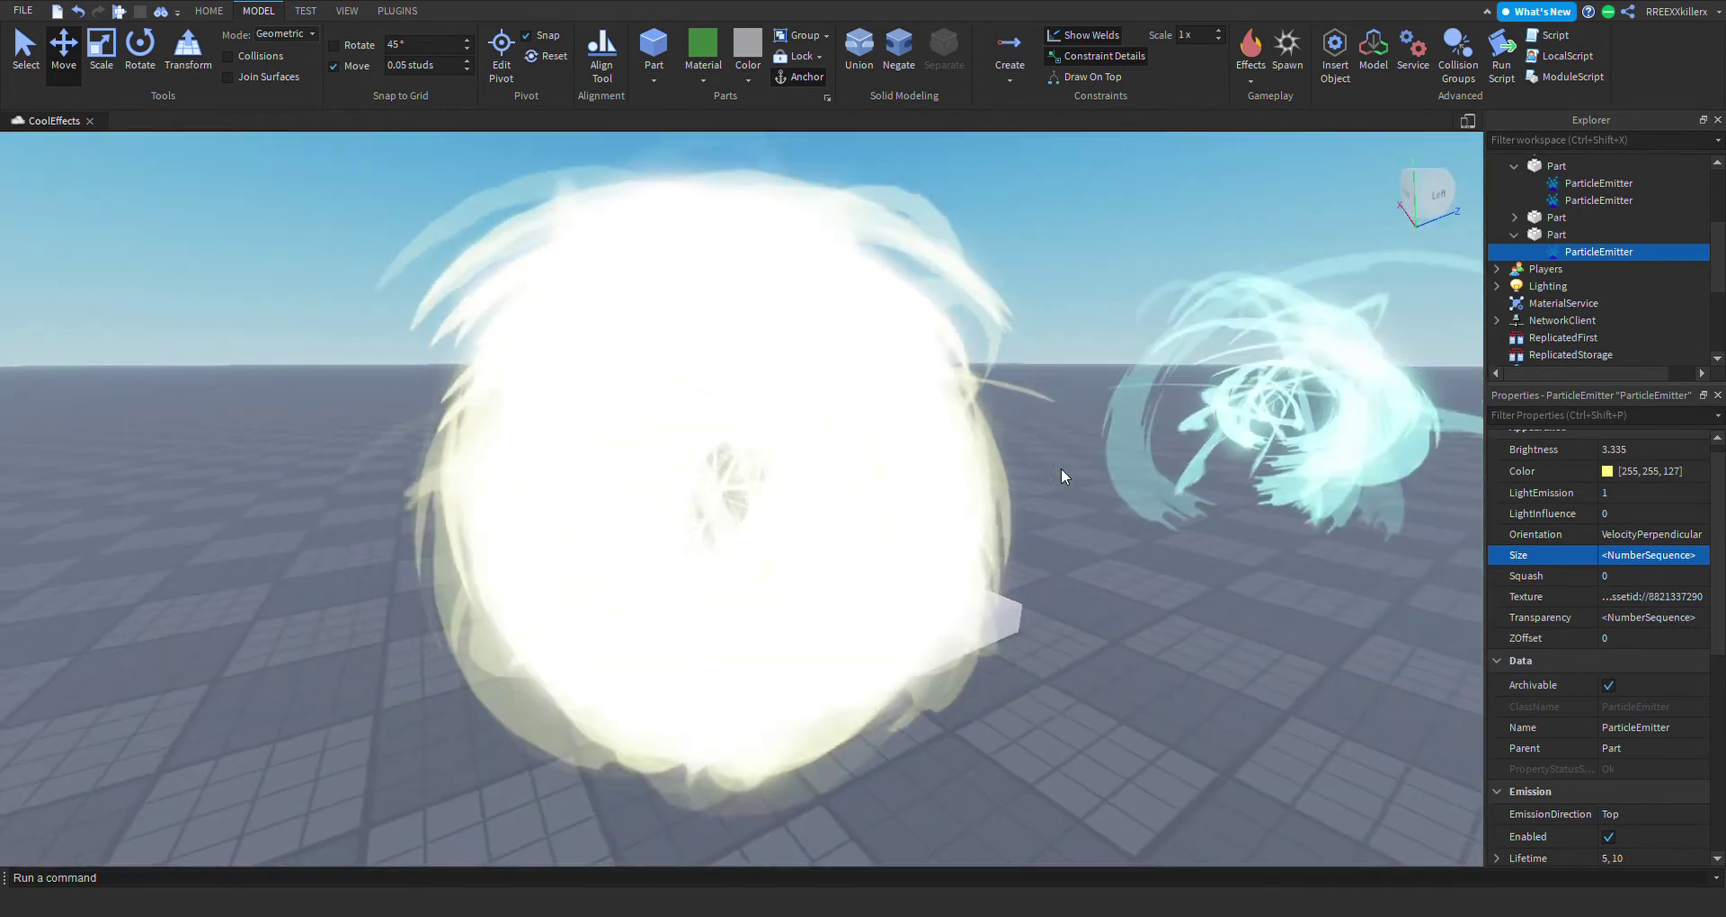
key("w")
Set the new emitter's Lifetime to 1.
scroll(1635, 621, "down", 3)
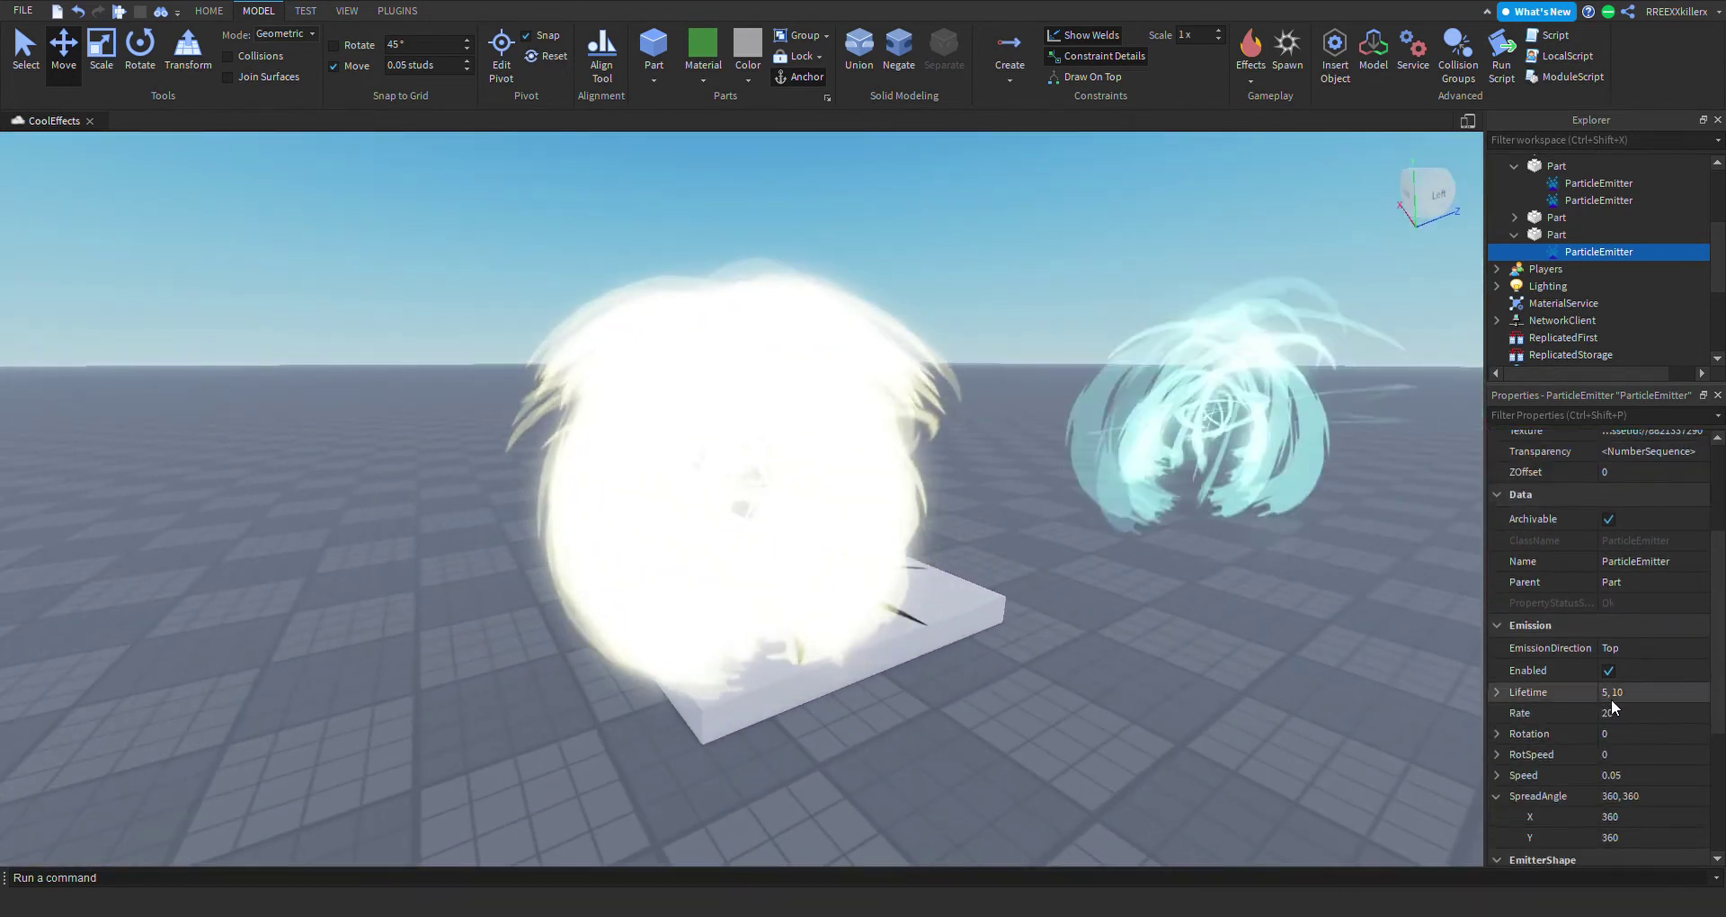
left_click(1619, 694)
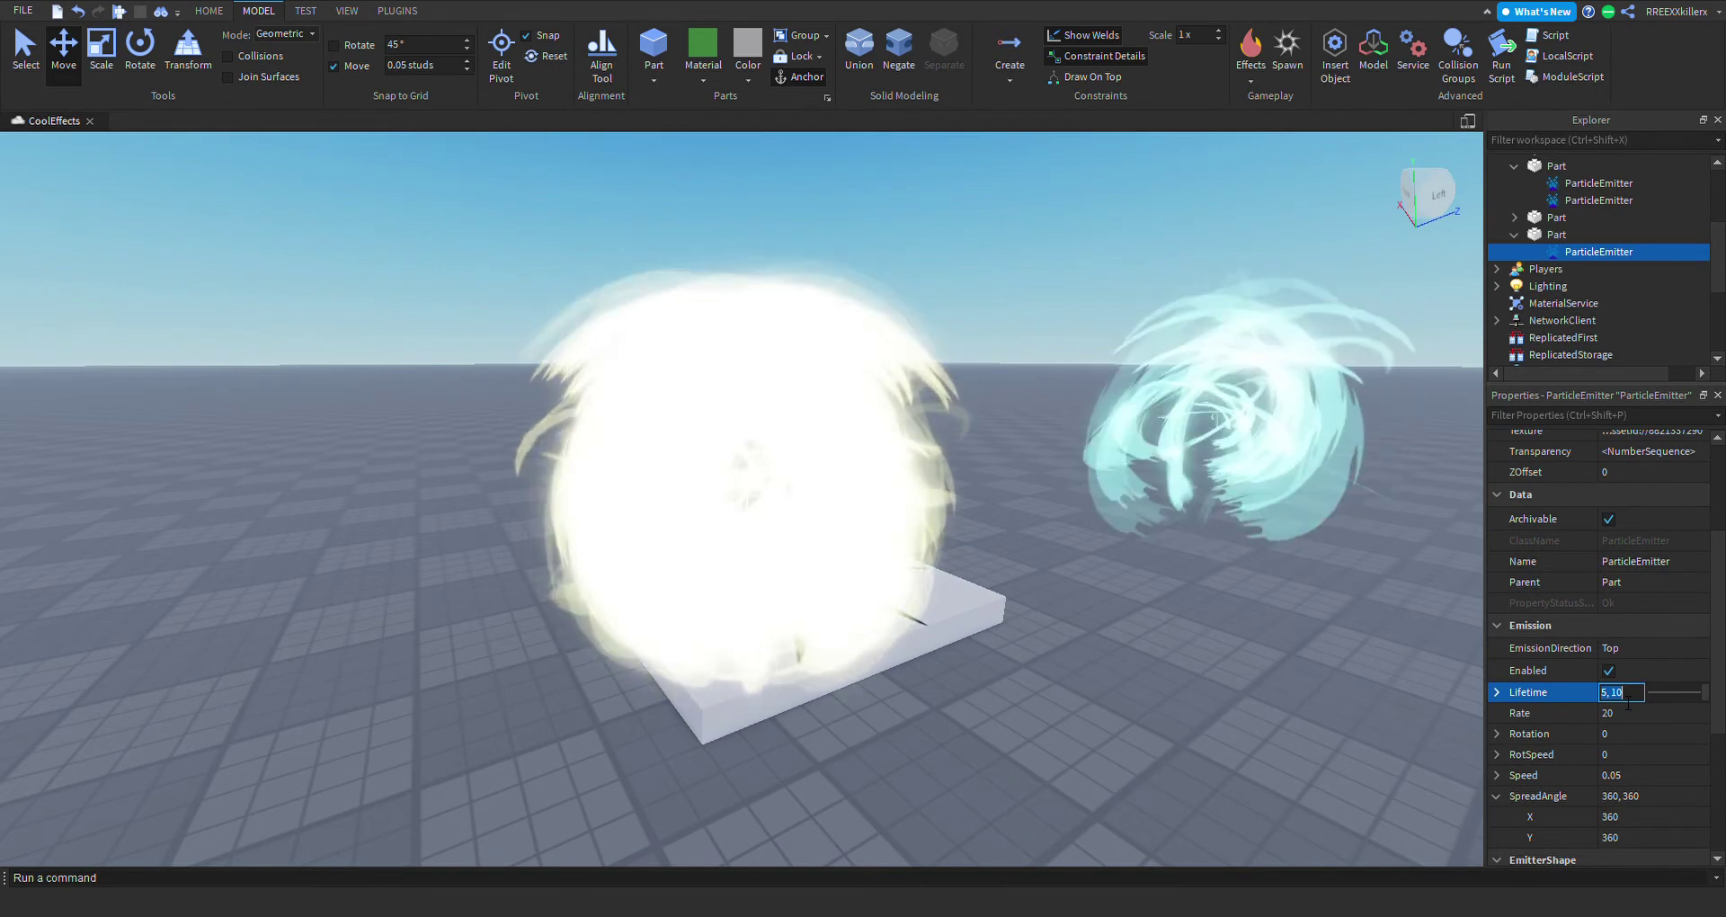
type("1")
key("Return")
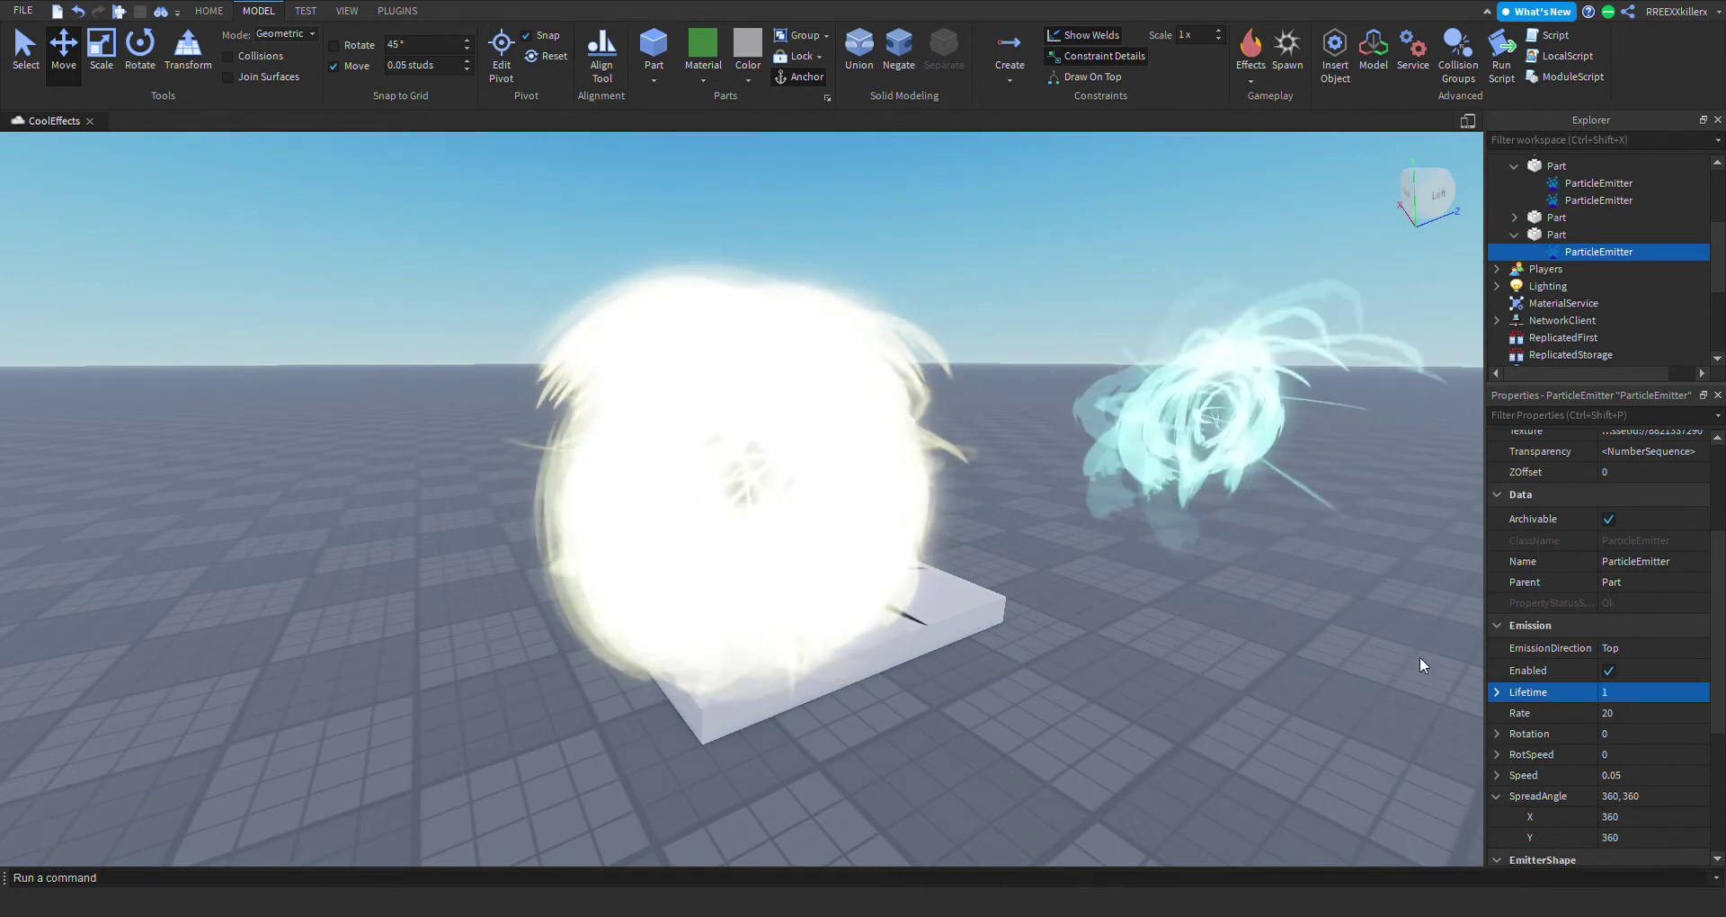
Compare the yellow swirl with the cyan example effects from different distances and sides.
right_click_drag(1168, 608, 1167, 608)
scroll(1170, 609, "up", 1)
key("a")
scroll(1167, 608, "down", 3)
scroll(1168, 608, "up", 1)
scroll(450, 354, "down", 3)
scroll(662, 450, "up", 3)
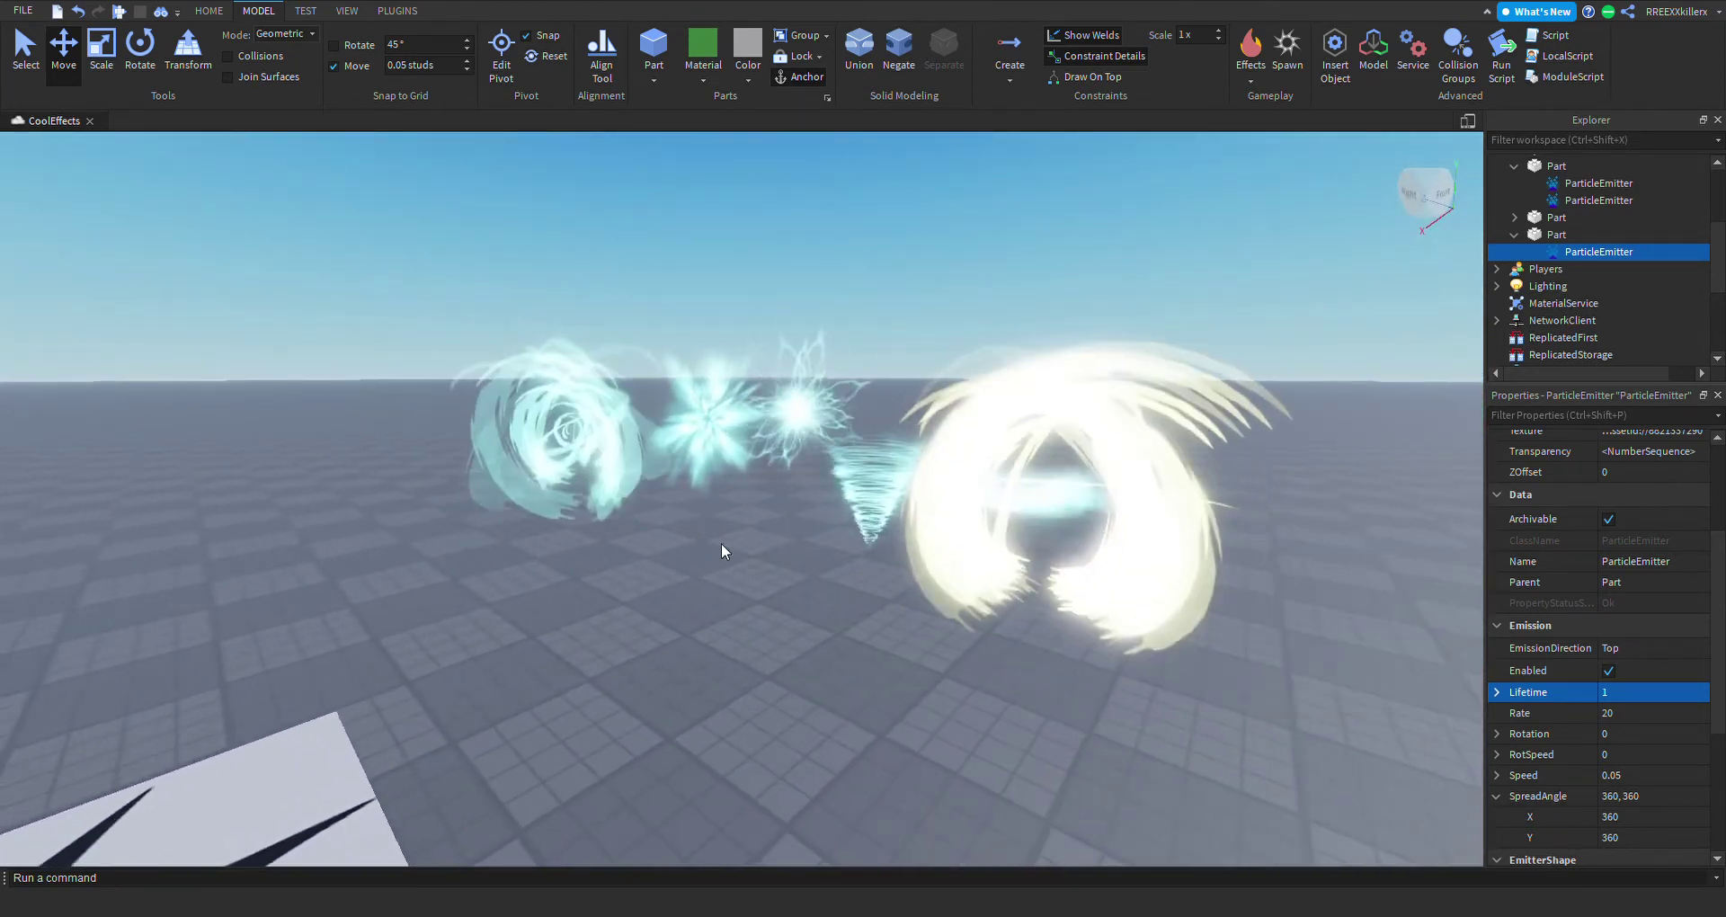
key("d")
Try a maximum RotSpeed of 30 on the new emitter.
scroll(1687, 646, "down", 1)
scroll(1687, 646, "down", 3)
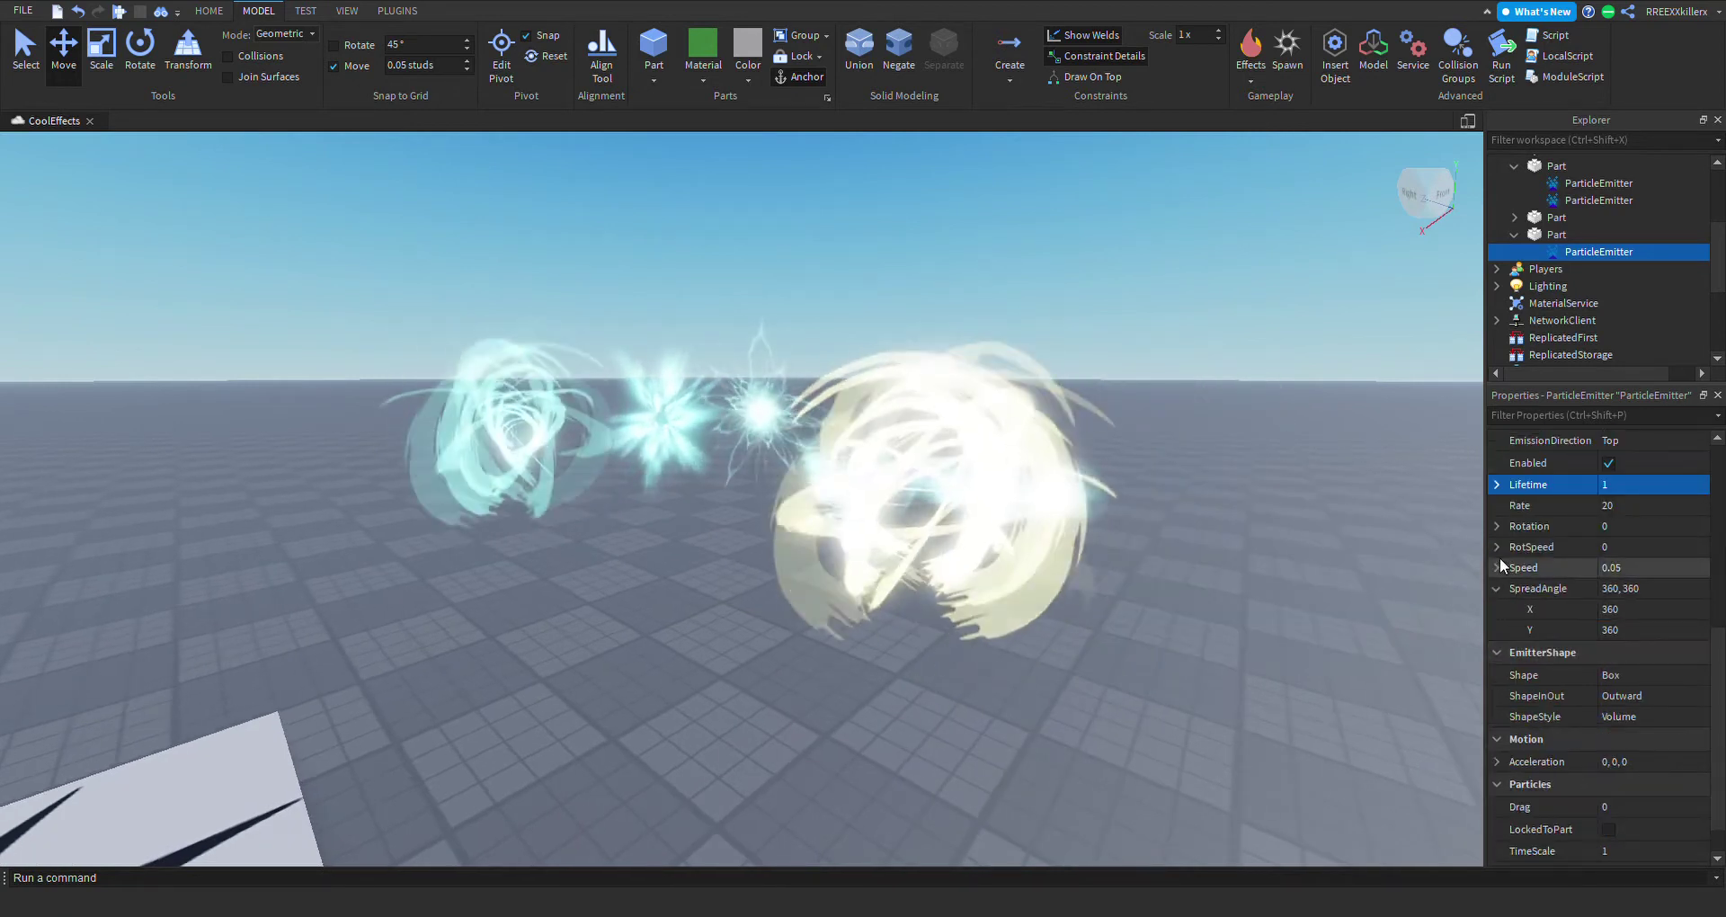
right_click_drag(1235, 649, 1233, 650)
key("w")
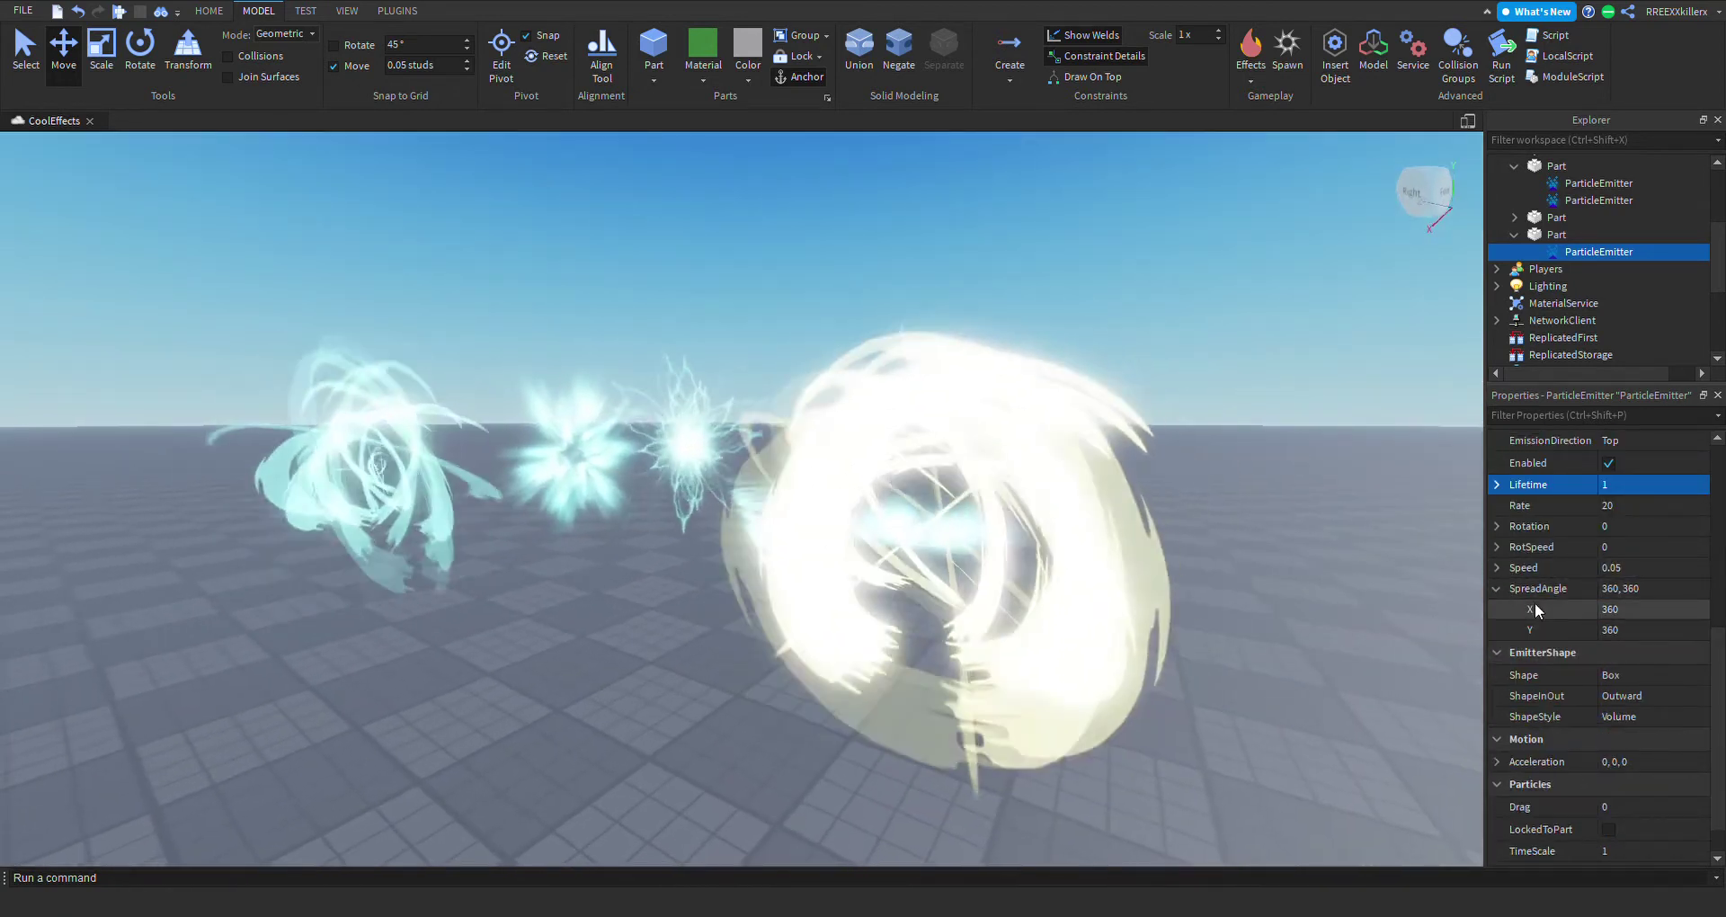
left_click(1499, 548)
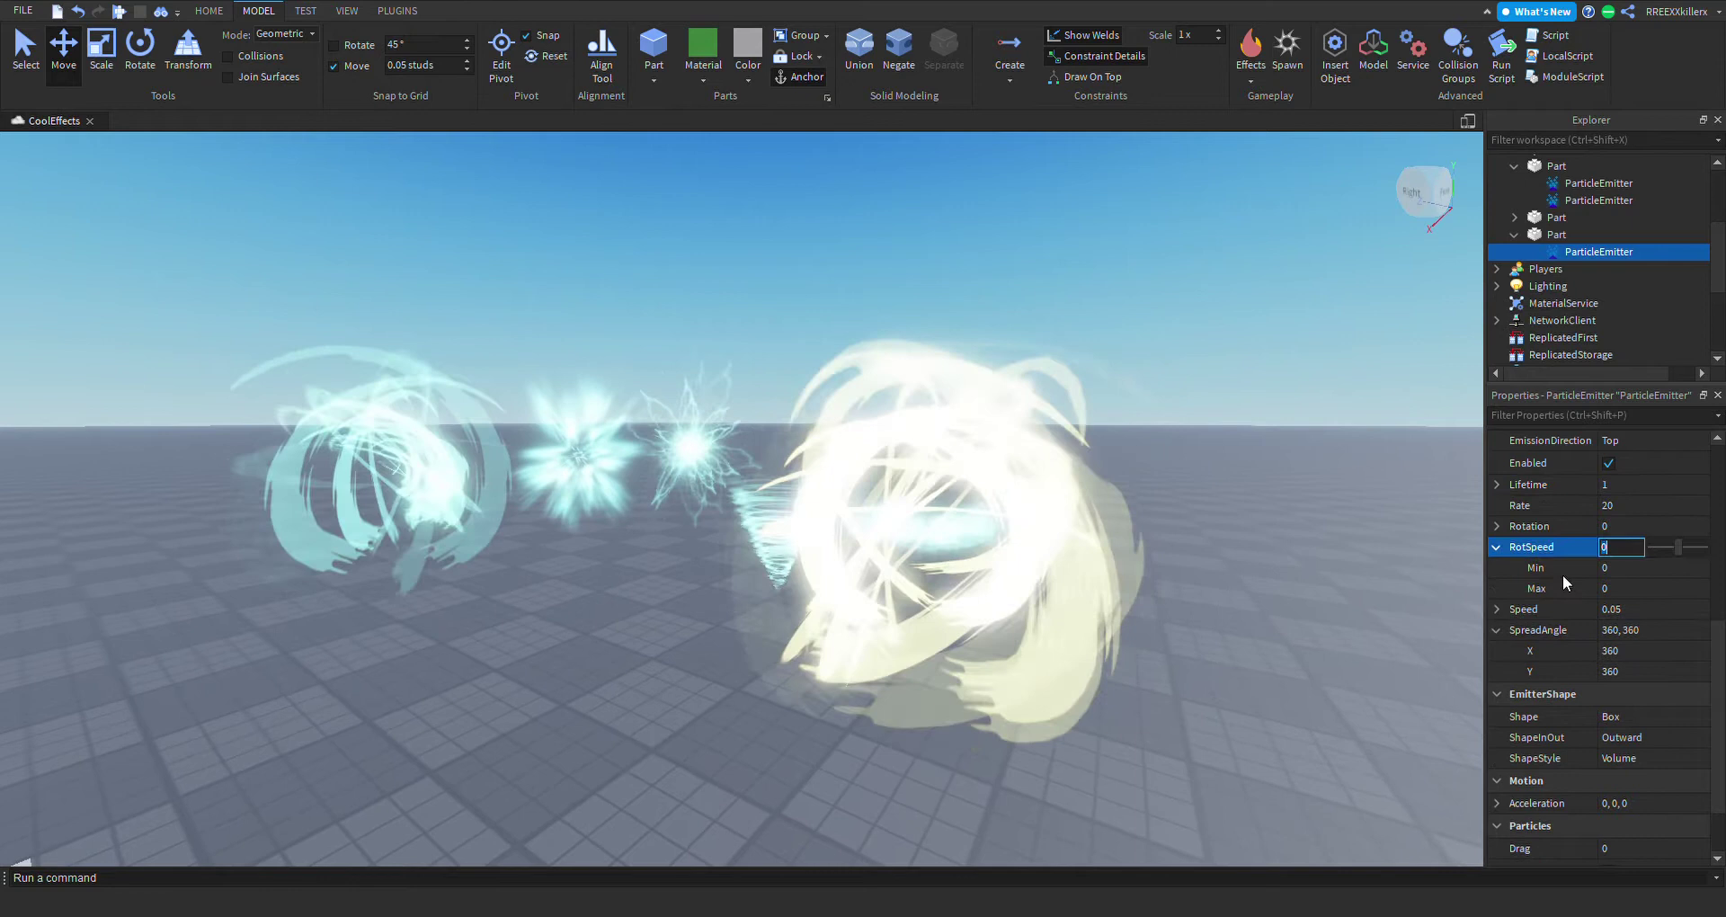
left_click(1623, 588)
type("30")
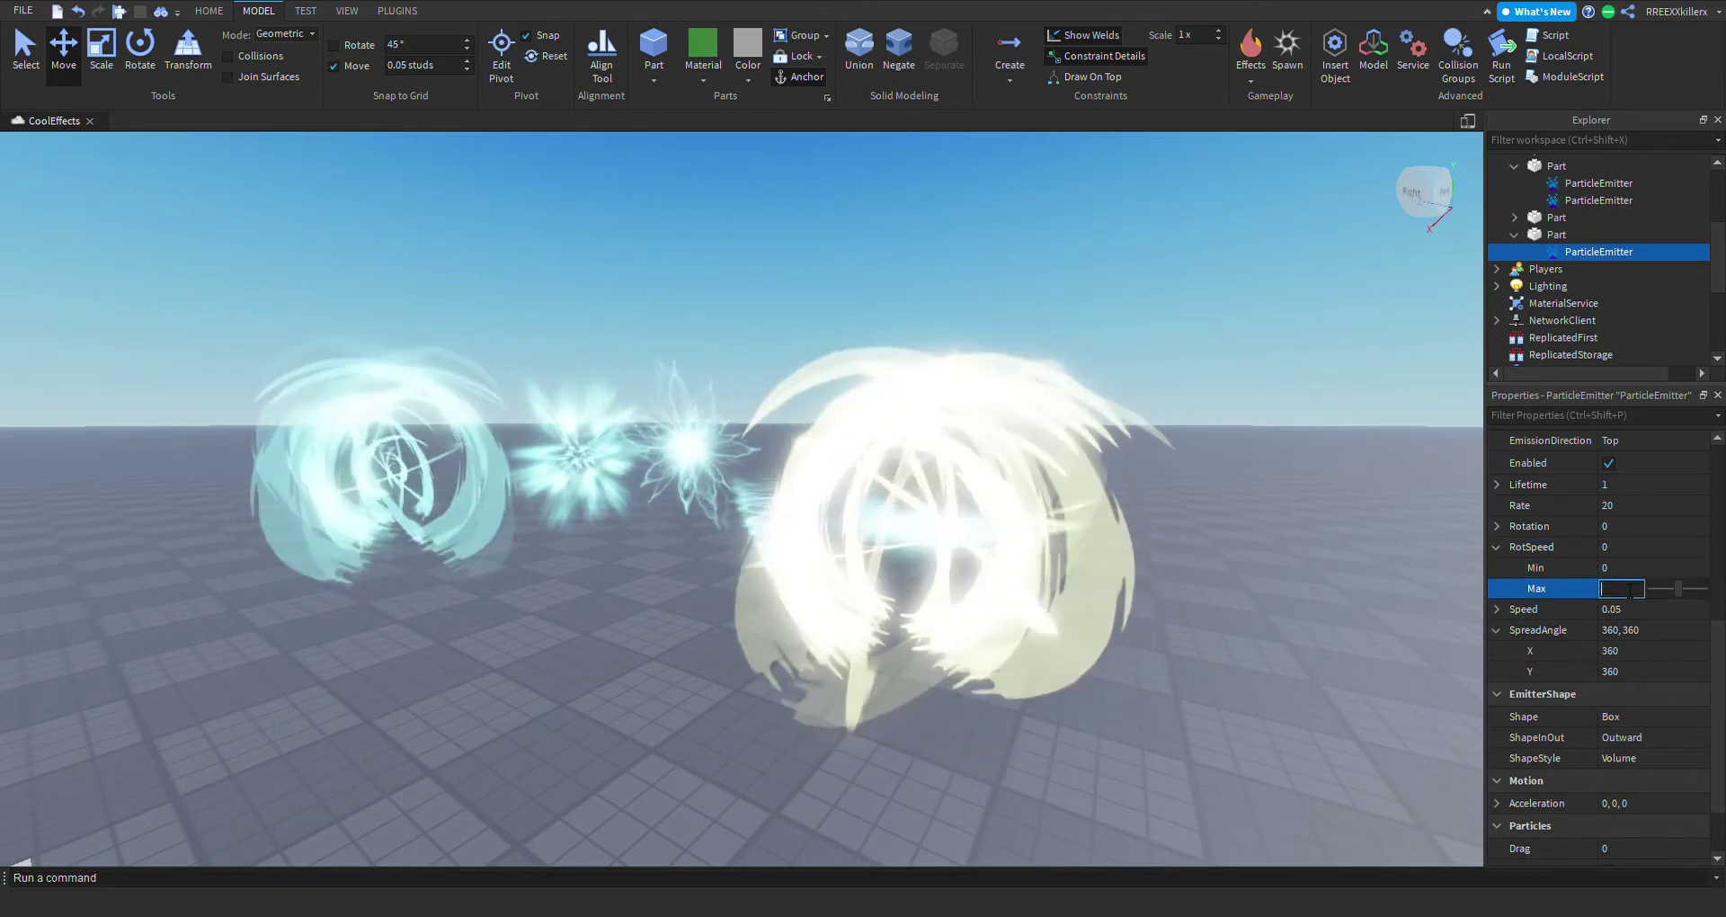
key("Return")
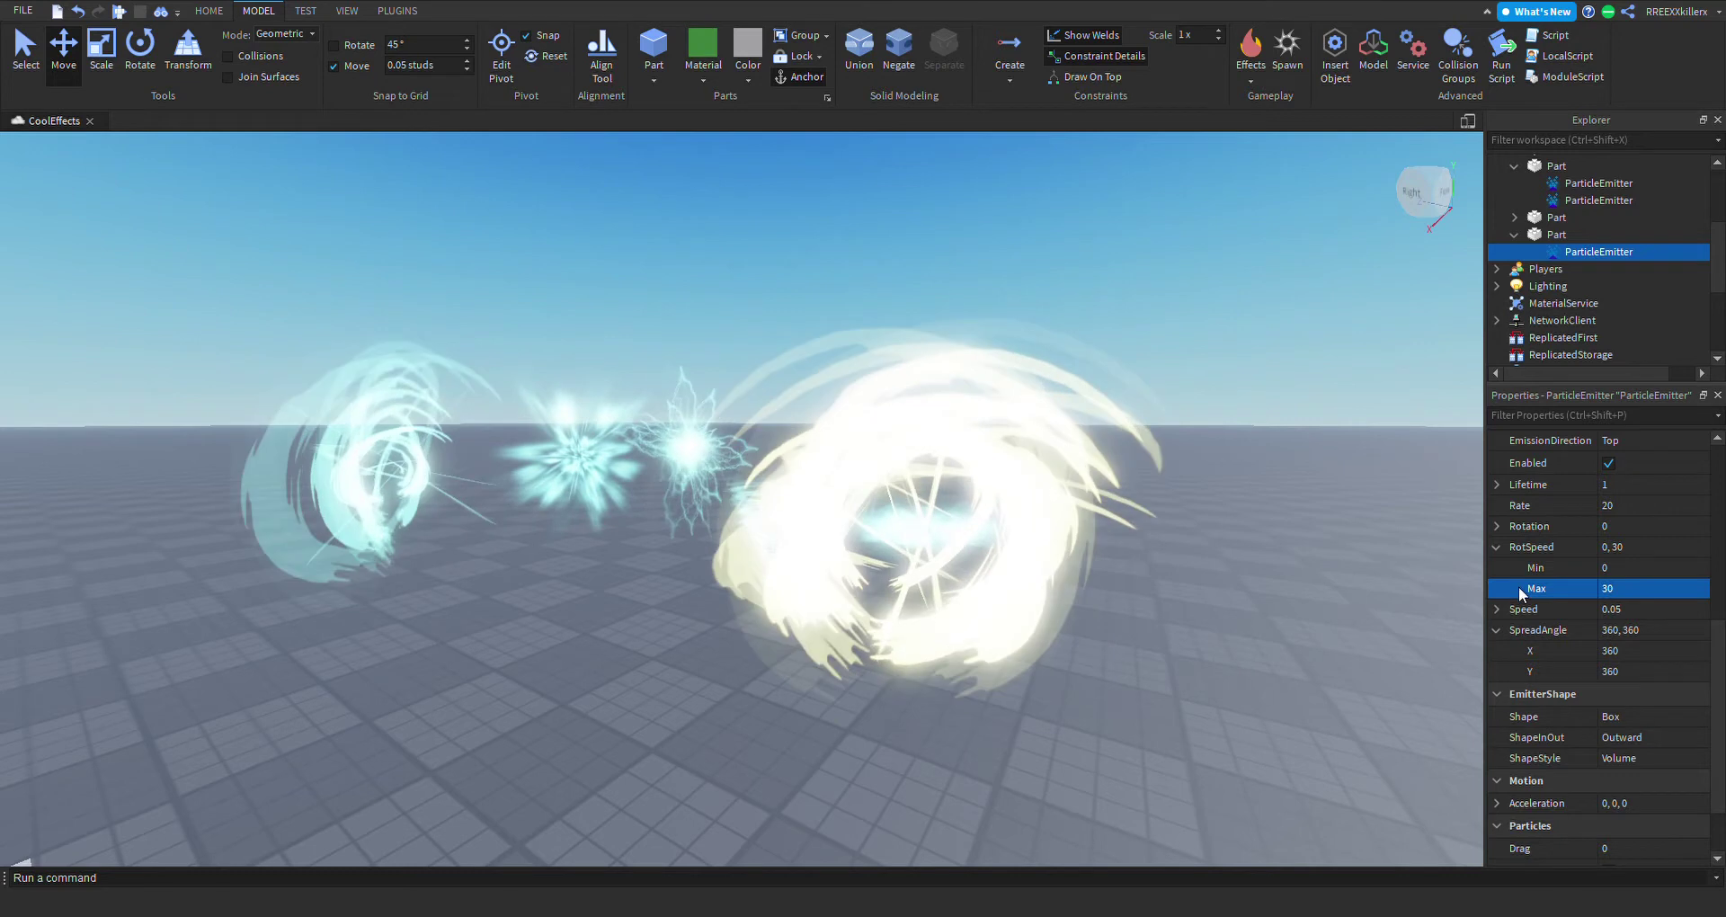
Reset the new emitter's maximum RotSpeed to 0 and set its minimum to -30.
left_click(1628, 590)
type("0")
key("Return")
left_click(1627, 563)
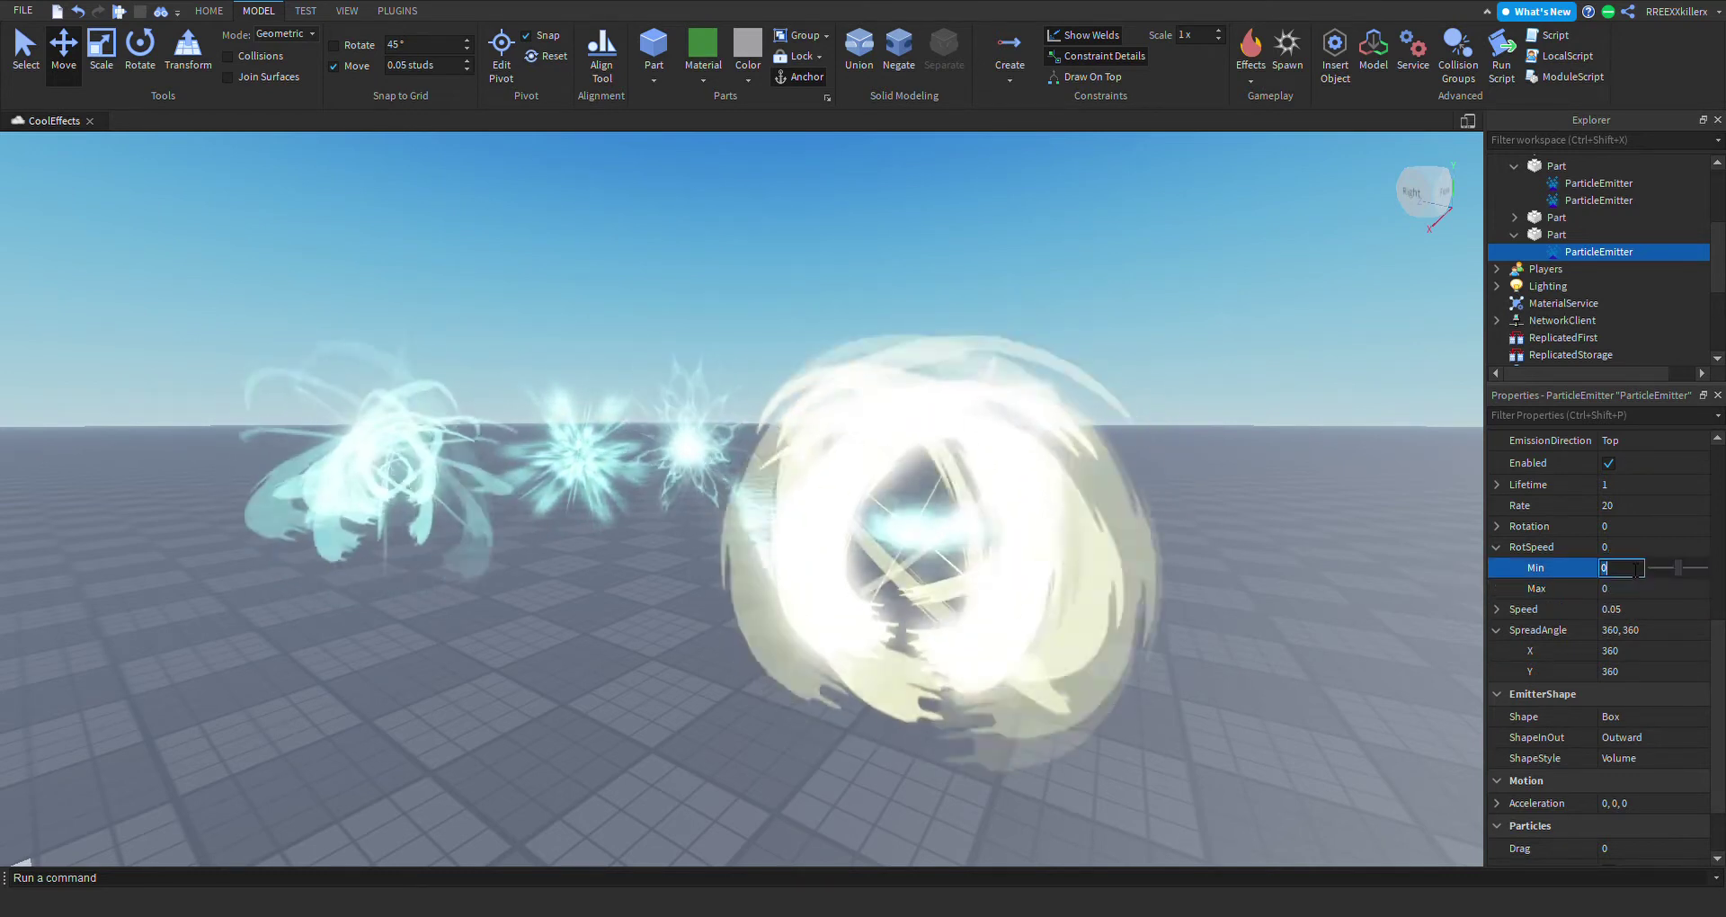
type("-30")
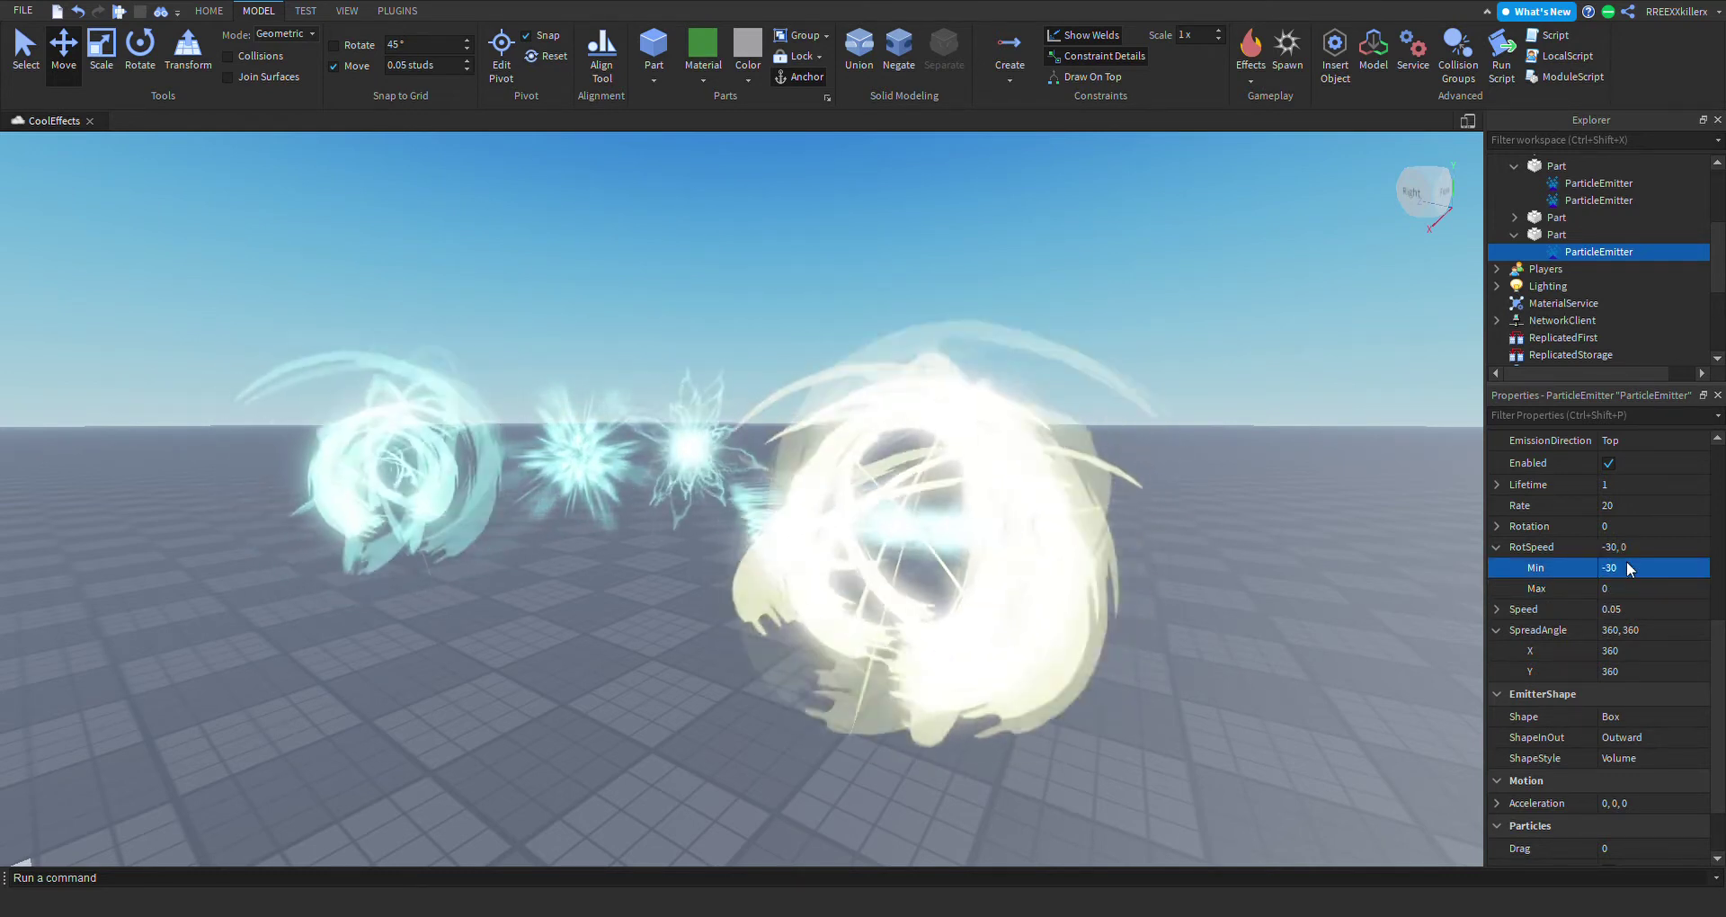
key("Return")
Inspect the rotating yellow swirl from several sides, alongside the cyan example effects.
scroll(1669, 691, "down", 3)
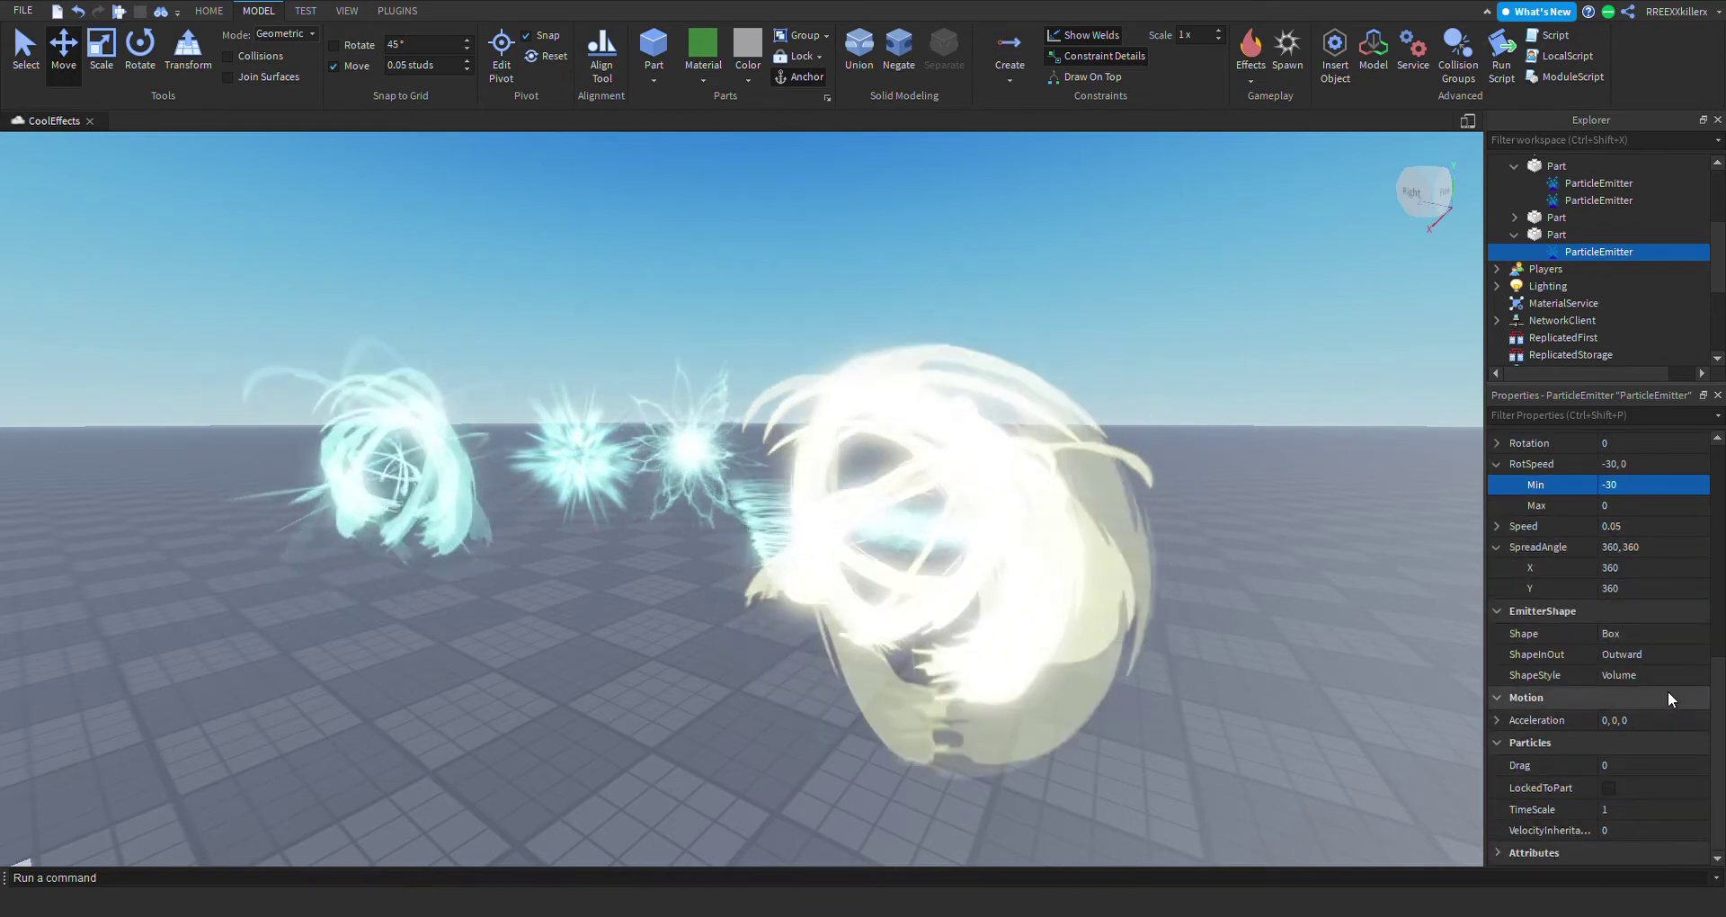
key("a")
right_click_drag(1118, 687, 1108, 685)
key("w")
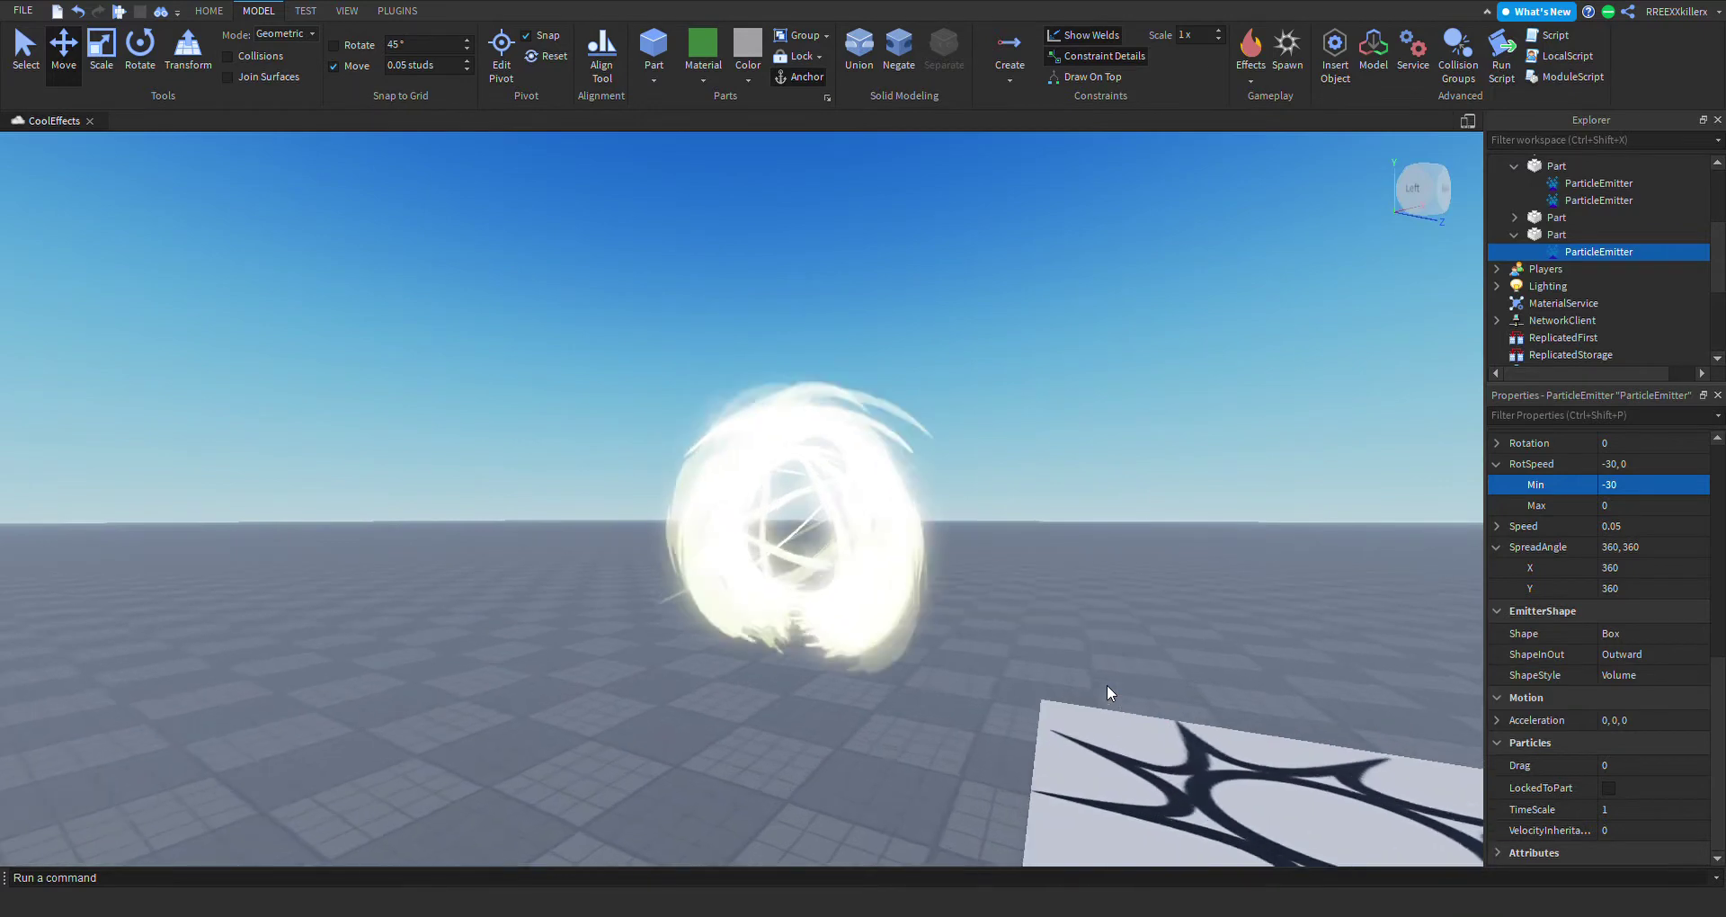
right_click_drag(1067, 560, 1018, 547)
key("s")
key("w")
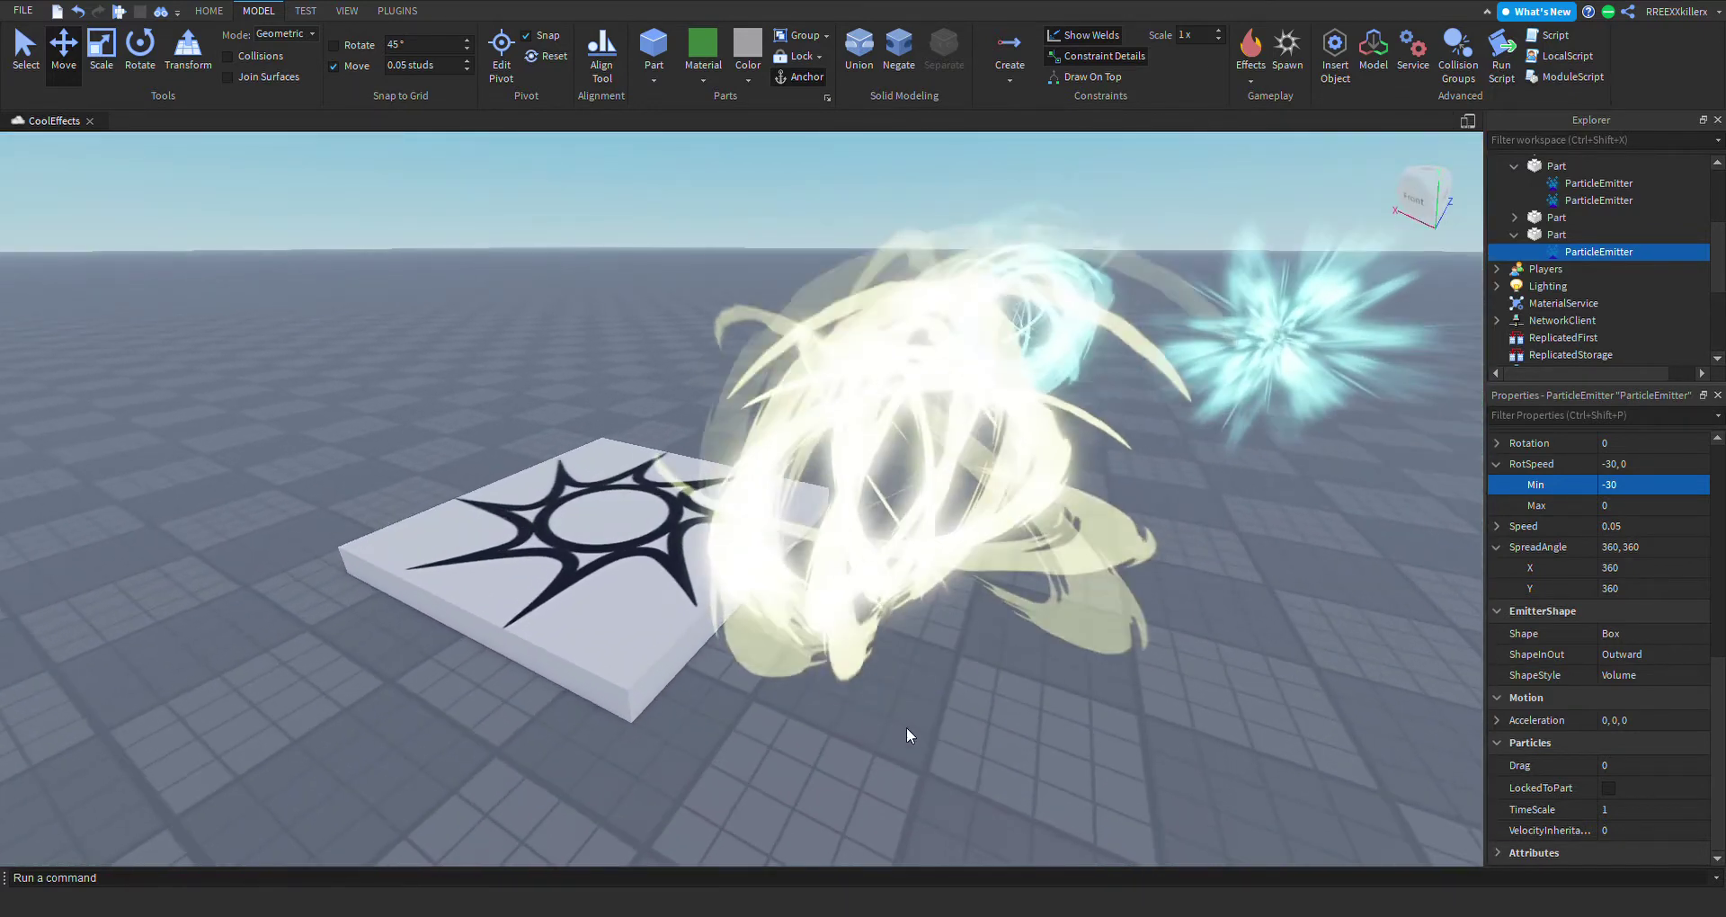
key("a")
right_click_drag(1222, 599, 1184, 575)
key("s")
key("w")
key("d")
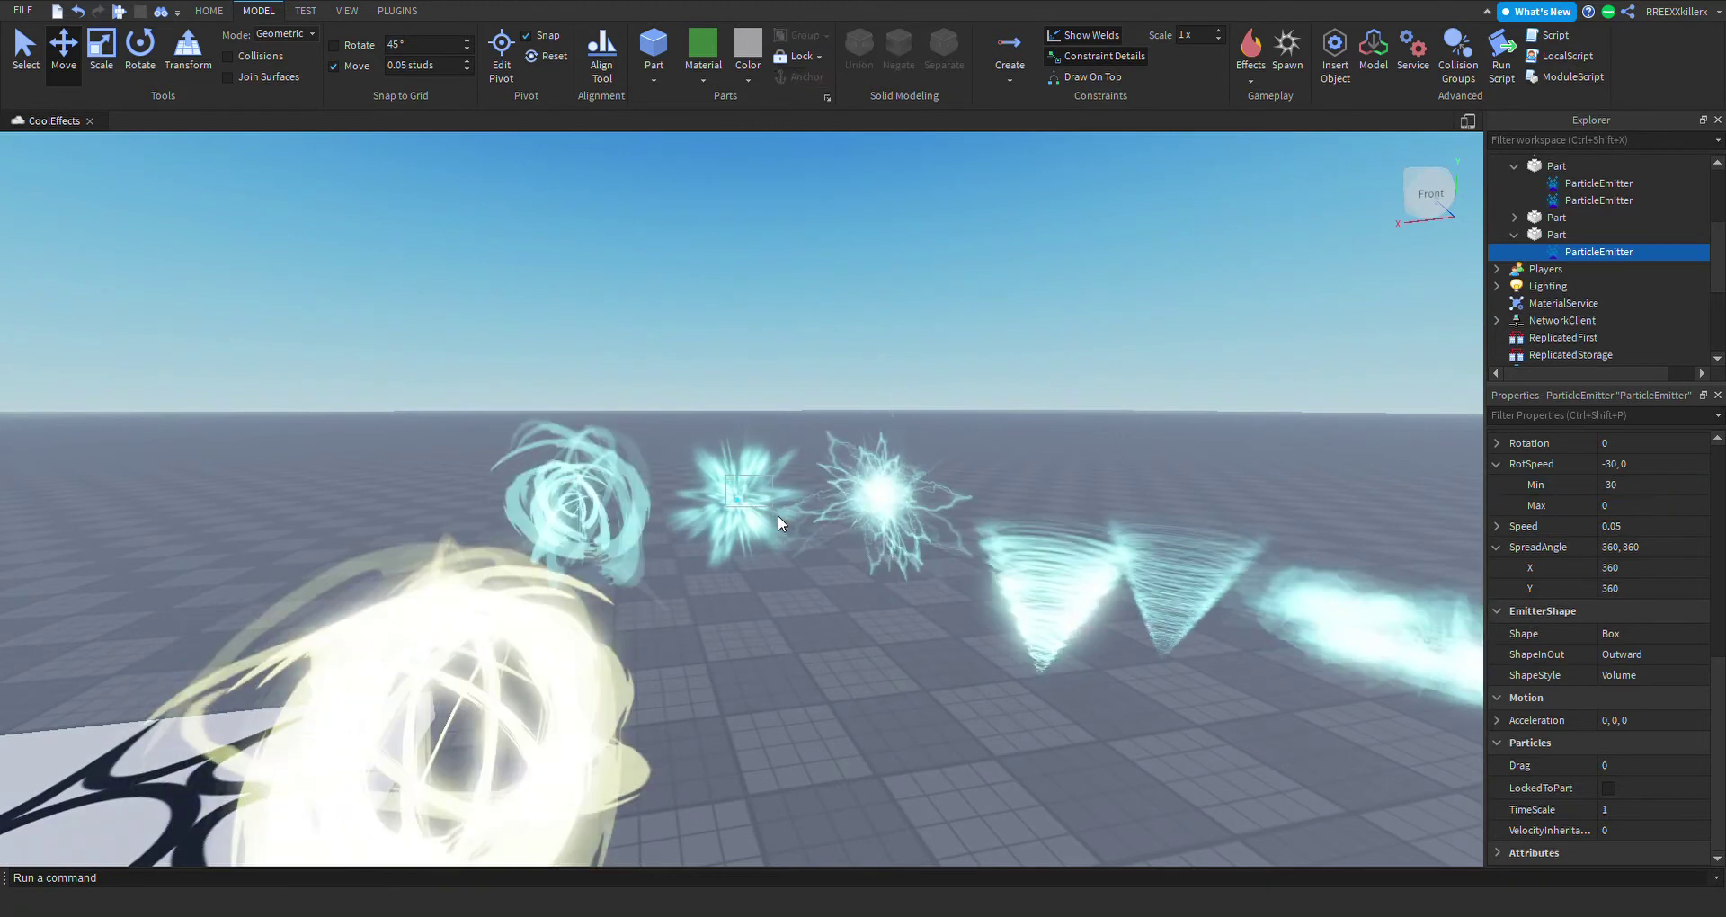
Select the ParticleEmitter inside the cyan burst effect's part and copy its Texture asset ID.
left_click(790, 518)
left_click(1515, 162)
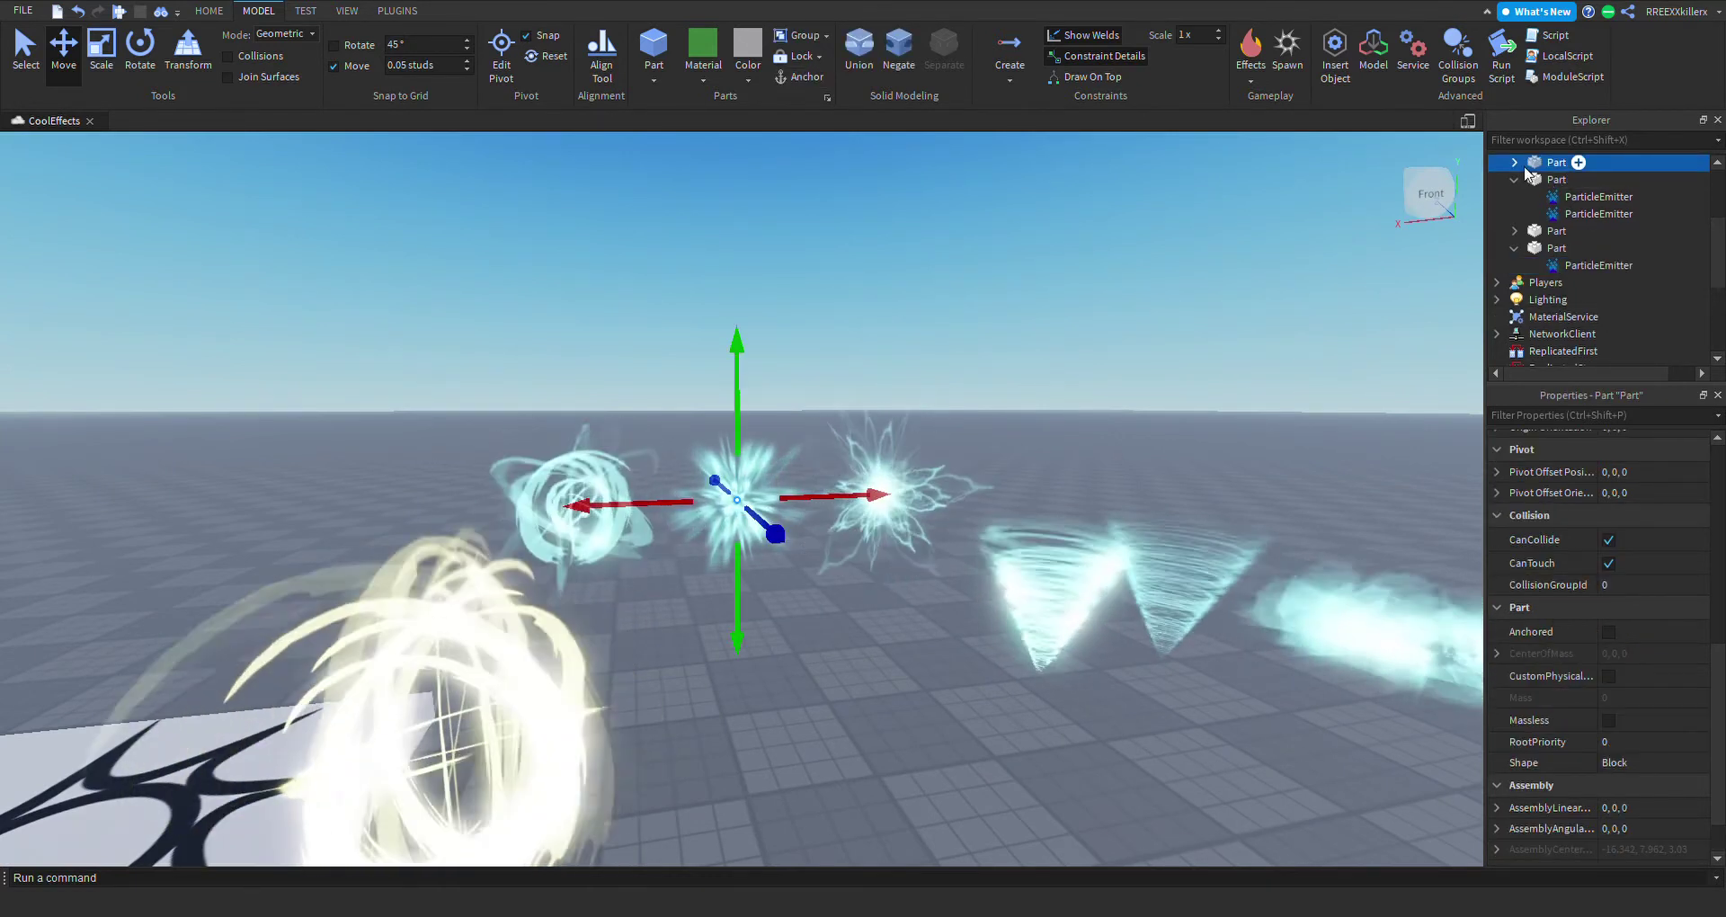
left_click(1554, 180)
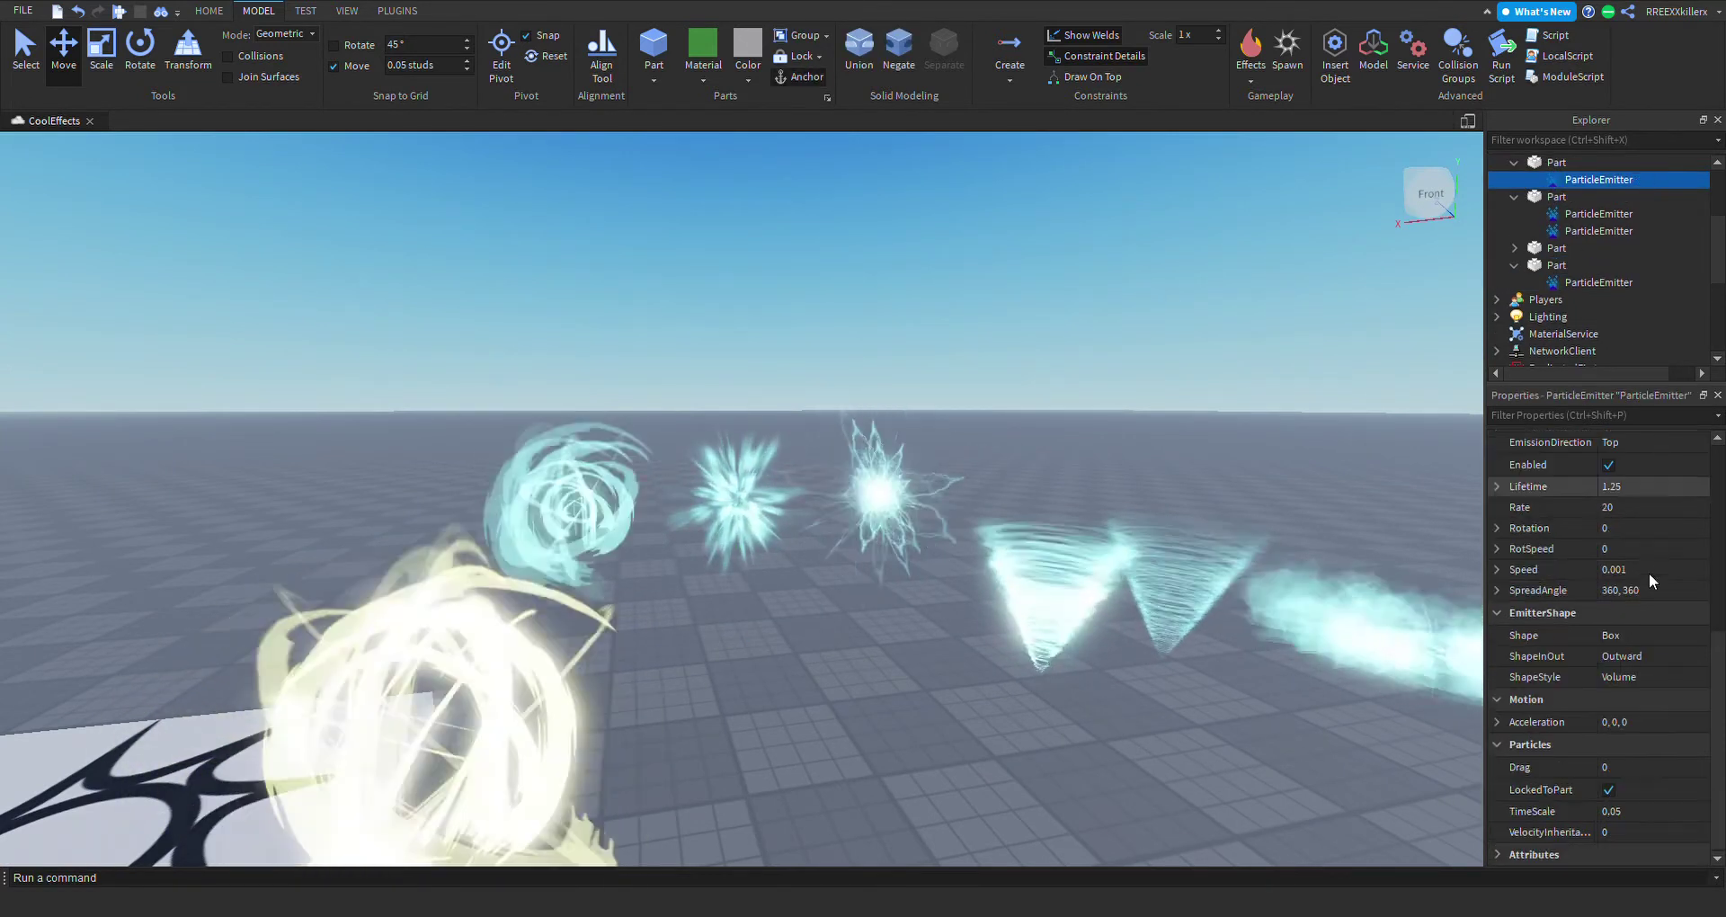
scroll(1672, 500, "up", 4)
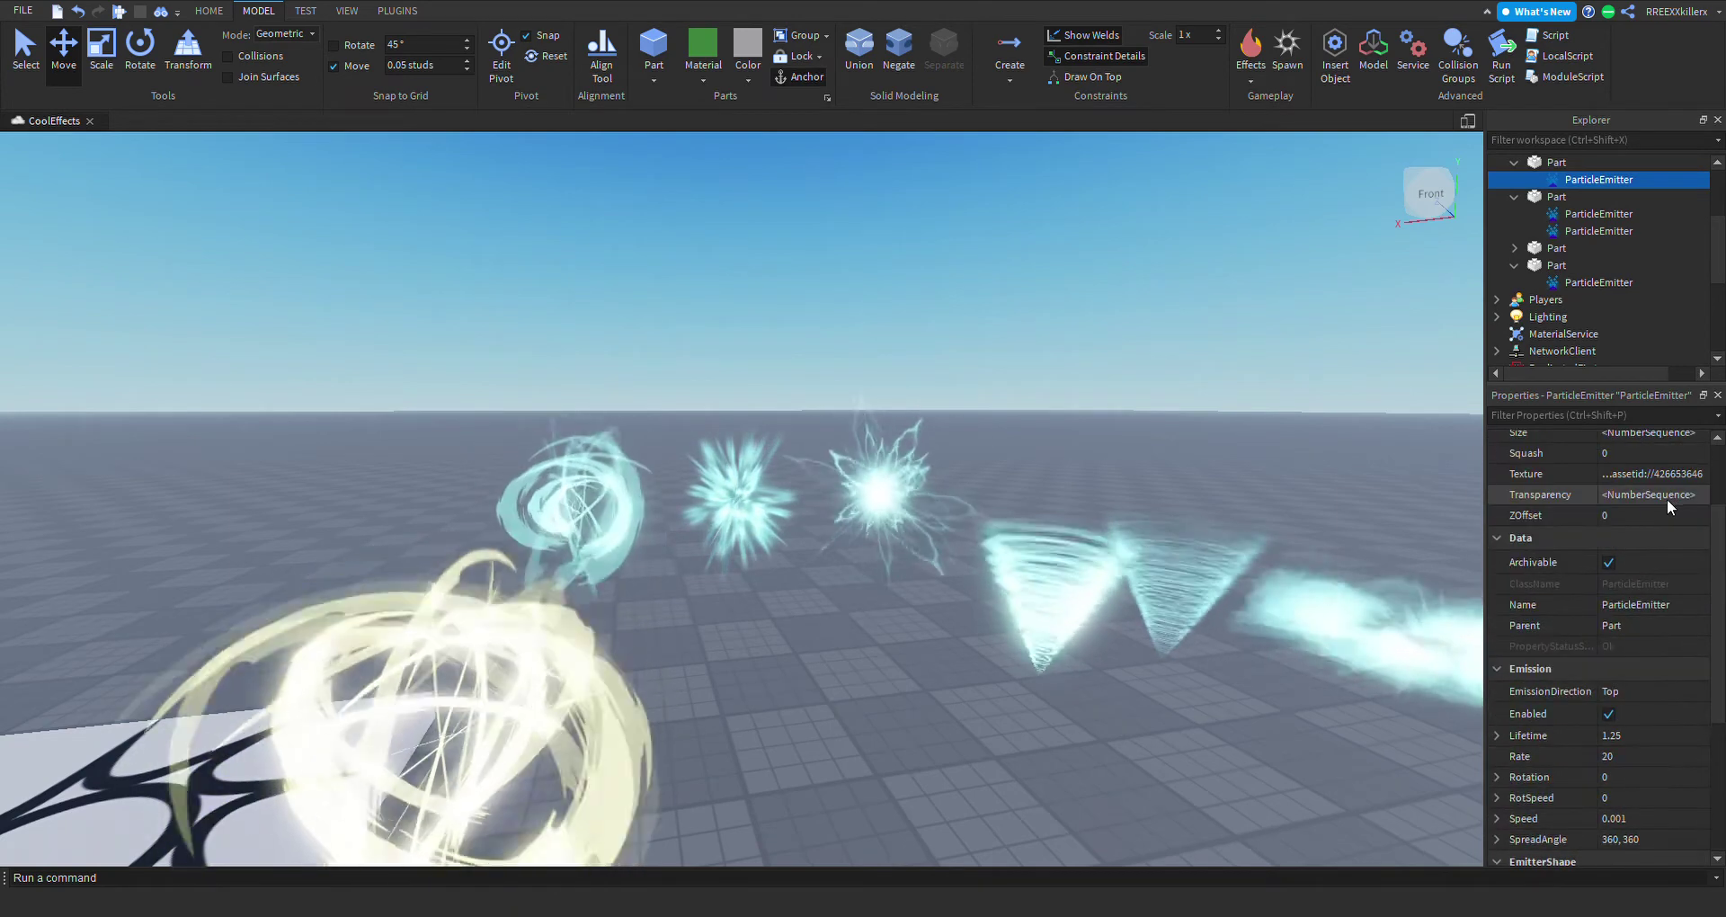
left_click(1668, 476)
left_click(784, 704)
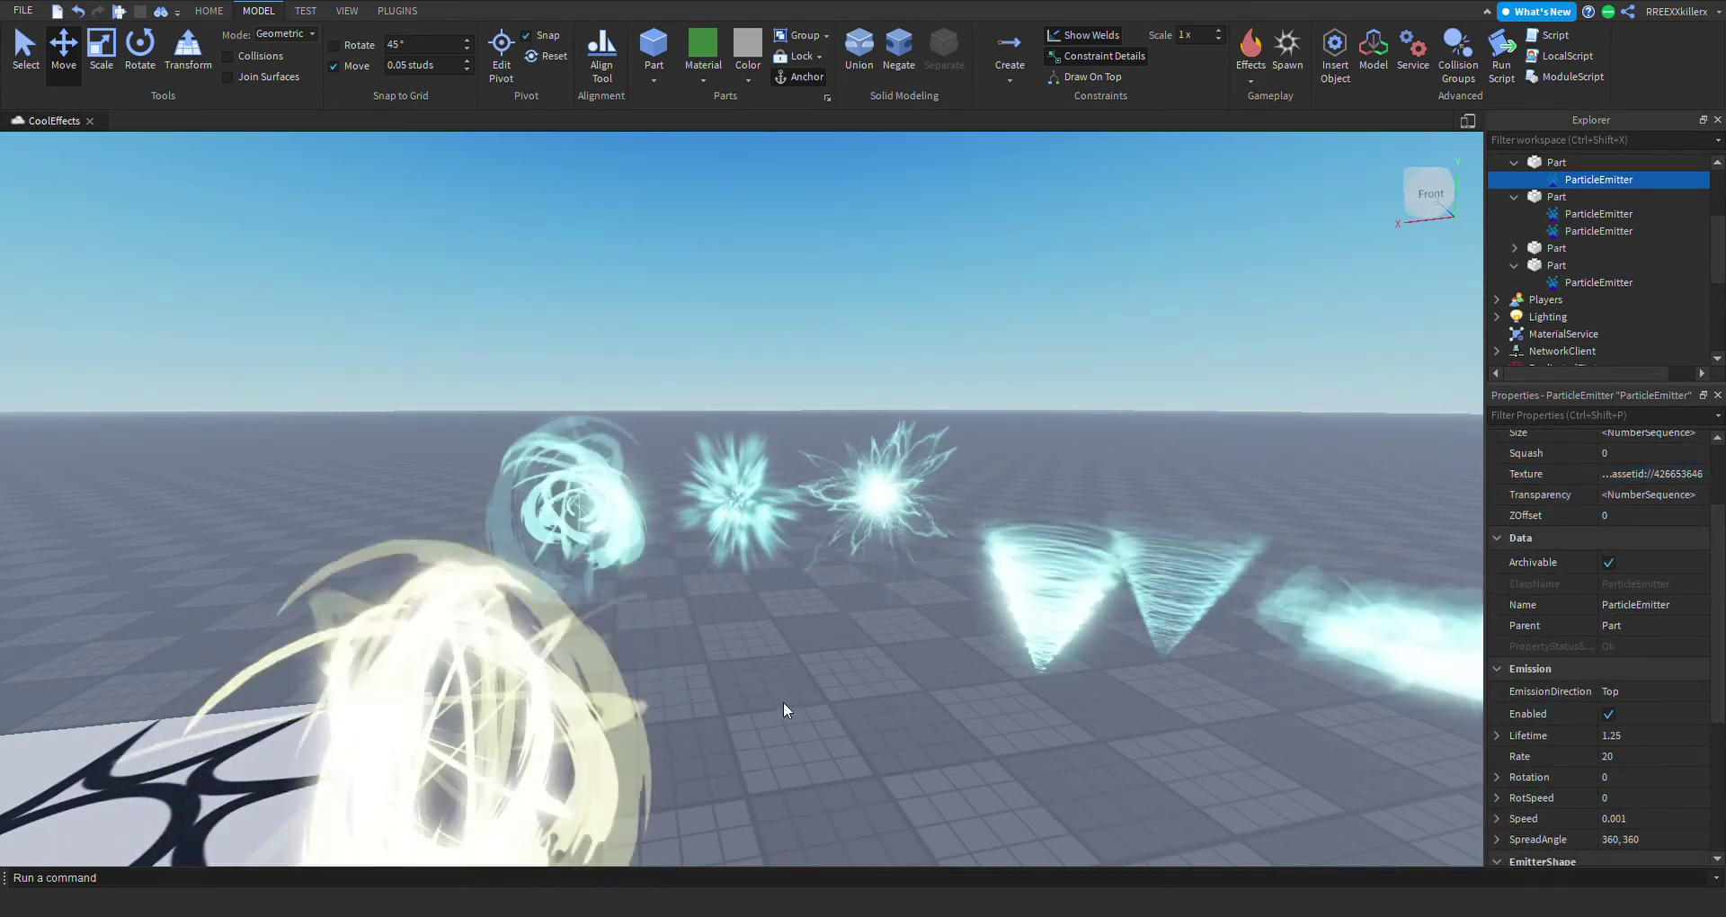
Replace the yellow effect's ParticleEmitter Texture with rbxassetid://426653646.
left_click_drag(456, 722, 547, 801)
key("s")
right_click_drag(629, 742, 629, 742)
key("a")
left_click_drag(739, 595, 865, 714)
left_click(1556, 265)
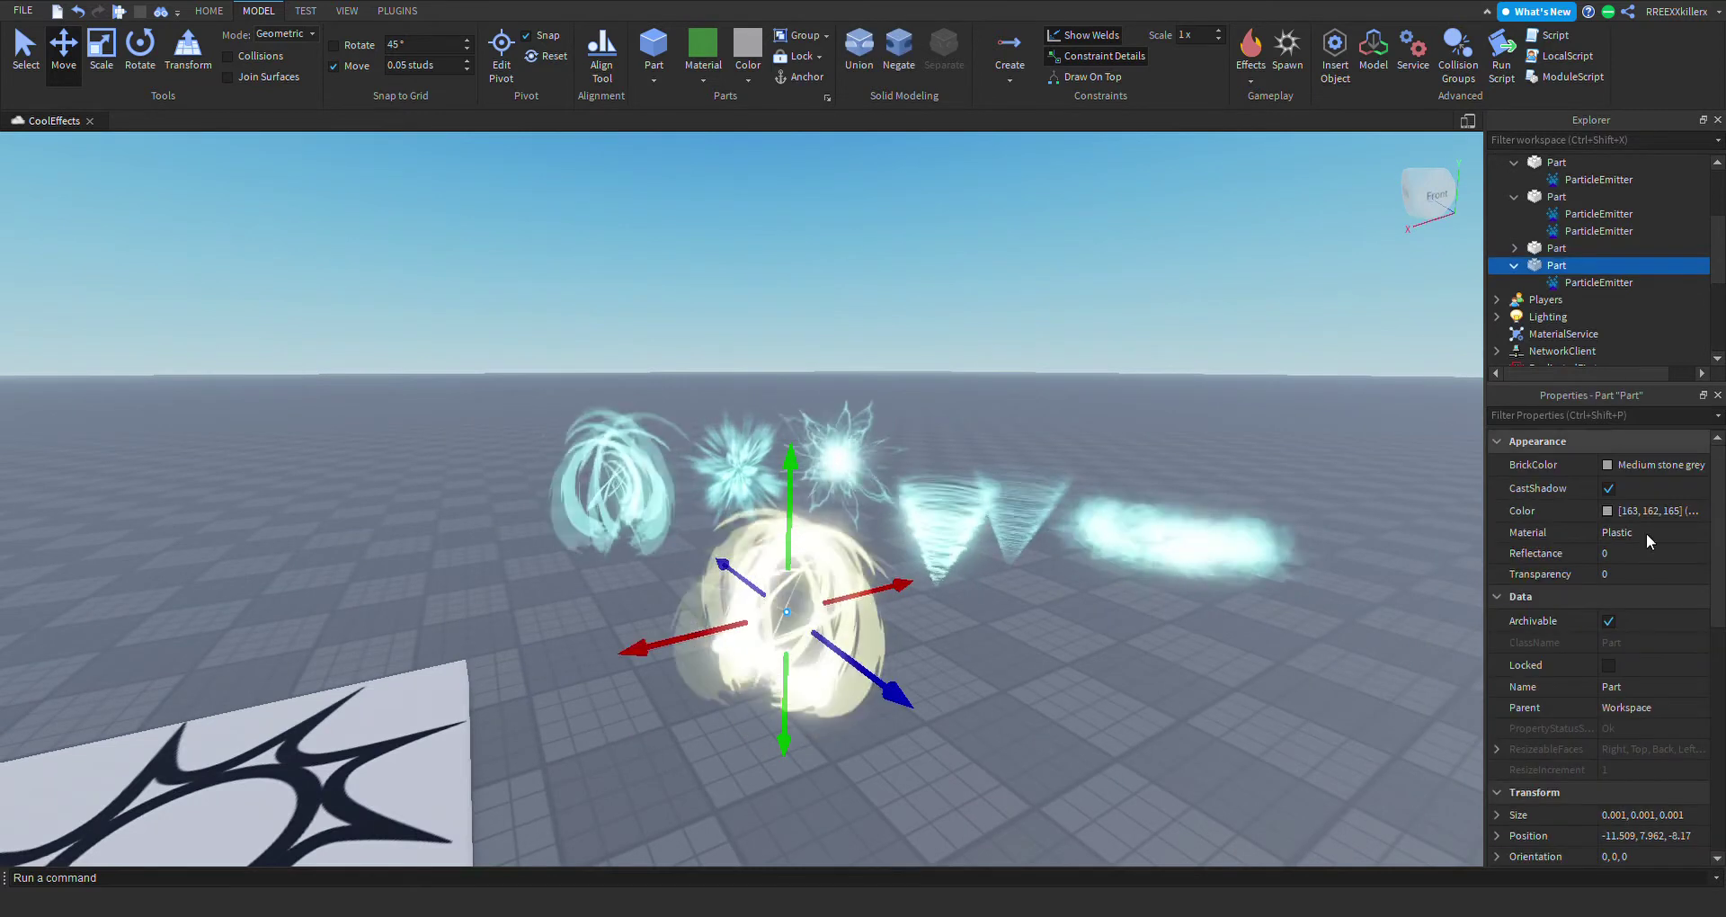
left_click(1577, 283)
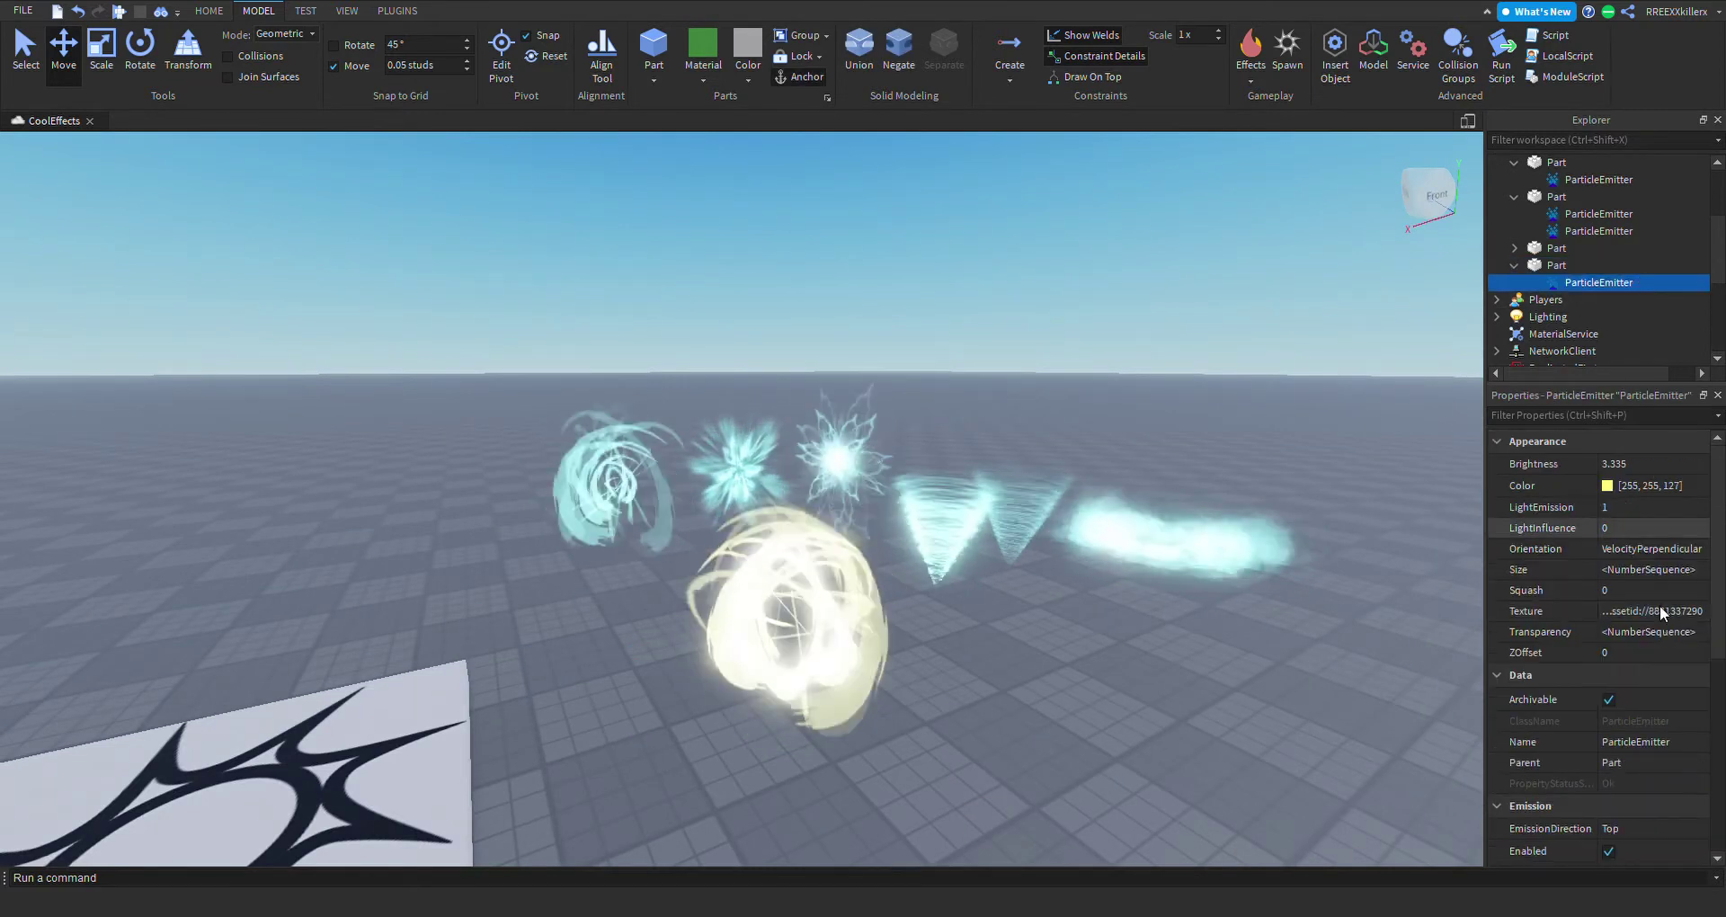
left_click(1659, 603)
type("rbxassetid://426653646")
key("Return")
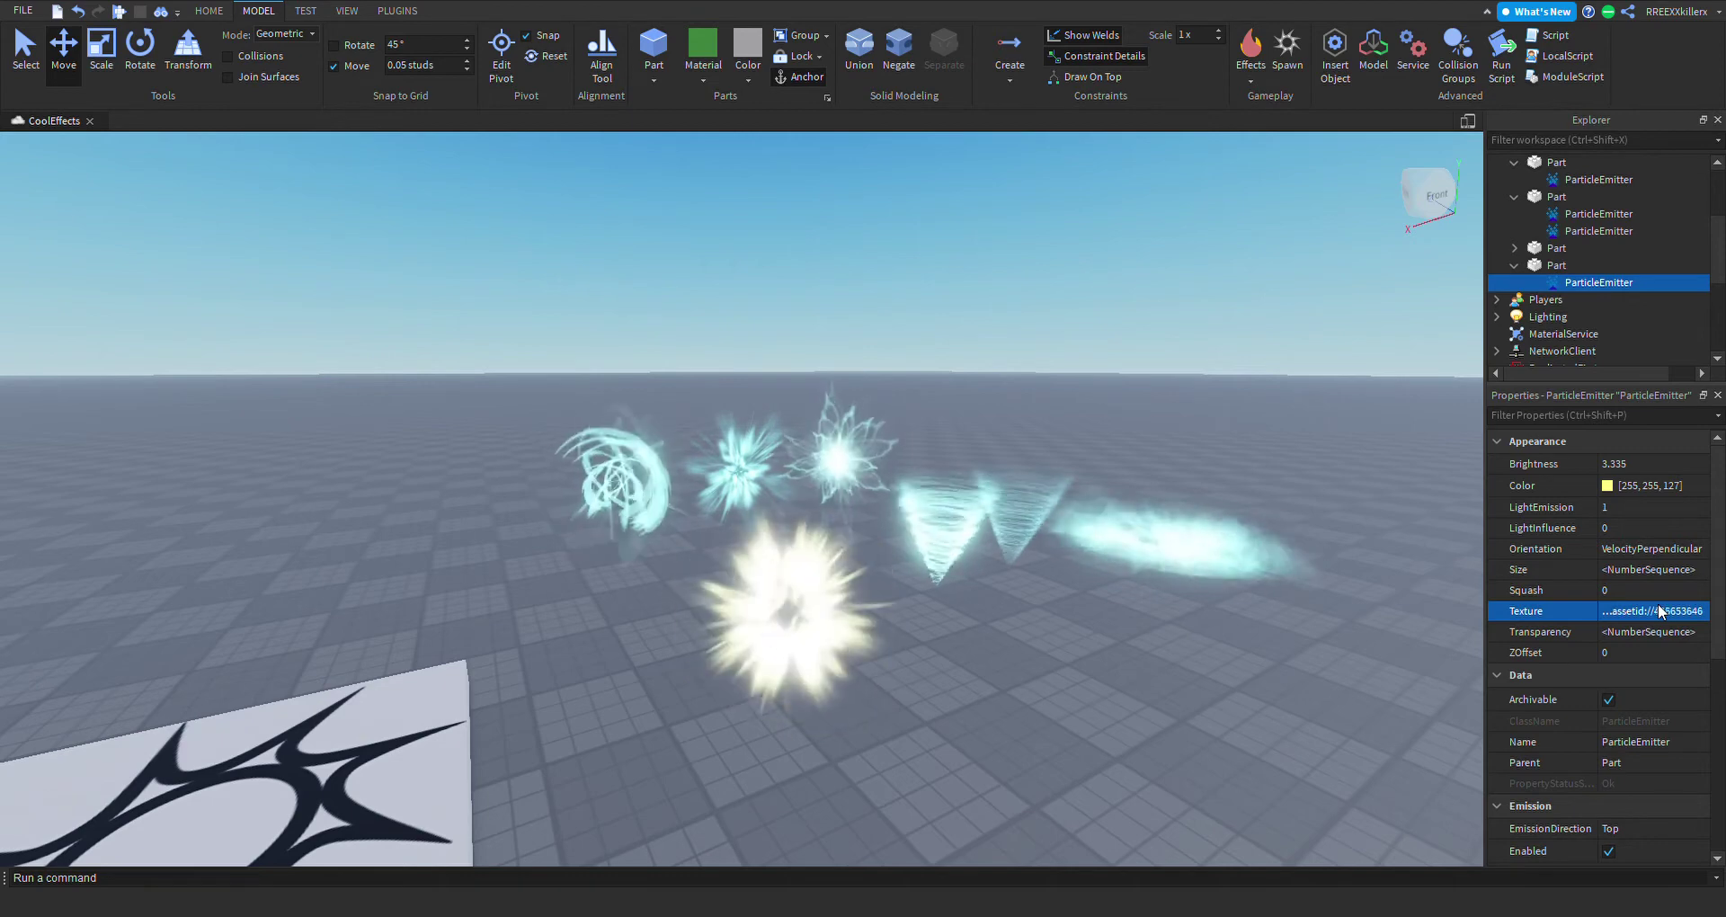
Examine the retextured yellow burst and the neighbouring cyan effects from many angles and distances.
key("w")
mouse_move(1040, 579)
right_mouse_down()
mouse_move(1022, 588)
mouse_move(1039, 574)
right_mouse_up()
key("w")
key("a")
key("s")
key("w")
key("s")
left_click(1039, 575)
key("d")
key("s")
key("a")
key("w")
right_click_drag(862, 485, 863, 485)
right_click_drag(796, 319, 789, 320)
key("w")
key("a")
key("s")
key("w")
key("s")
key("w")
key("s")
key("s")
key("a")
key("w")
Delete the part that carries the yellow demonstration effect.
left_click(692, 622)
key("Delete")
Look over the remaining cyan example effects and the textured slab from around the scene.
right_click_drag(851, 604, 852, 606)
key("d")
key("s")
right_click_drag(1070, 364, 1007, 391)
key("w")
key("w")
key("s")
right_click_drag(1183, 306, 1239, 281)
key("w")
scroll(1240, 281, "up", 1)
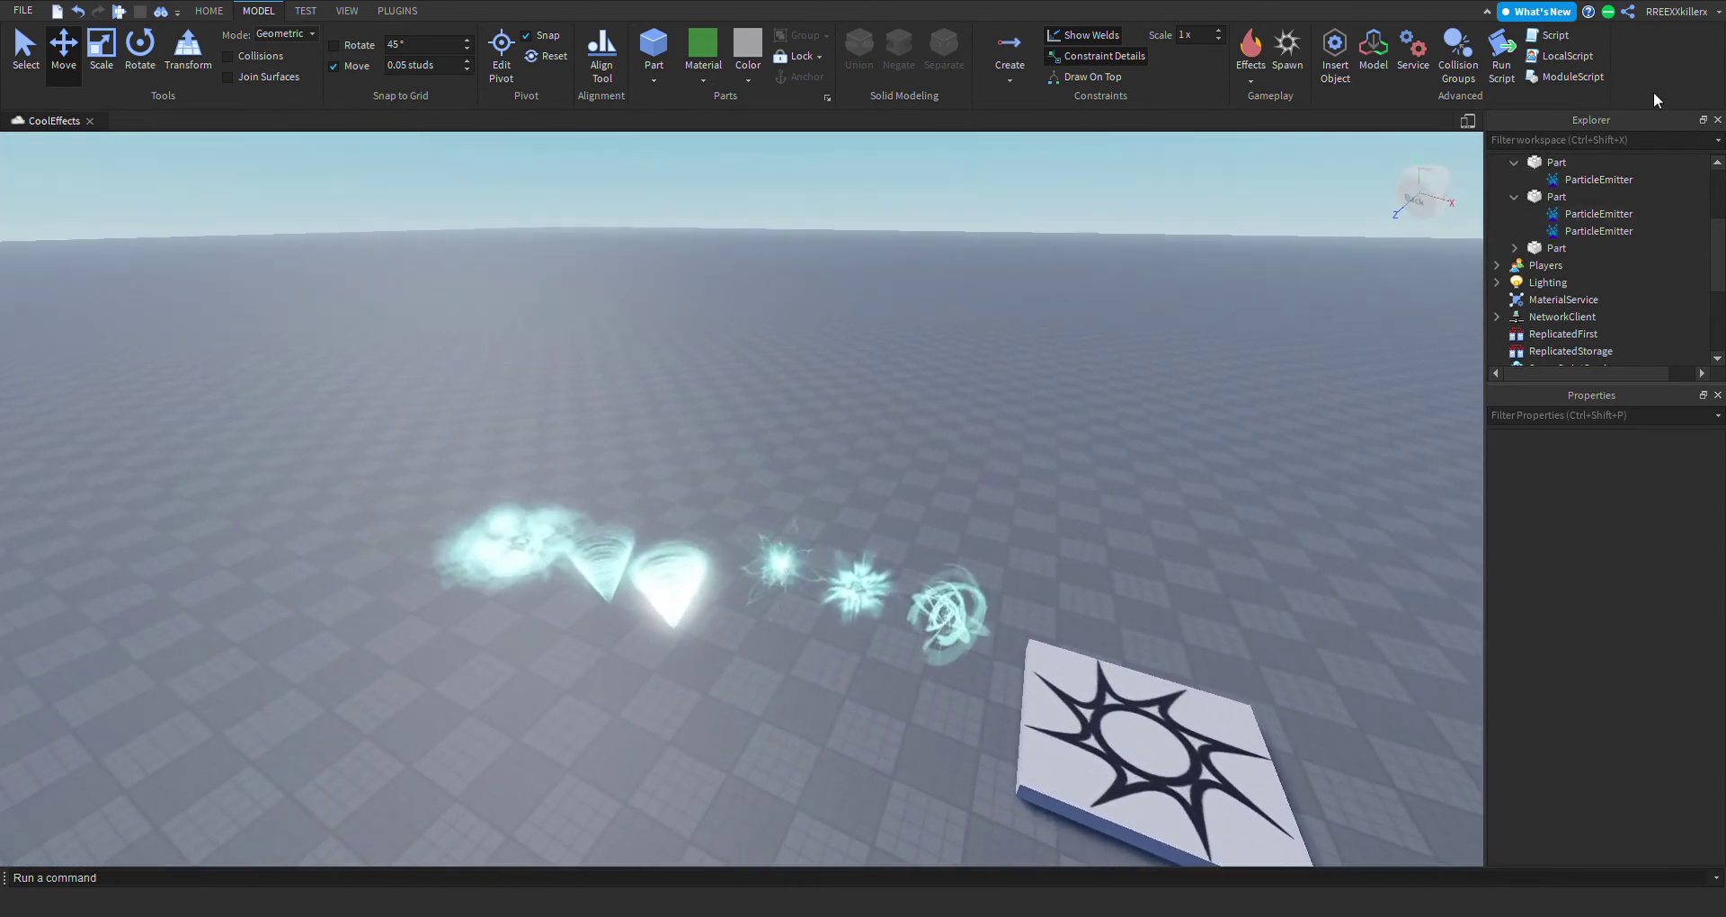